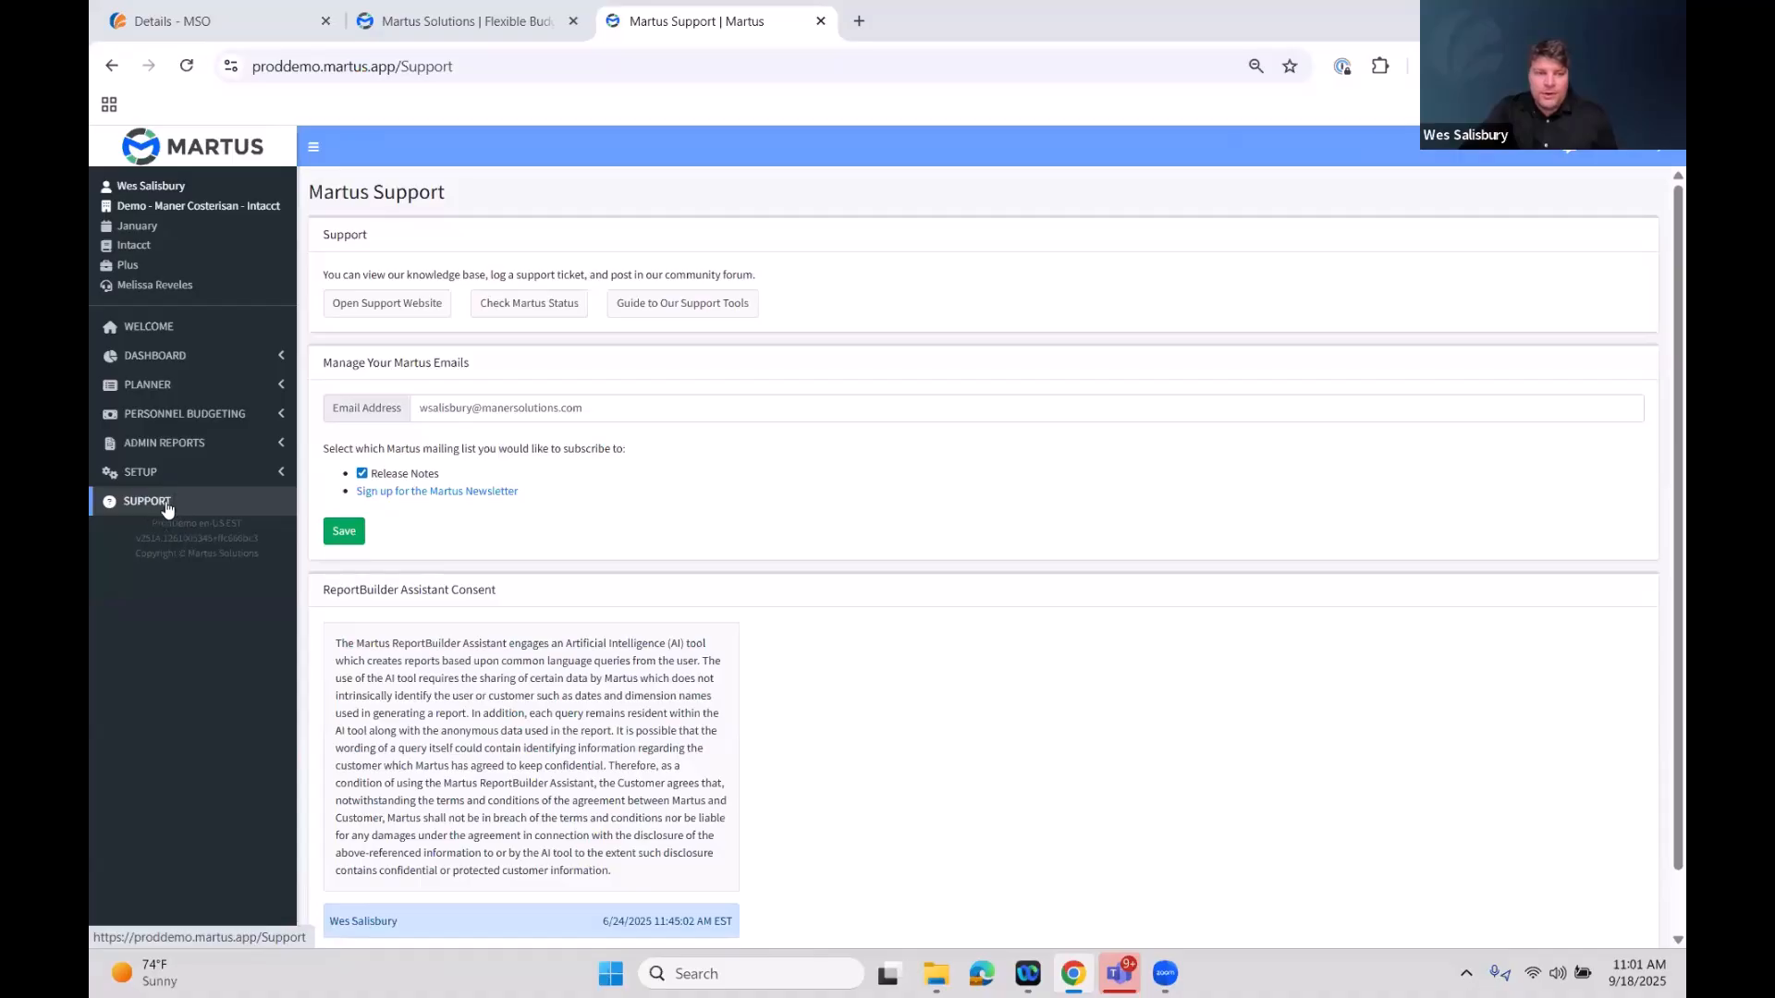
# Review the ReportBuilder Assistant Consent section on the Support page
pyautogui.scroll(-2, 447, 527)
pyautogui.moveTo(515, 528); pyautogui.dragTo(322, 521)
pyautogui.click(515, 525)
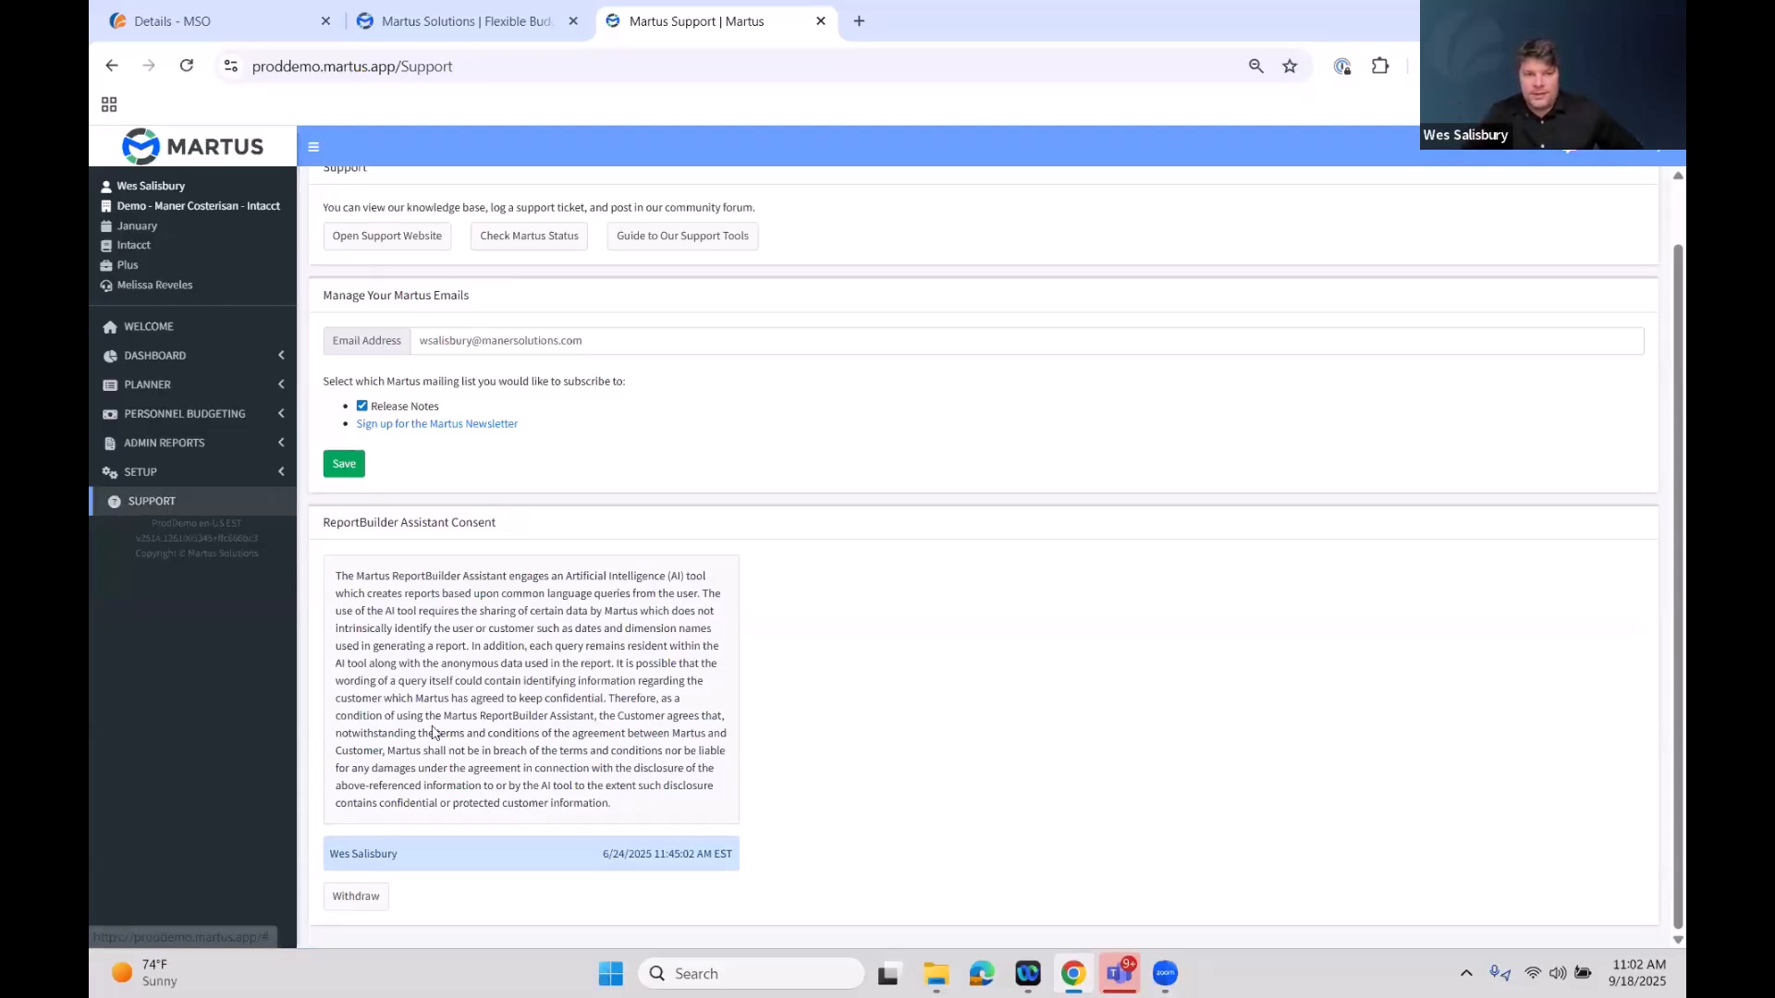
pyautogui.moveTo(621, 806); pyautogui.dragTo(337, 559)
pyautogui.click(774, 760)
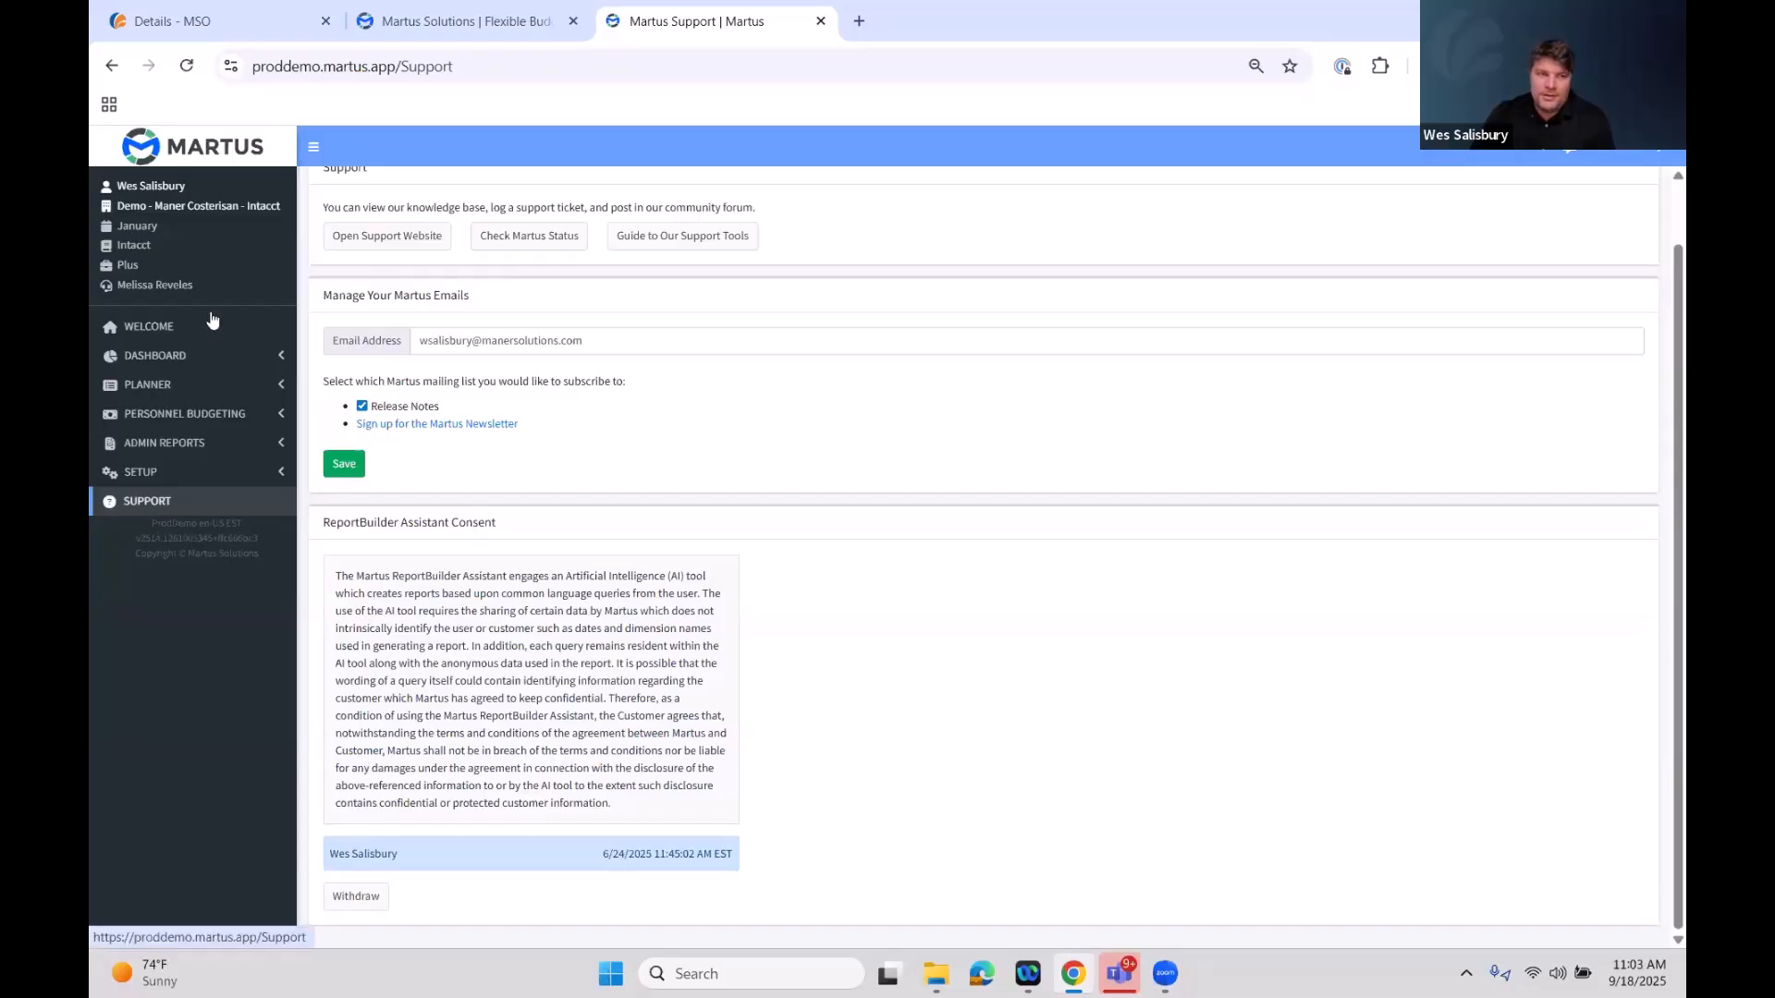
pyautogui.moveTo(499, 525); pyautogui.dragTo(320, 523)
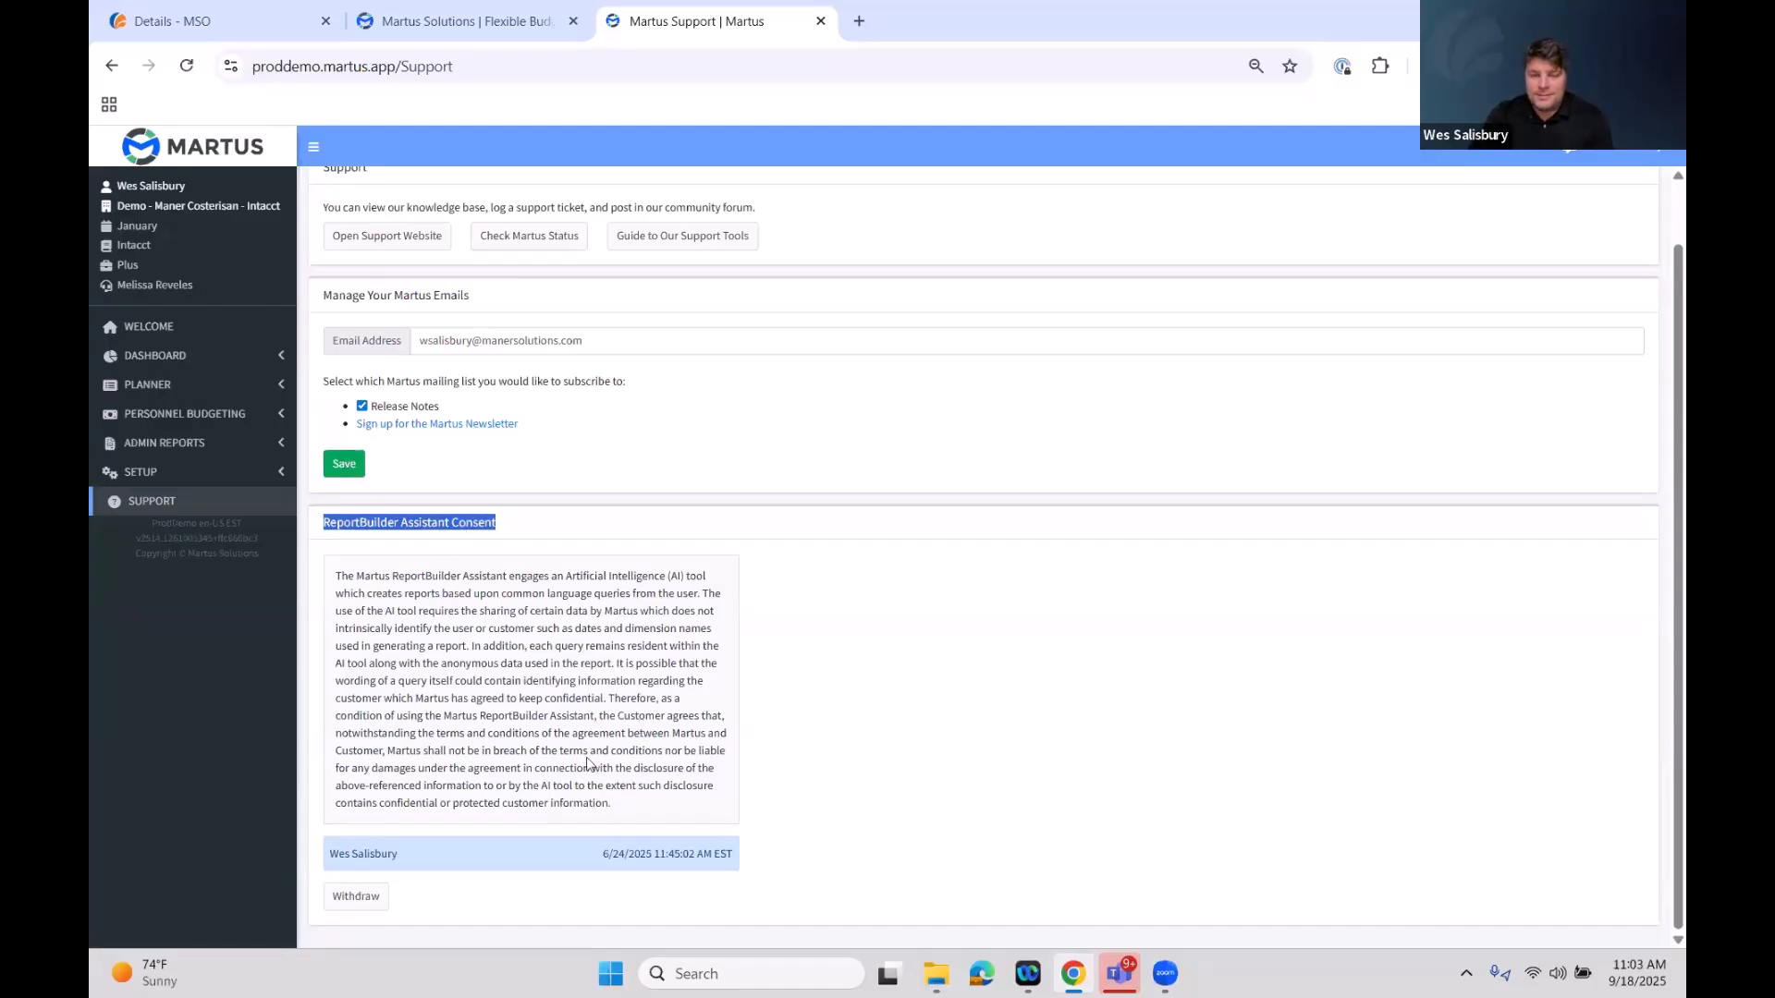
# Open ReportBuilder and add a new report named 0918 AI Report Test
pyautogui.click(182, 357)
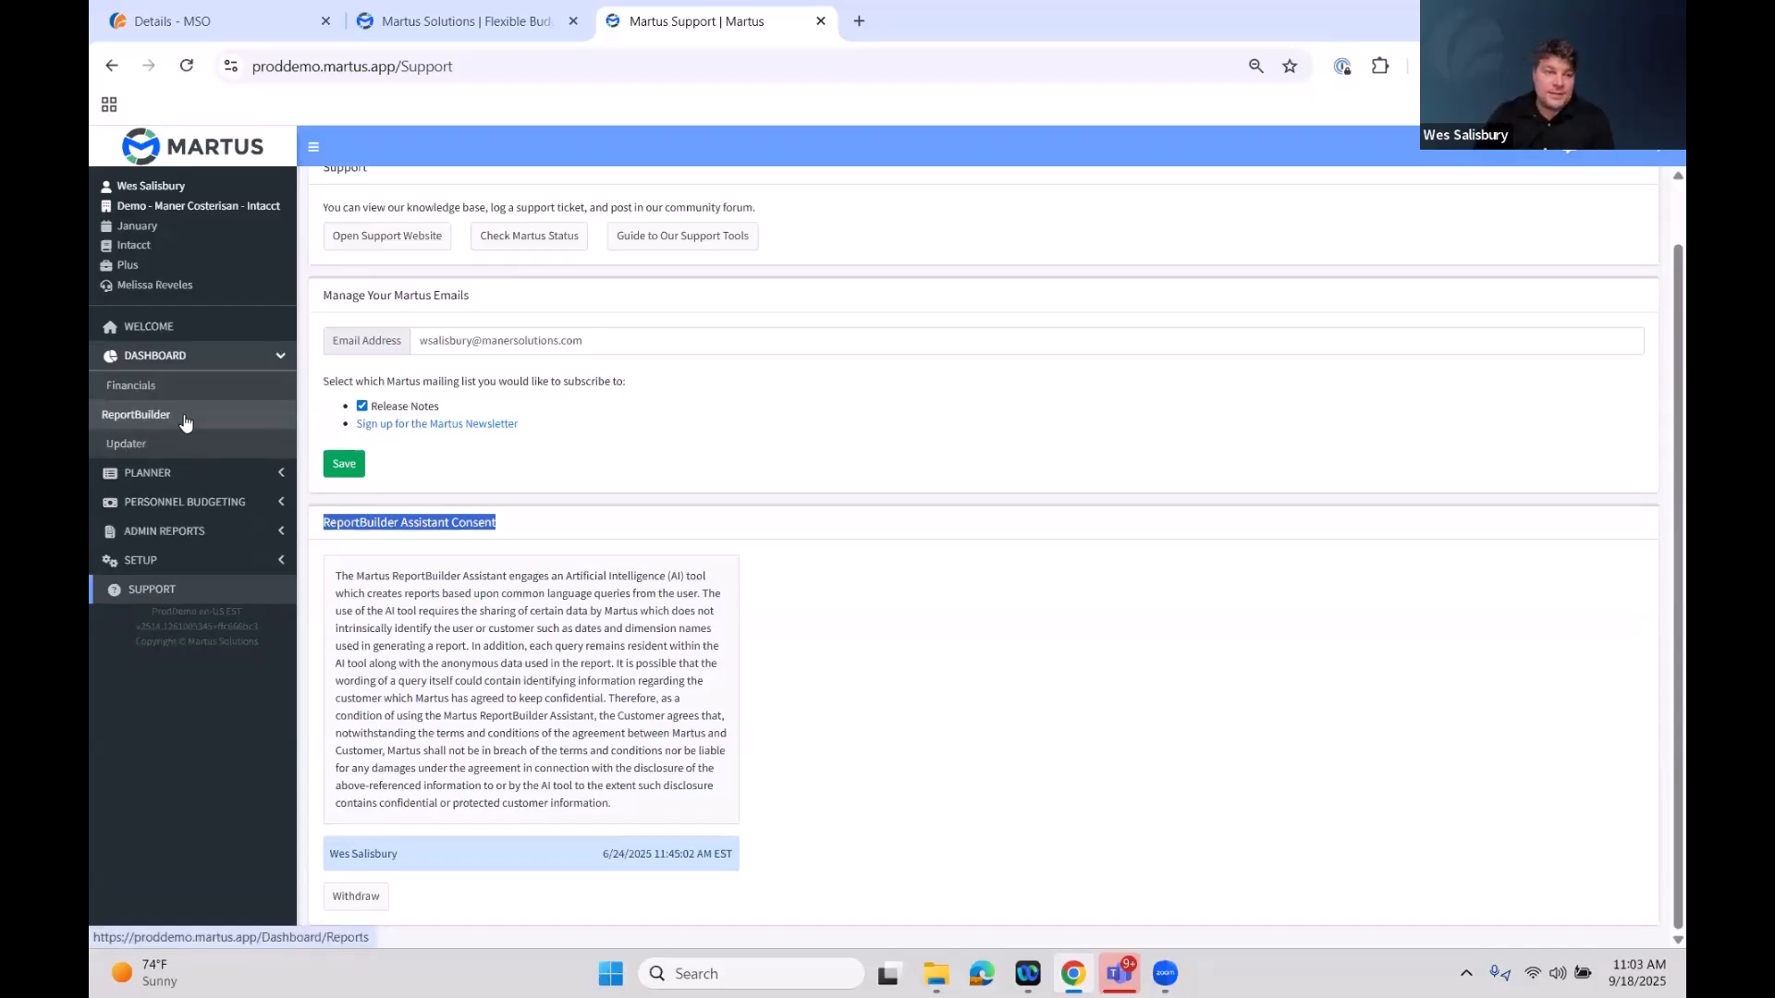
pyautogui.click(139, 414)
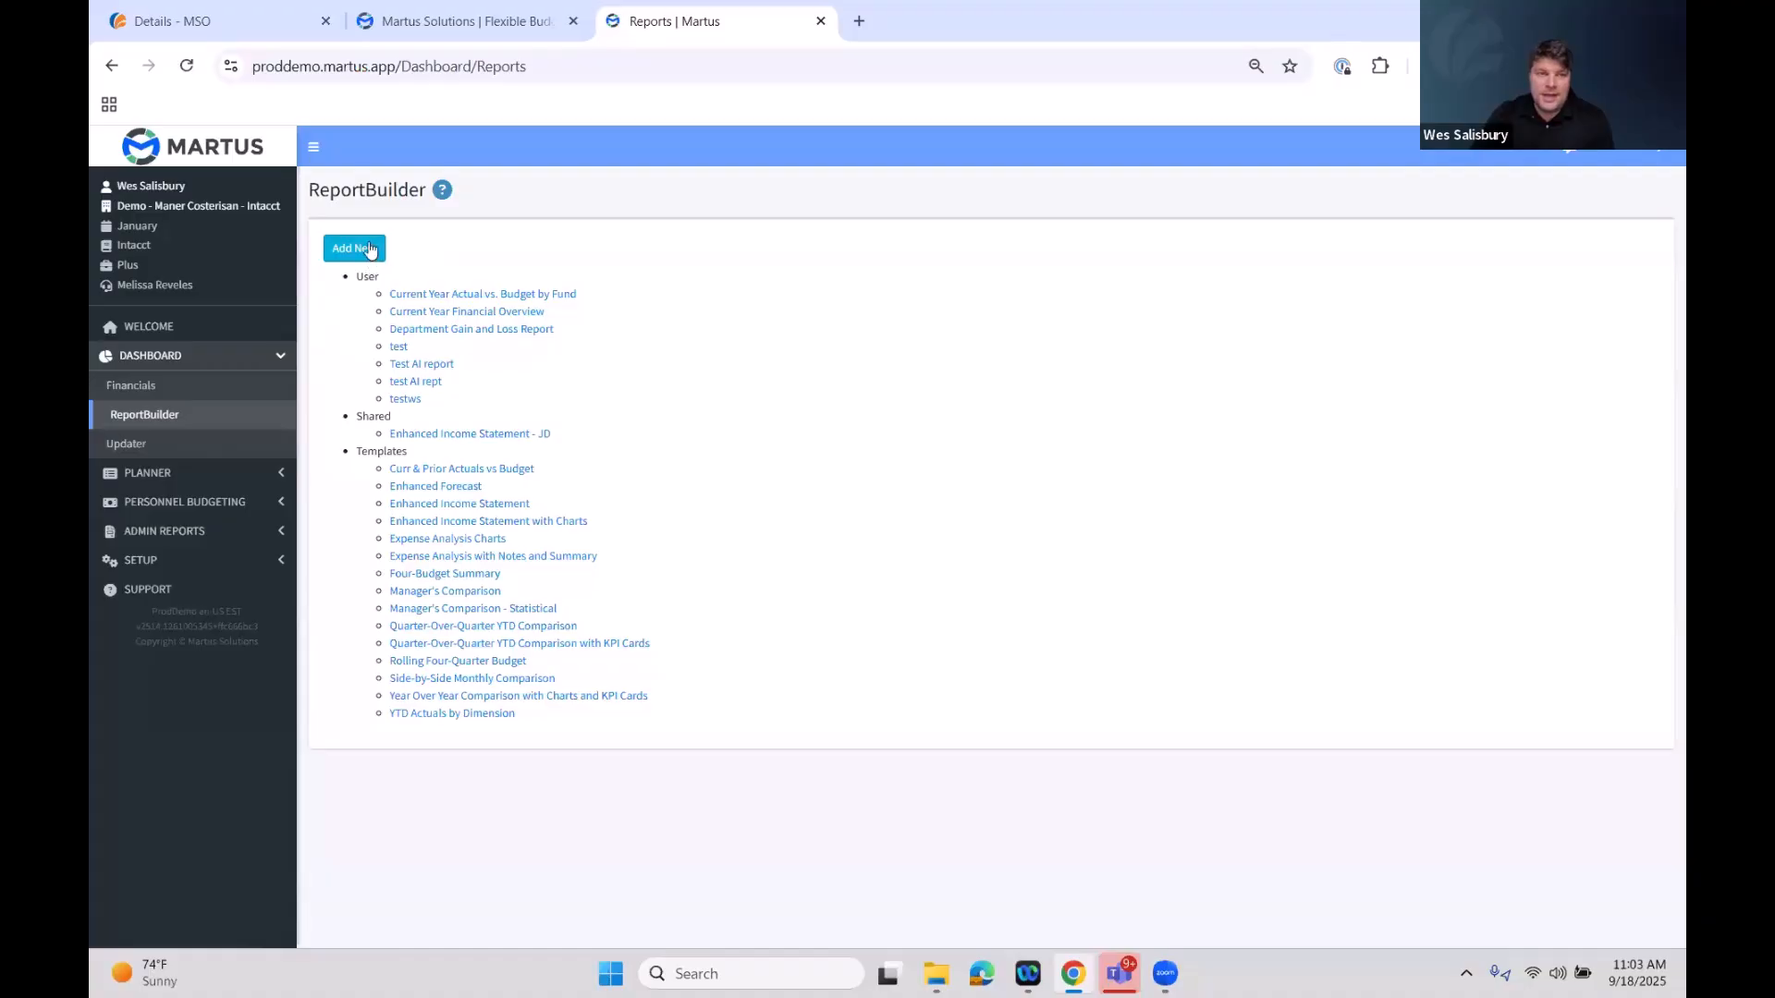
pyautogui.click(370, 250)
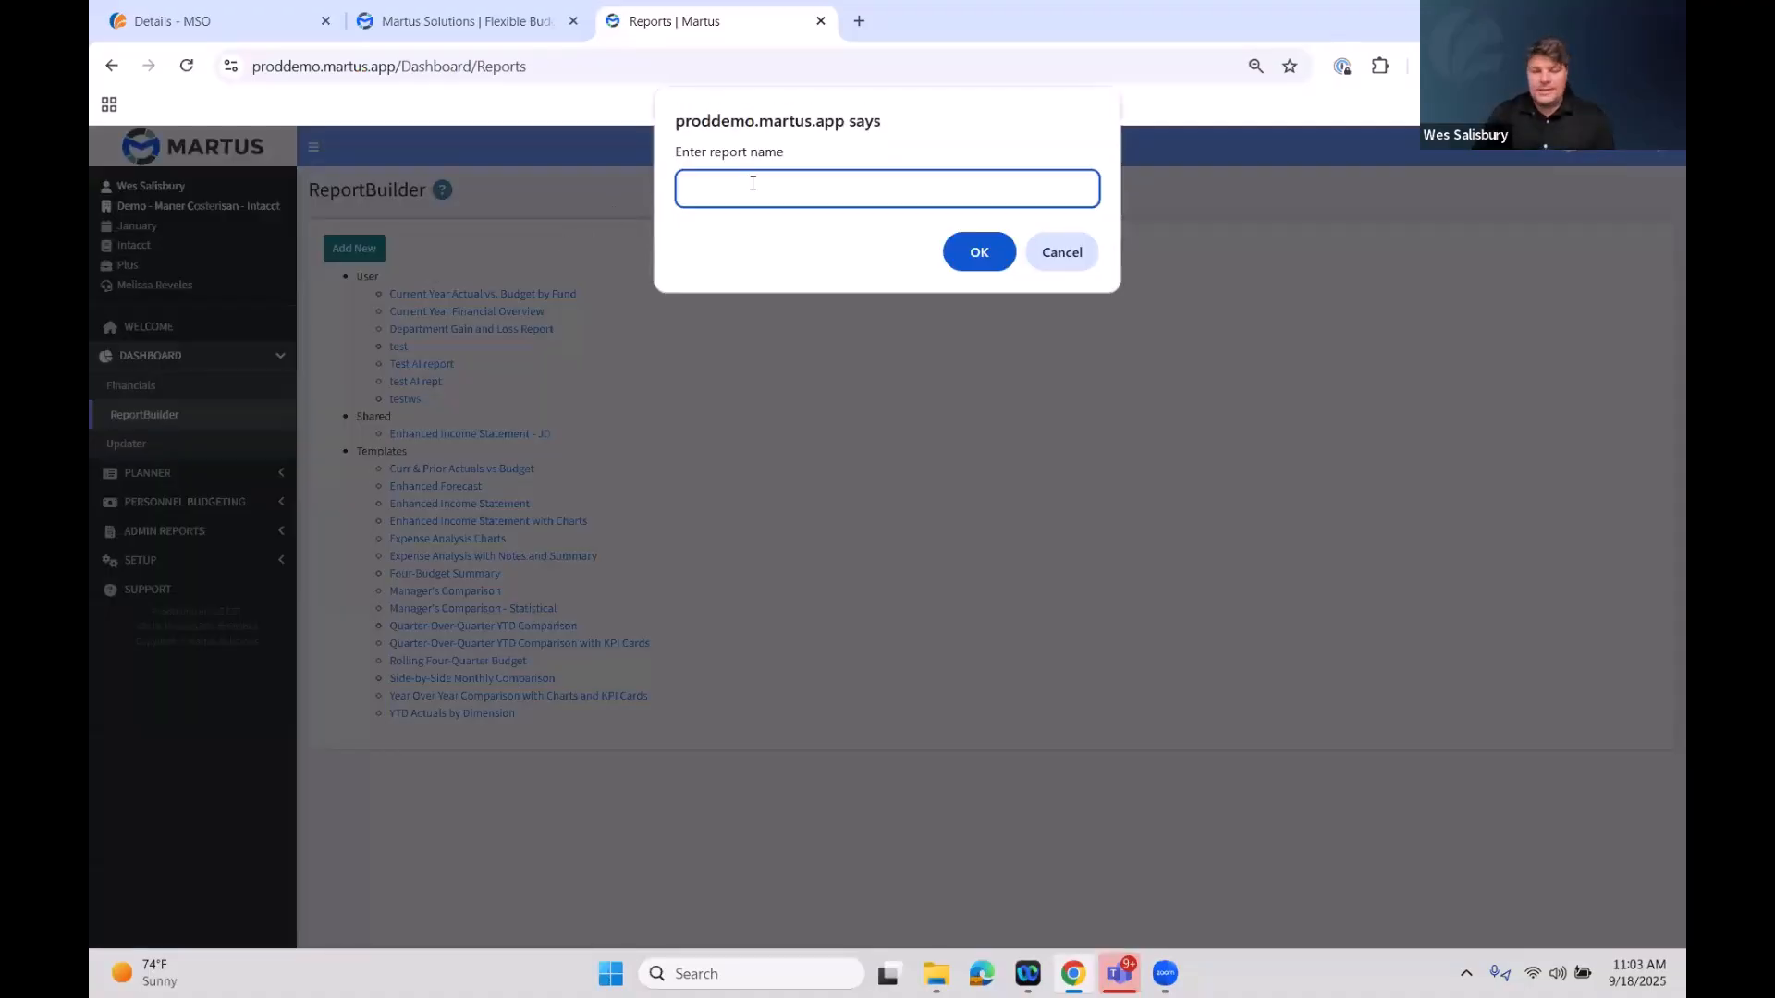
pyautogui.write('091')
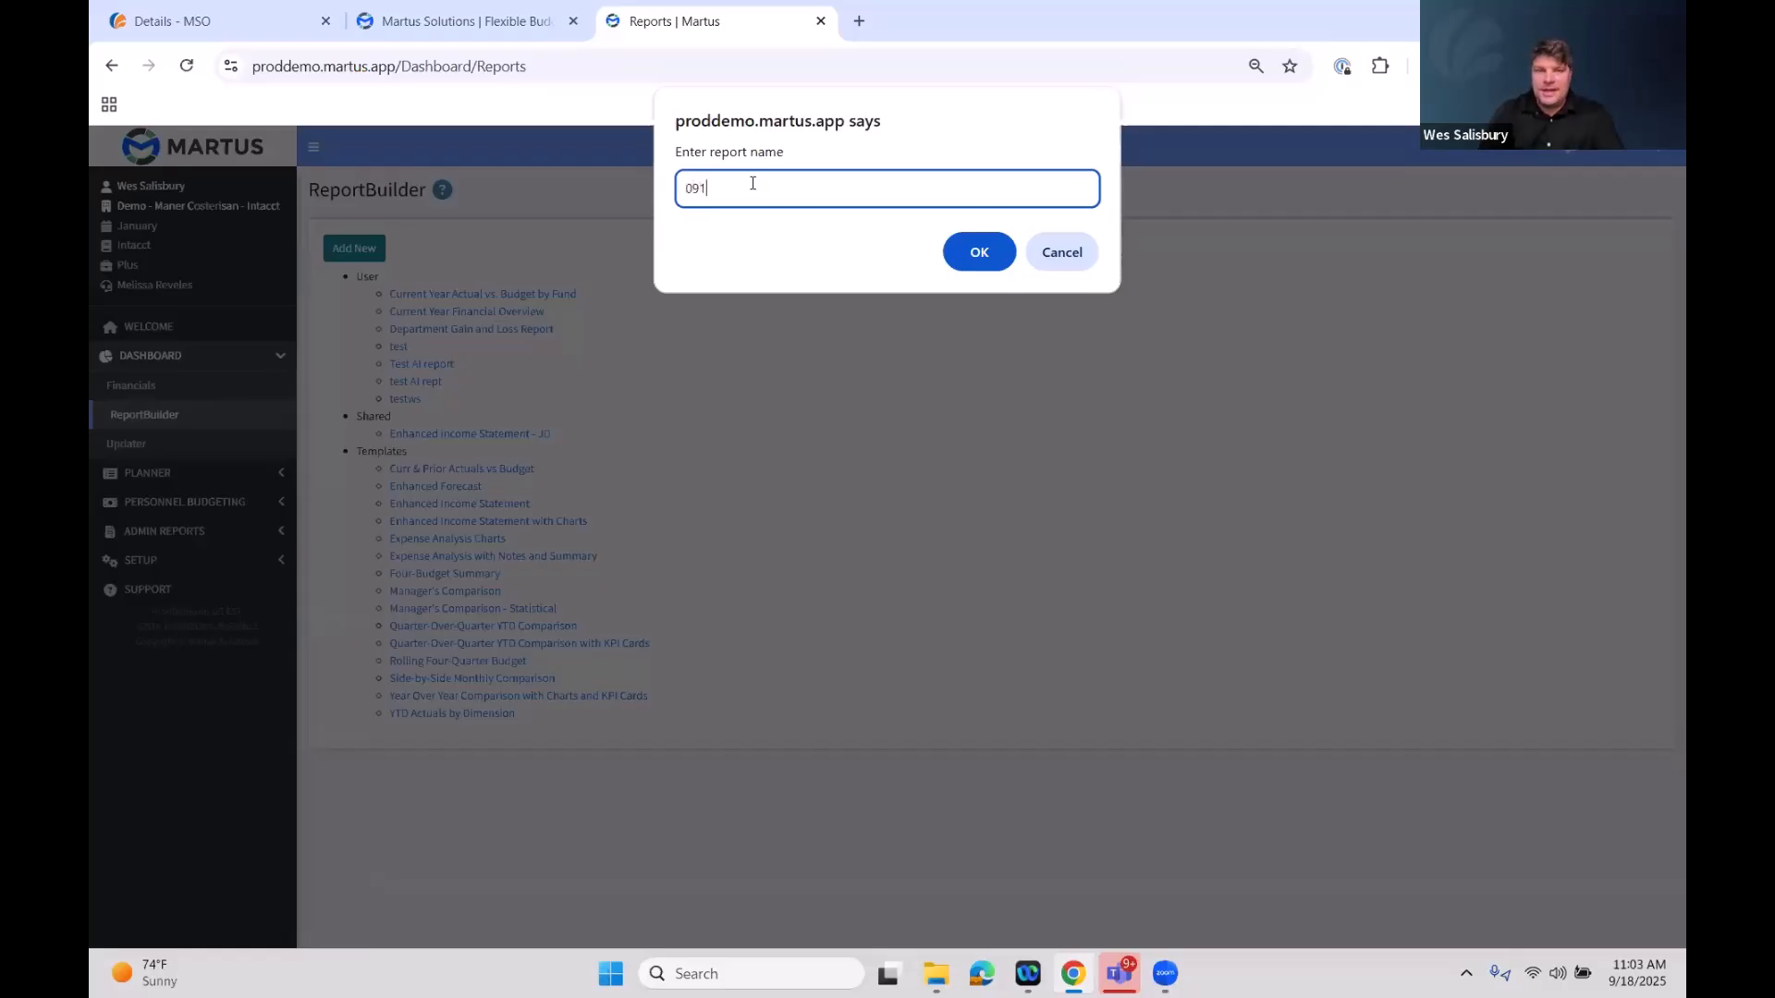
pyautogui.write('8 AI ')
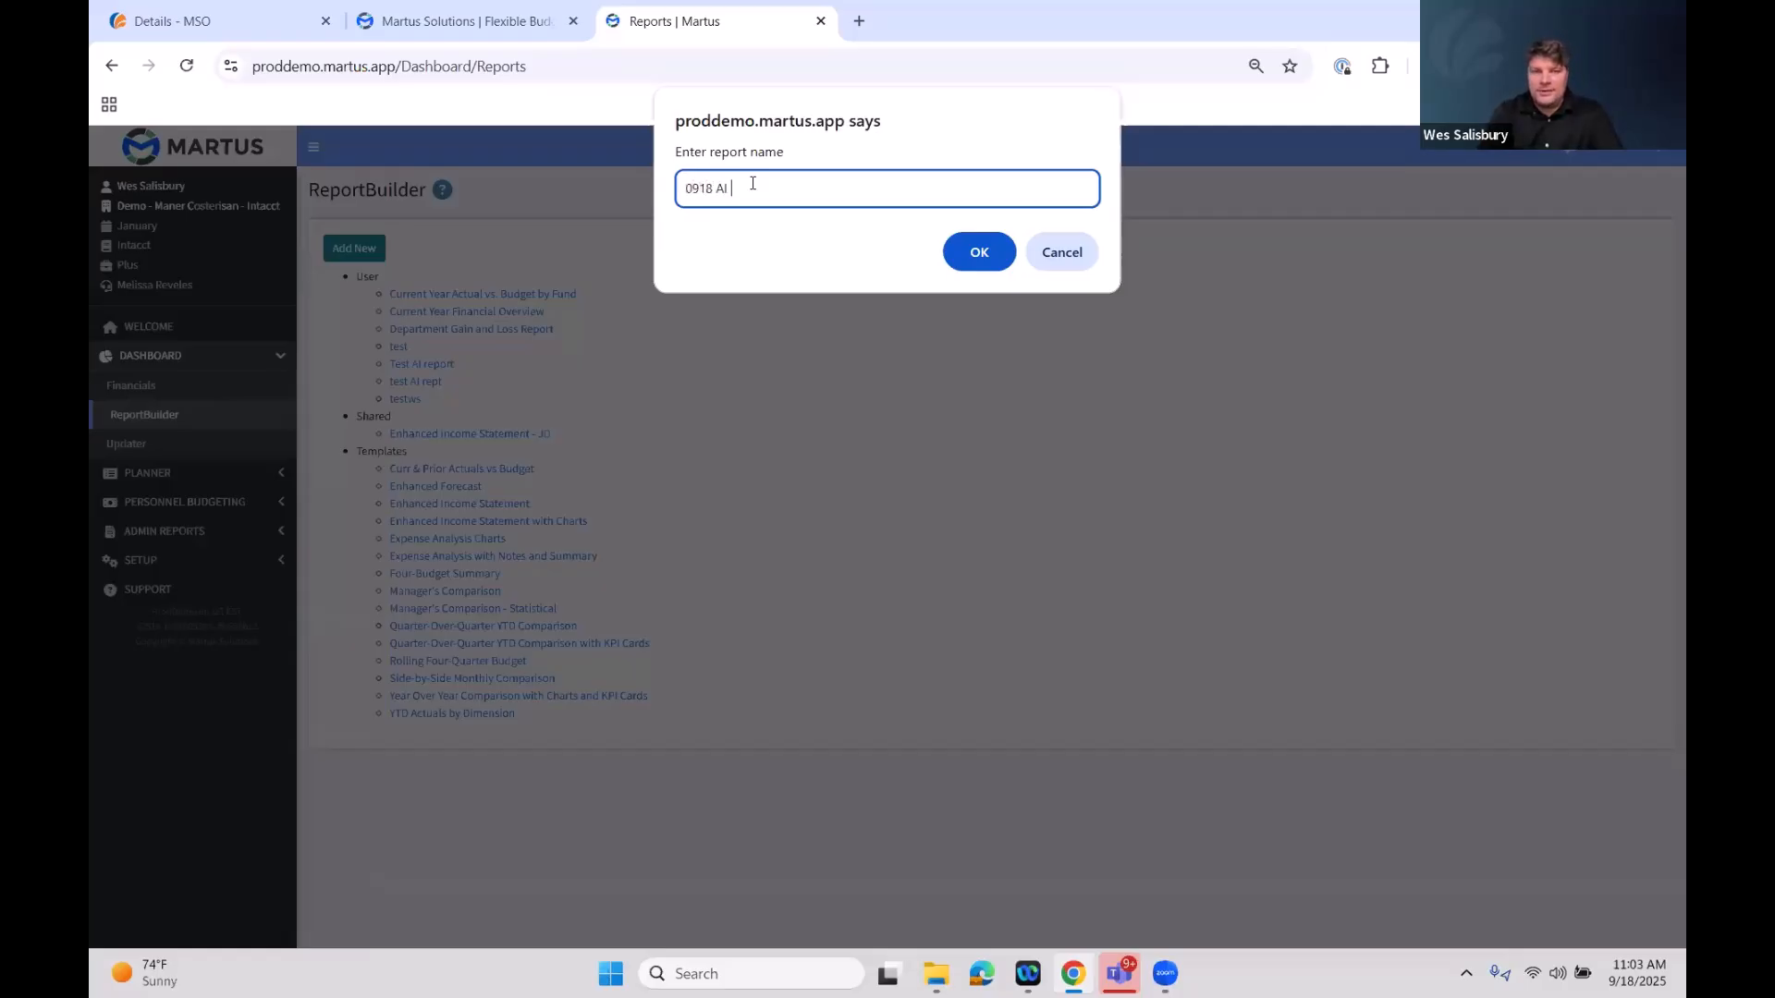
pyautogui.write('Report Test')
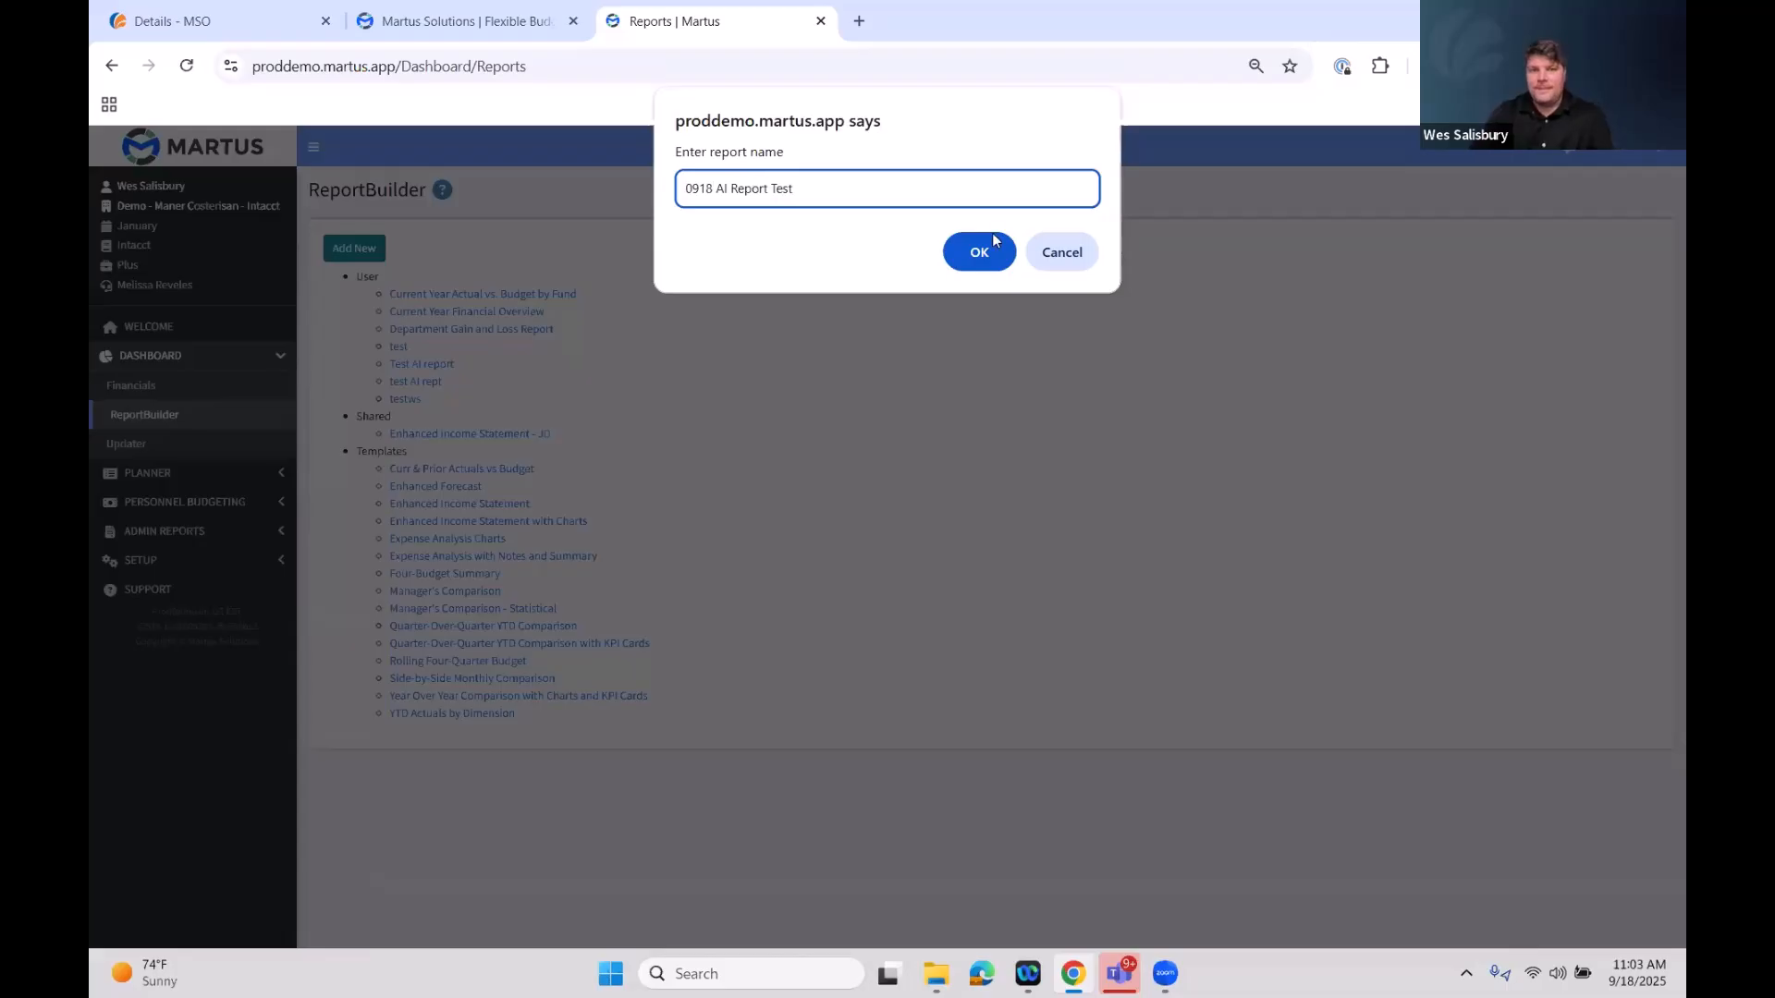
pyautogui.click(964, 241)
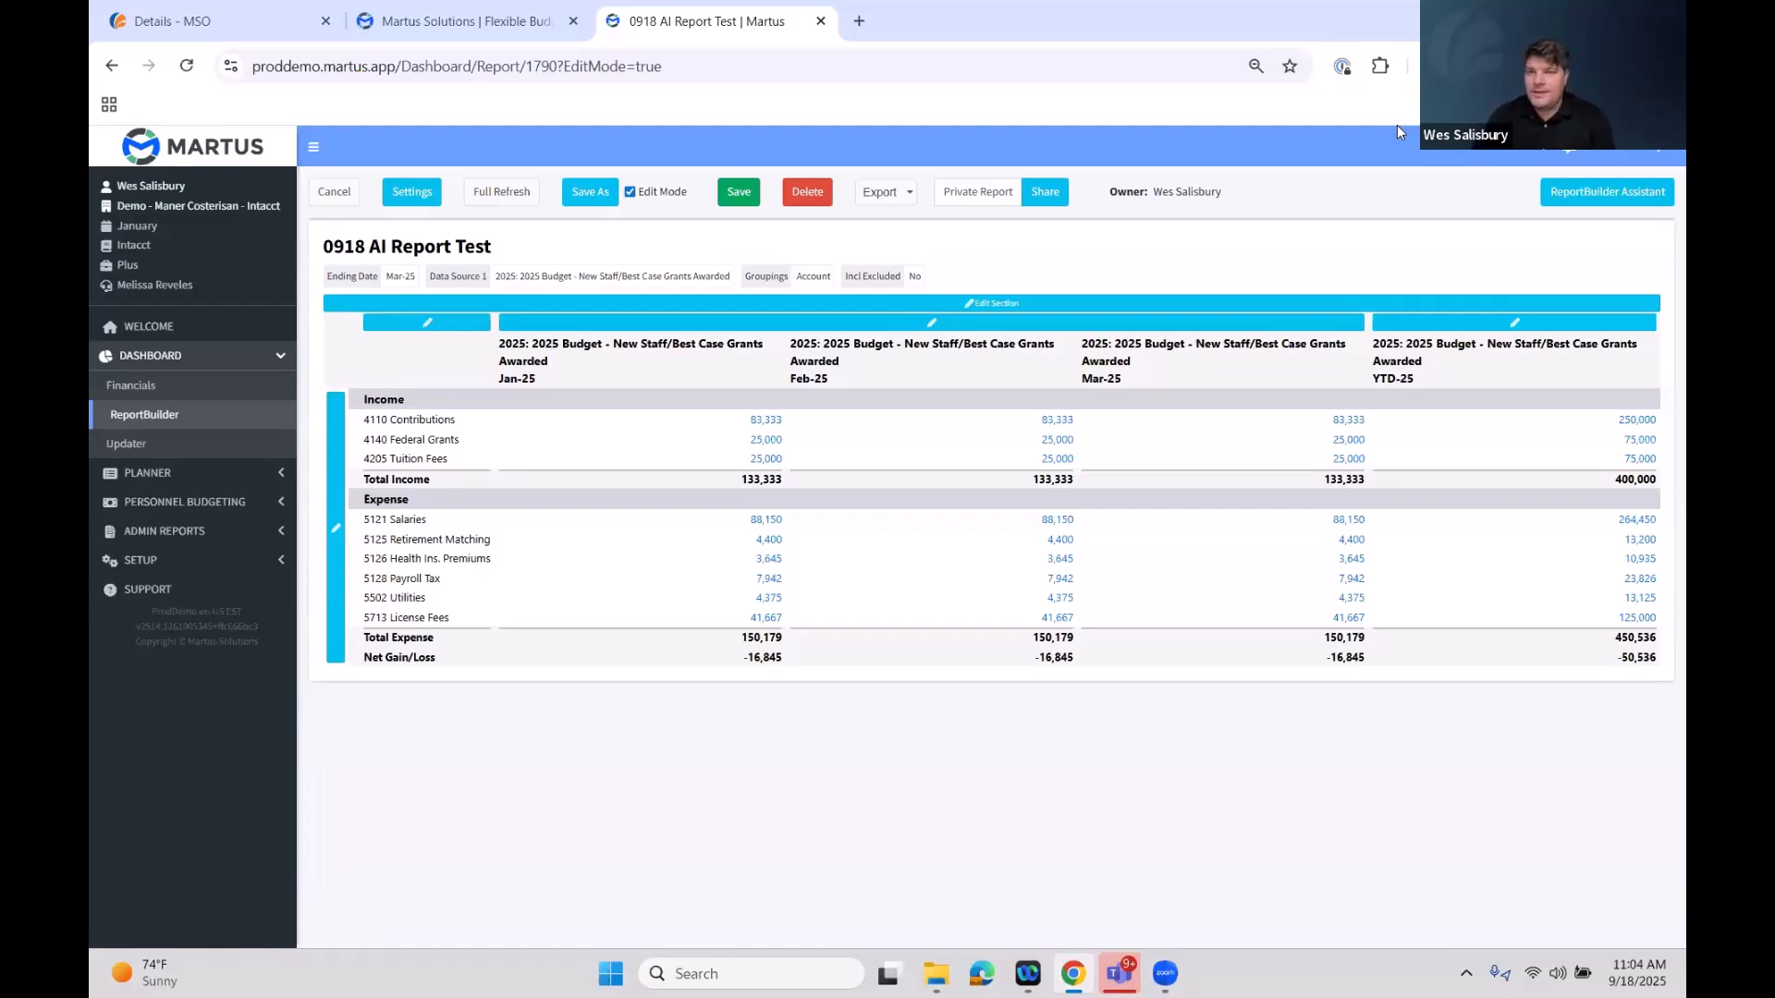
# Try to generate a report with the ReportBuilder Assistant: YTD actuals, accounts down the rows, funds across the columns, compared to the active dashboard budget
pyautogui.click(1579, 194)
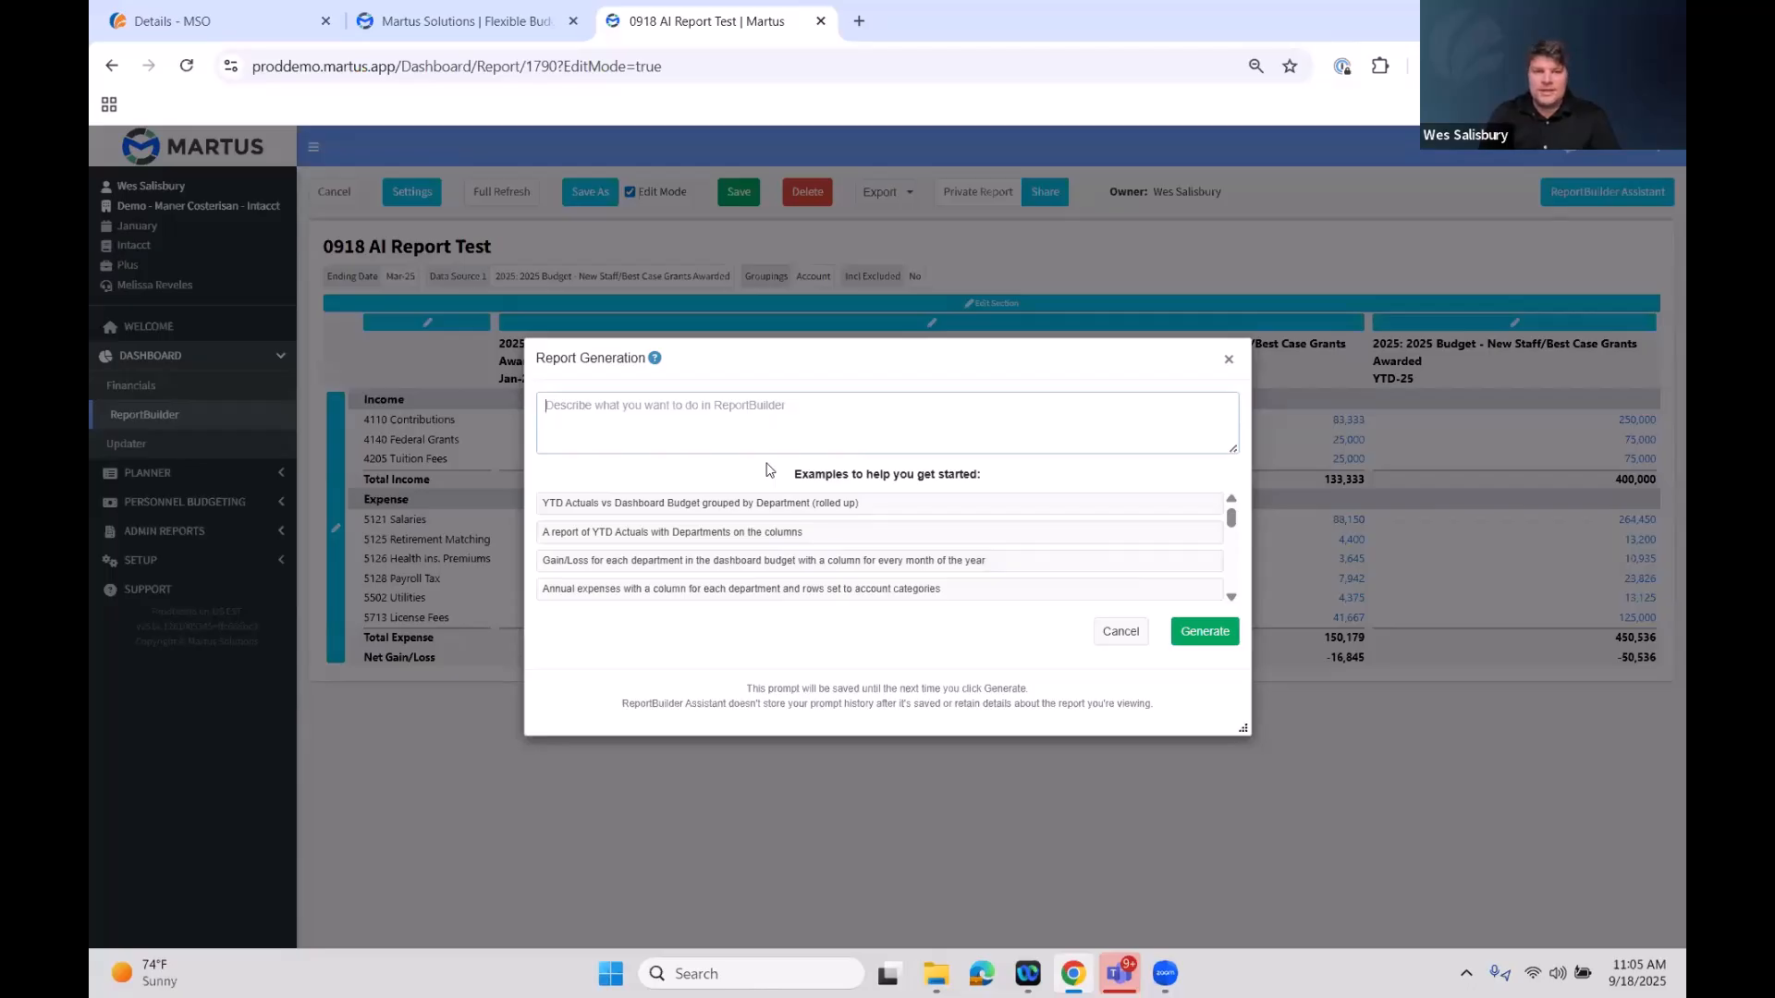
pyautogui.write('Please give me a report ')
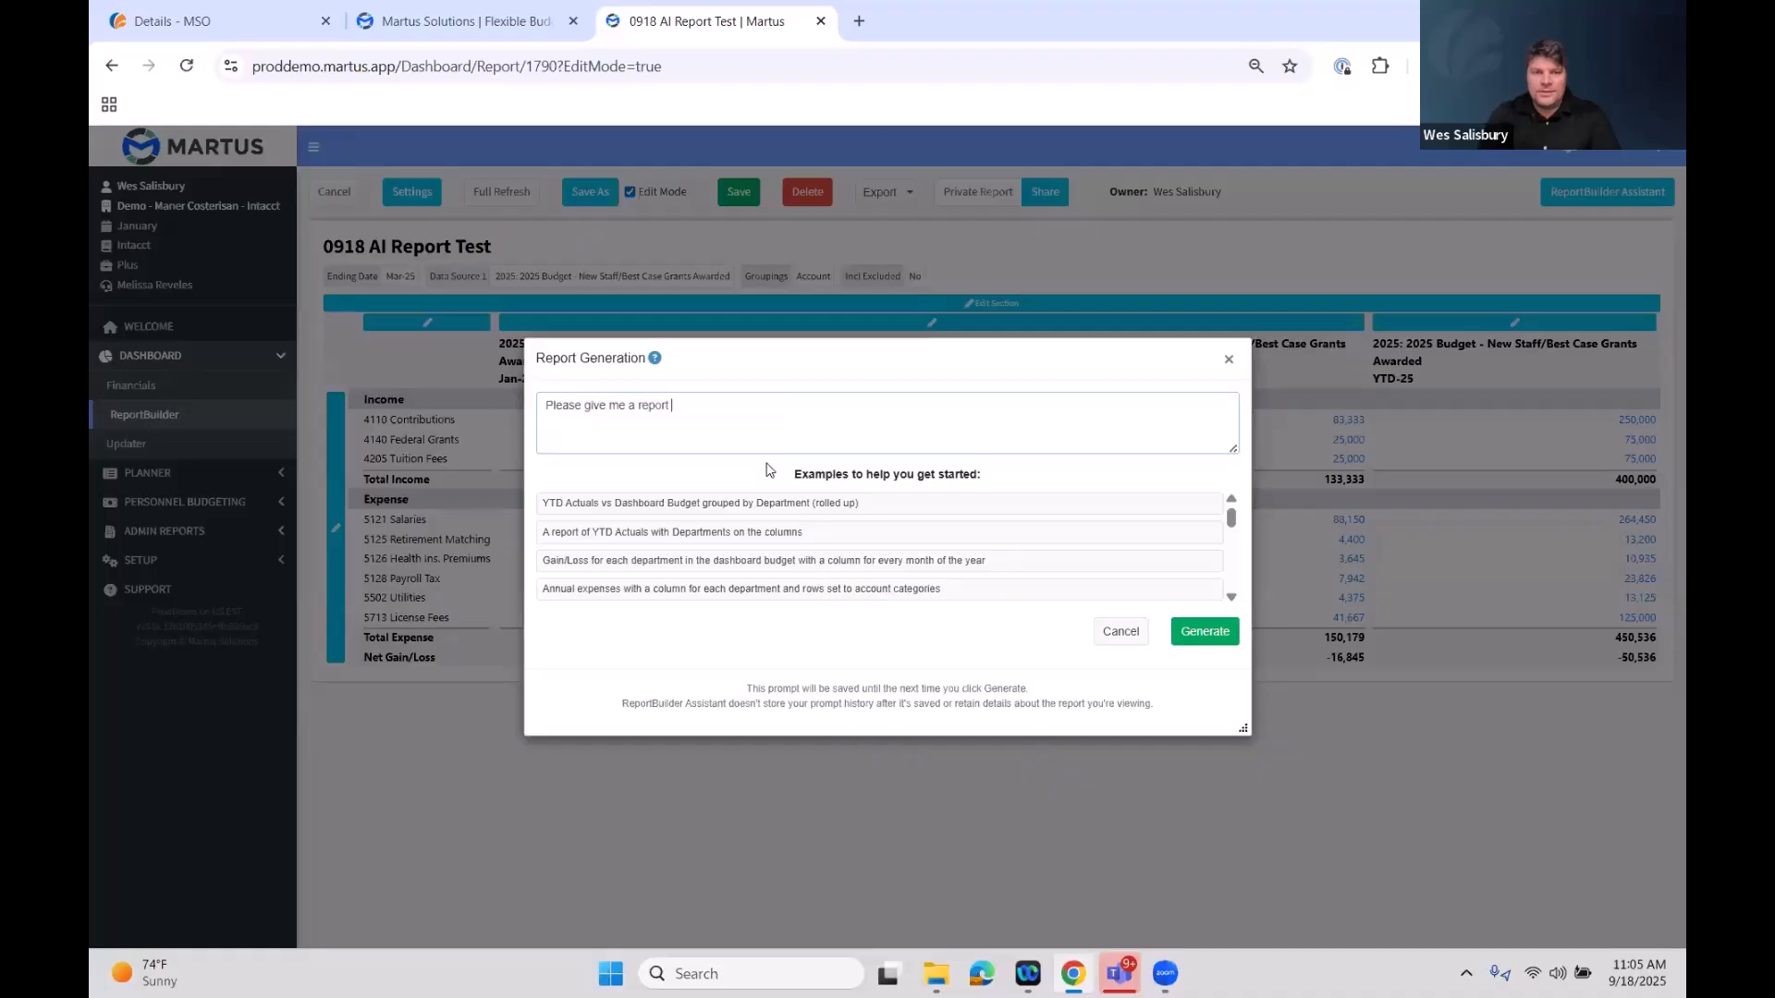
pyautogui.write('with YTD actuals')
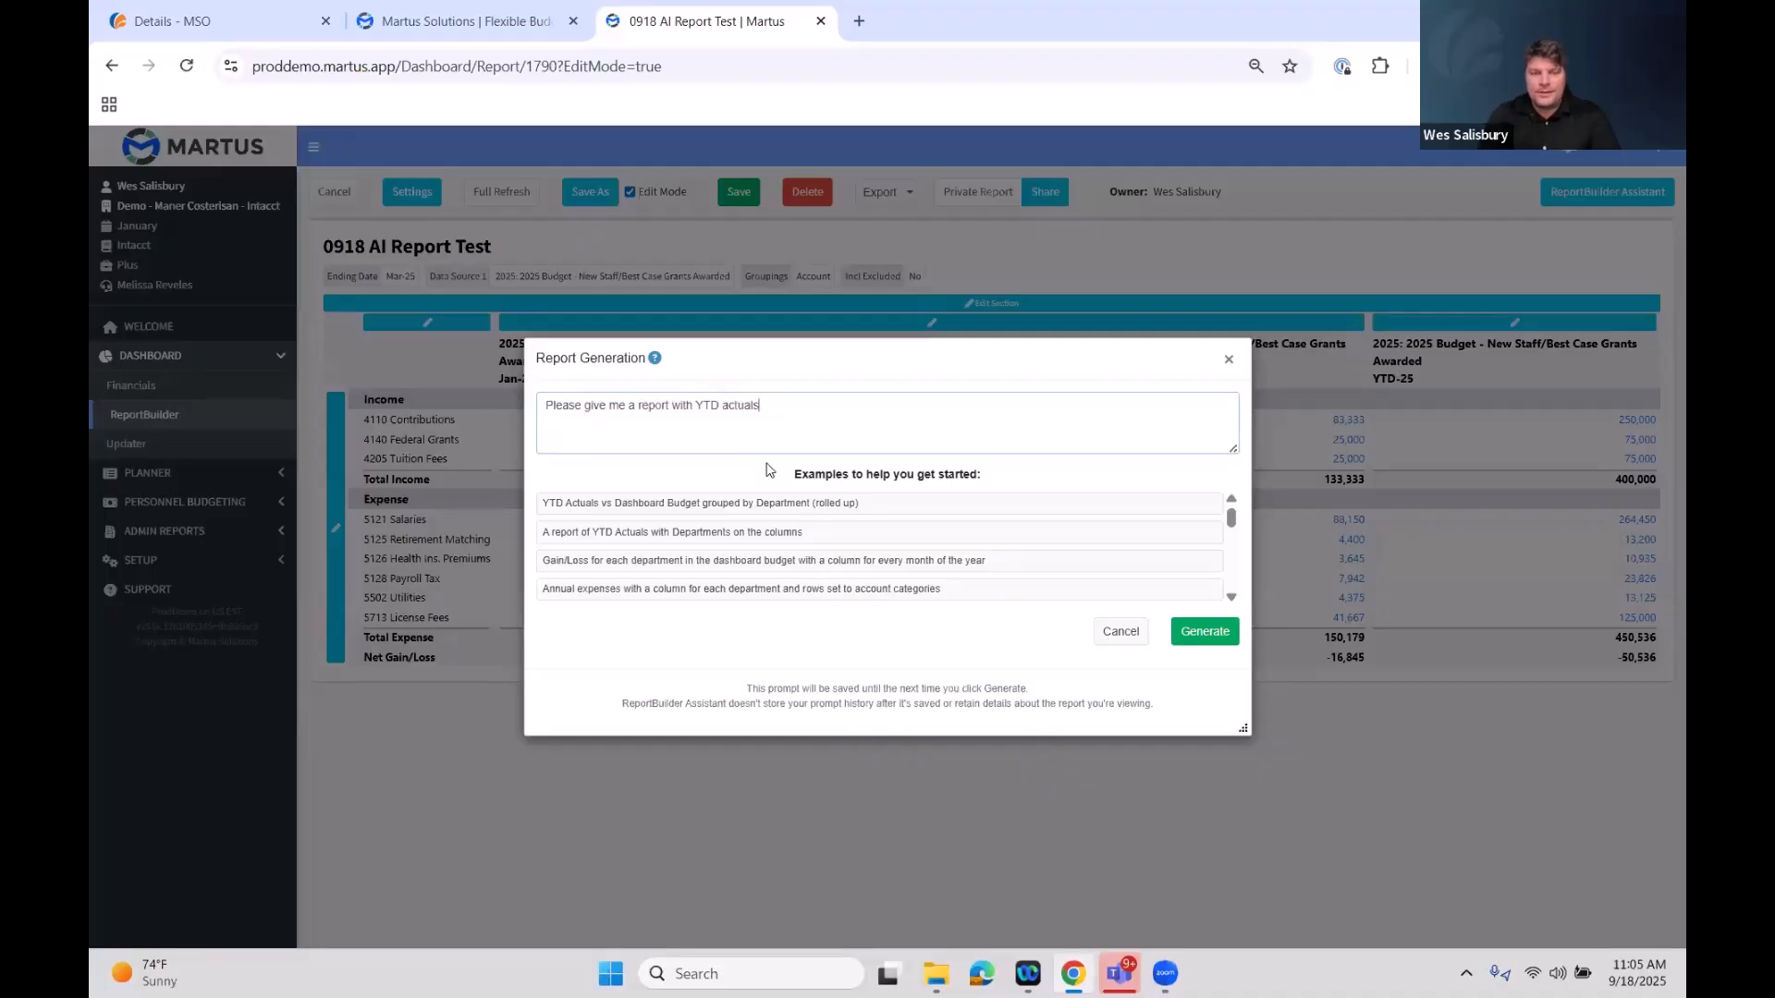
pyautogui.write(', accounts down the rows, and ')
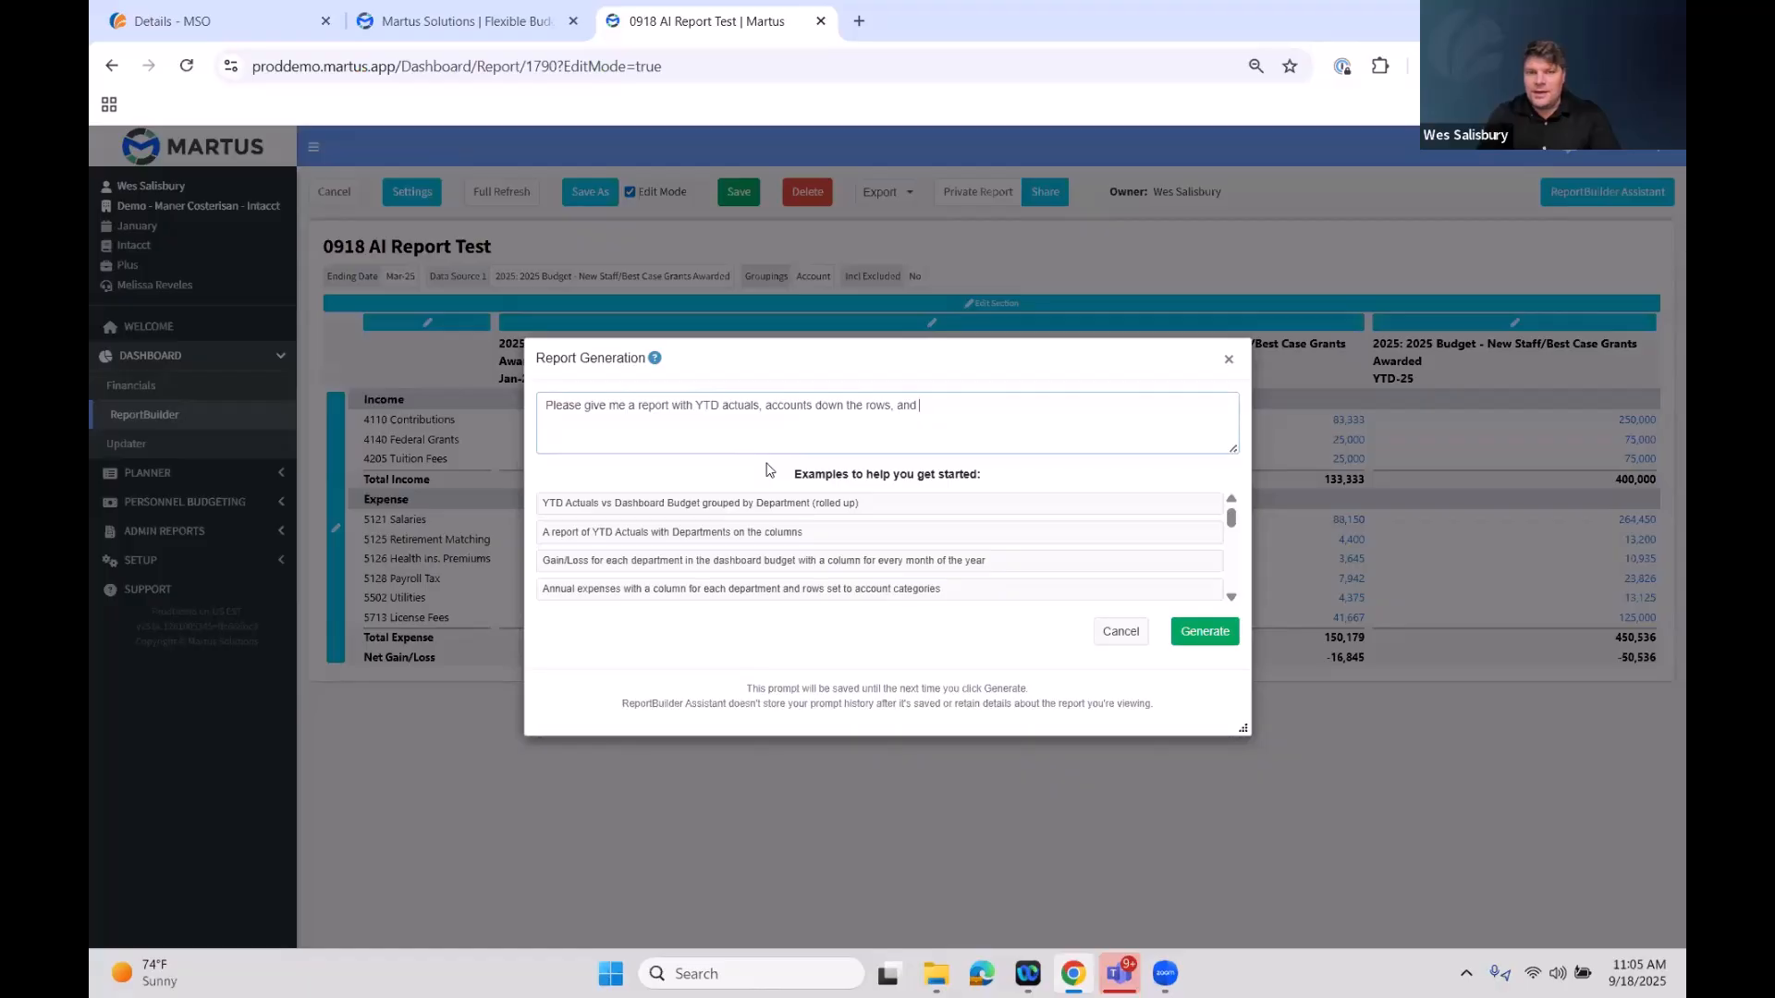
pyautogui.write('funds across the columns. Please compare to the a')
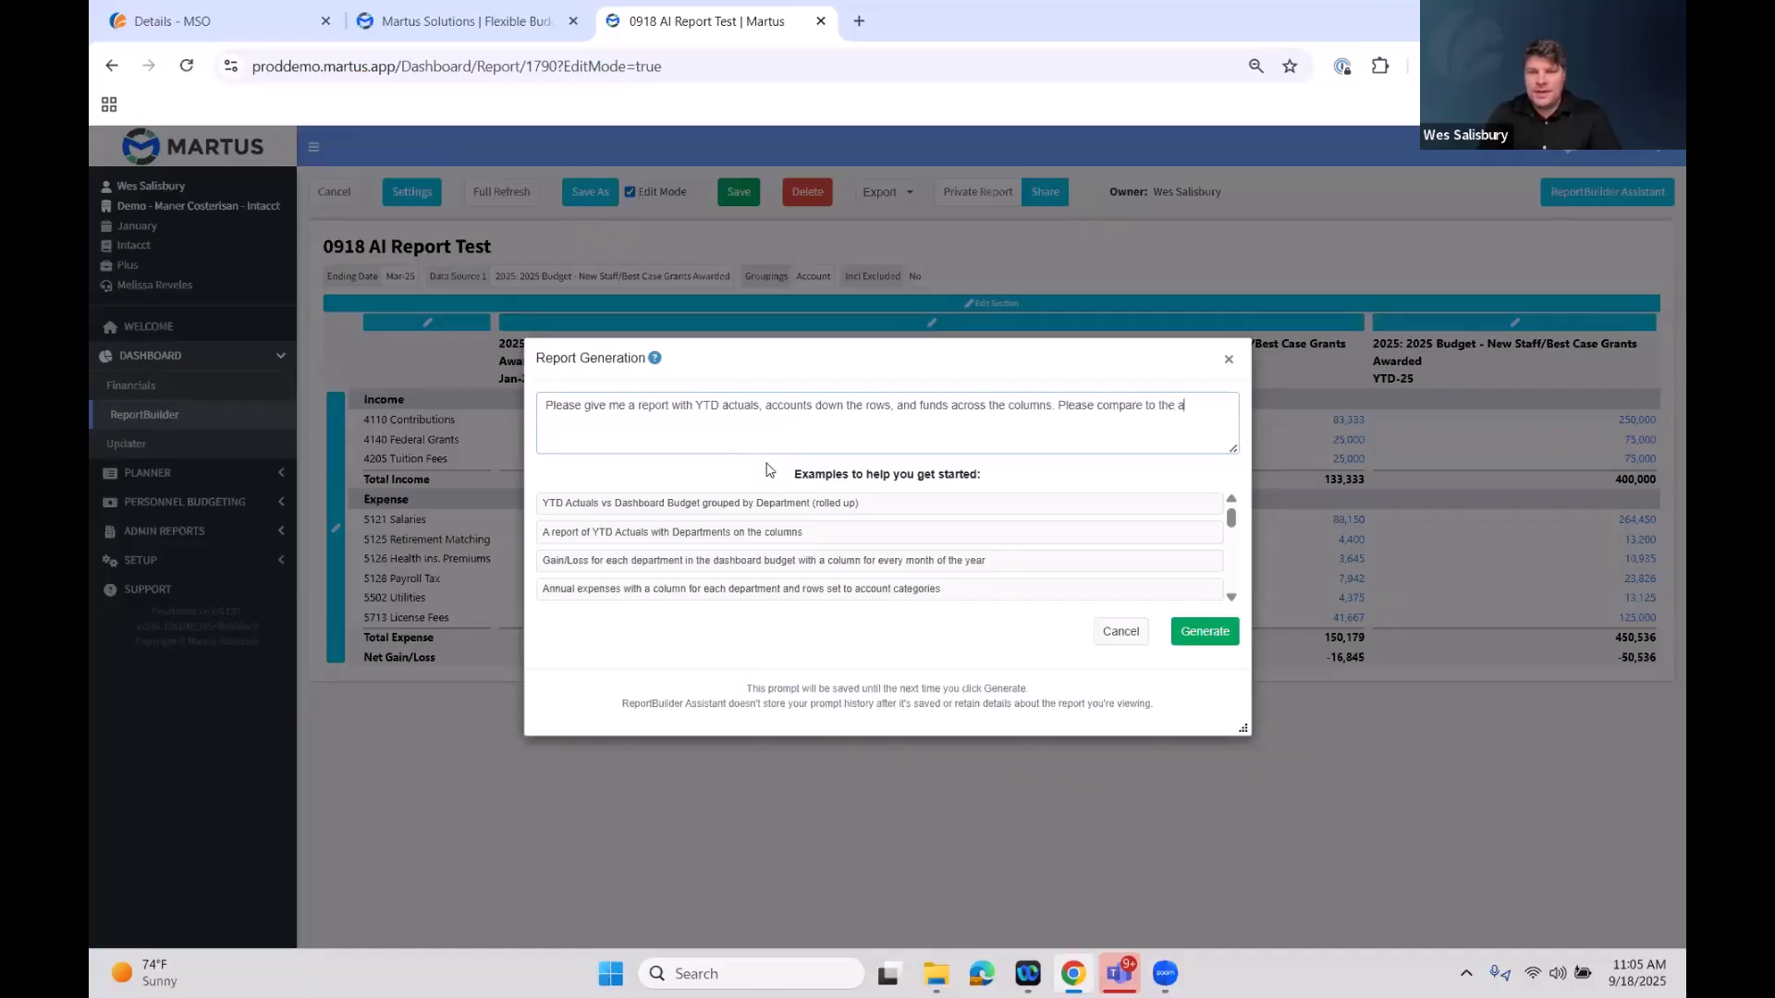
pyautogui.write('ctive dashboard budget.')
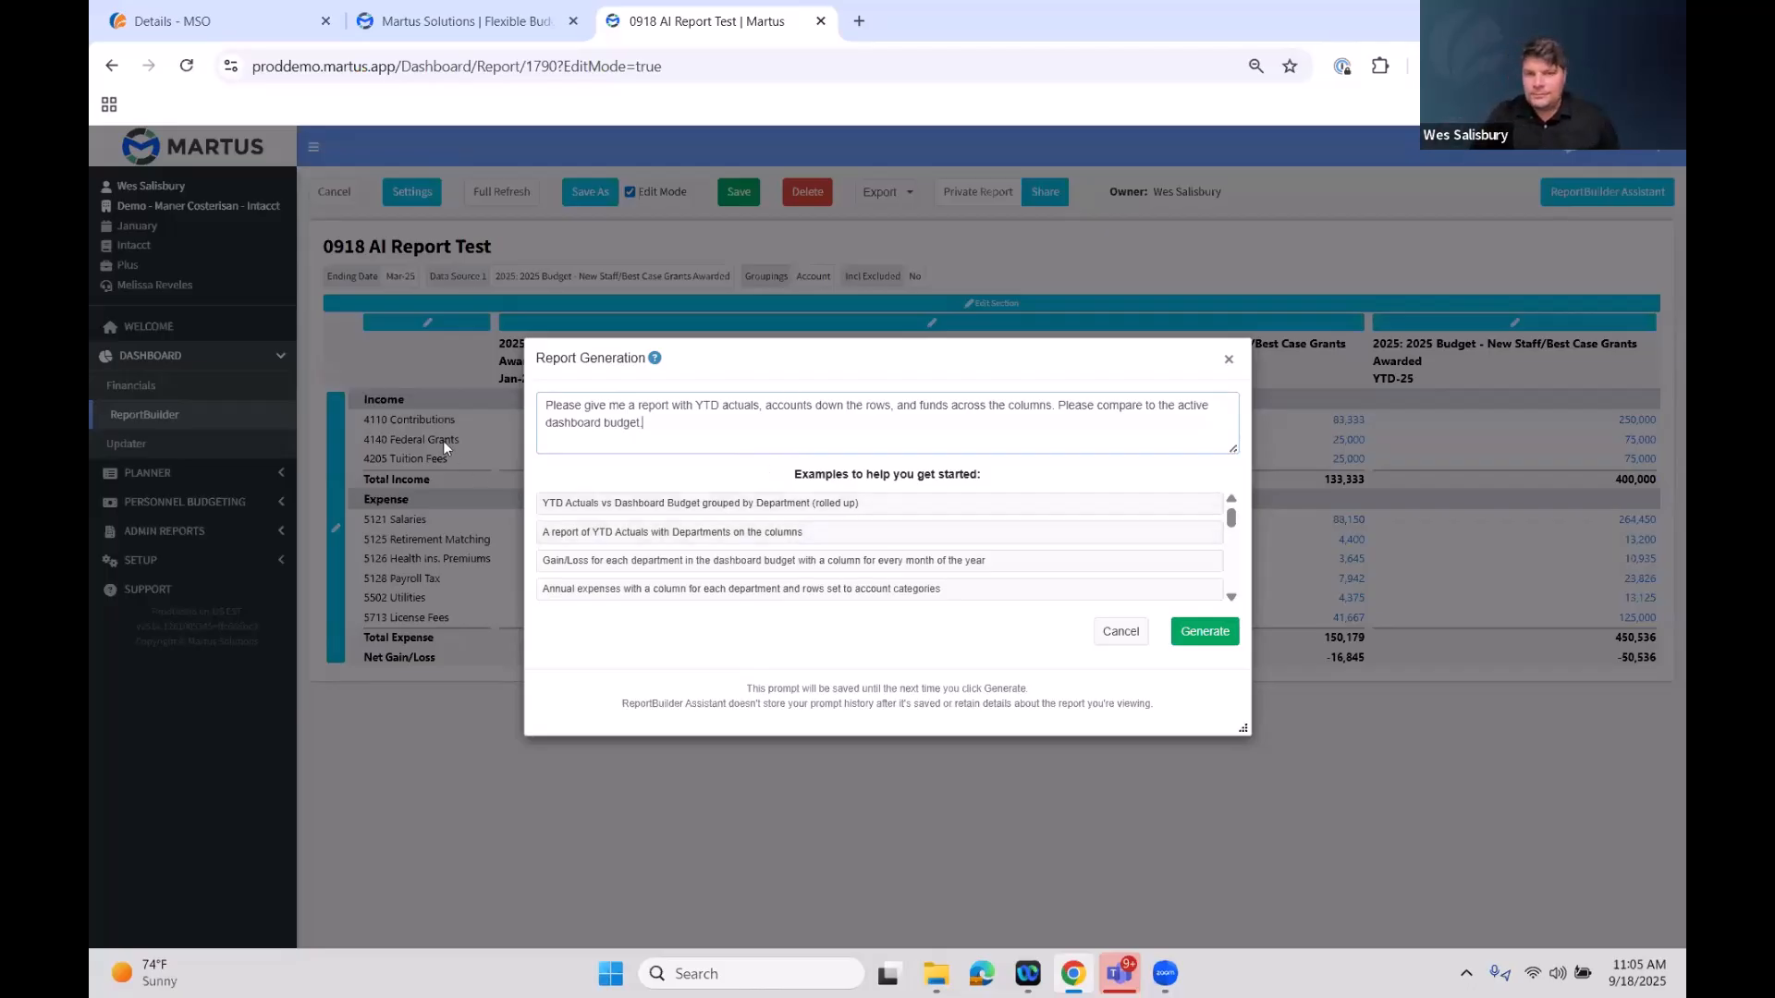
pyautogui.click(1235, 631)
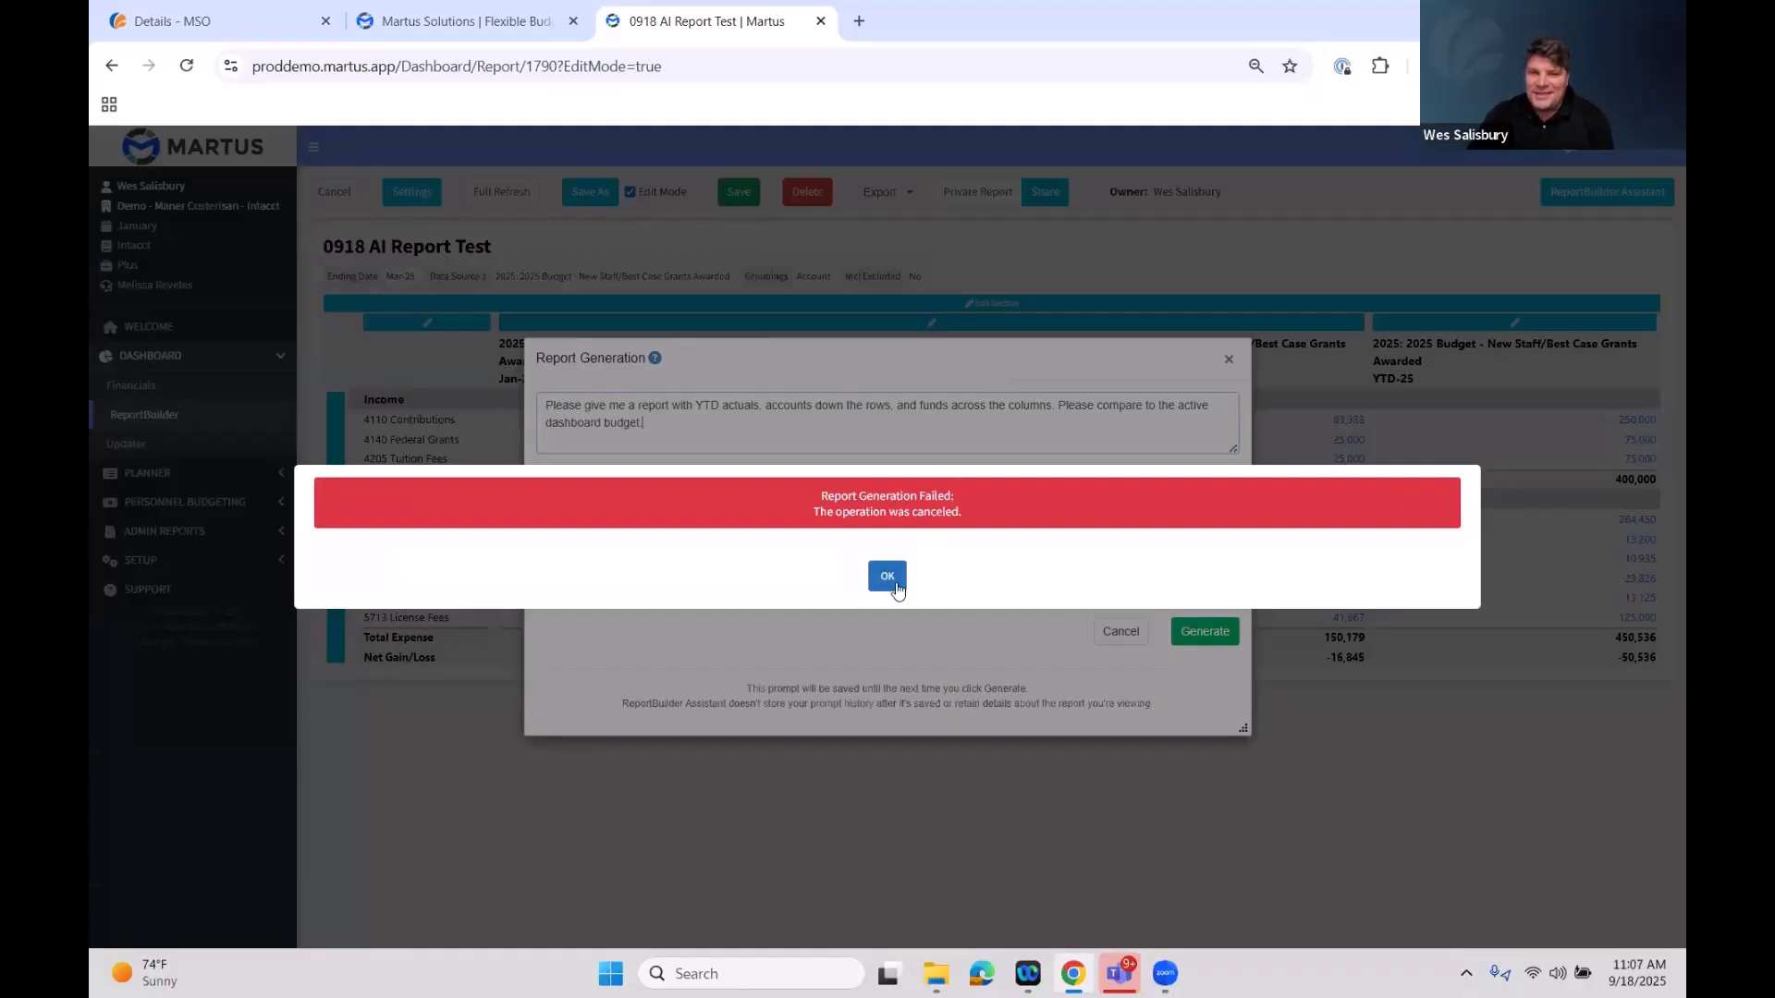
pyautogui.click(886, 577)
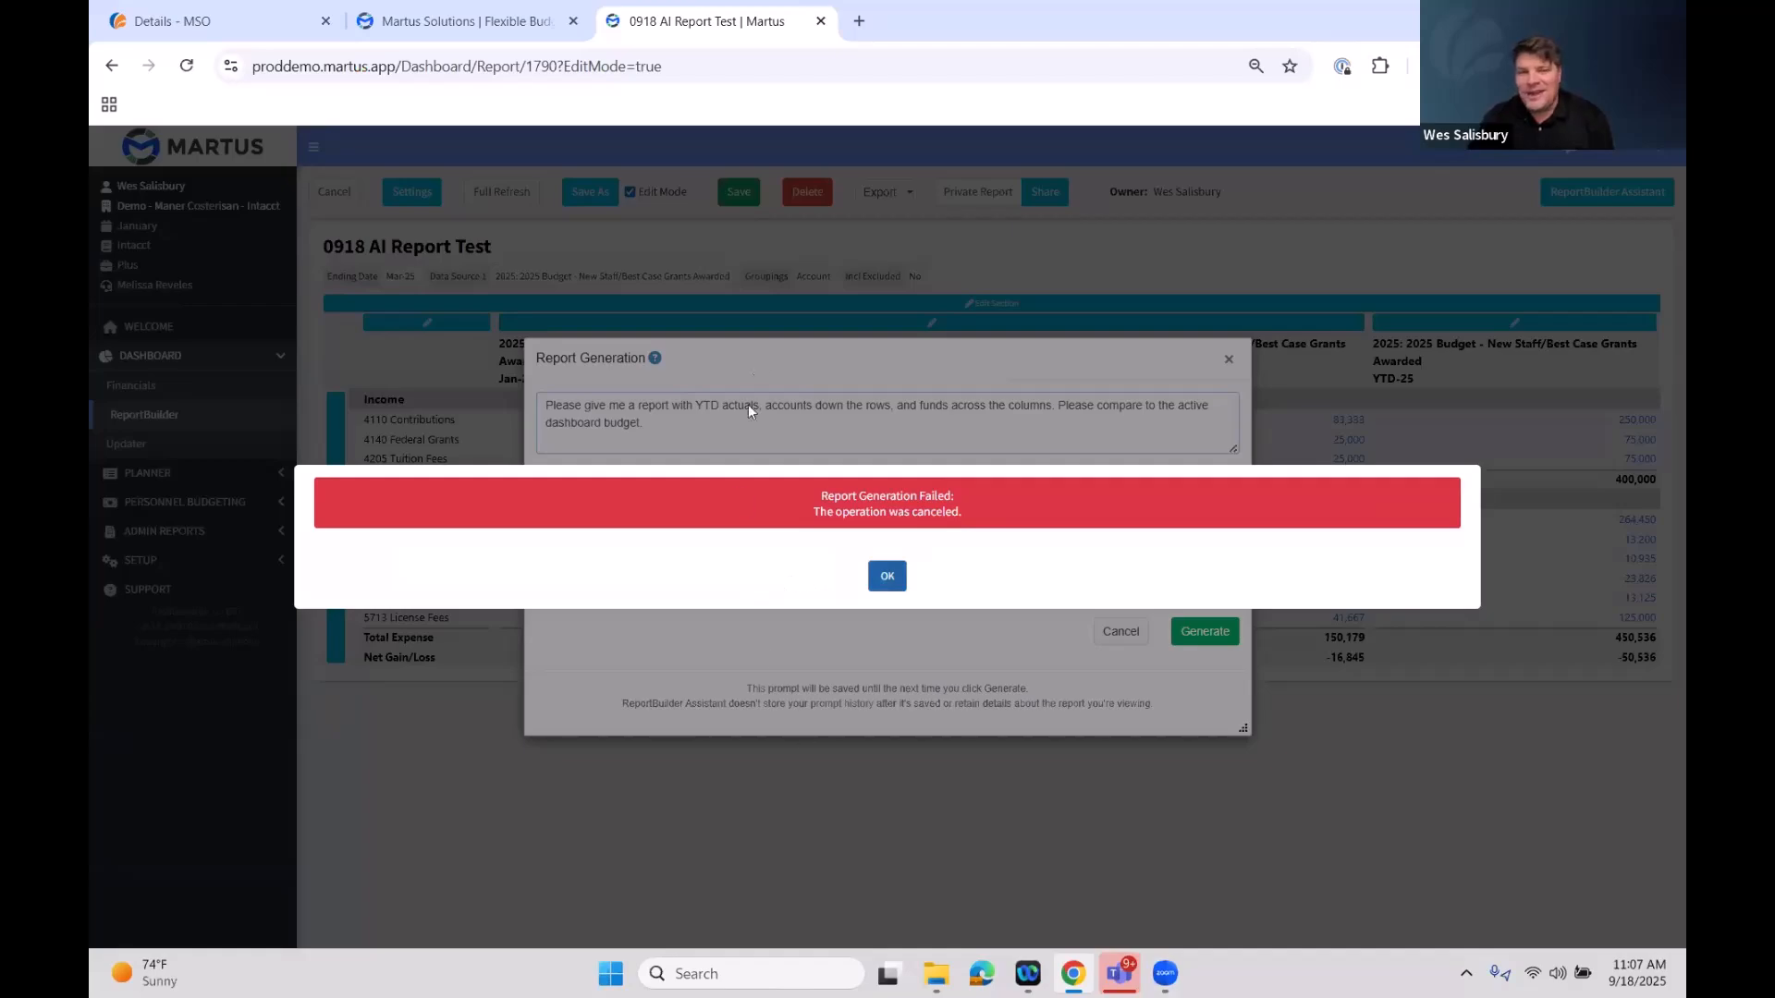
# Select the prompt text, cancel the assistant dialog, and exit the report back to the ReportBuilder list
pyautogui.moveTo(740, 429); pyautogui.dragTo(397, 335)
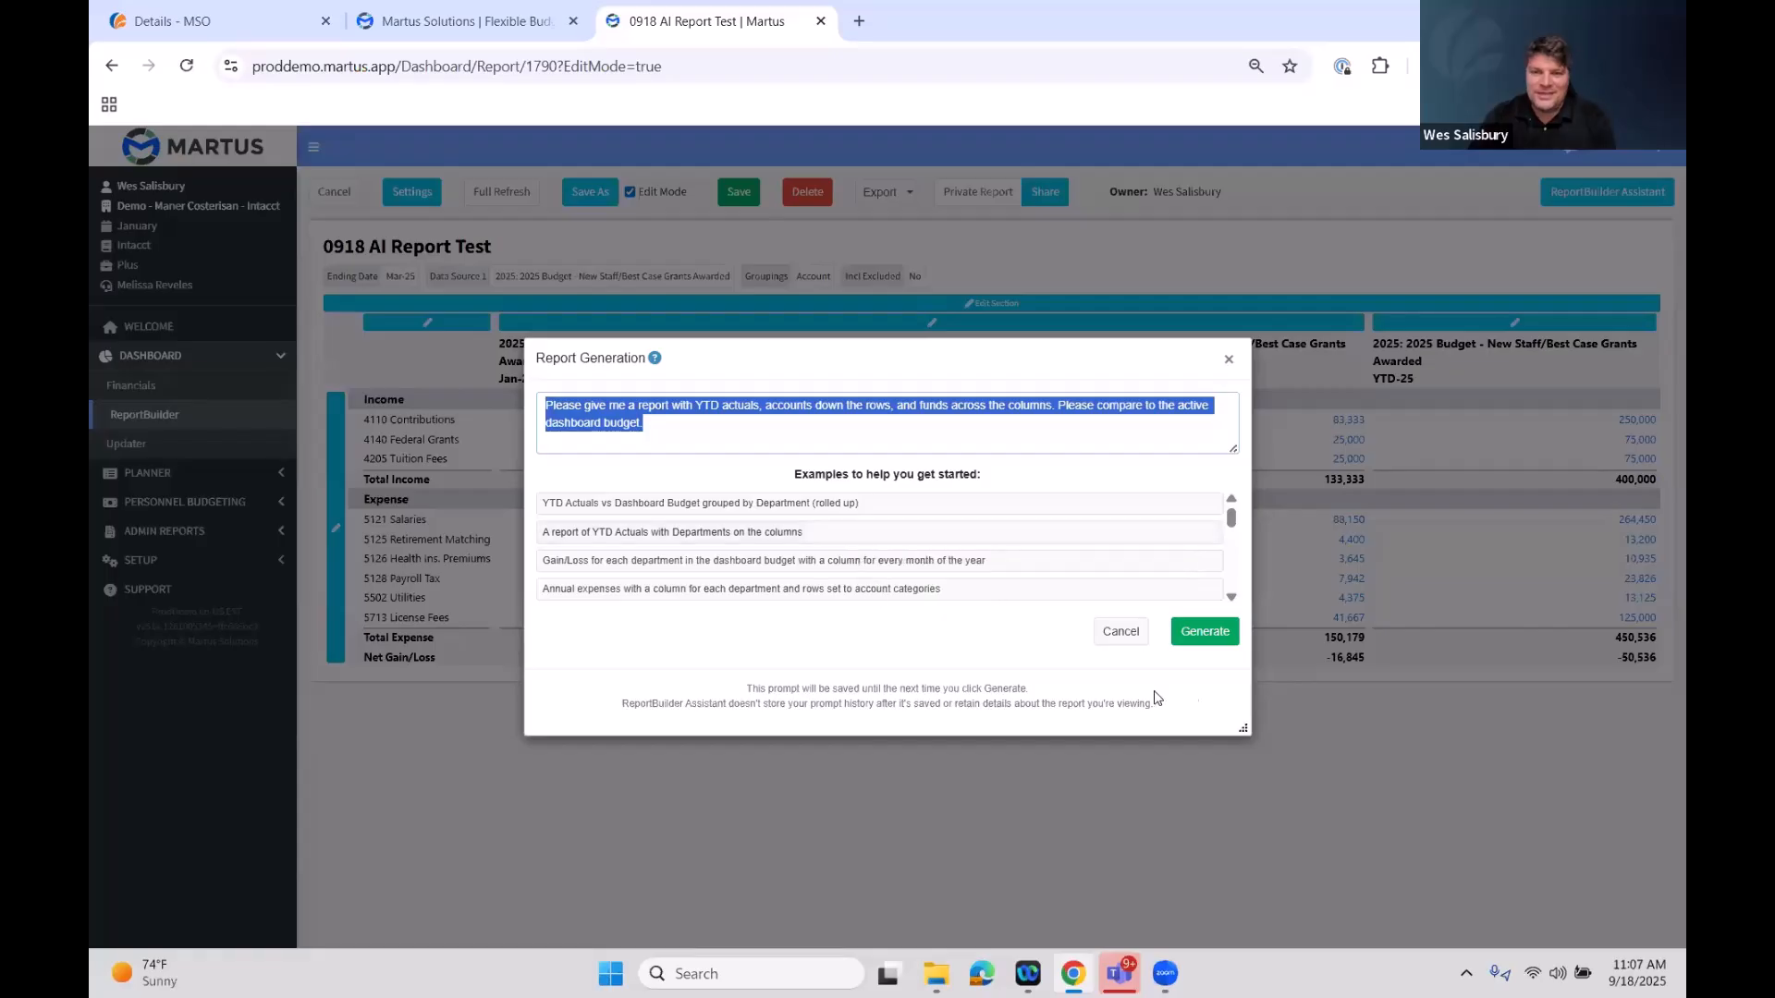
pyautogui.click(1113, 659)
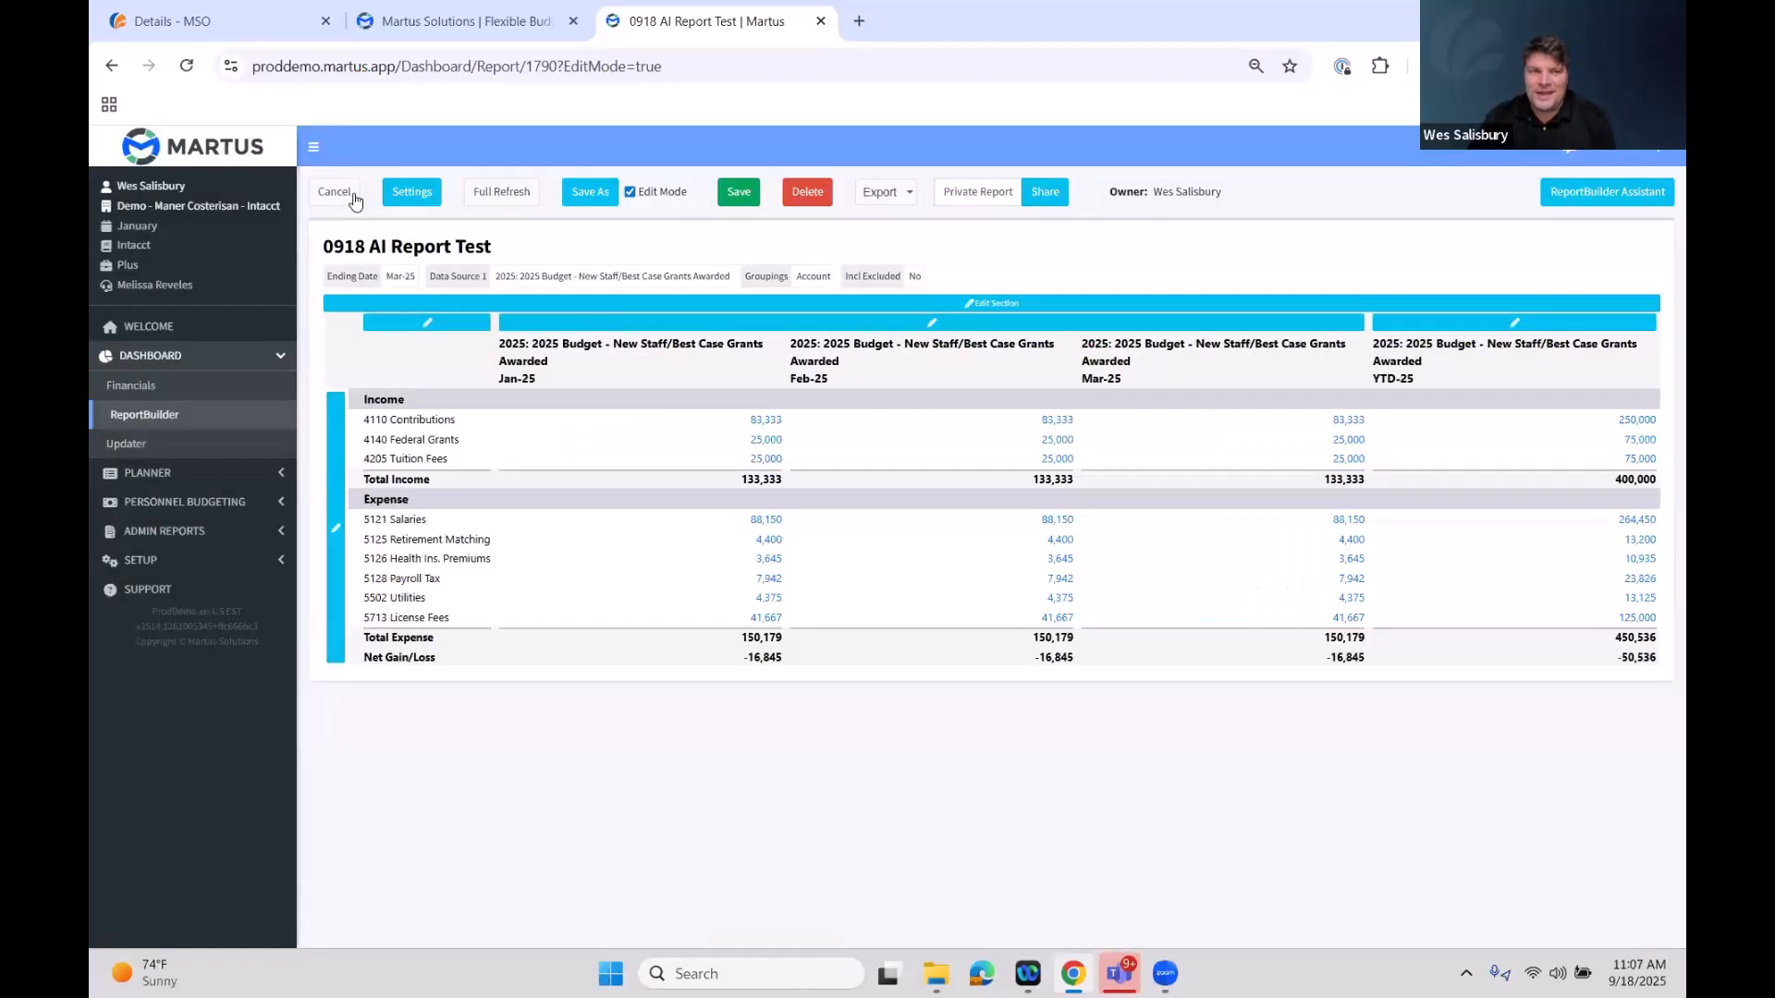
pyautogui.click(331, 192)
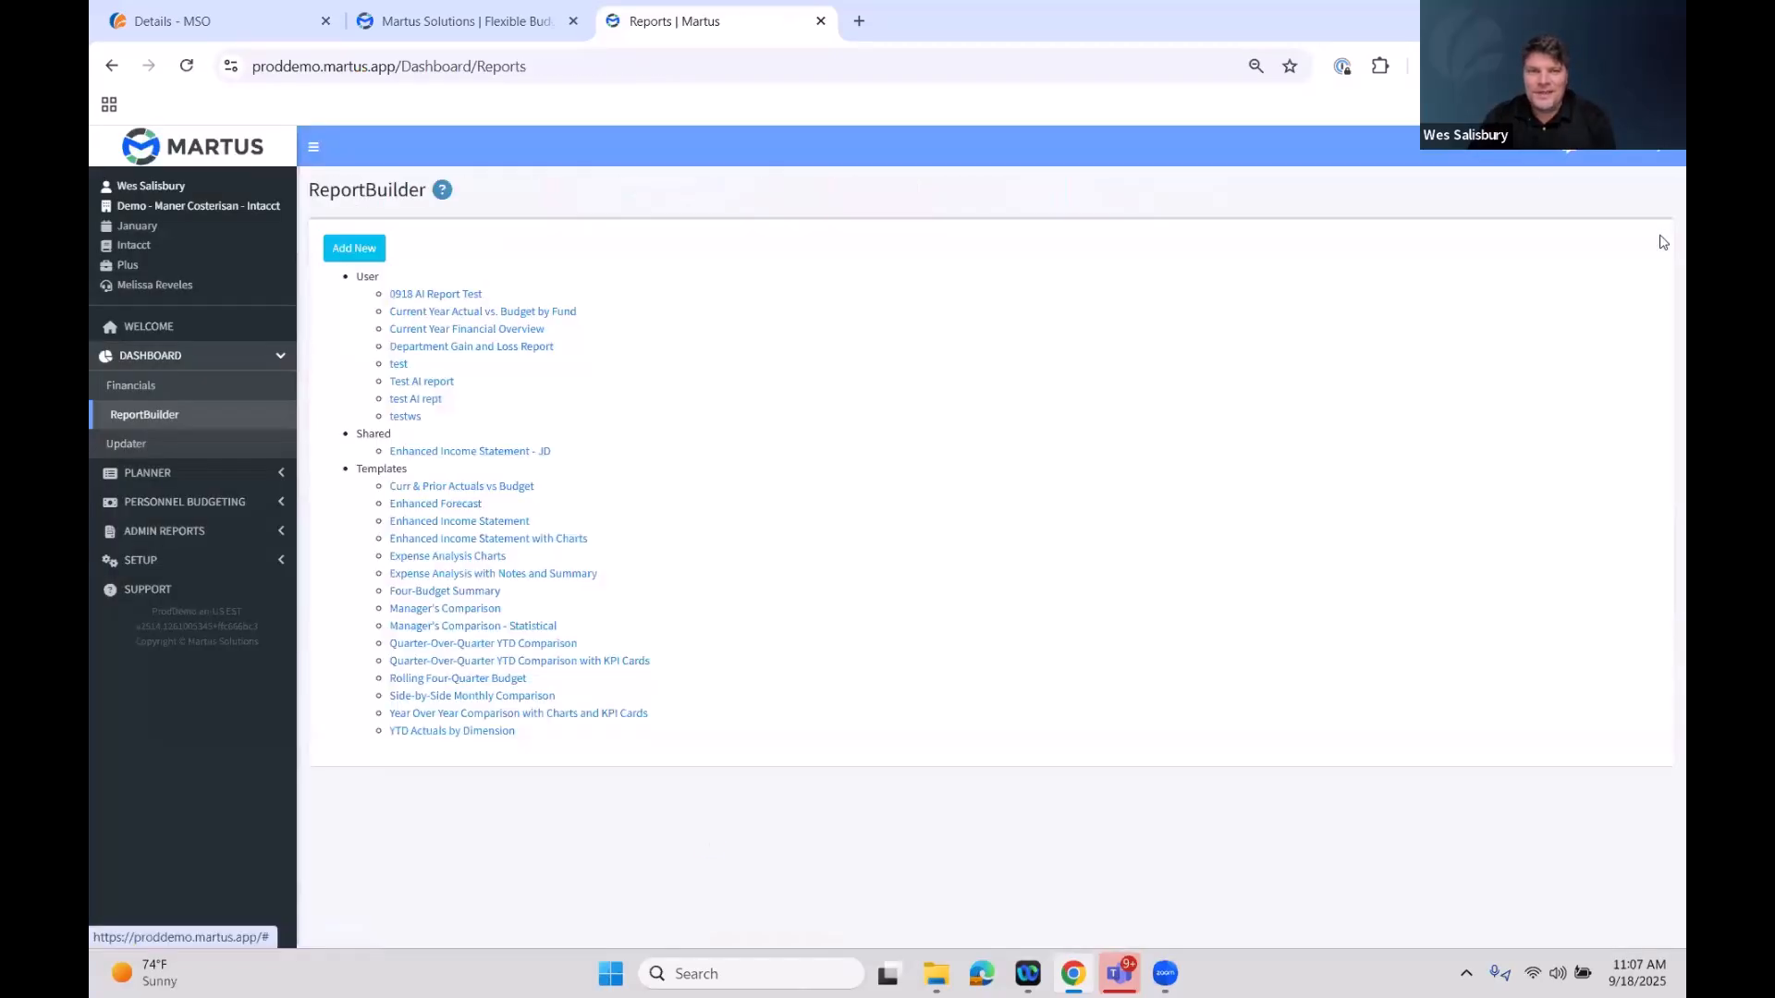
# Open the test AI rept report and examine its title and column headers
pyautogui.click(436, 401)
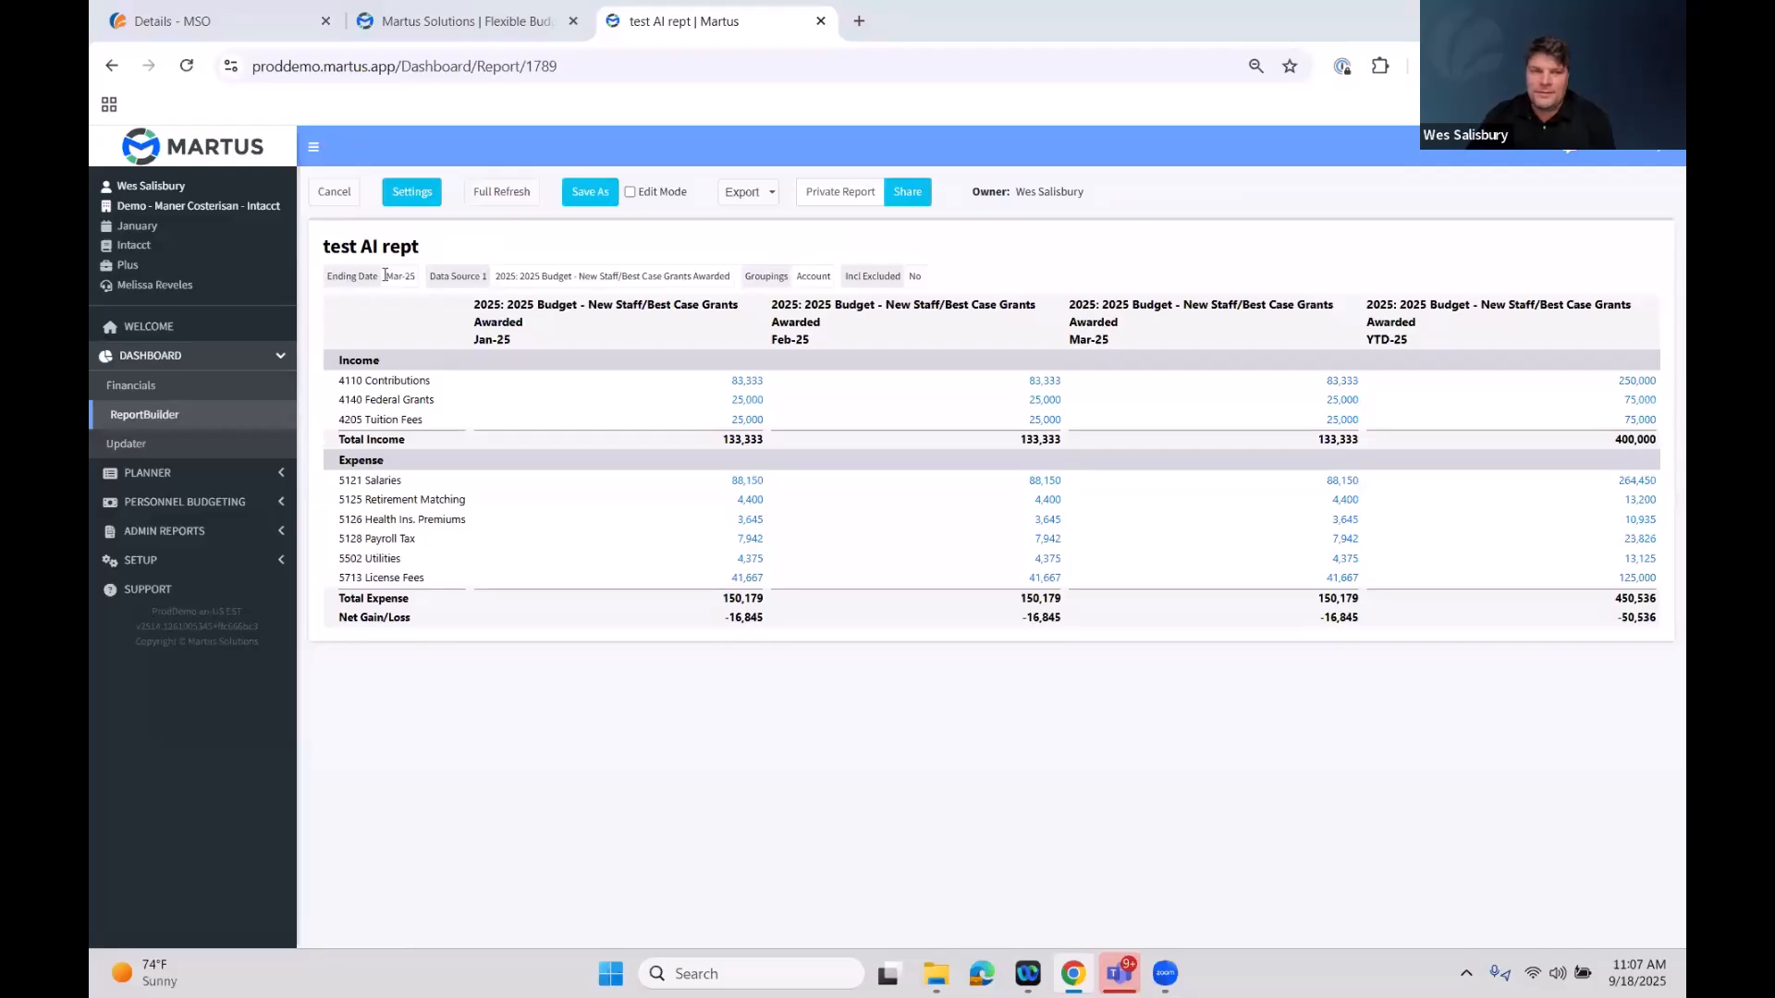
pyautogui.tripleClick(306, 248)
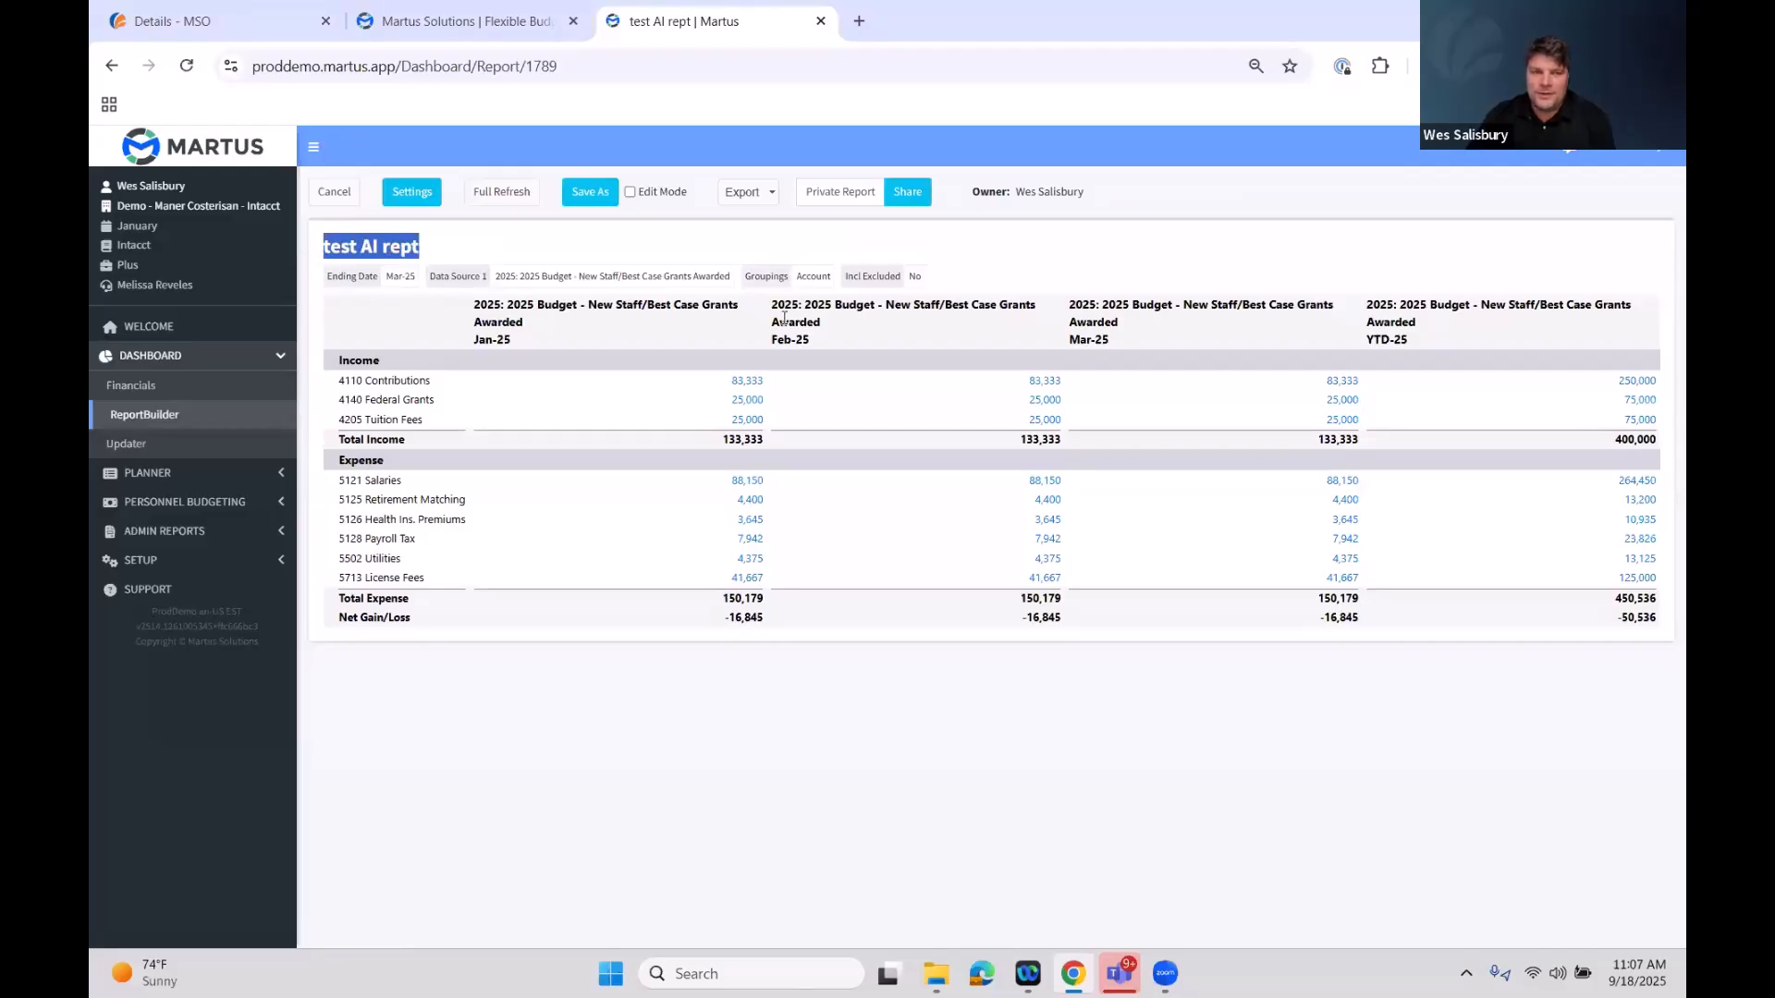
pyautogui.click(679, 252)
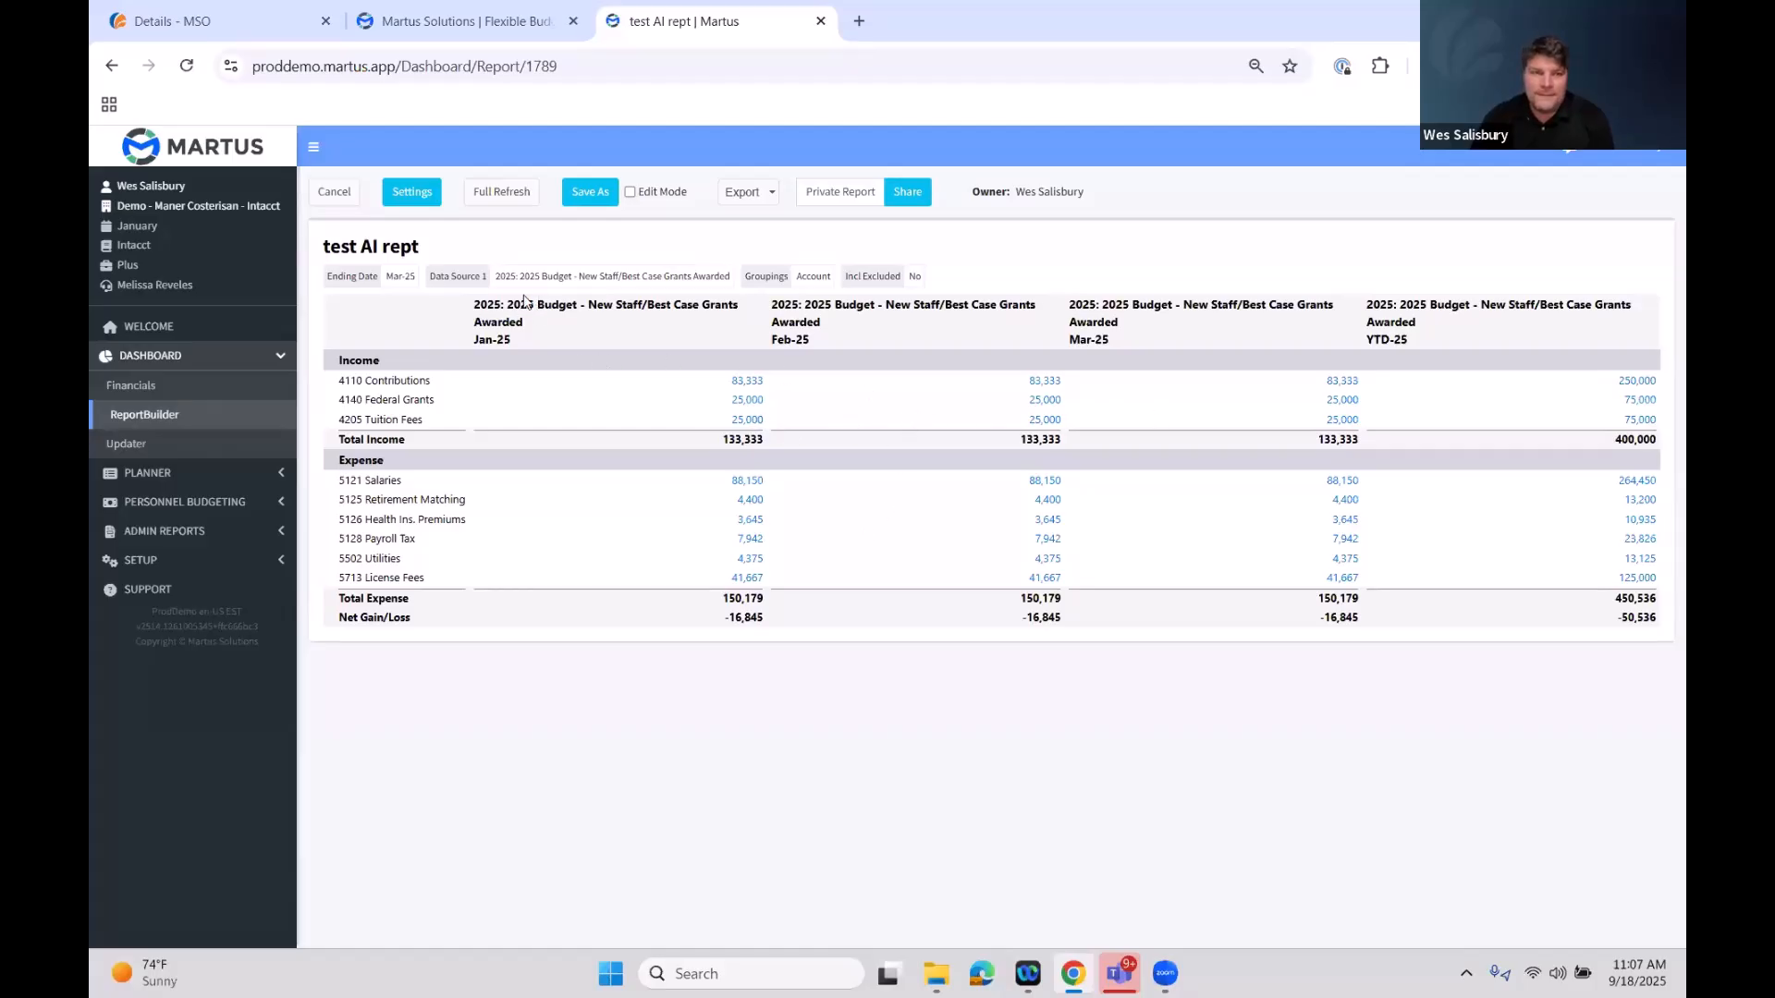
pyautogui.moveTo(510, 307); pyautogui.dragTo(738, 310)
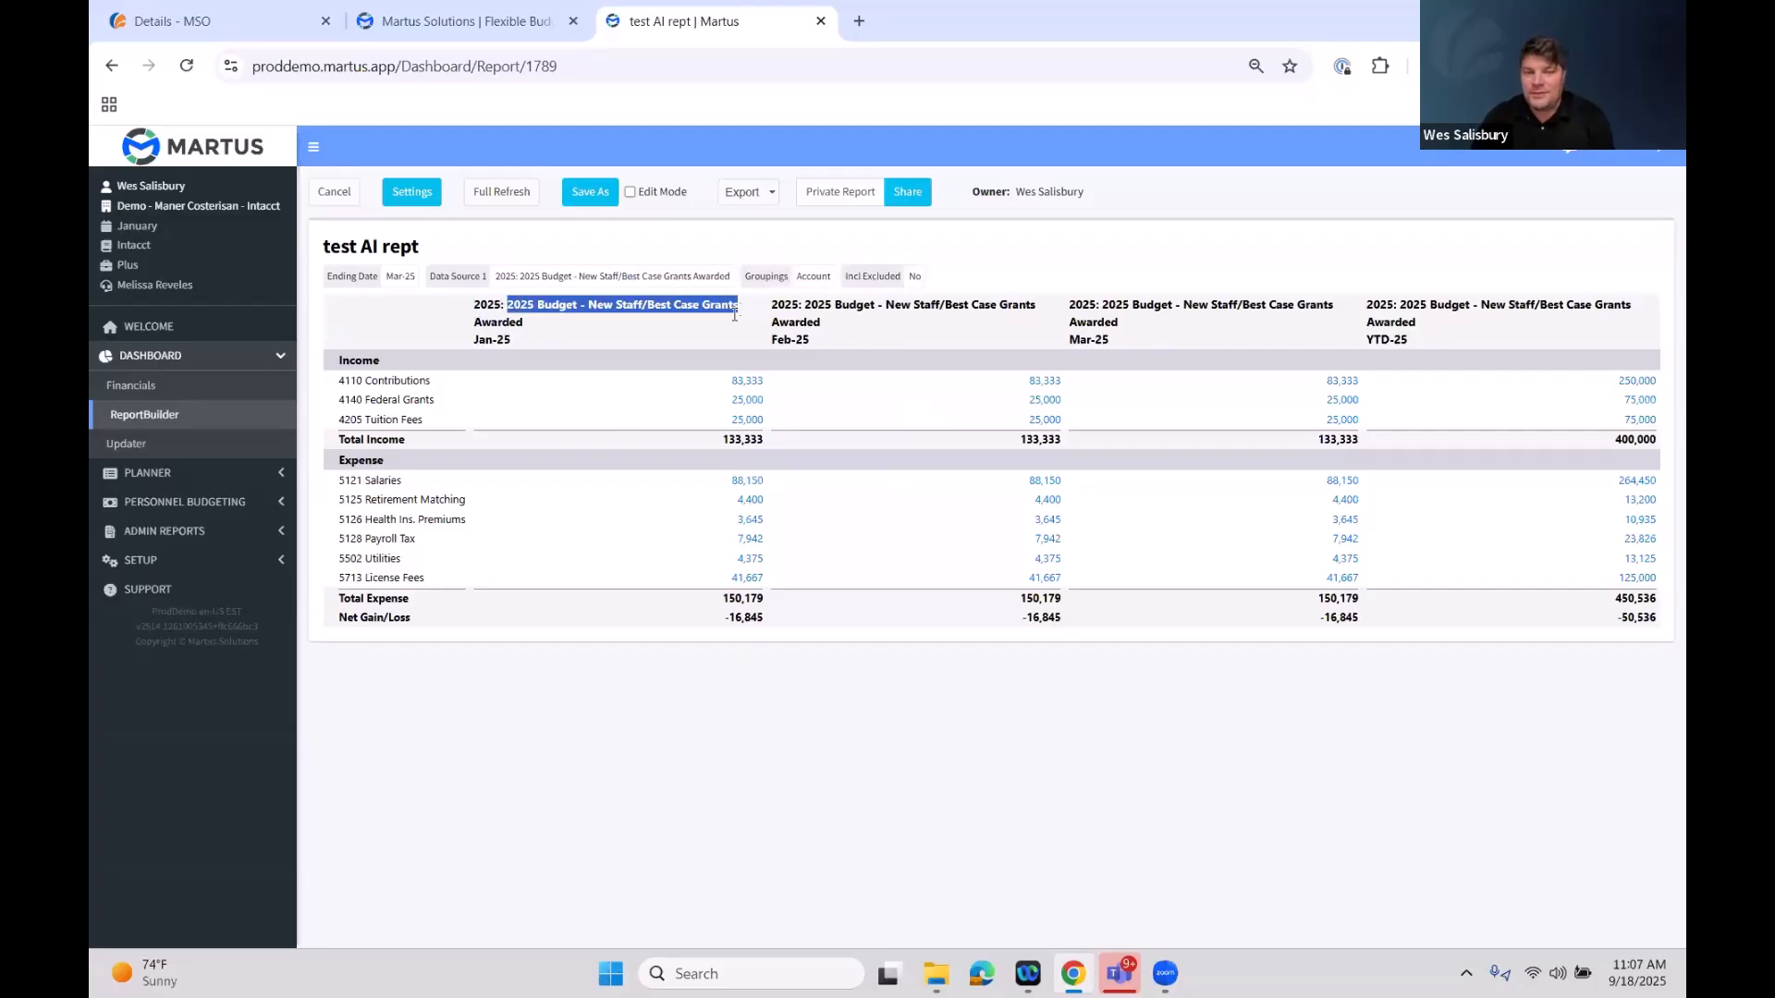
pyautogui.click(869, 347)
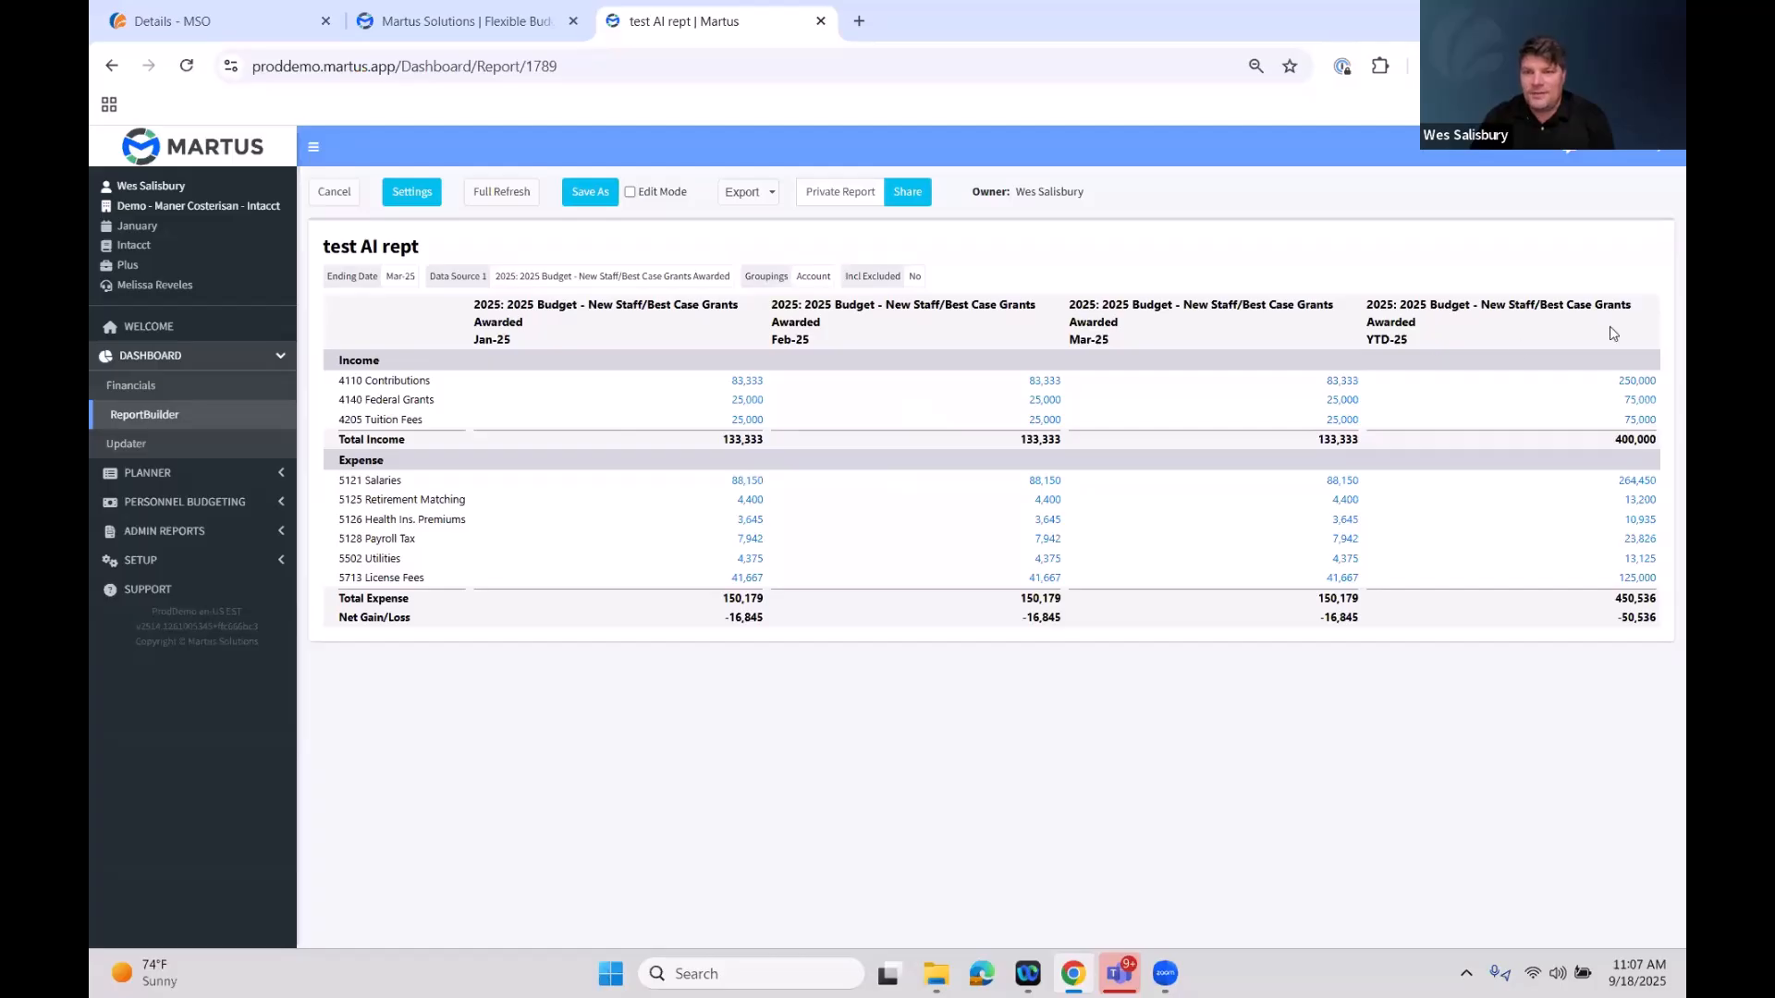
pyautogui.moveTo(1423, 340); pyautogui.dragTo(1375, 341)
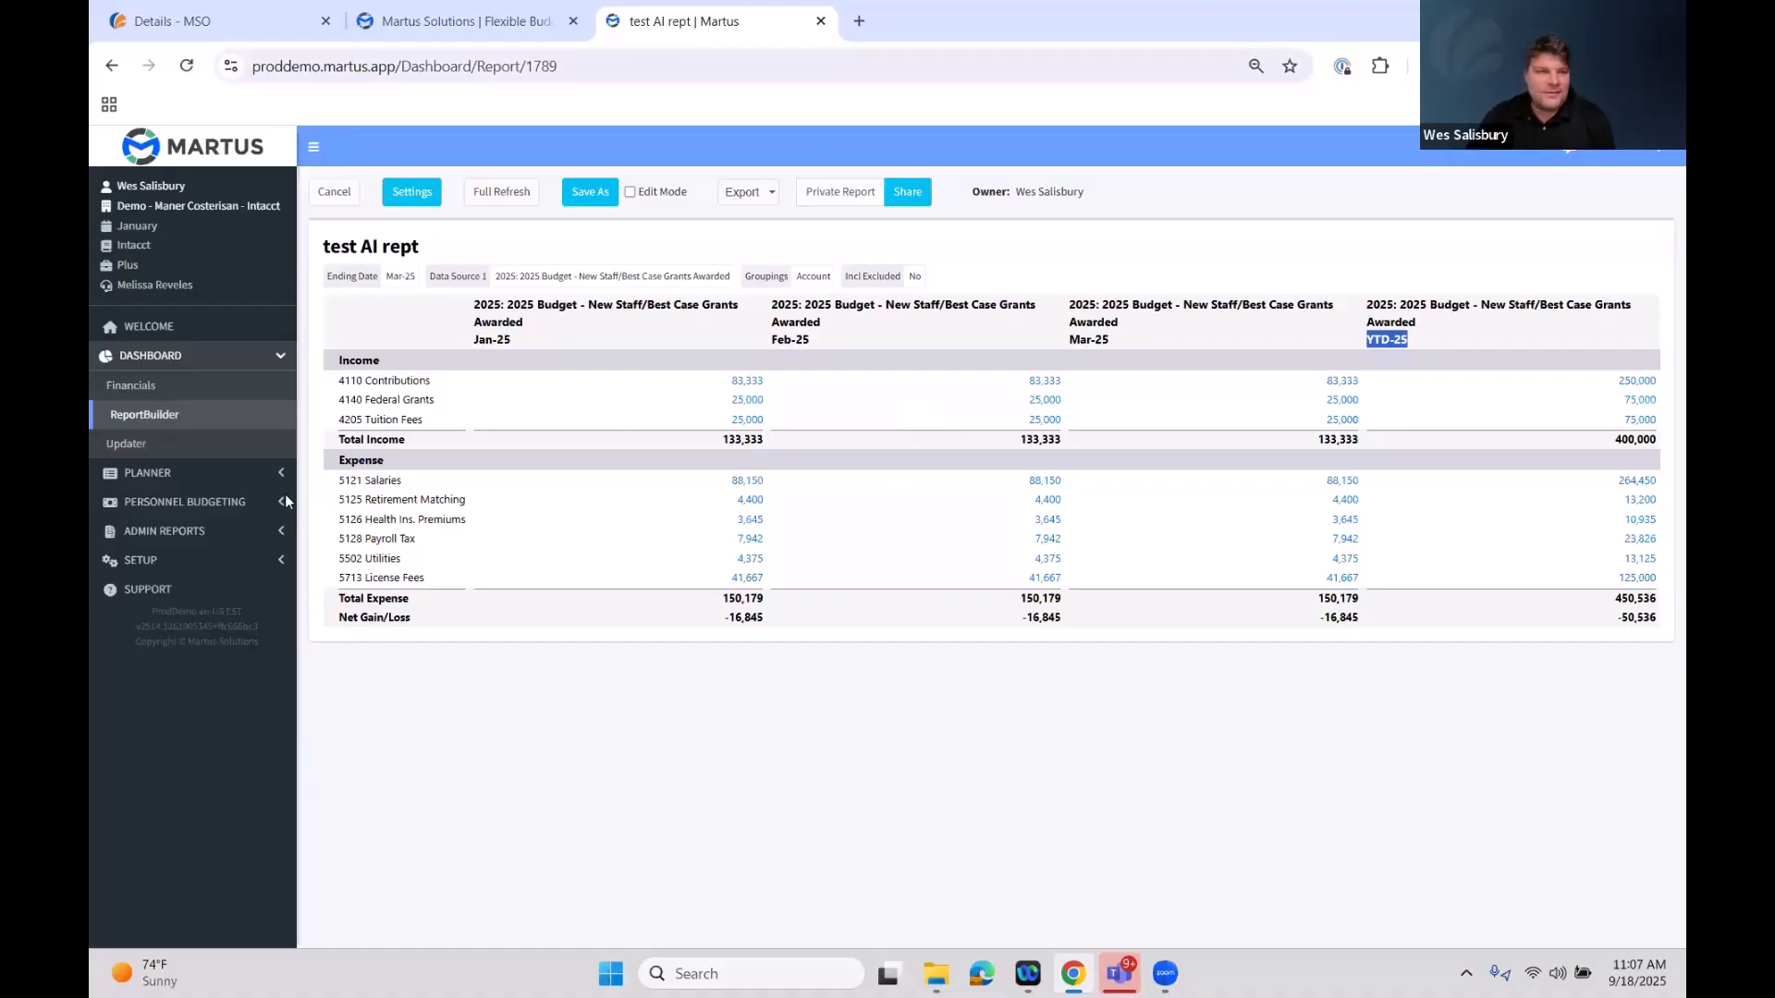
# Return to the ReportBuilder list and try to add a new report named Test AI report
pyautogui.click(145, 414)
pyautogui.click(354, 248)
pyautogui.press('Escape')
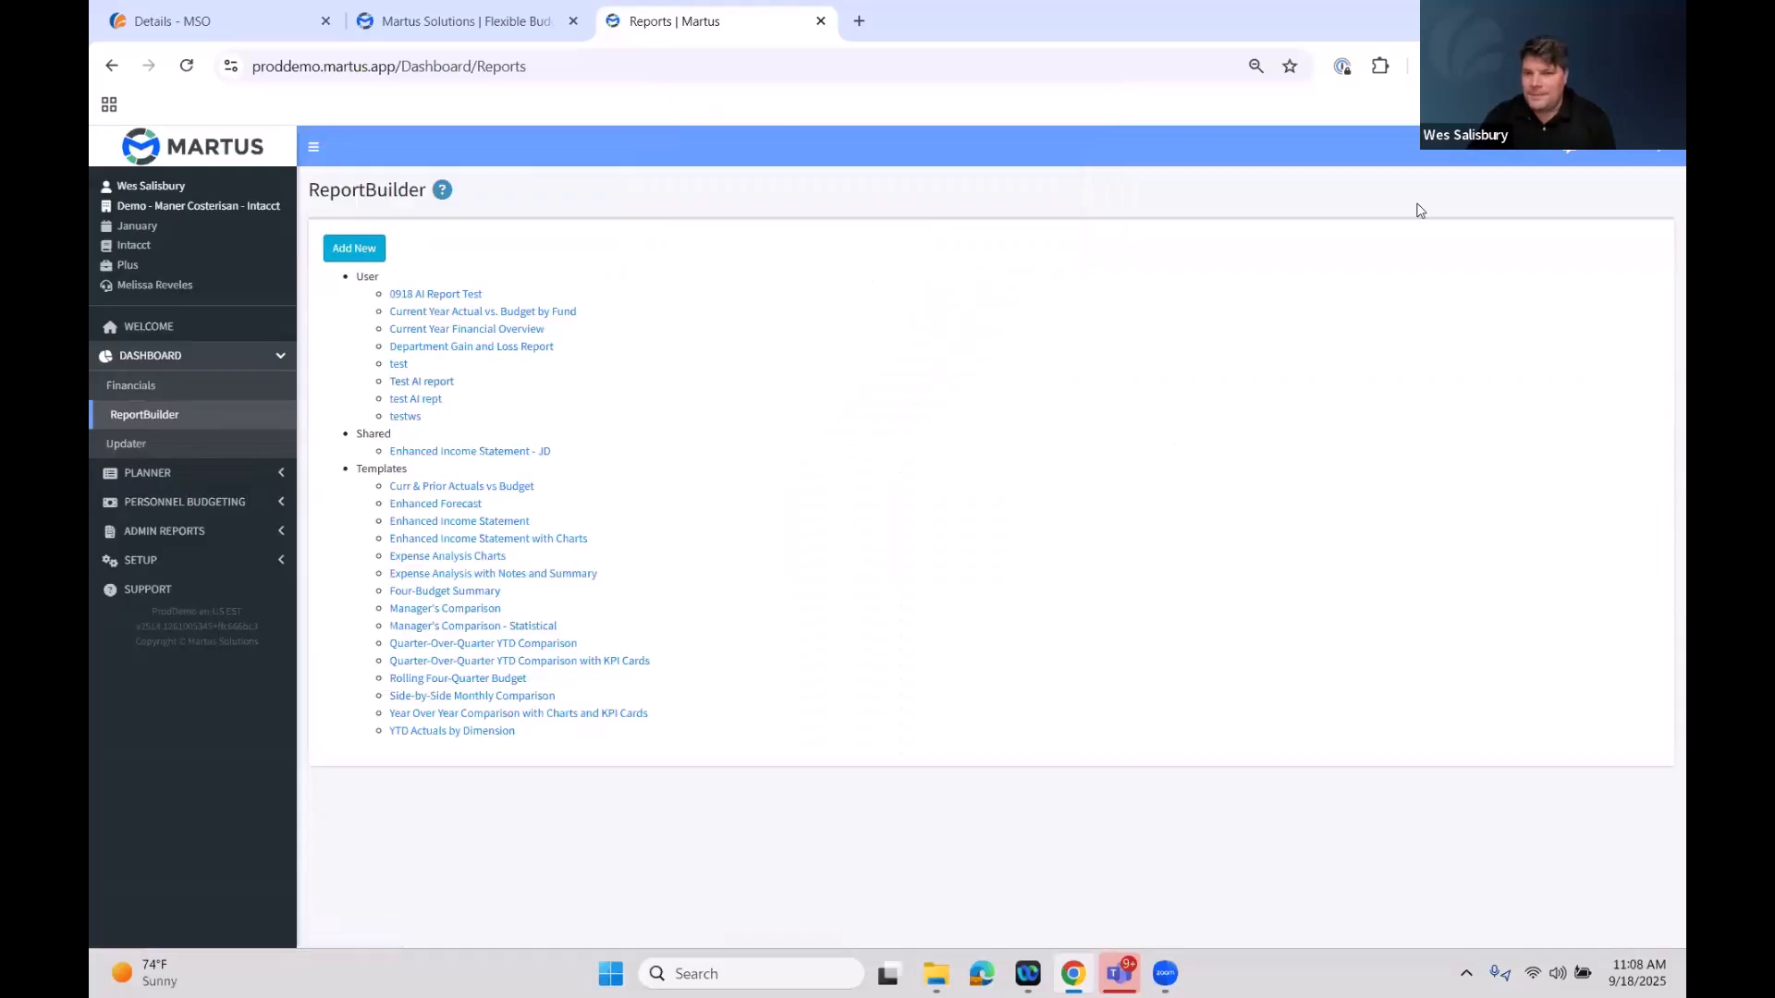
pyautogui.click(368, 256)
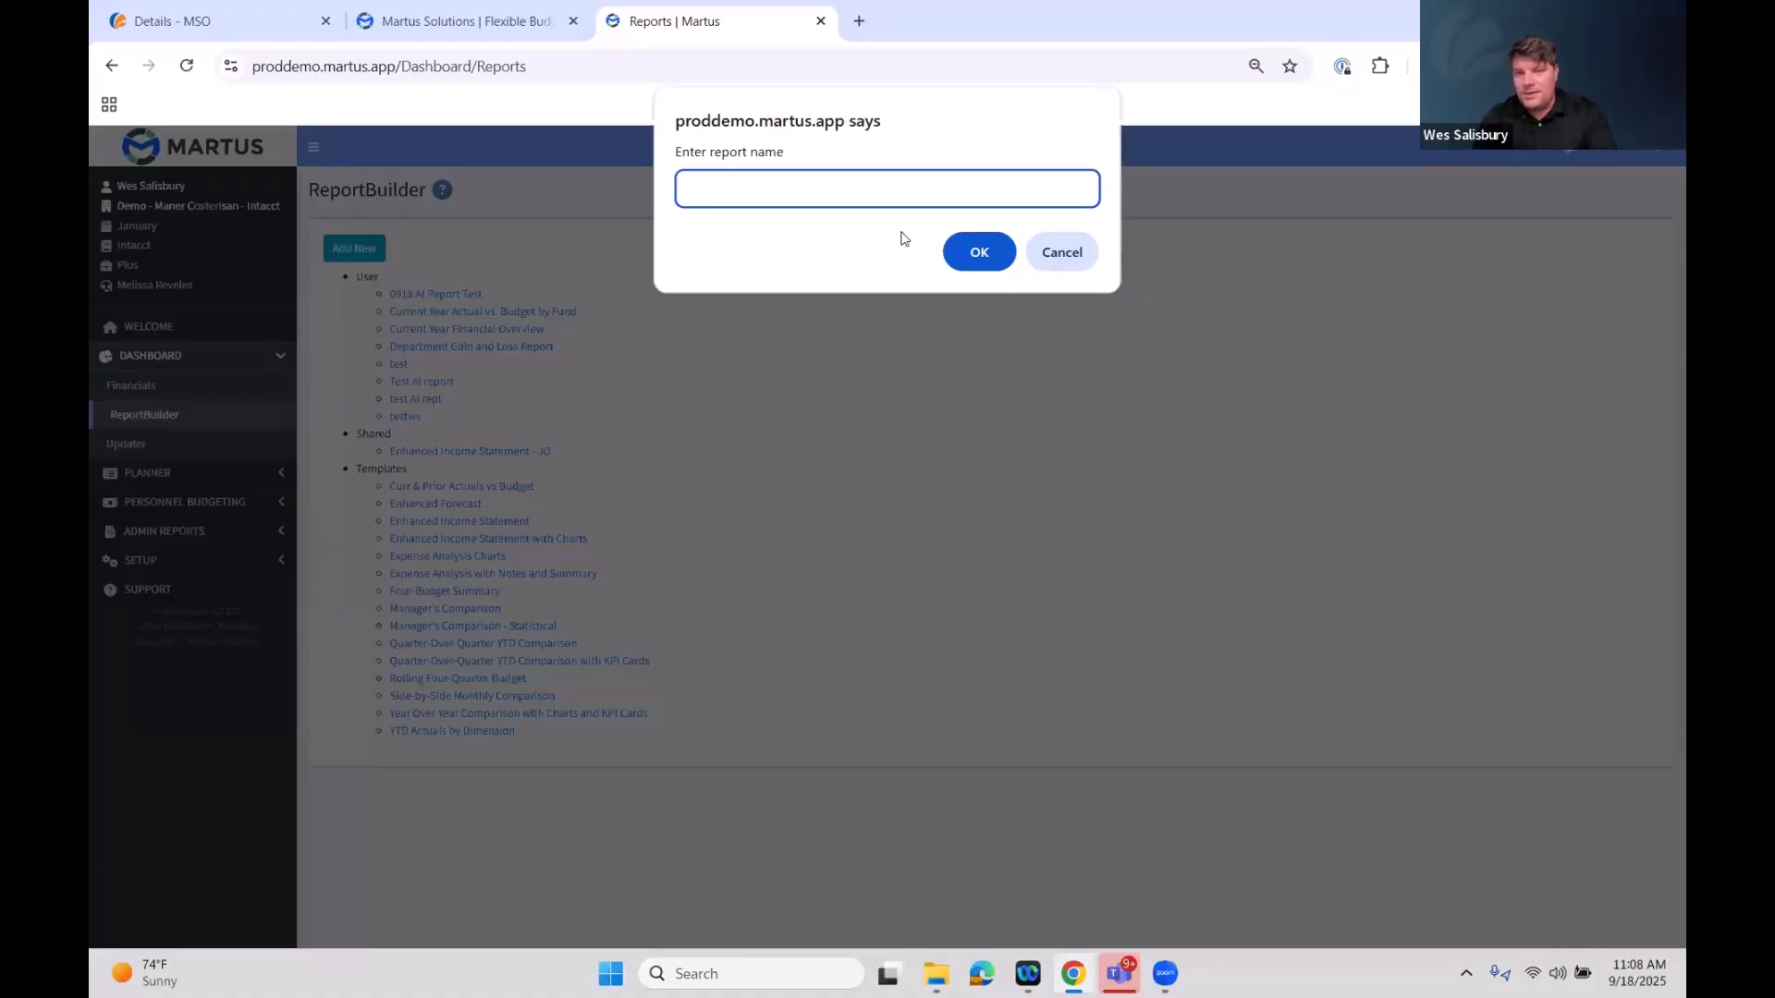
pyautogui.write('Test AI report')
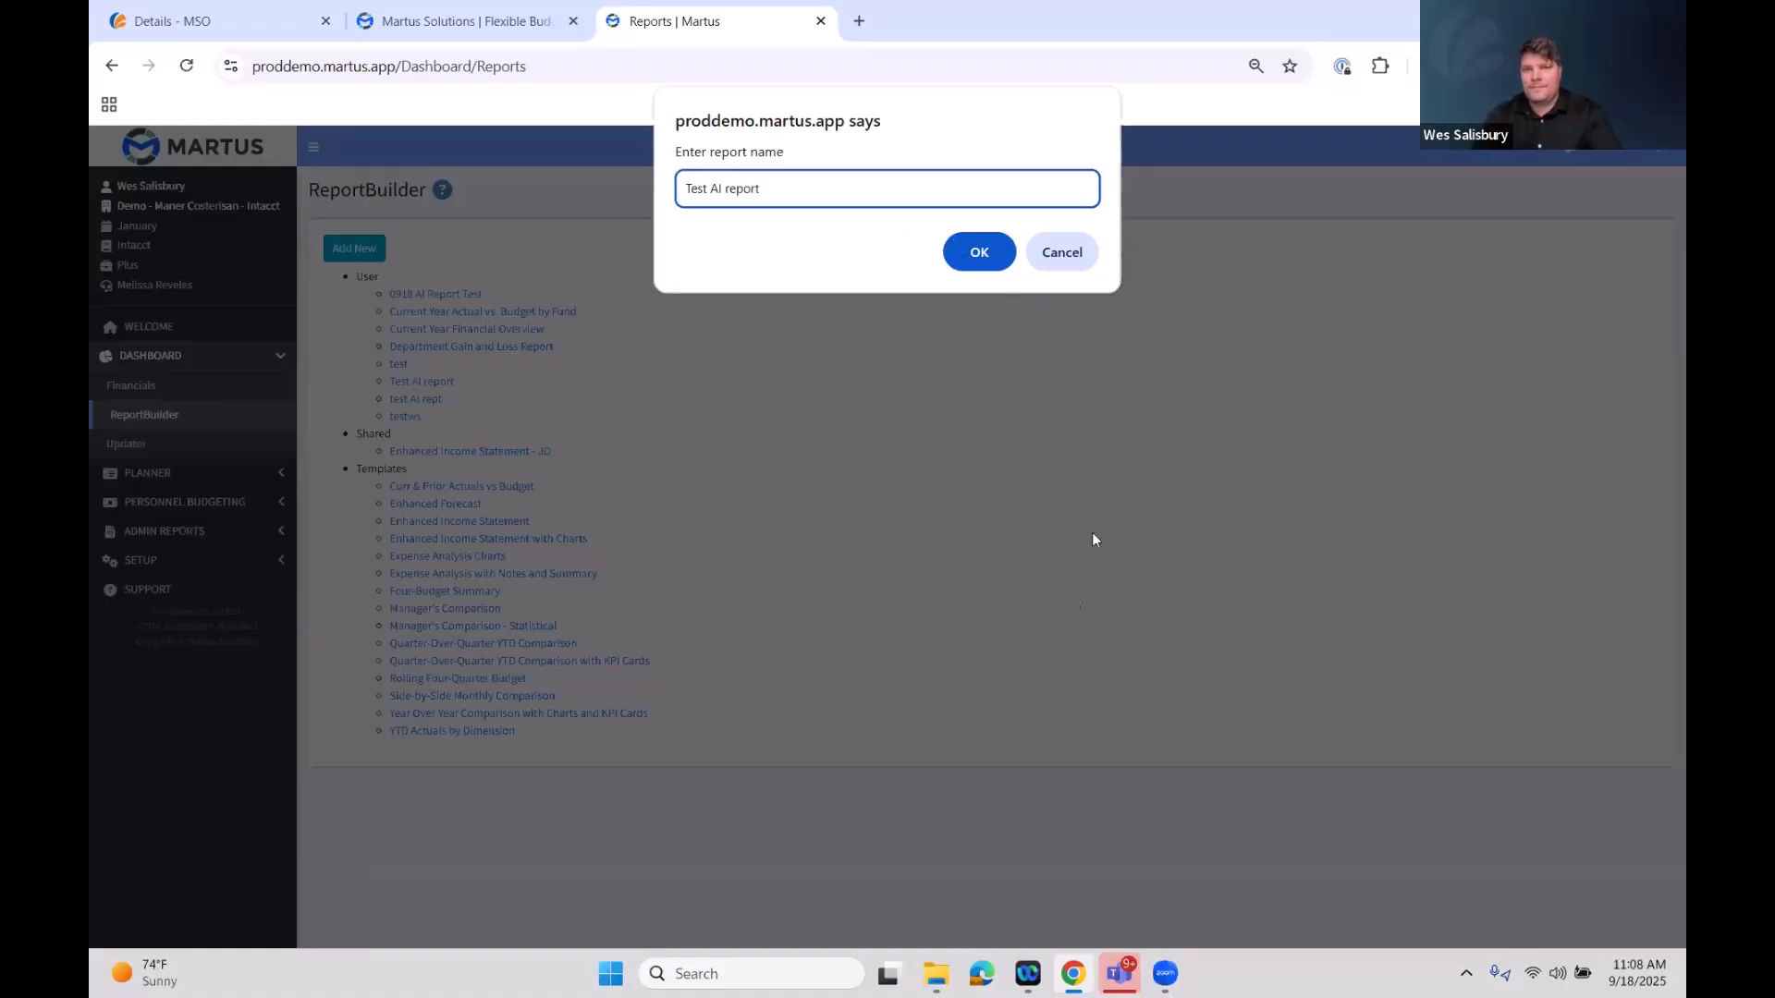
pyautogui.click(979, 252)
pyautogui.click(883, 571)
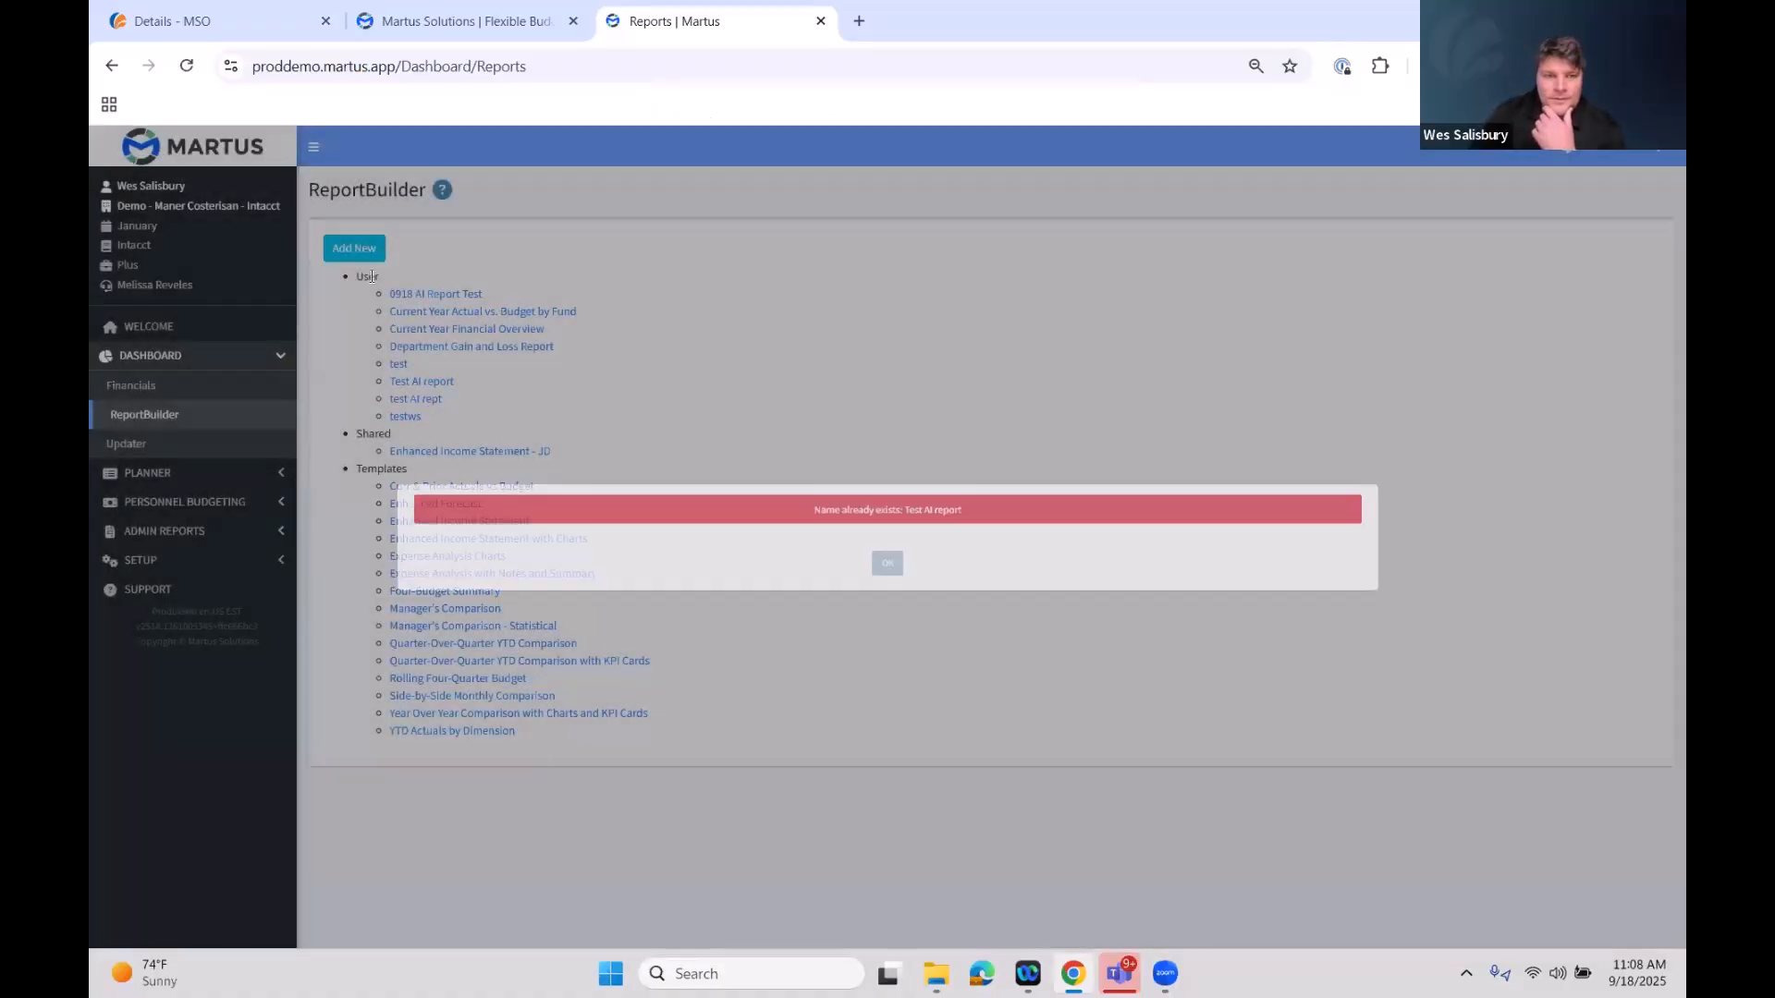
# Name the new report Testing AI
pyautogui.write('Te')
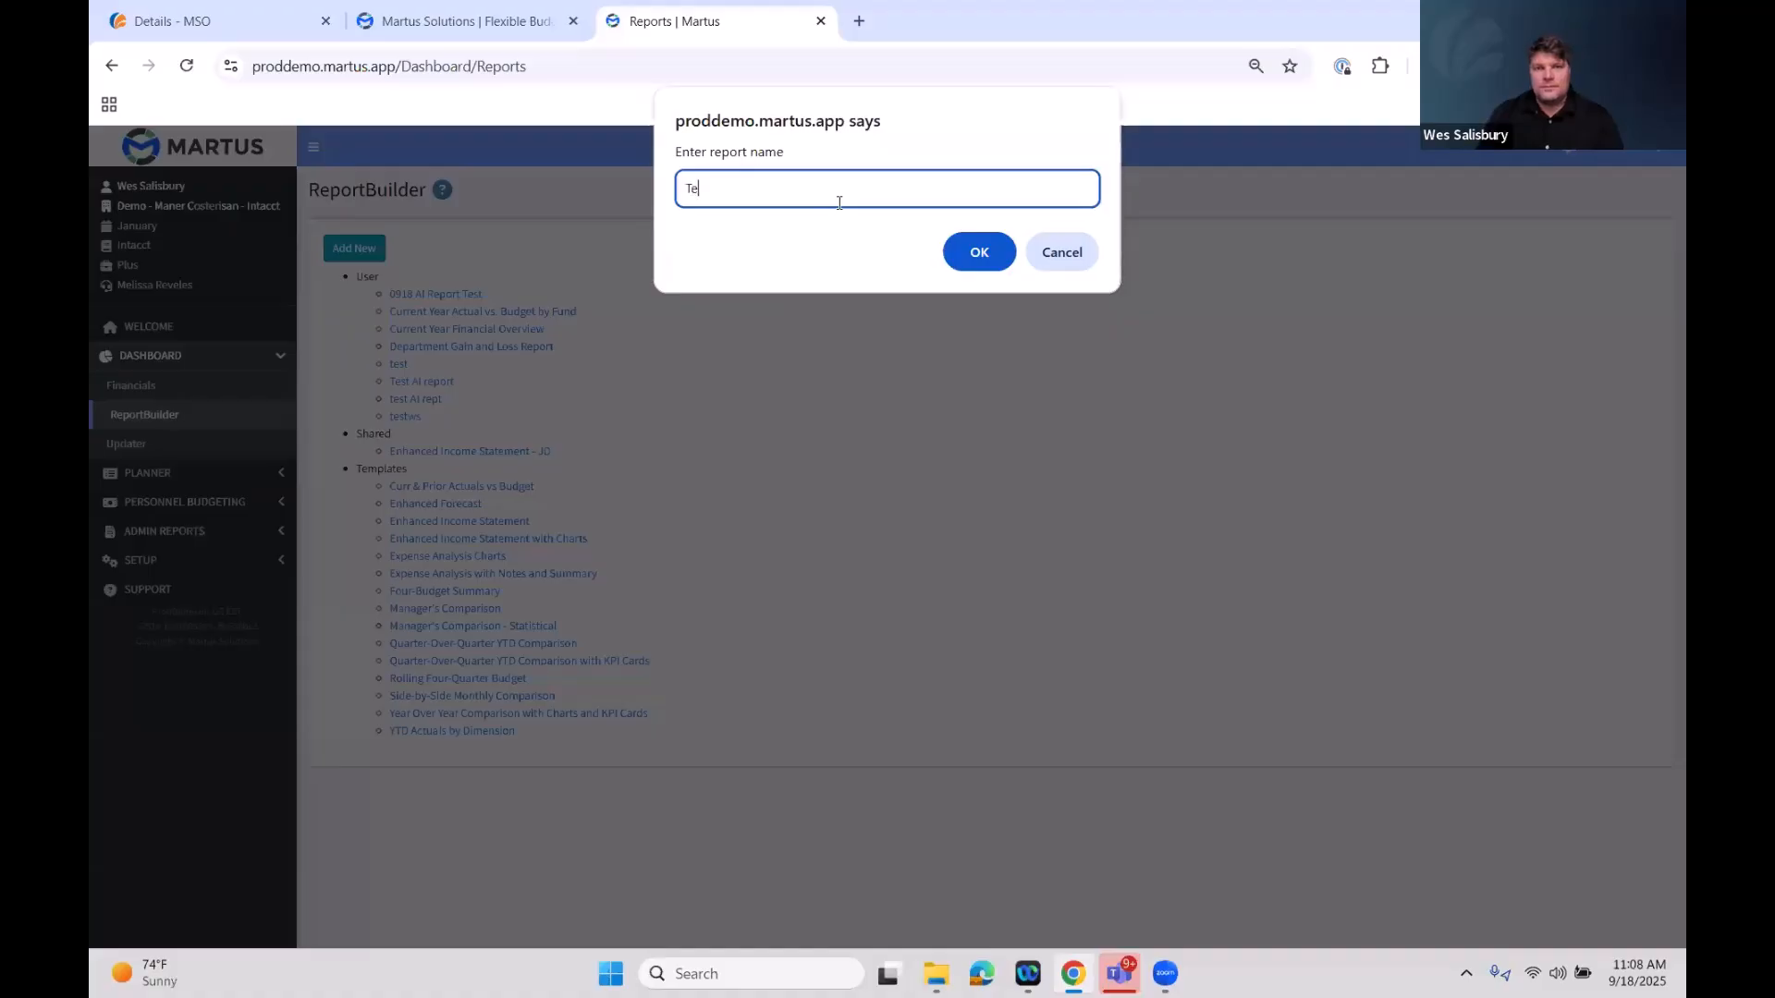
pyautogui.write('sting AI')
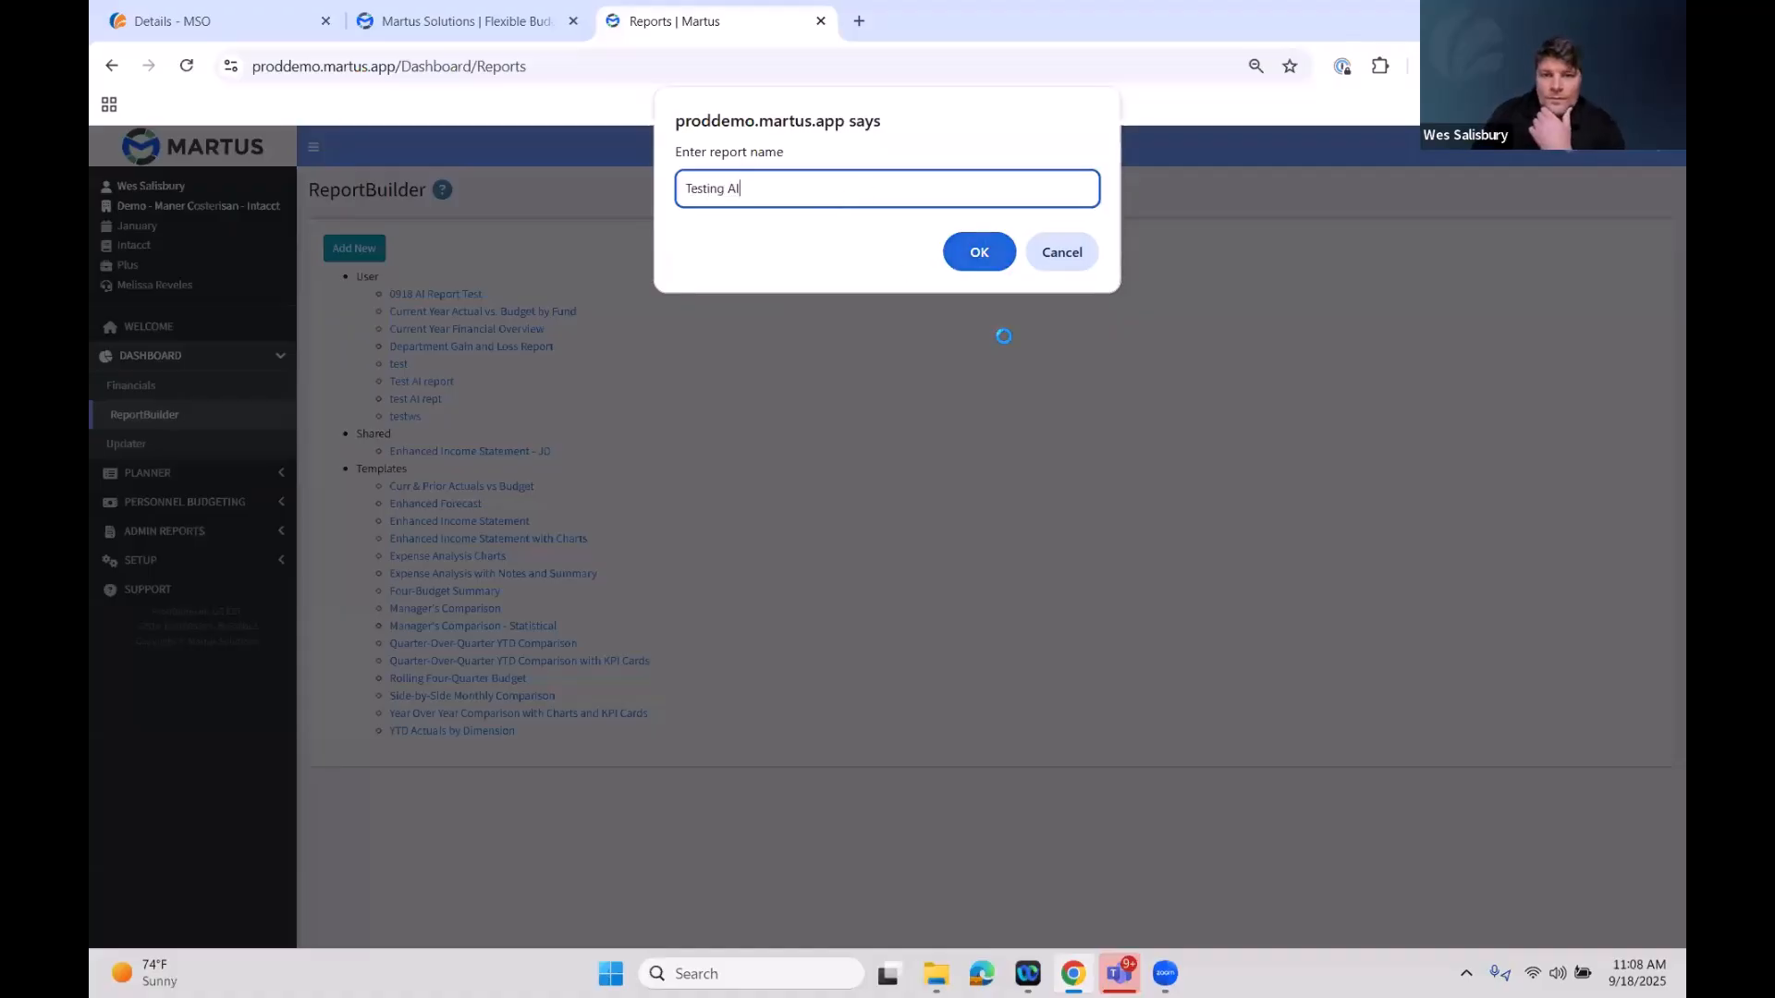
pyautogui.press('Return')
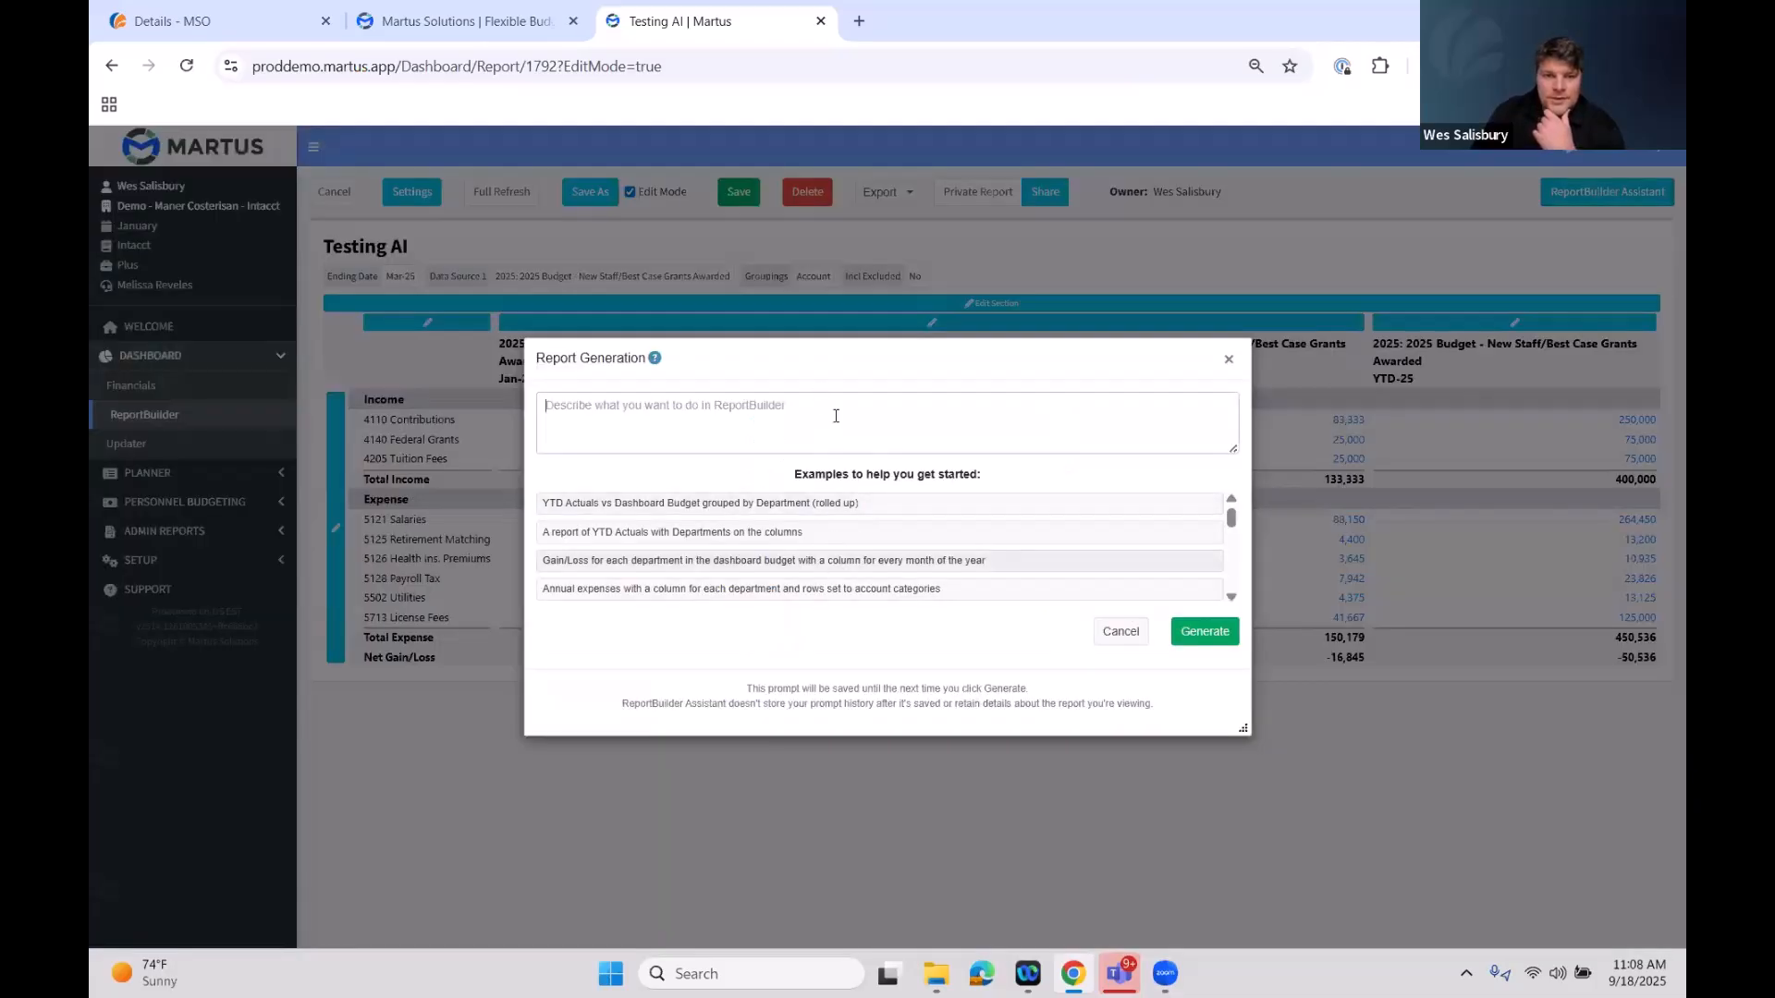
# Ask the ReportBuilder Assistant for a report with YTD actuals by fund across the columns and generate it
pyautogui.write('Please give')
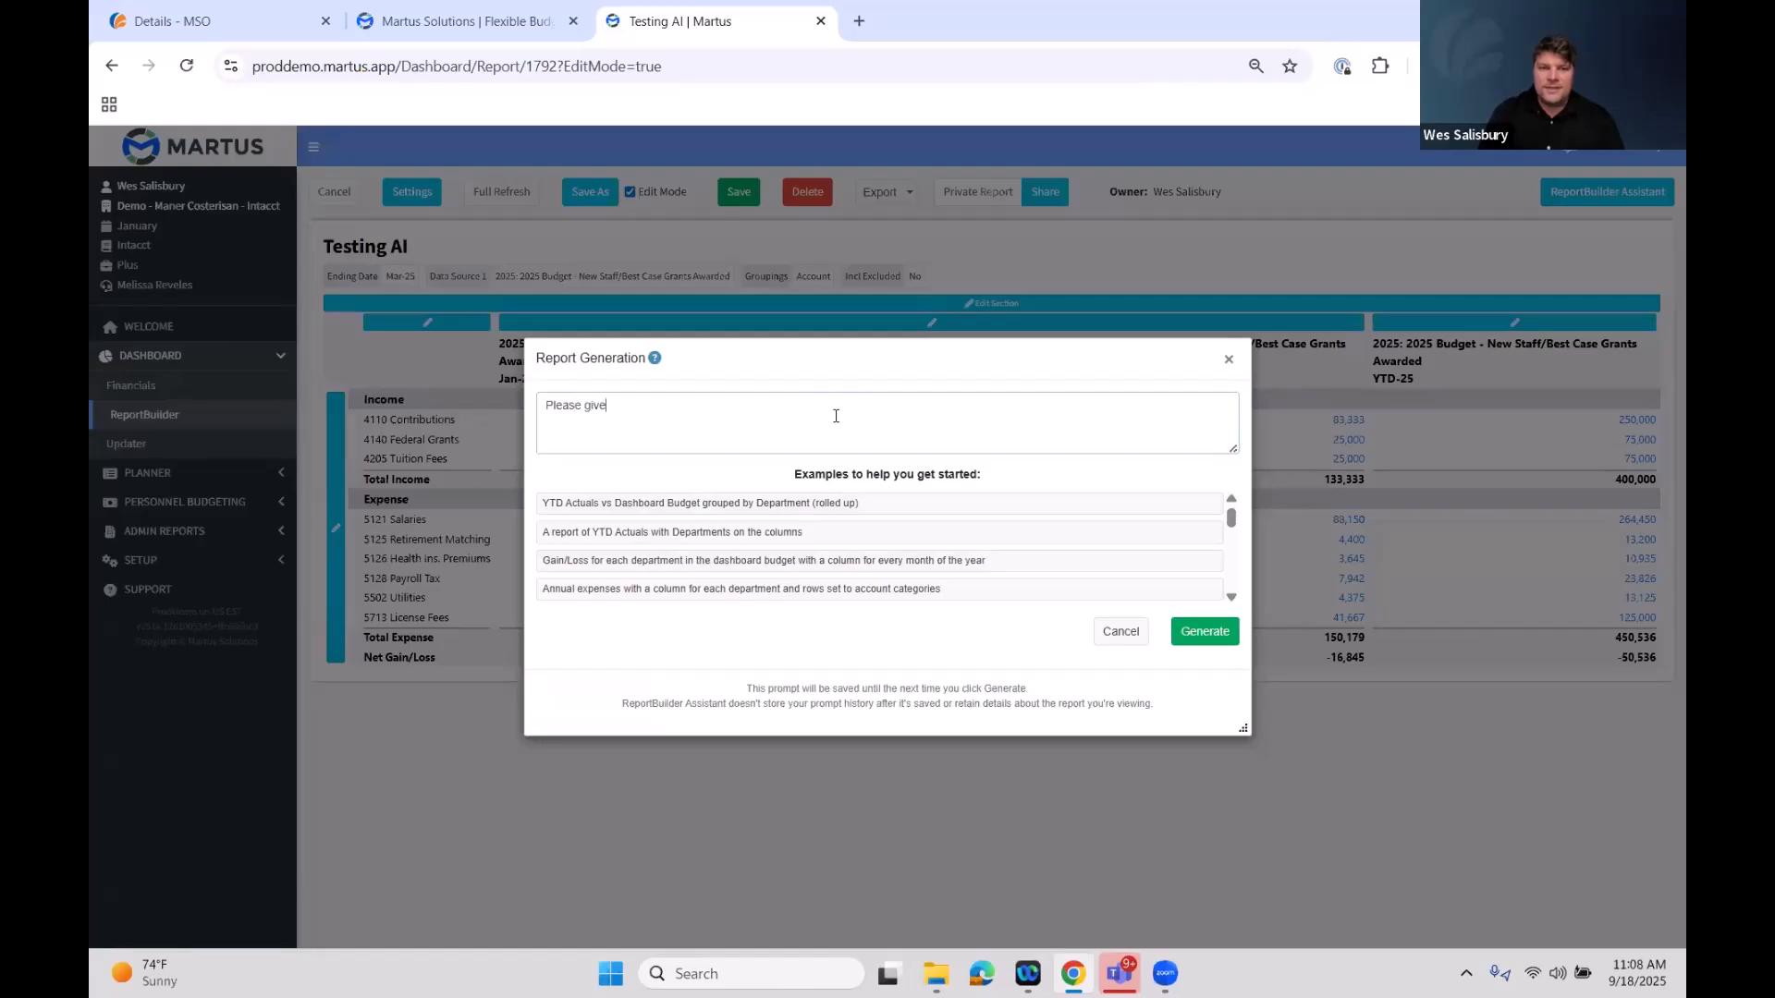
pyautogui.write(' me a report with YTD actuals')
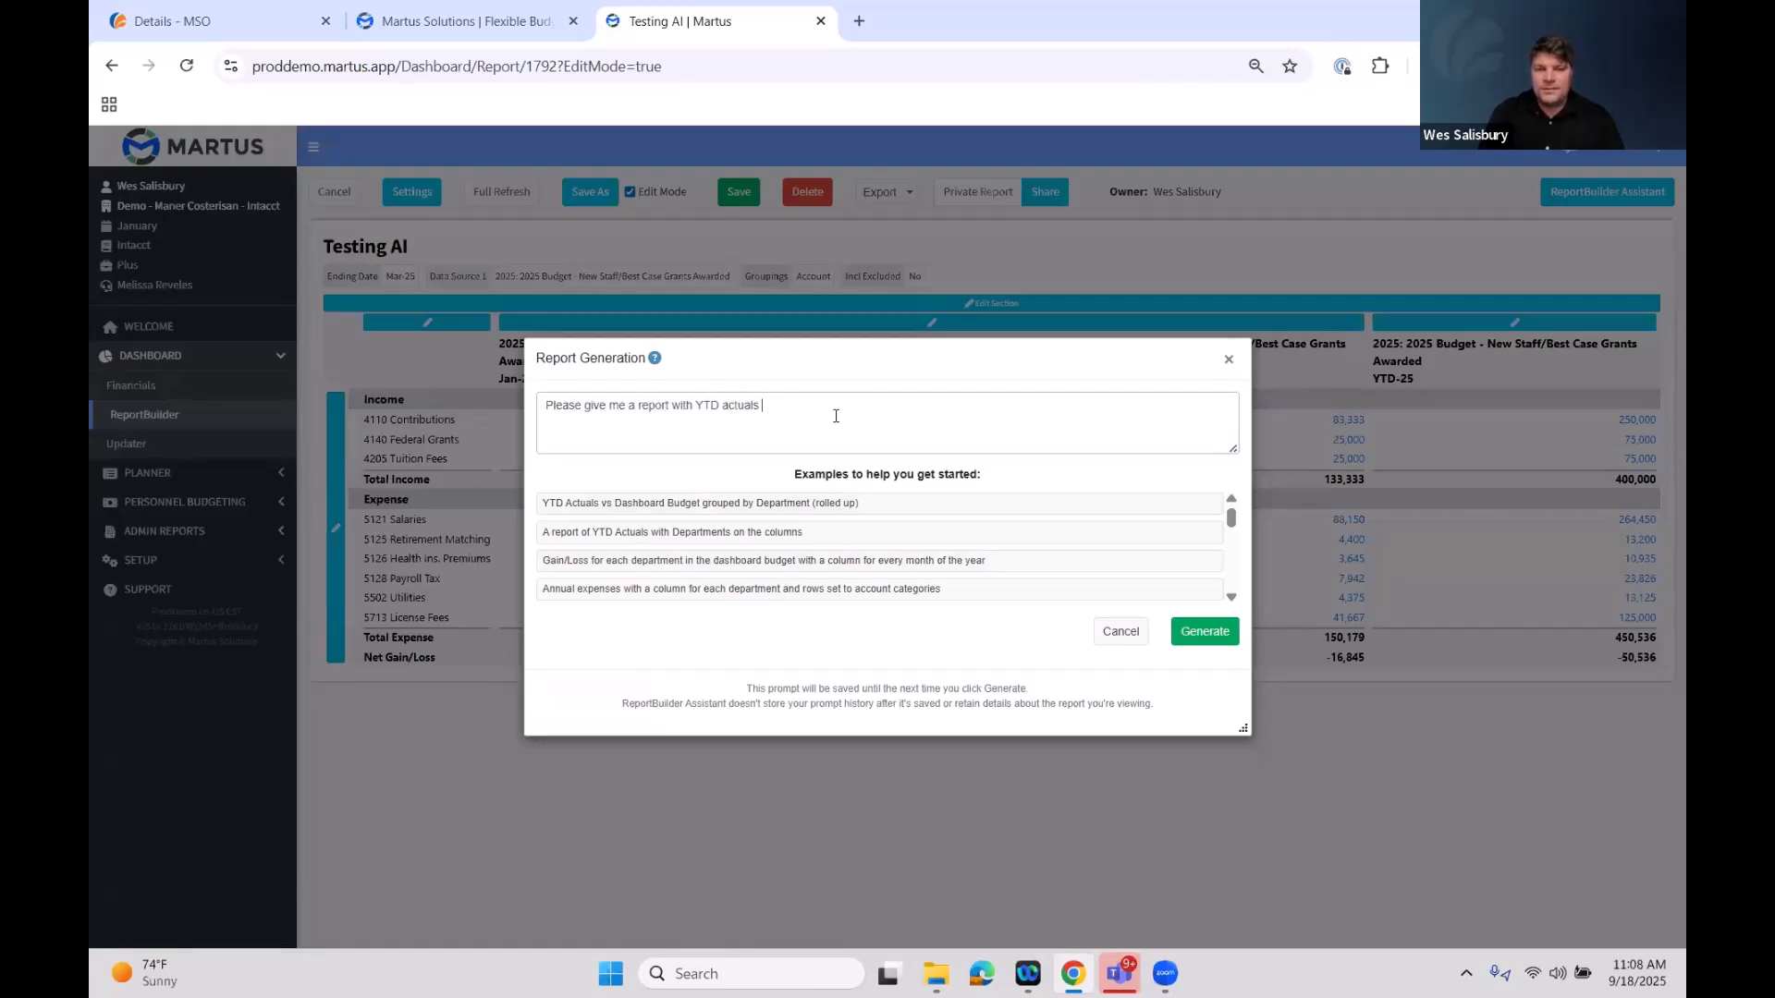
pyautogui.write(' by fund across the columns')
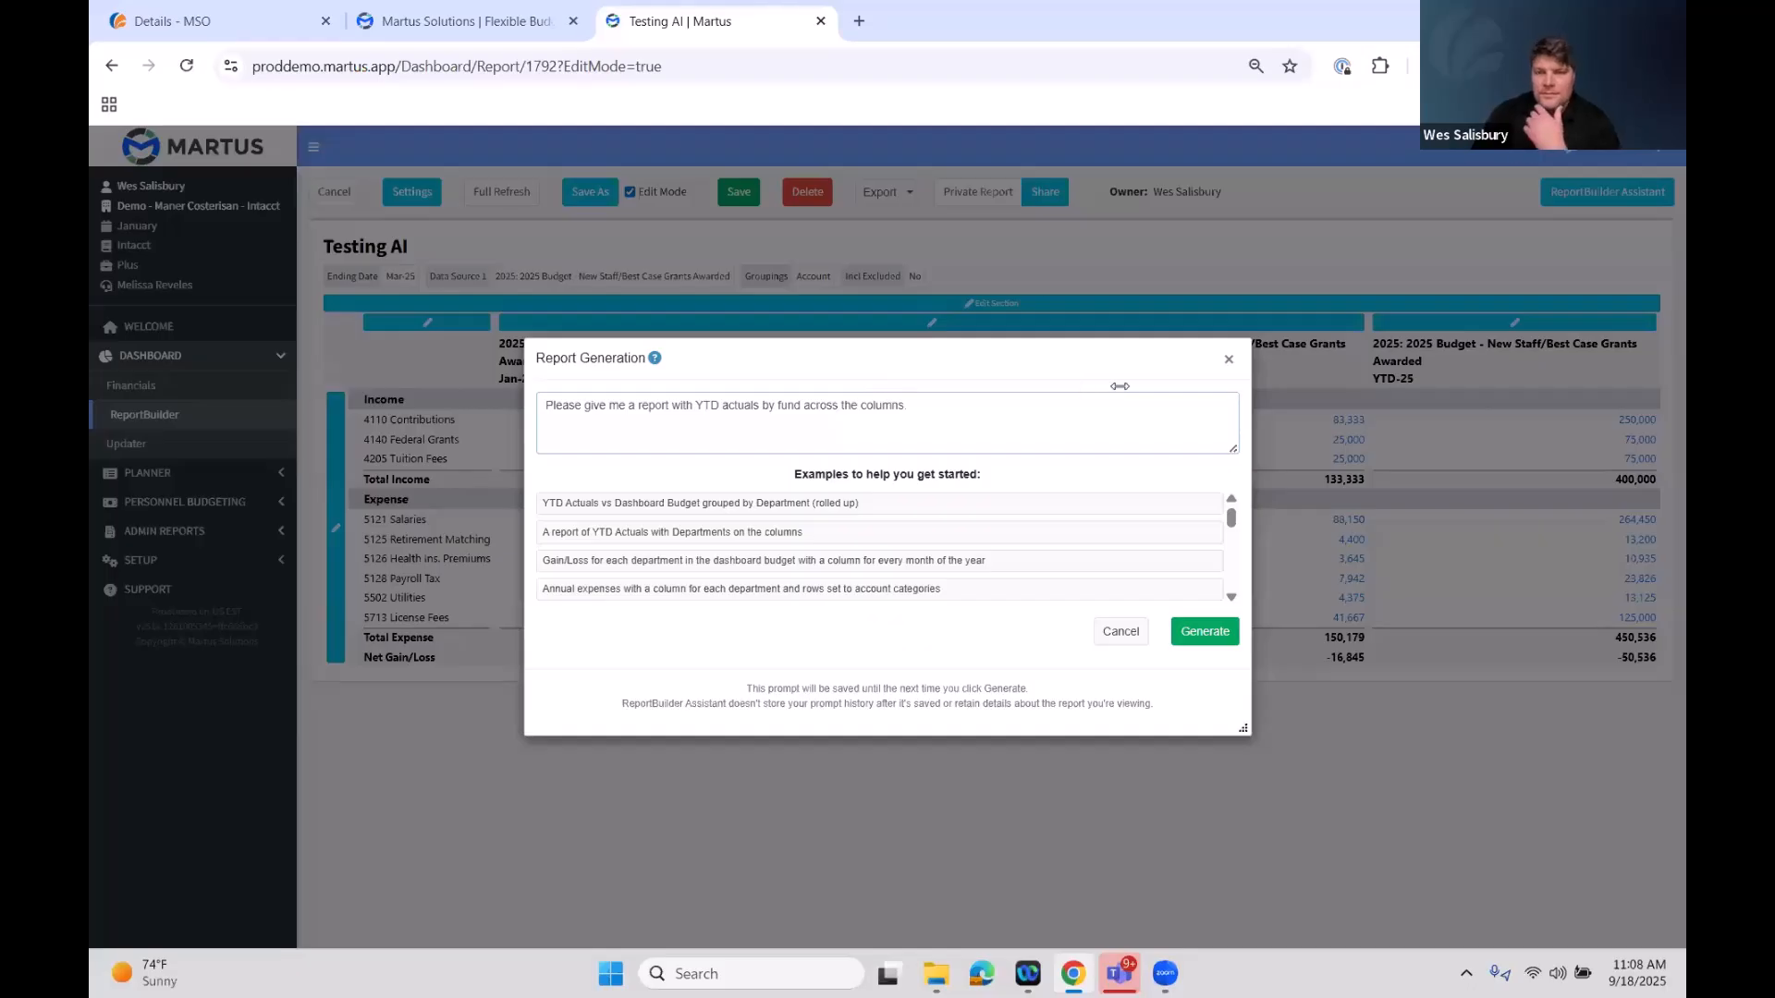
pyautogui.click(1205, 631)
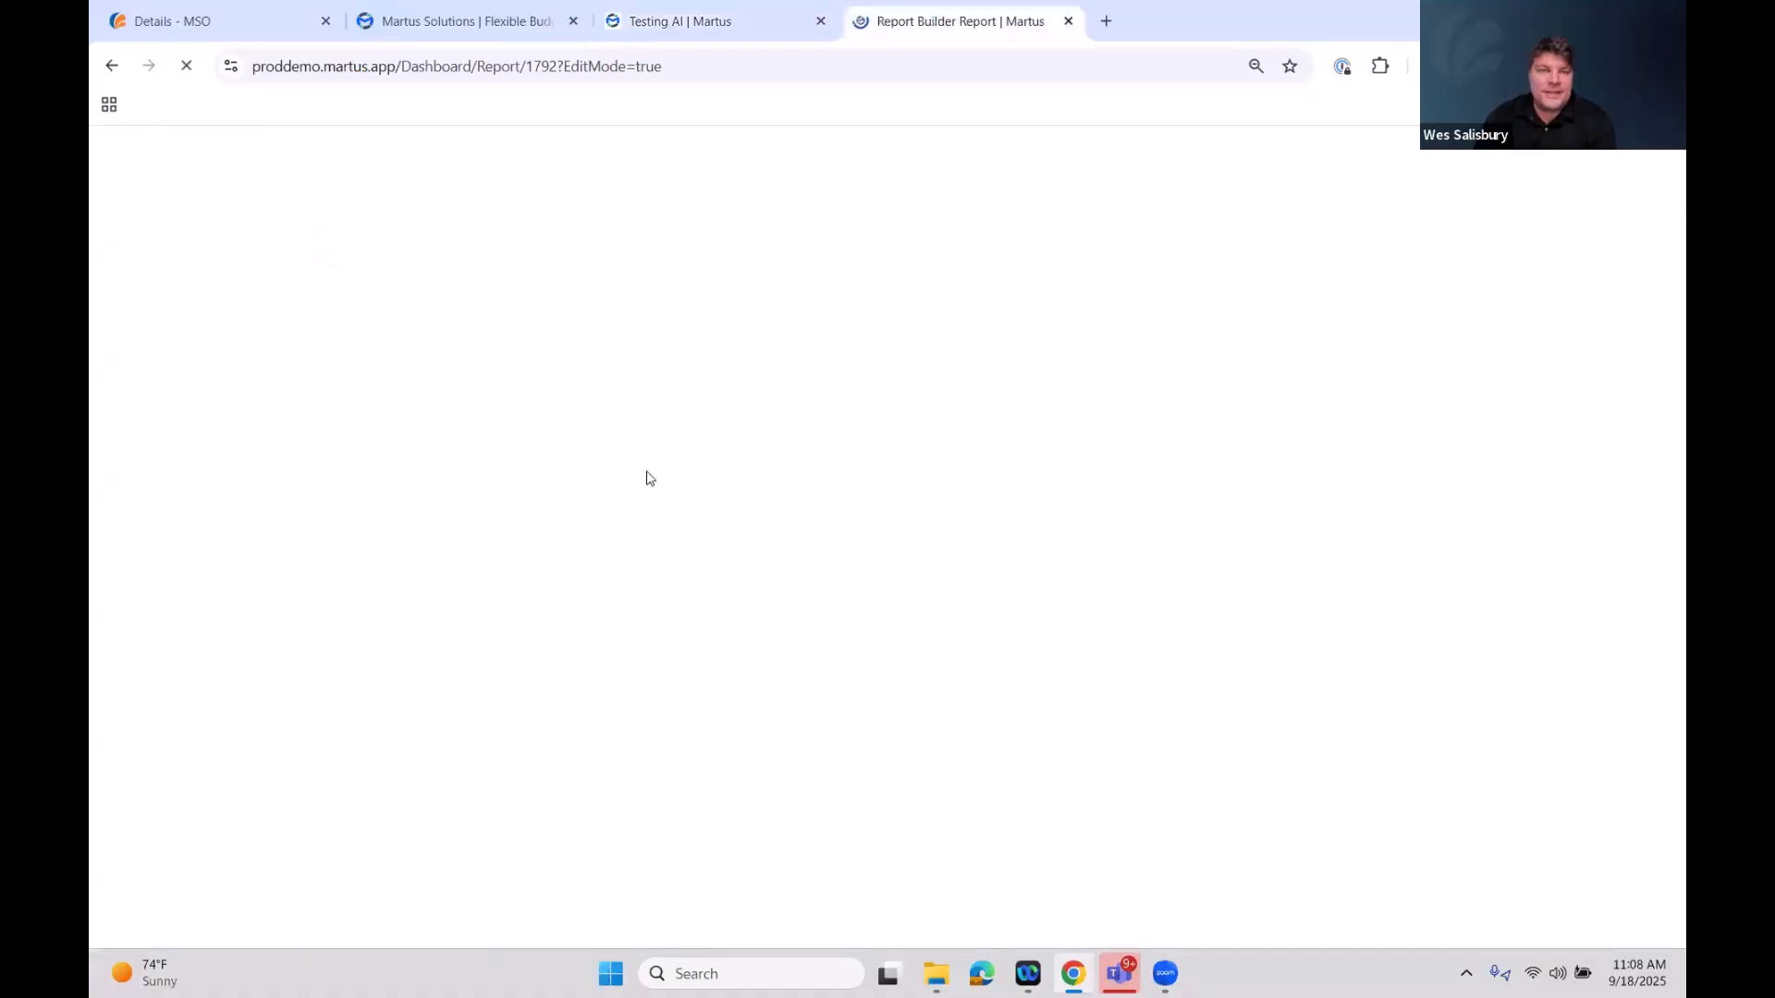
pyautogui.click(730, 12)
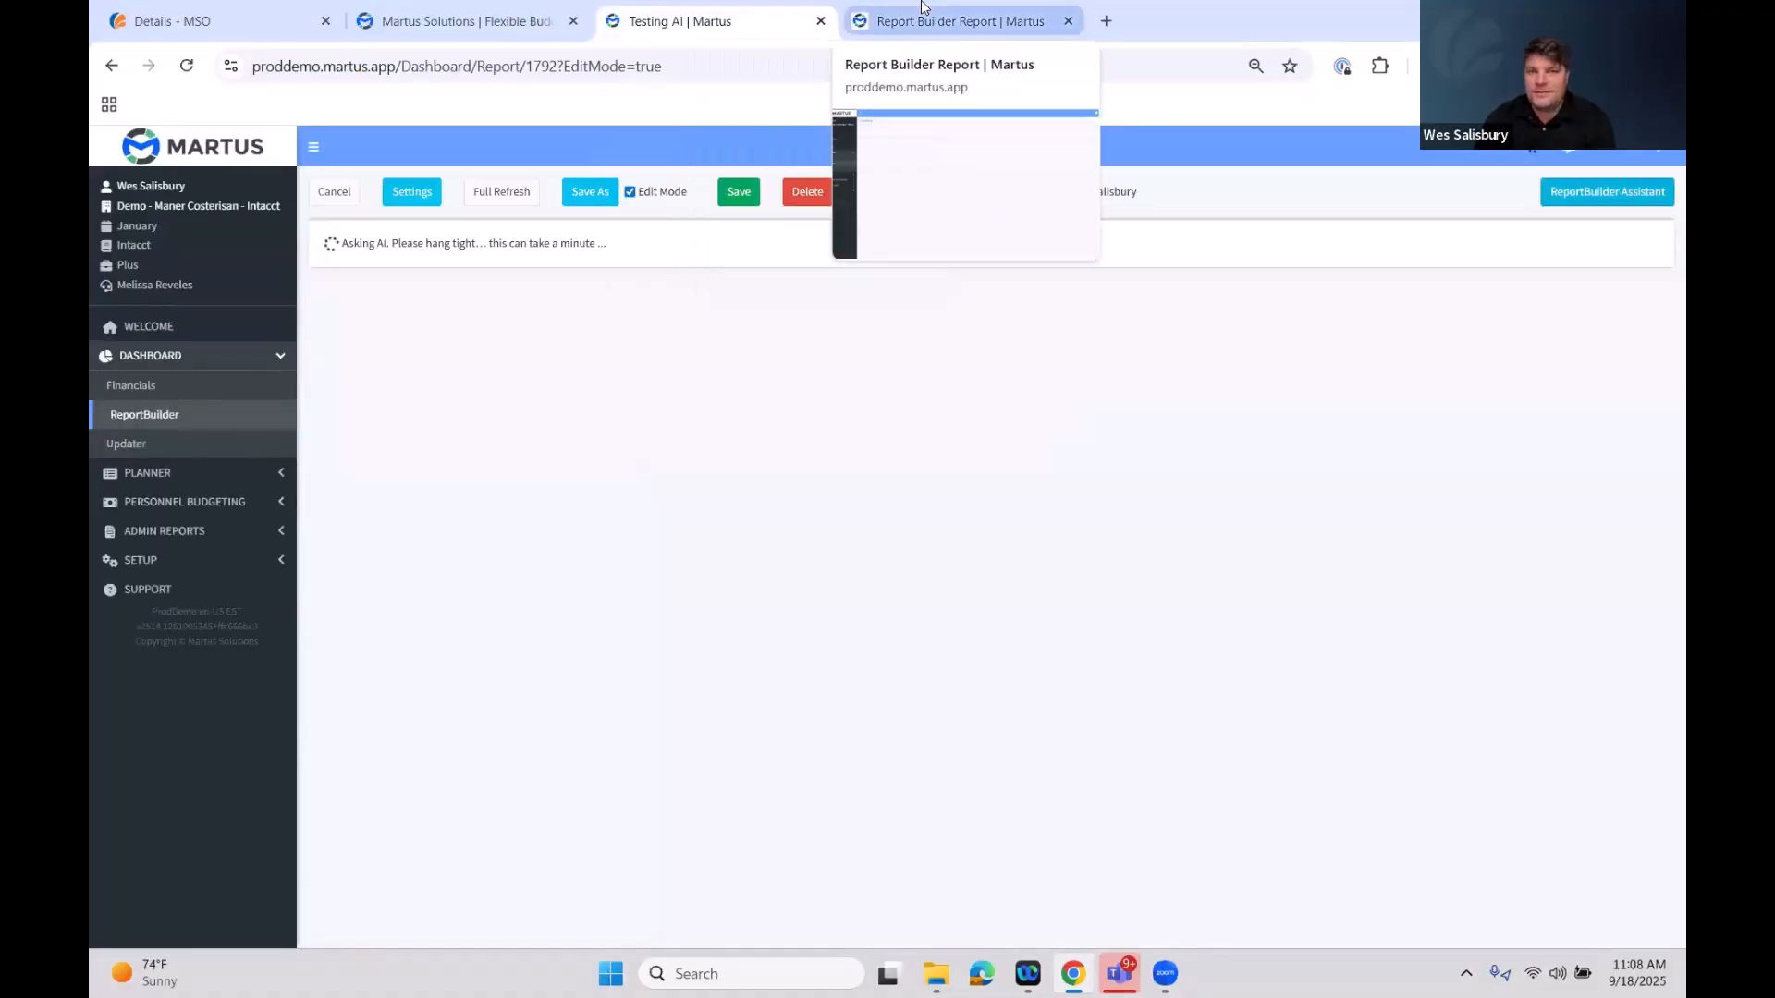
pyautogui.click(920, 11)
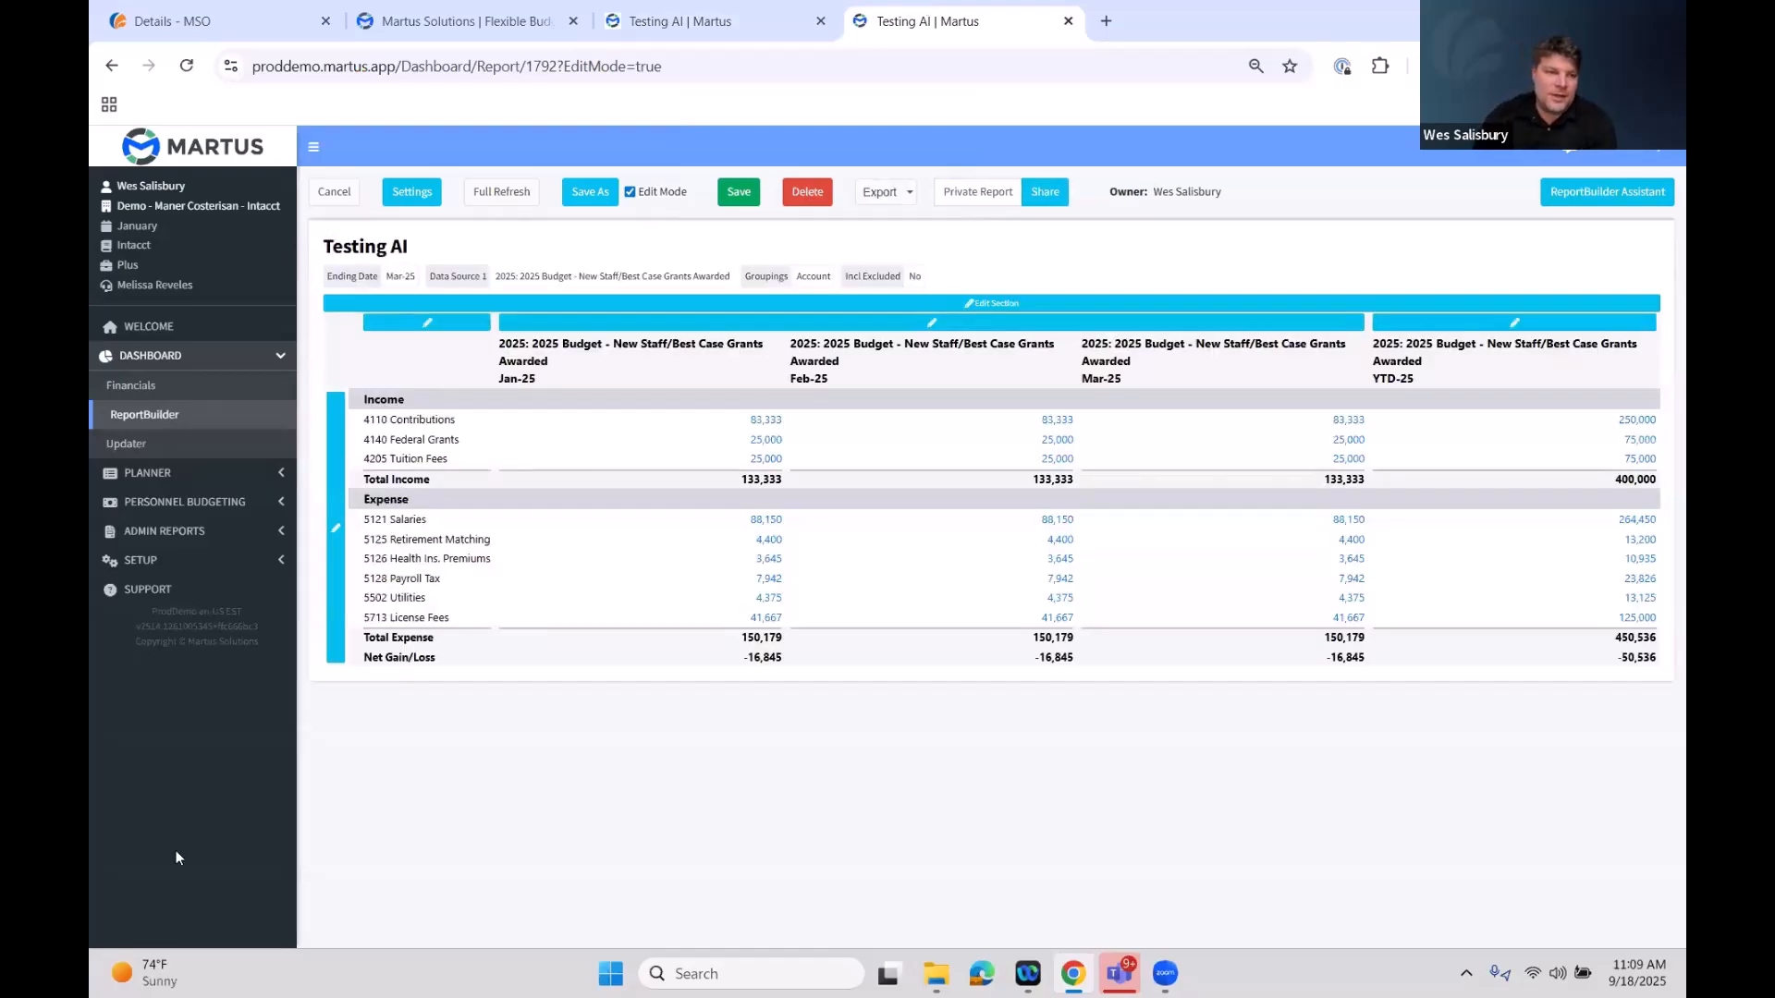
pyautogui.click(237, 558)
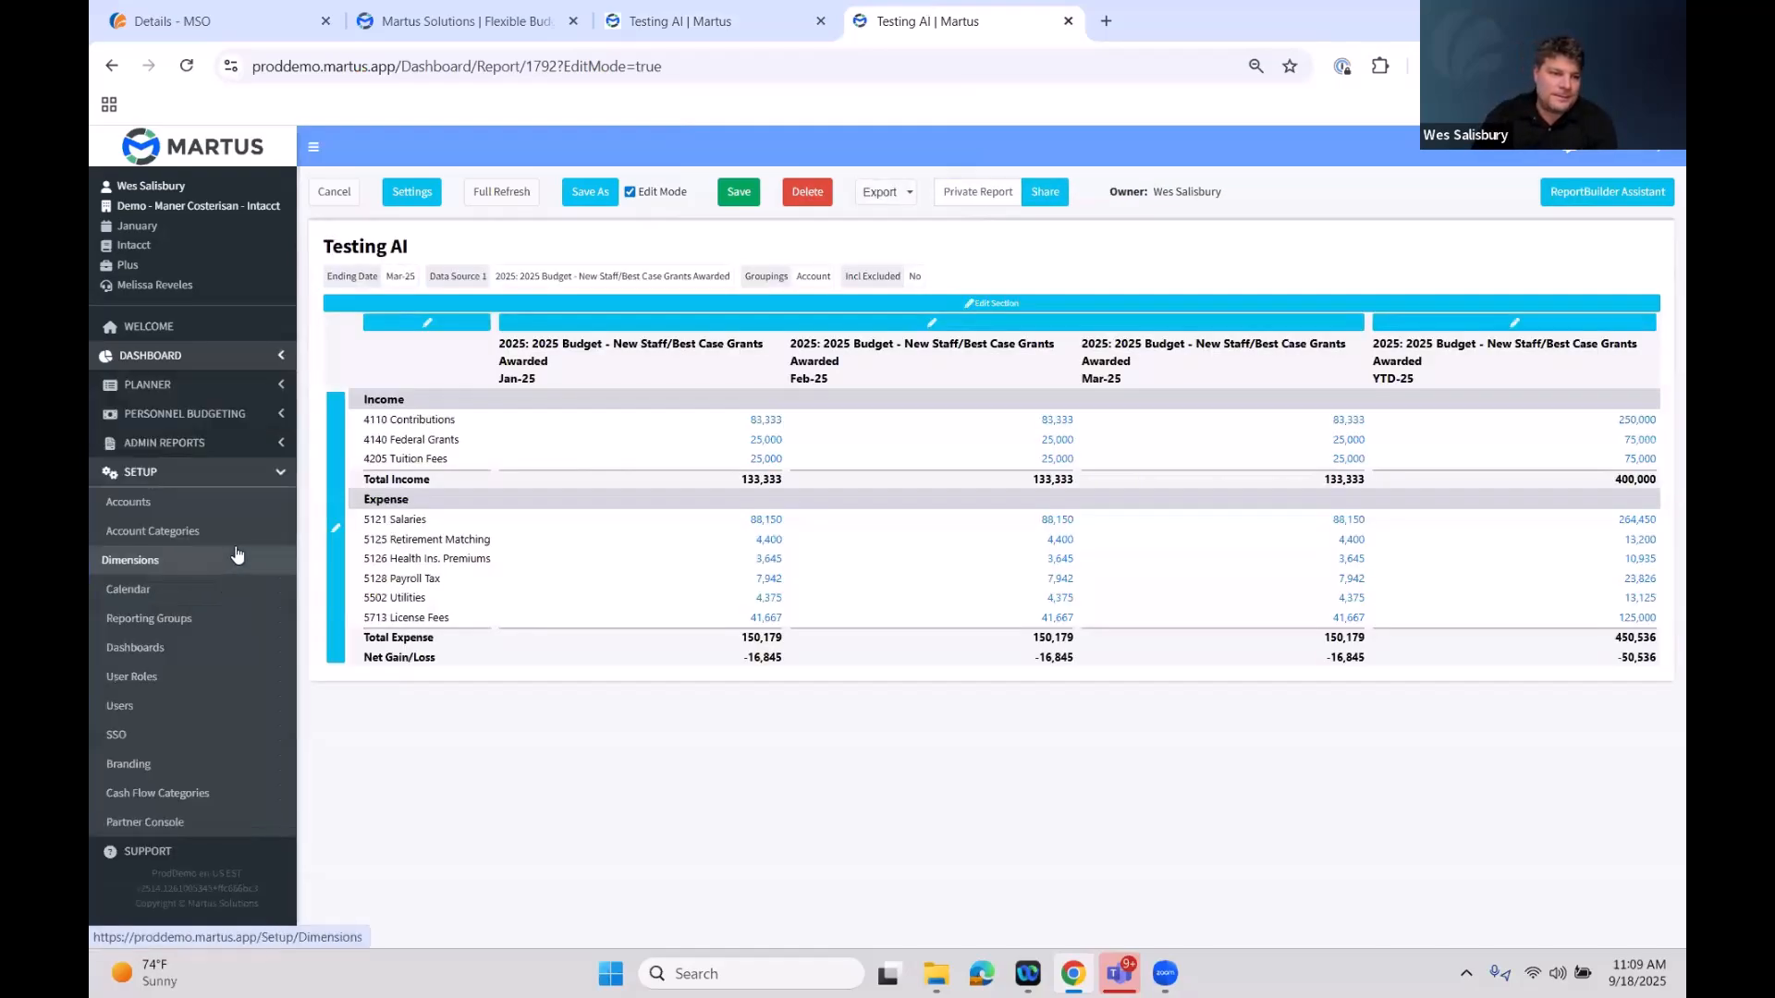
pyautogui.click(240, 476)
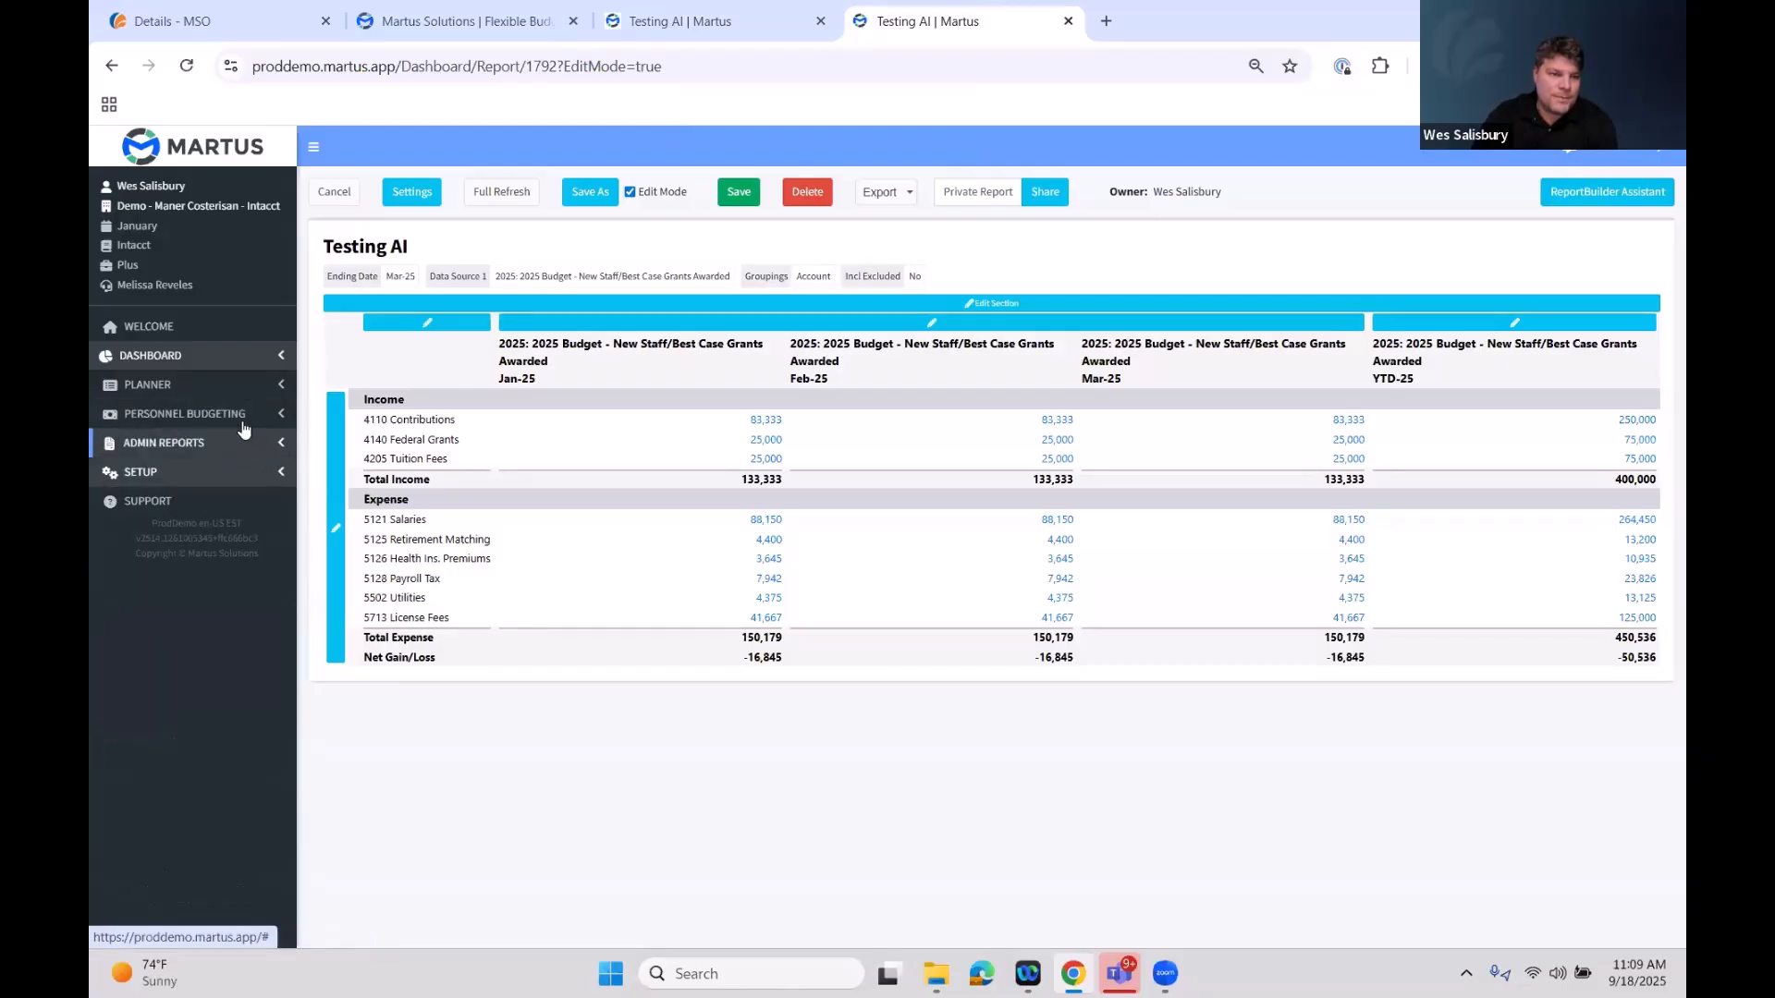
pyautogui.click(221, 389)
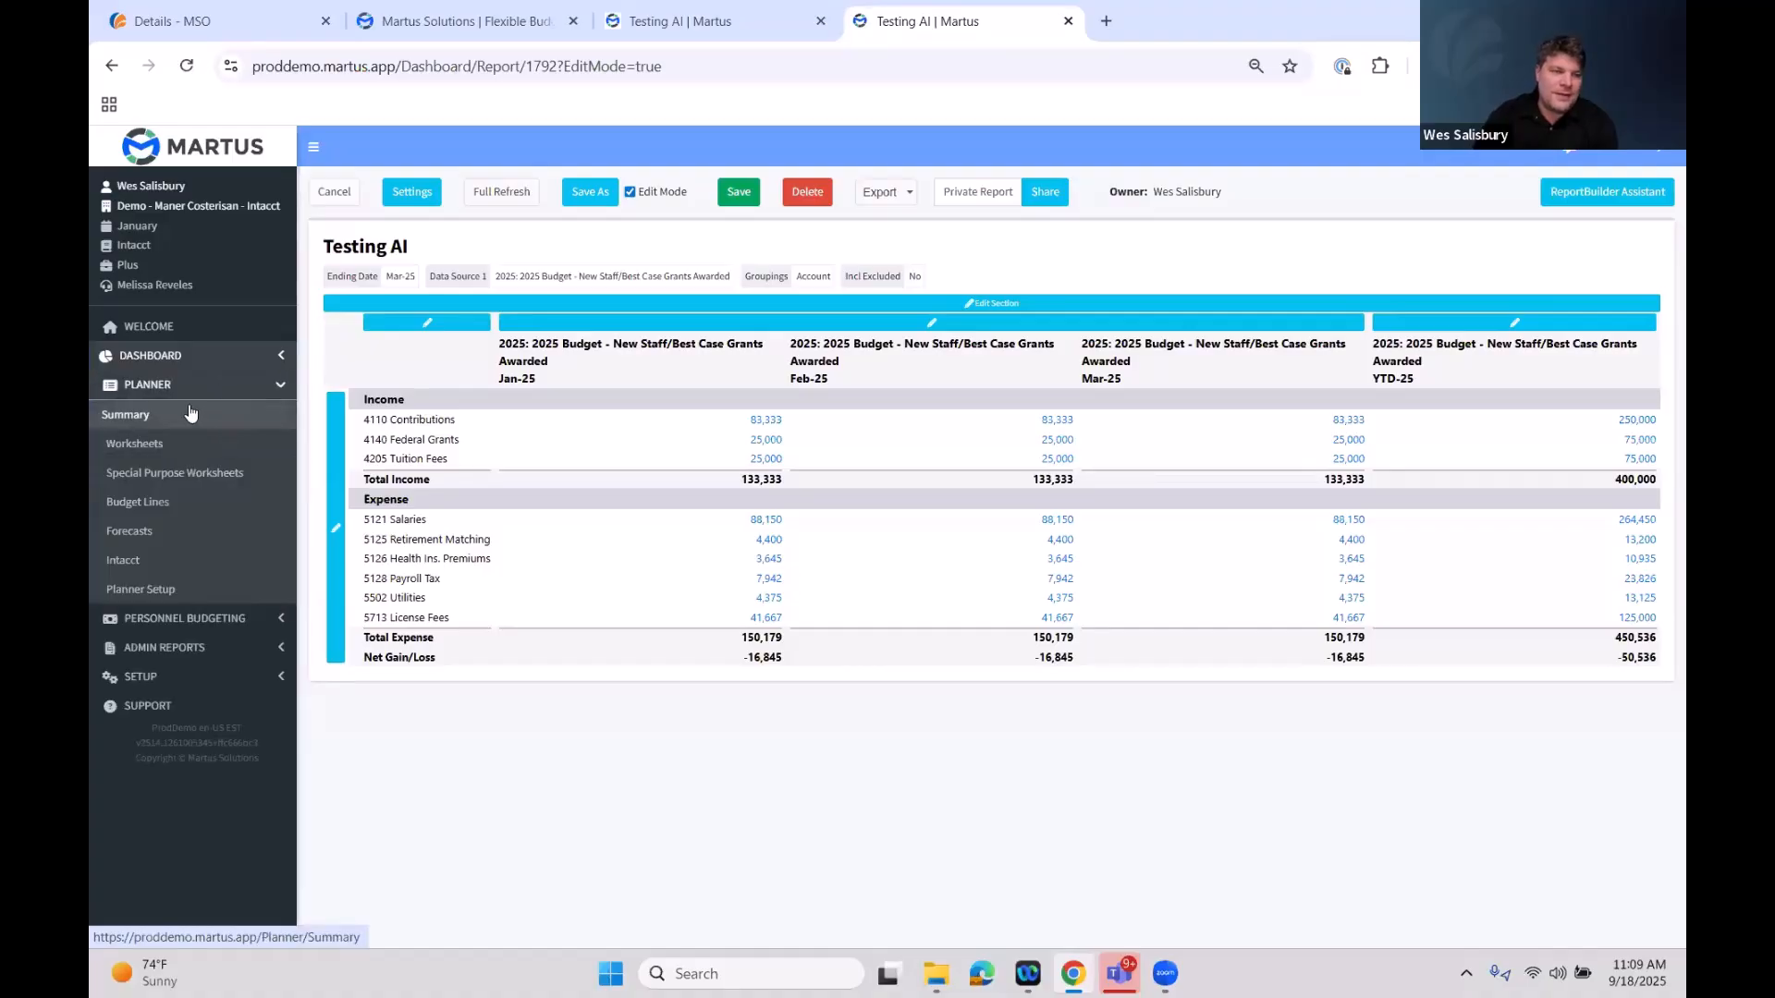
# Open the Welcome page and read the Watch Me Work webinar series announcement
pyautogui.click(192, 337)
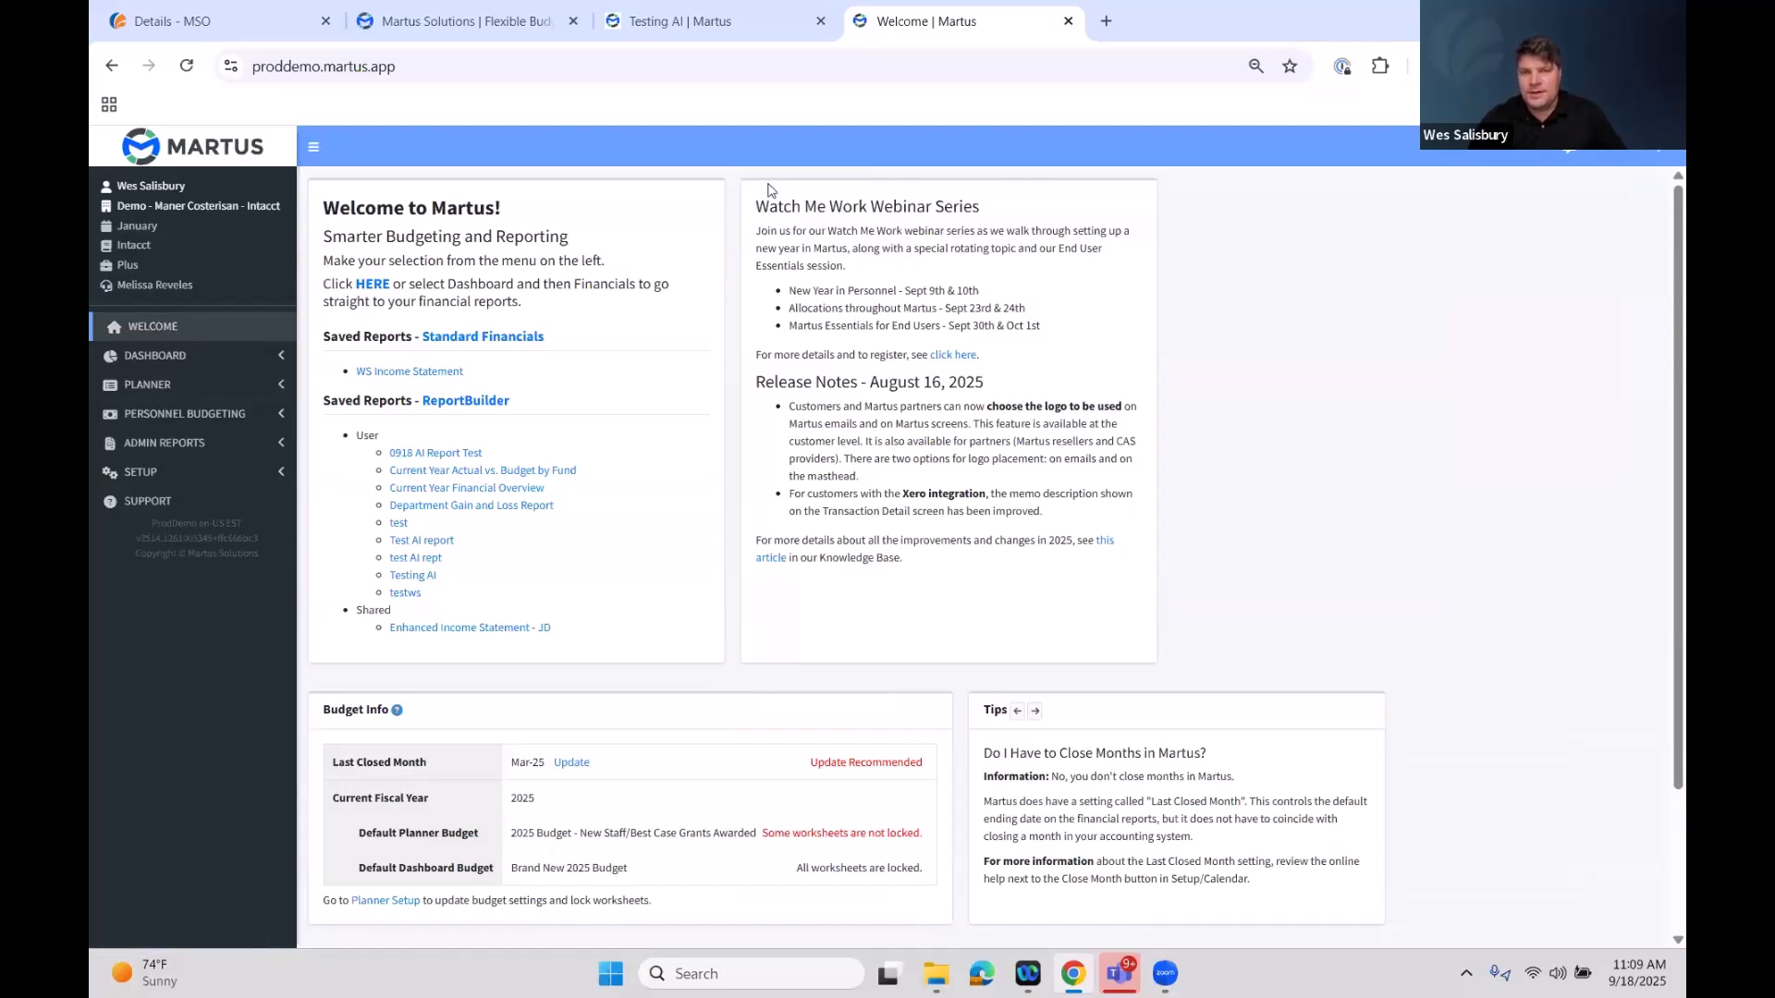
pyautogui.moveTo(757, 206); pyautogui.dragTo(1065, 317)
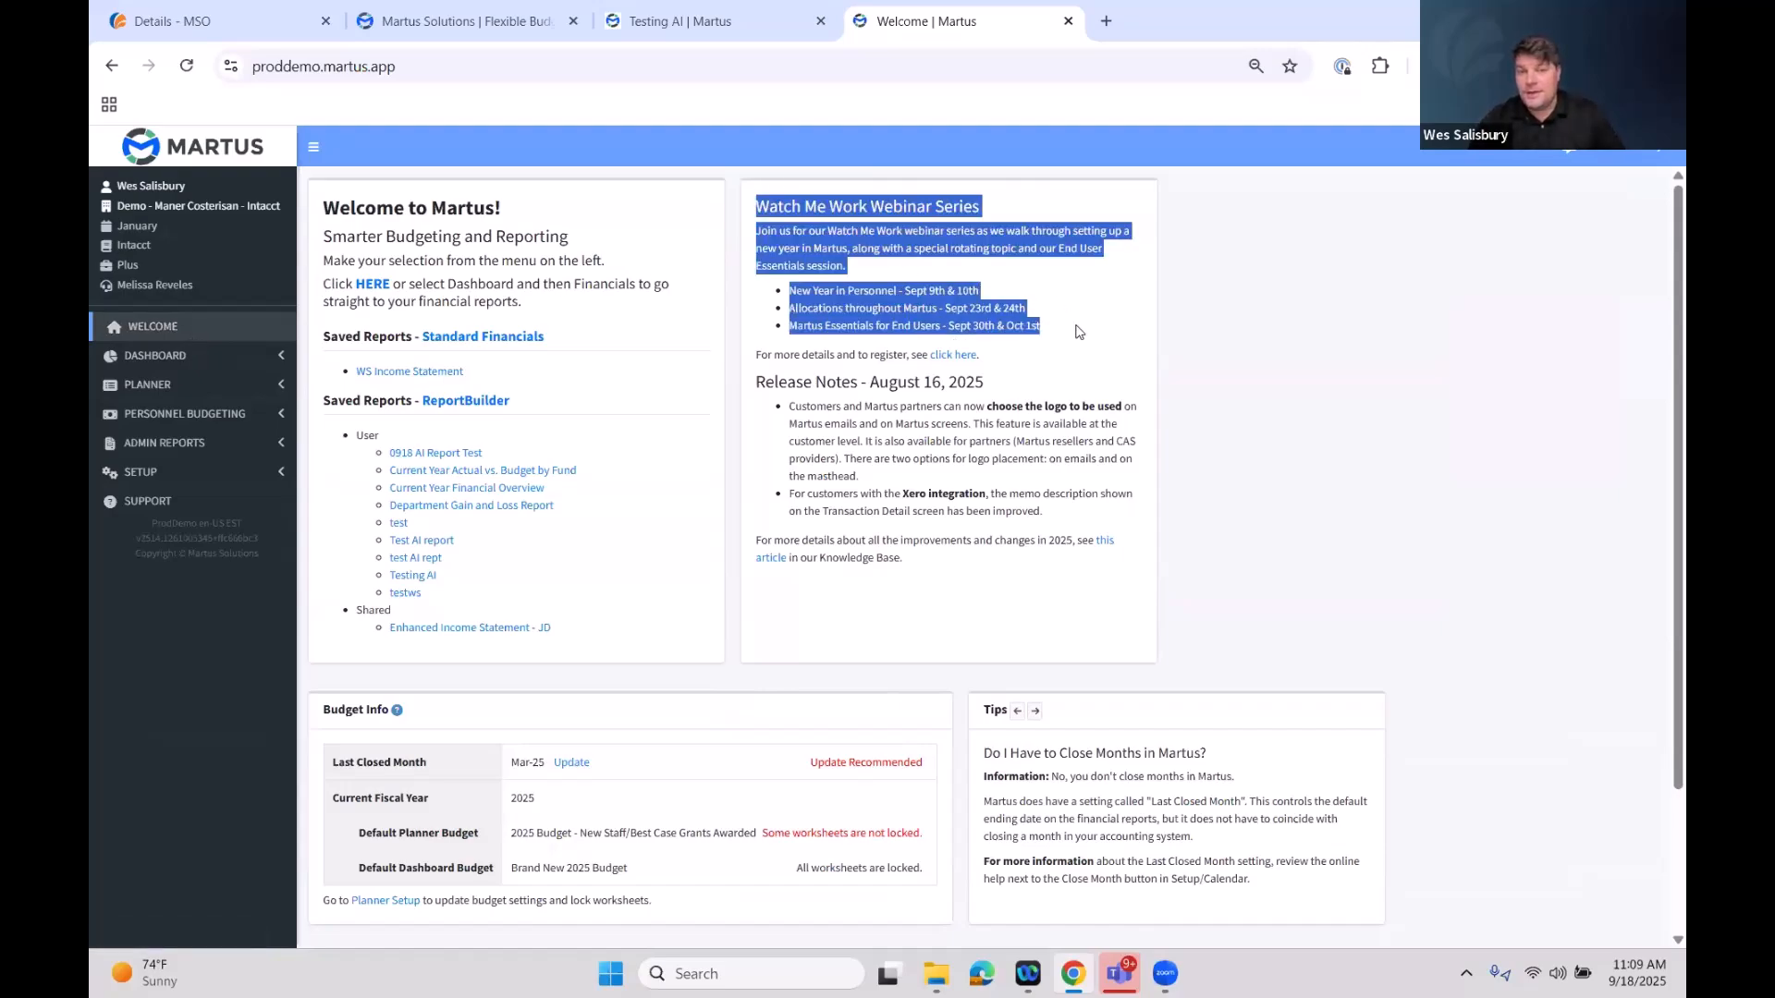
pyautogui.click(851, 223)
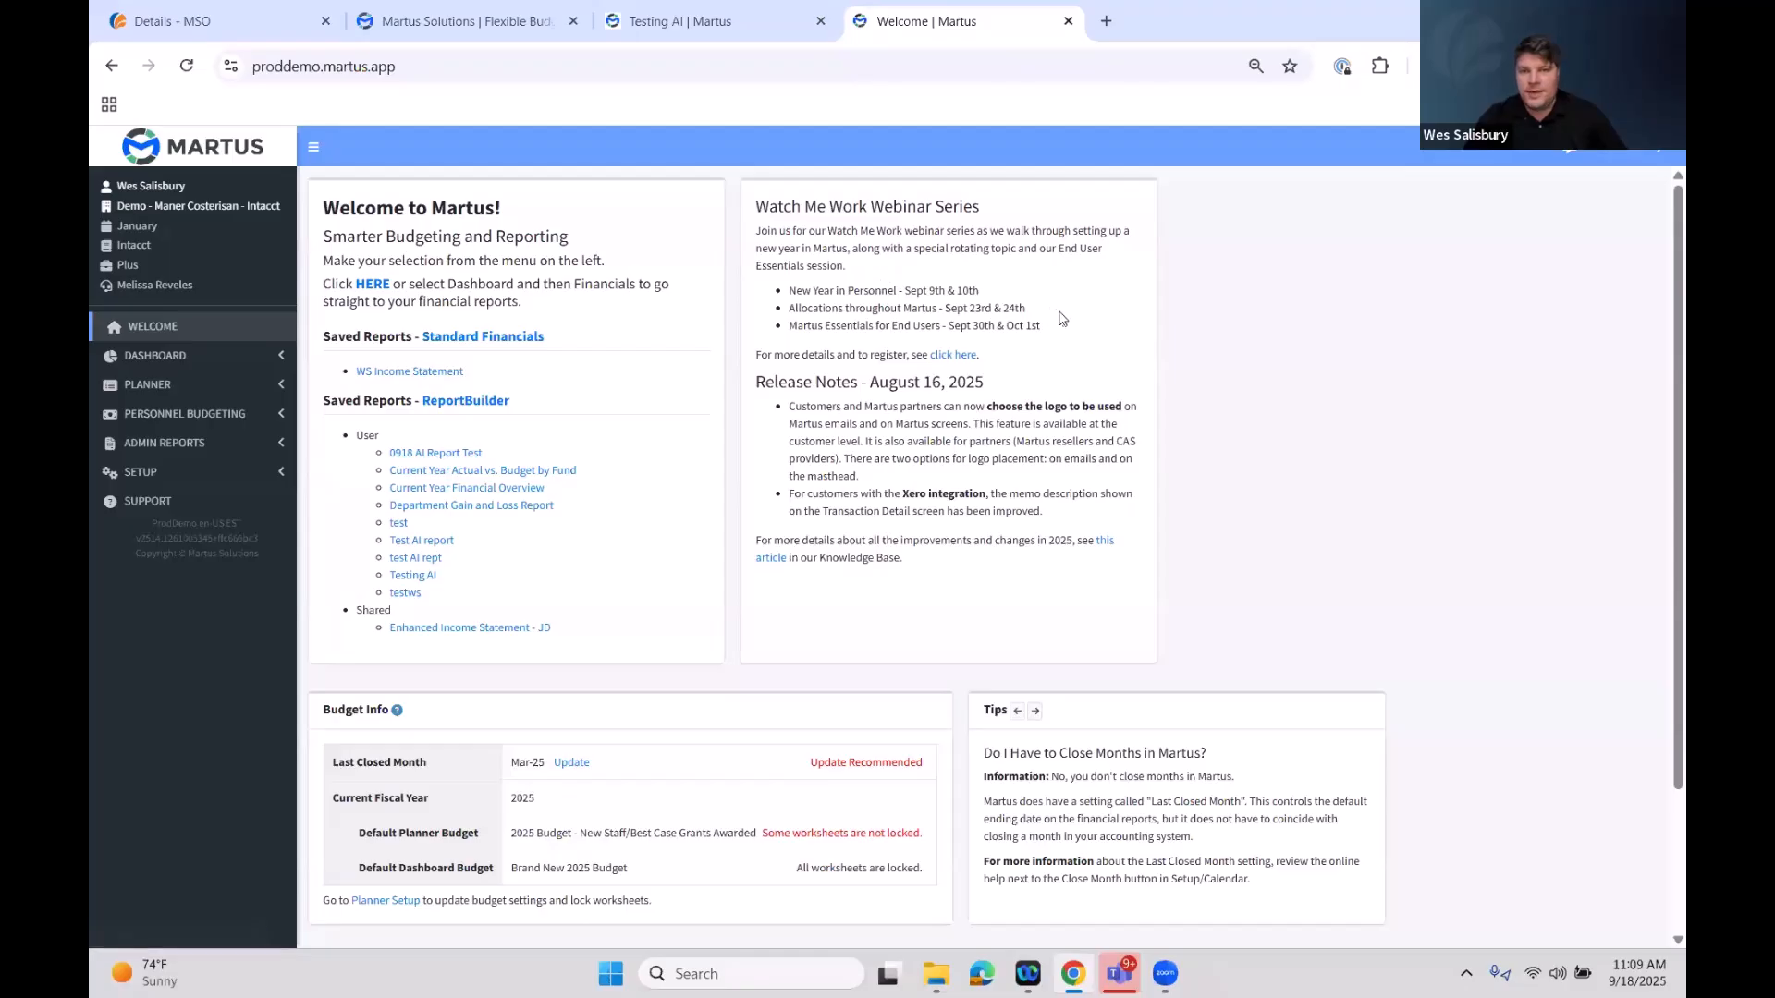
pyautogui.moveTo(756, 200); pyautogui.dragTo(1041, 327)
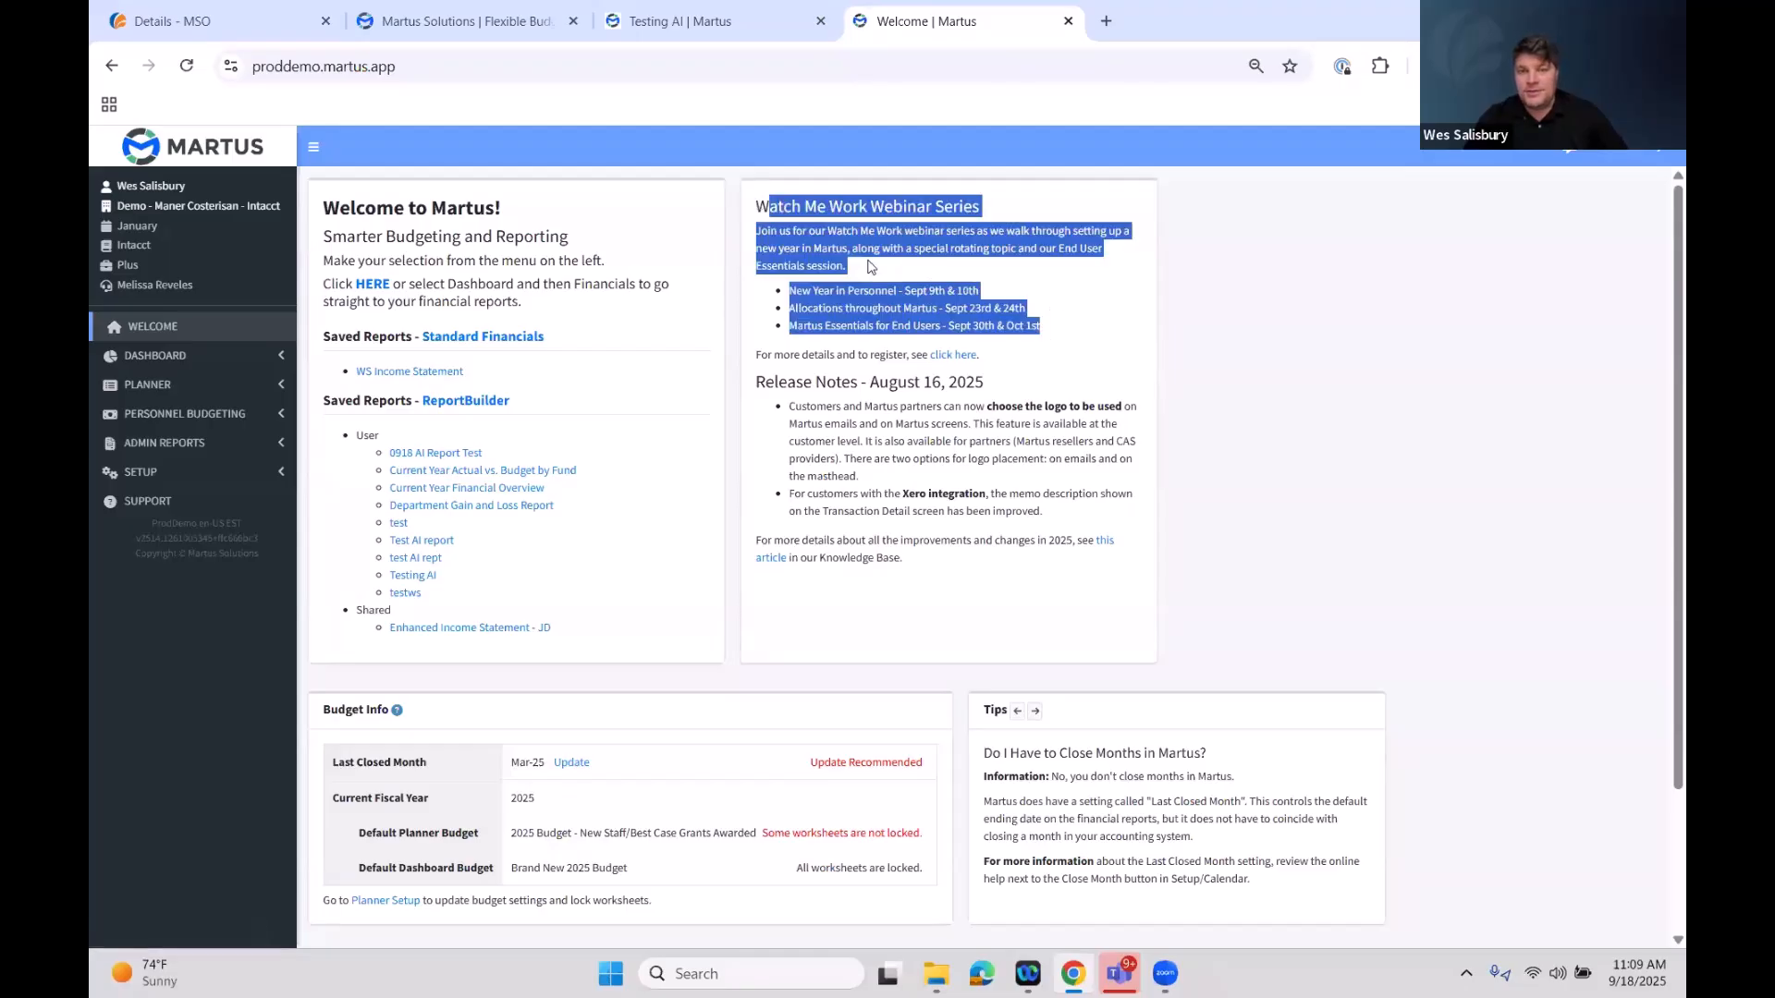
pyautogui.click(1055, 335)
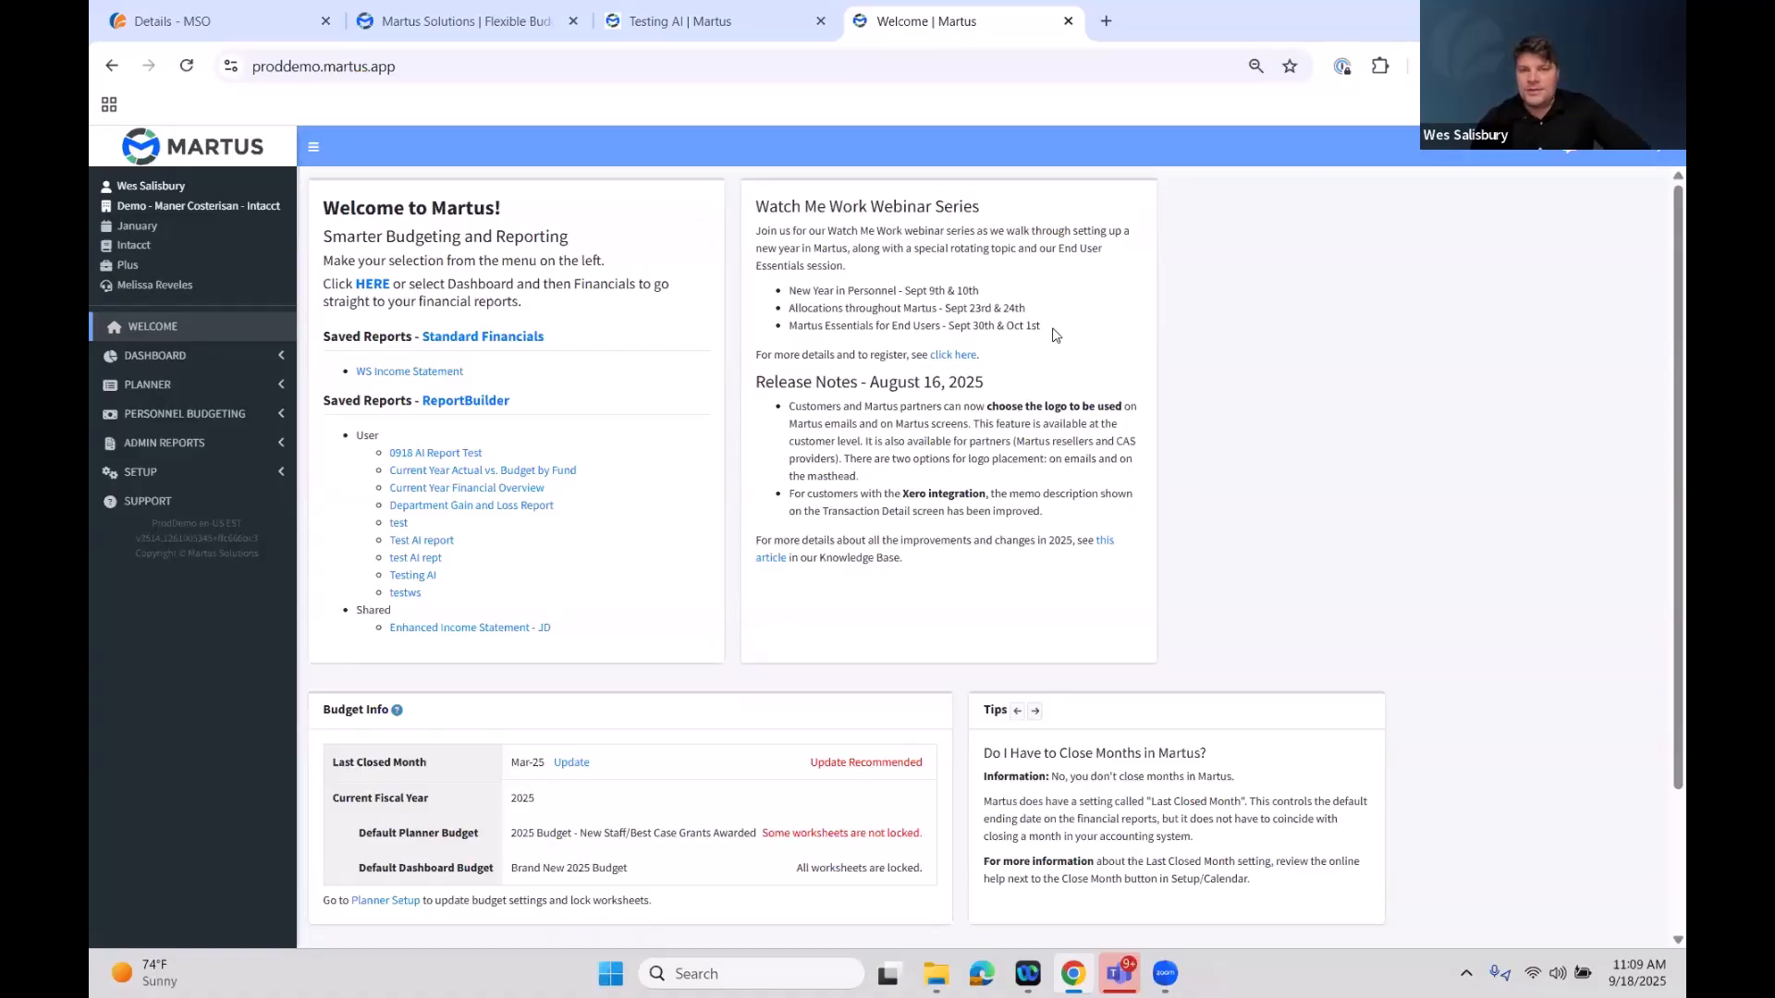
pyautogui.moveTo(981, 292); pyautogui.dragTo(789, 294)
pyautogui.click(977, 292)
pyautogui.moveTo(903, 326); pyautogui.dragTo(945, 321)
pyautogui.click(1052, 343)
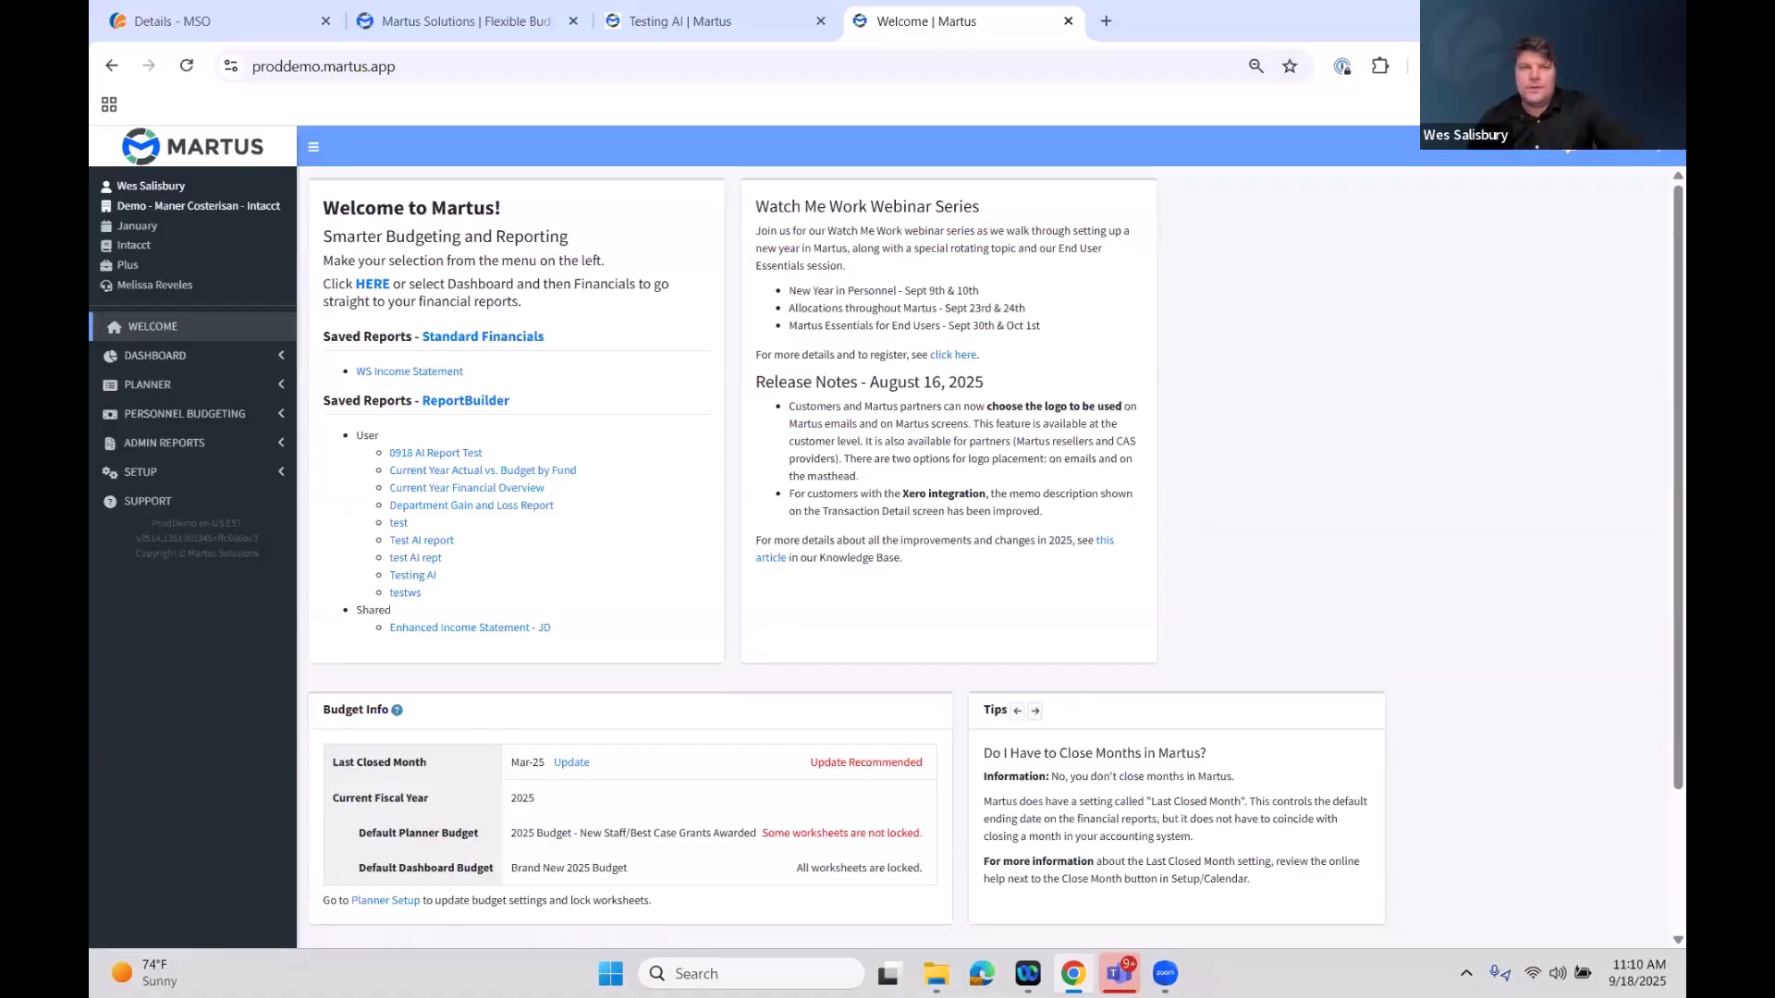
# Return to the generated Testing AI report, examine its fund column headers, and exit to the ReportBuilder list
pyautogui.click(783, 8)
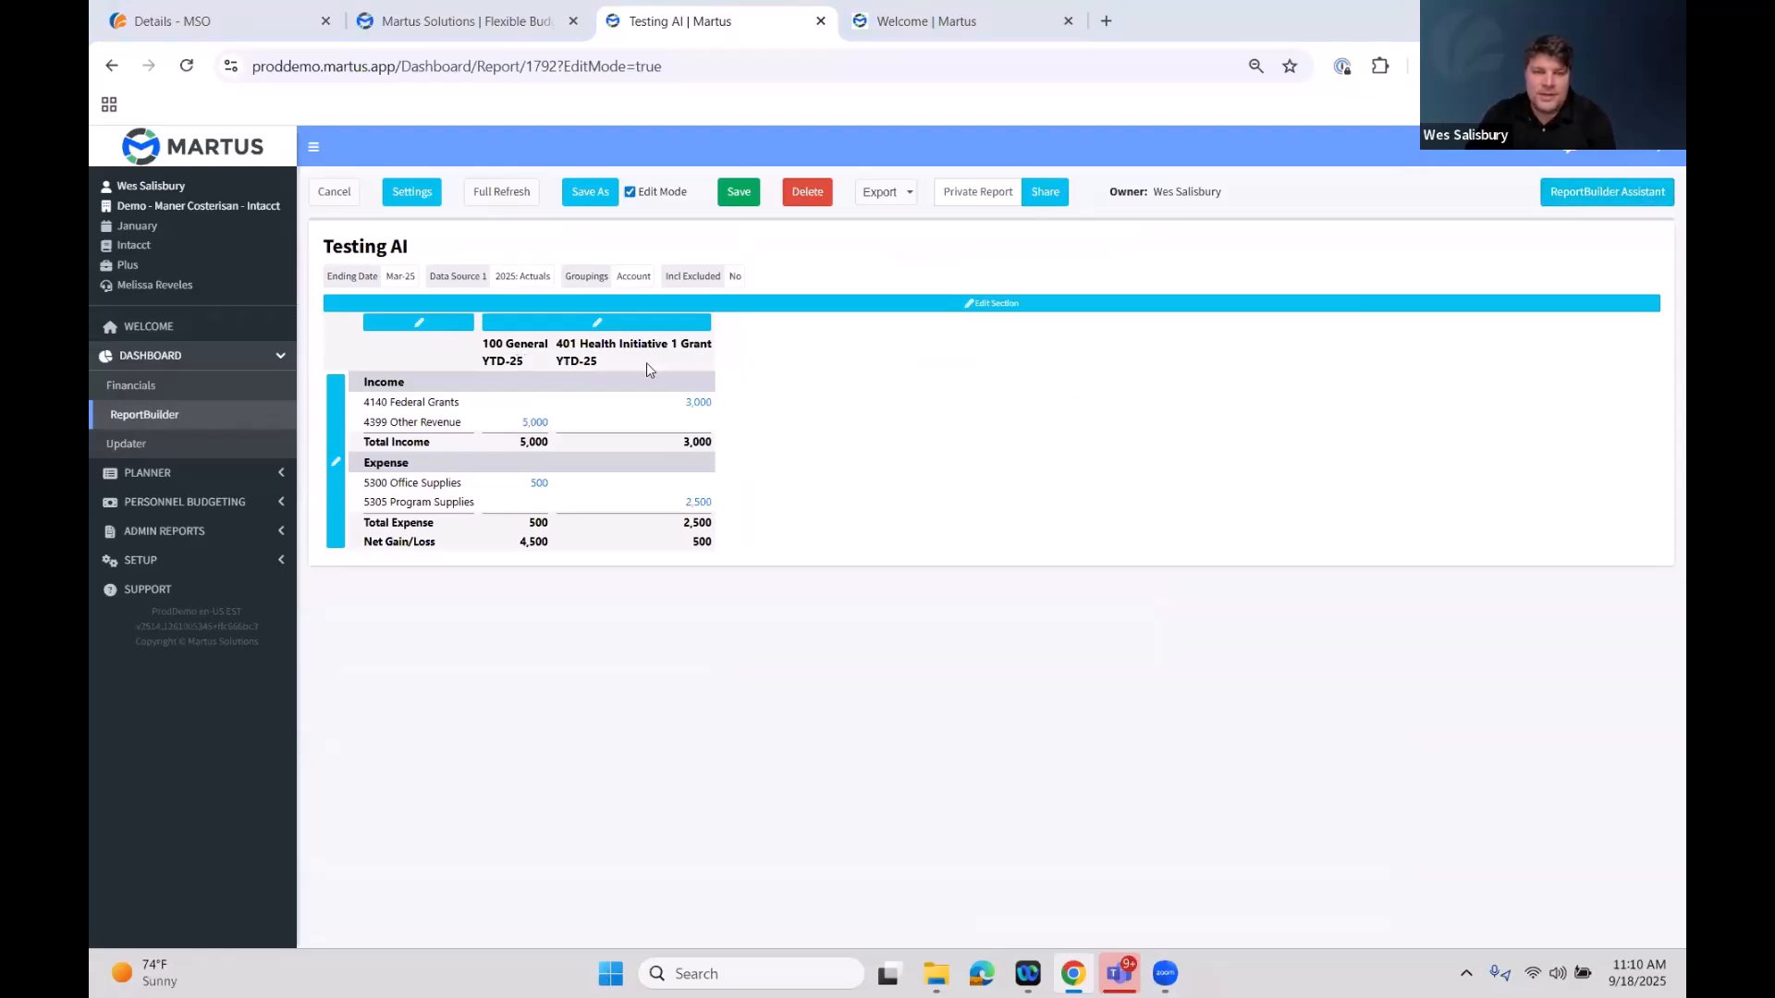
pyautogui.moveTo(489, 344); pyautogui.dragTo(541, 368)
pyautogui.click(535, 363)
pyautogui.moveTo(599, 364); pyautogui.dragTo(558, 346)
pyautogui.click(562, 348)
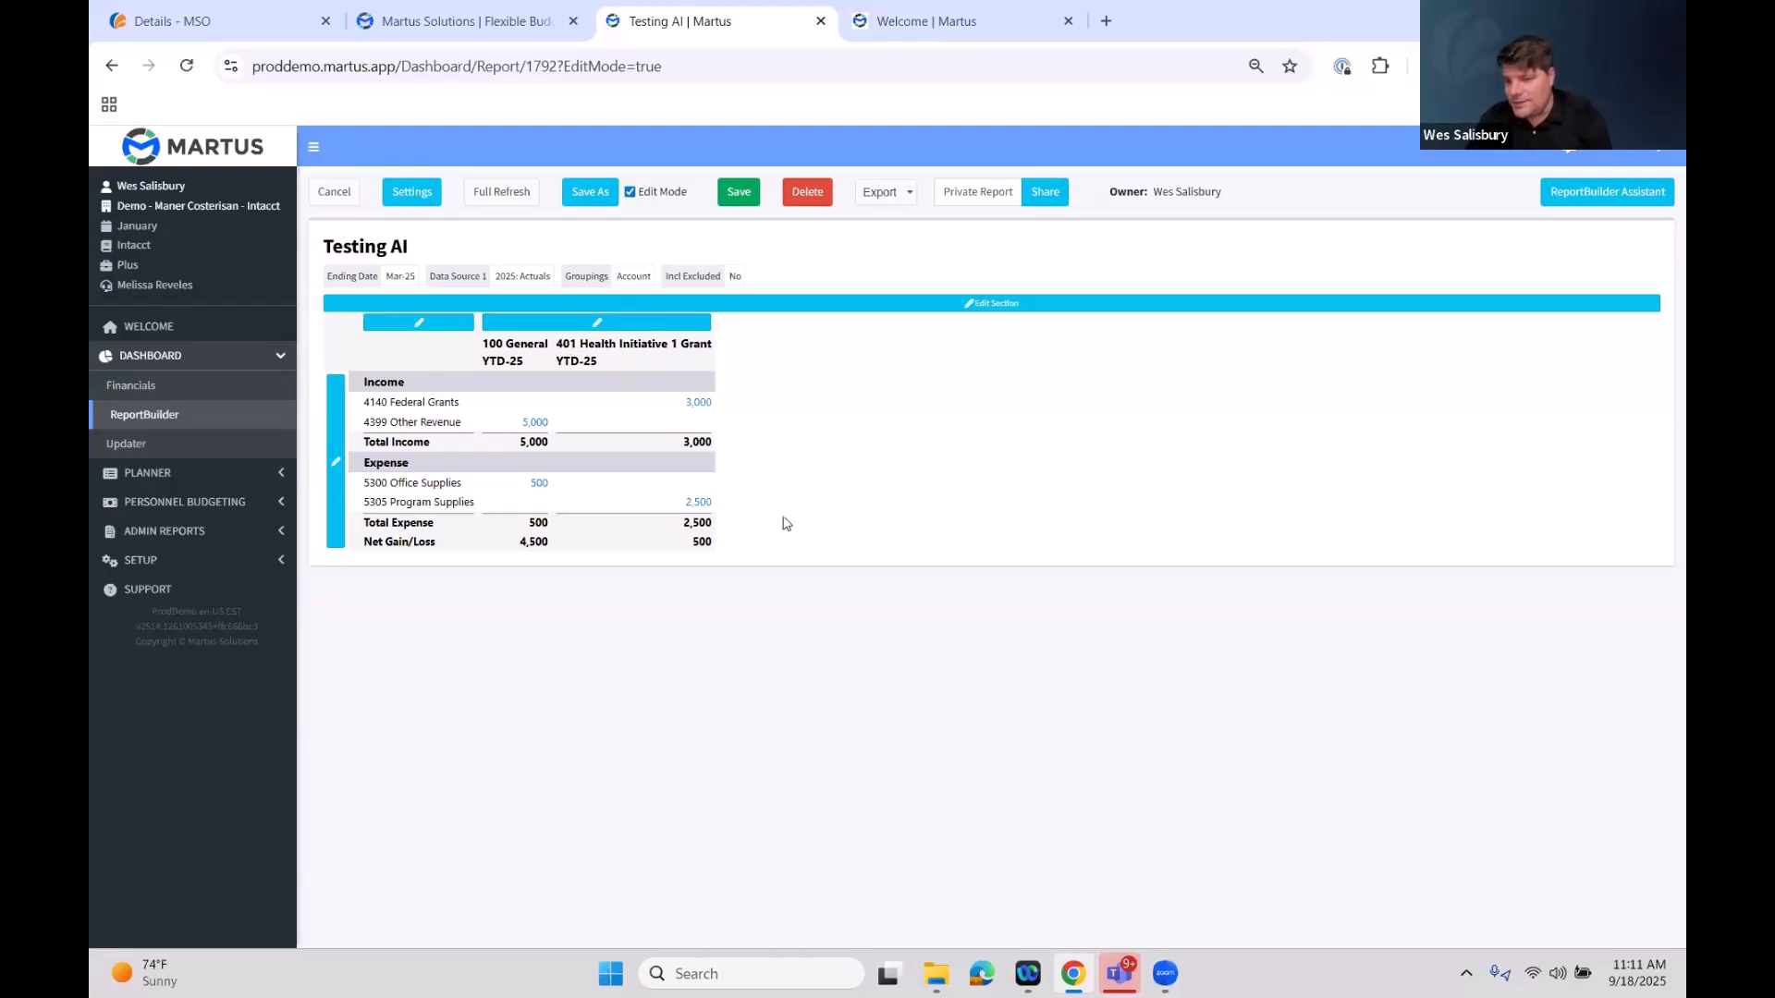
pyautogui.click(347, 193)
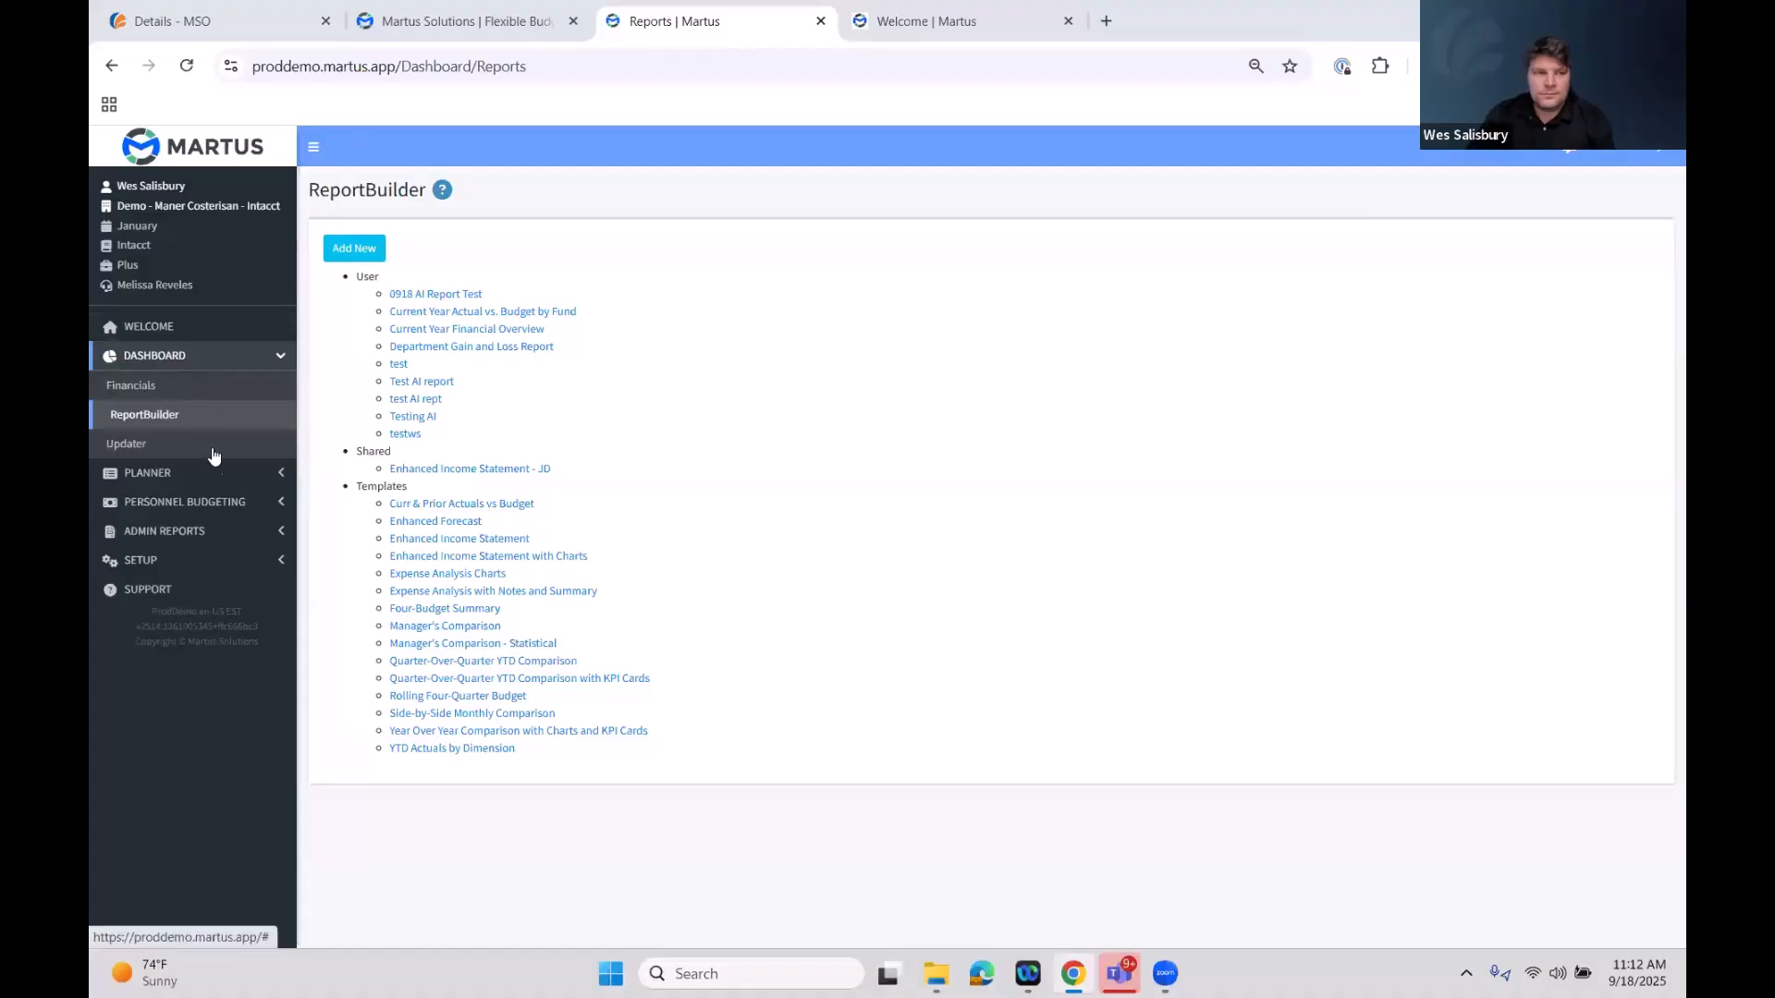
# Open Planner Setup and load the budget list for year 2026
pyautogui.click(273, 473)
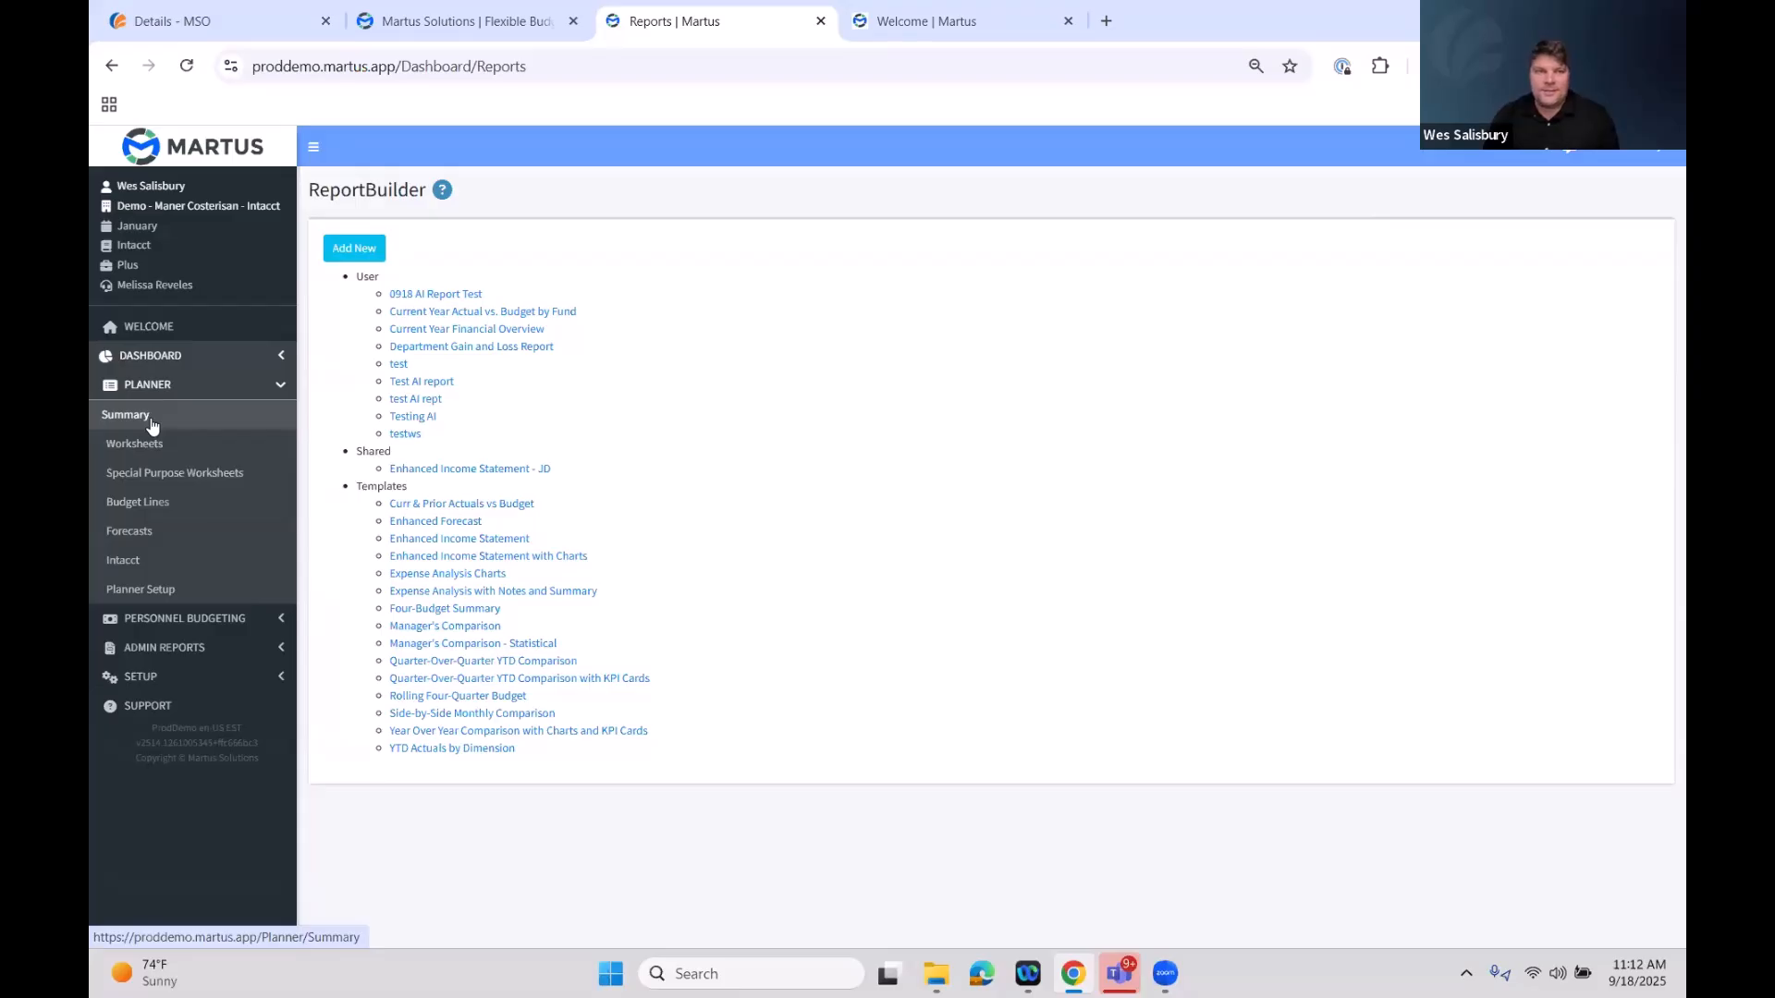
pyautogui.click(181, 592)
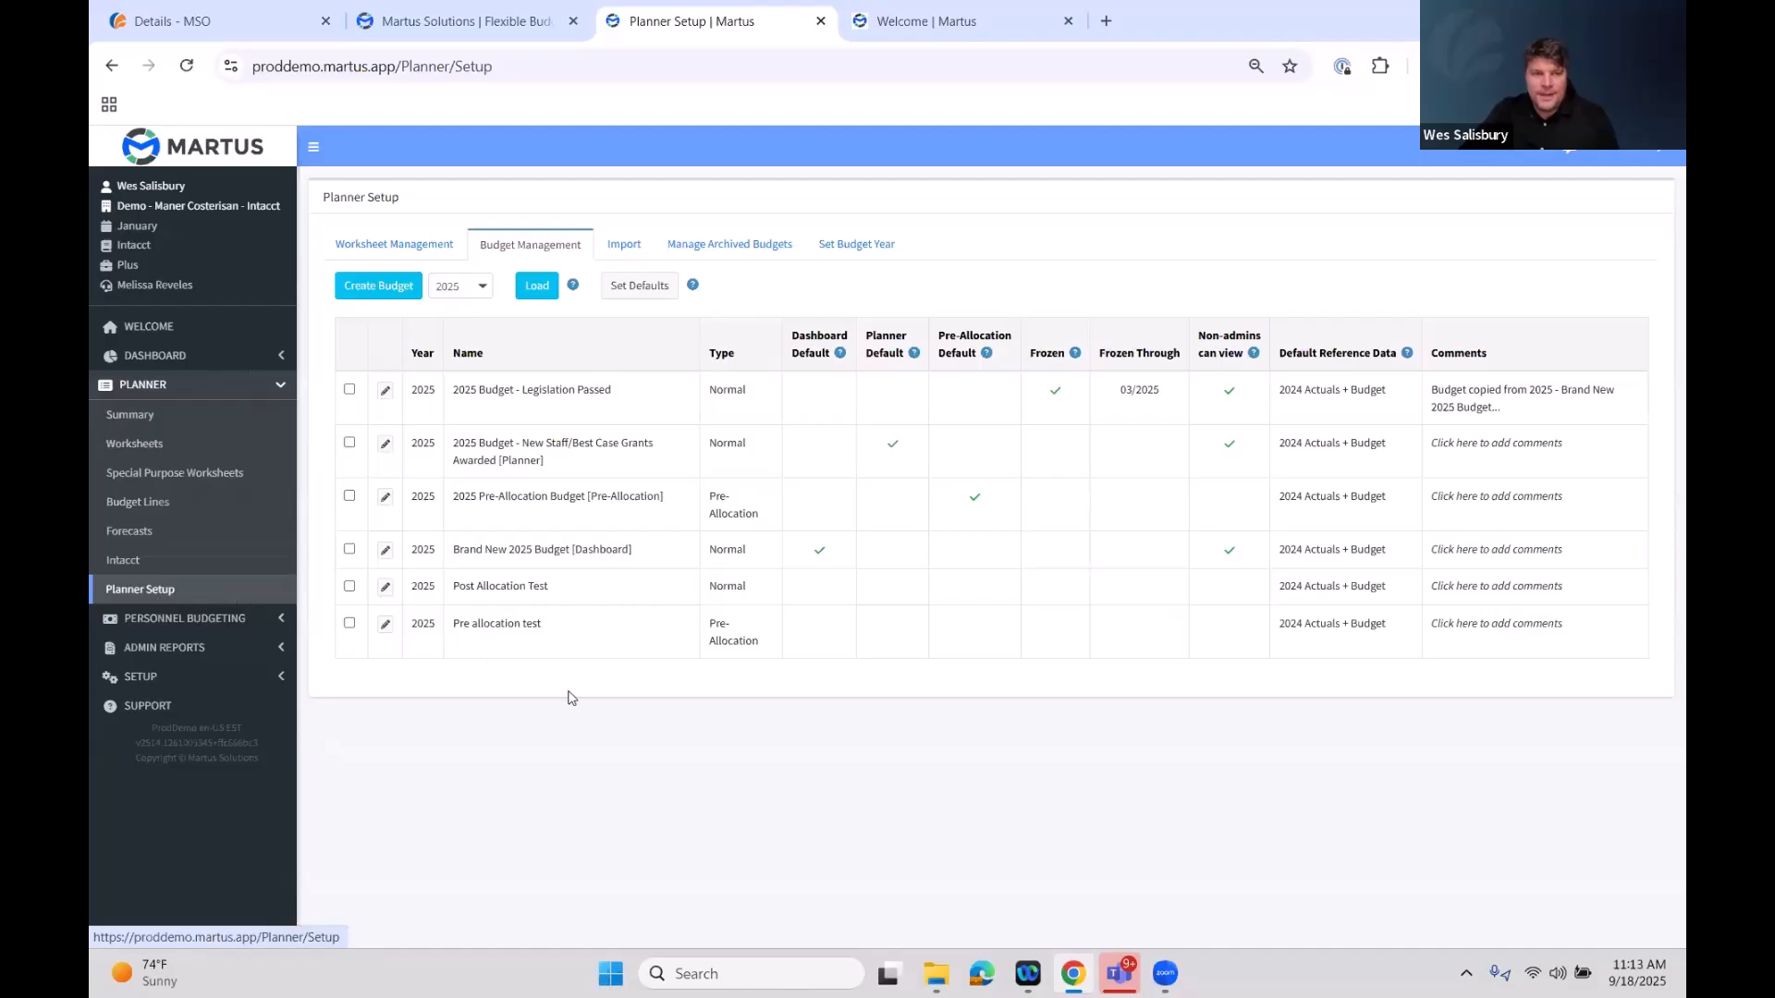
pyautogui.click(459, 286)
pyautogui.click(456, 510)
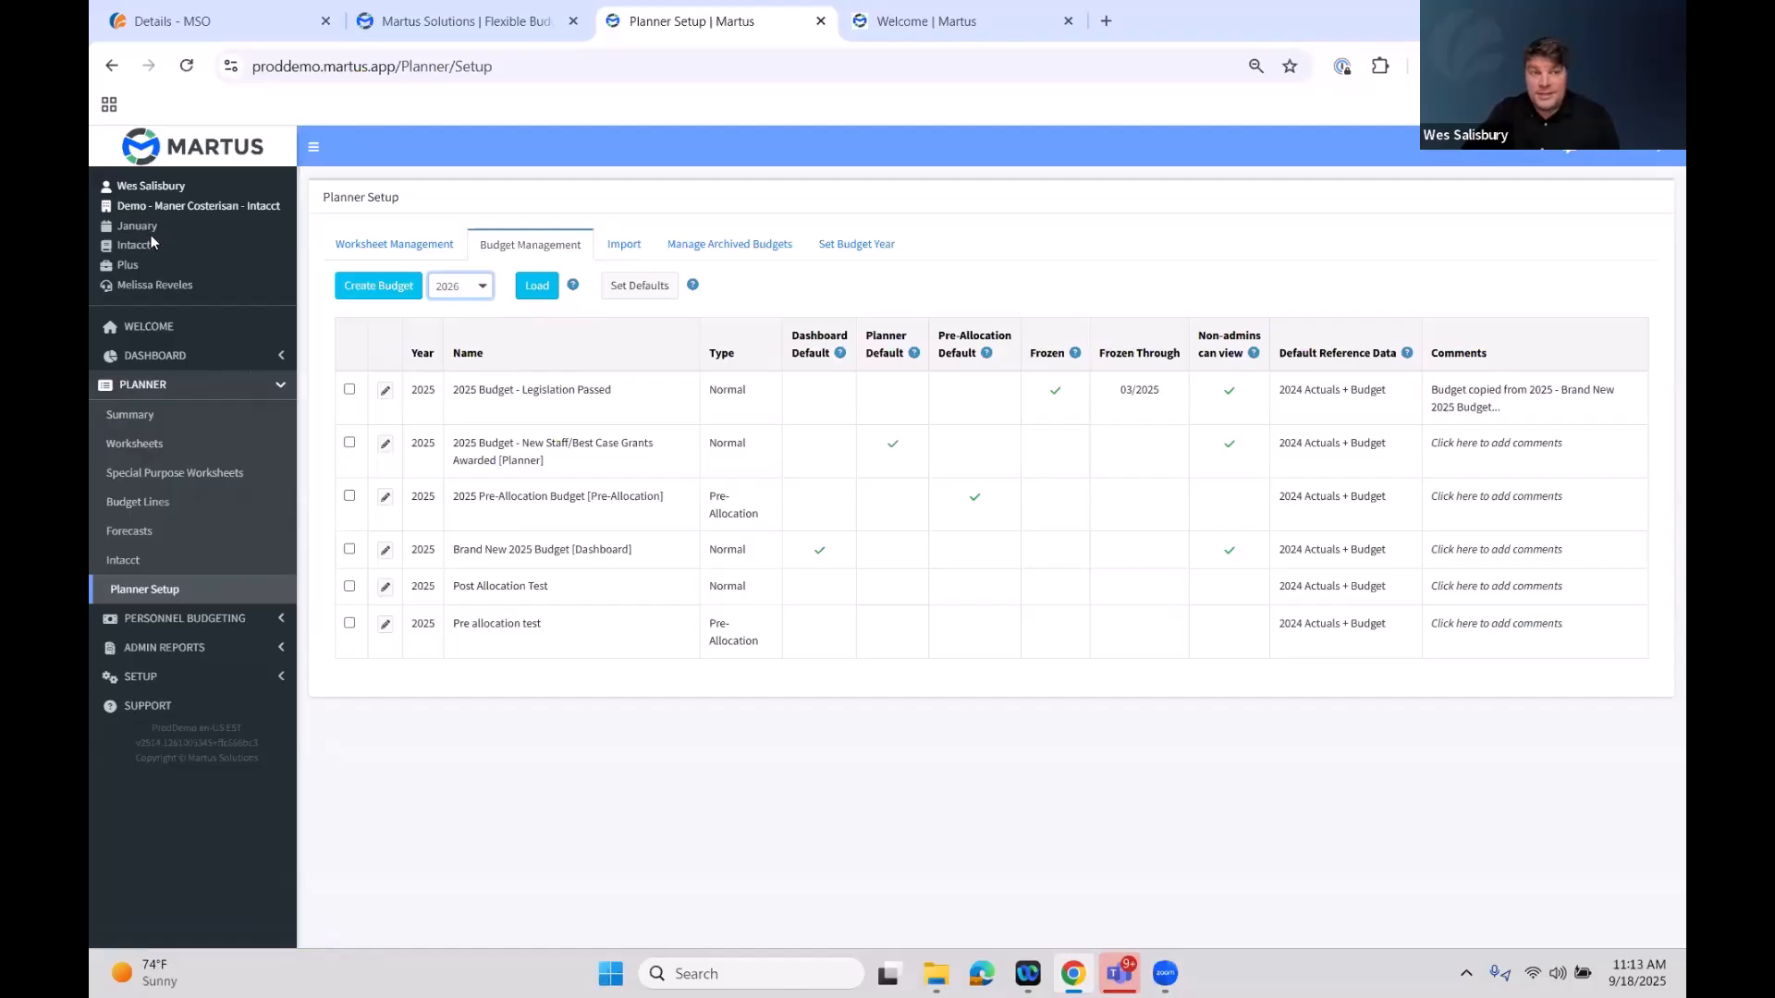
pyautogui.moveTo(157, 226); pyautogui.dragTo(118, 226)
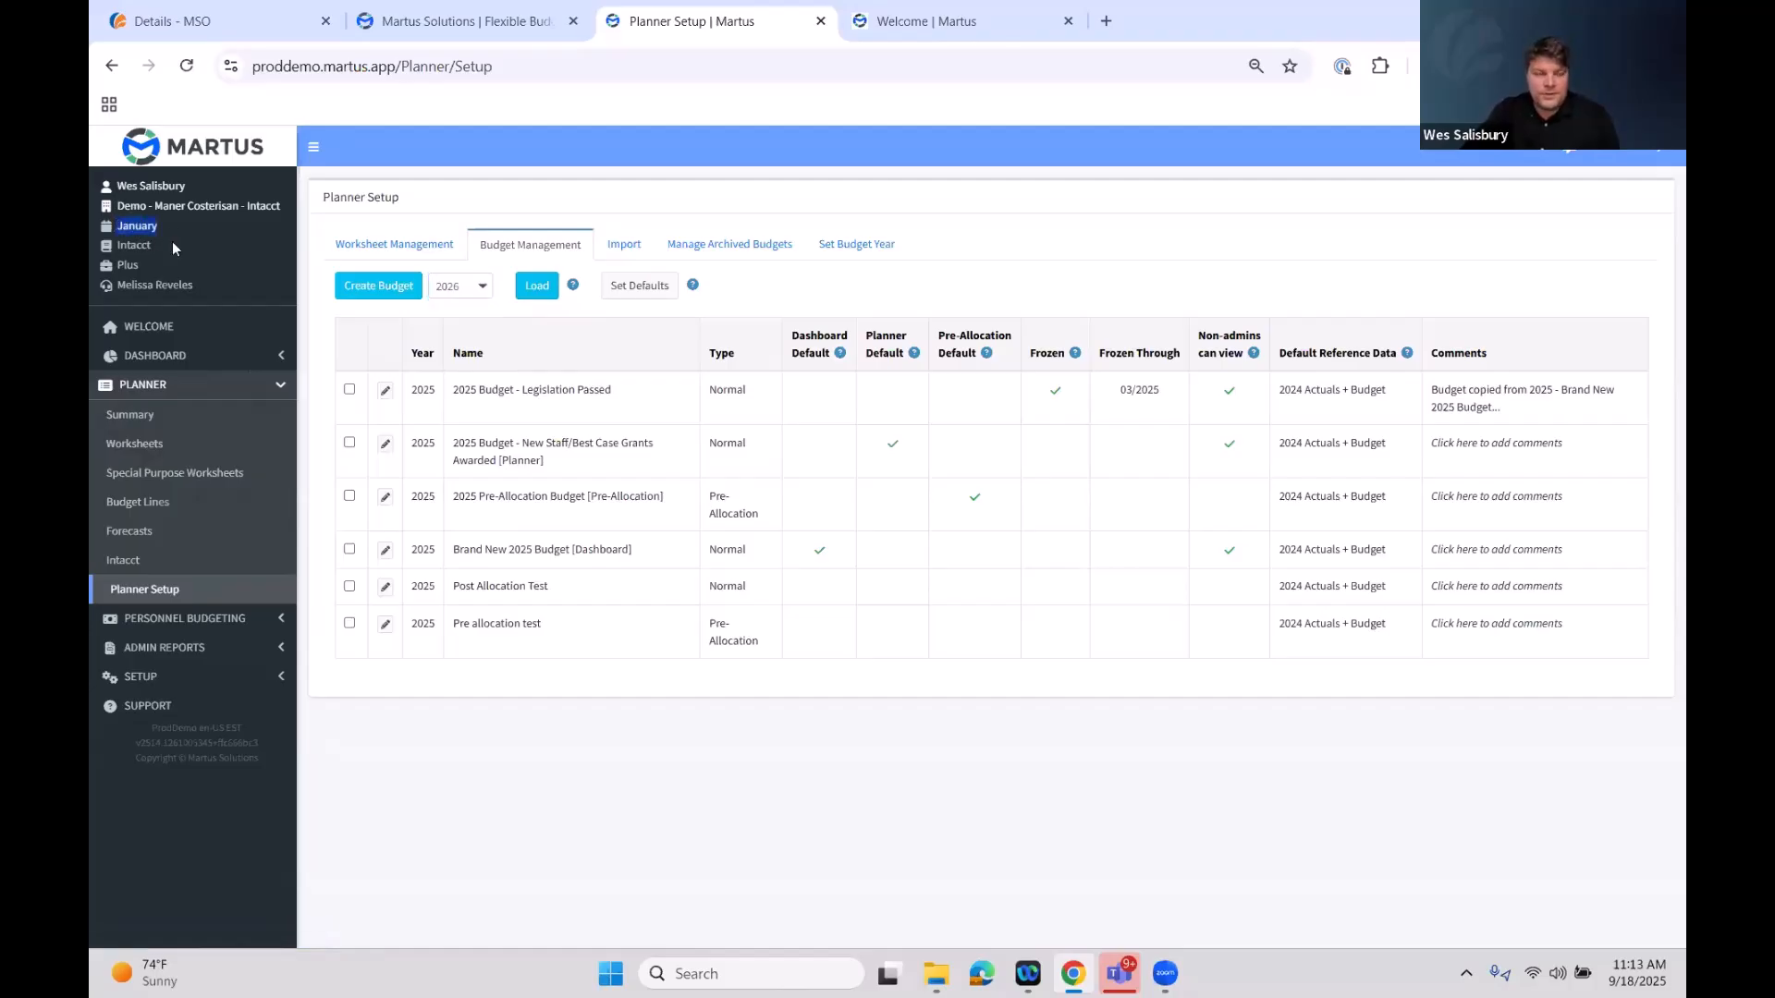
pyautogui.click(533, 292)
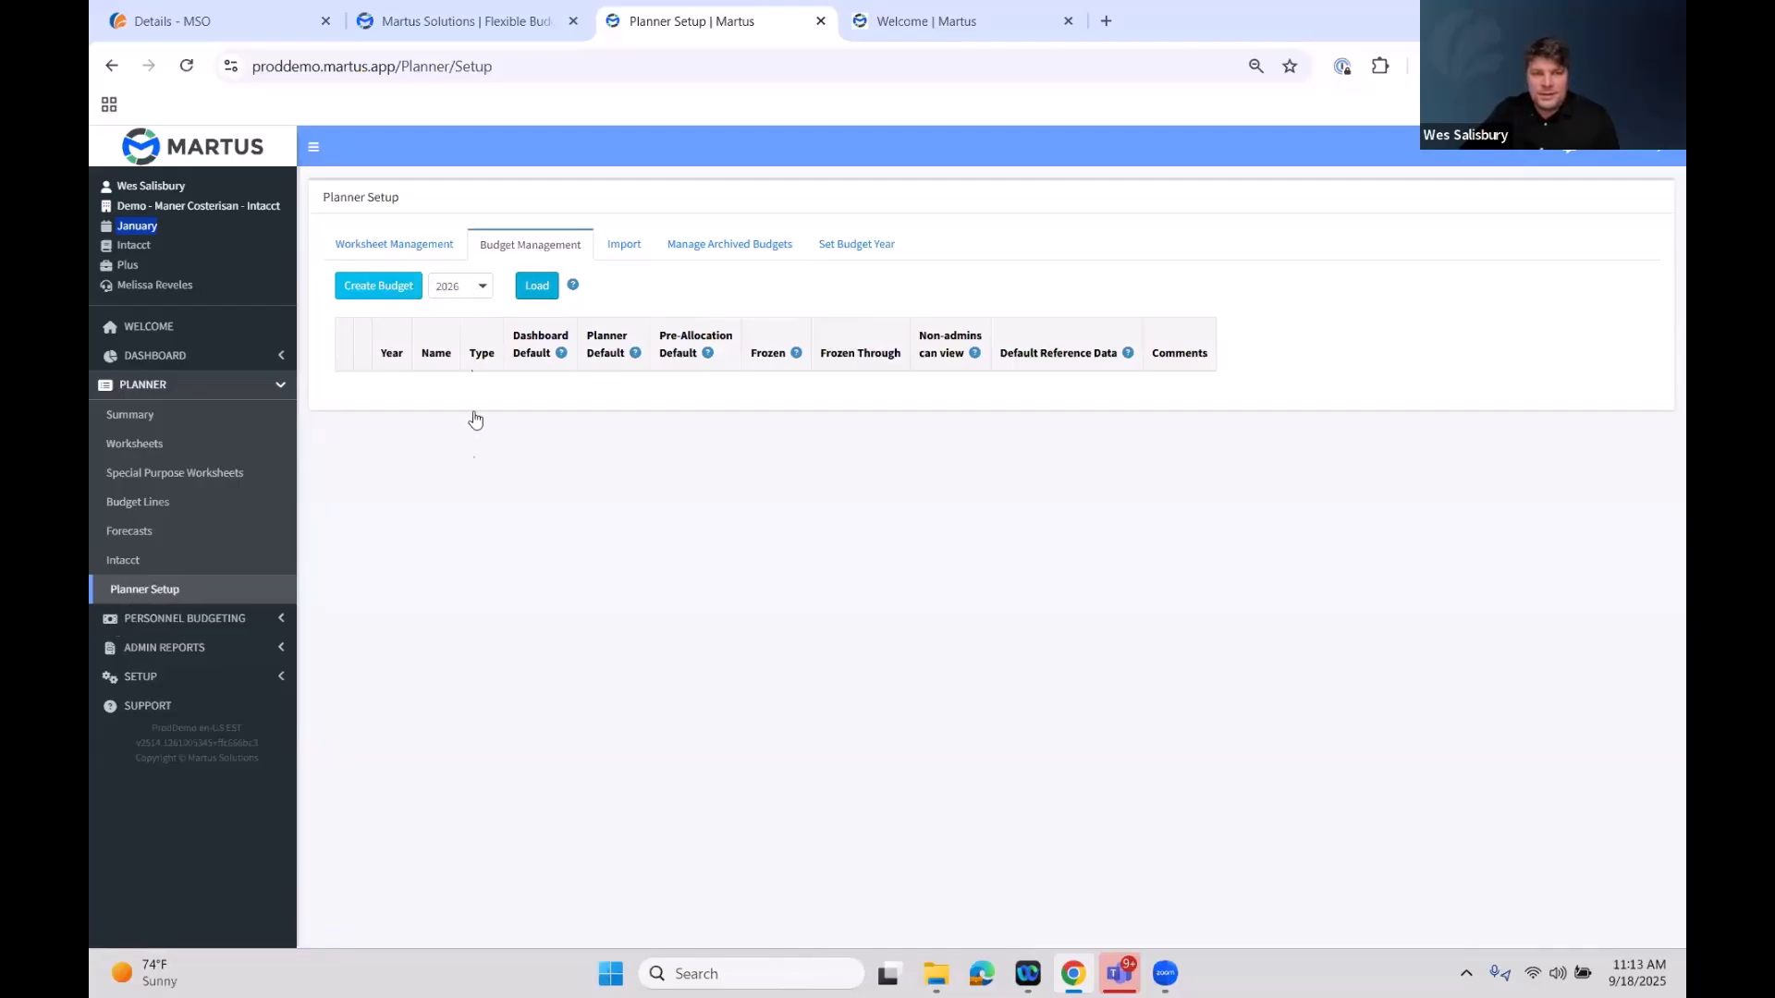
# Start creating a new budget and name it 2026 Budget for year 2026
pyautogui.click(477, 294)
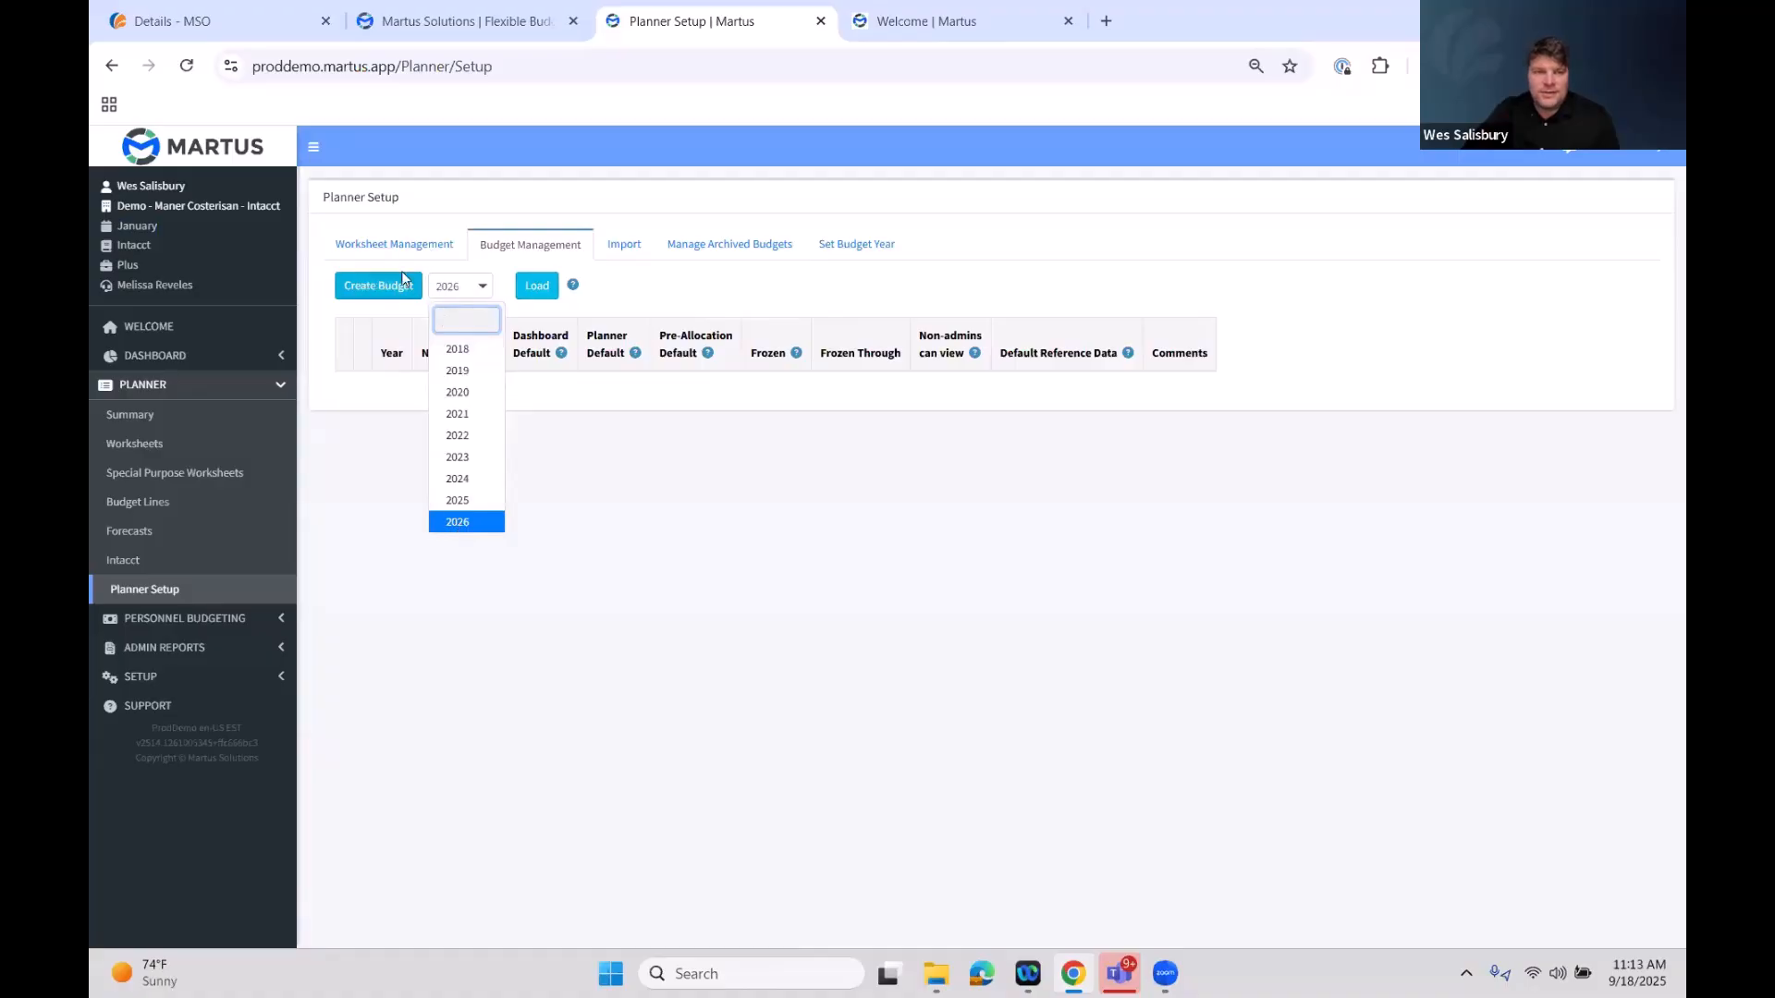
pyautogui.click(380, 282)
pyautogui.click(698, 482)
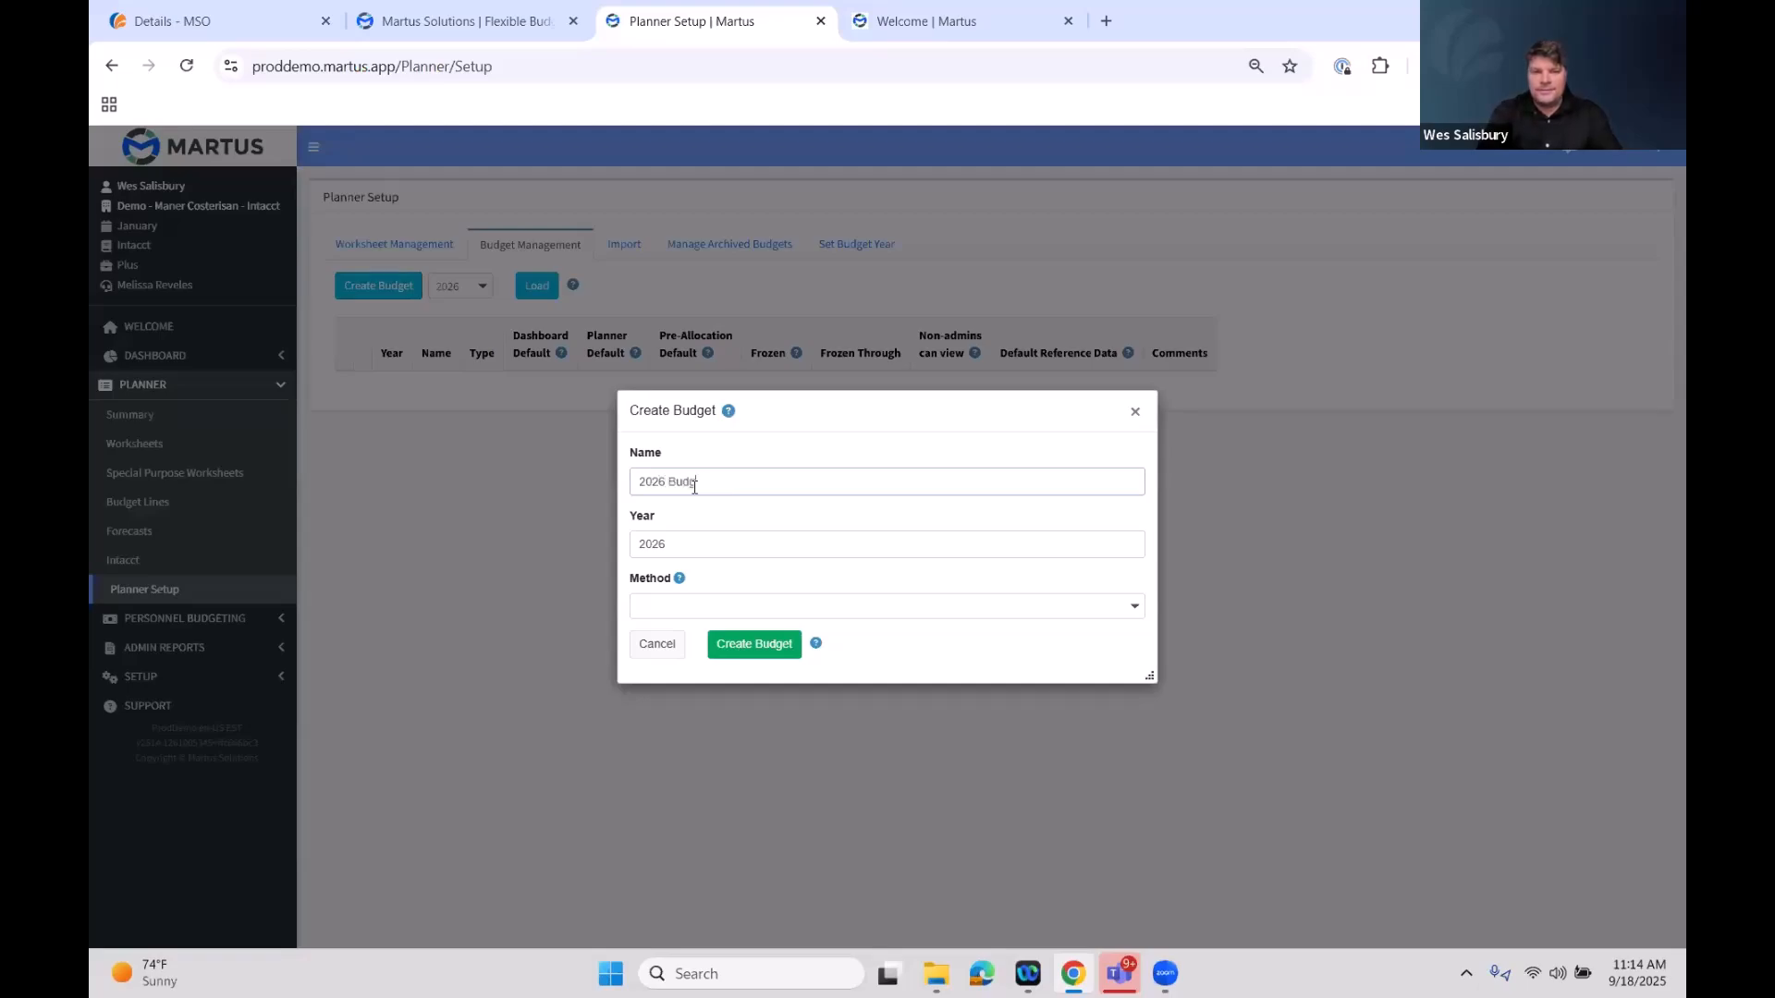
pyautogui.write('2026 Budget')
pyautogui.moveTo(708, 481); pyautogui.dragTo(637, 480)
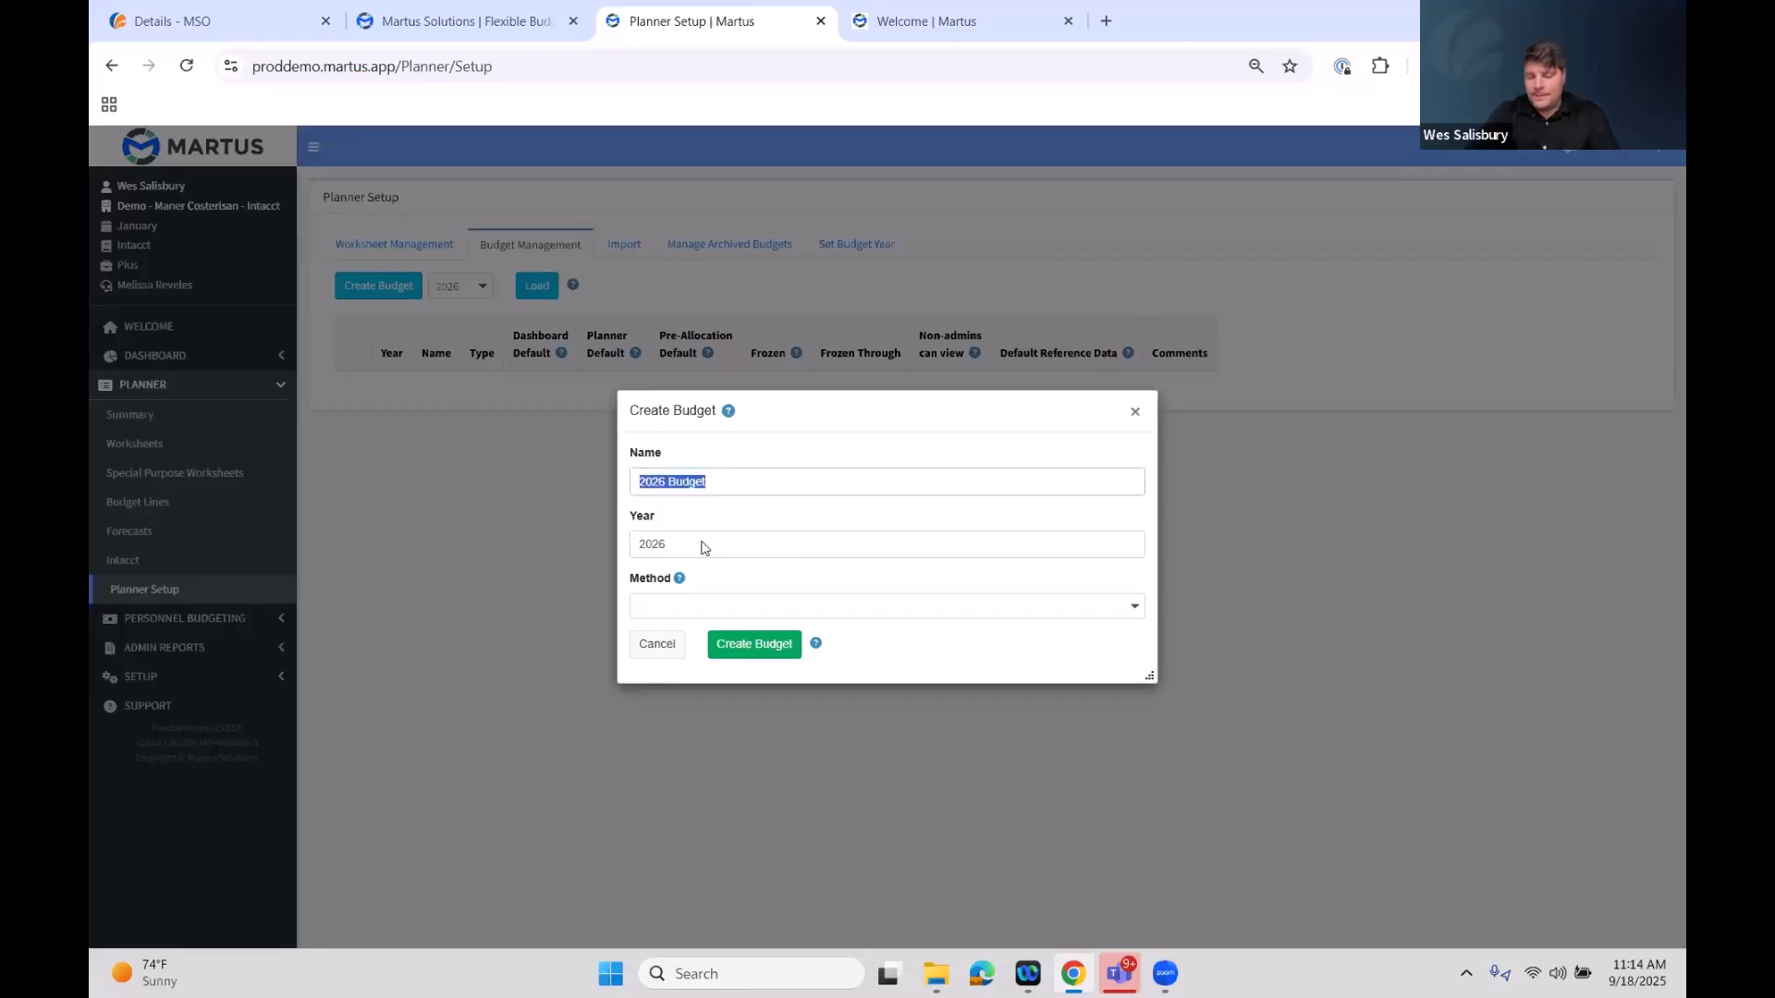
pyautogui.click(705, 549)
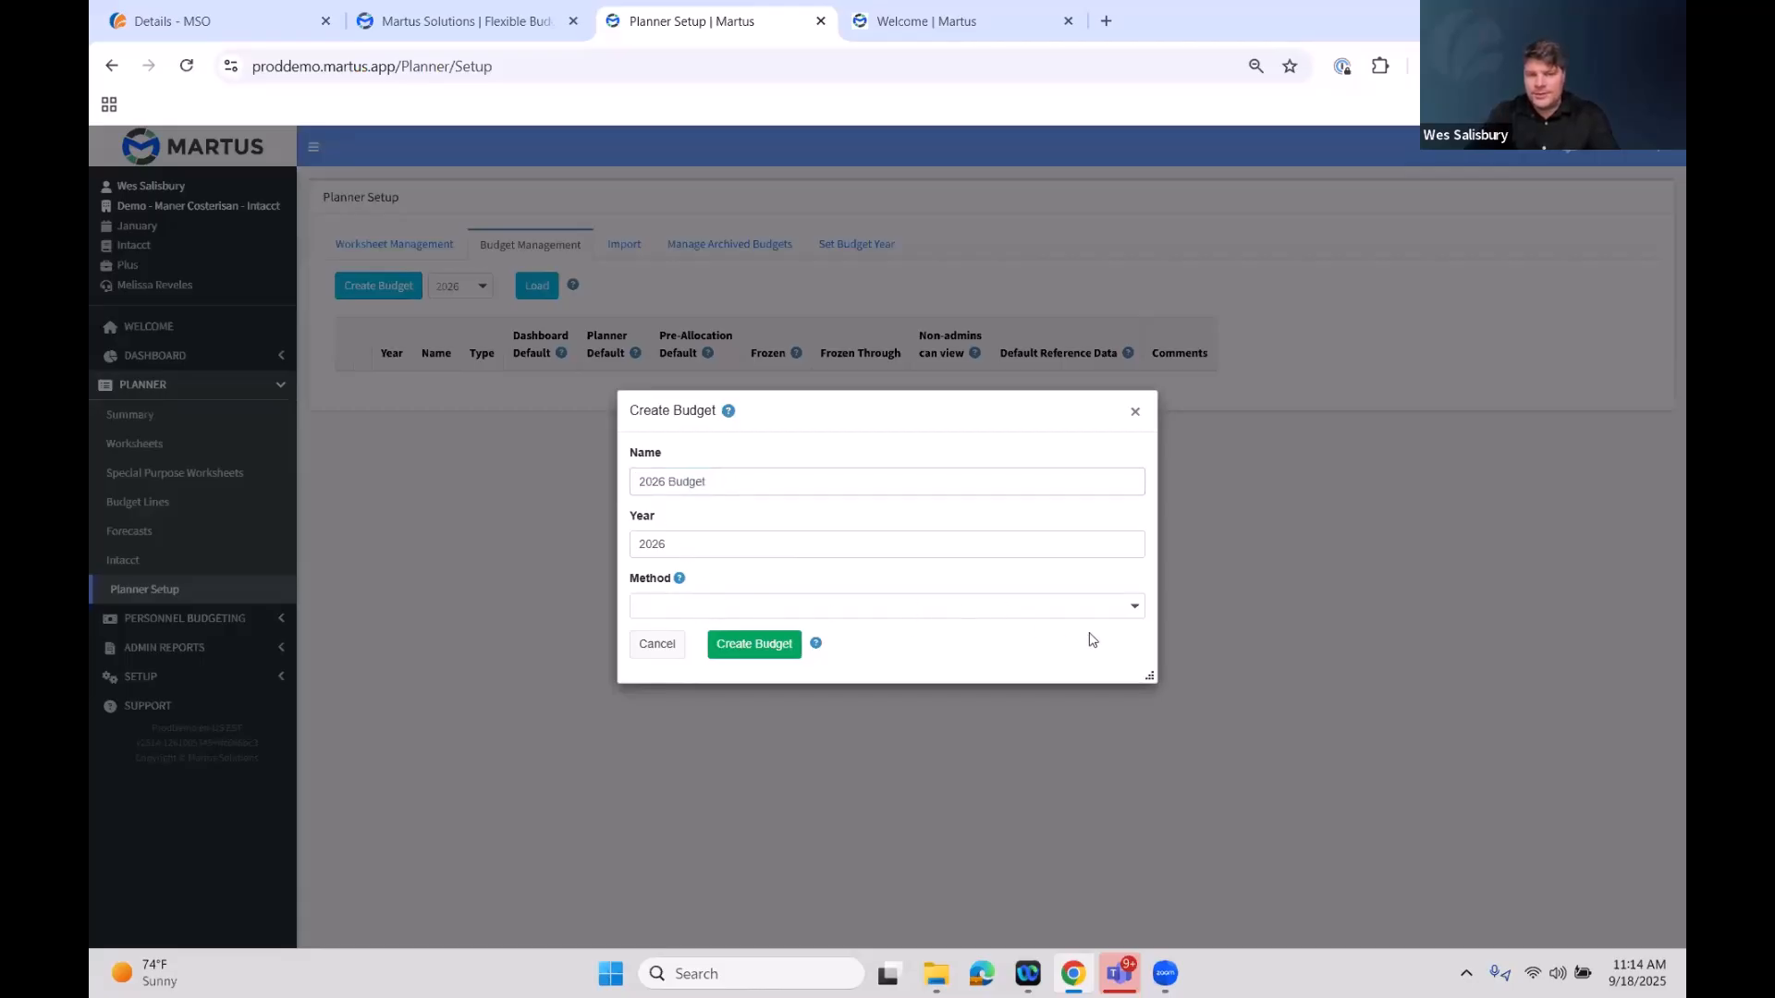
# Try the Empty, Copy Budget and Load Actuals, and Copy Budget creation methods for the new budget
pyautogui.click(1121, 617)
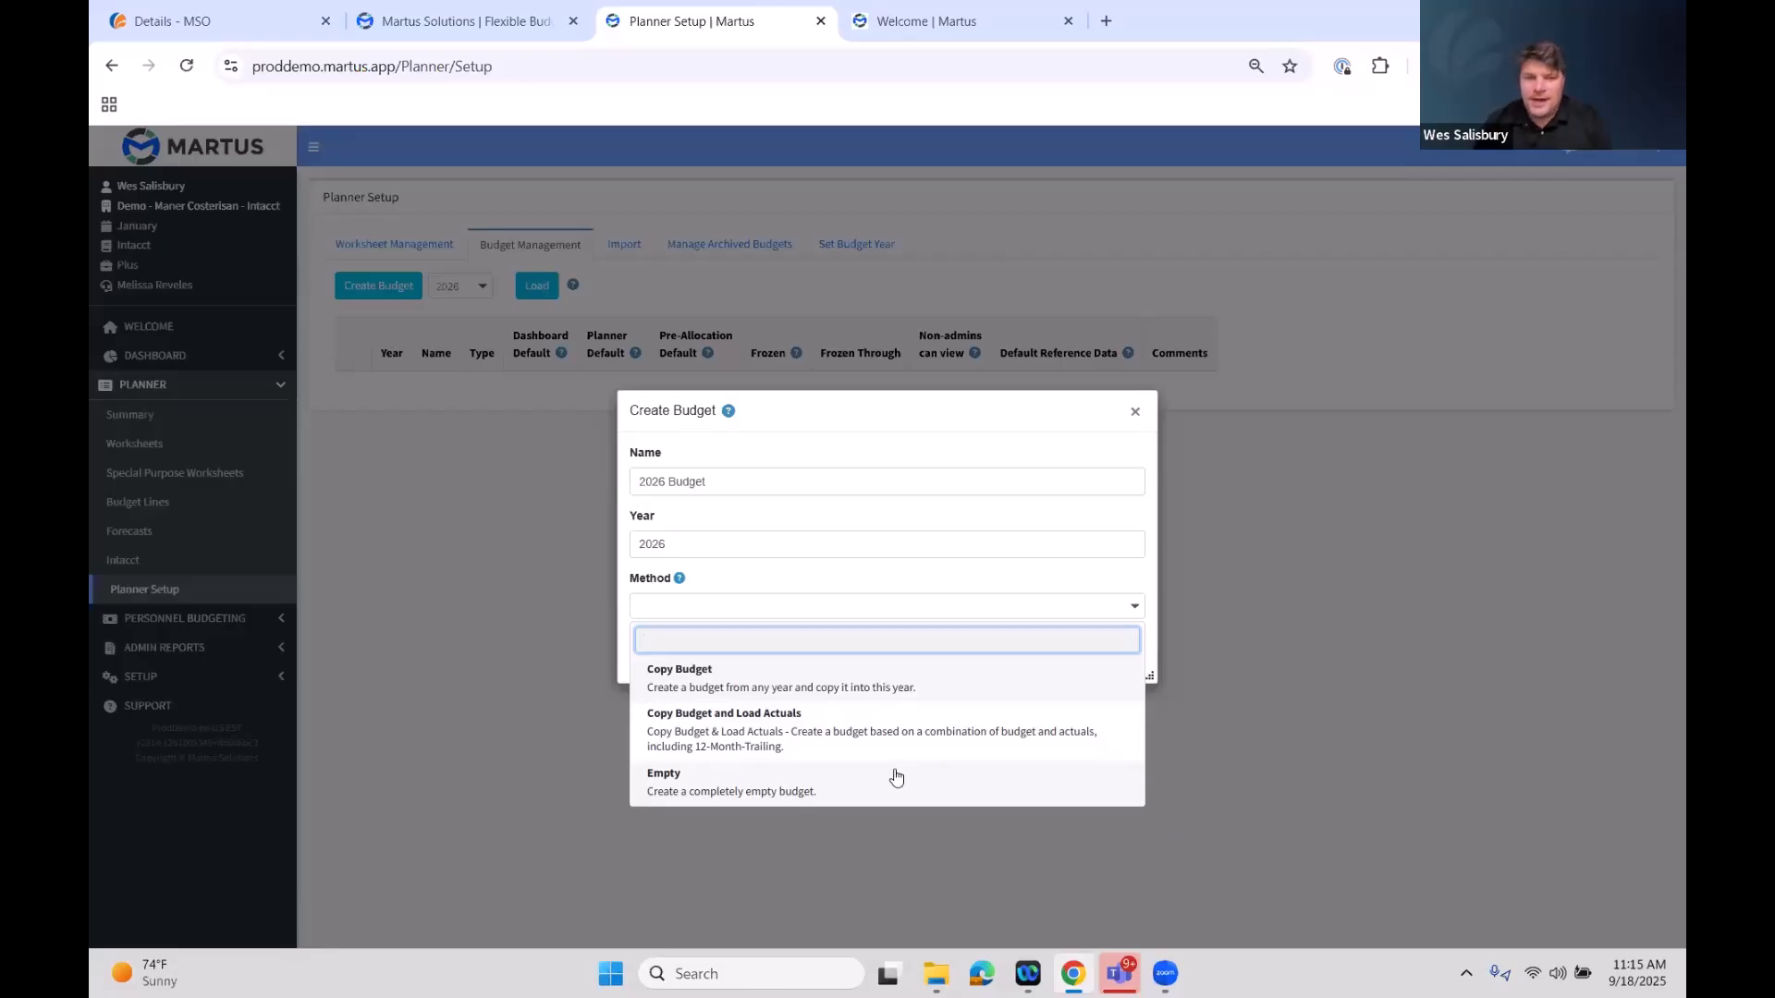
pyautogui.click(894, 775)
pyautogui.click(805, 633)
pyautogui.click(805, 580)
pyautogui.click(779, 701)
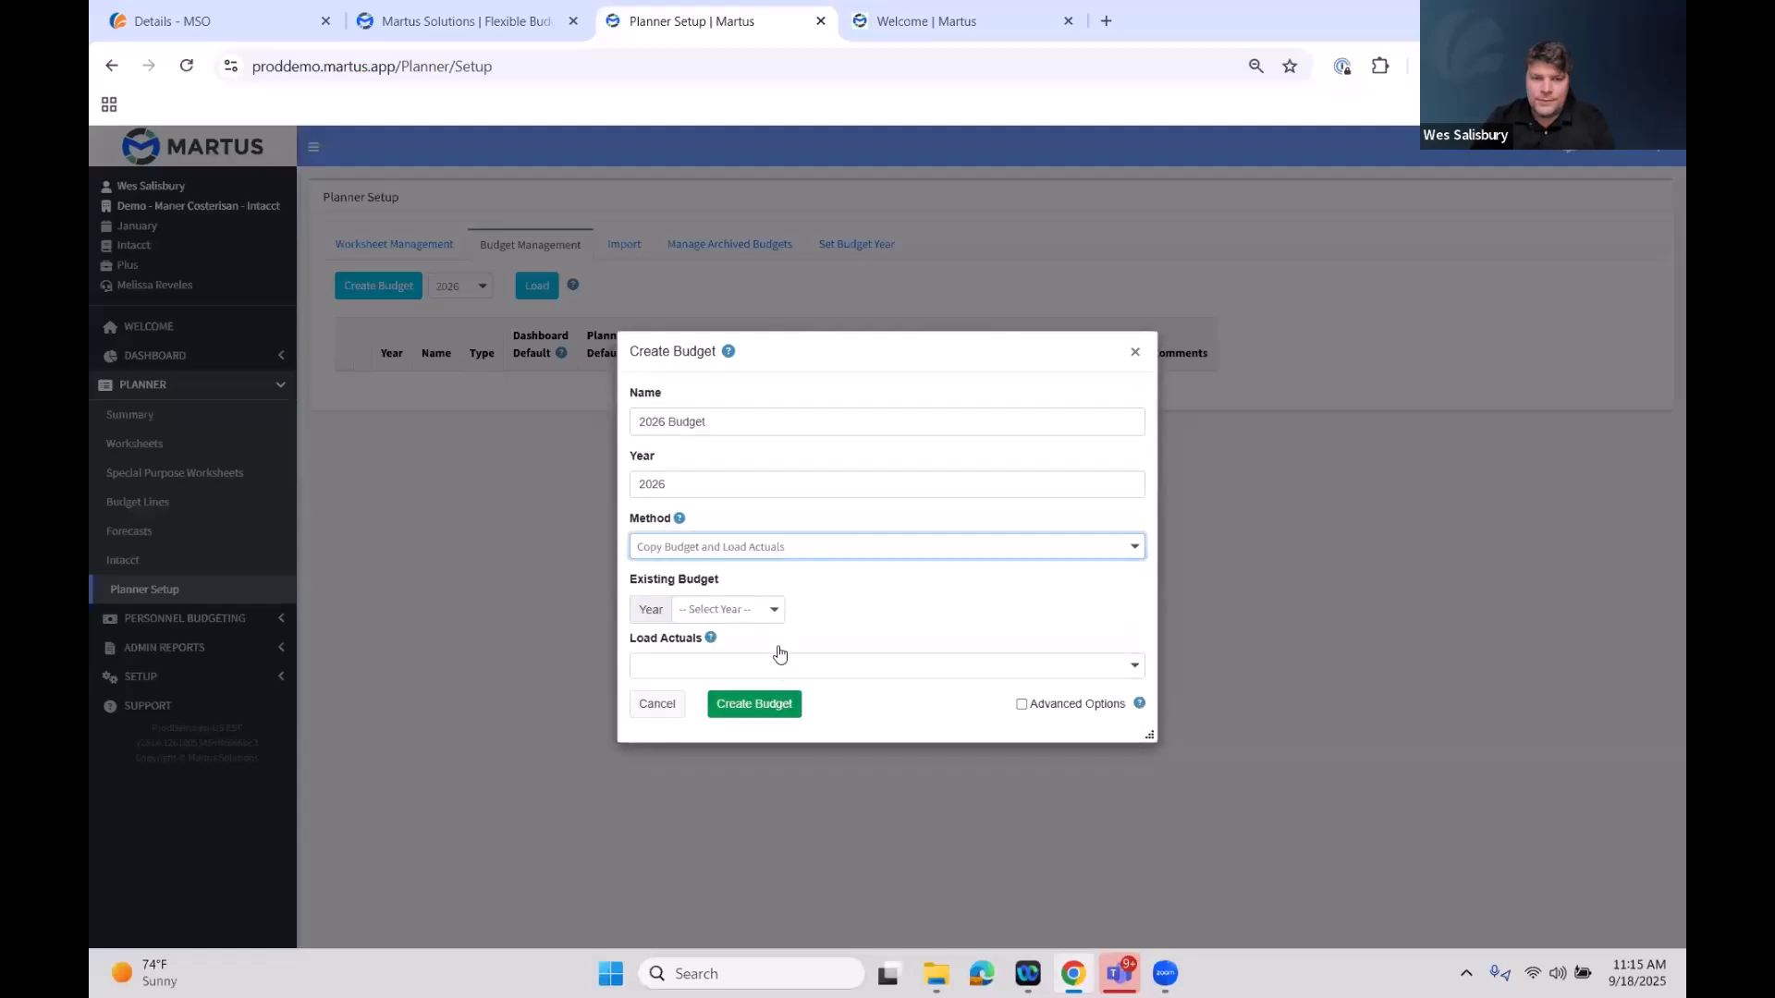
pyautogui.click(778, 551)
pyautogui.click(753, 617)
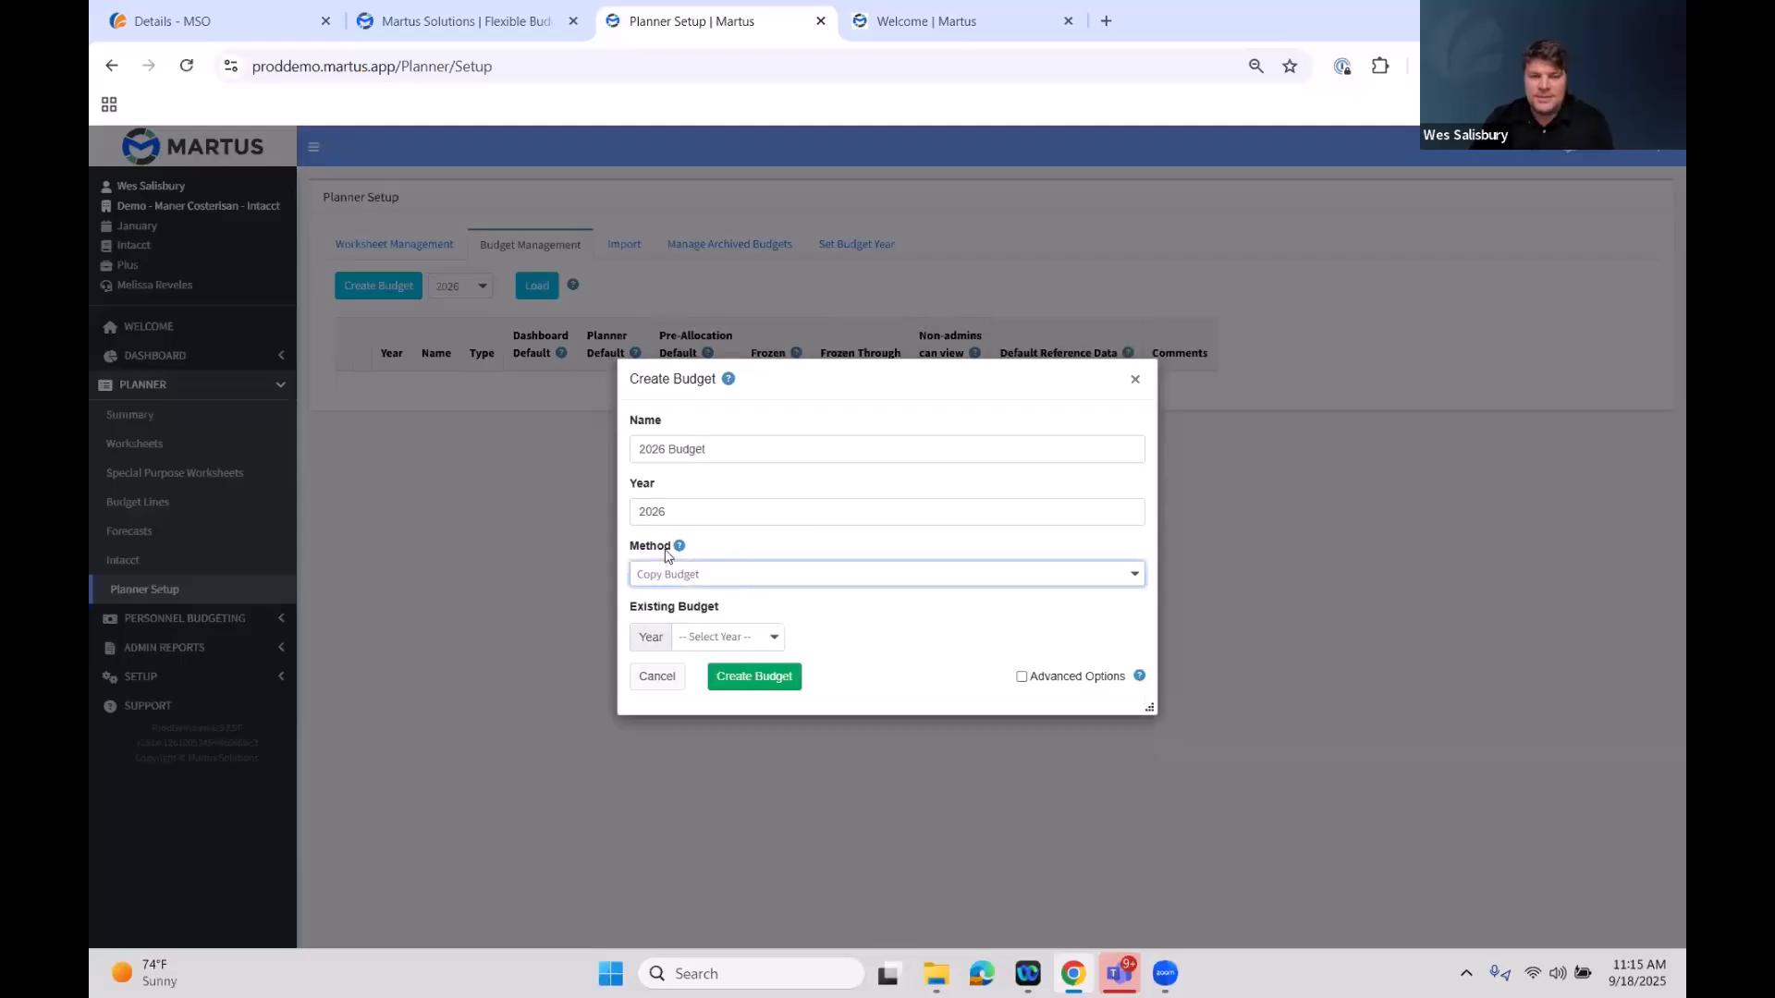
# Preview the Copy Budget and Load Actuals method's actuals and year options, then switch the method back to Copy Budget
pyautogui.click(649, 577)
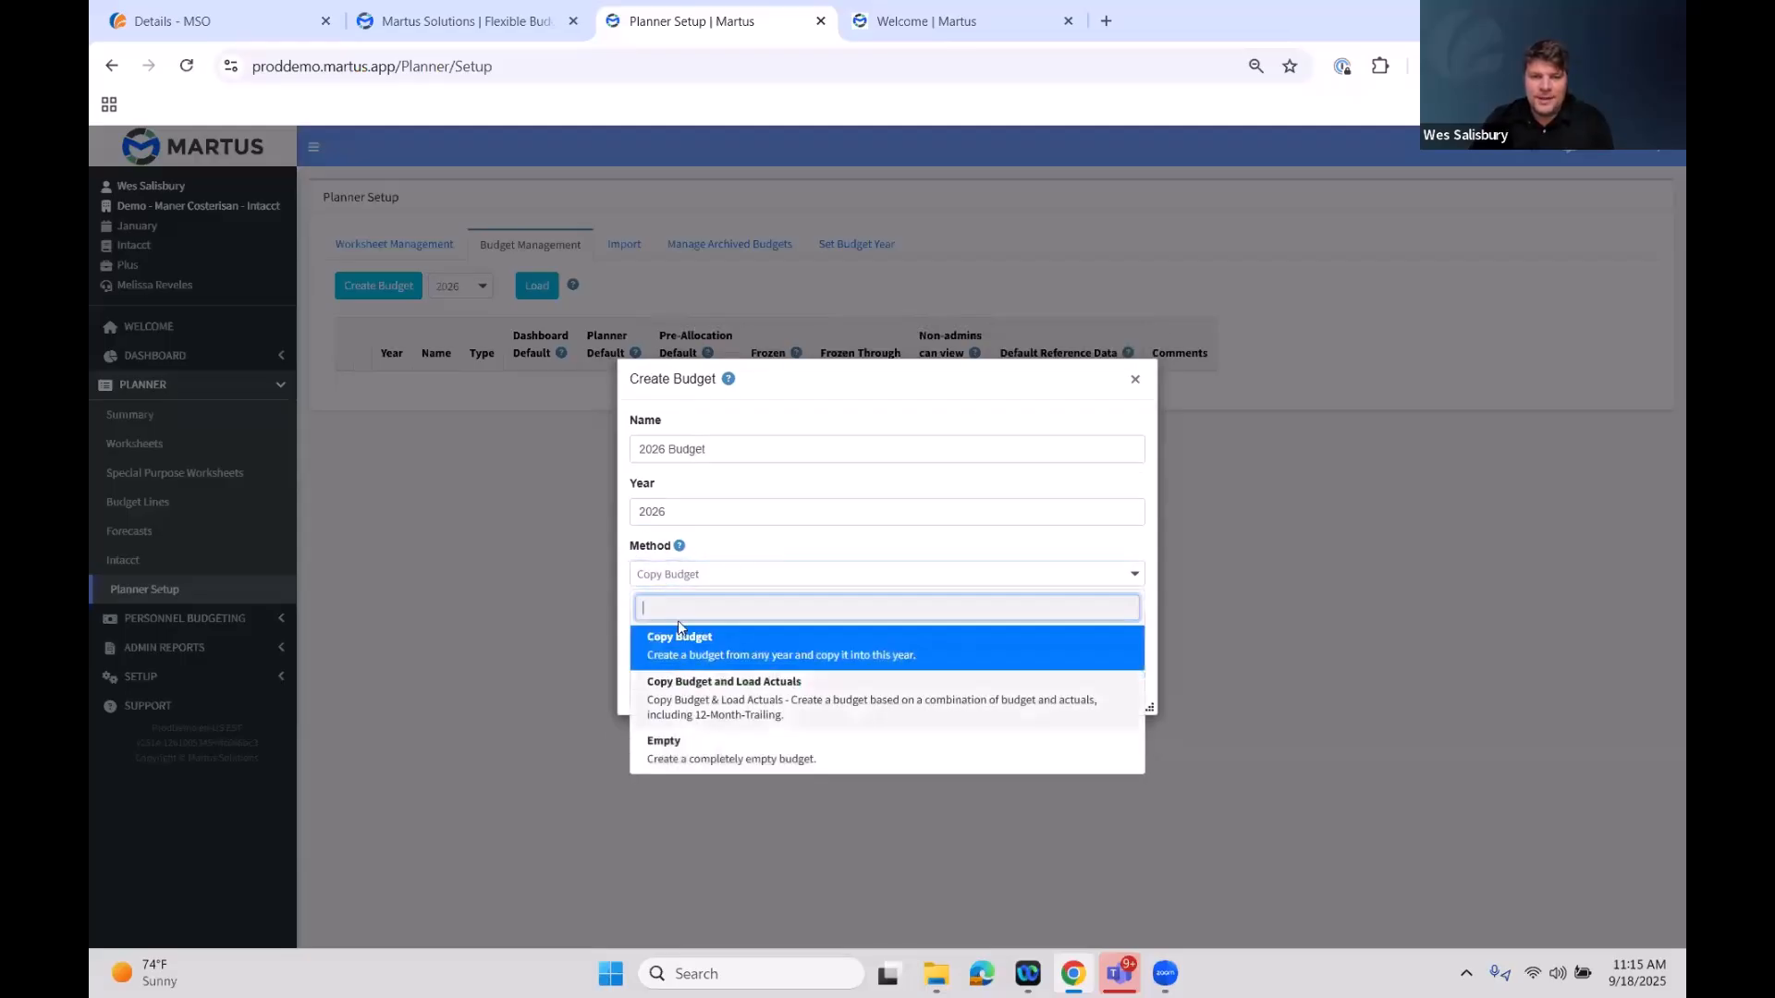
pyautogui.press('Down')
pyautogui.press('Return')
pyautogui.click(920, 669)
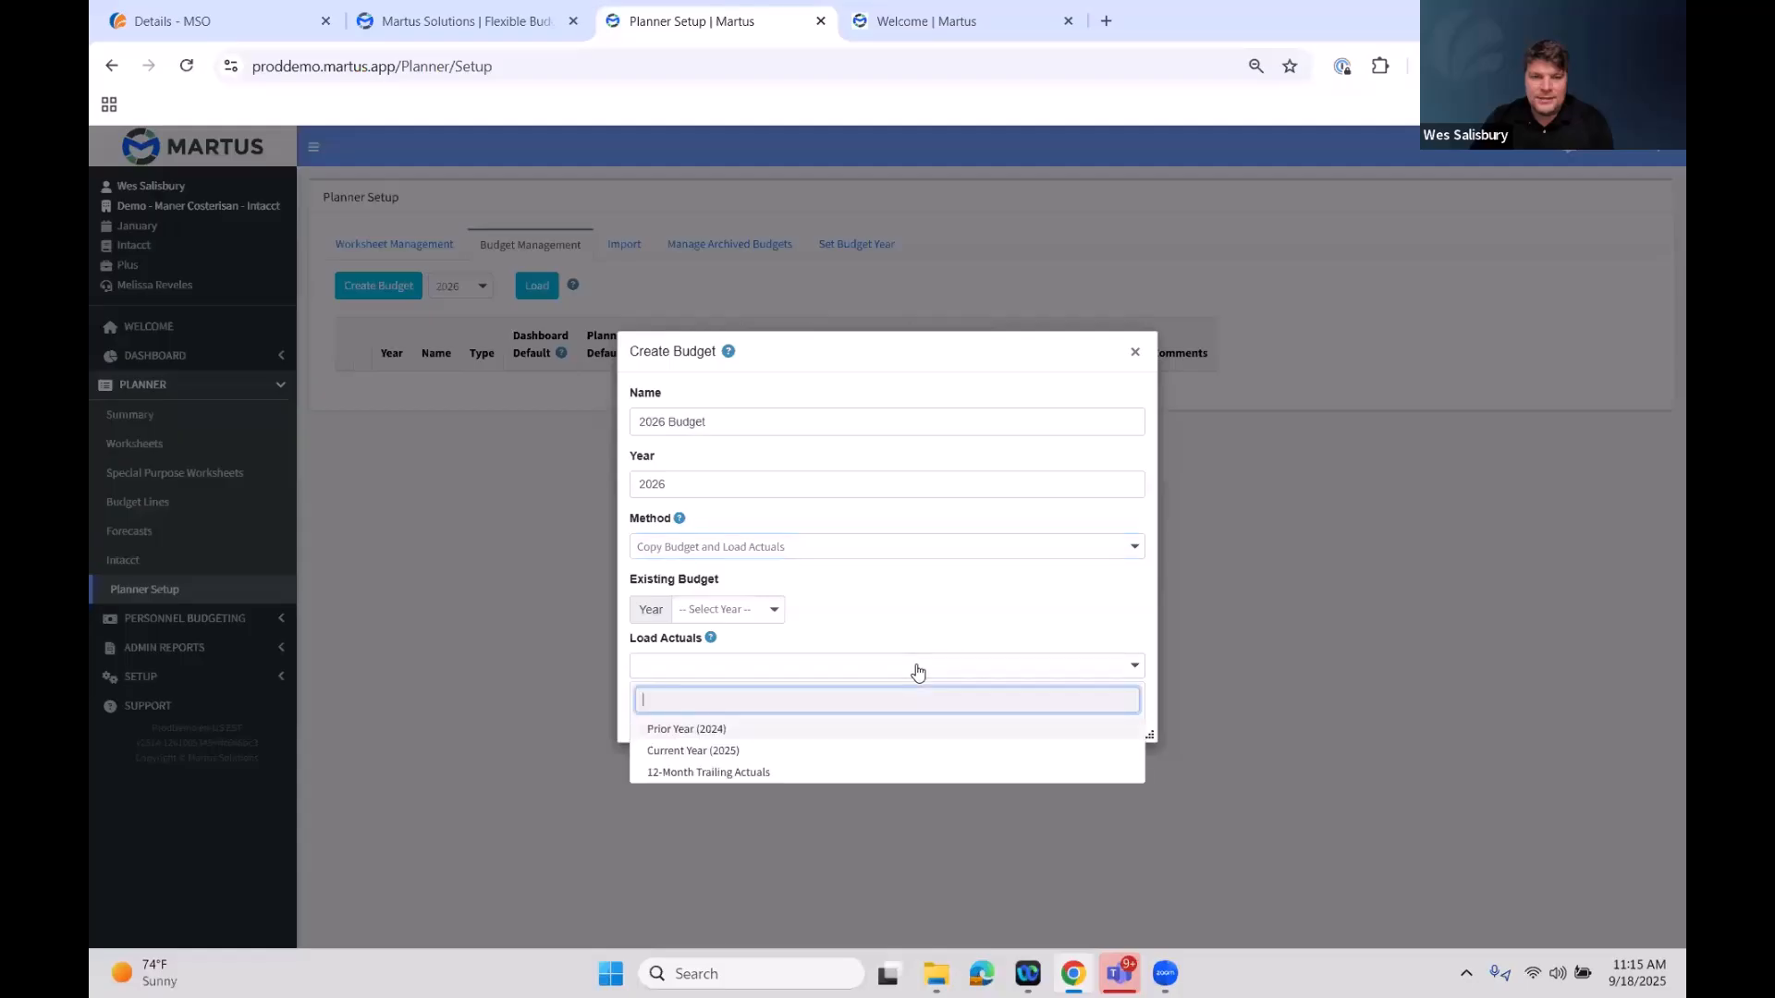
pyautogui.click(759, 616)
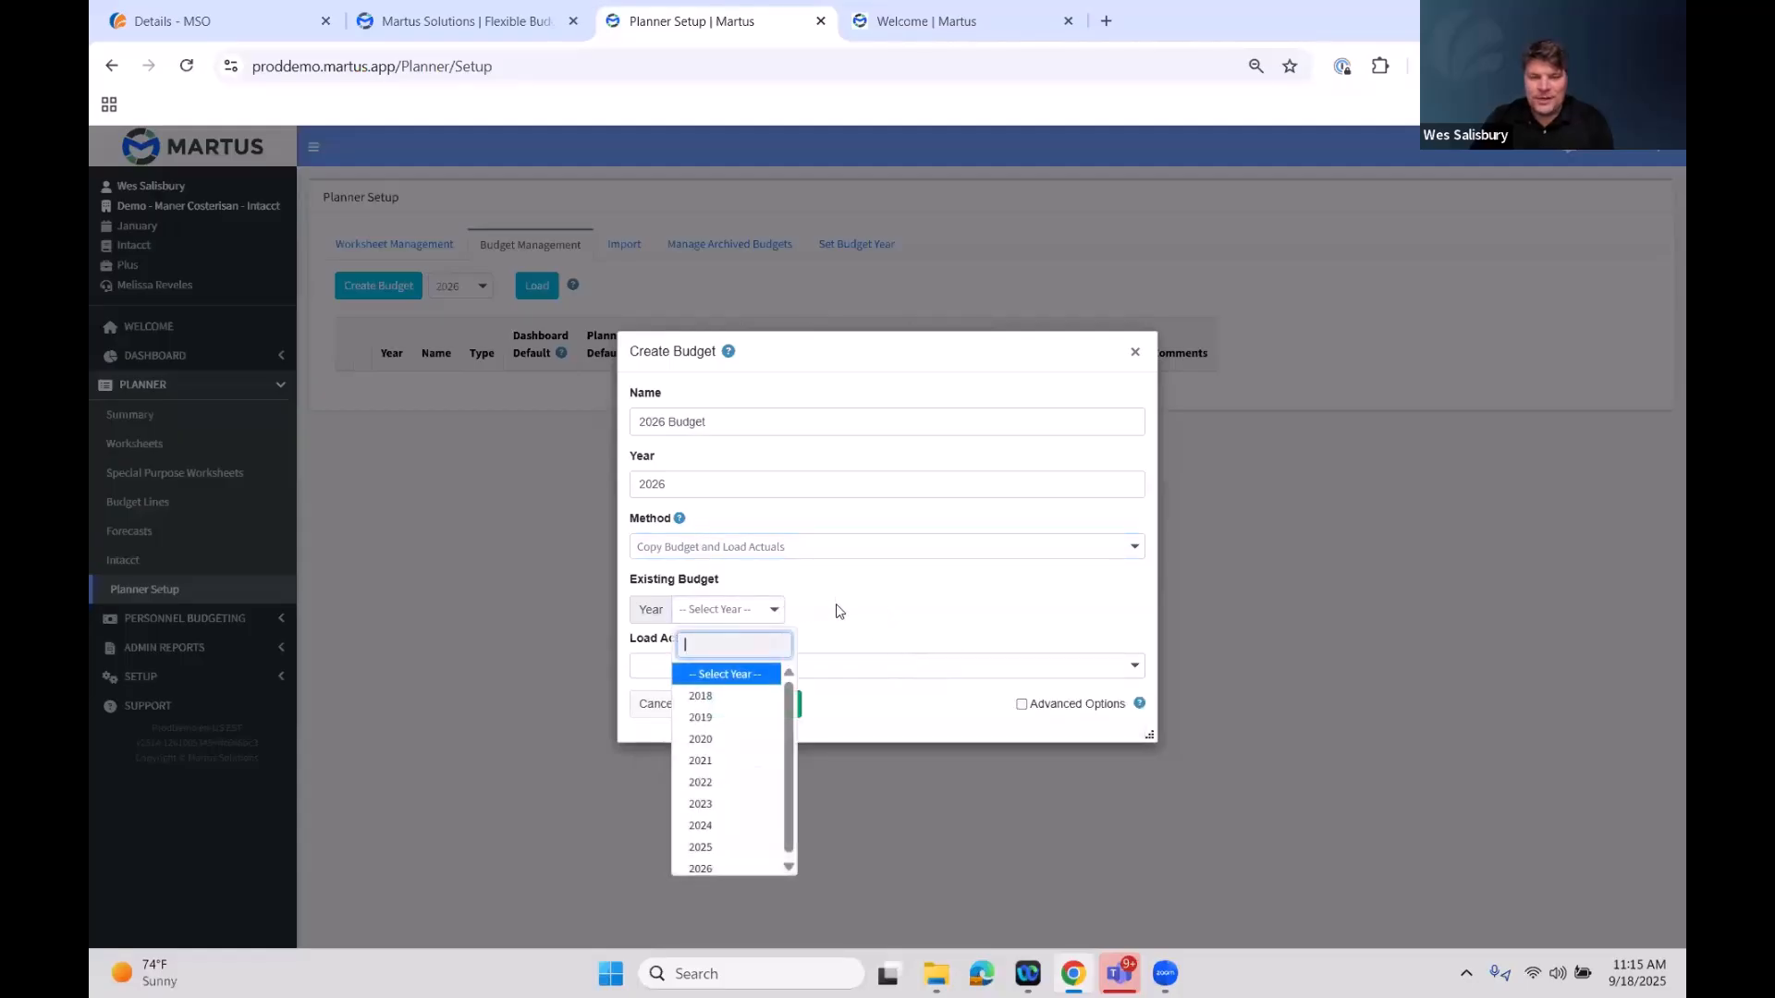
pyautogui.click(793, 555)
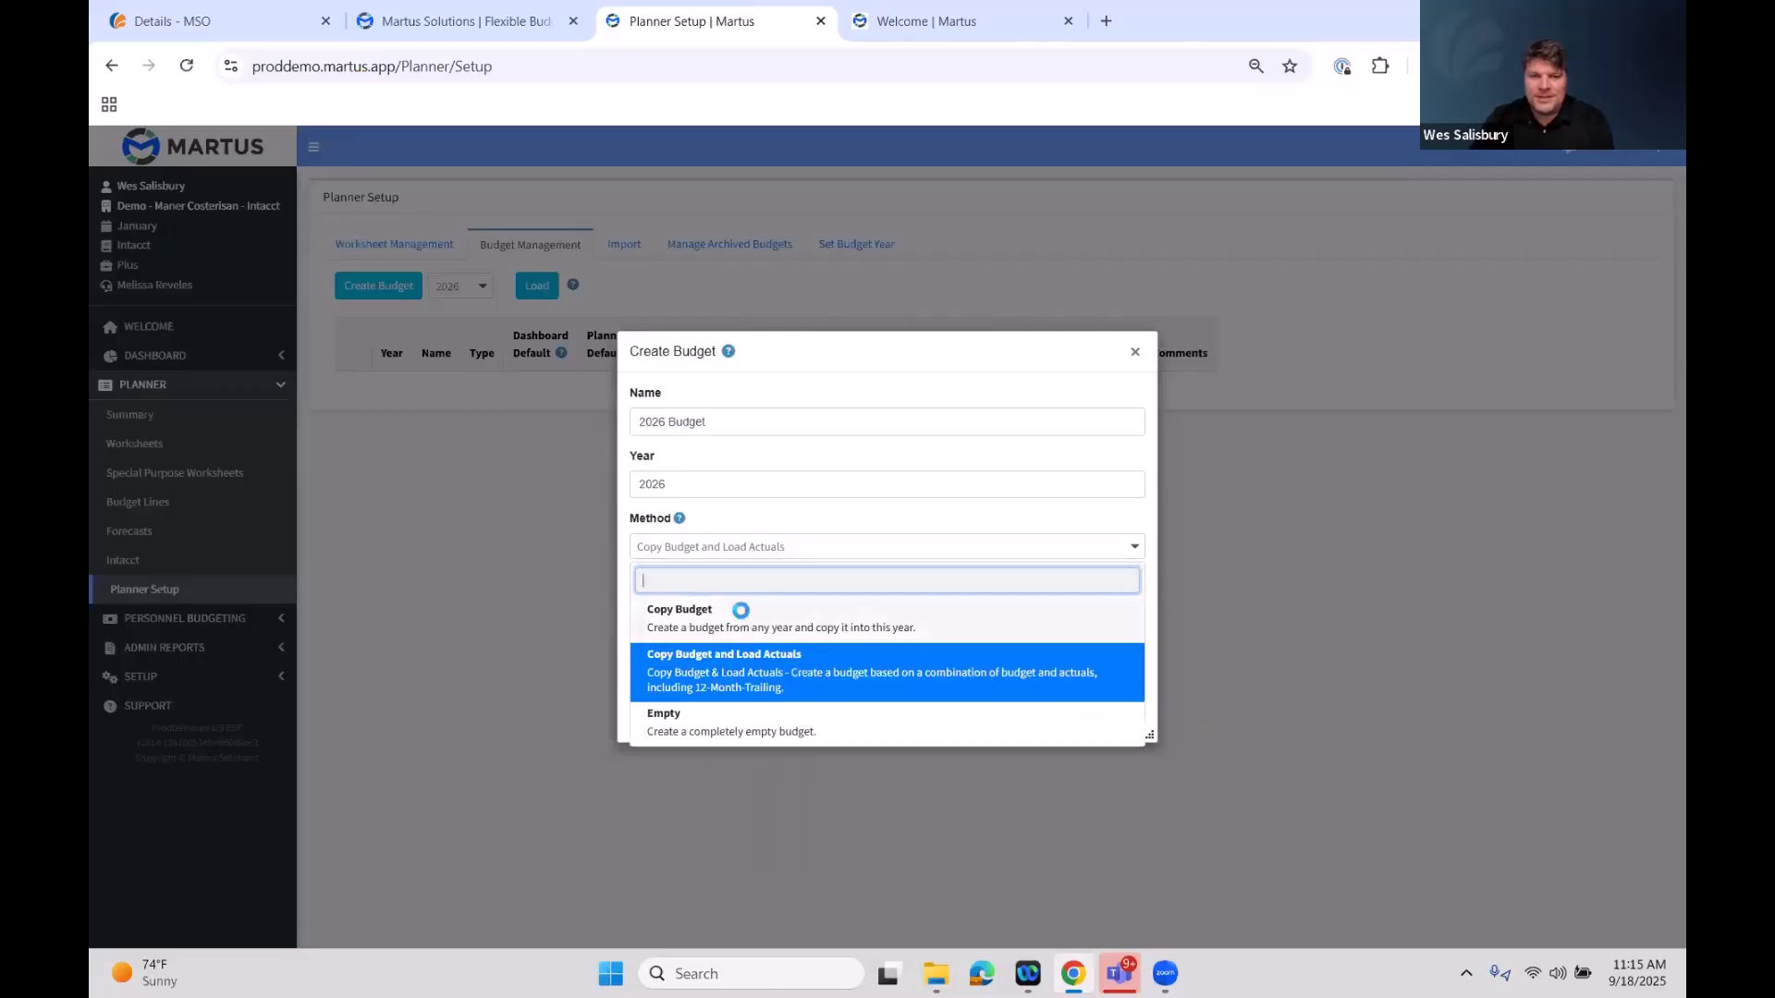
pyautogui.click(730, 615)
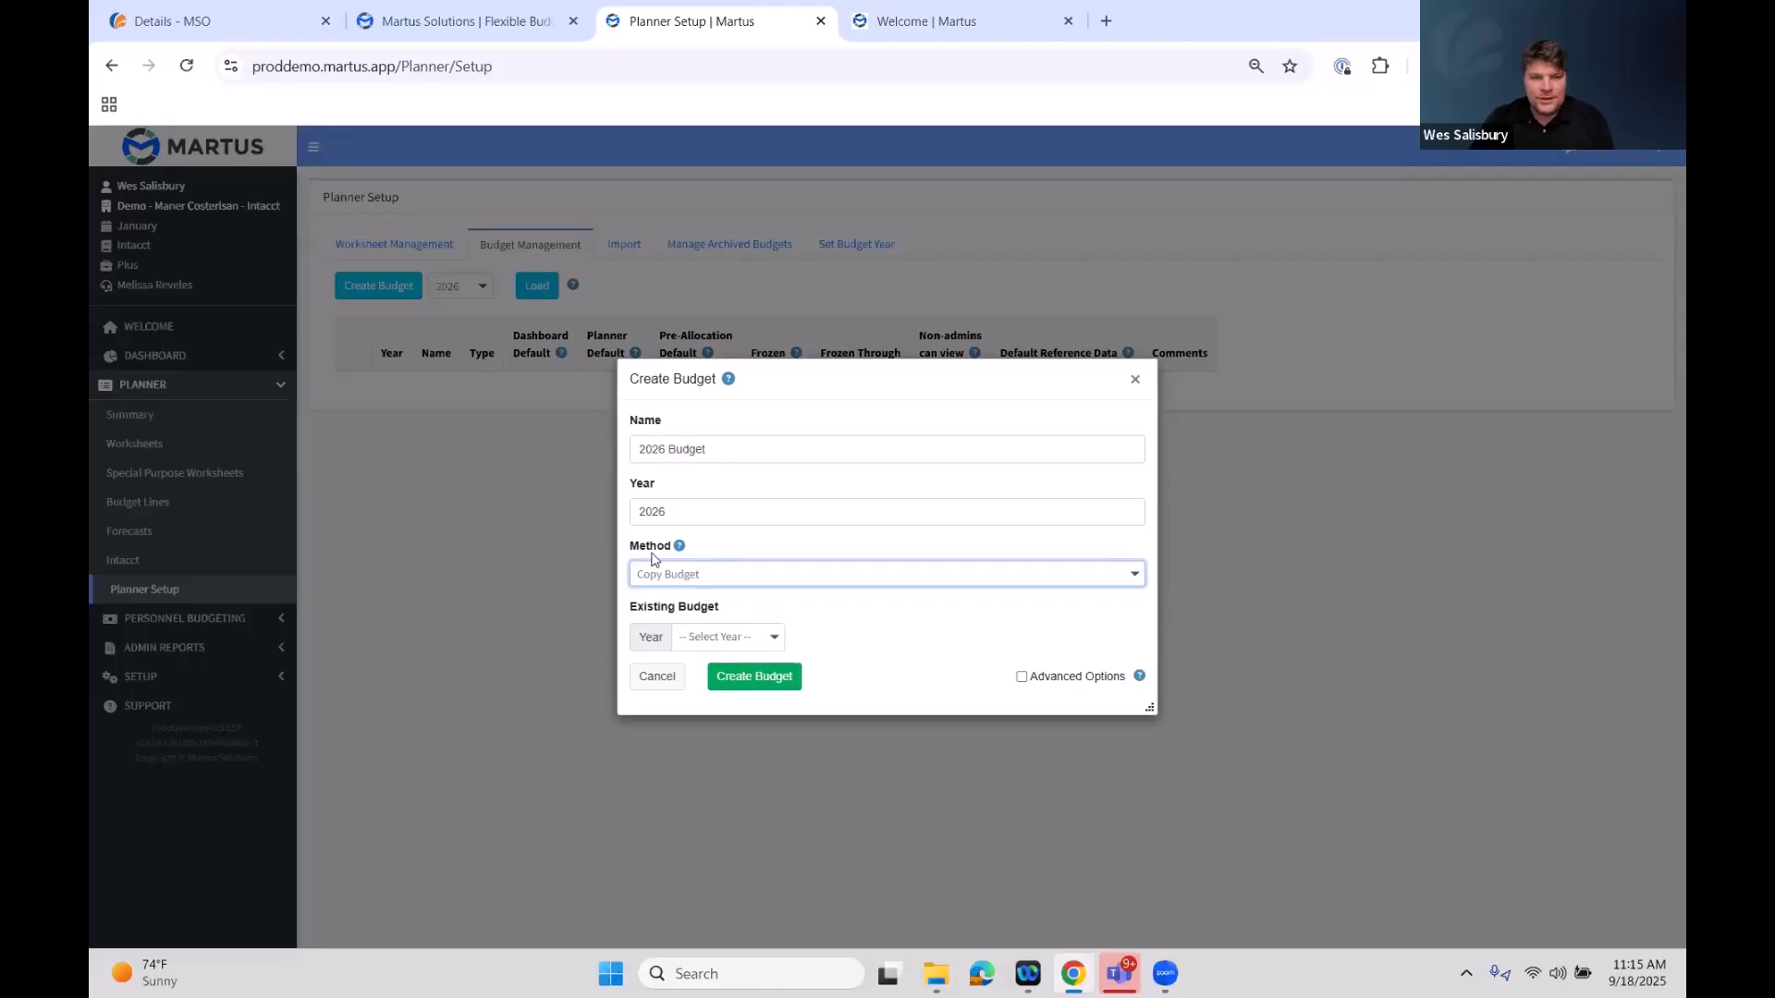
# Choose the 2025 Brand New 2025 Budget [Dashboard] as the existing budget to copy from
pyautogui.click(733, 644)
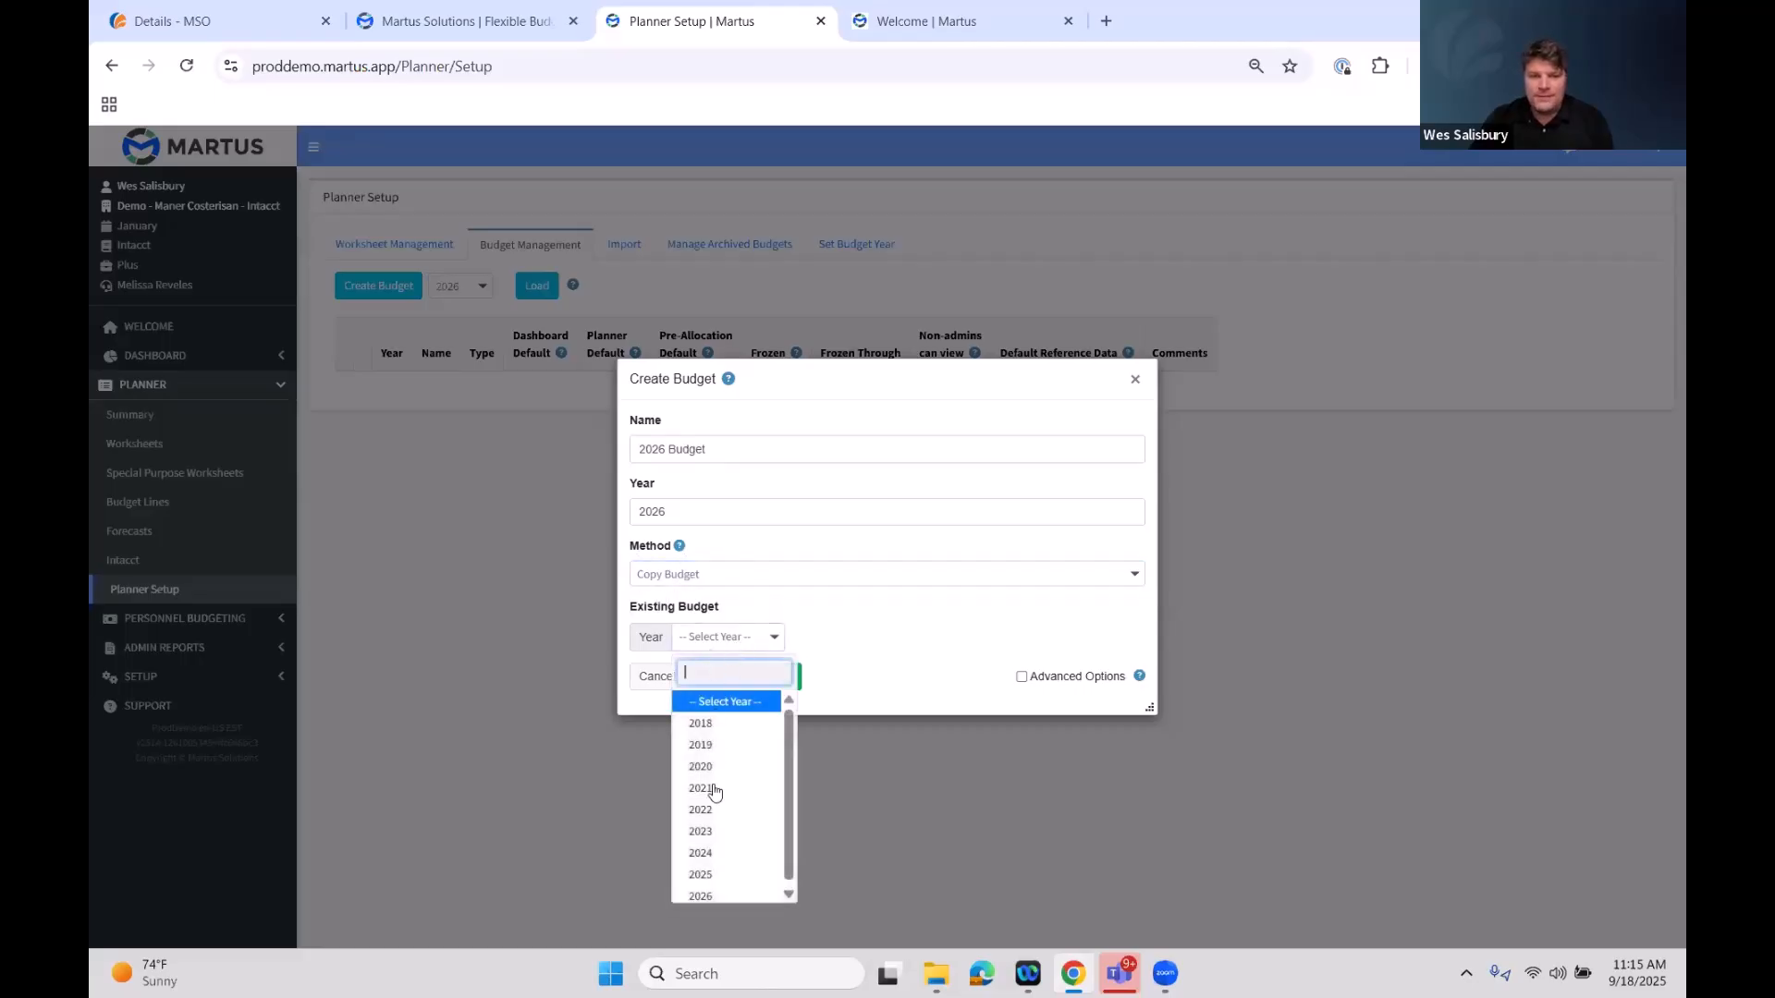
pyautogui.click(733, 875)
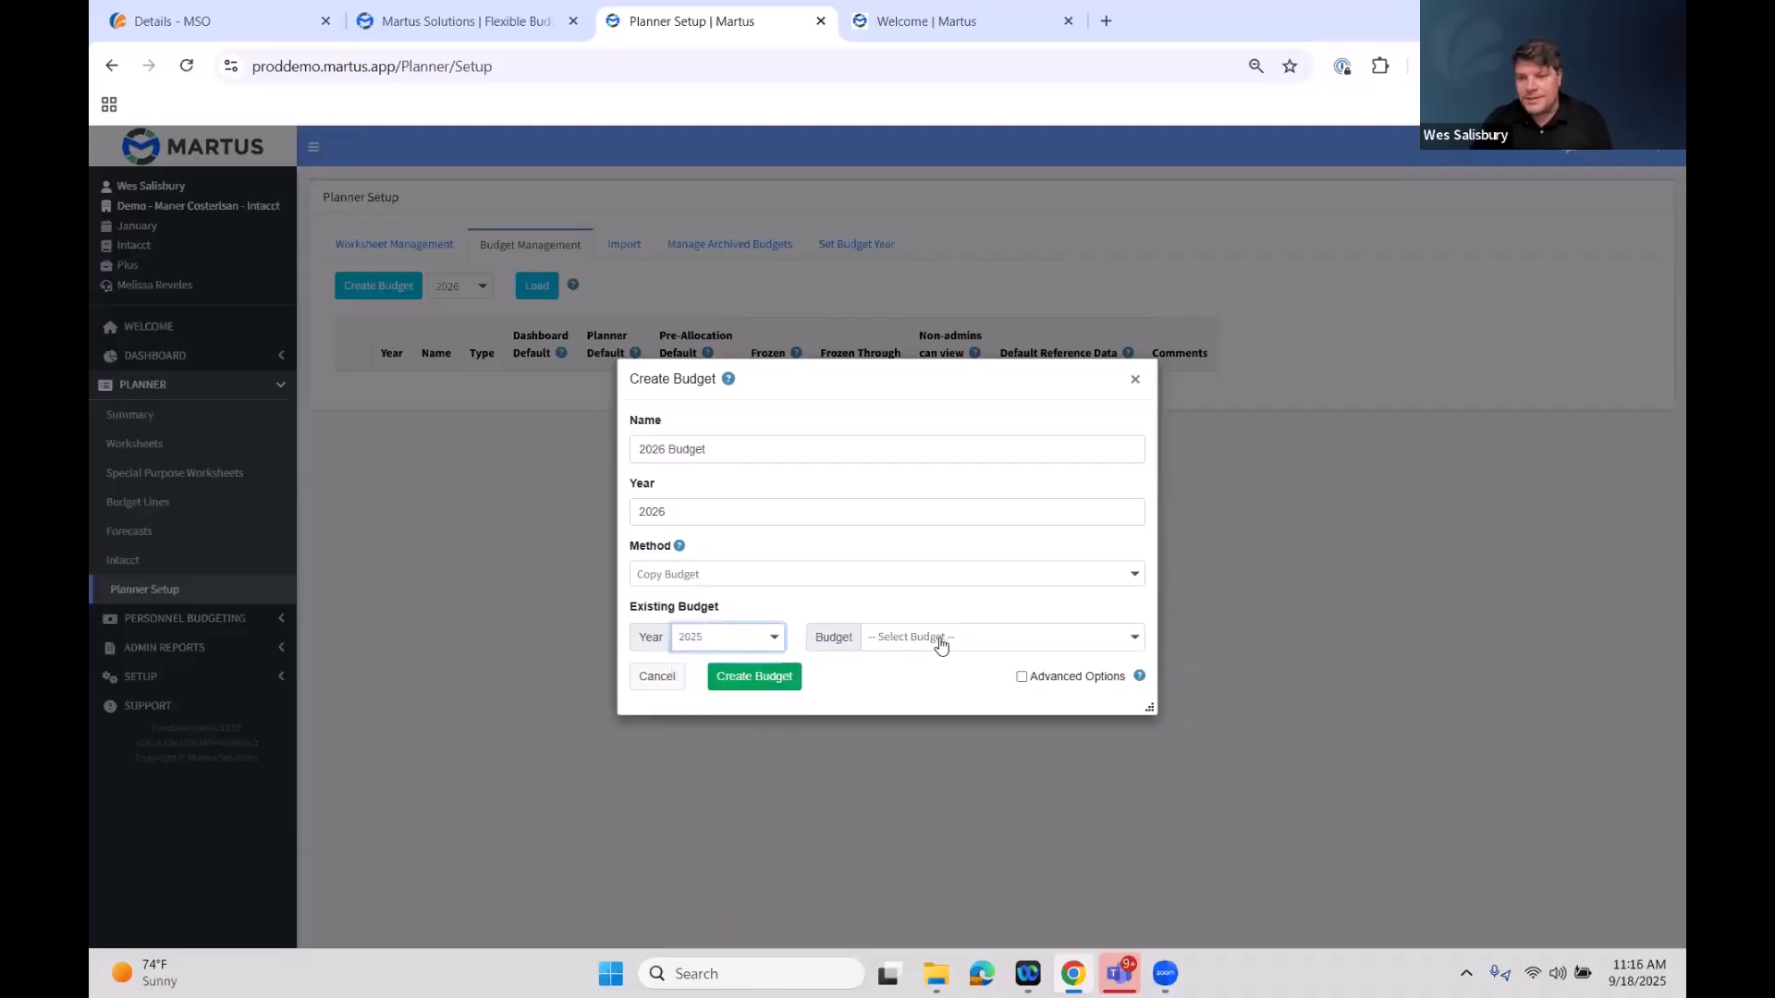
pyautogui.click(941, 642)
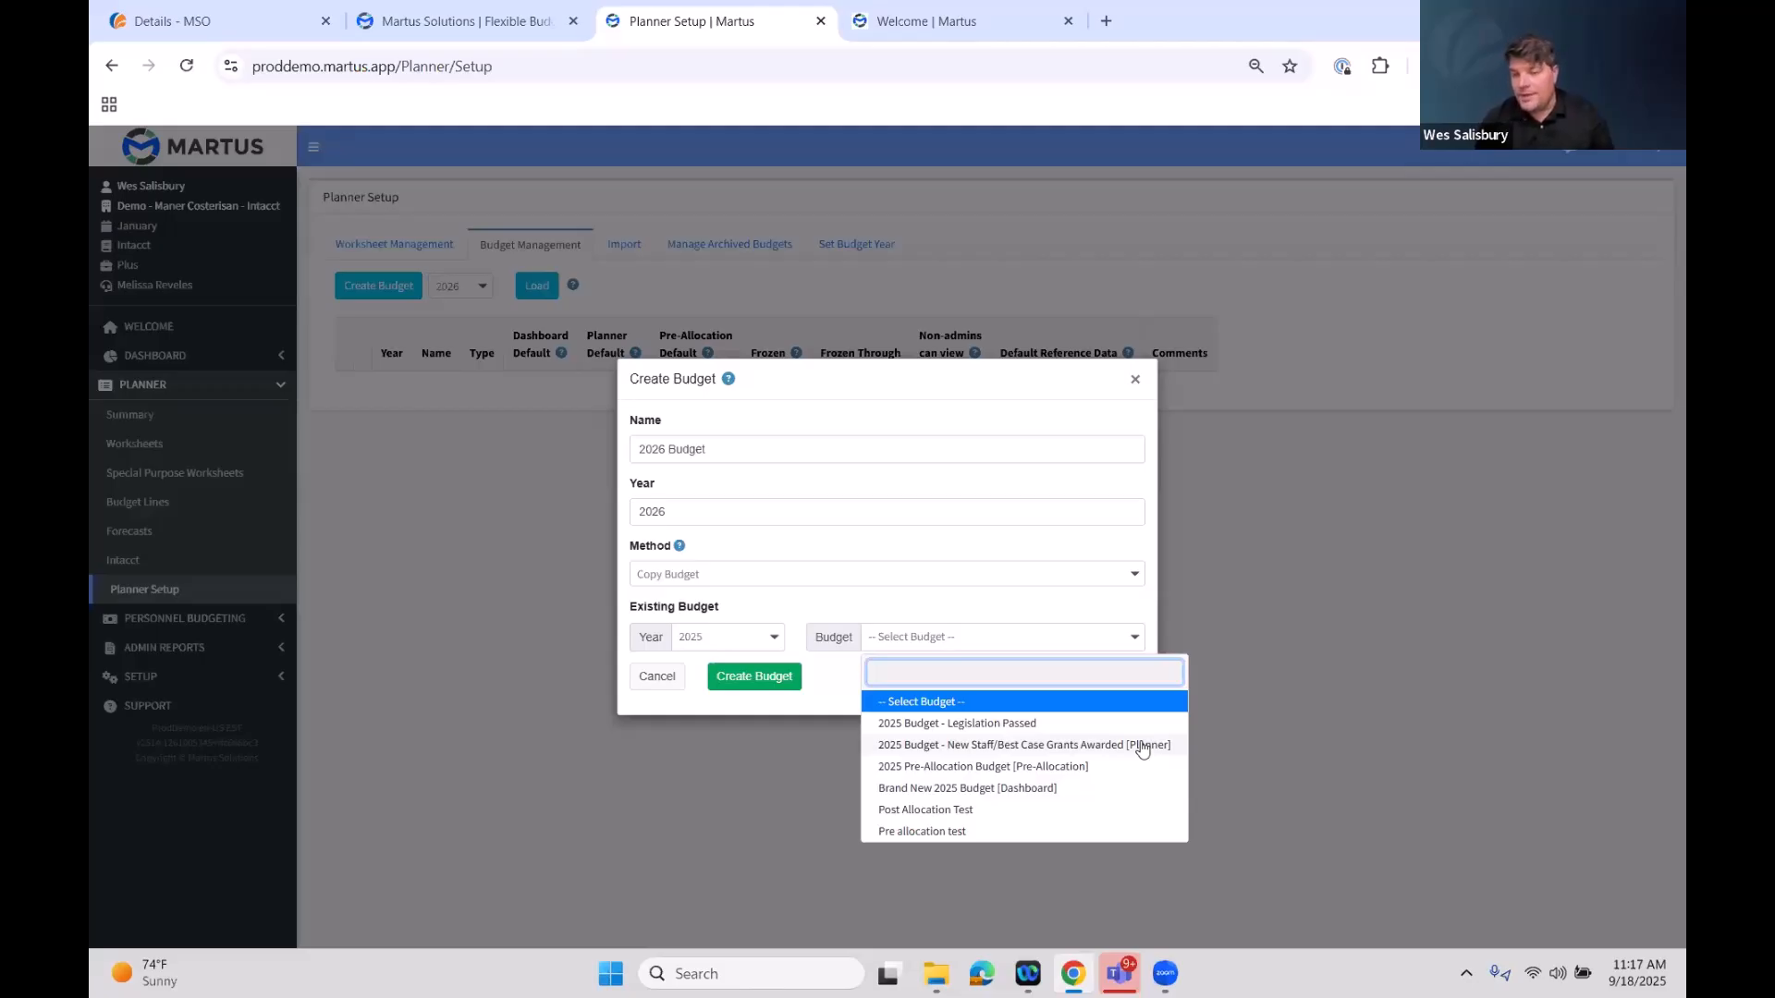
pyautogui.click(1095, 787)
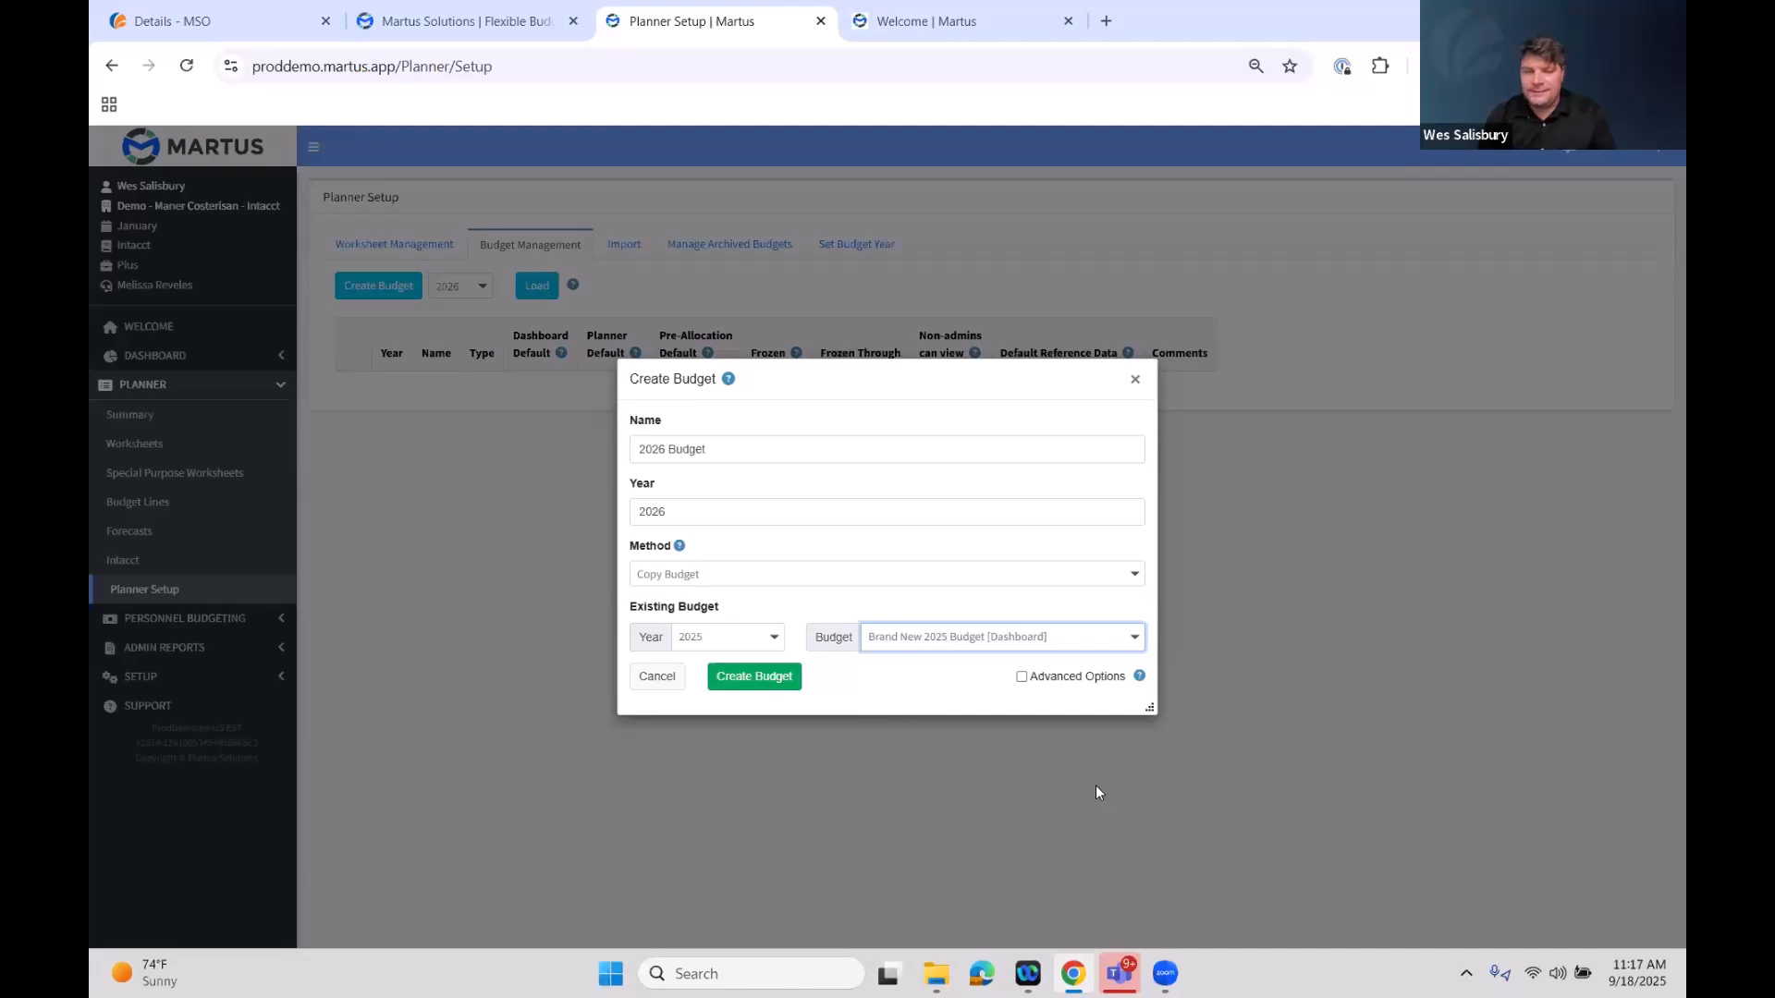
# Enable Advanced Options, keep every copy option including line notes selected, and create the budget
pyautogui.click(1023, 677)
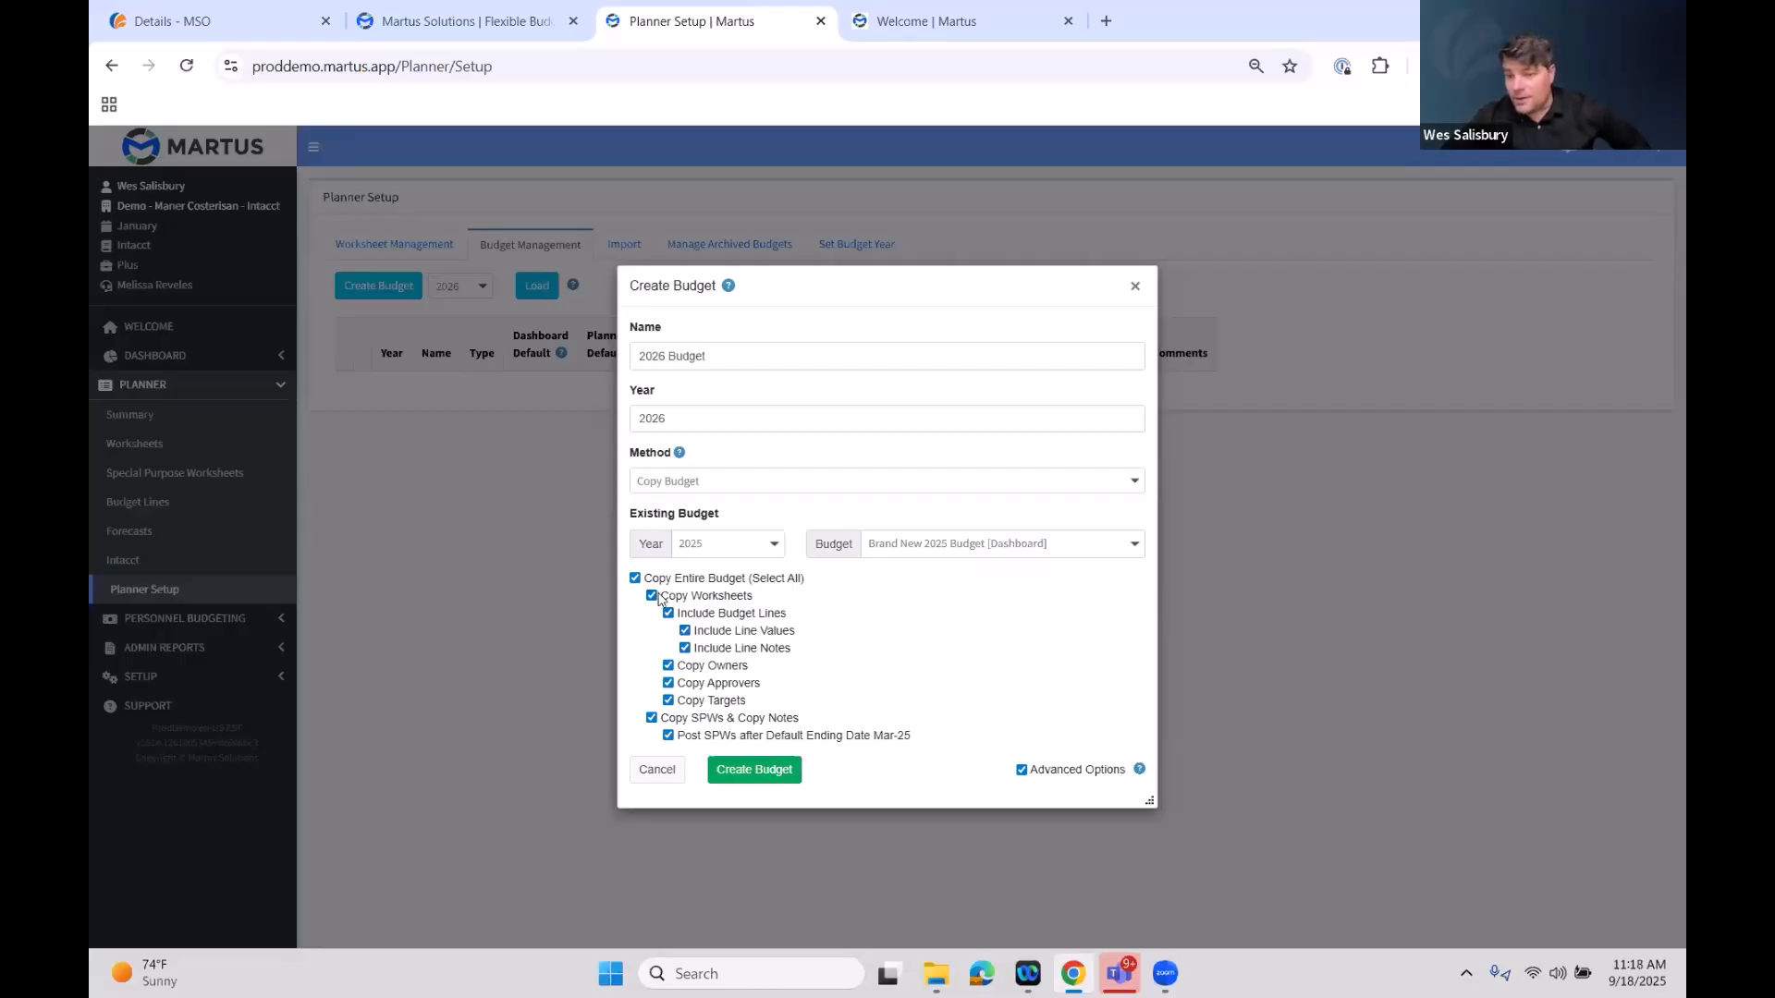
pyautogui.click(686, 649)
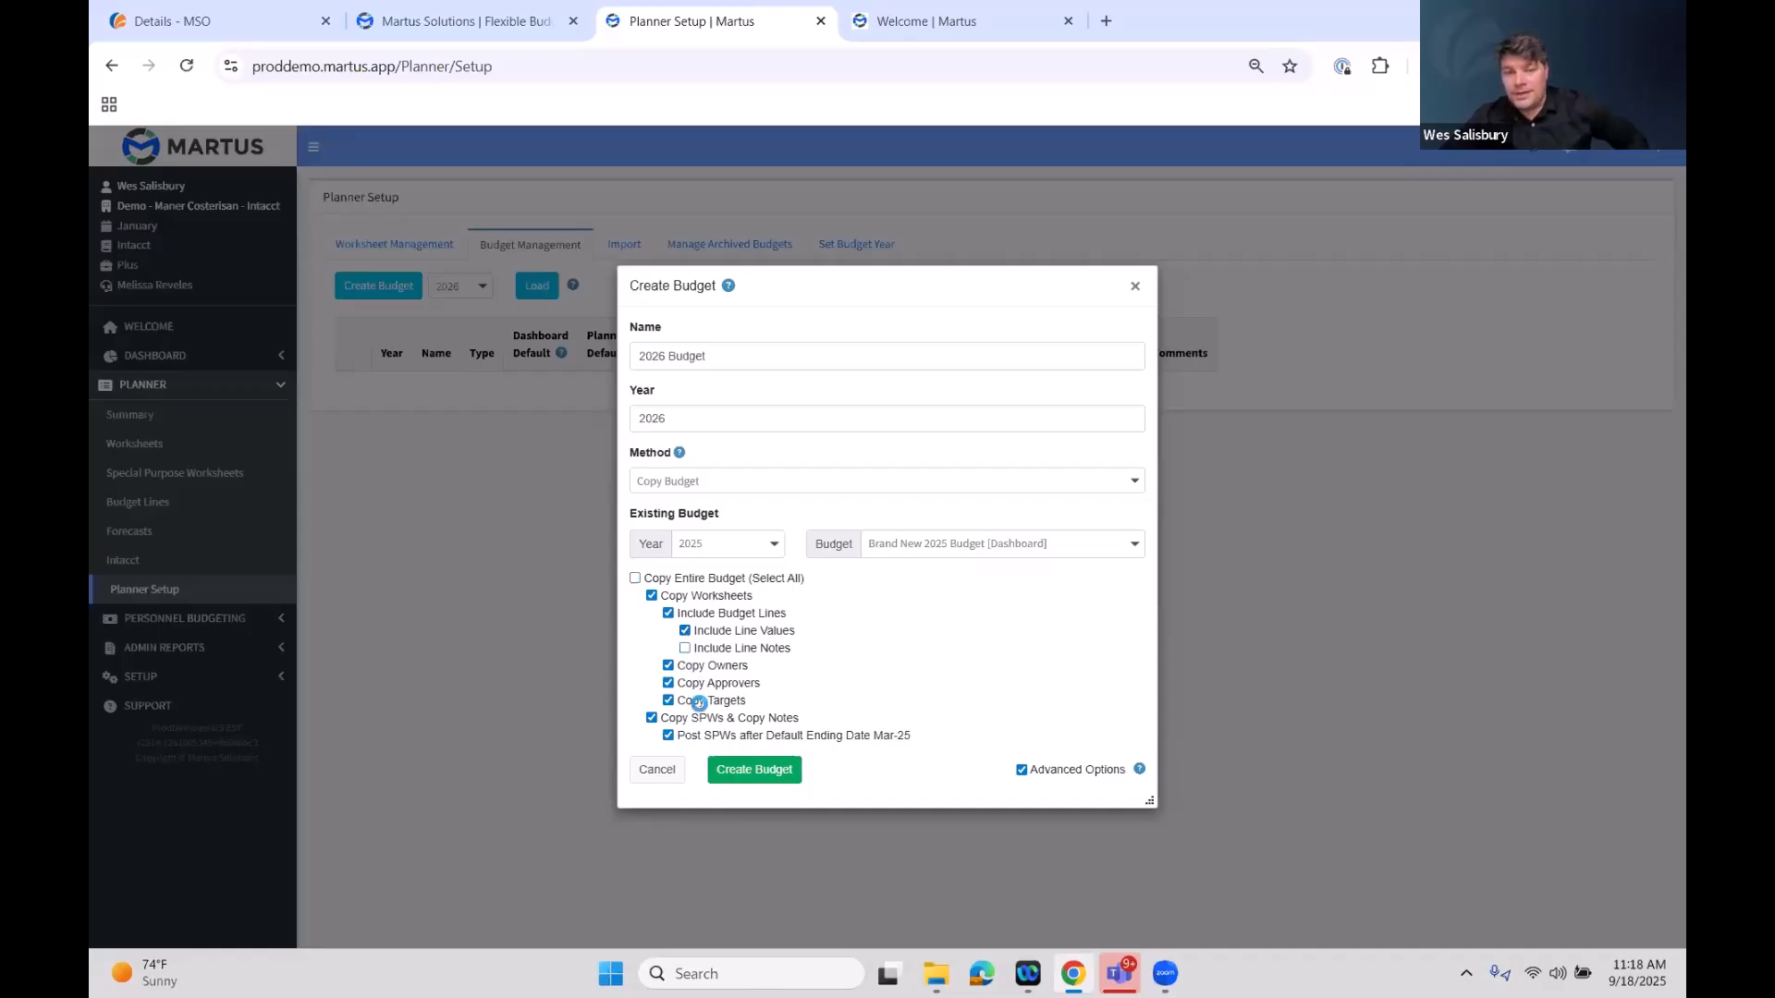
pyautogui.click(685, 649)
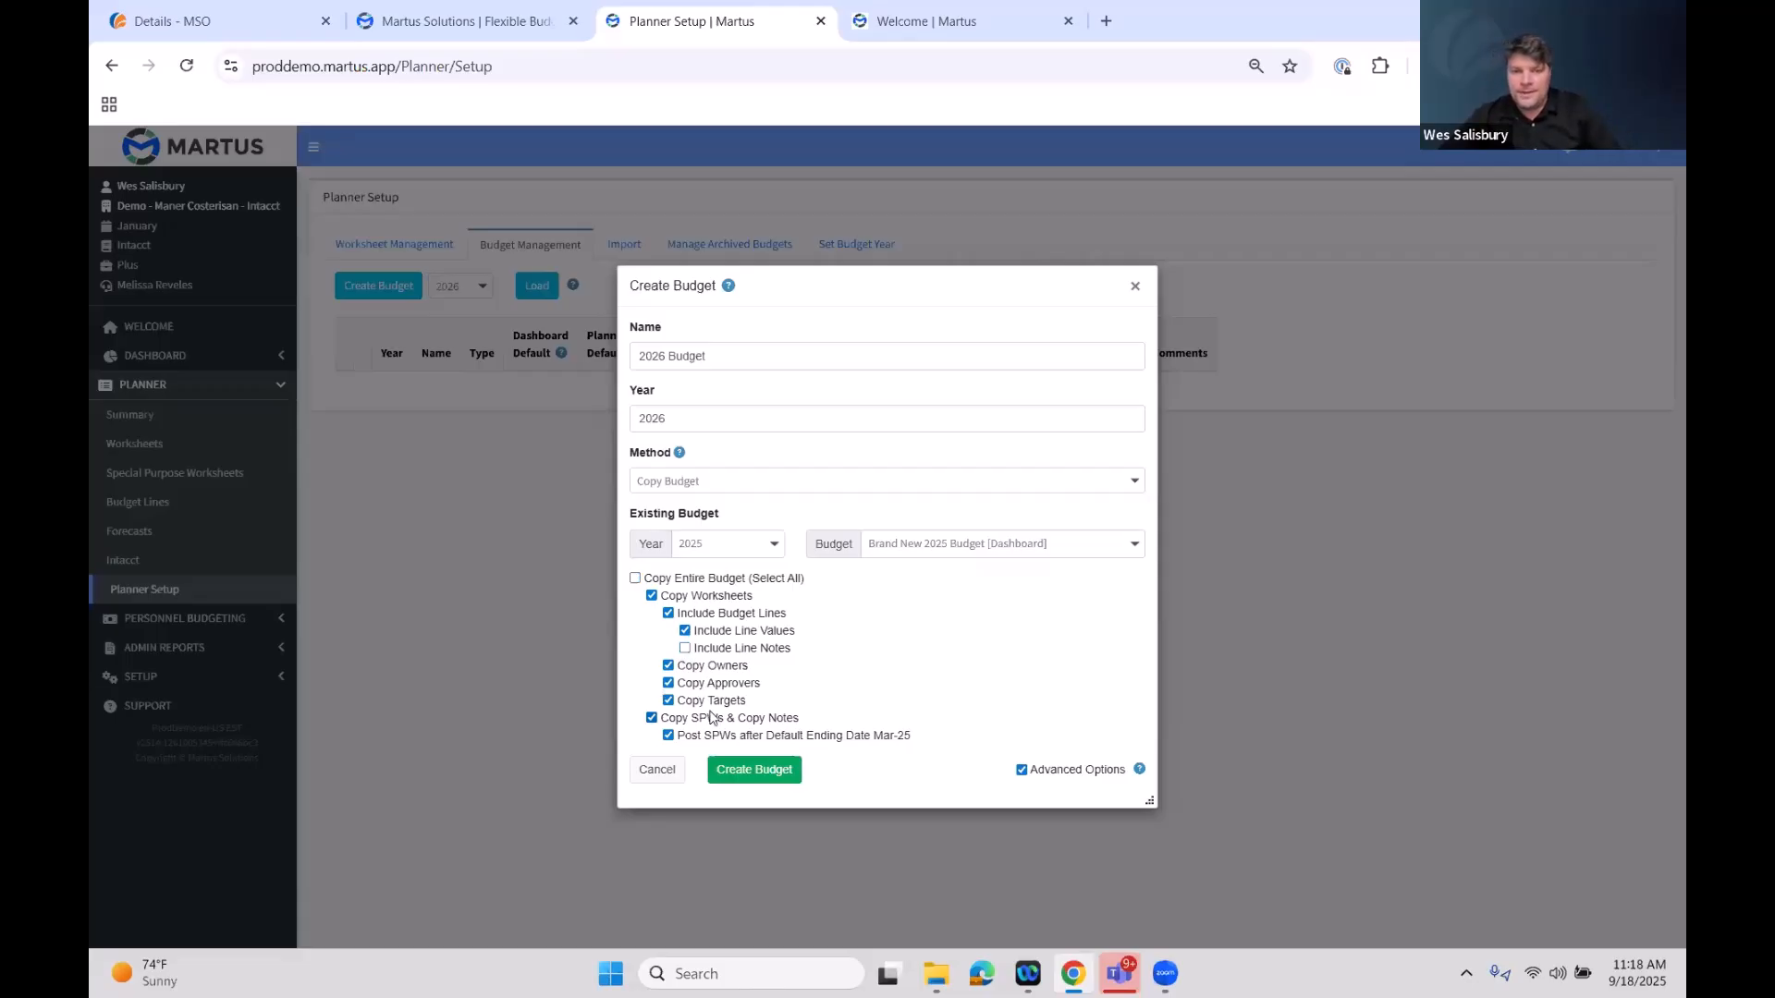
pyautogui.click(685, 648)
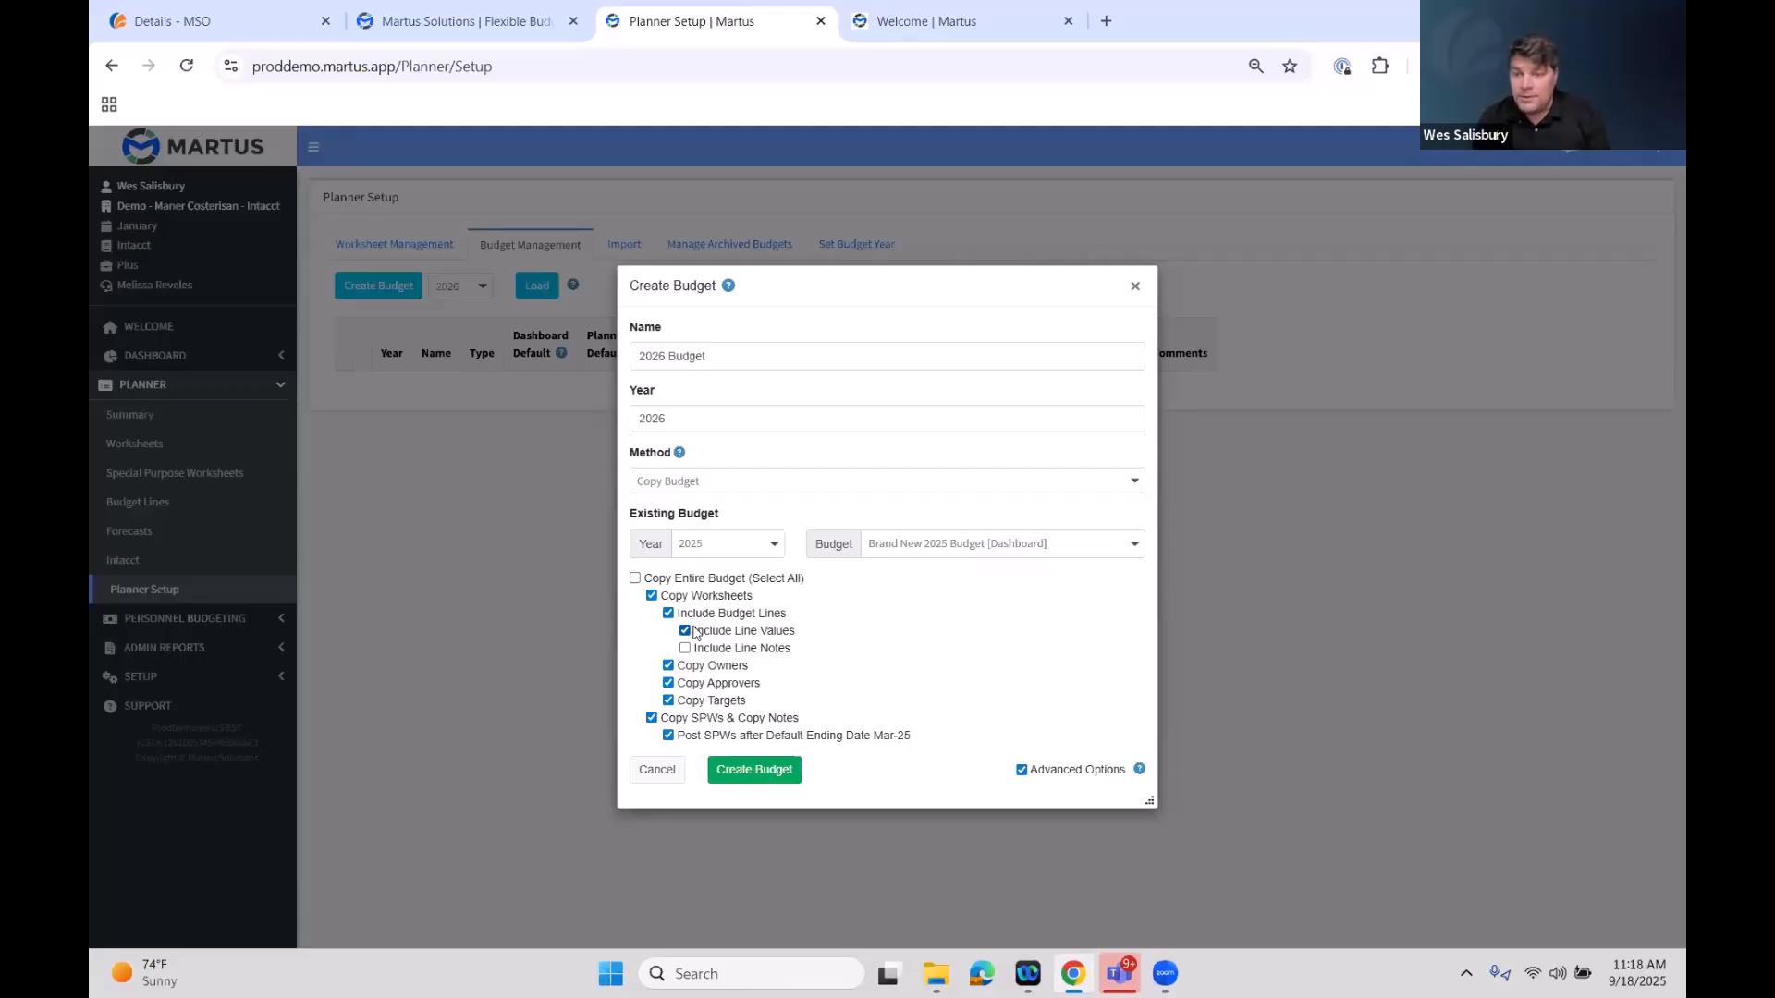
pyautogui.click(685, 648)
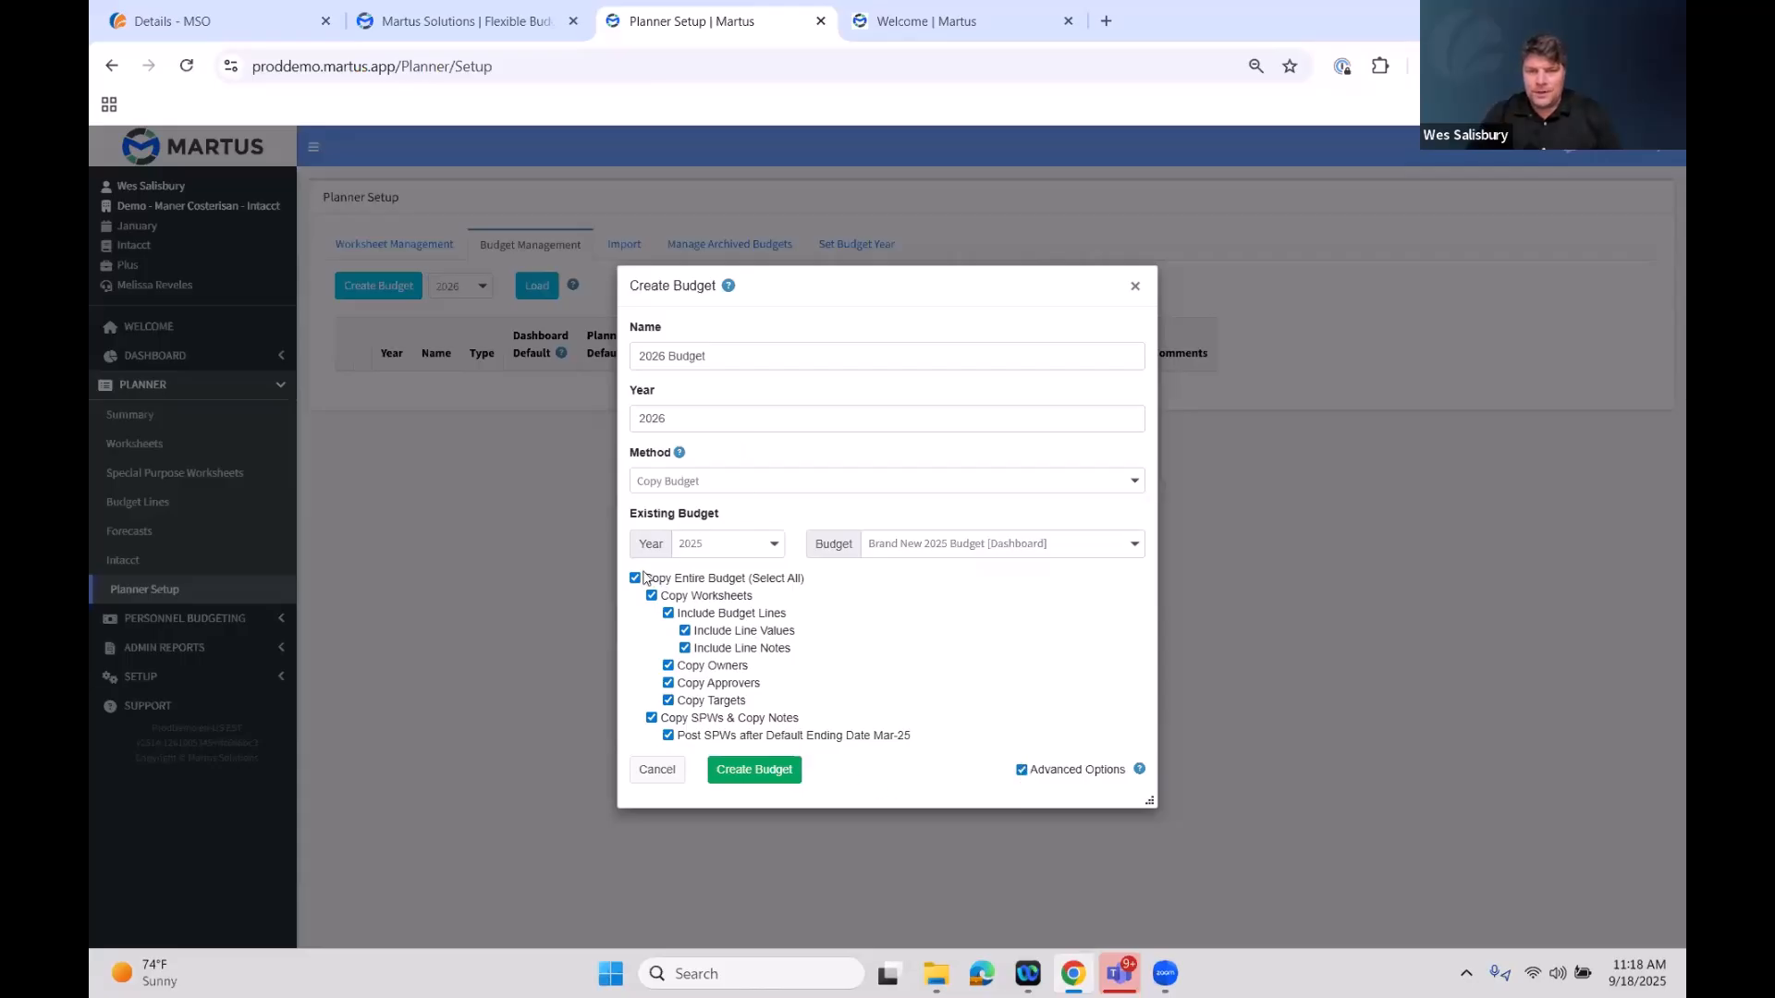
pyautogui.click(784, 770)
pyautogui.click(982, 196)
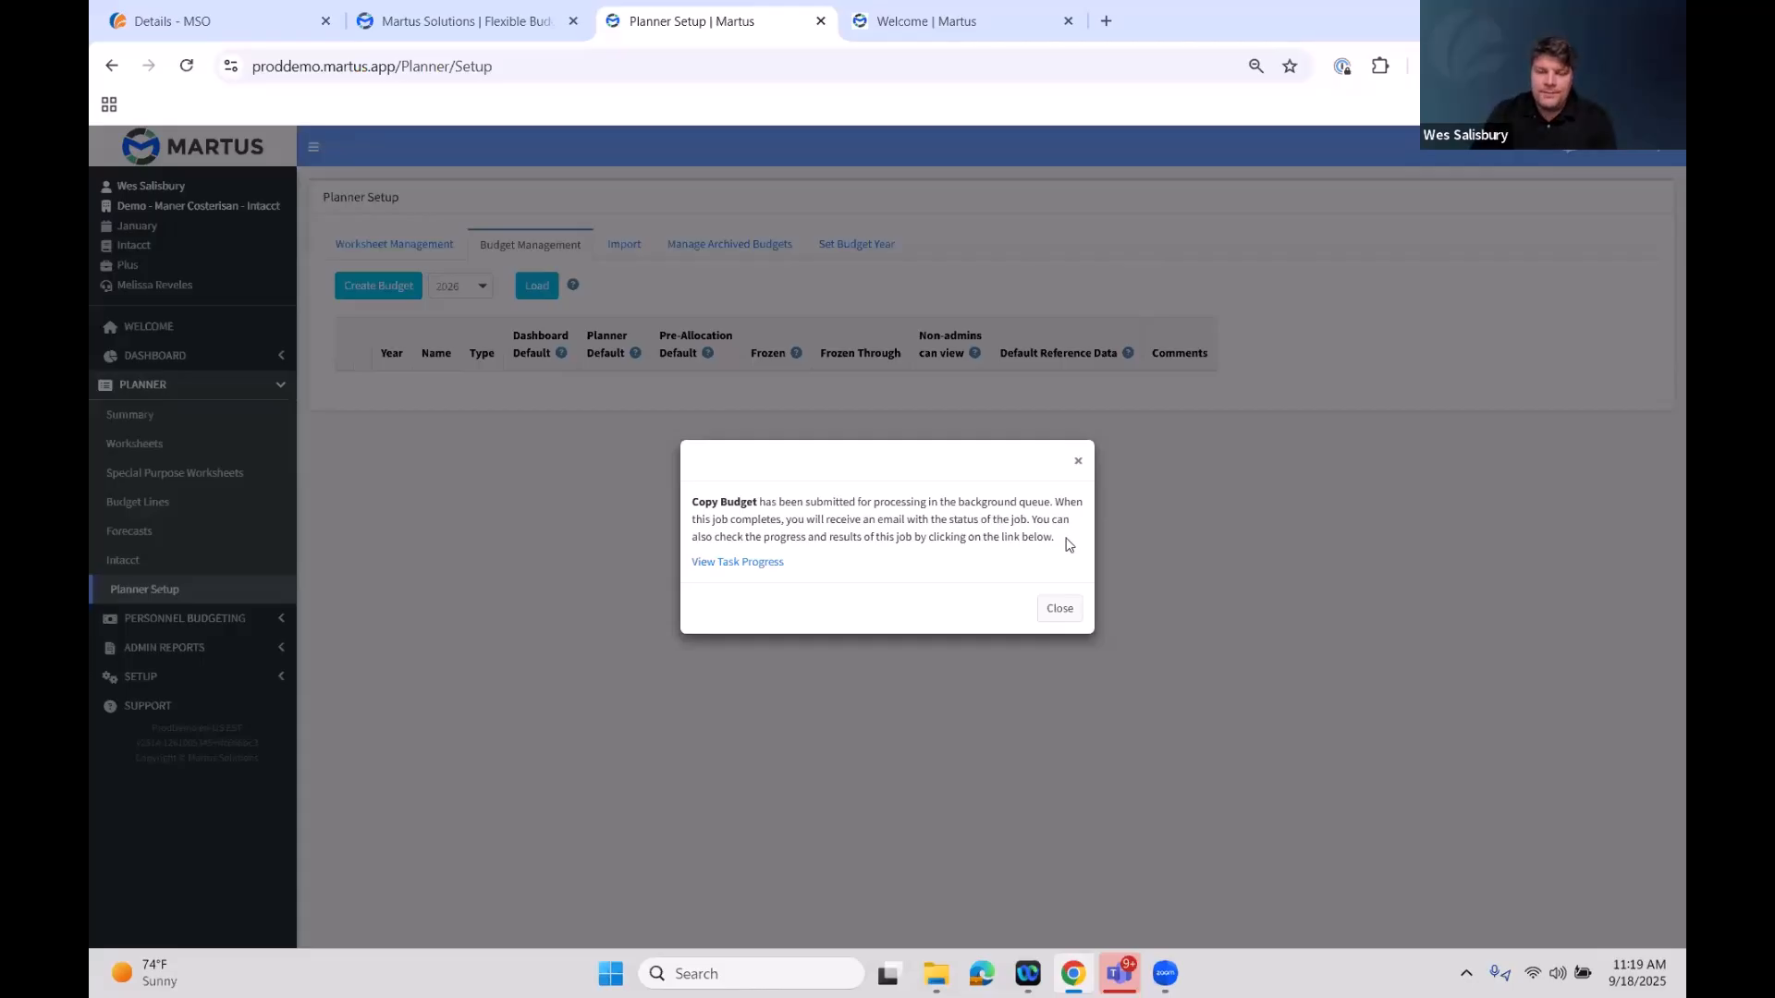
# Open the task progress and review the copy task's entry in the updater queue
pyautogui.click(740, 562)
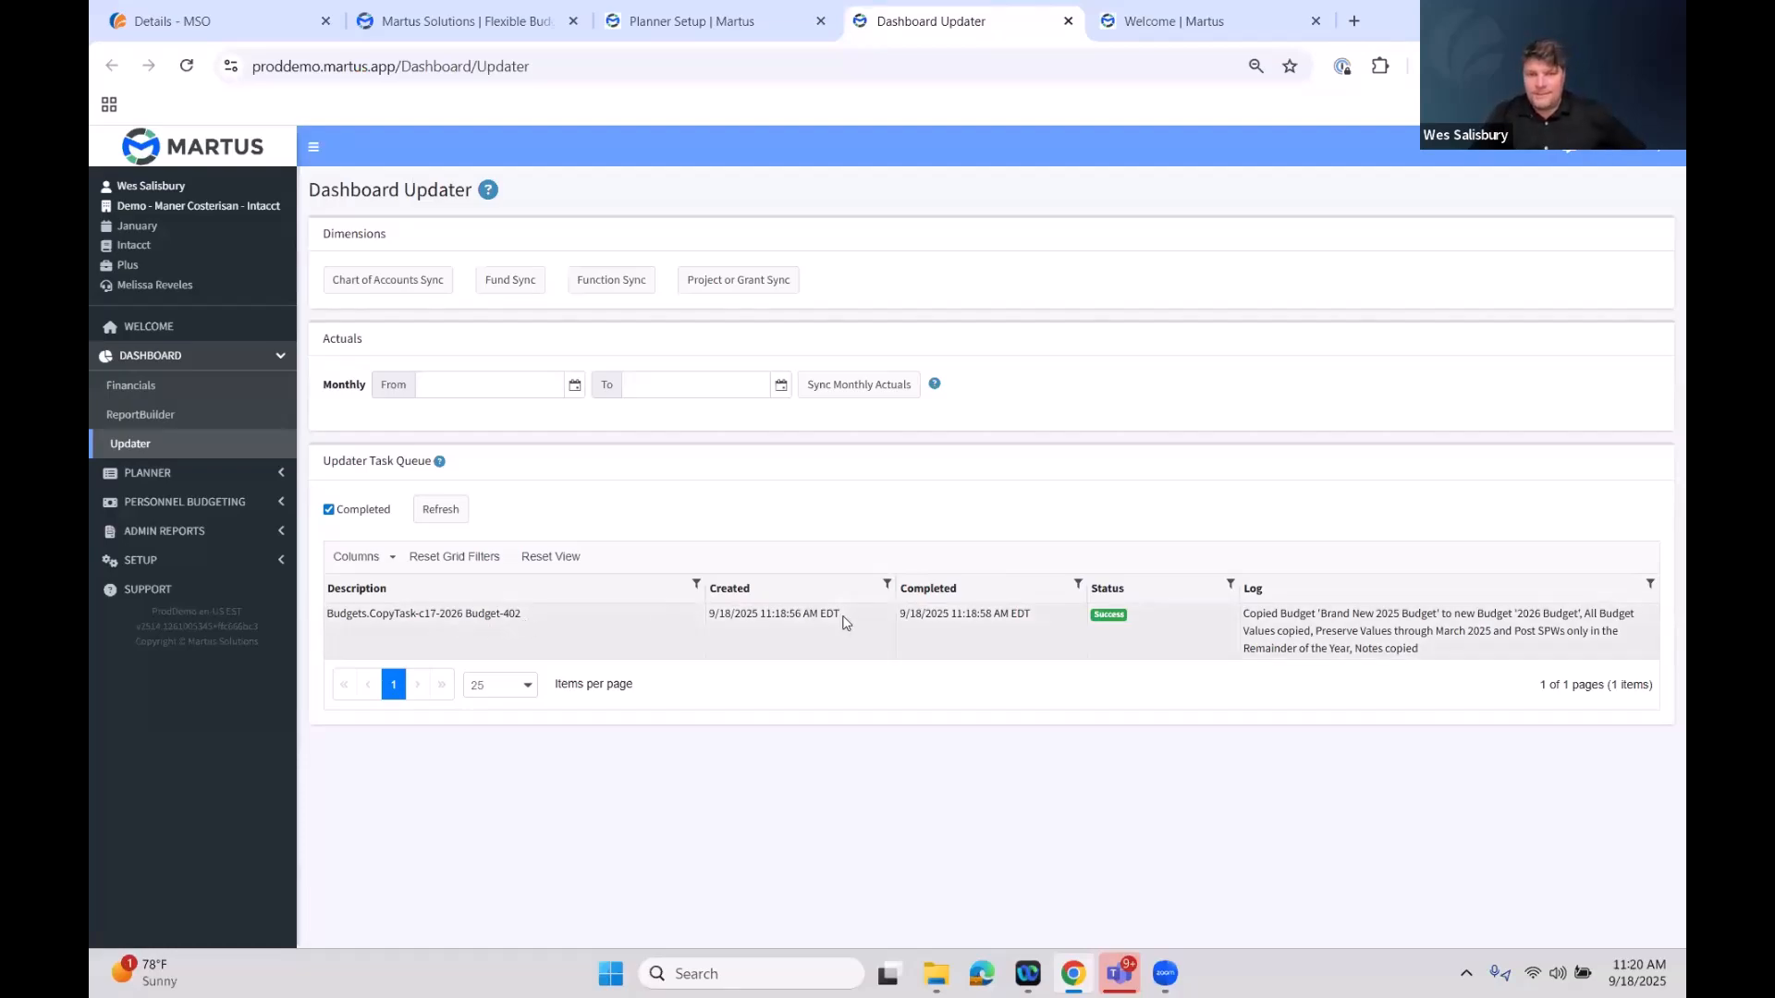
pyautogui.moveTo(843, 622); pyautogui.dragTo(708, 615)
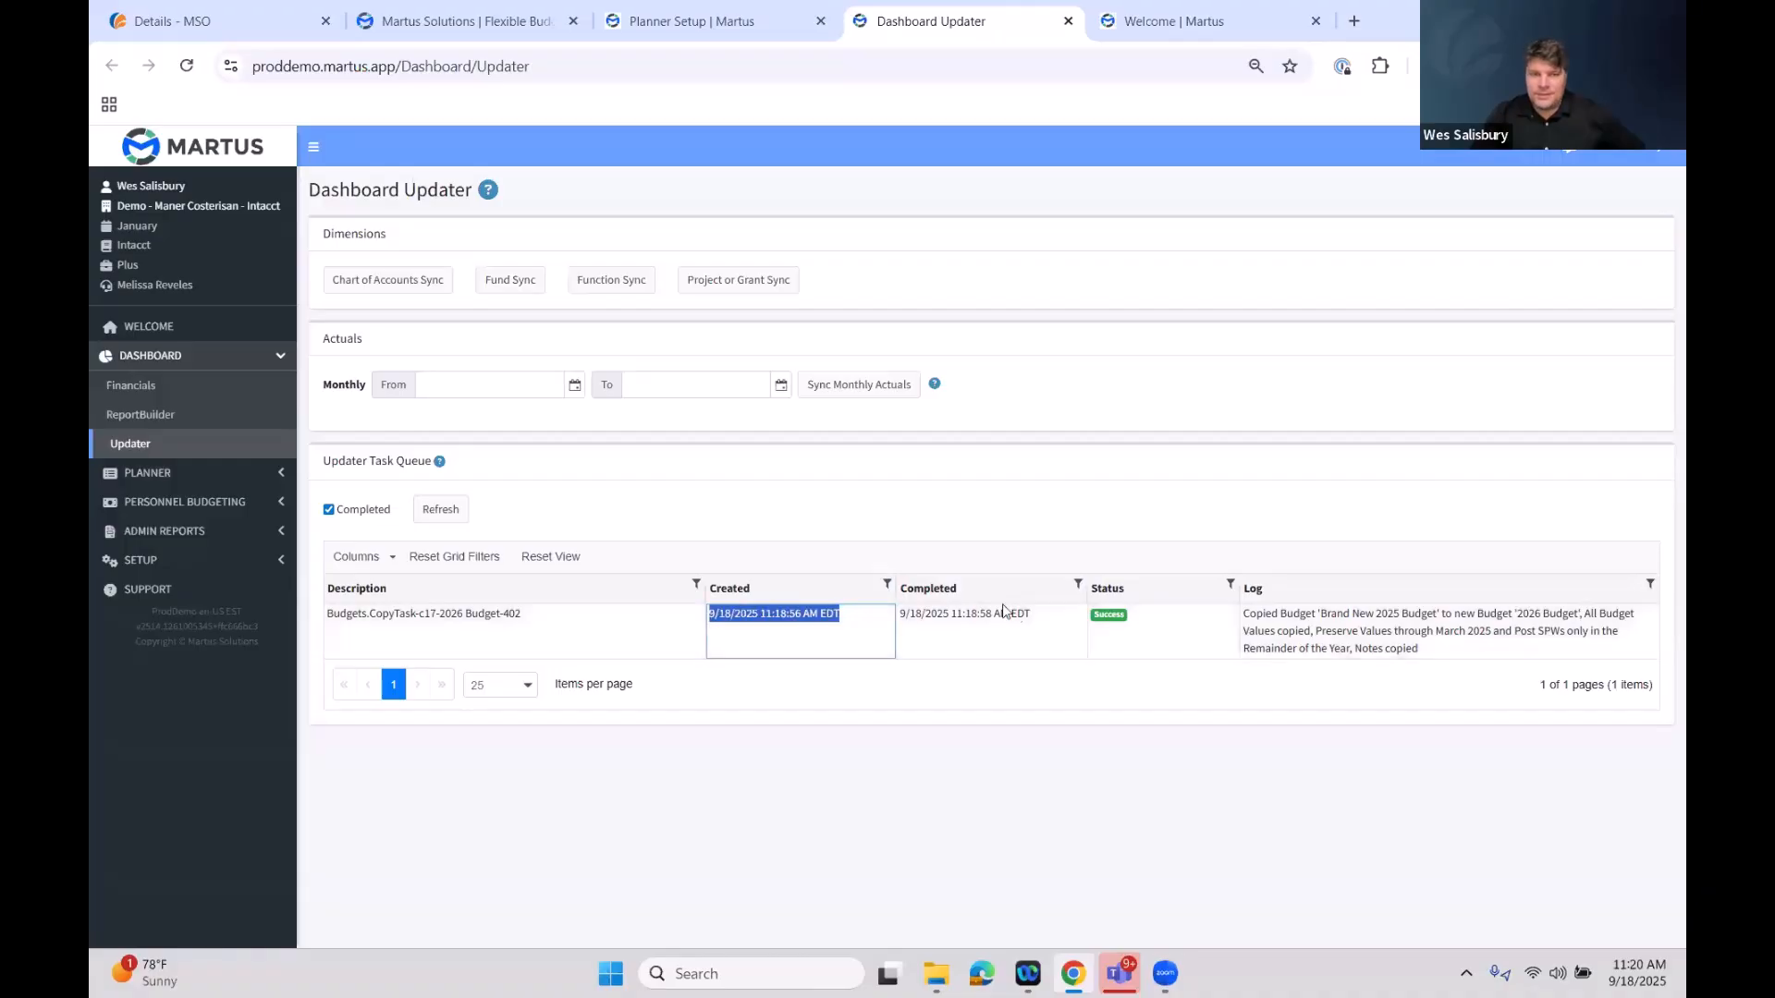
pyautogui.click(978, 637)
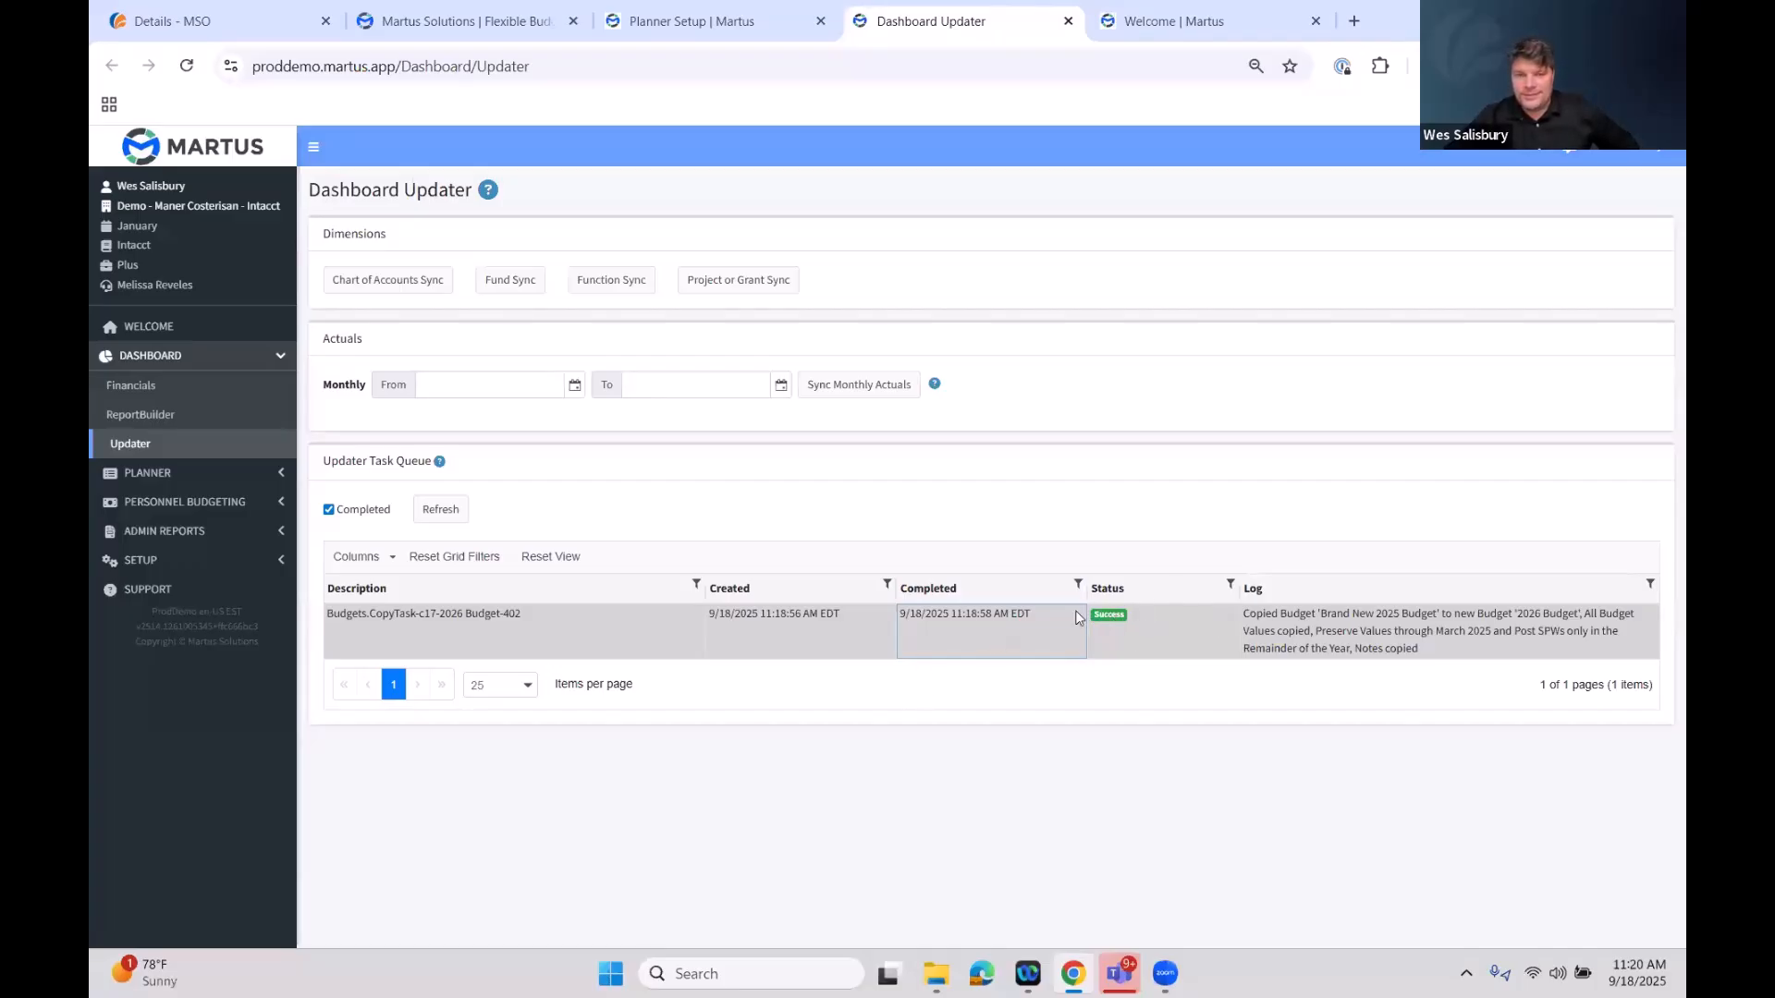
# Go back to Planner Setup and reload the 2026 budget list to view the new budget
pyautogui.click(193, 481)
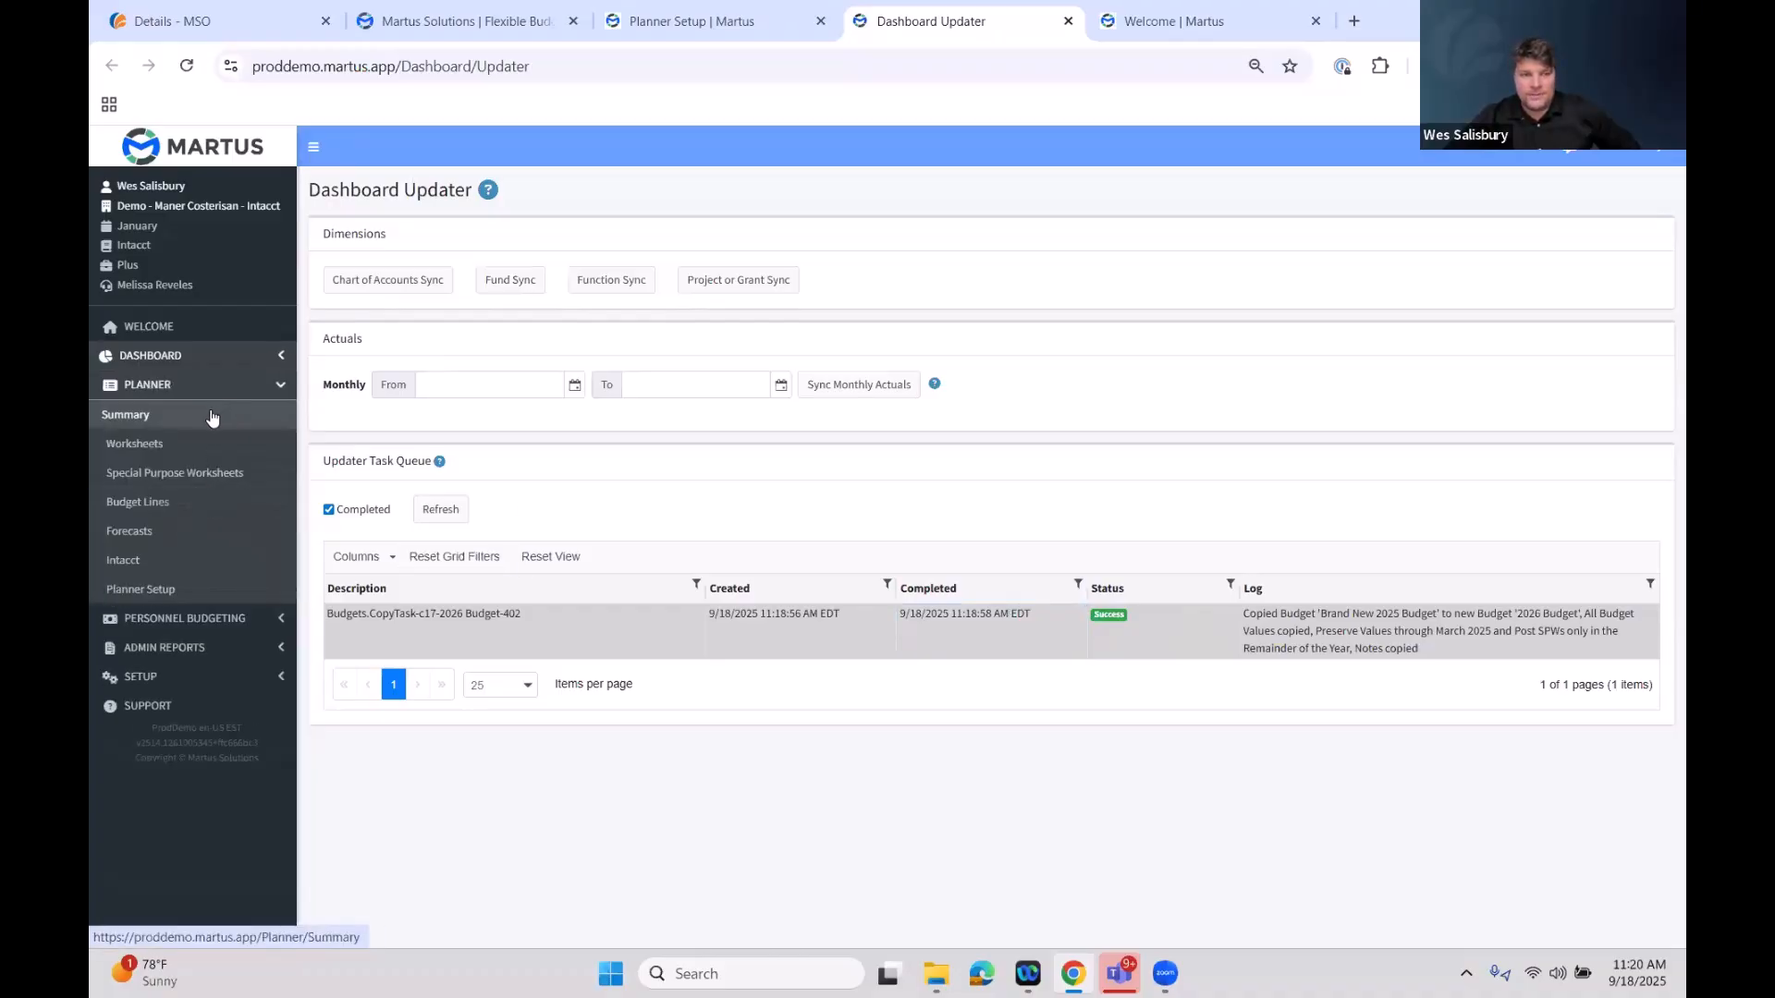
pyautogui.click(191, 599)
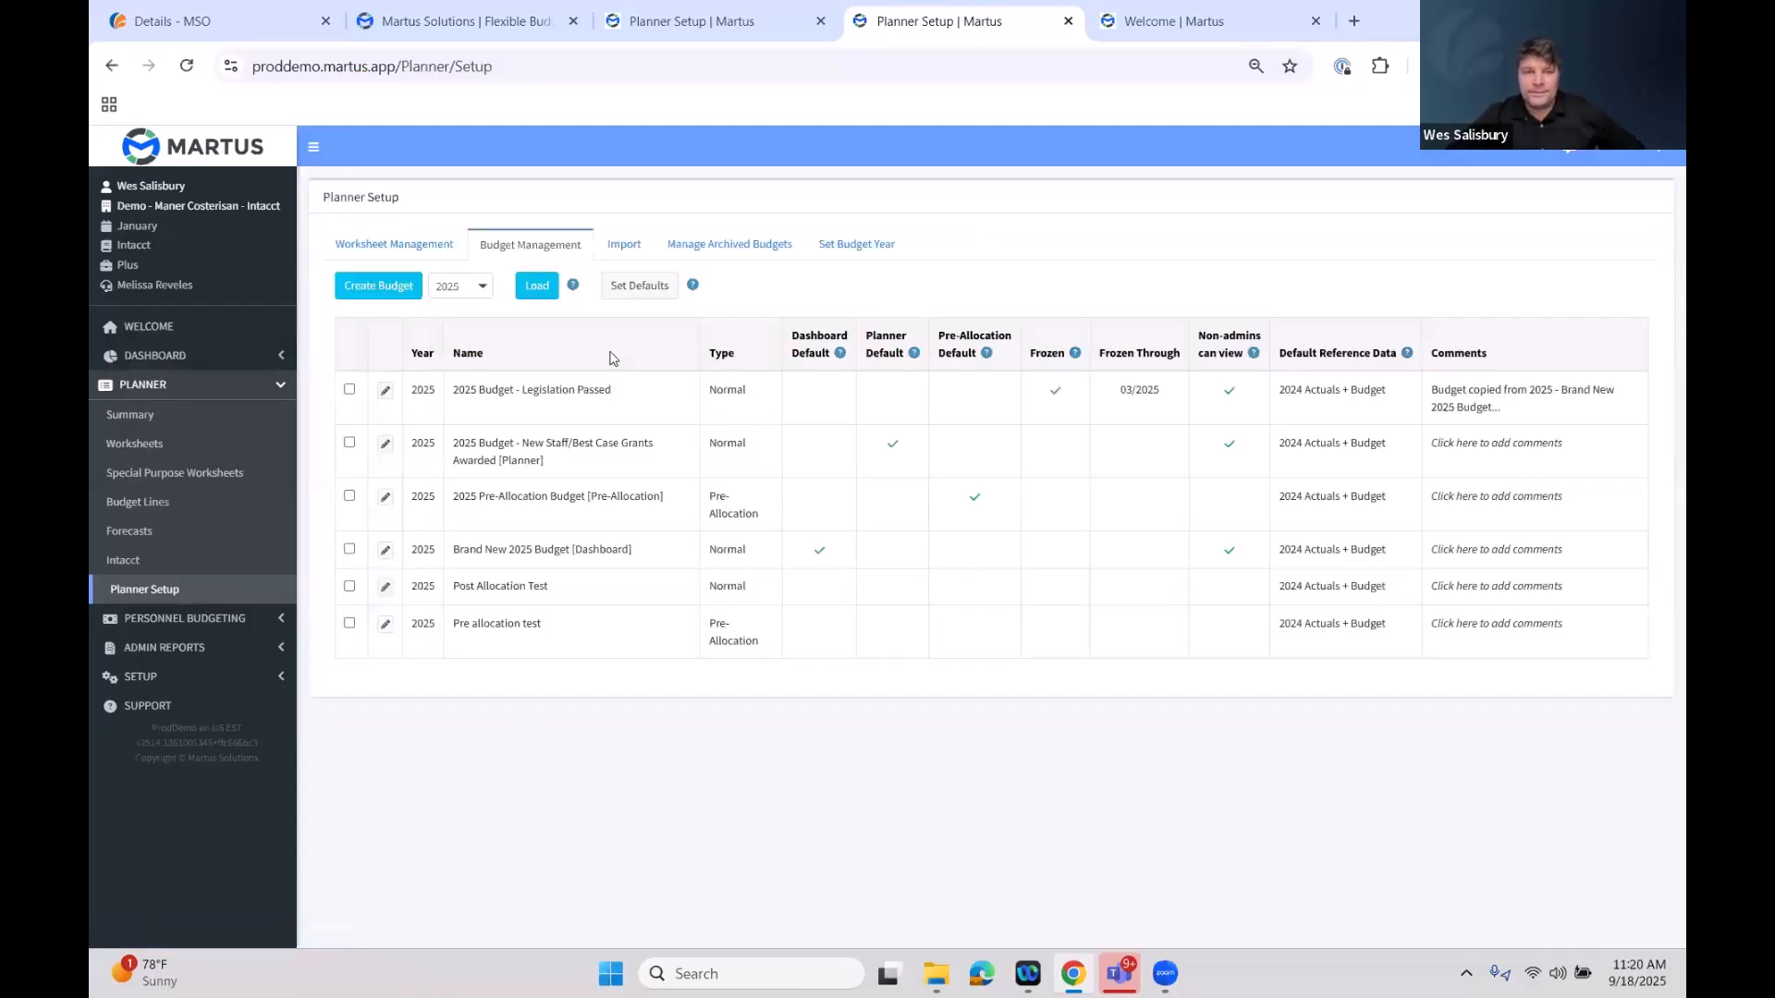
pyautogui.click(470, 297)
pyautogui.click(473, 509)
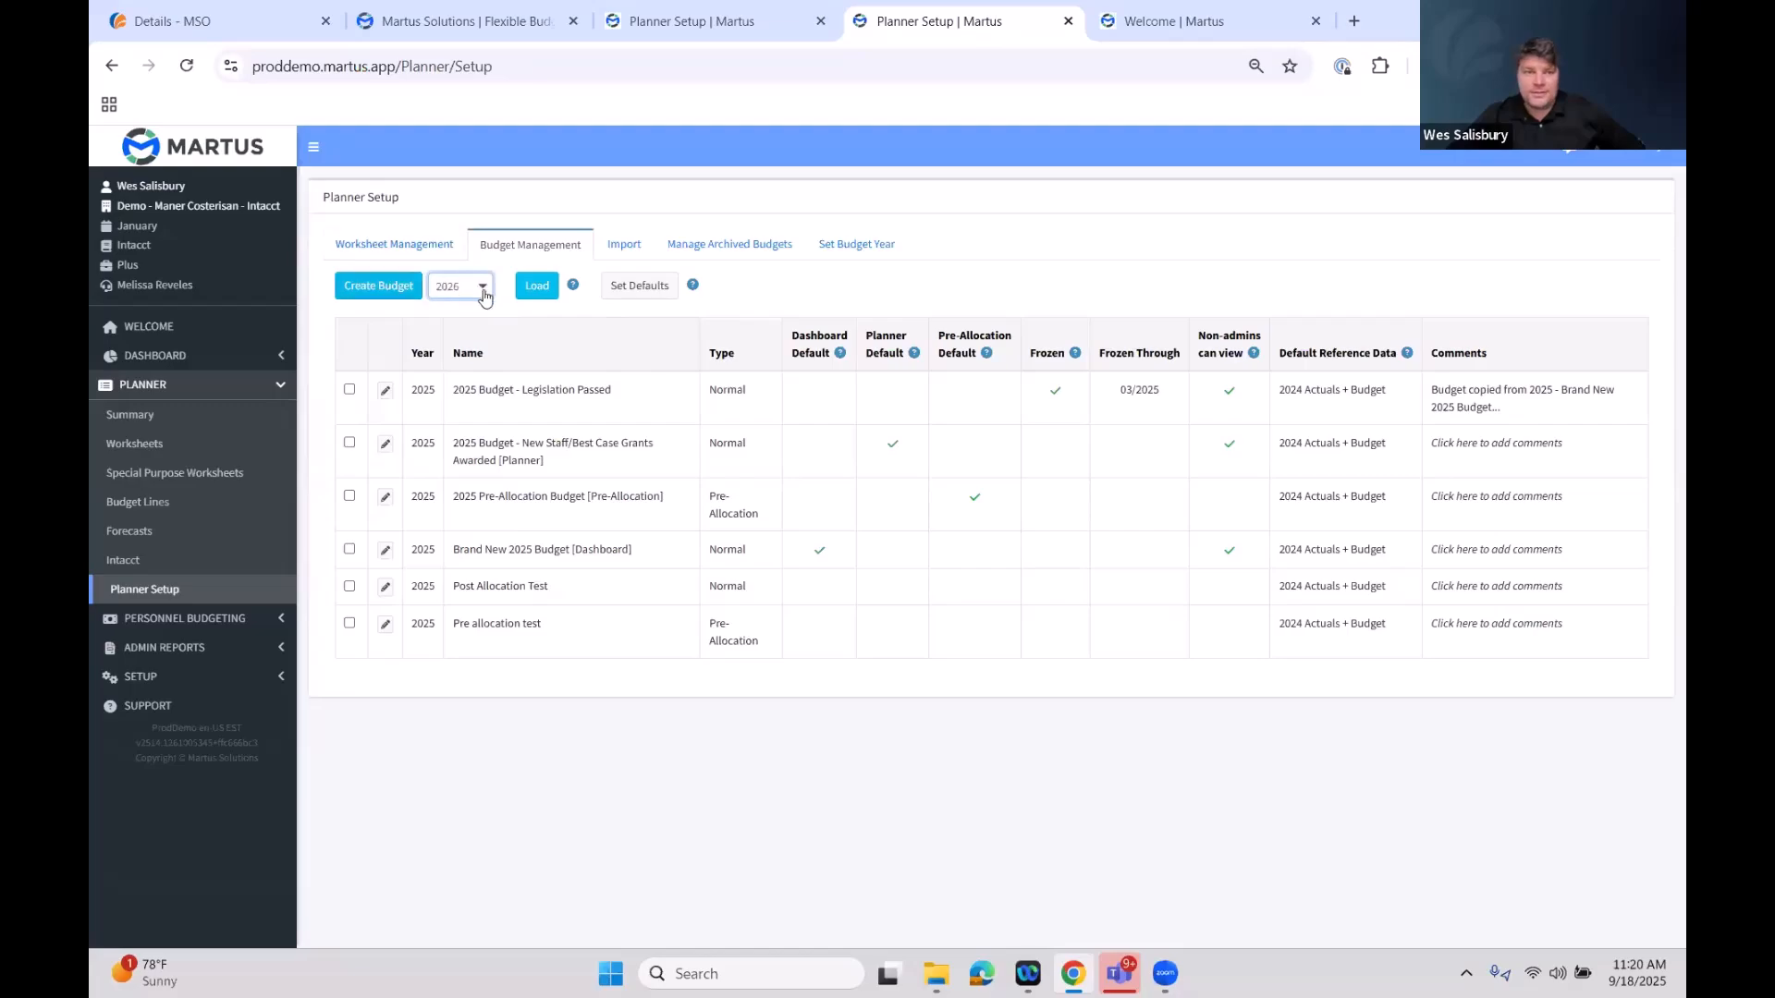
pyautogui.click(541, 297)
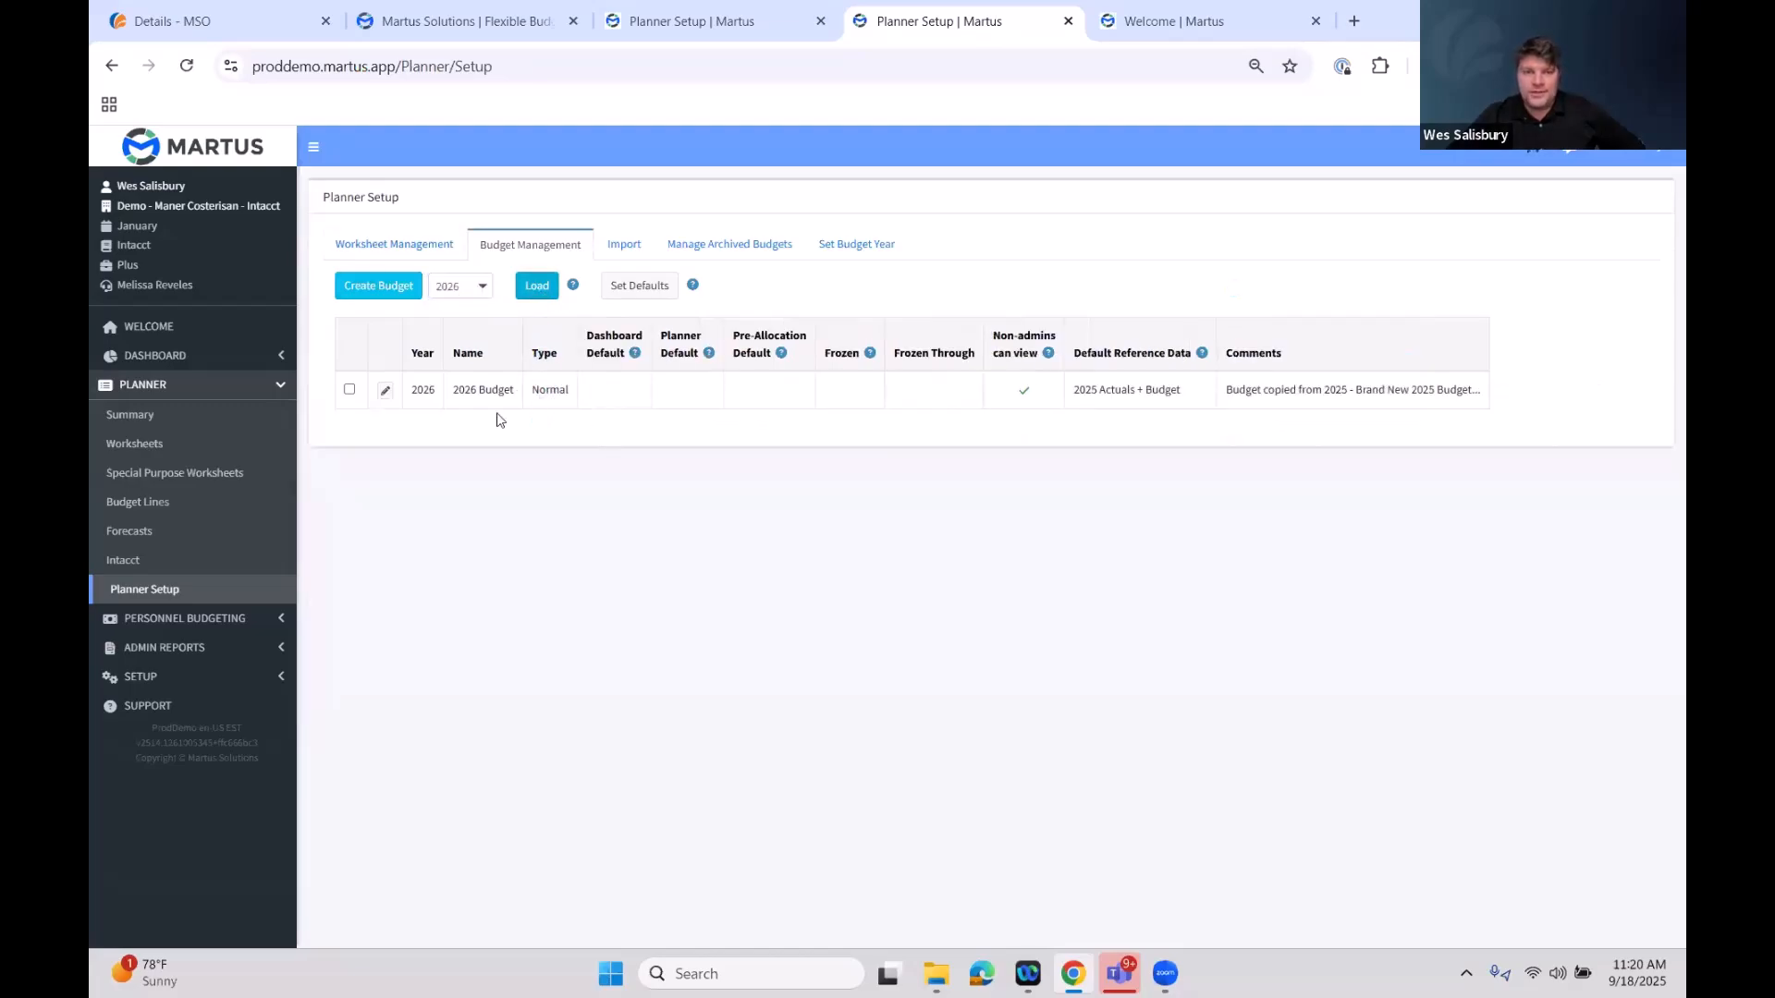
pyautogui.moveTo(514, 389); pyautogui.dragTo(452, 391)
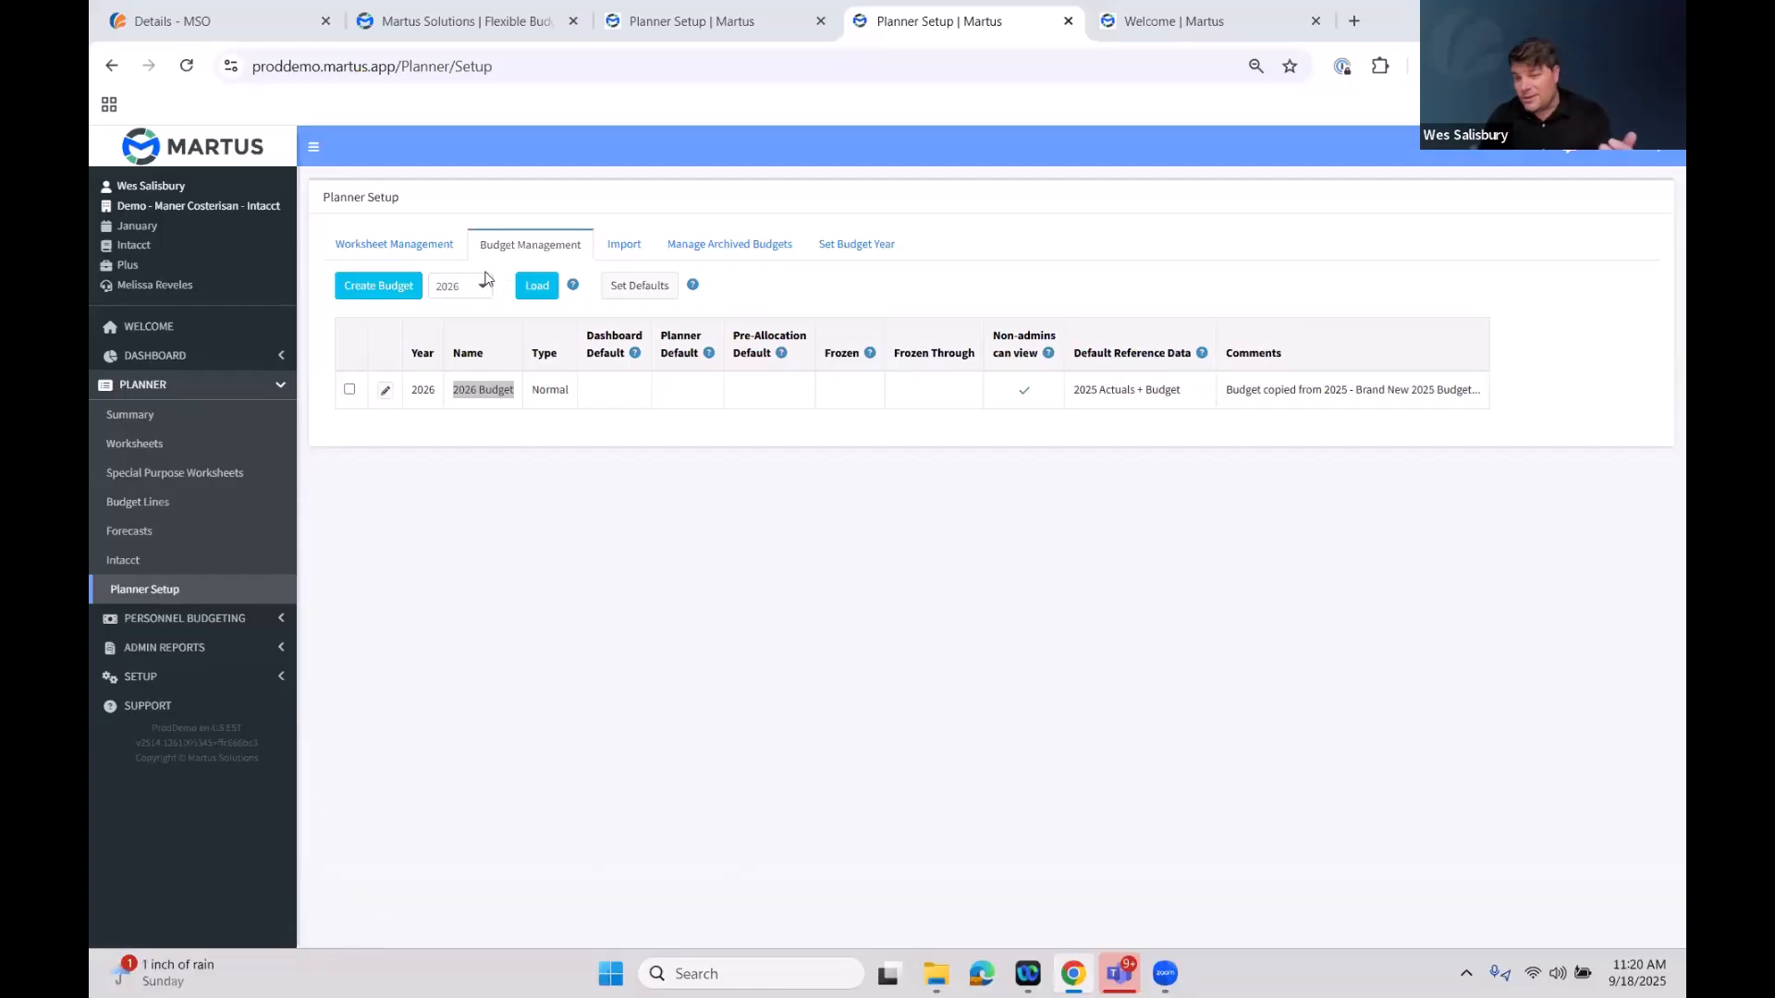
# Set the current budget year to 2026
pyautogui.click(856, 247)
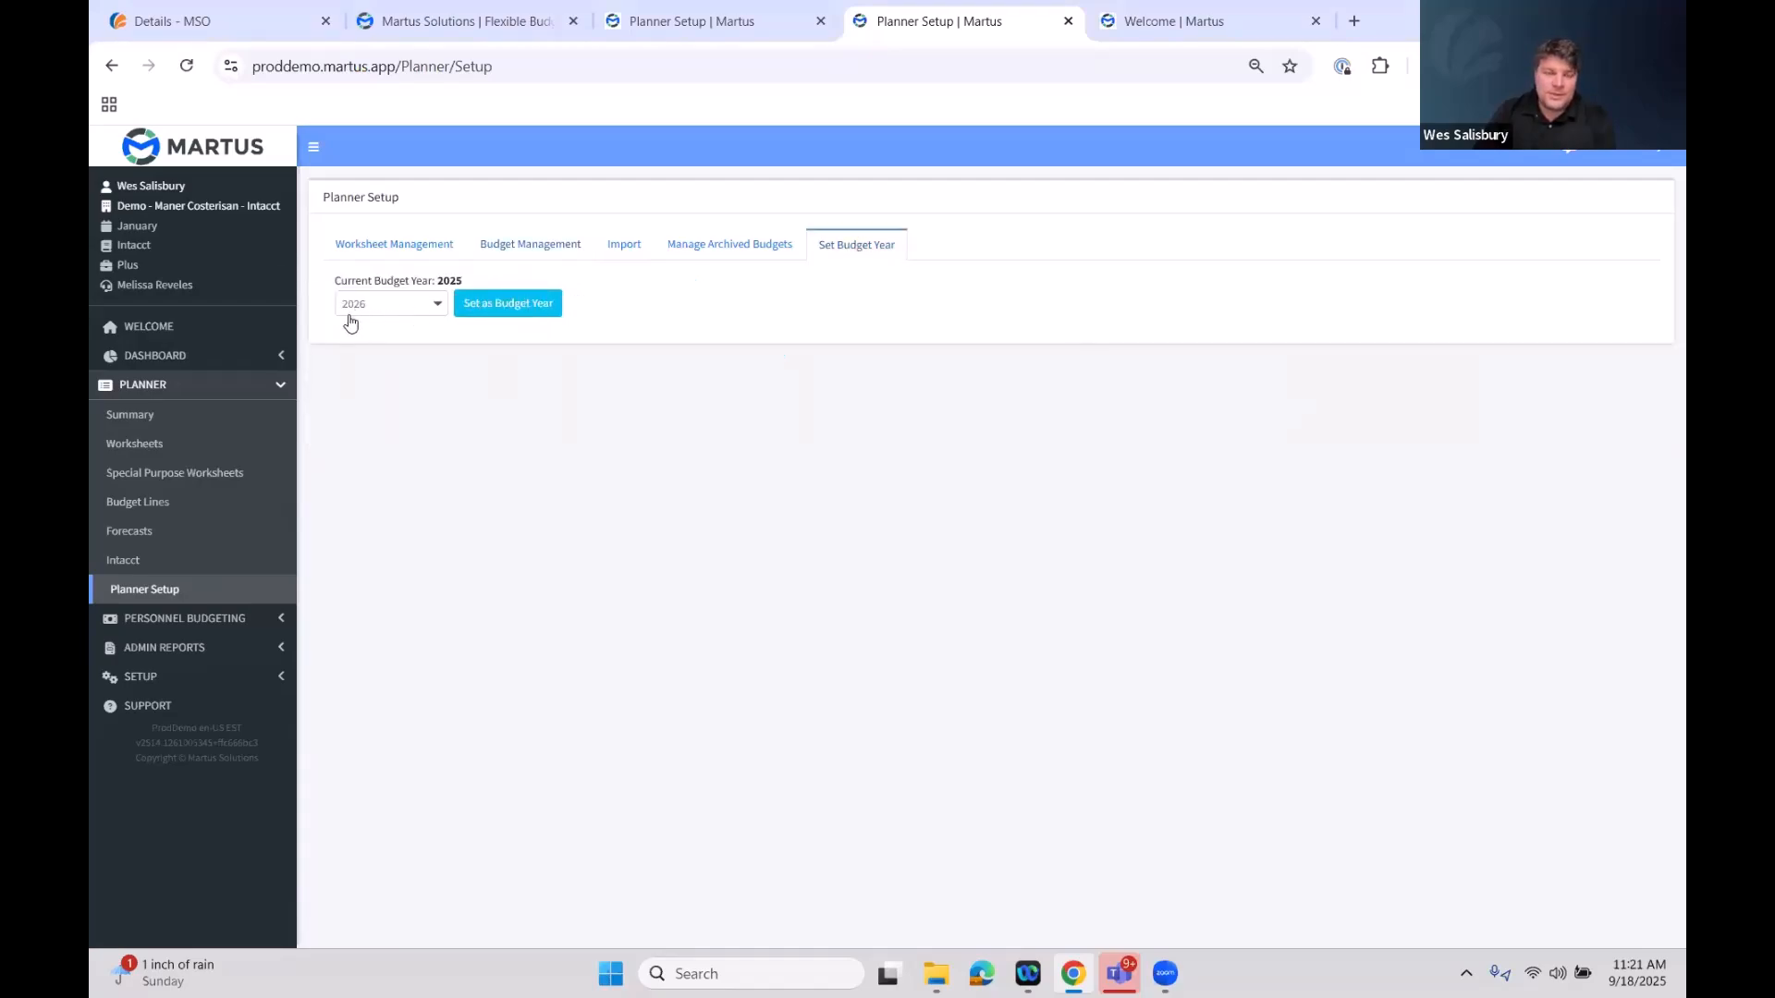
pyautogui.doubleClick(449, 281)
pyautogui.click(496, 312)
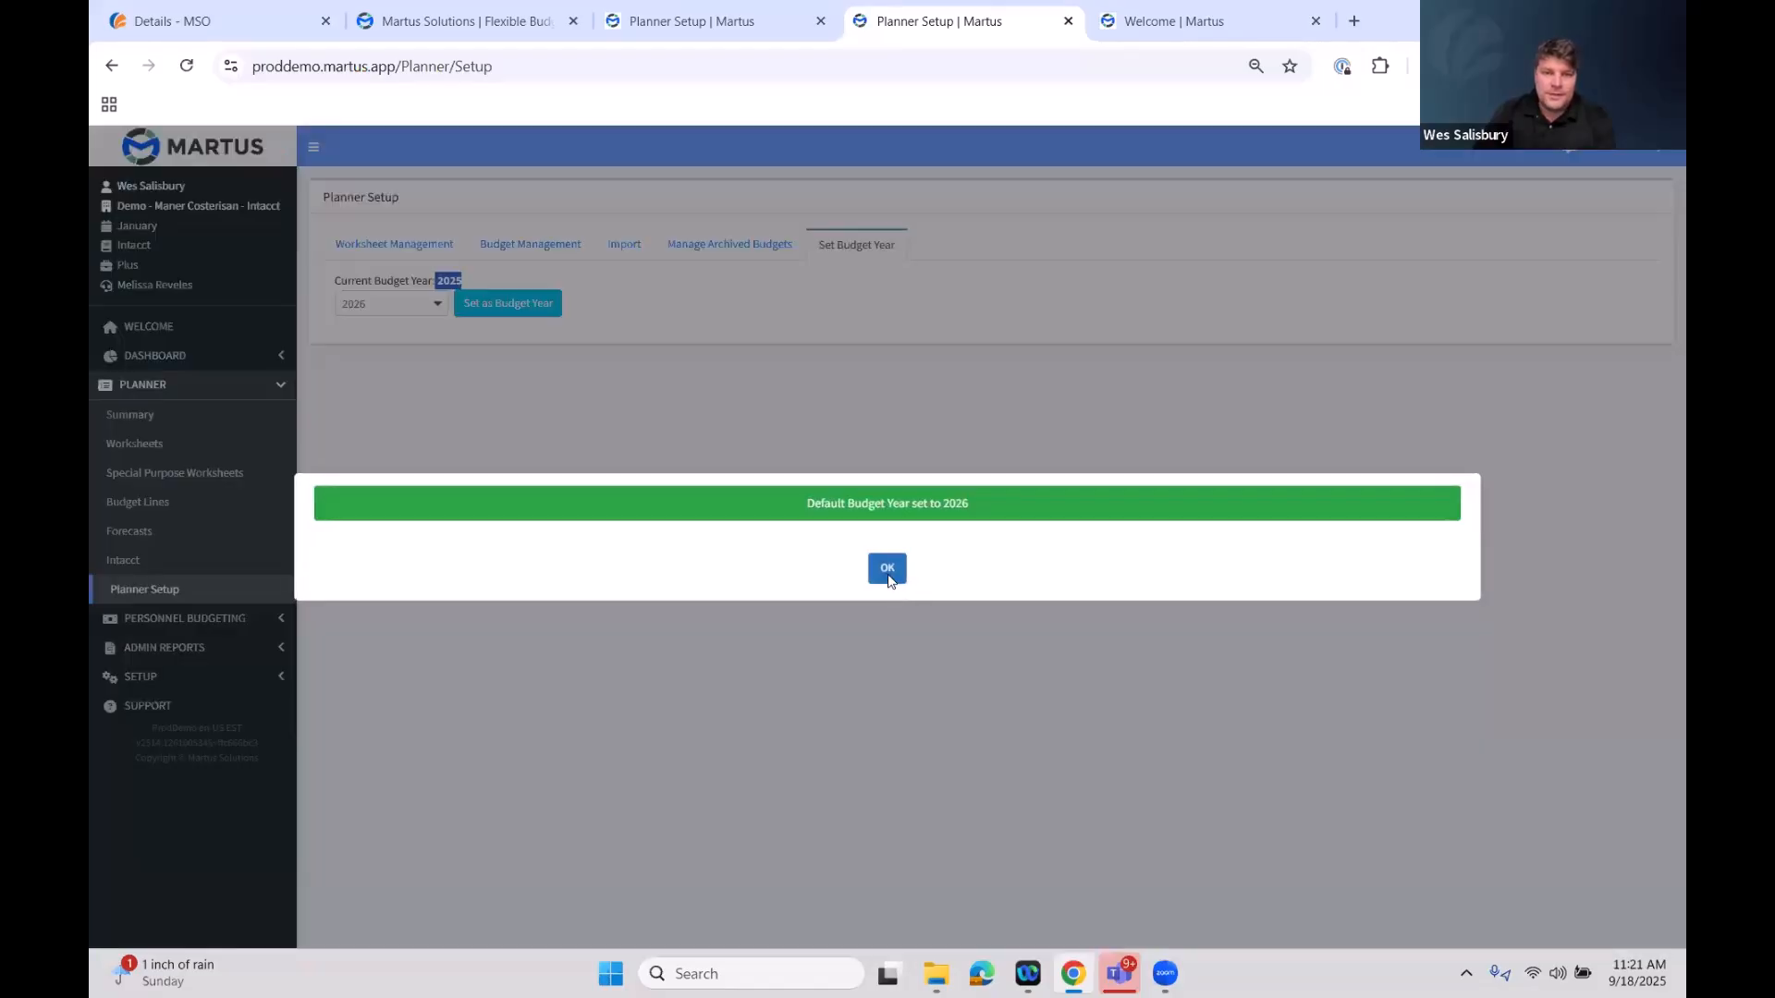
pyautogui.click(885, 575)
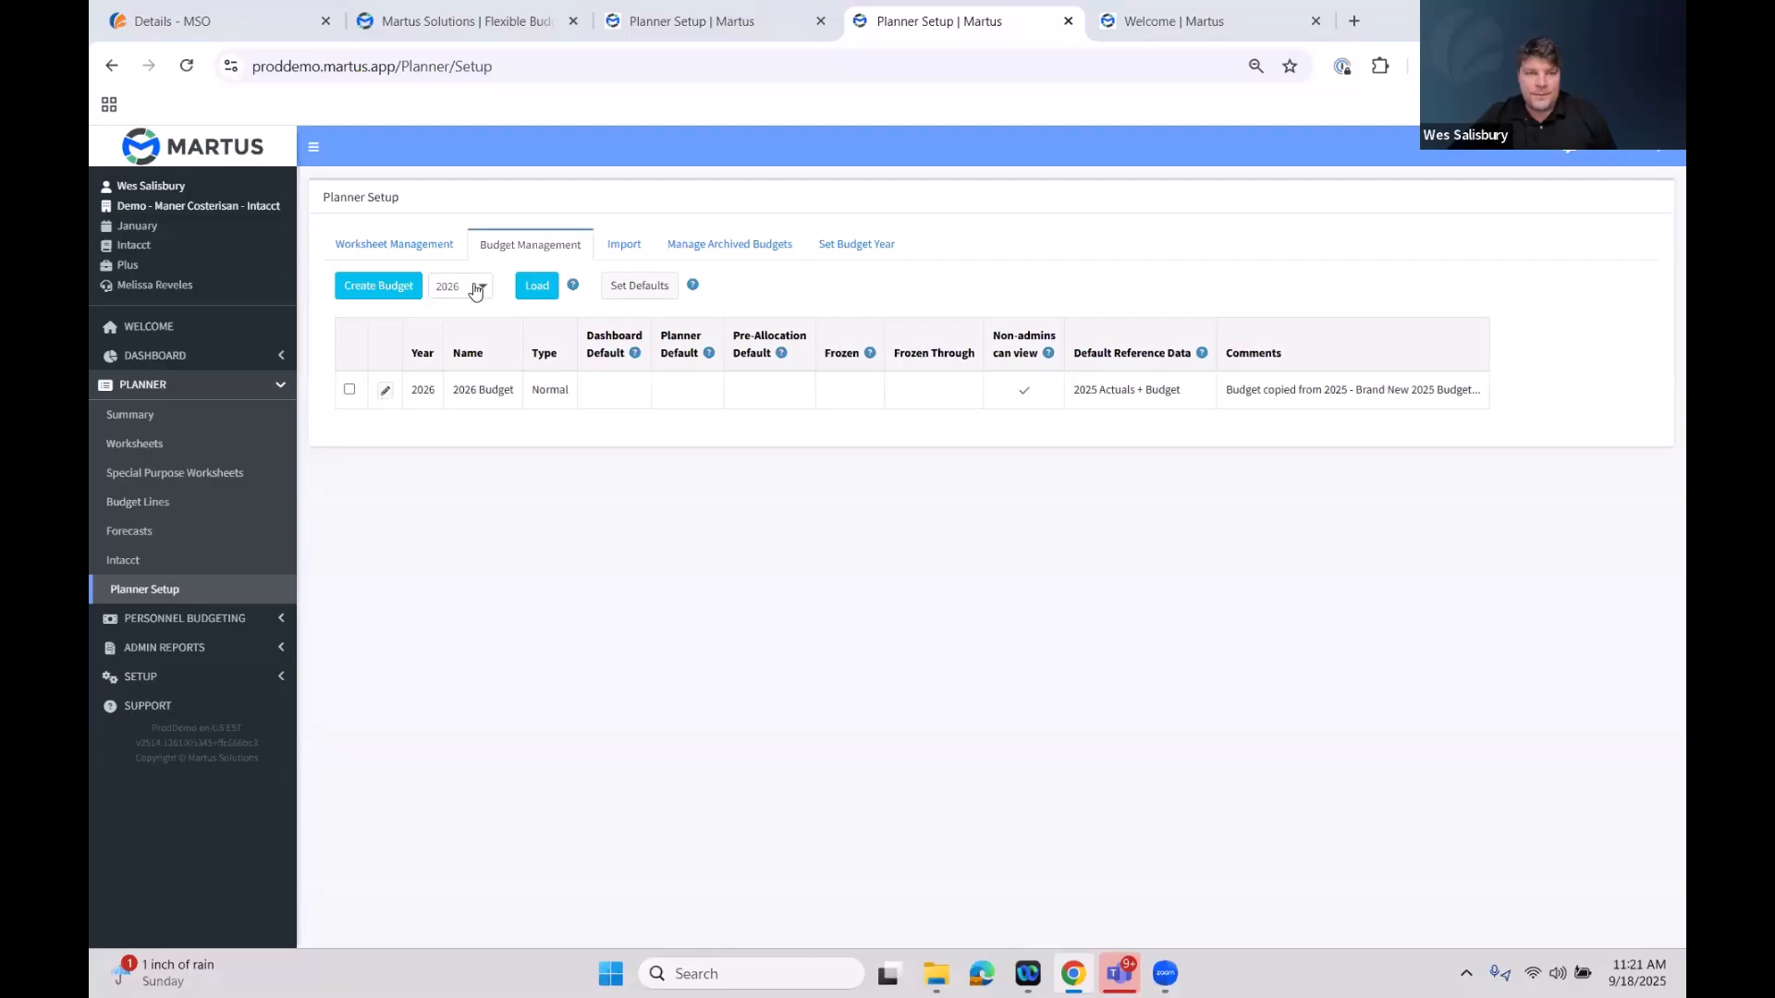
# Set the 2026 Budget as the Planner budget, unlocking all of its worksheets
pyautogui.click(350, 389)
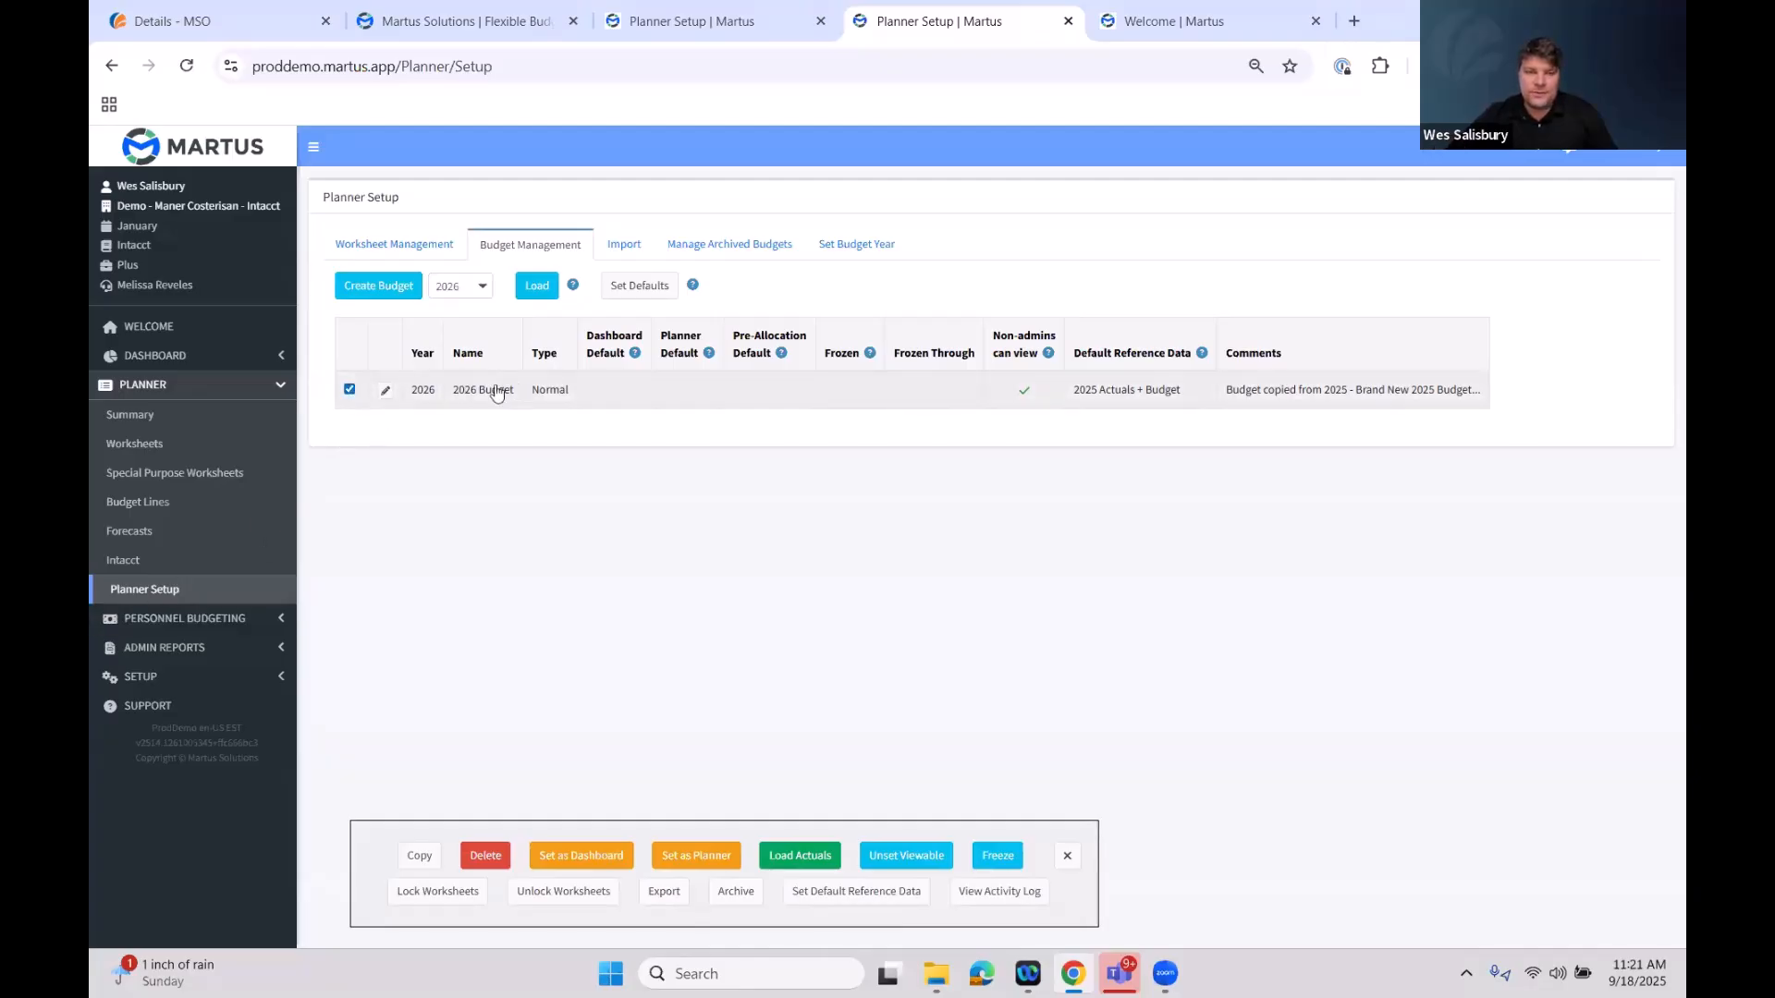
pyautogui.click(710, 860)
pyautogui.click(978, 194)
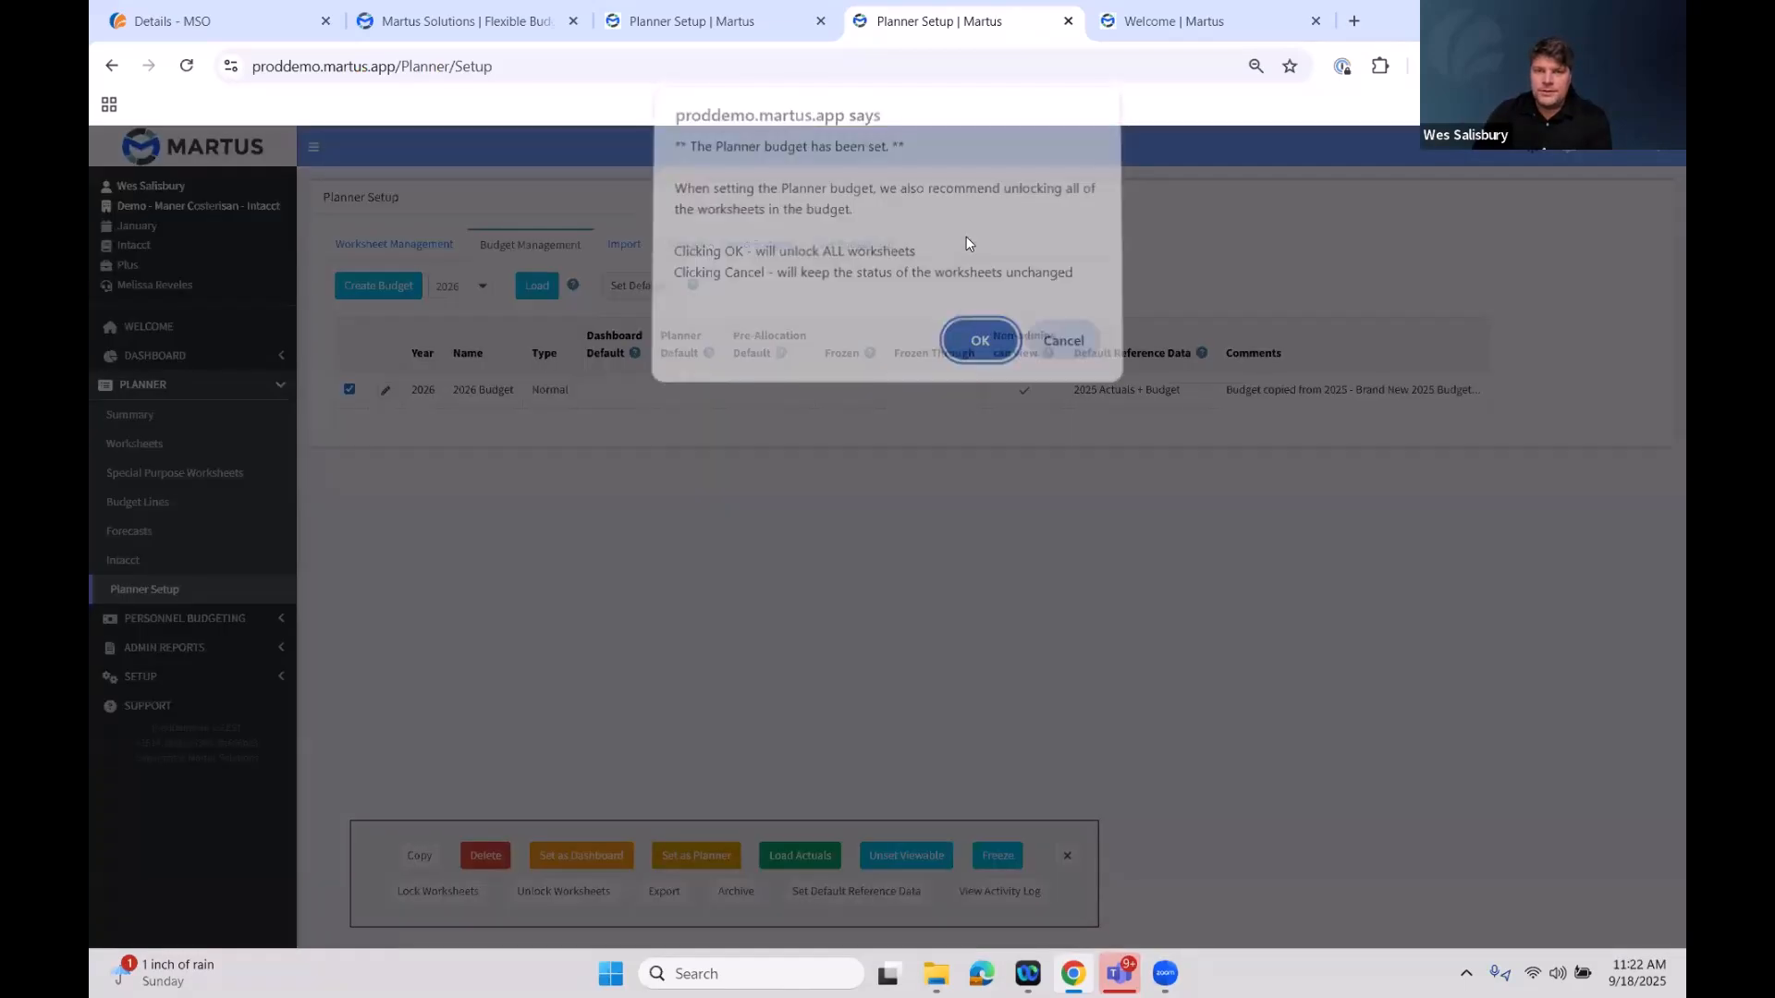
pyautogui.click(965, 355)
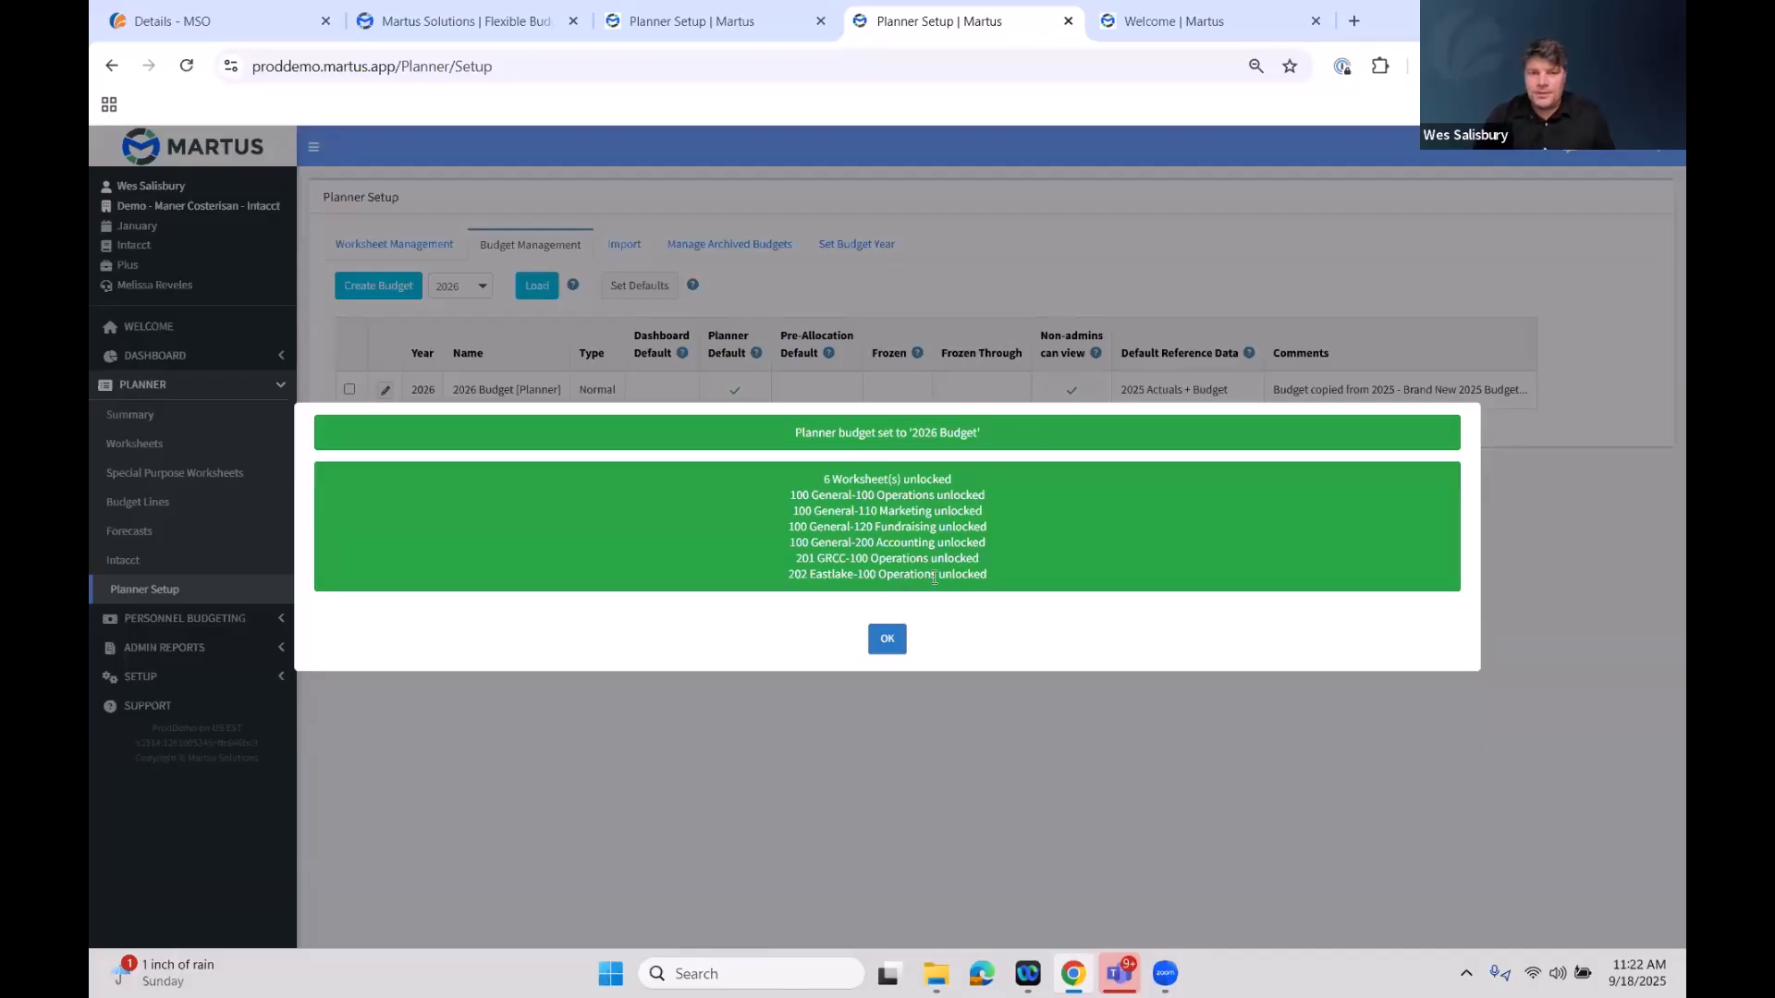
pyautogui.moveTo(785, 495); pyautogui.dragTo(924, 497)
pyautogui.moveTo(800, 515); pyautogui.dragTo(838, 536)
pyautogui.click(838, 536)
pyautogui.moveTo(794, 559); pyautogui.dragTo(849, 559)
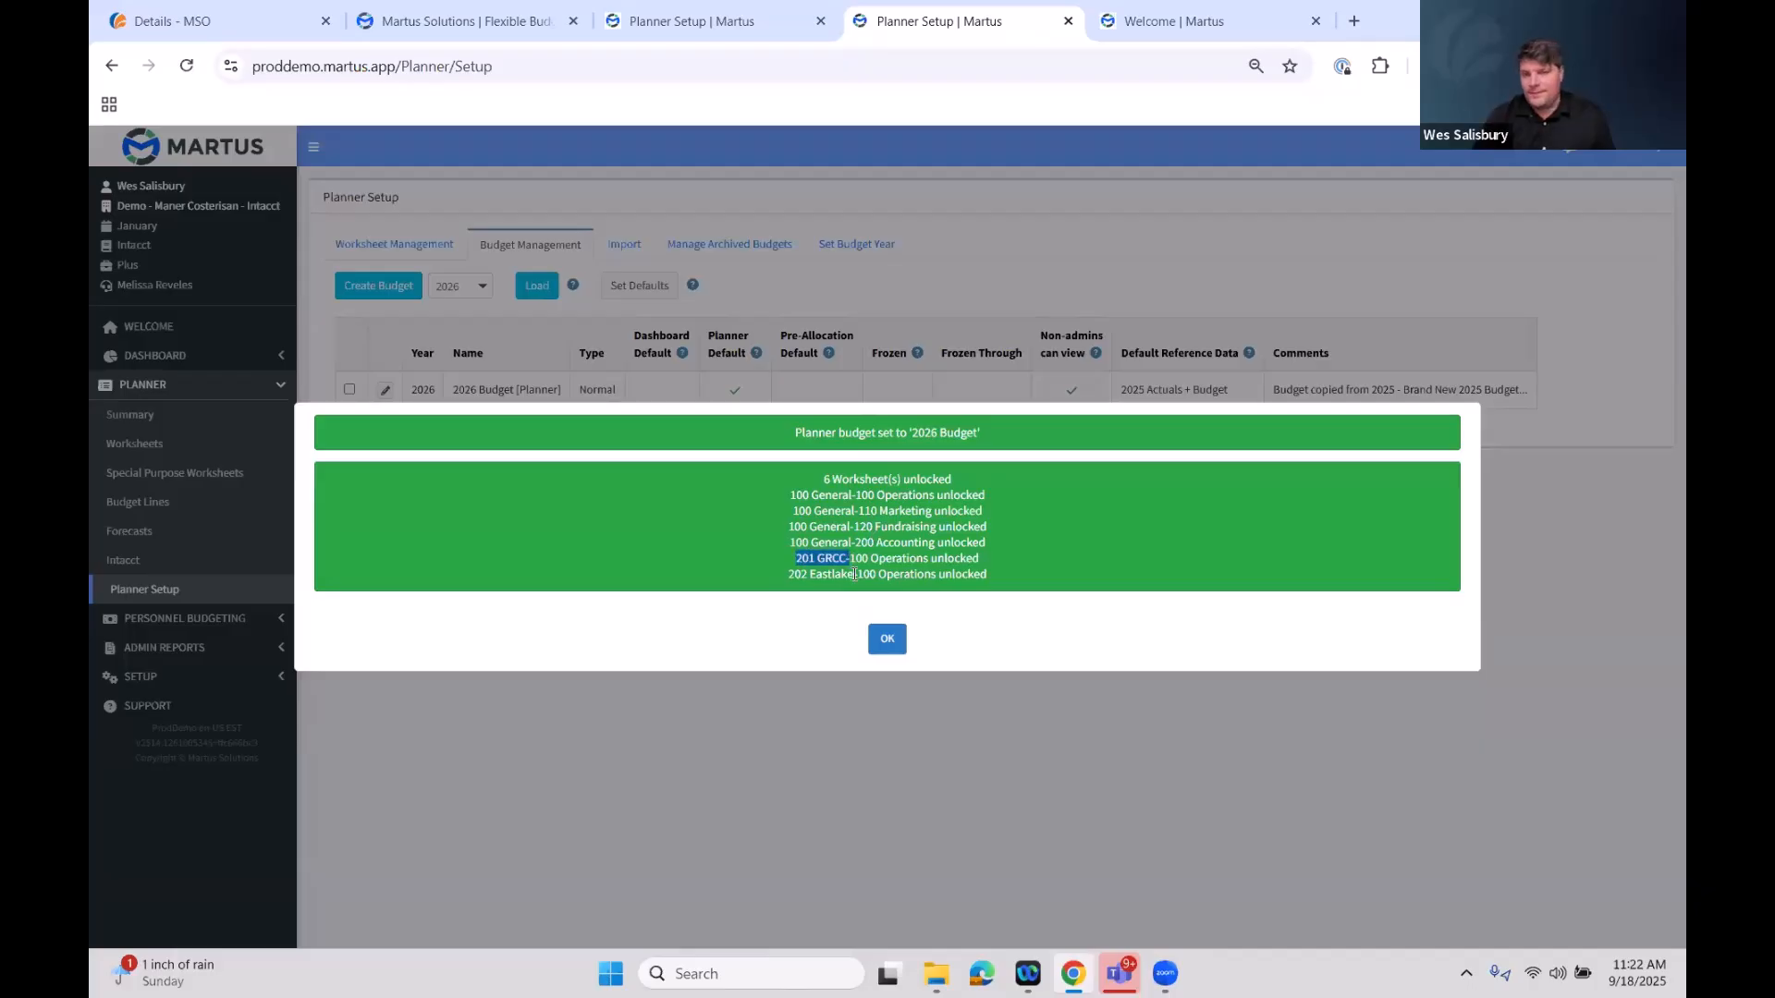
pyautogui.click(885, 641)
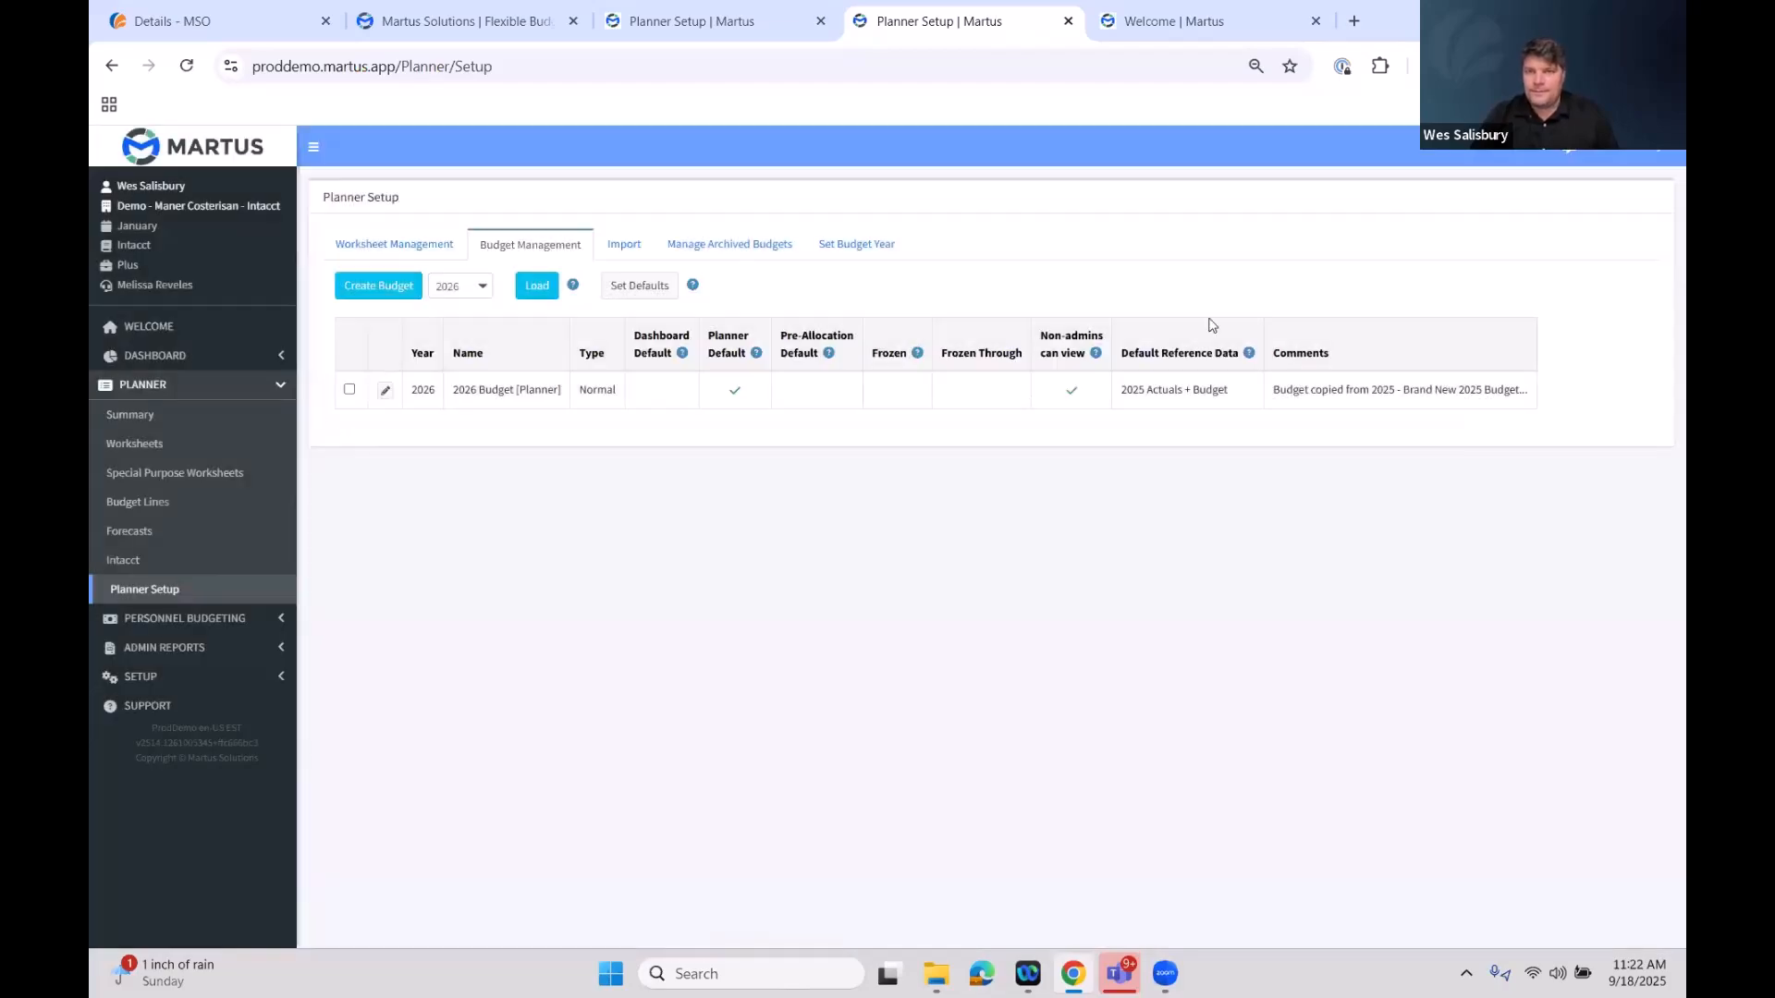
# Open Worksheet Management and review the 2026 Budget's worksheets by fund and function
pyautogui.click(440, 246)
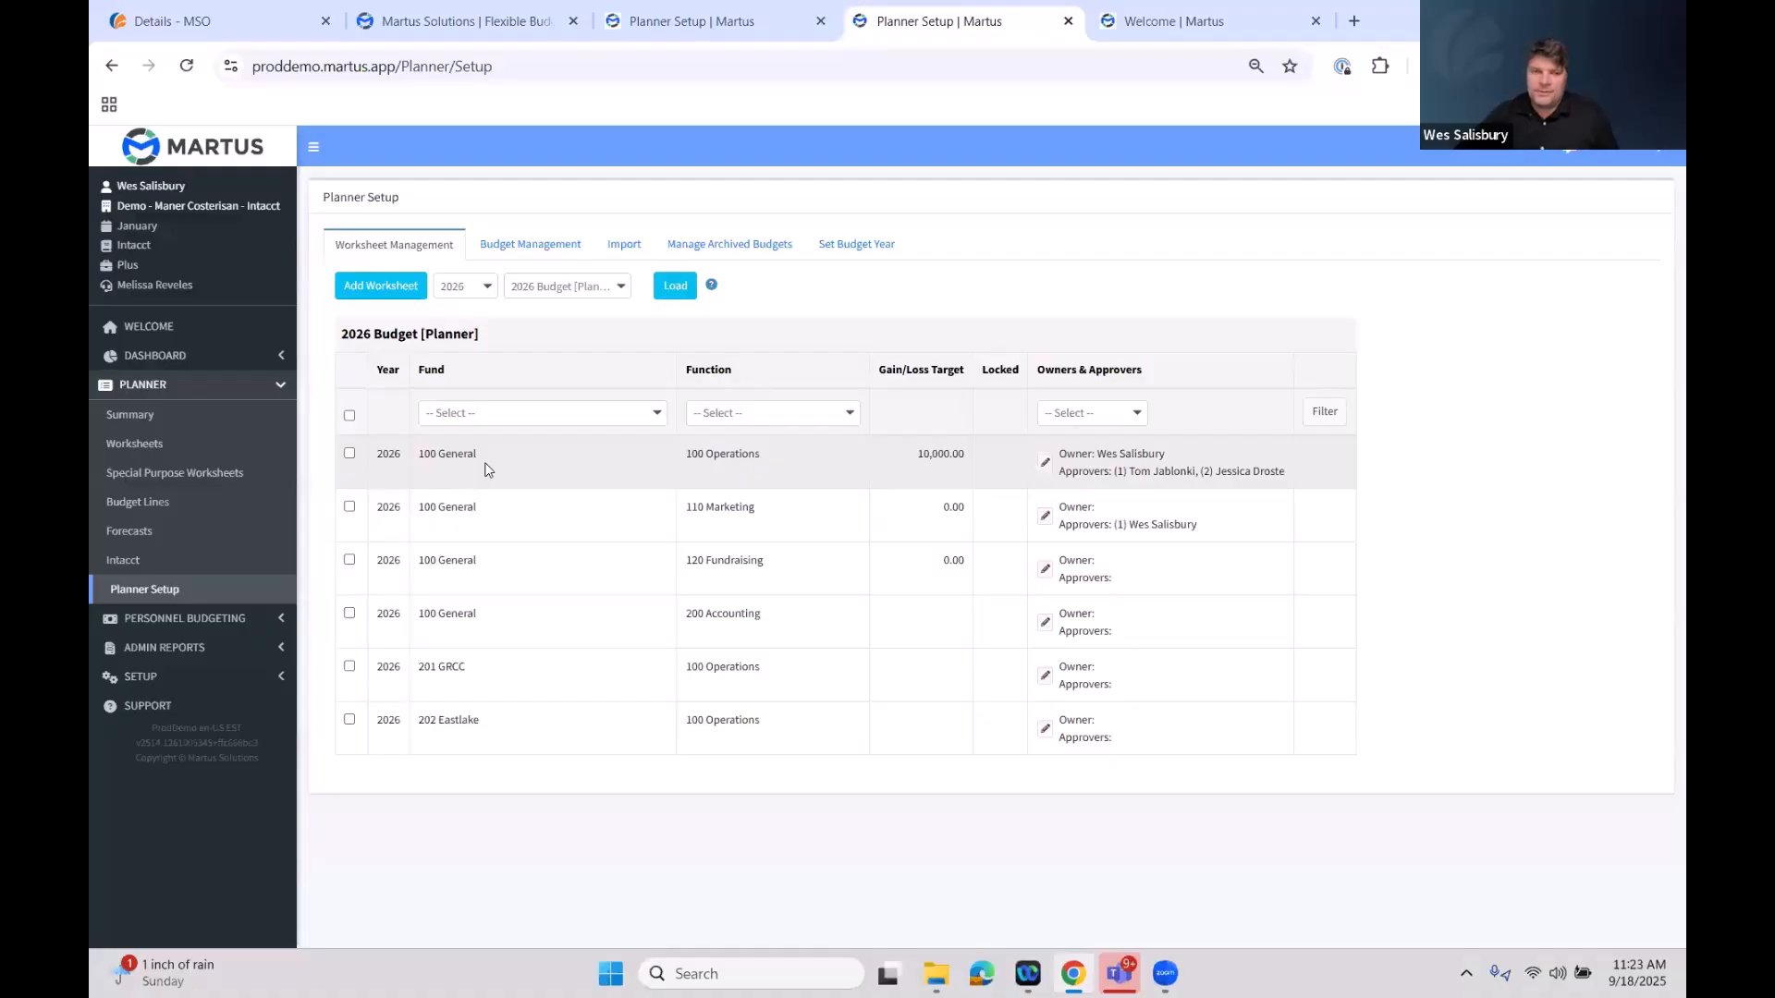
pyautogui.moveTo(477, 454); pyautogui.dragTo(420, 454)
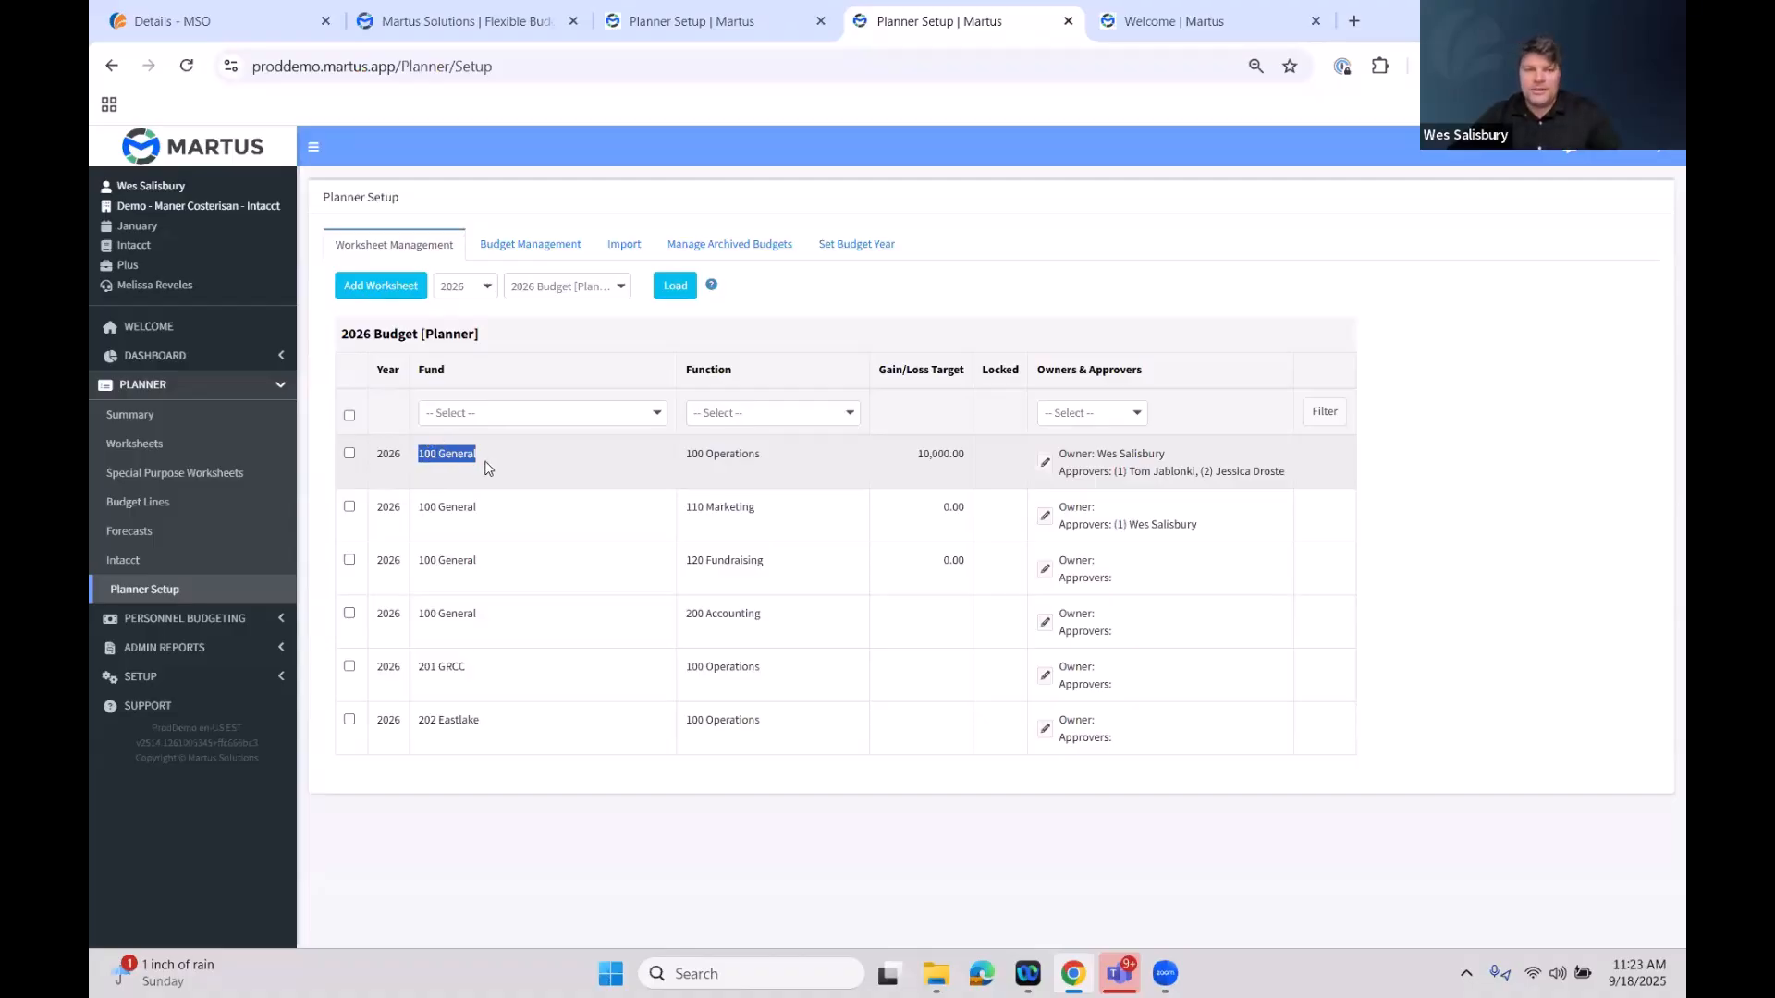
pyautogui.moveTo(474, 454)
pyautogui.mouseDown()
pyautogui.moveTo(438, 454)
pyautogui.moveTo(490, 459)
pyautogui.mouseUp()
pyautogui.moveTo(760, 454); pyautogui.dragTo(698, 454)
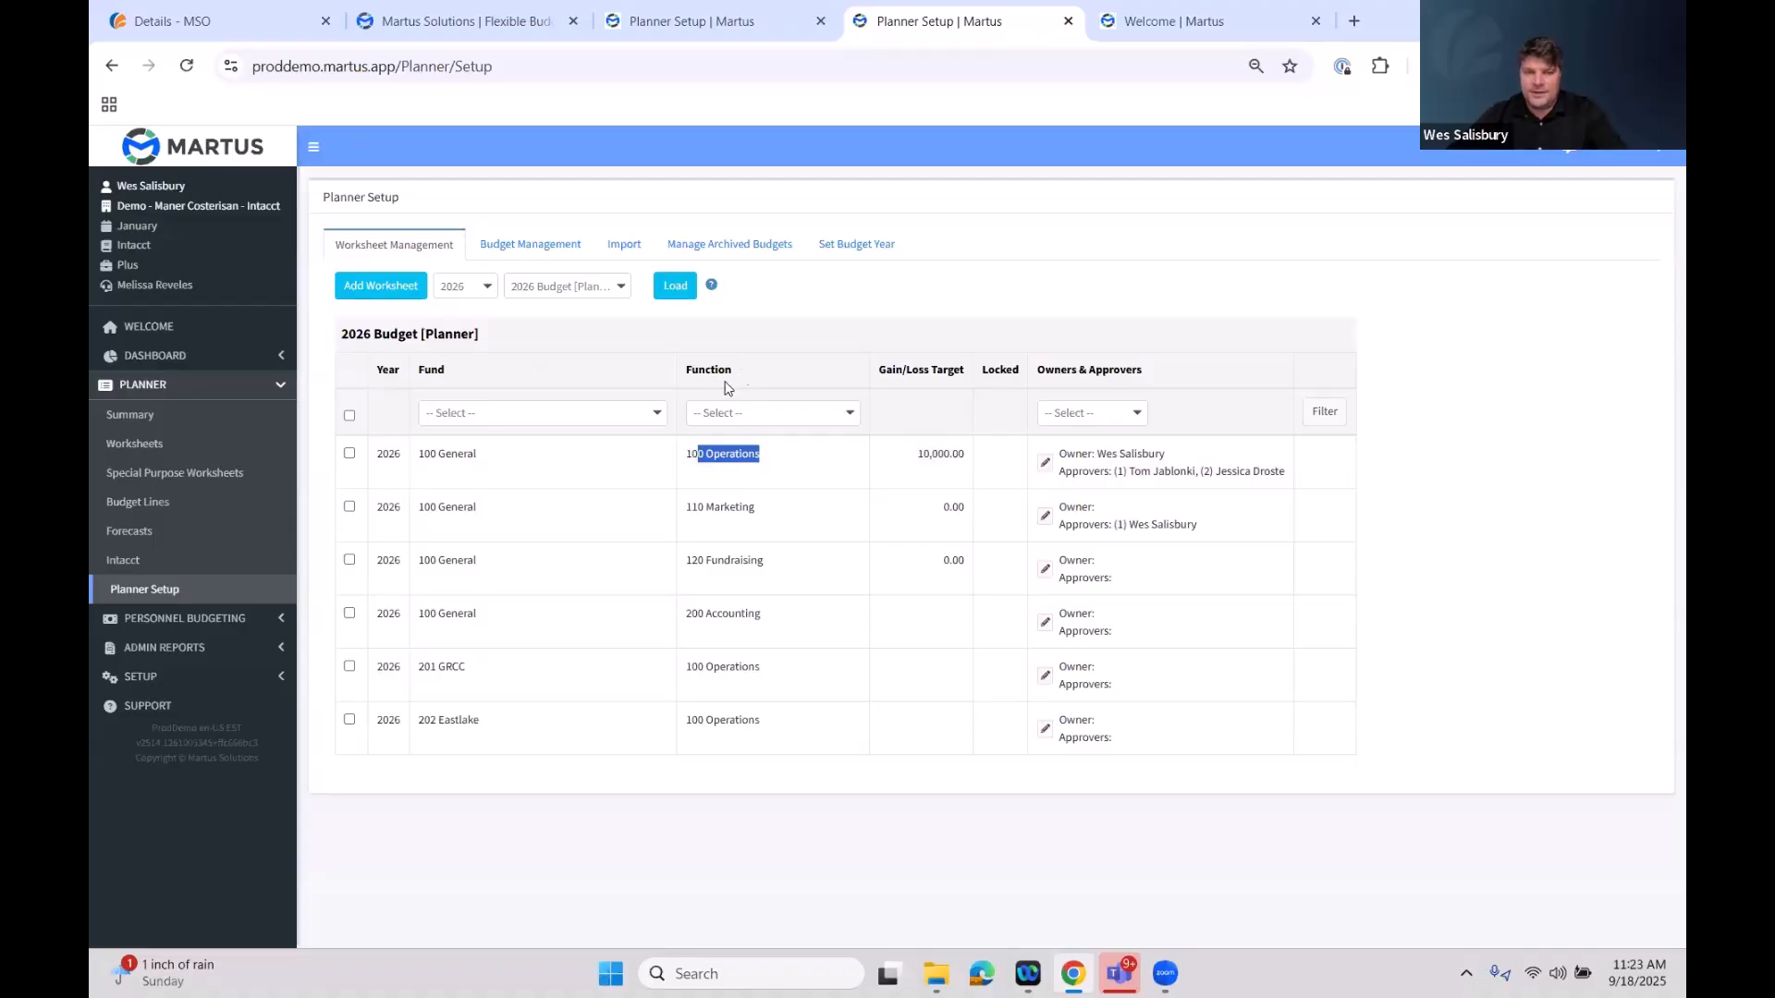
pyautogui.moveTo(481, 507); pyautogui.dragTo(418, 508)
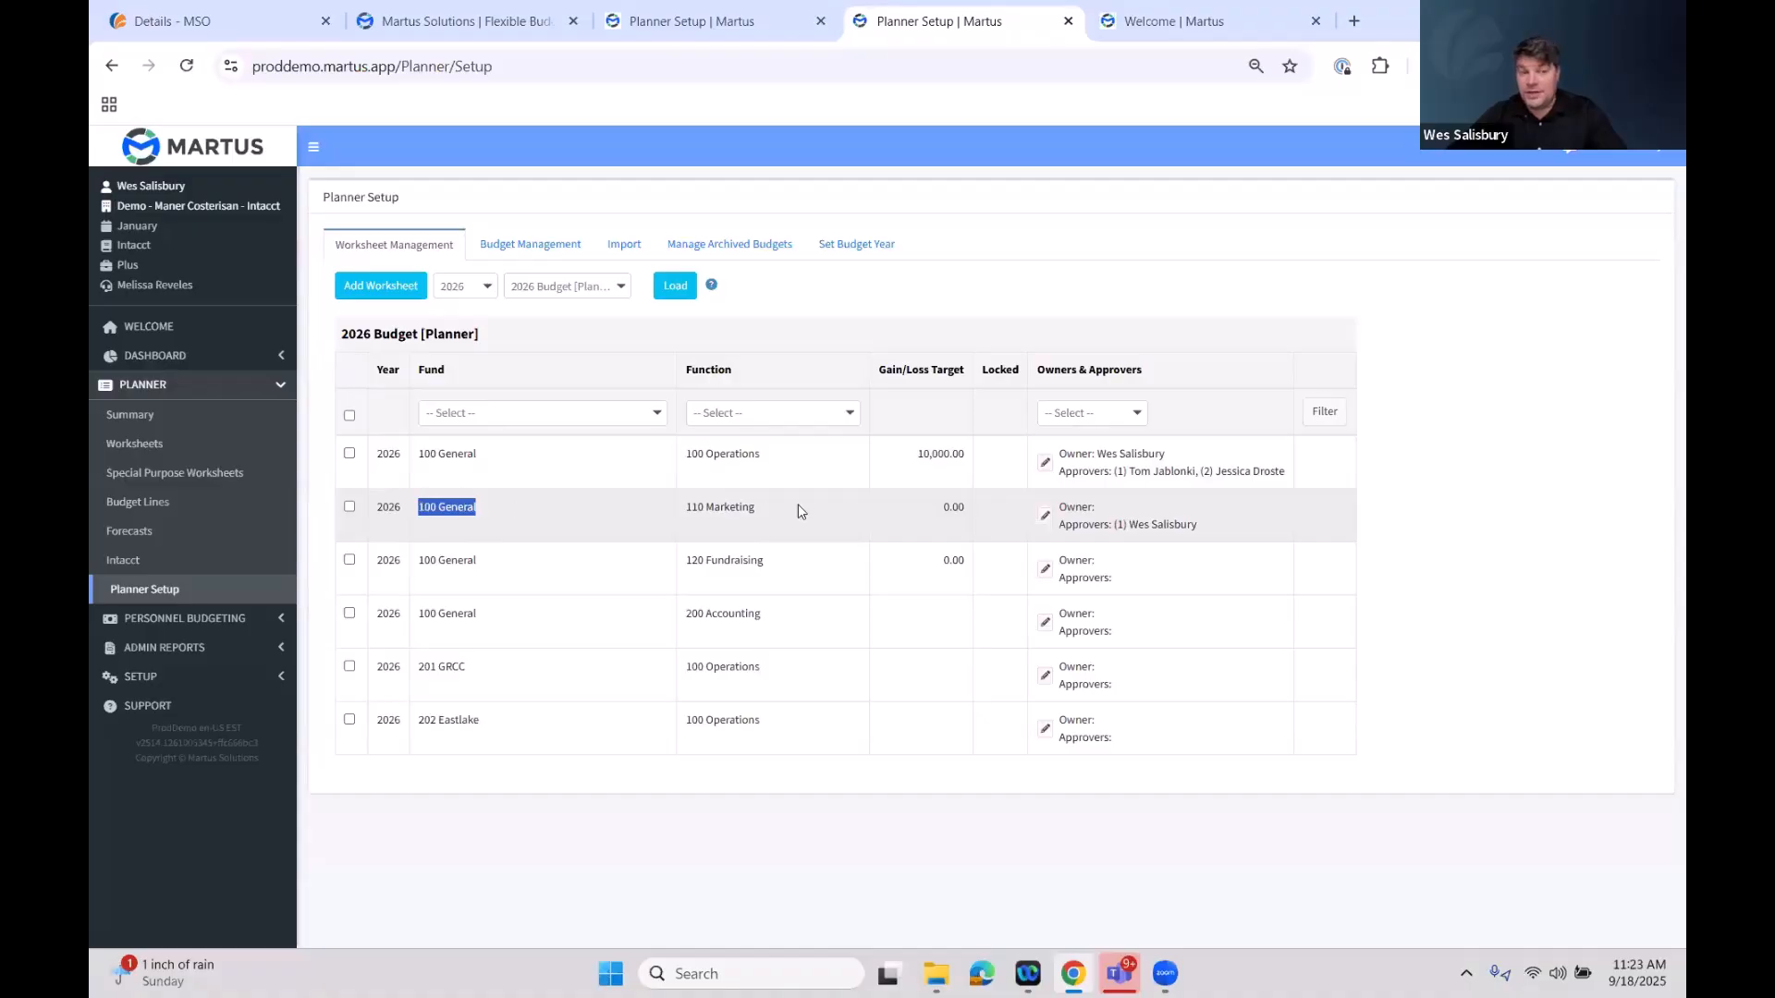
# Delete the 100 General / 200 Accounting worksheet from the 2026 Budget
pyautogui.click(764, 507)
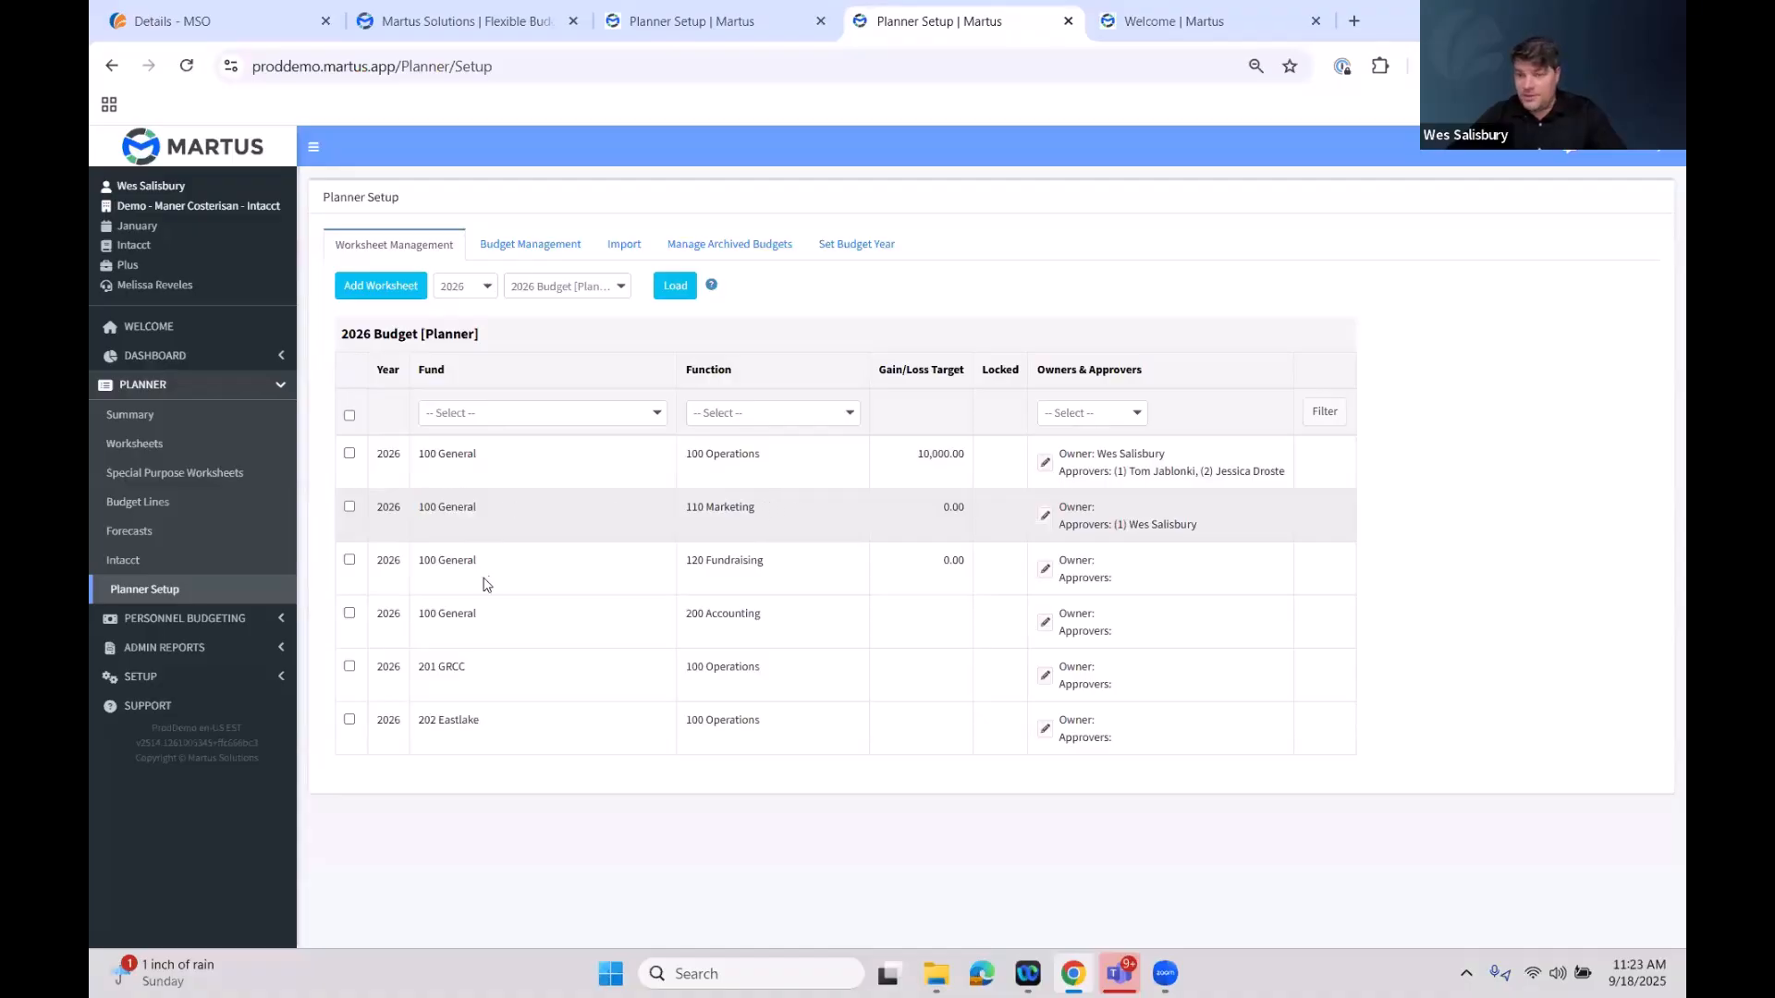
pyautogui.moveTo(483, 561); pyautogui.dragTo(421, 560)
pyautogui.moveTo(765, 561); pyautogui.dragTo(686, 561)
pyautogui.click(797, 605)
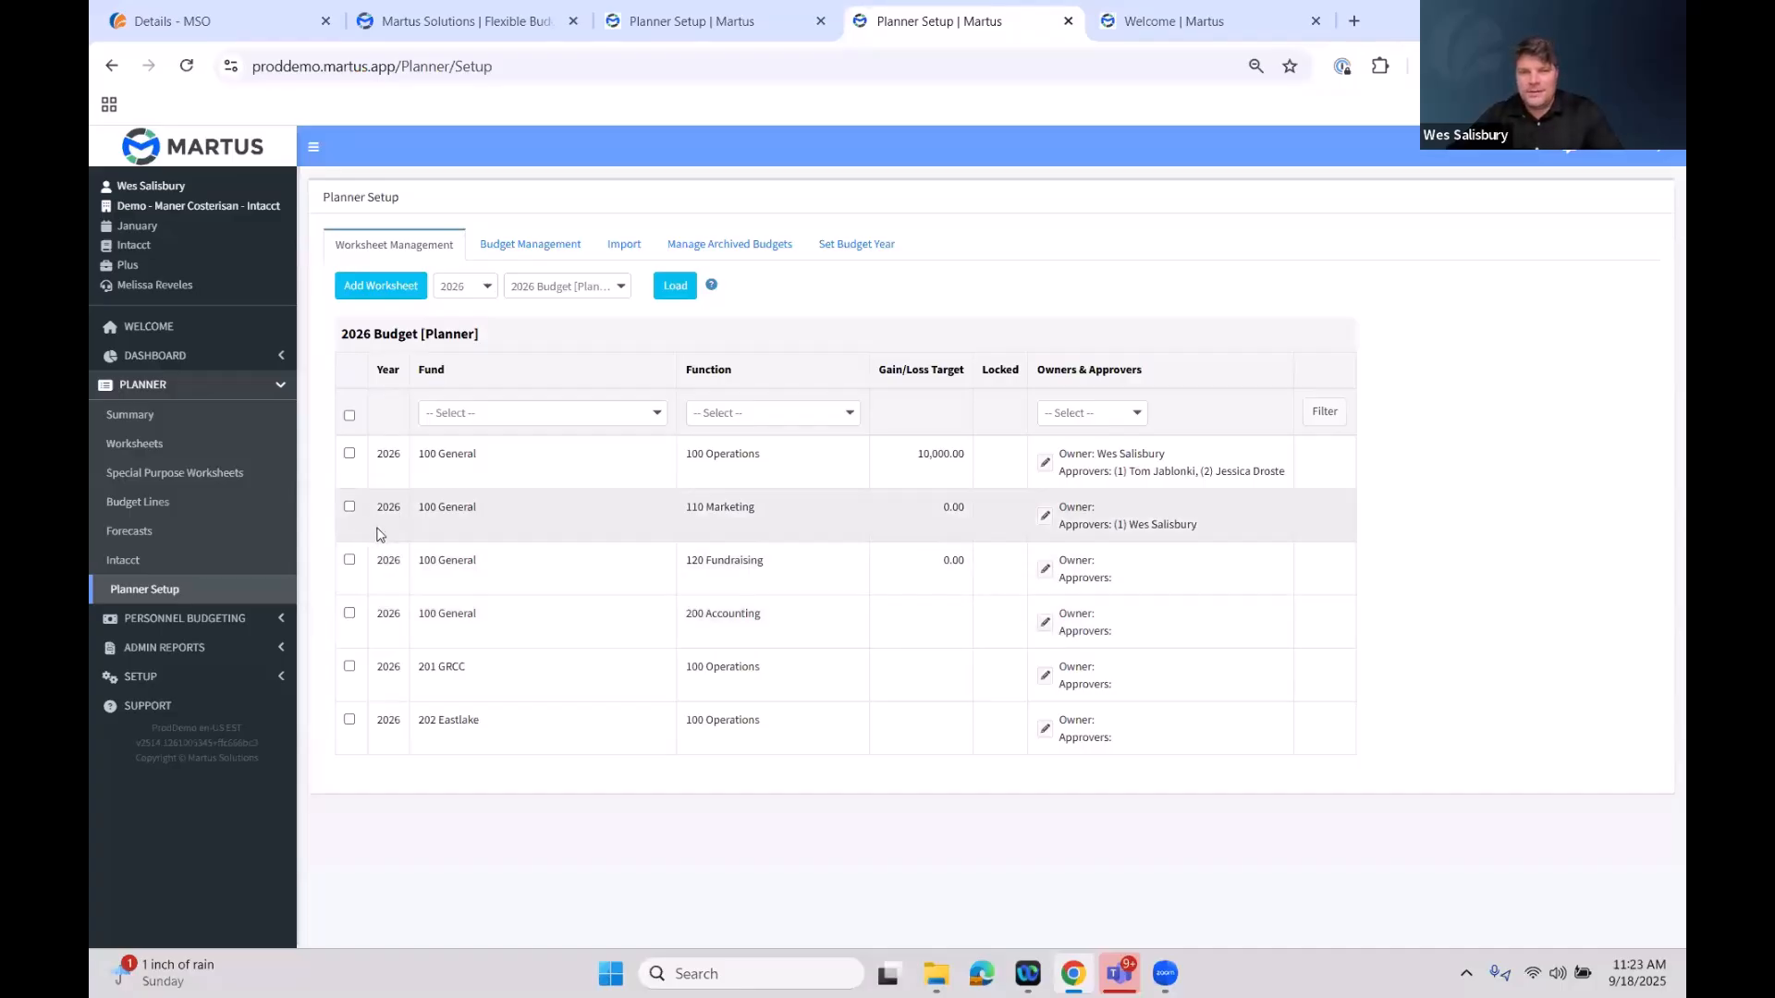
pyautogui.click(351, 614)
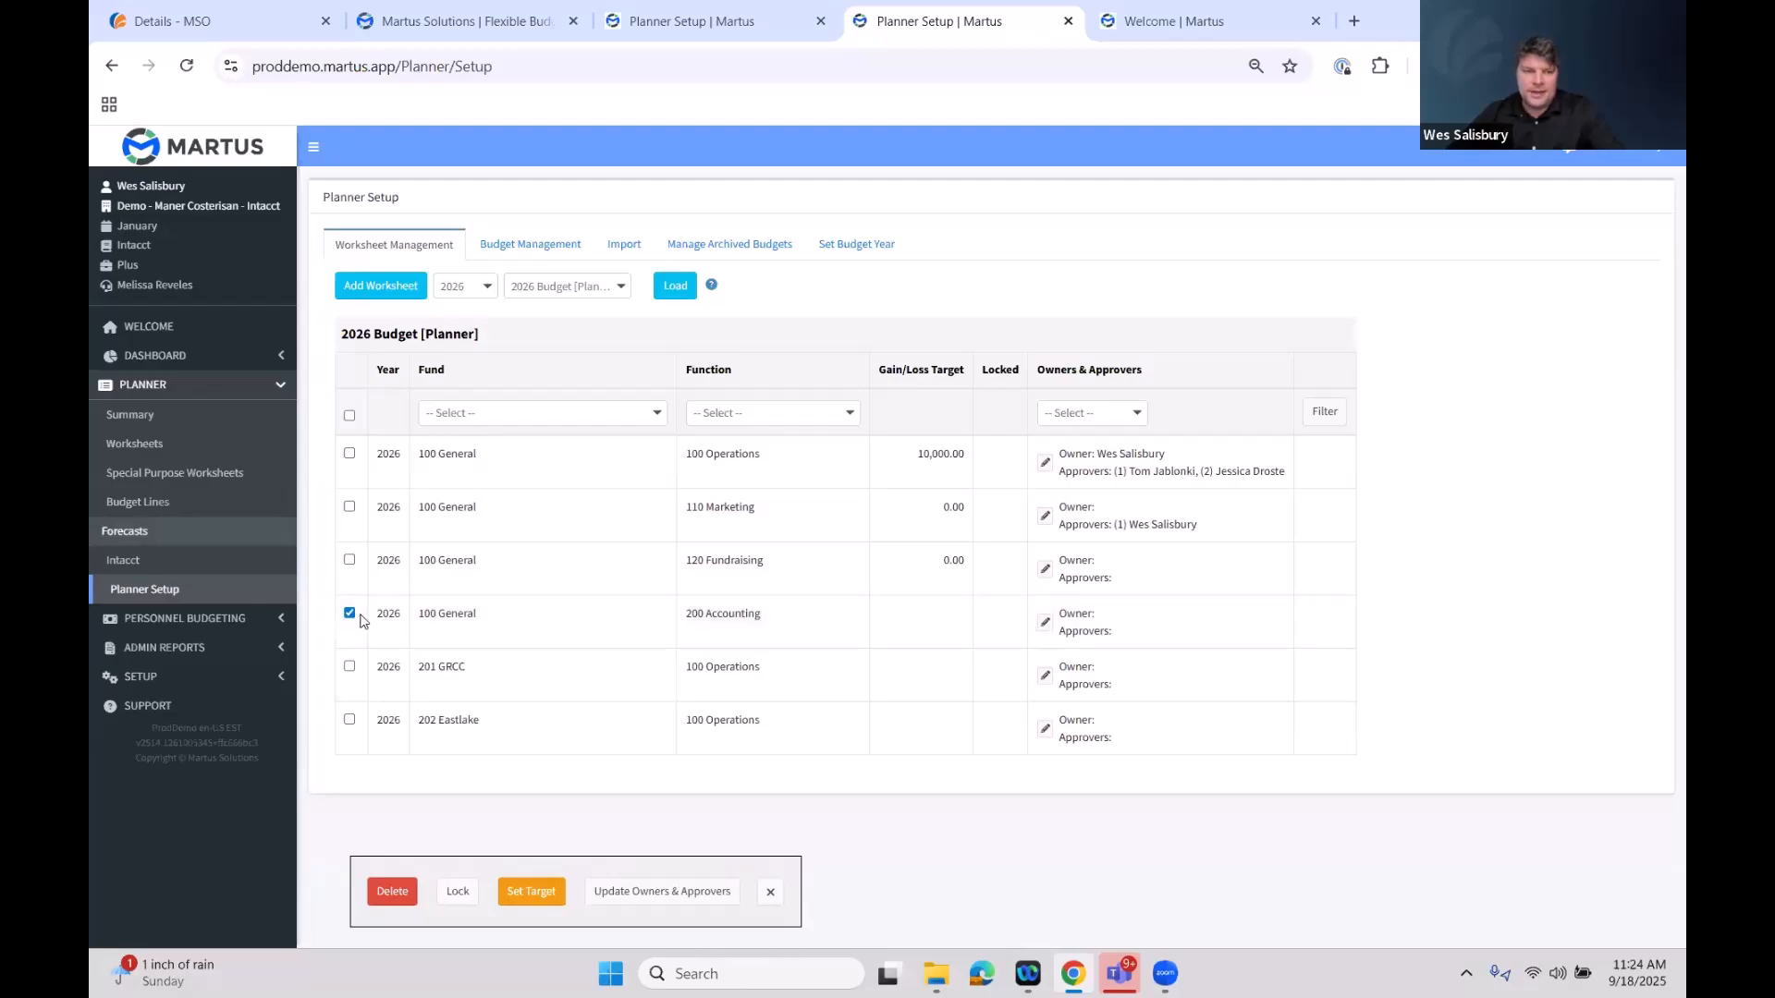
pyautogui.click(387, 880)
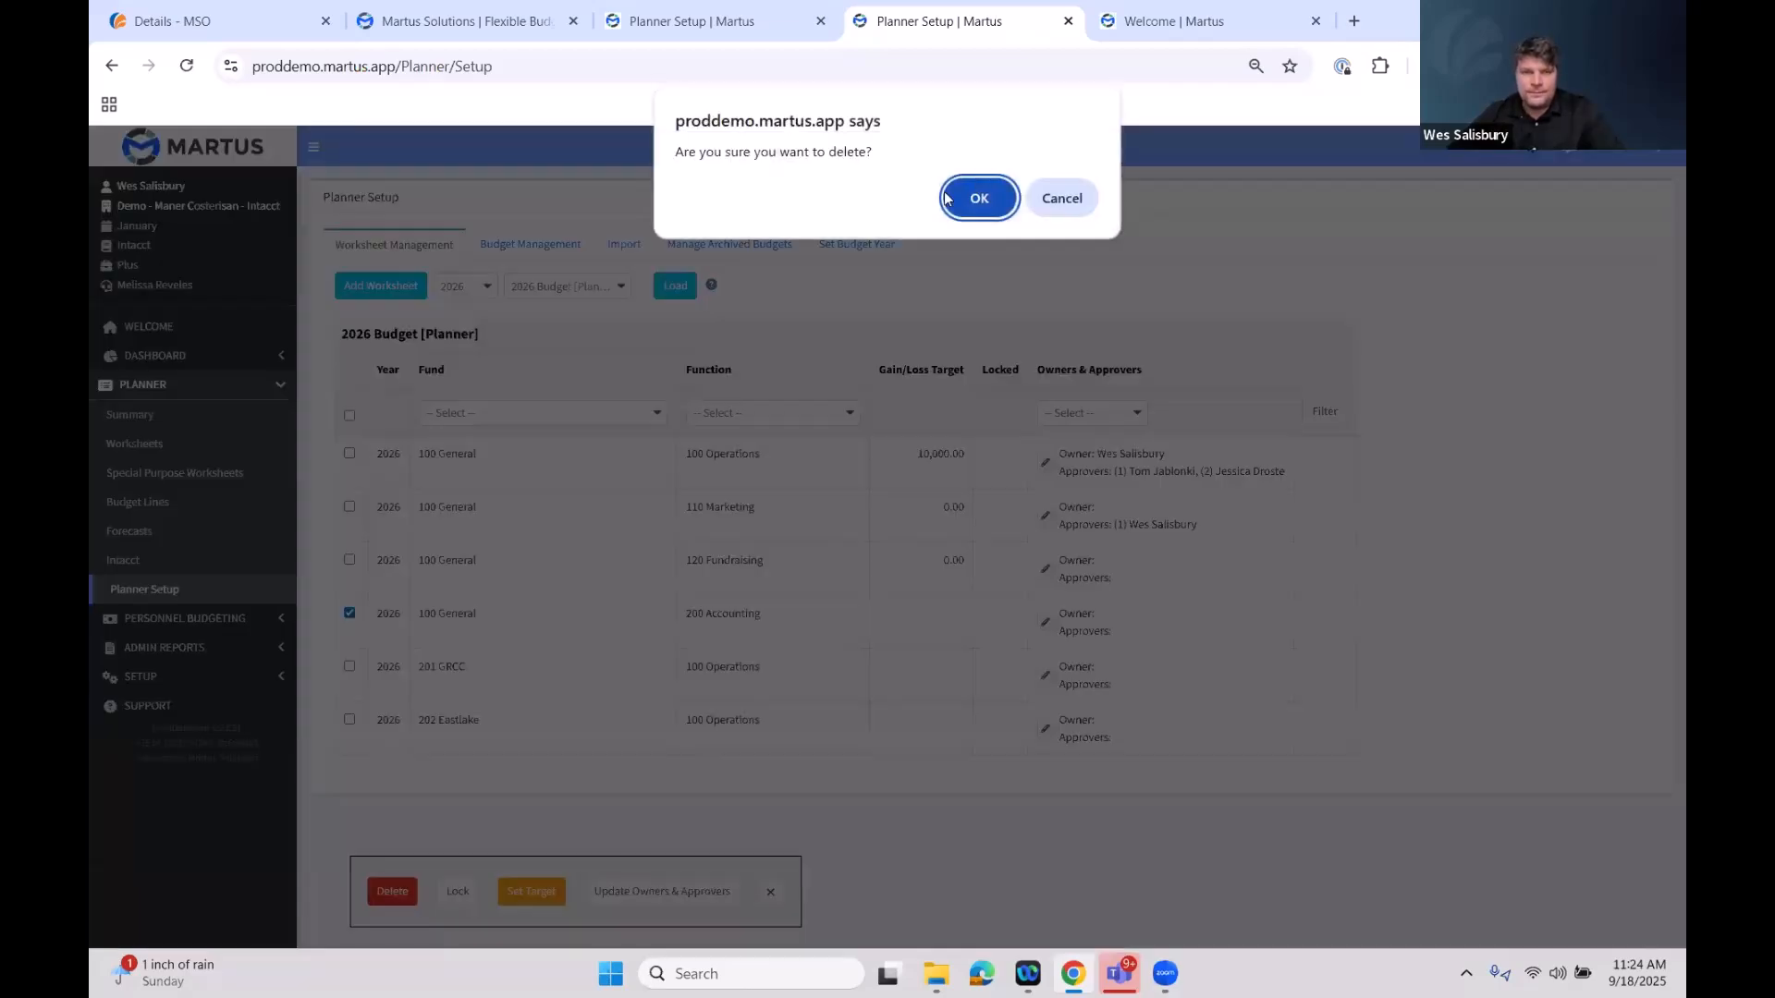
pyautogui.click(970, 197)
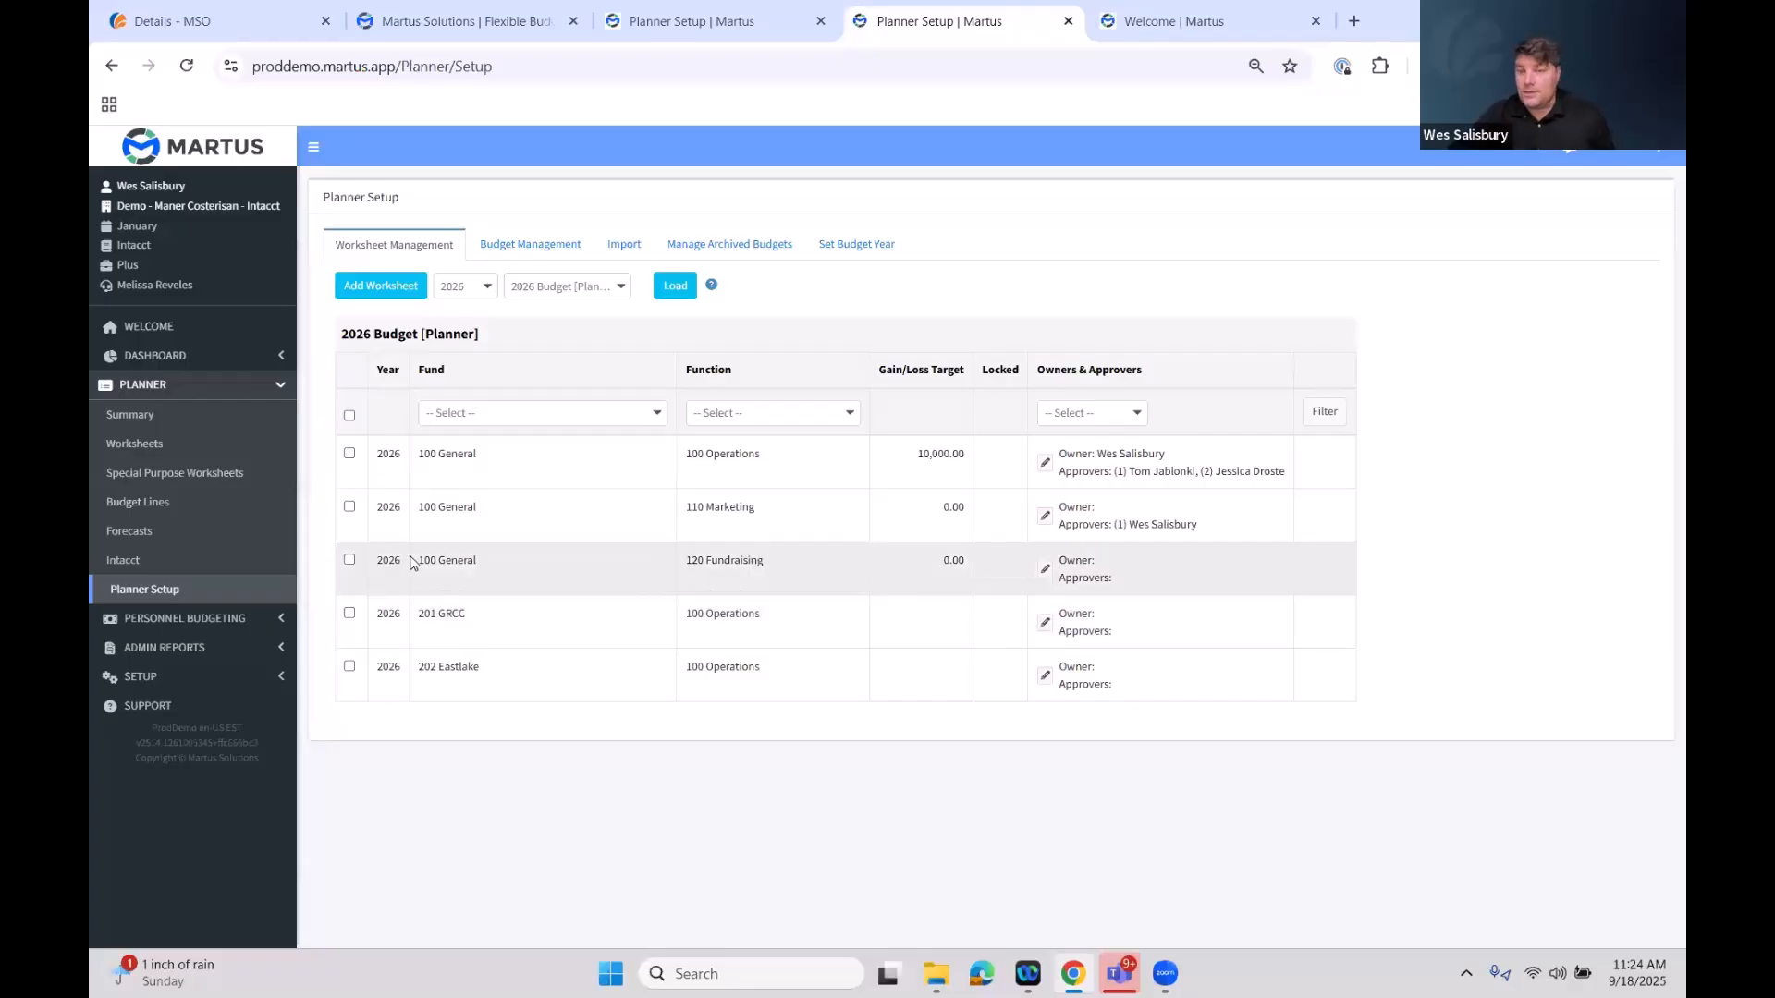
# Start adding a 2026 Budget worksheet for fund 100 General and function 299 Management & General
pyautogui.click(389, 285)
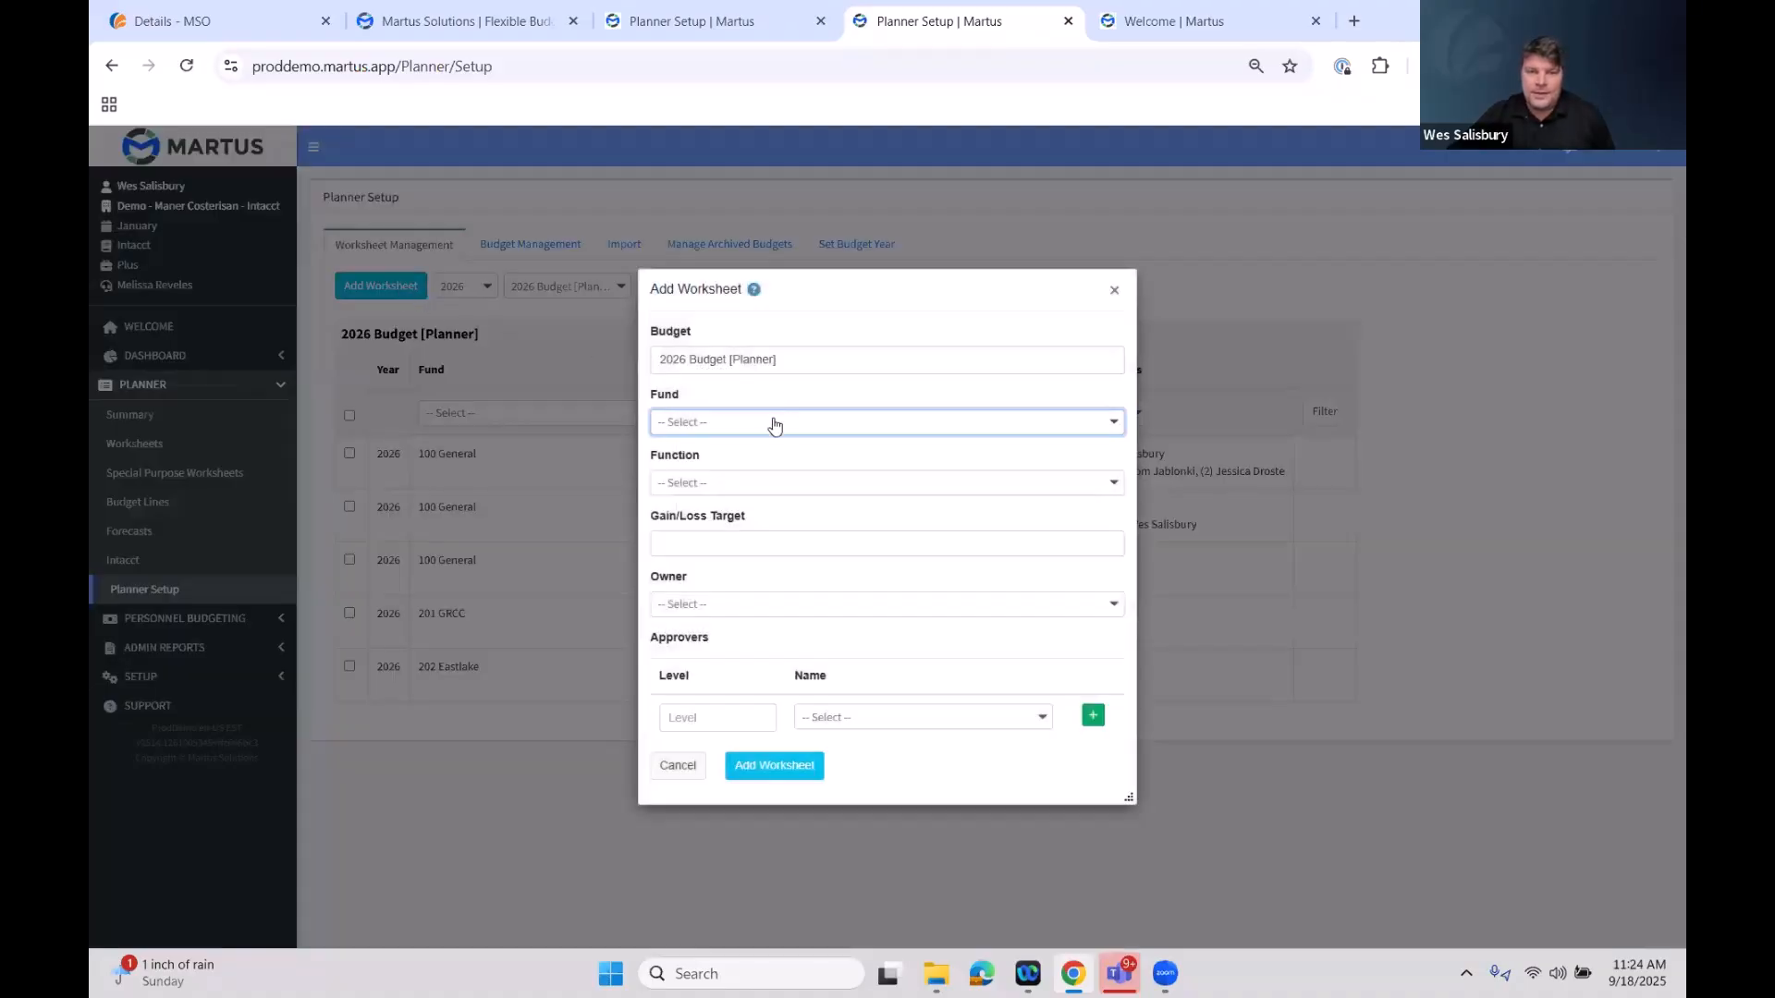
pyautogui.click(776, 423)
pyautogui.click(735, 538)
pyautogui.click(730, 483)
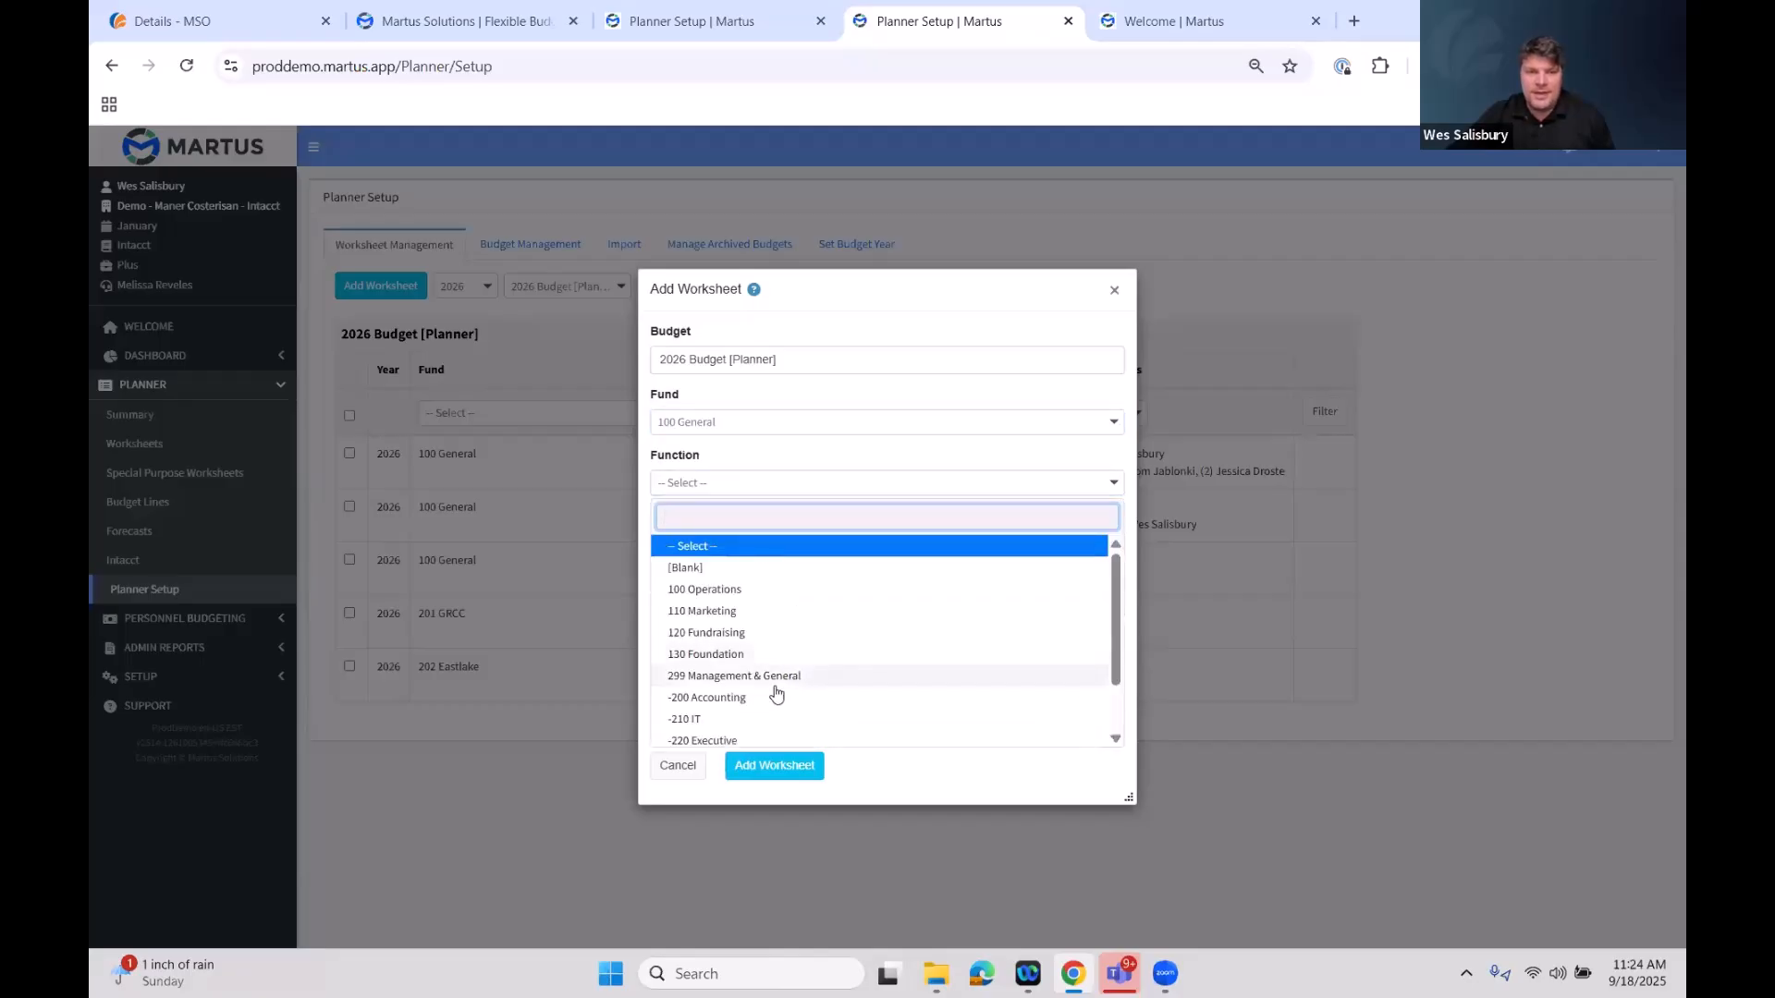
pyautogui.scroll(-1, 776, 666)
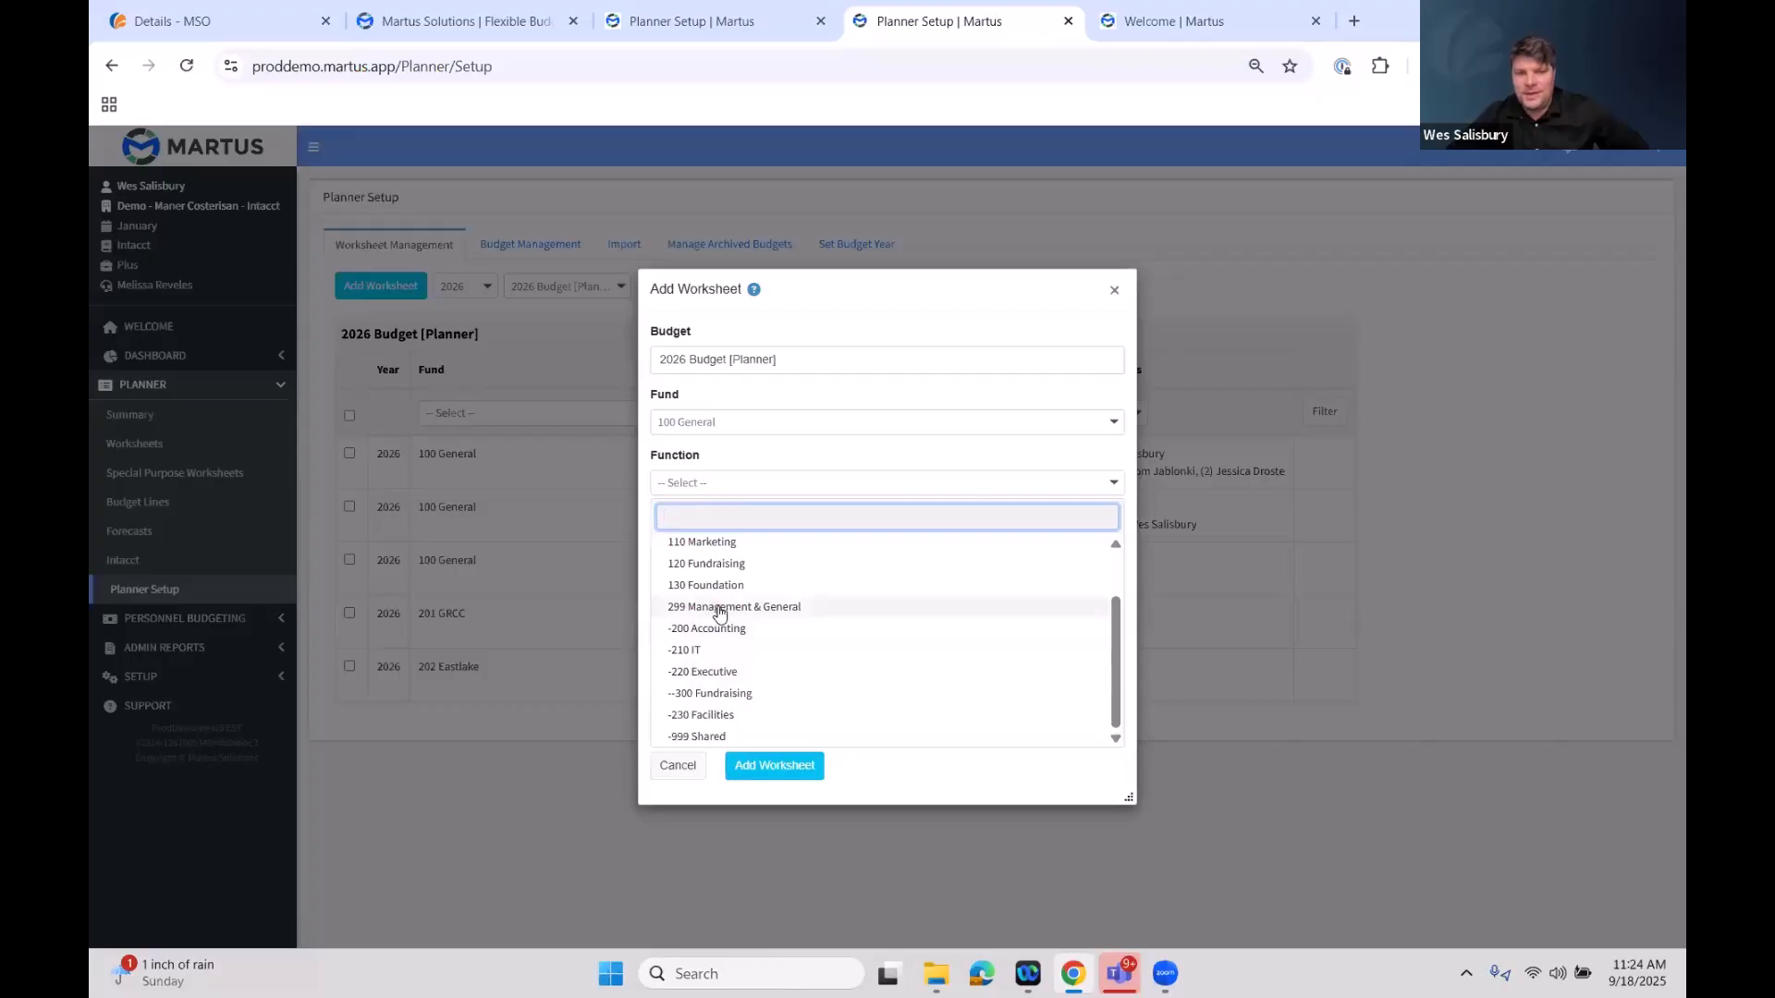
pyautogui.click(719, 606)
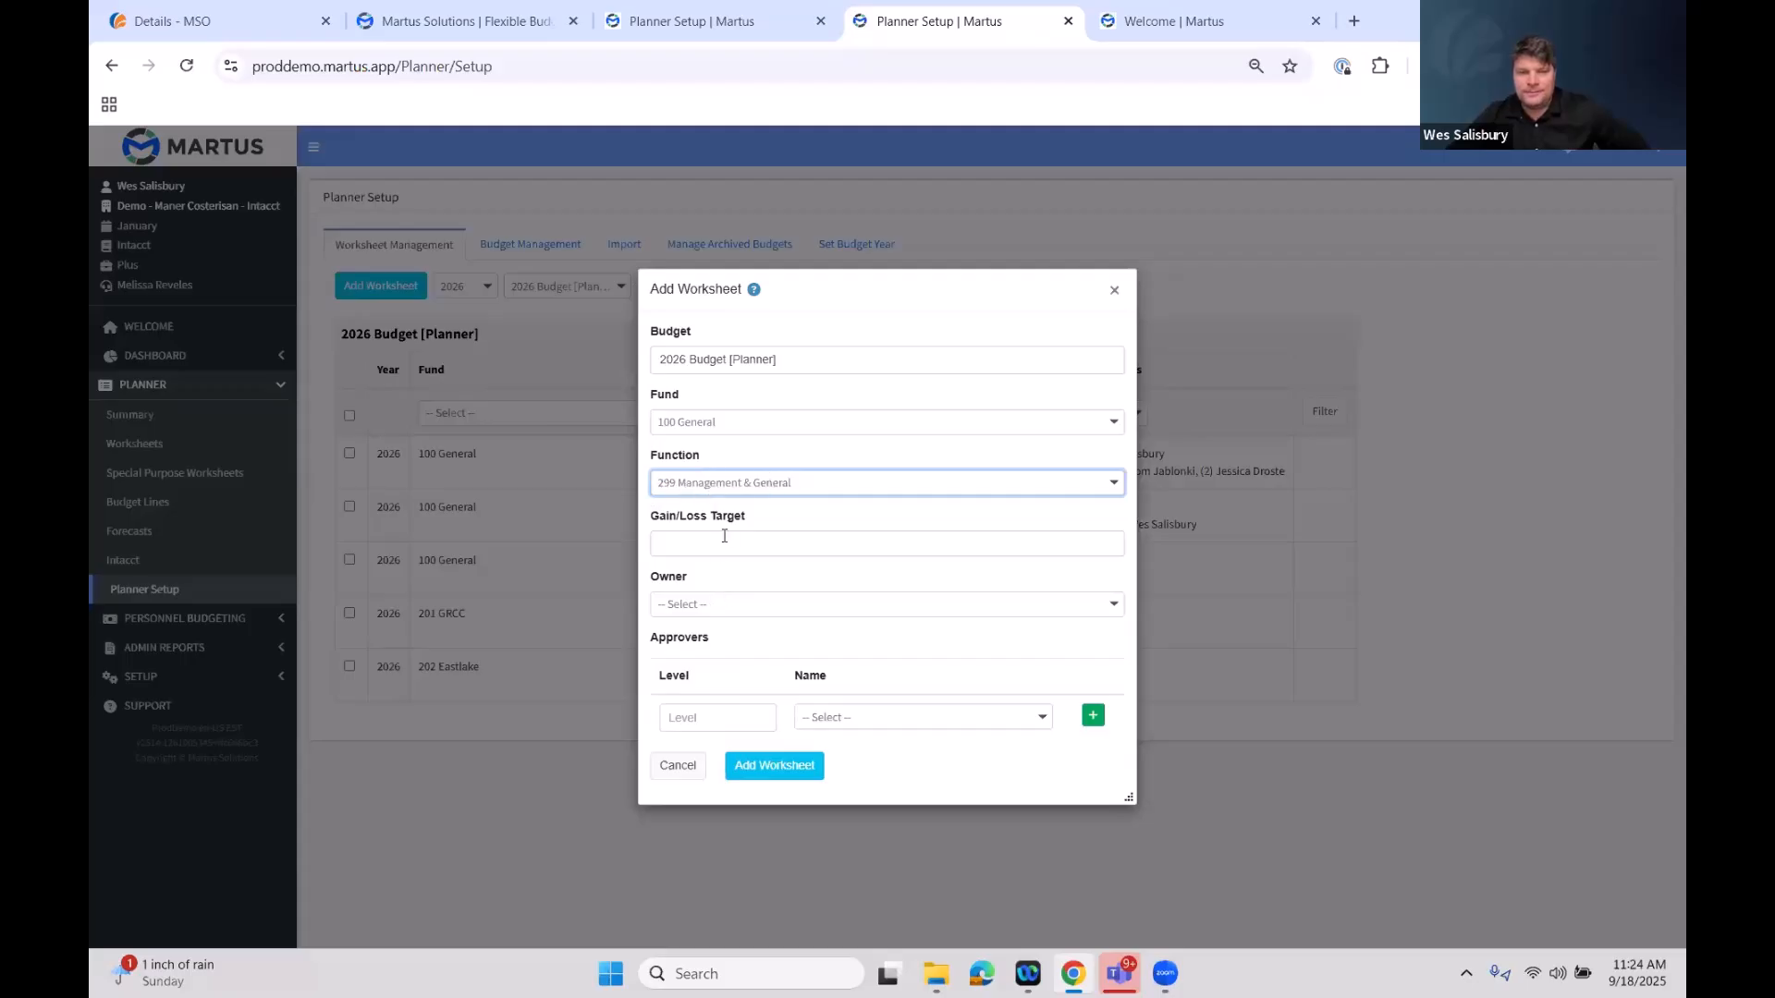
# Assign the presenter as the worksheet owner and add a level 1 approver
pyautogui.click(747, 611)
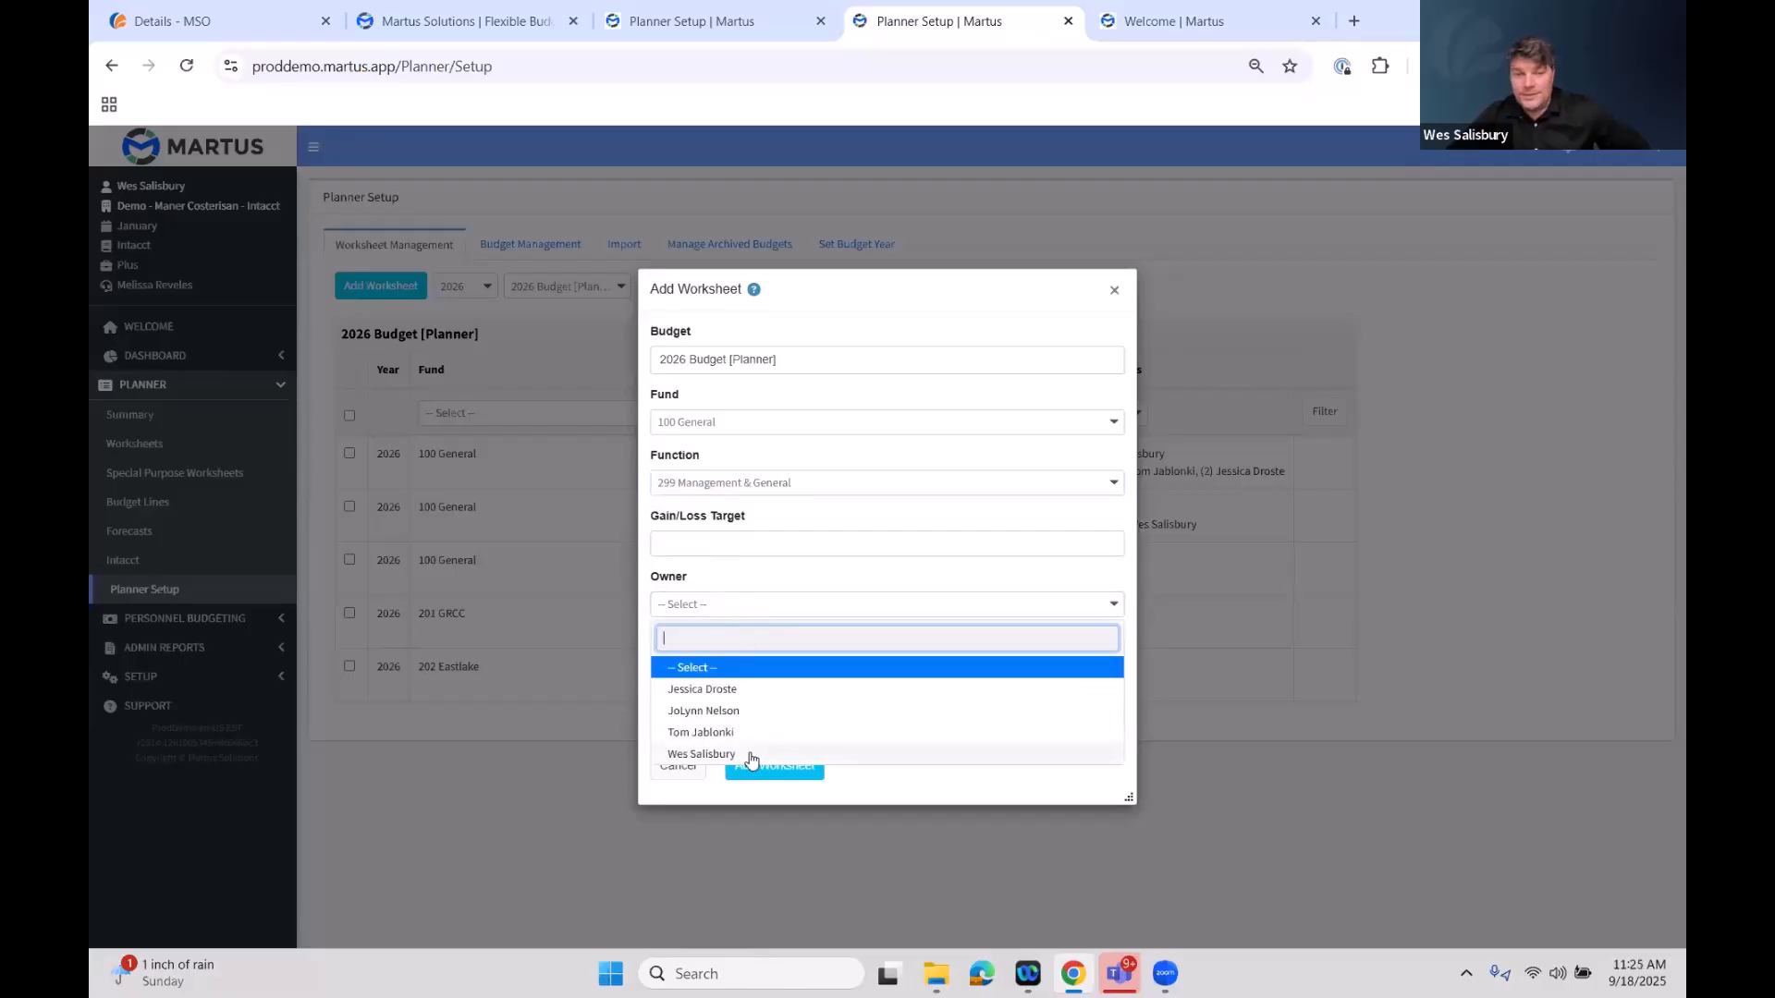
pyautogui.click(730, 754)
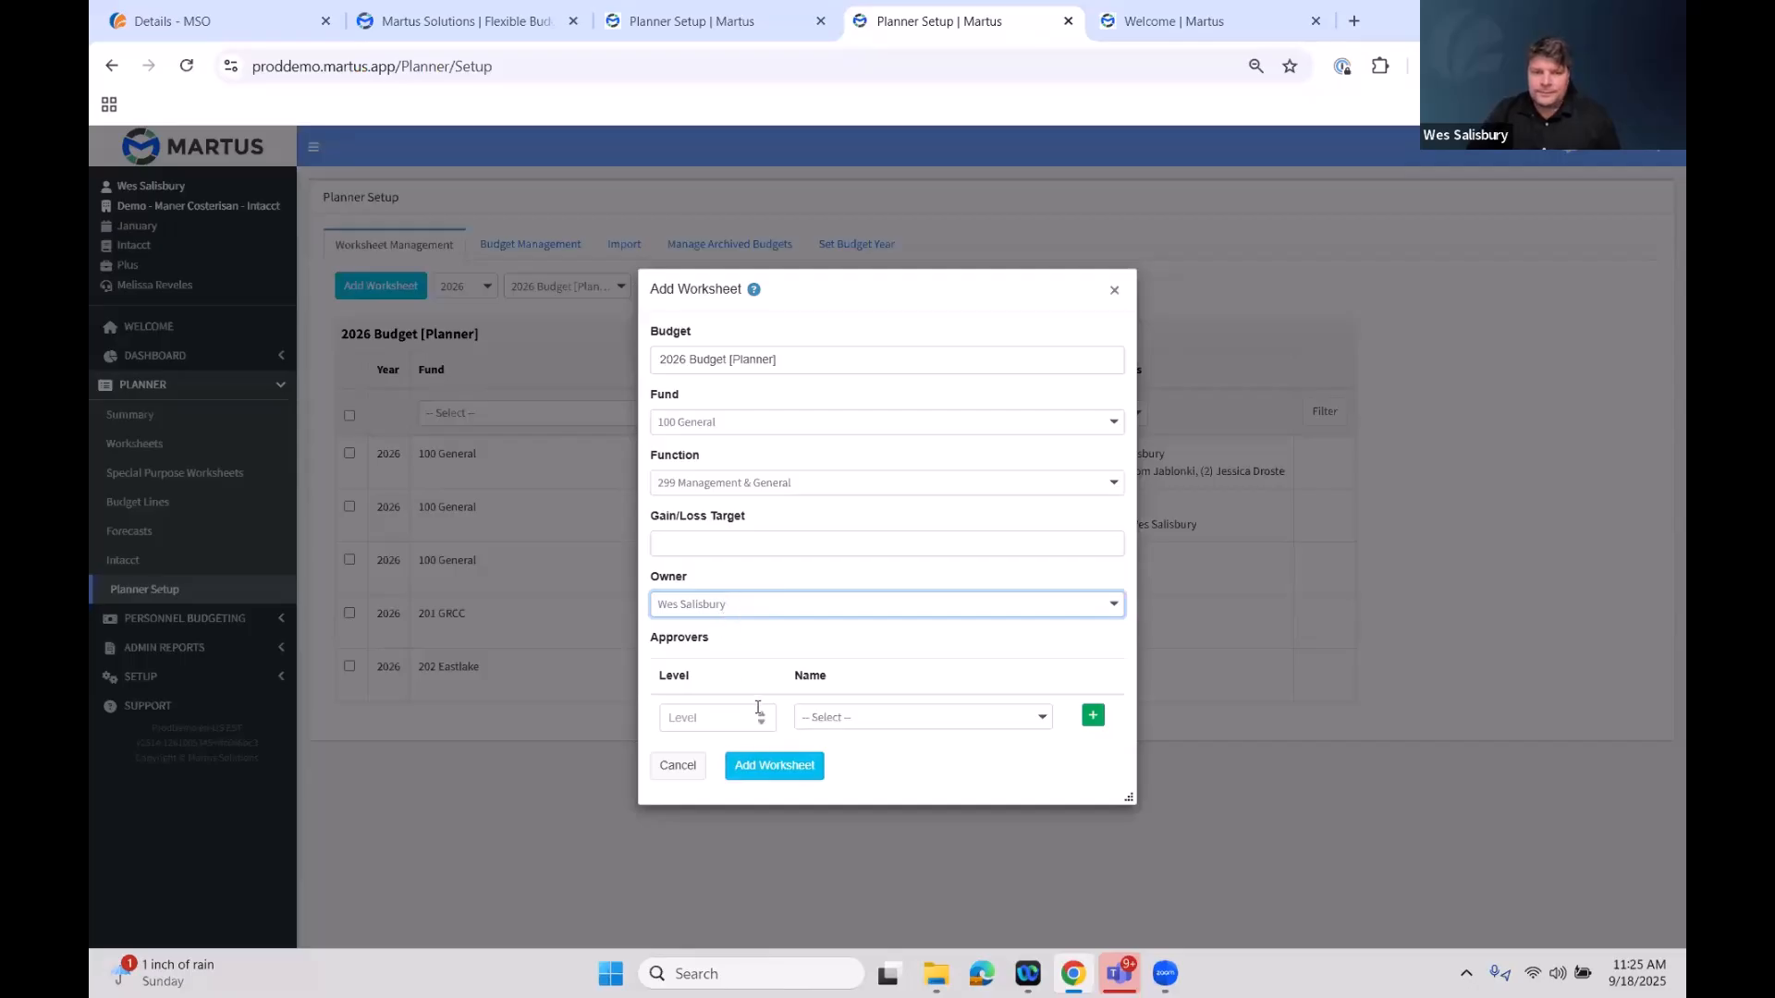
pyautogui.click(763, 714)
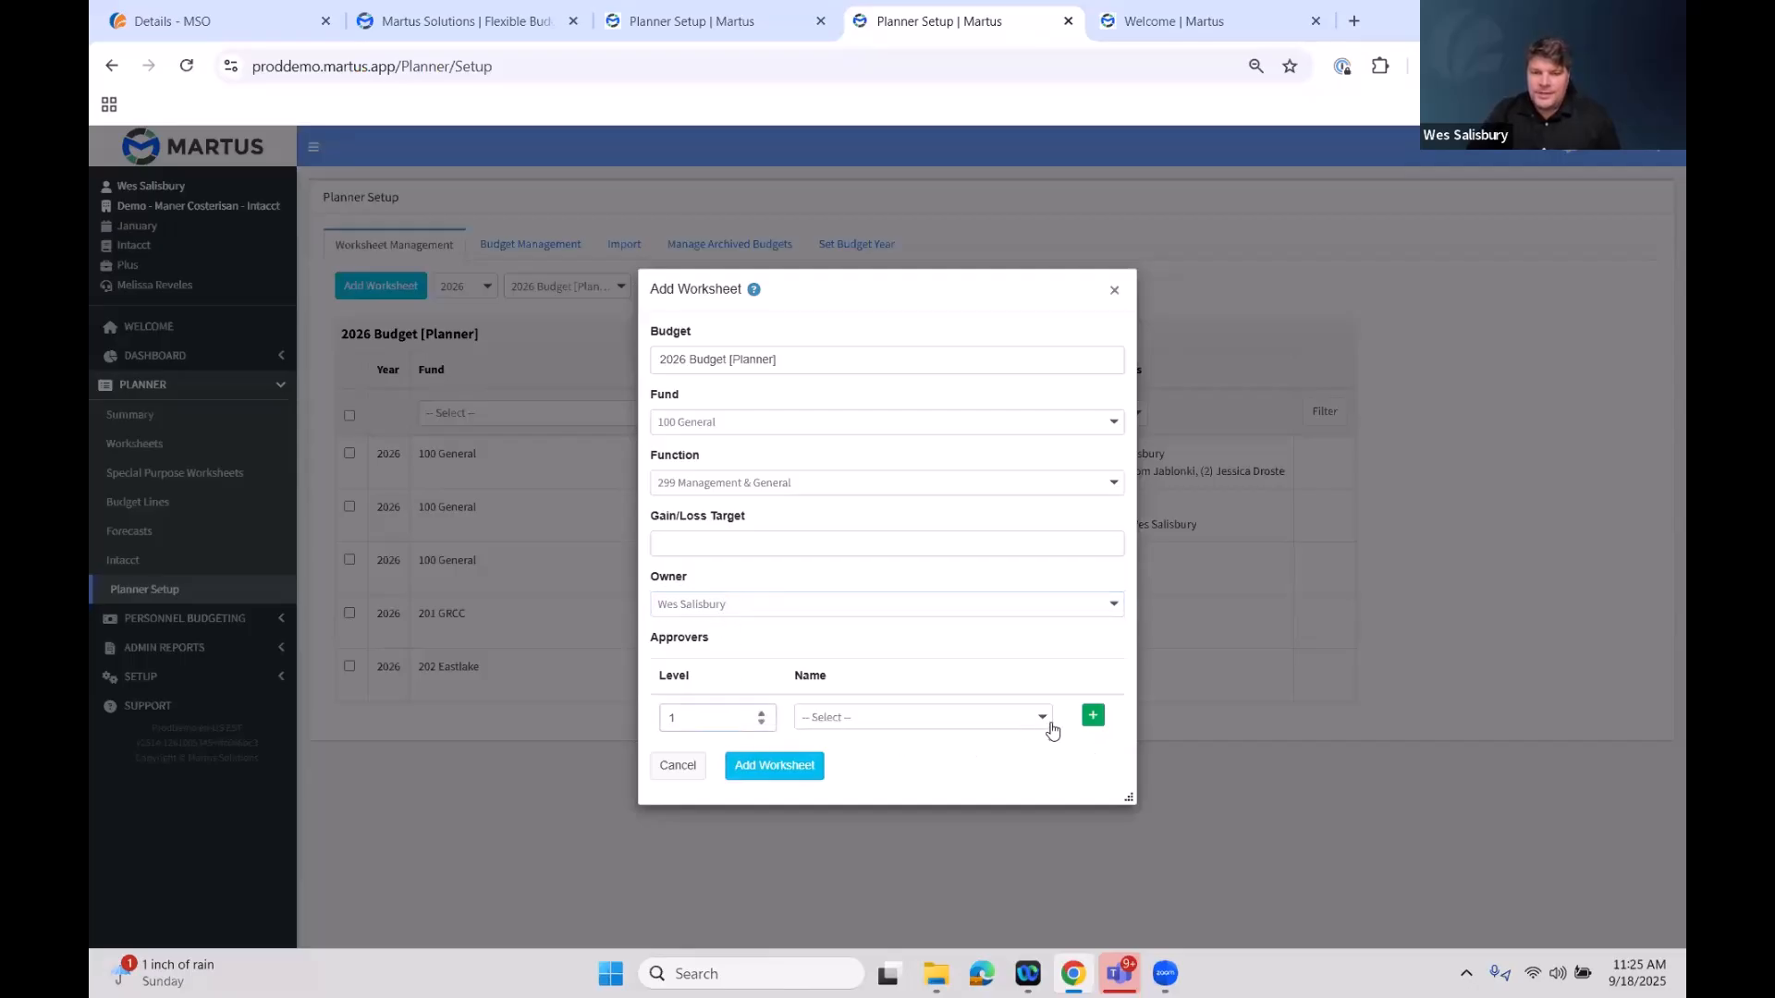
pyautogui.click(1041, 722)
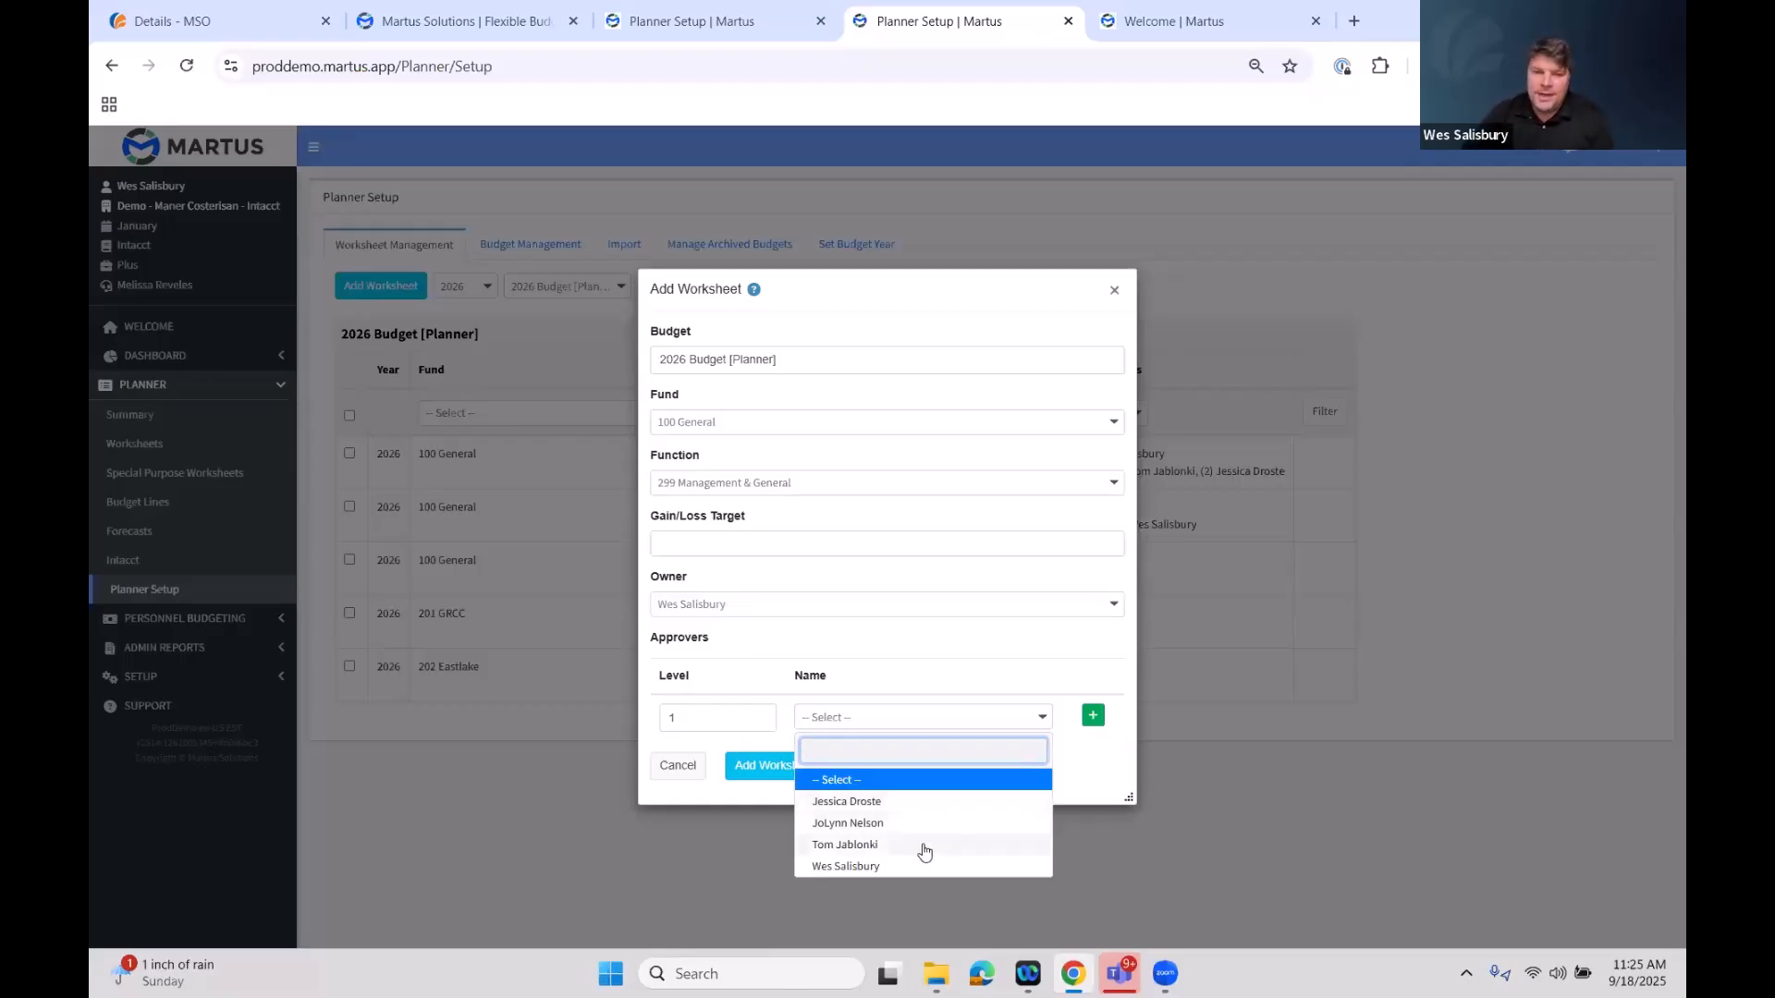
pyautogui.click(925, 845)
pyautogui.click(1092, 716)
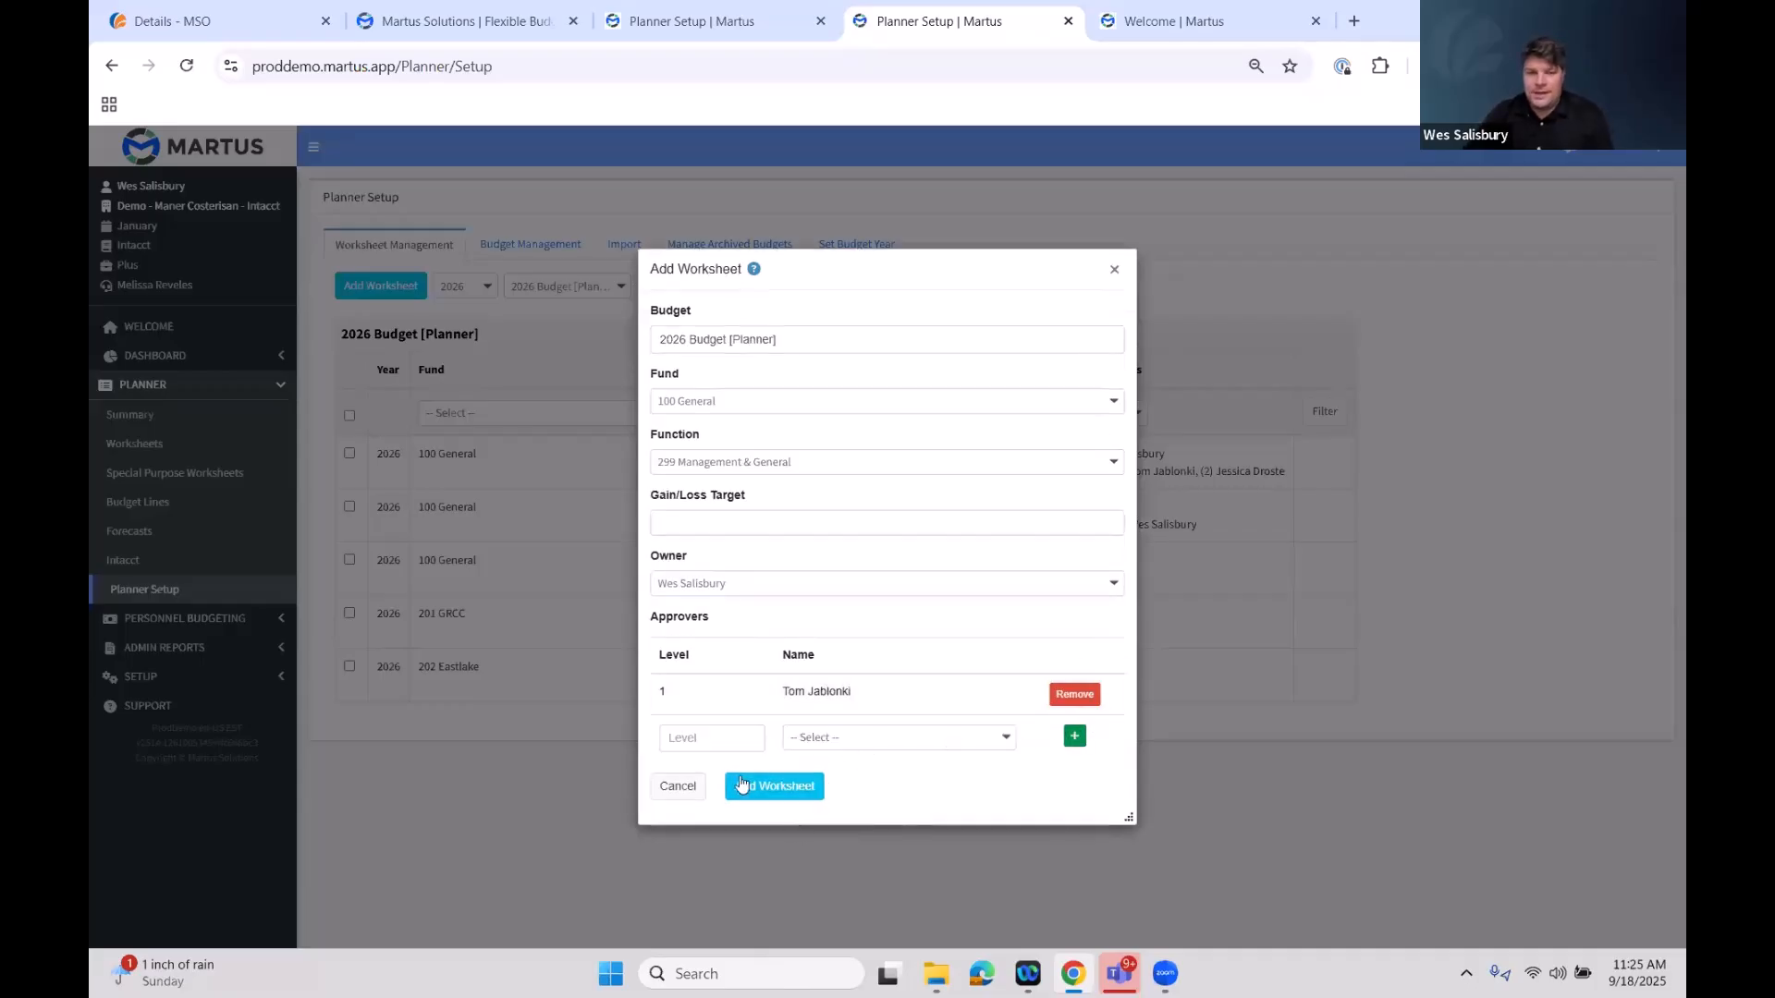
# Add a second approver at level 2 to the new worksheet
pyautogui.click(743, 738)
pyautogui.click(751, 734)
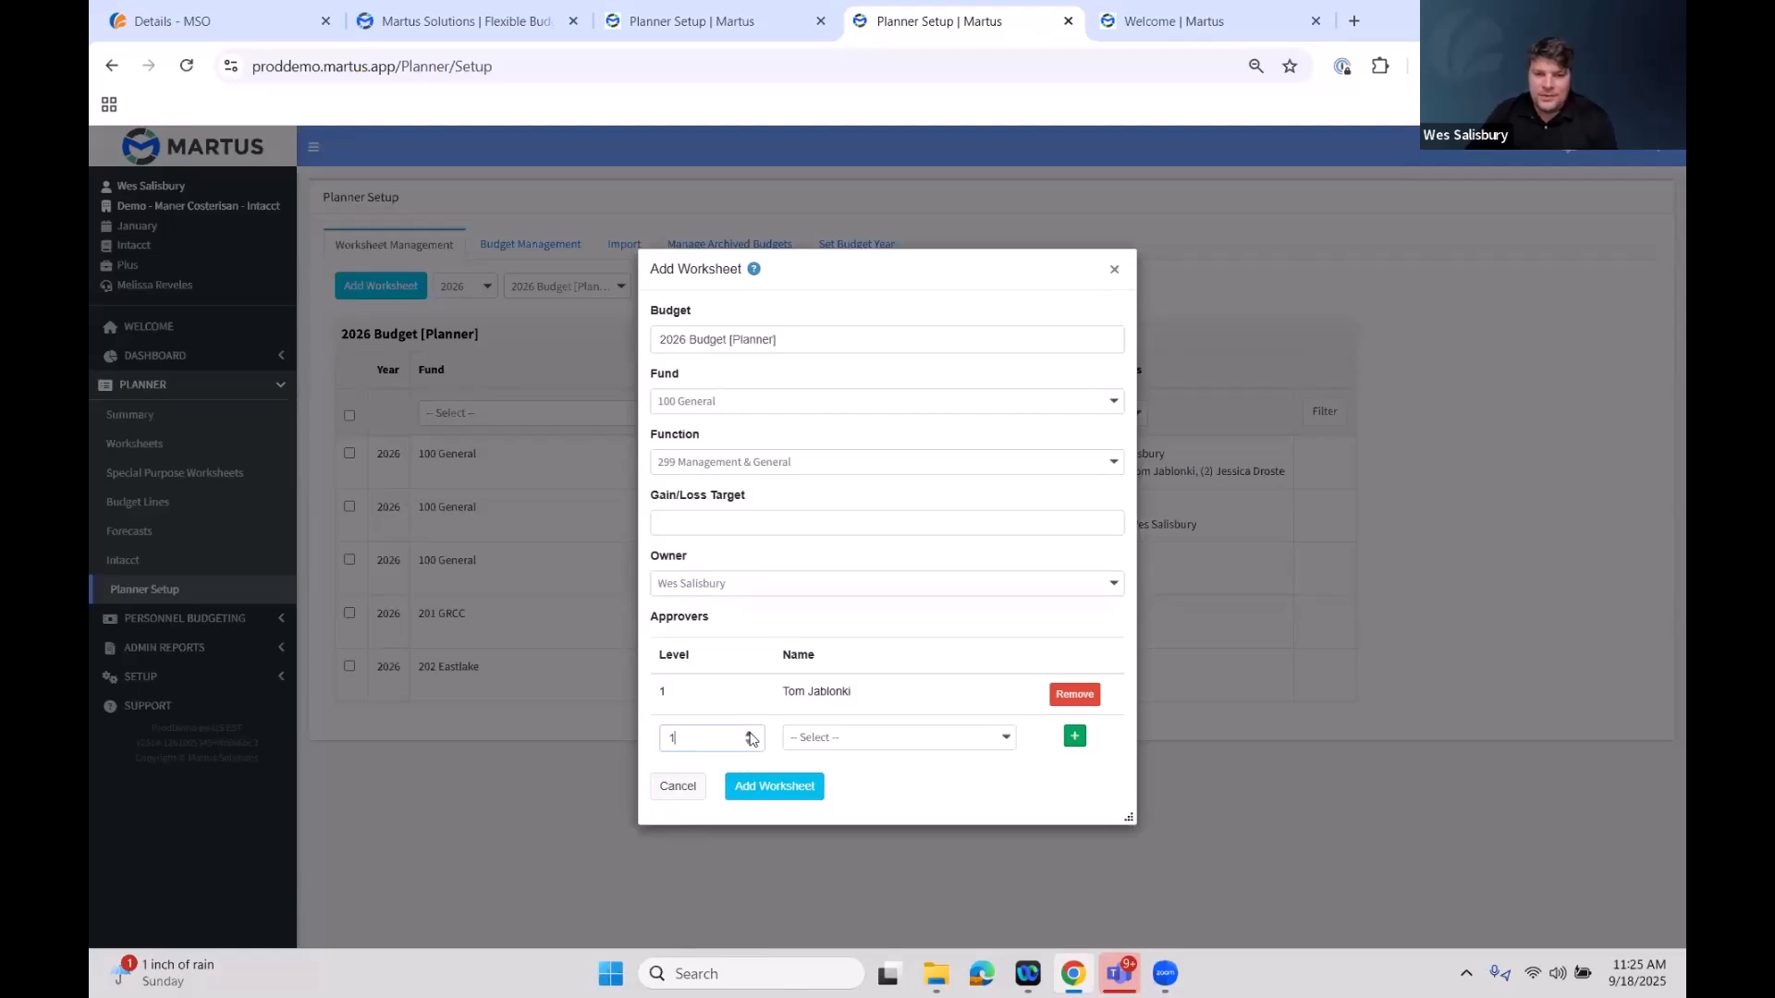
pyautogui.click(1006, 745)
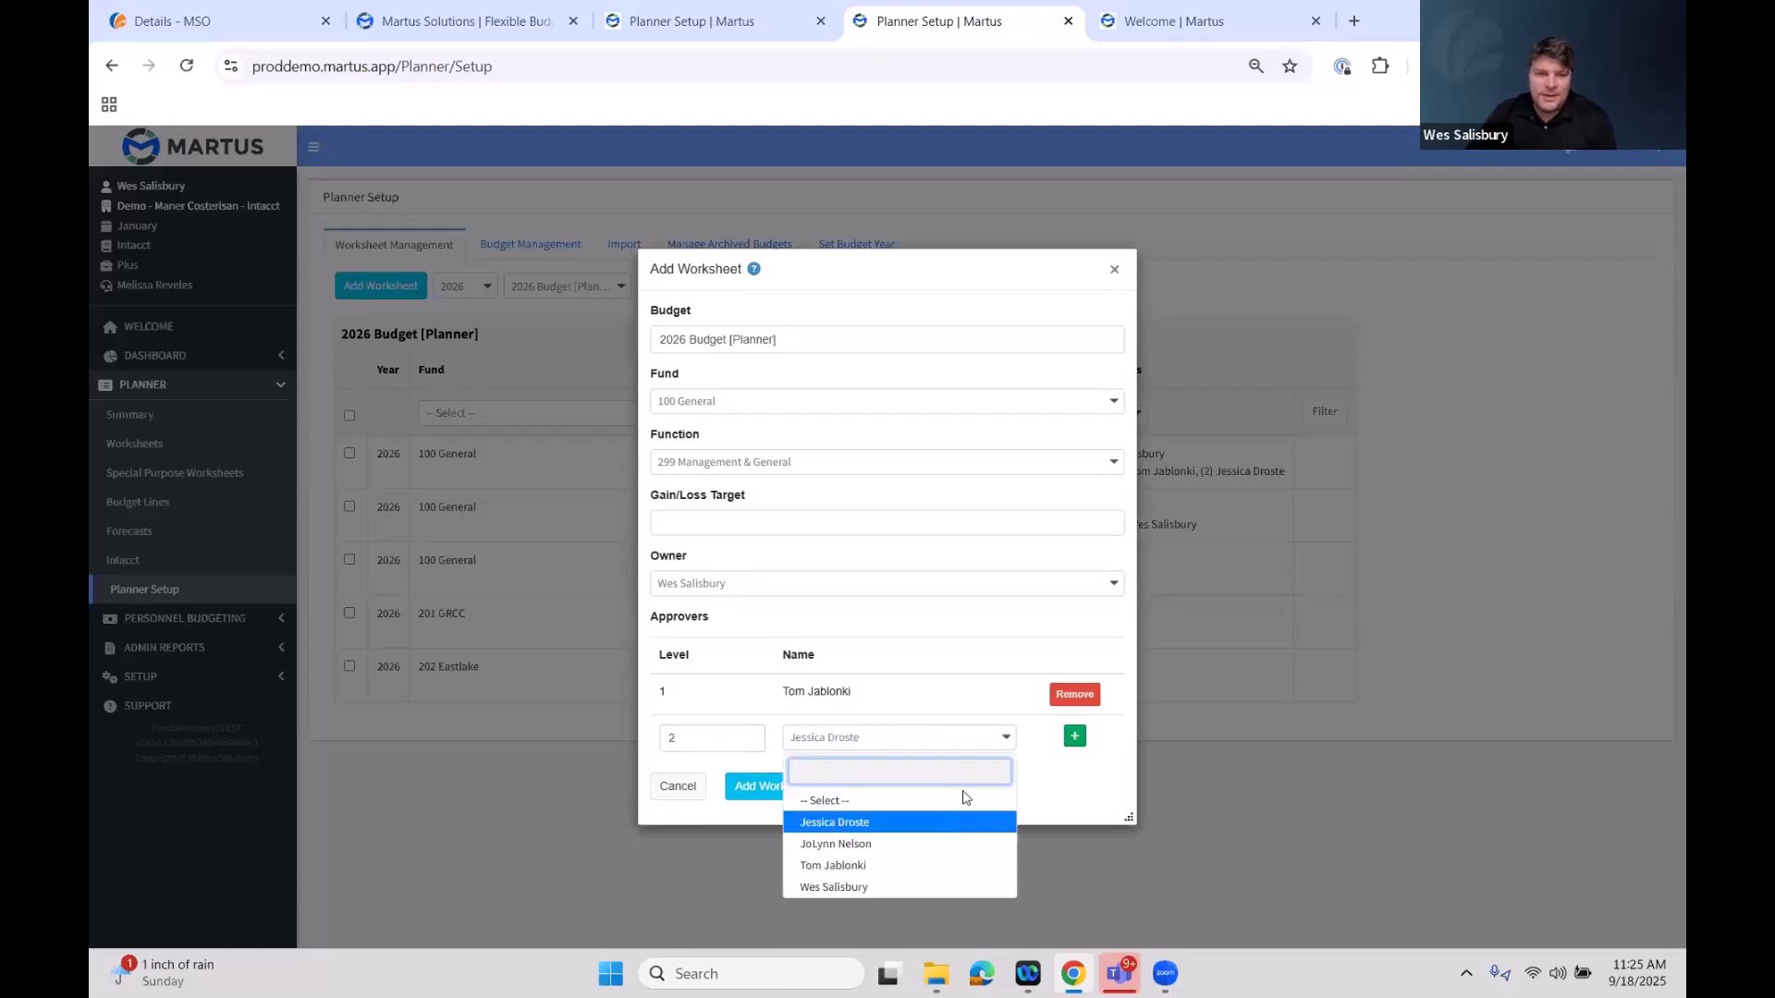
pyautogui.click(943, 820)
pyautogui.click(1074, 736)
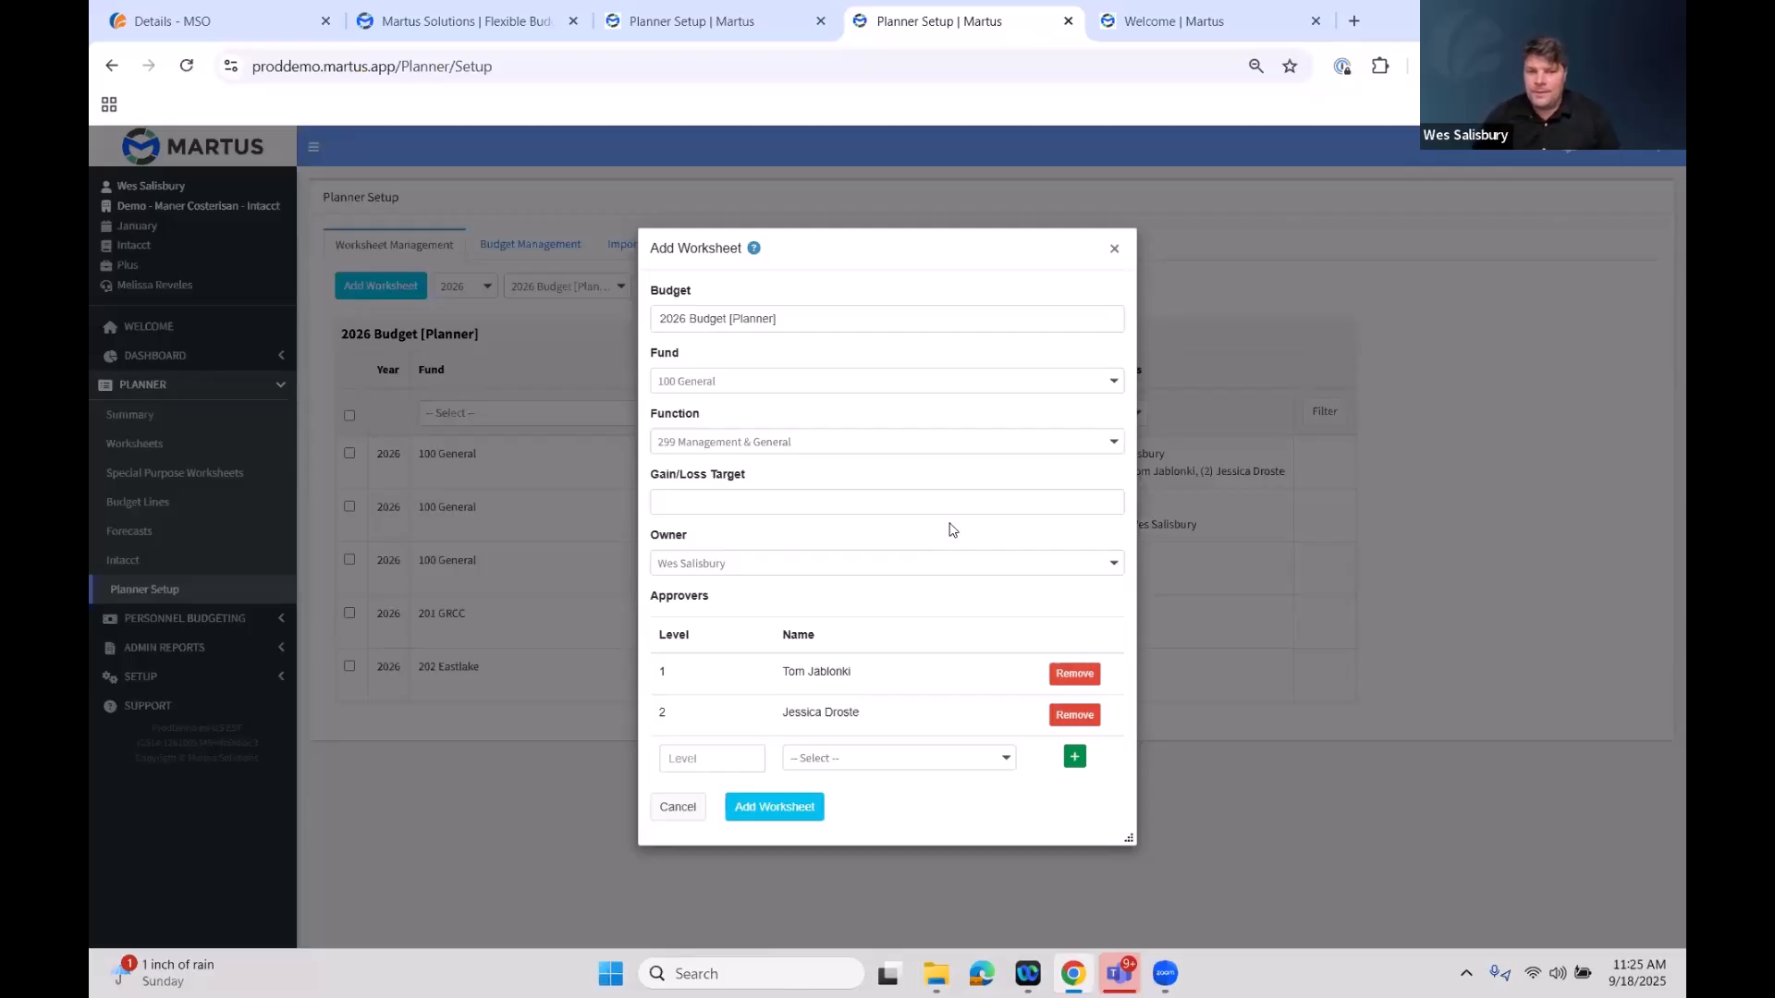
# Submit the new worksheet and confirm its creation
pyautogui.click(775, 807)
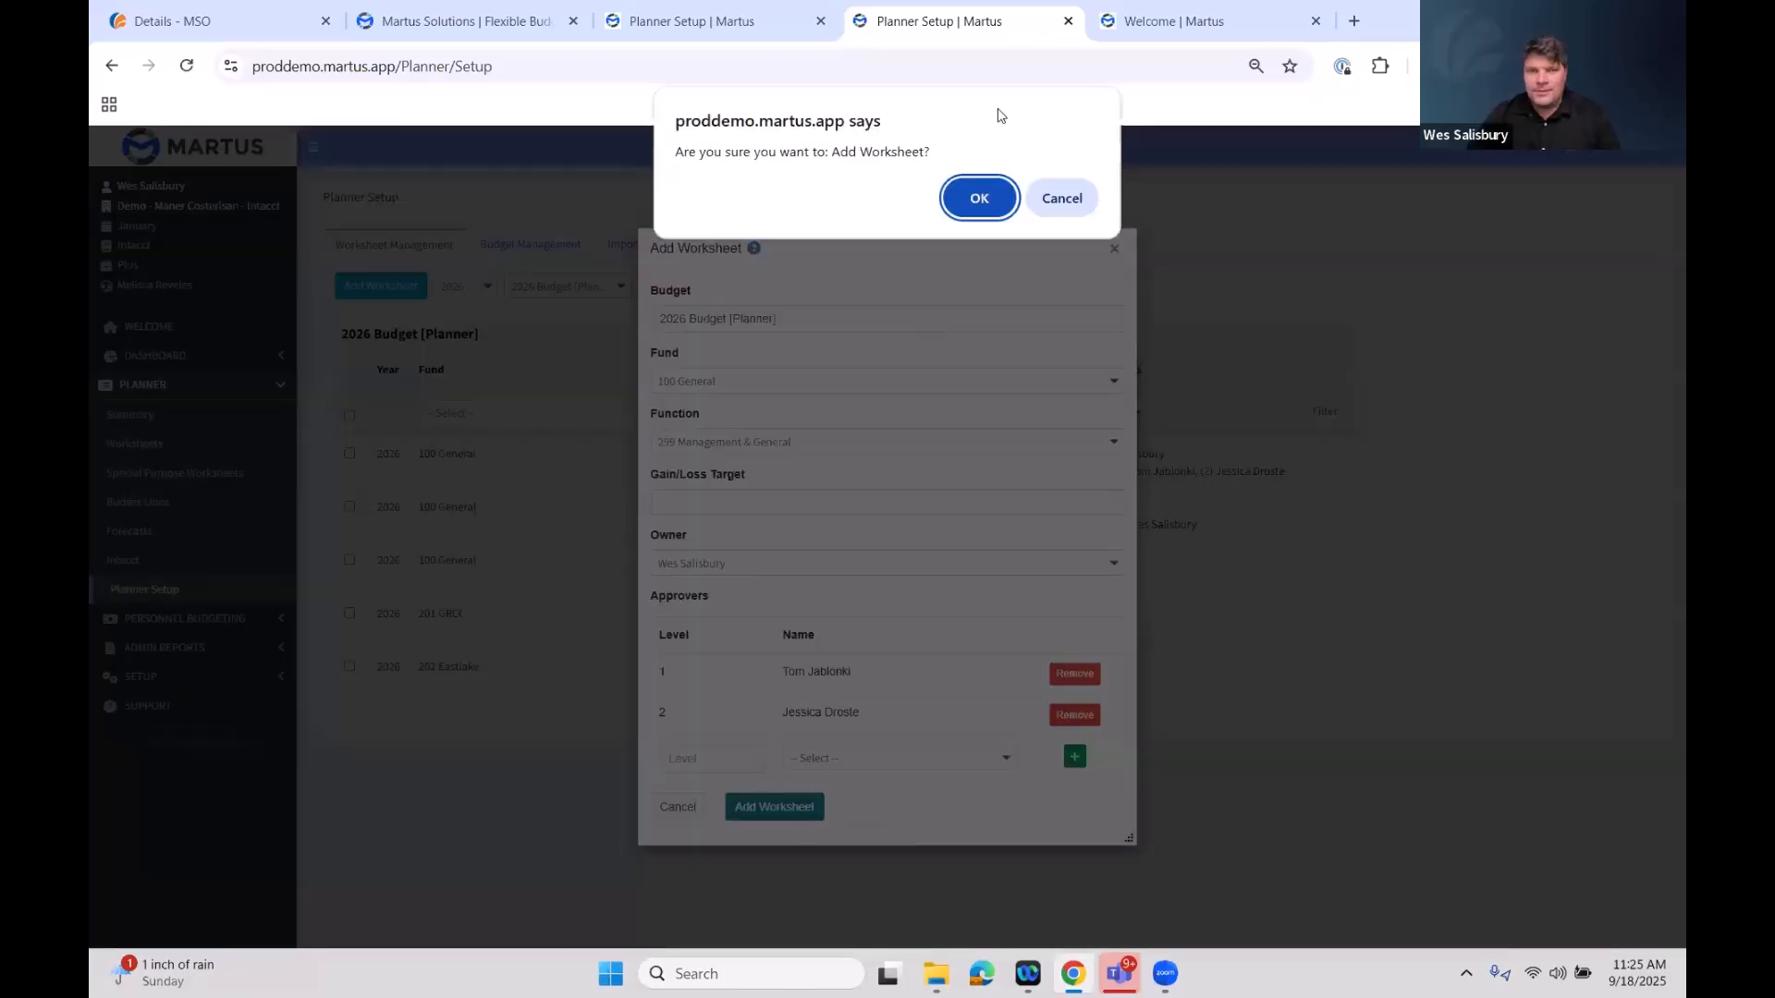
pyautogui.press('Return')
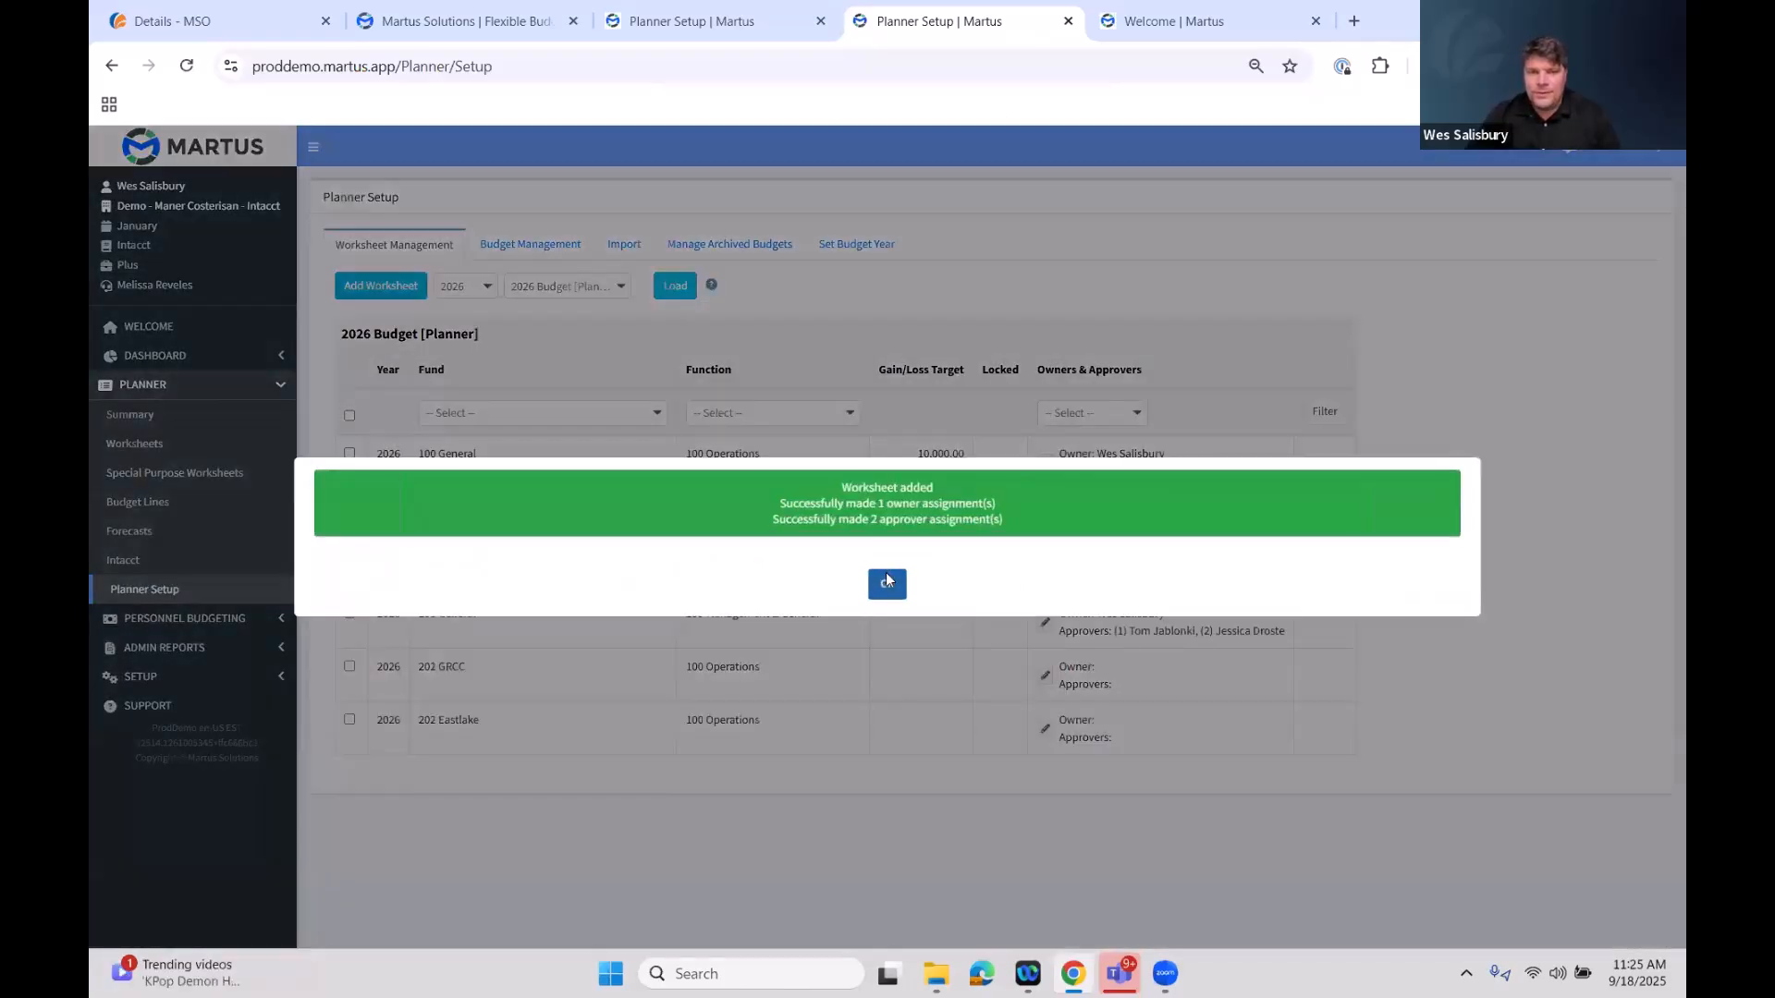
pyautogui.click(887, 582)
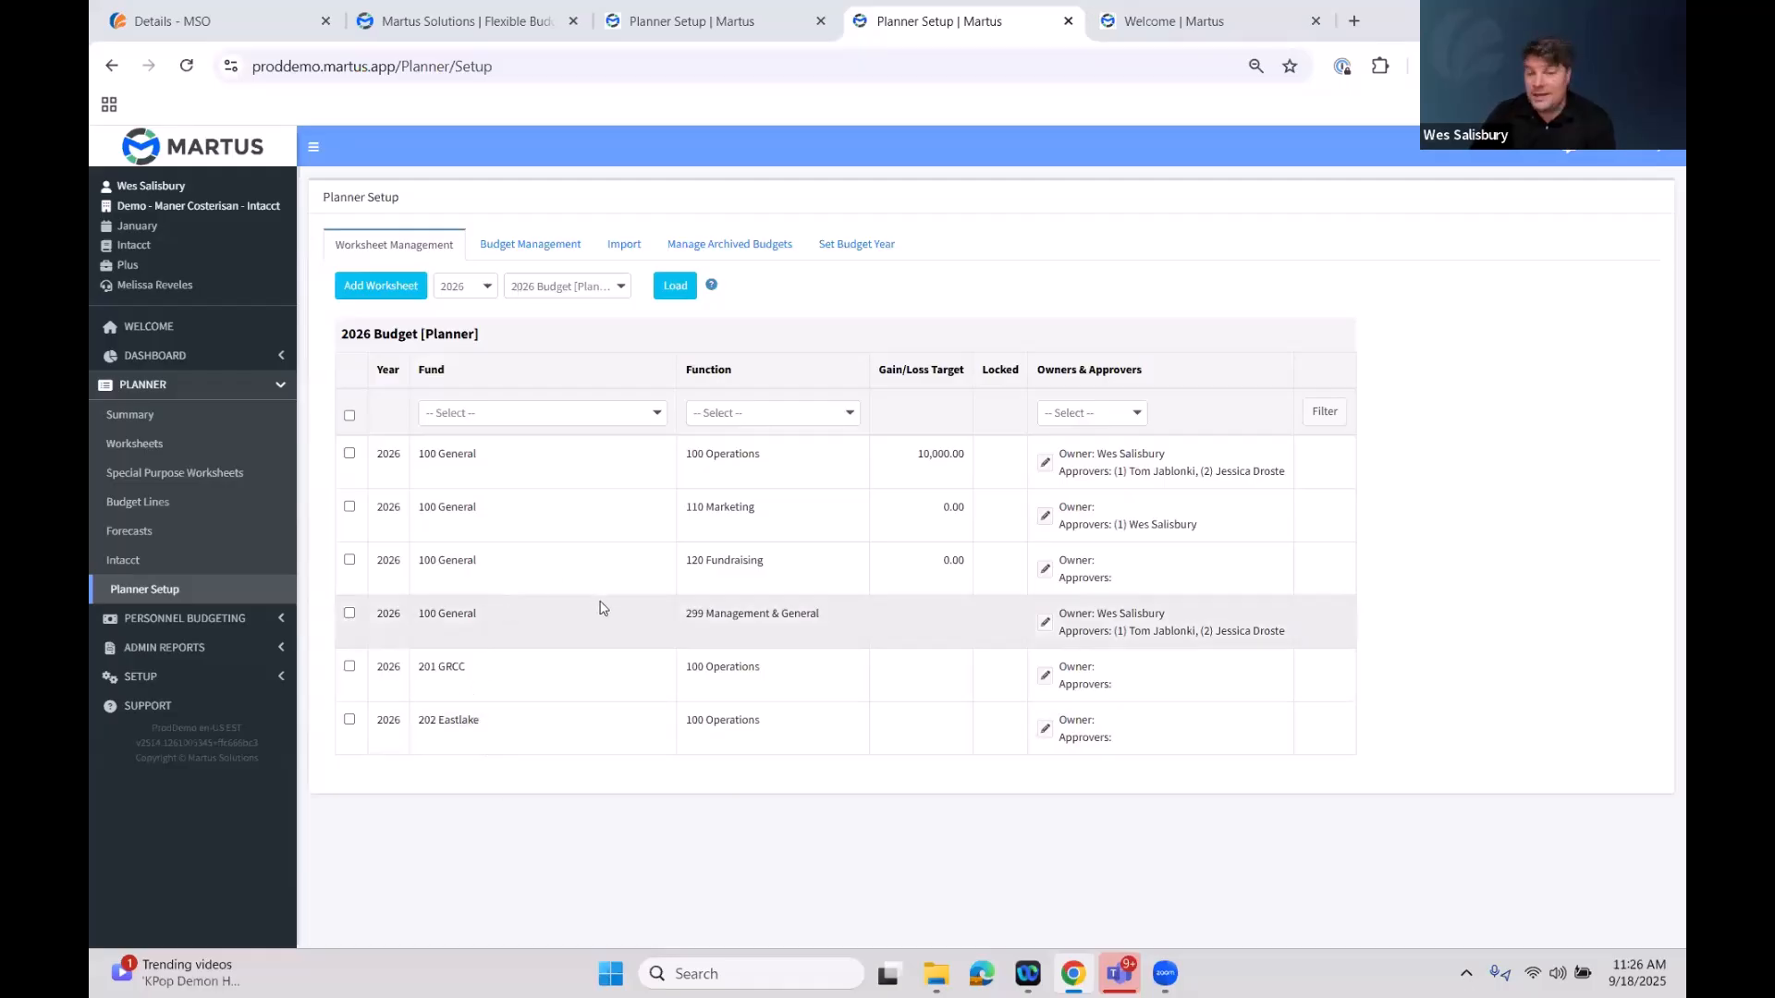
# Review the 2026 Budget in Budget Management and then the Planner Worksheets list
pyautogui.click(554, 253)
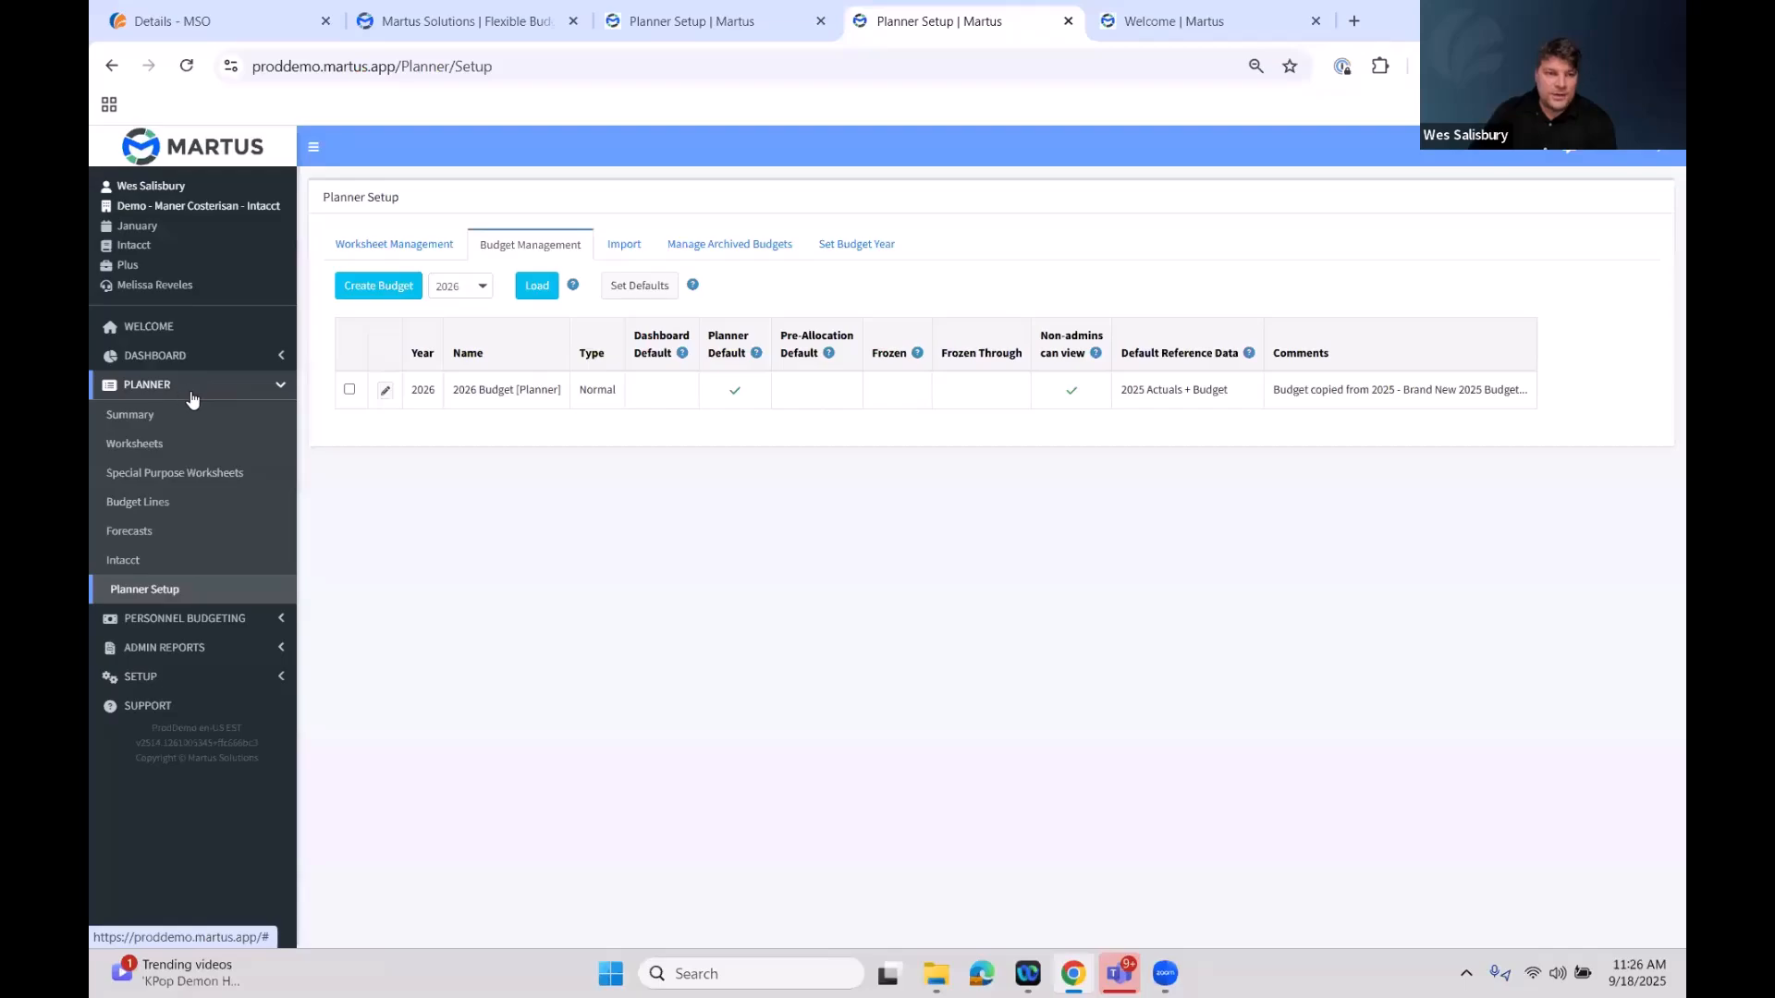
pyautogui.click(182, 448)
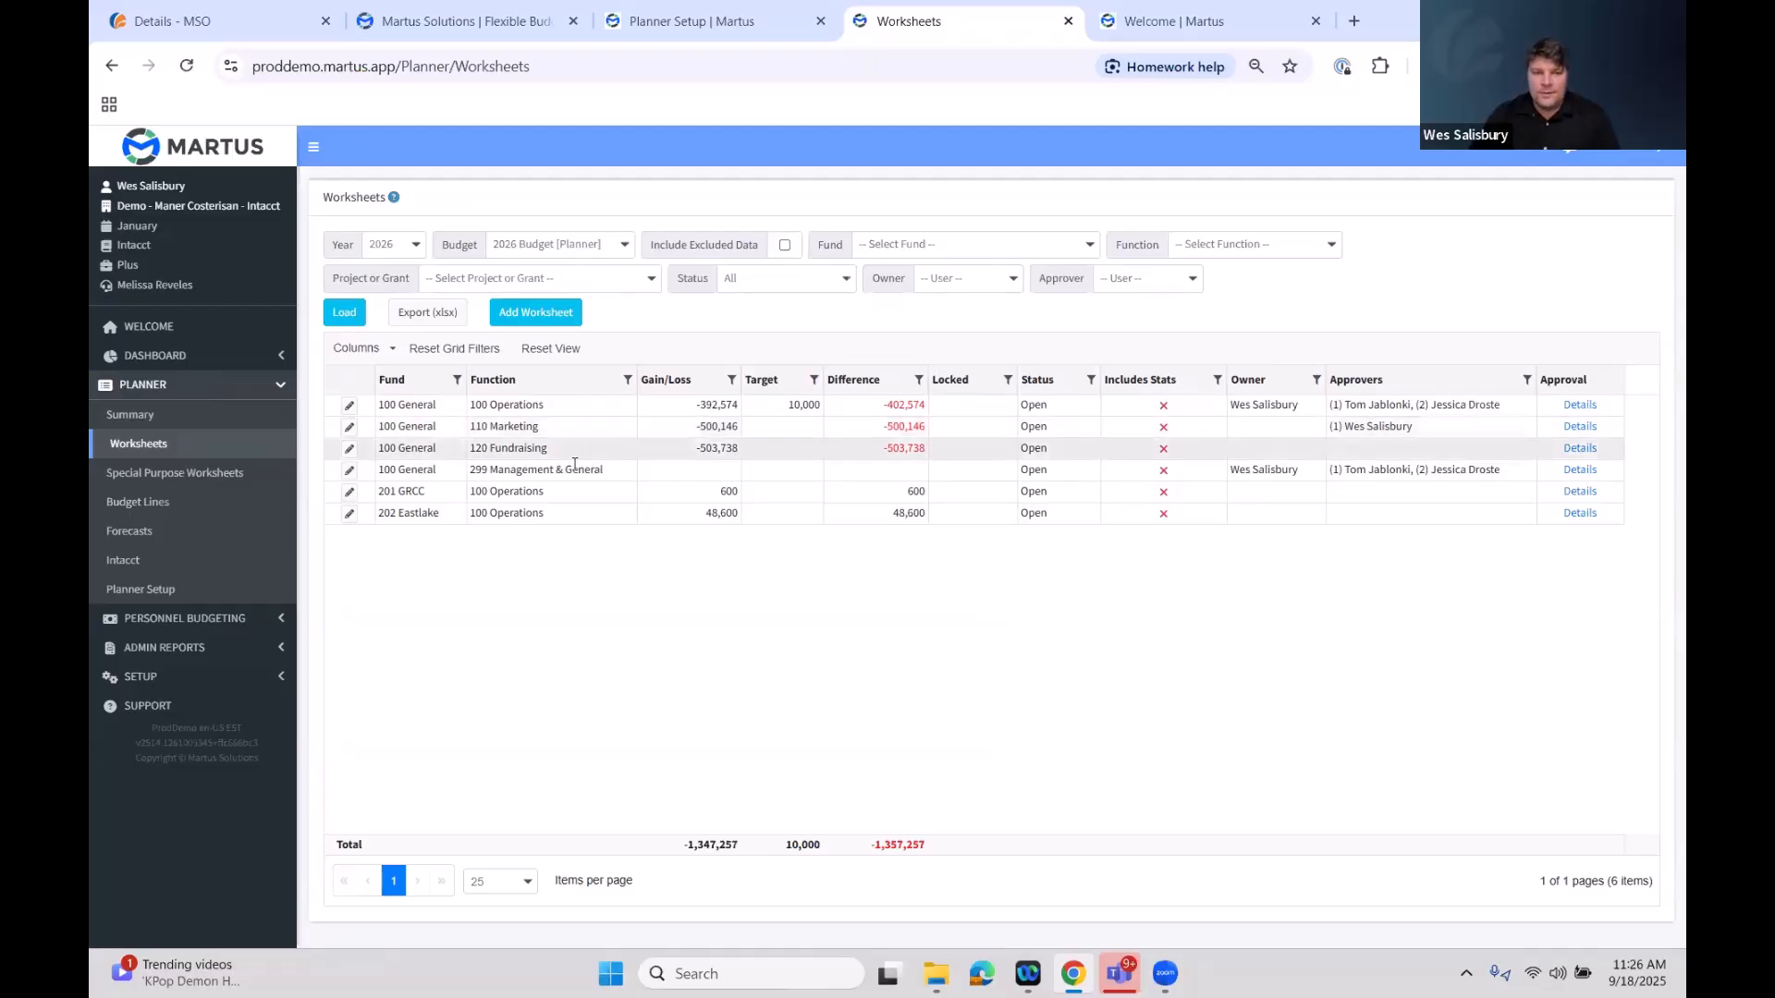
pyautogui.moveTo(598, 473); pyautogui.dragTo(469, 472)
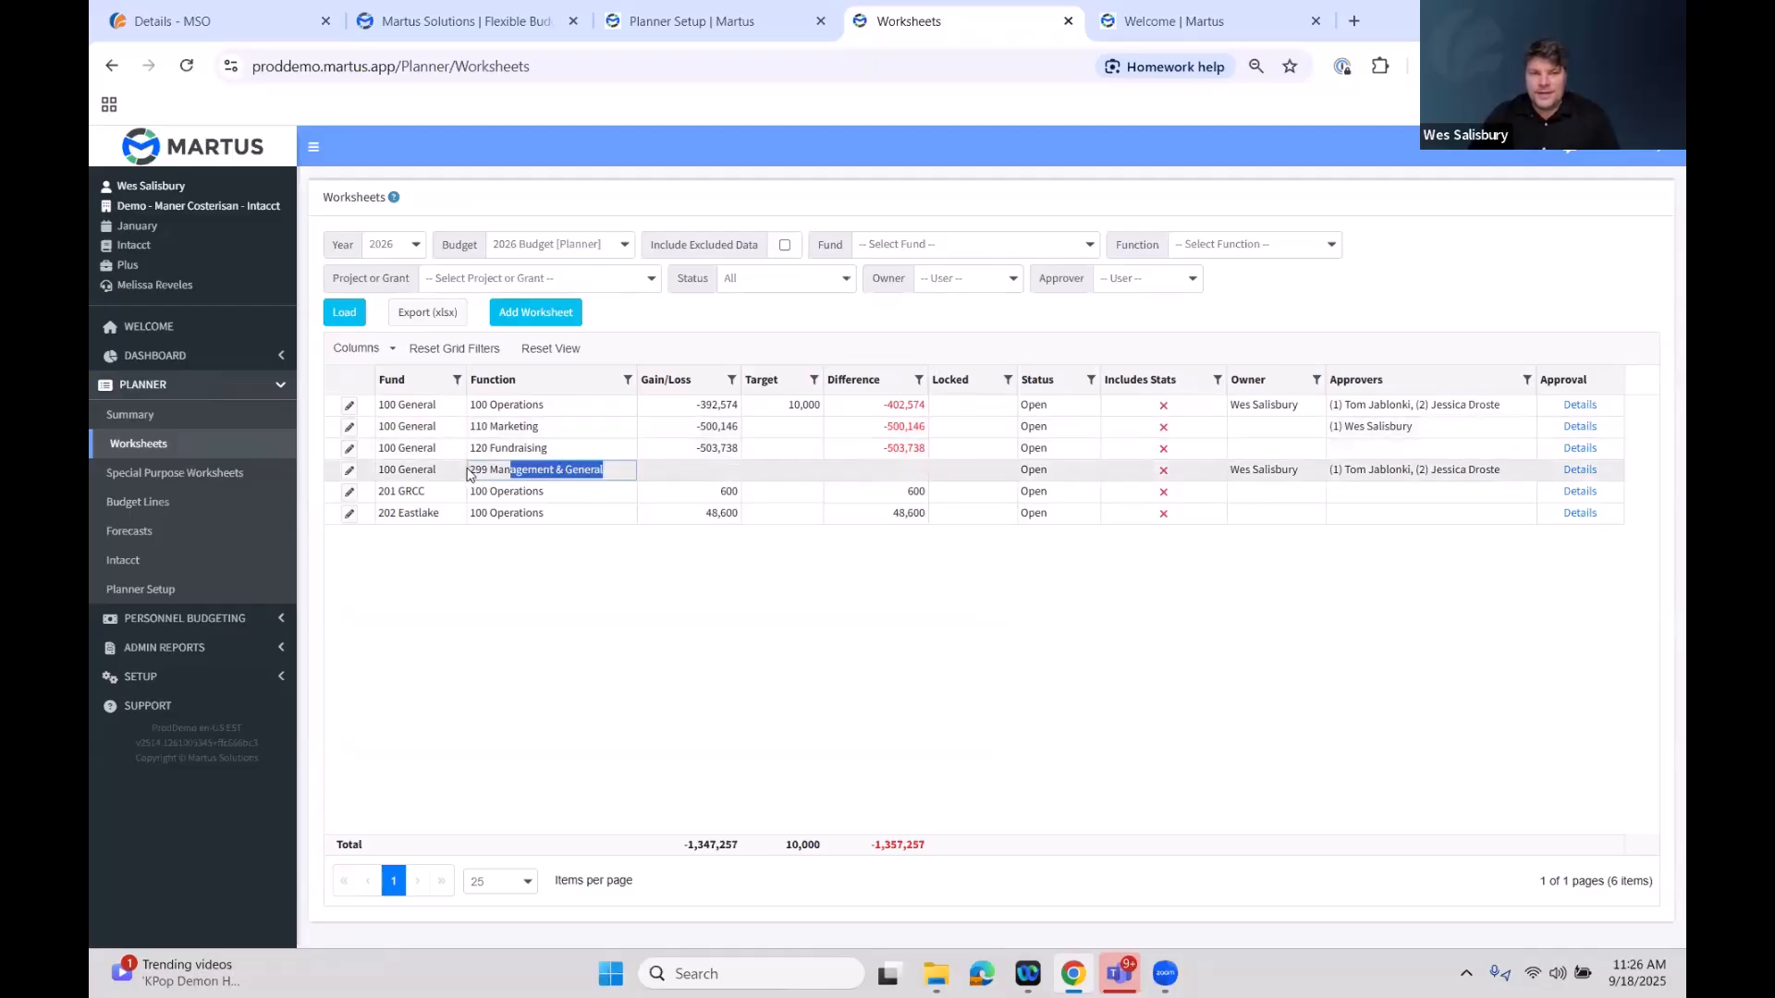
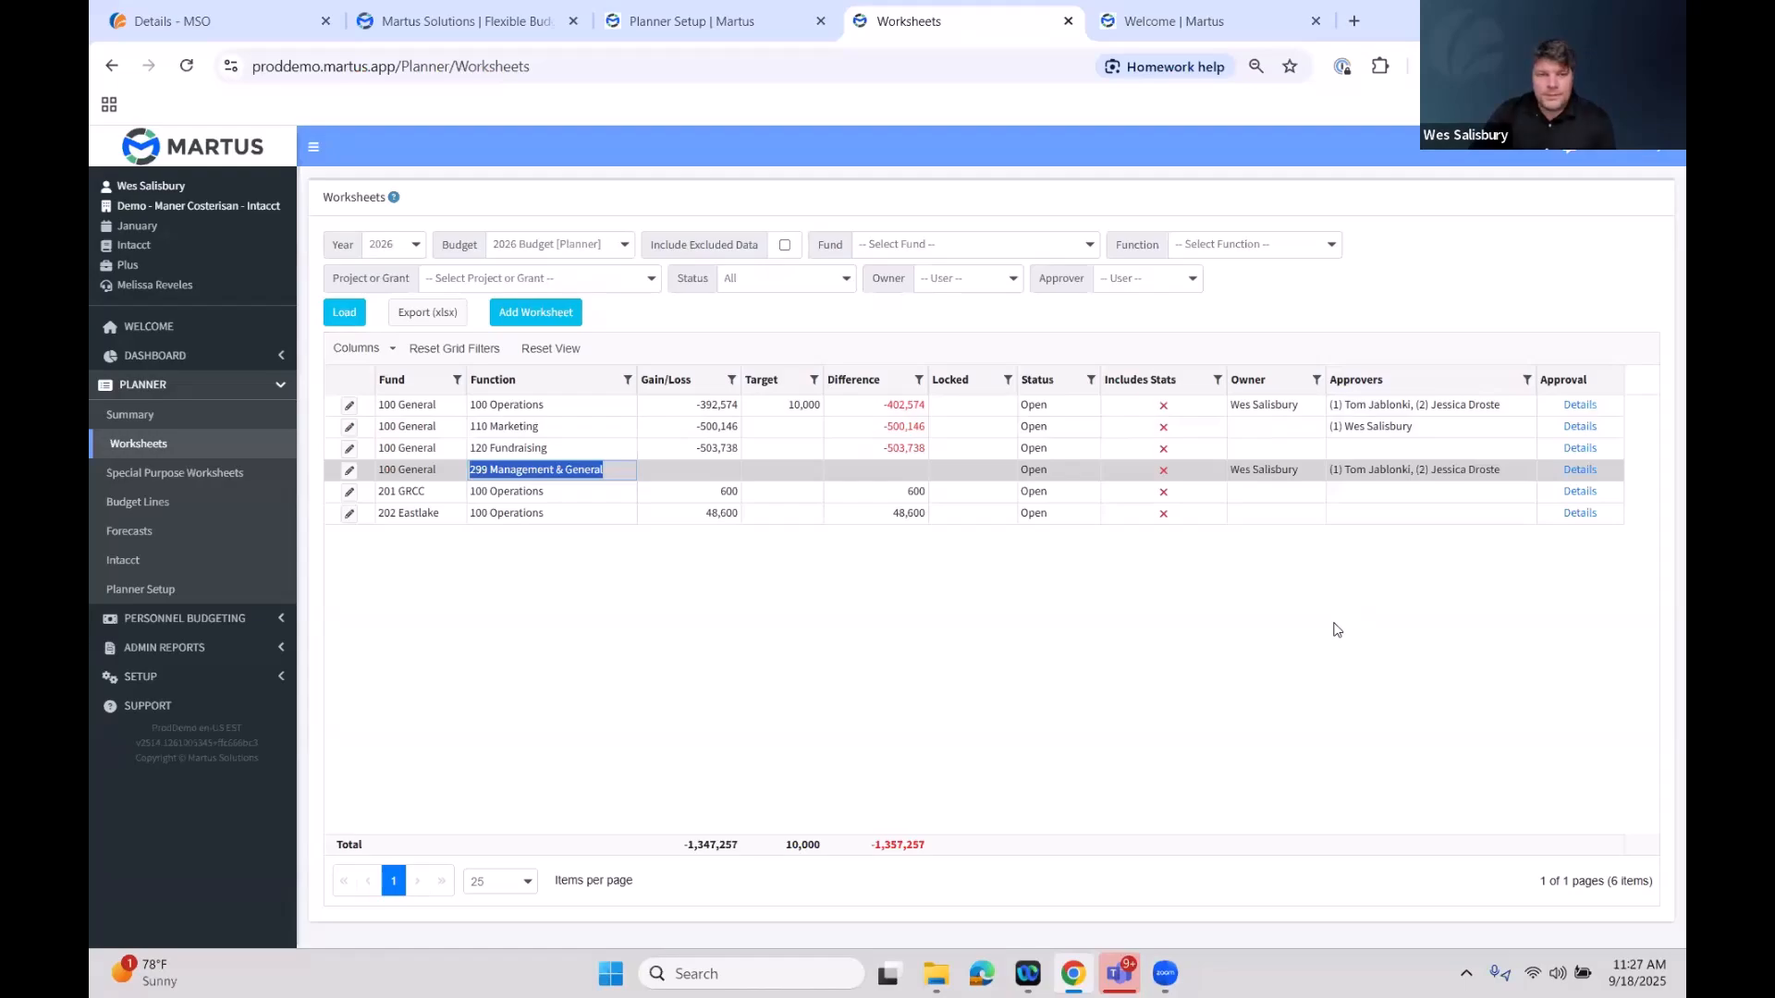
# Open the 100 General / 100 Operations worksheet of the 2026 Budget for editing
pyautogui.click(424, 469)
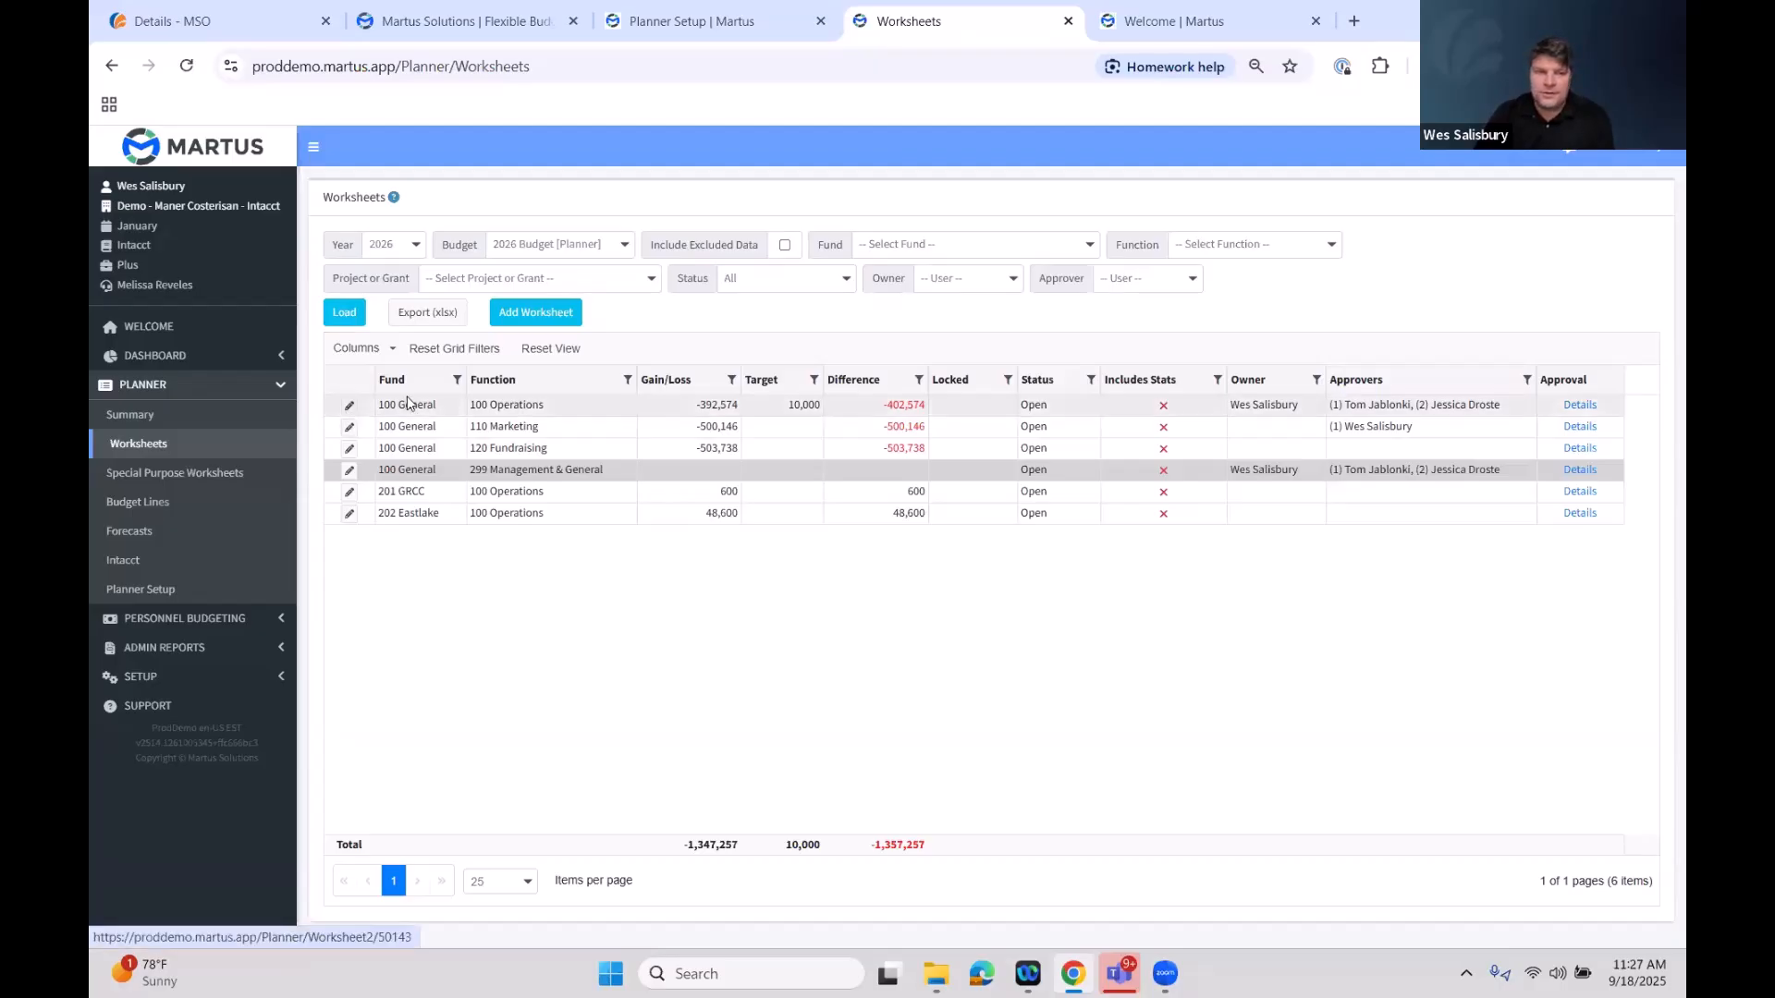
pyautogui.click(479, 407)
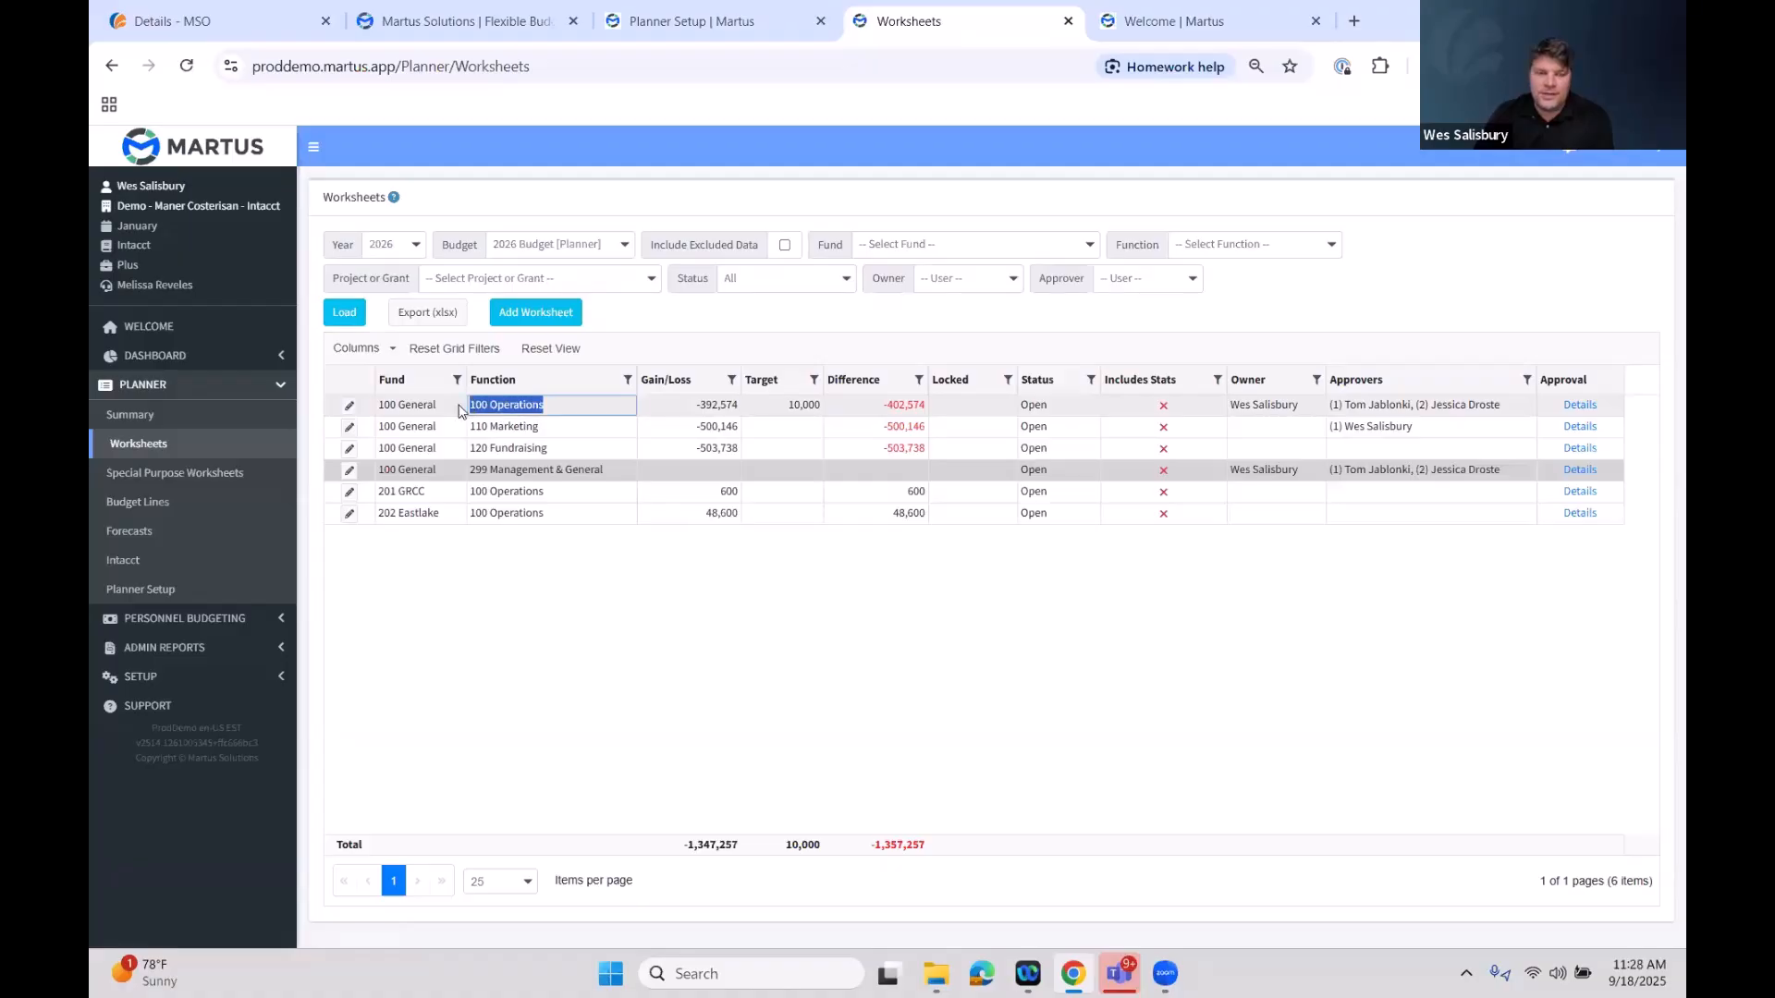
pyautogui.click(349, 412)
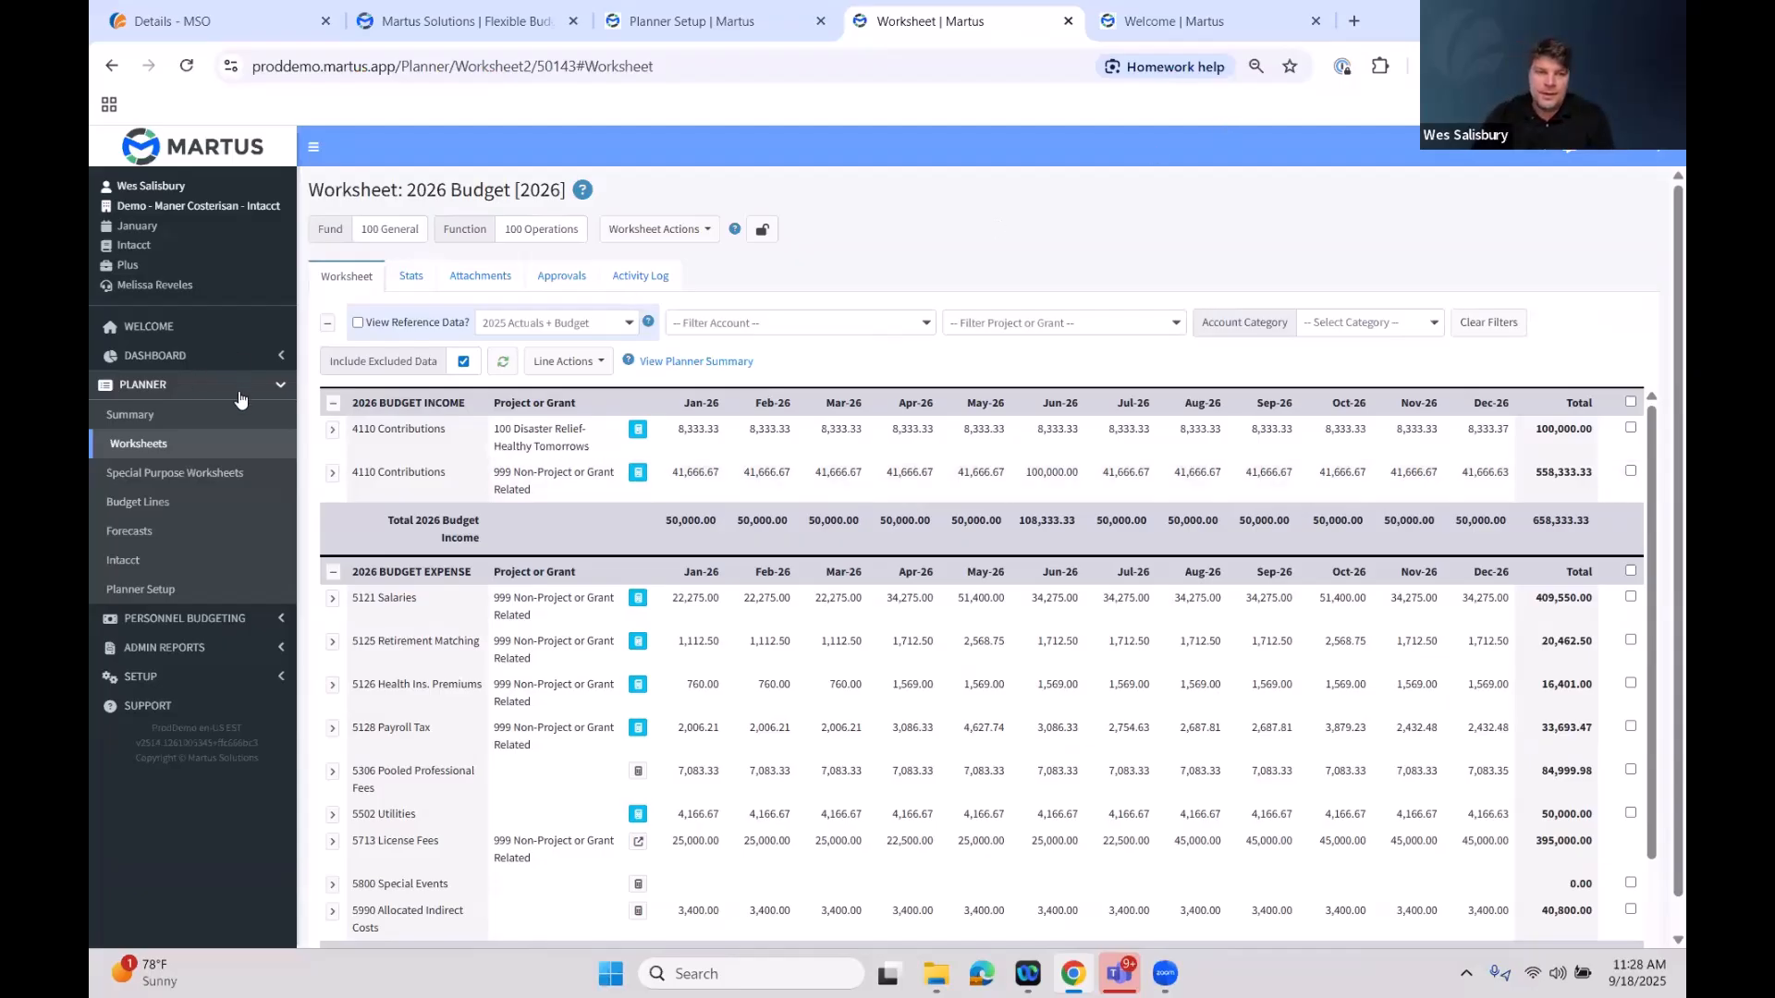
# Expand the 4110 Contributions disaster-relief line to review its reference data rows, then collapse it
pyautogui.click(334, 432)
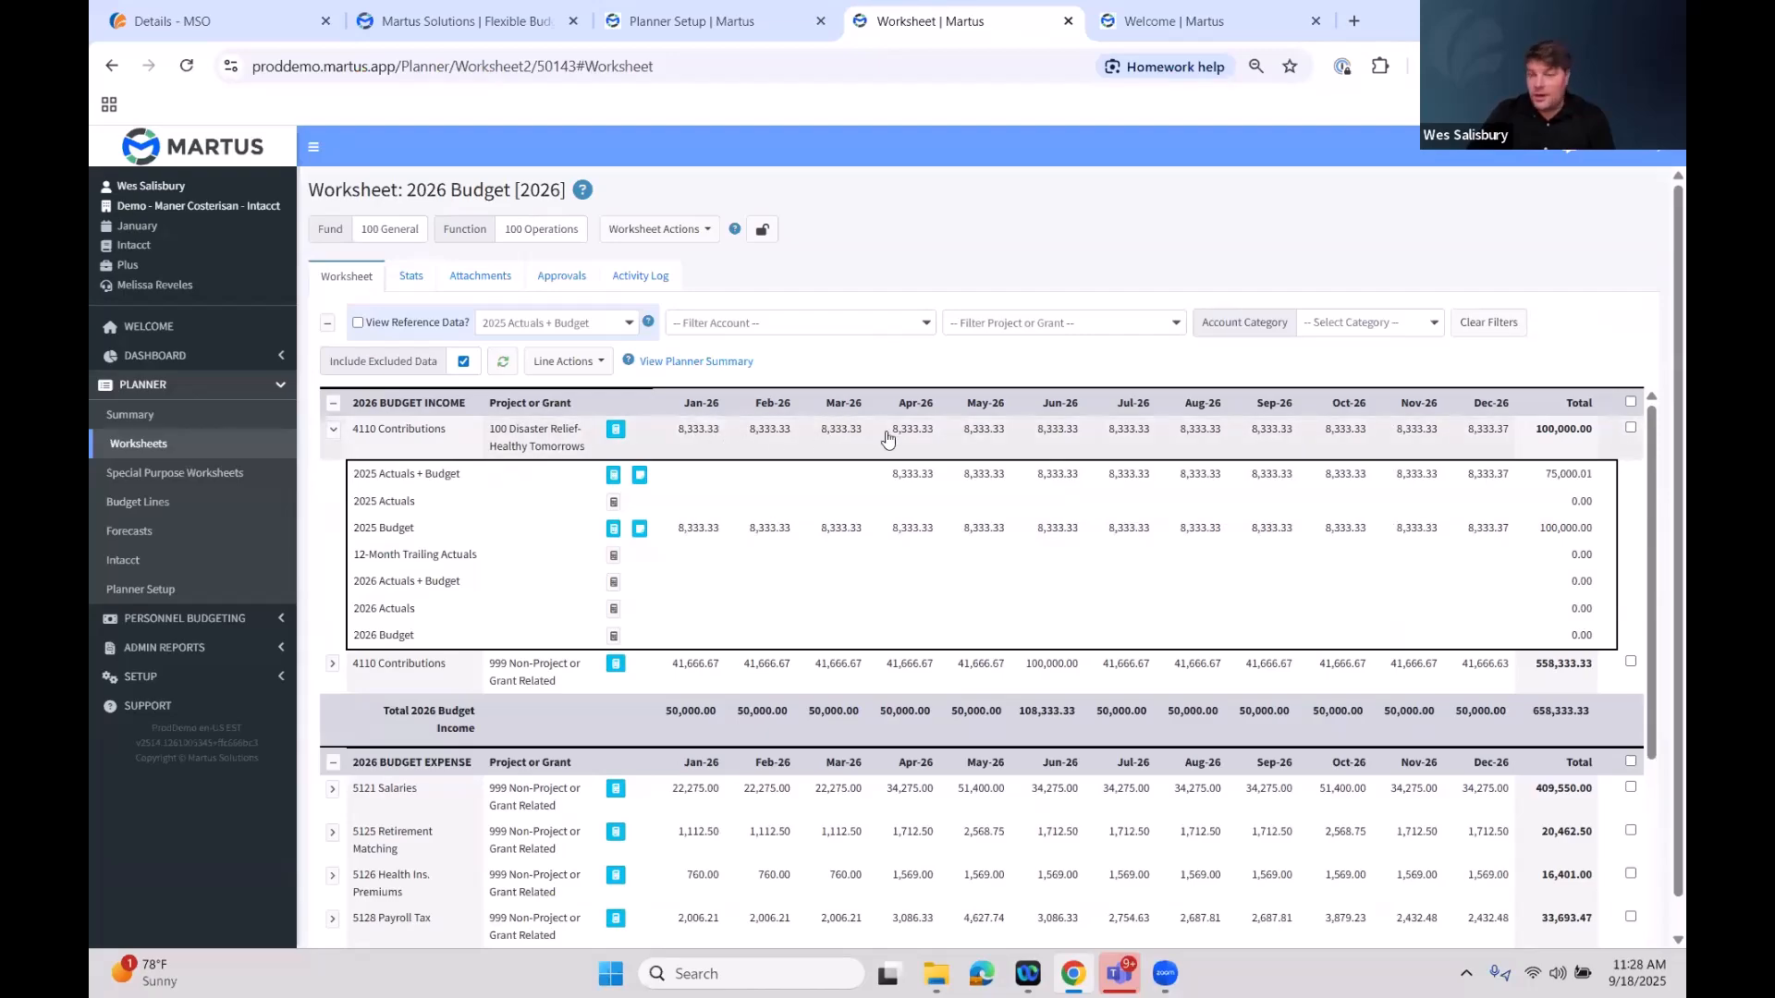
pyautogui.moveTo(812, 434)
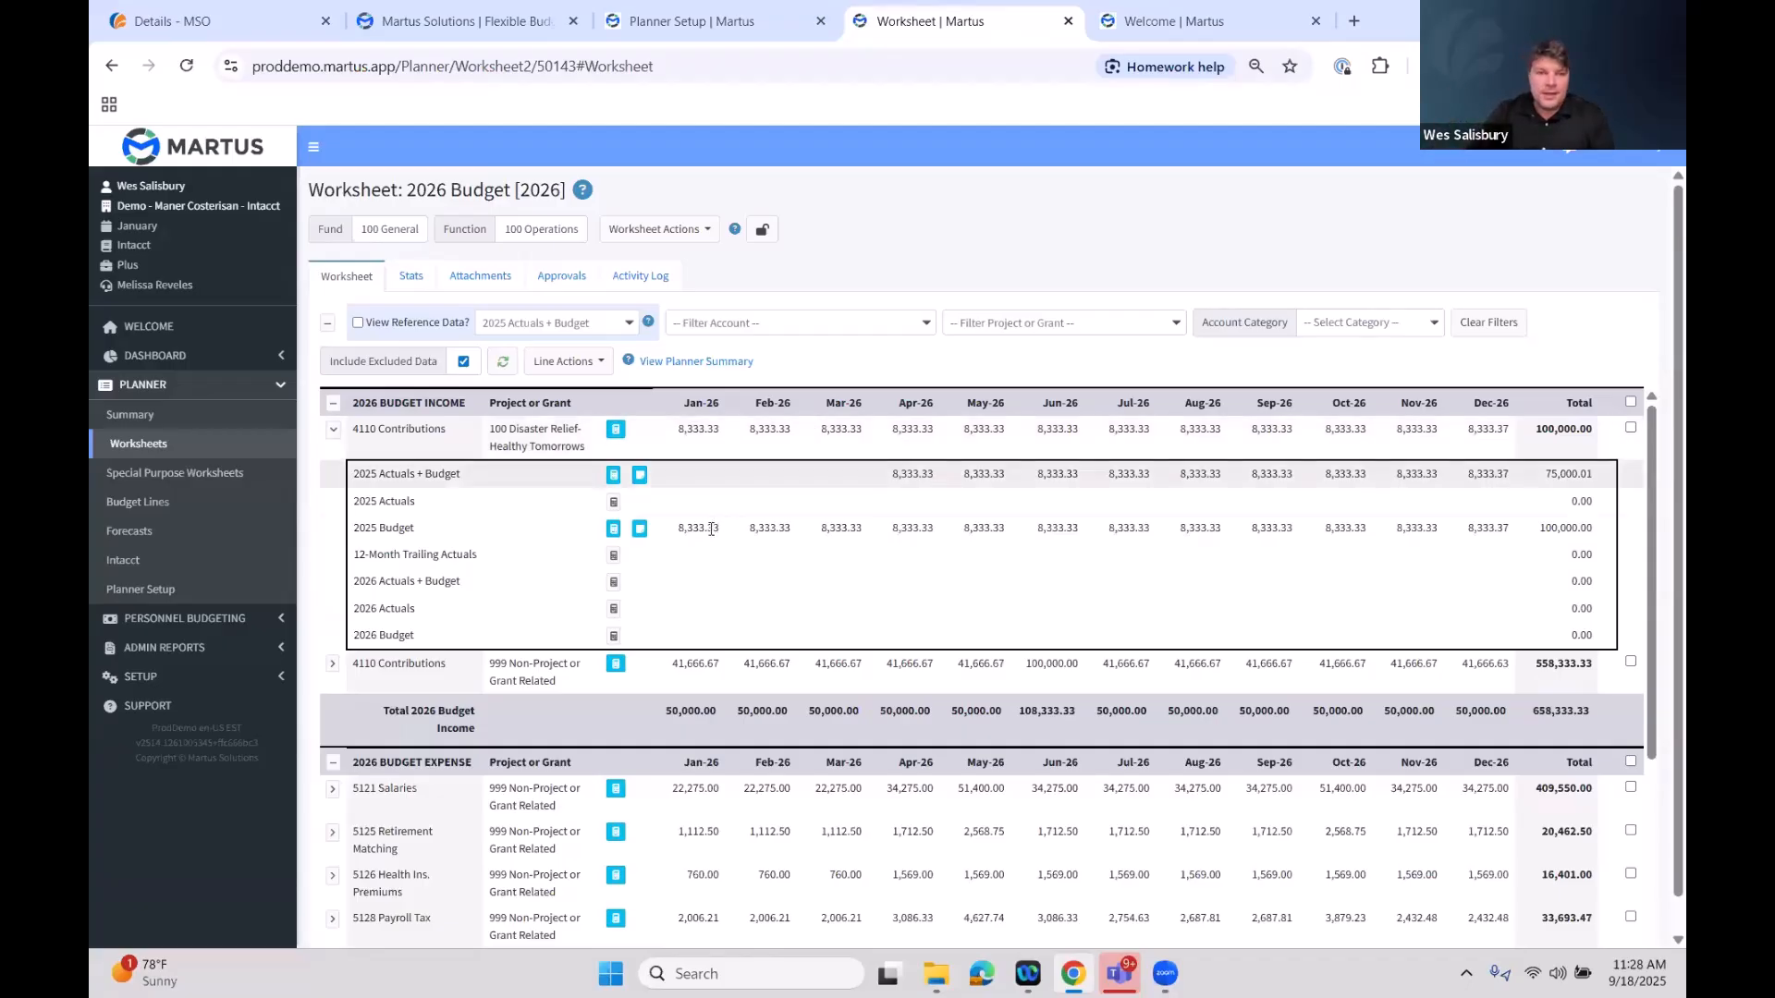
pyautogui.moveTo(725, 529); pyautogui.dragTo(681, 529)
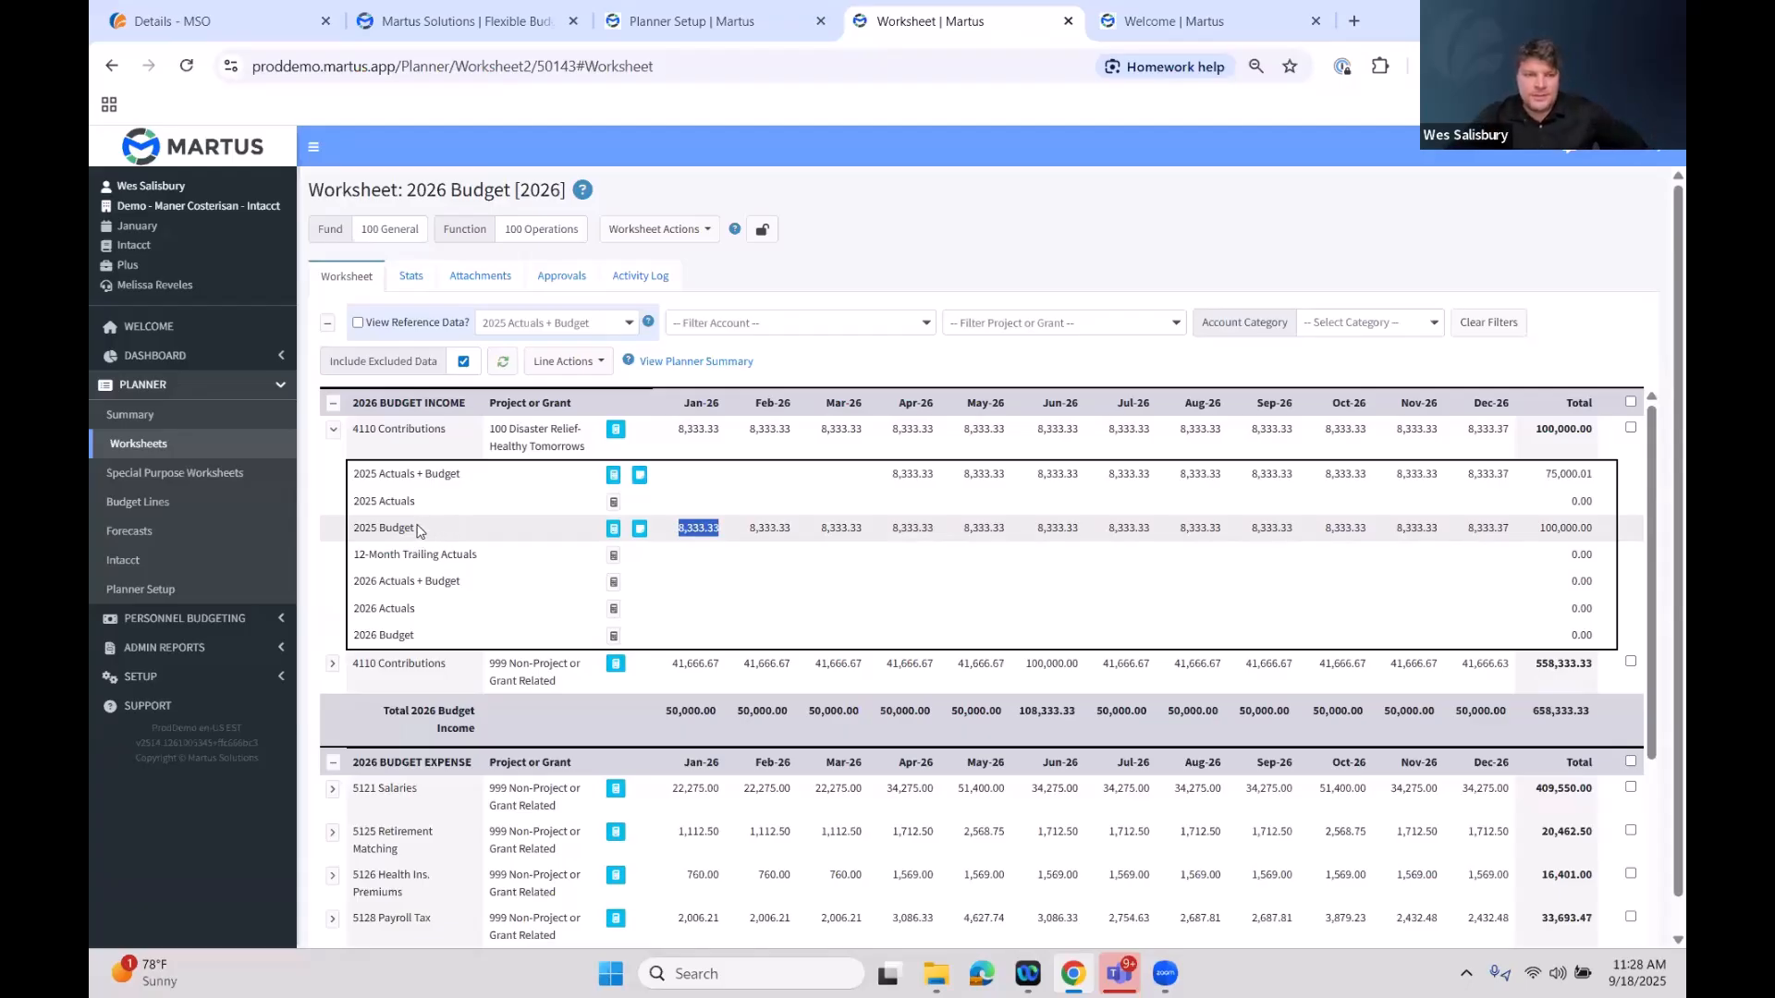
pyautogui.moveTo(377, 528)
pyautogui.mouseDown()
pyautogui.moveTo(453, 536)
pyautogui.moveTo(365, 530)
pyautogui.mouseUp()
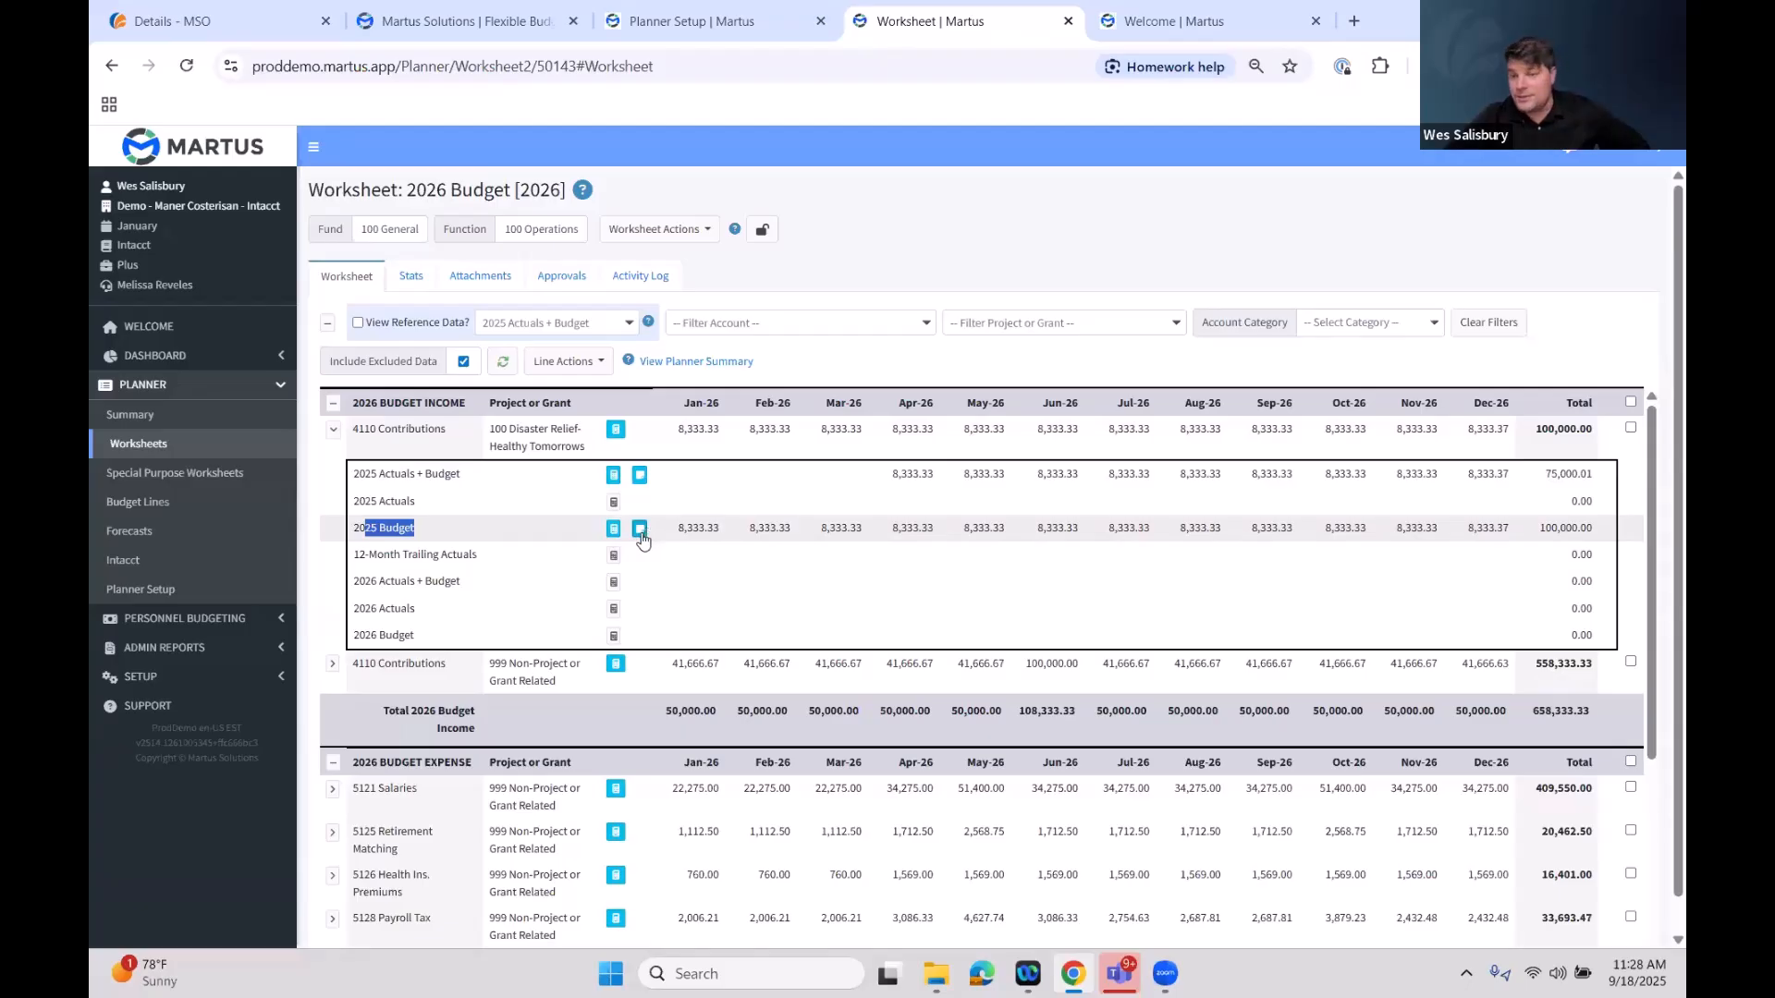
pyautogui.click(332, 431)
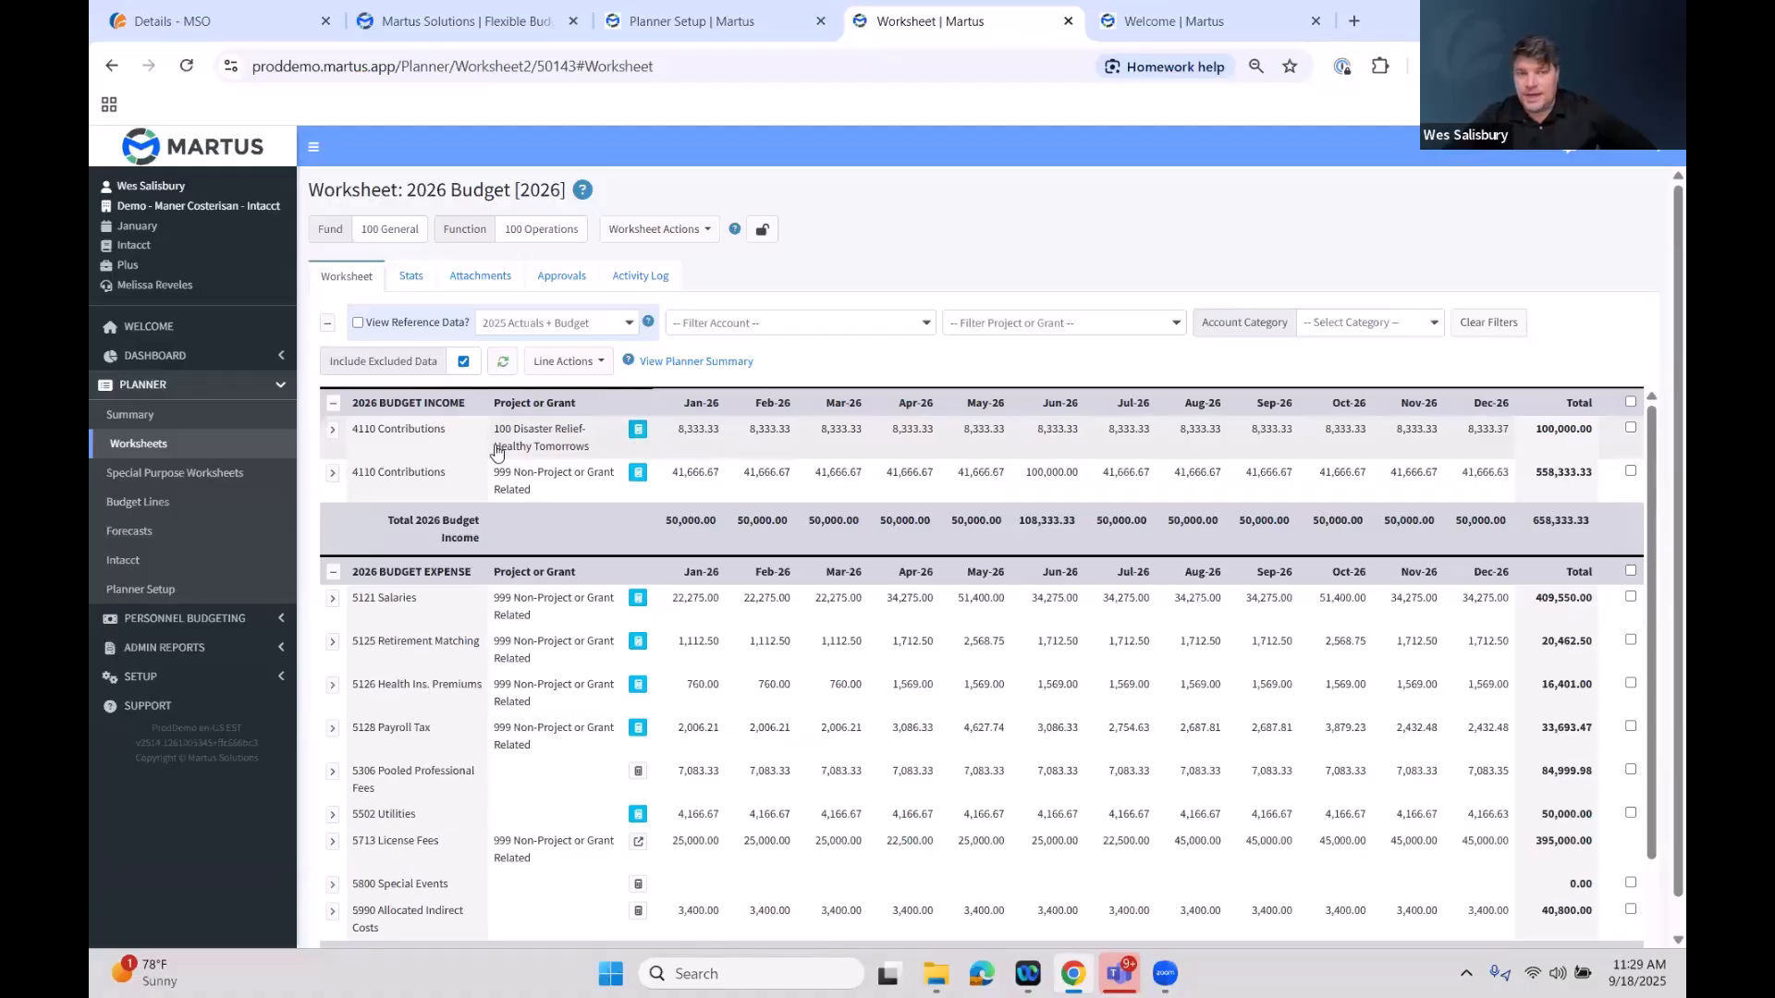
# Open the budget widget for the 4110 Contributions line and read the adjustment type options and help text
pyautogui.click(637, 430)
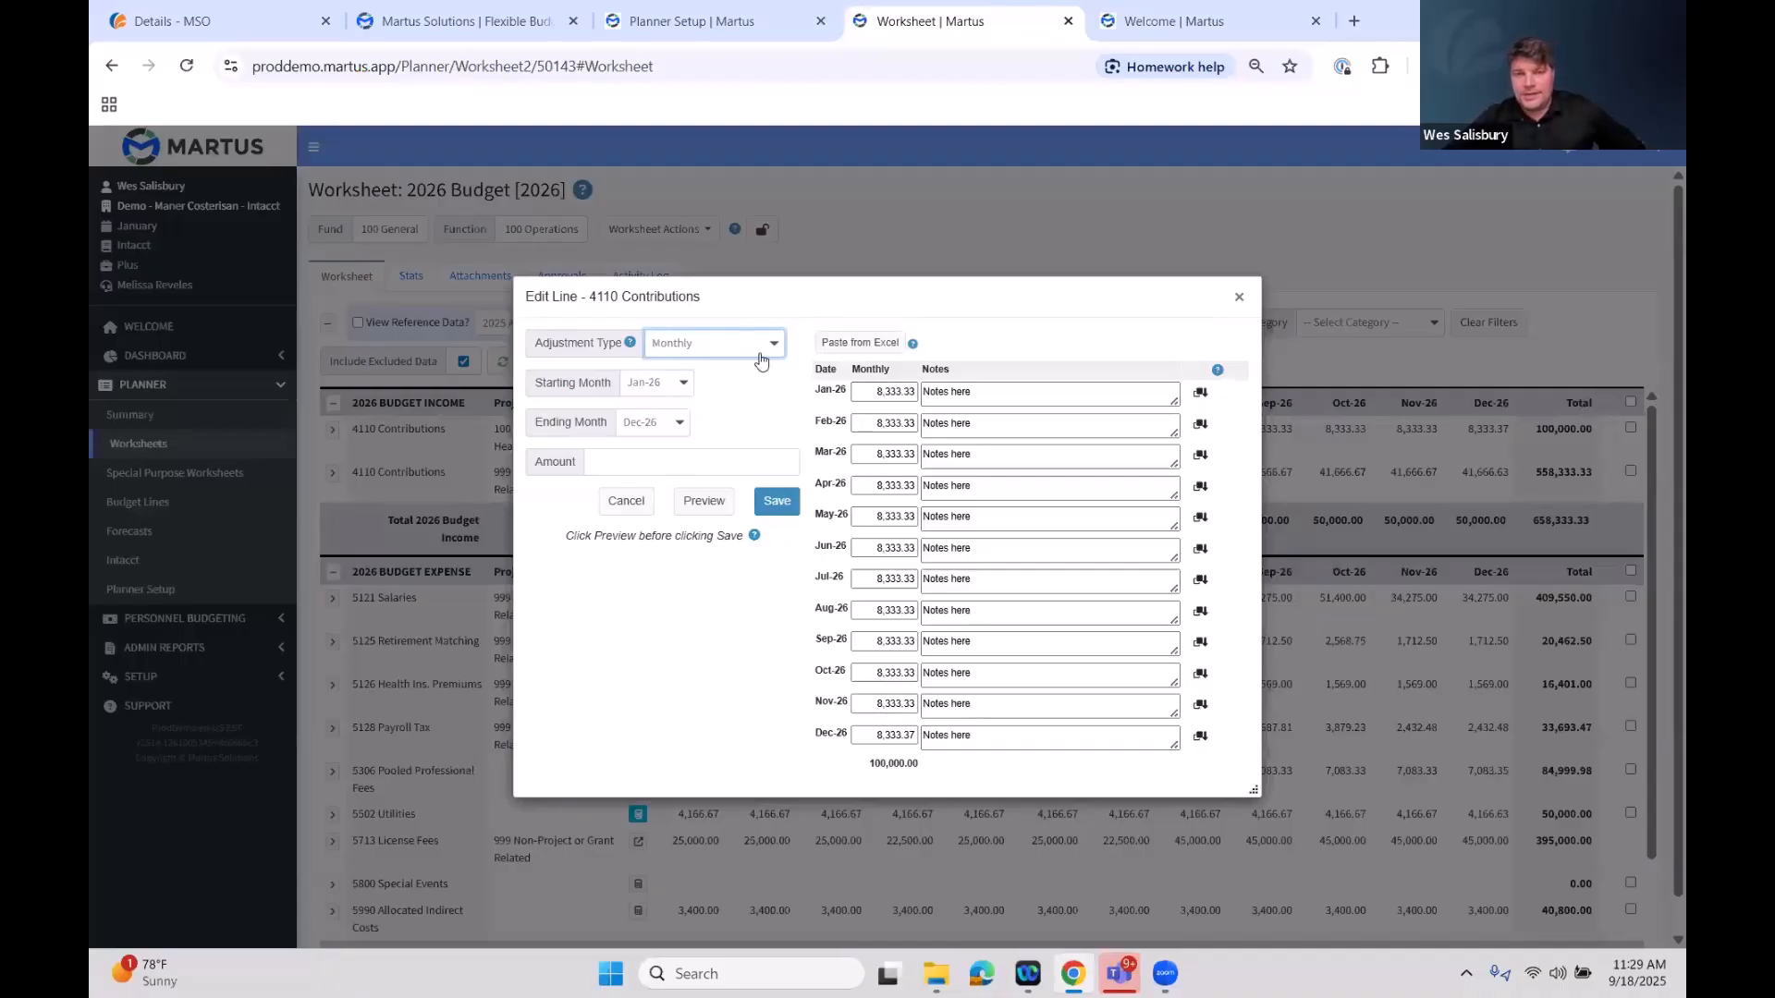
pyautogui.click(756, 349)
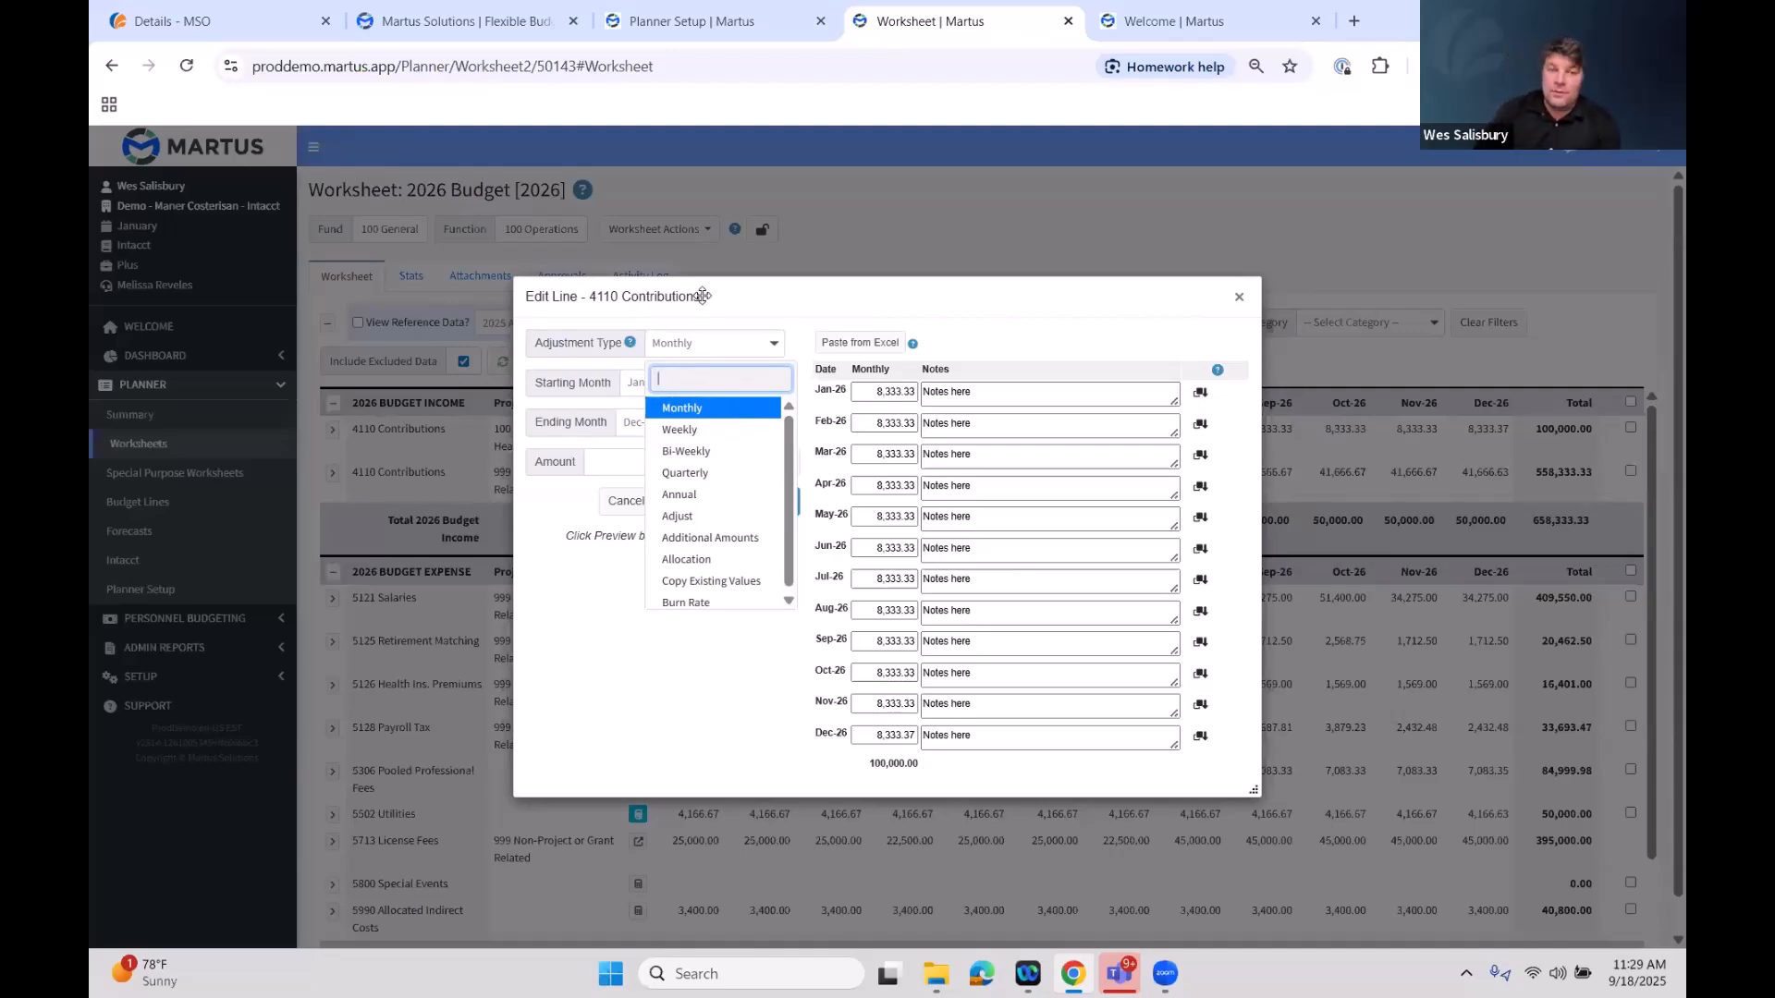
pyautogui.click(693, 300)
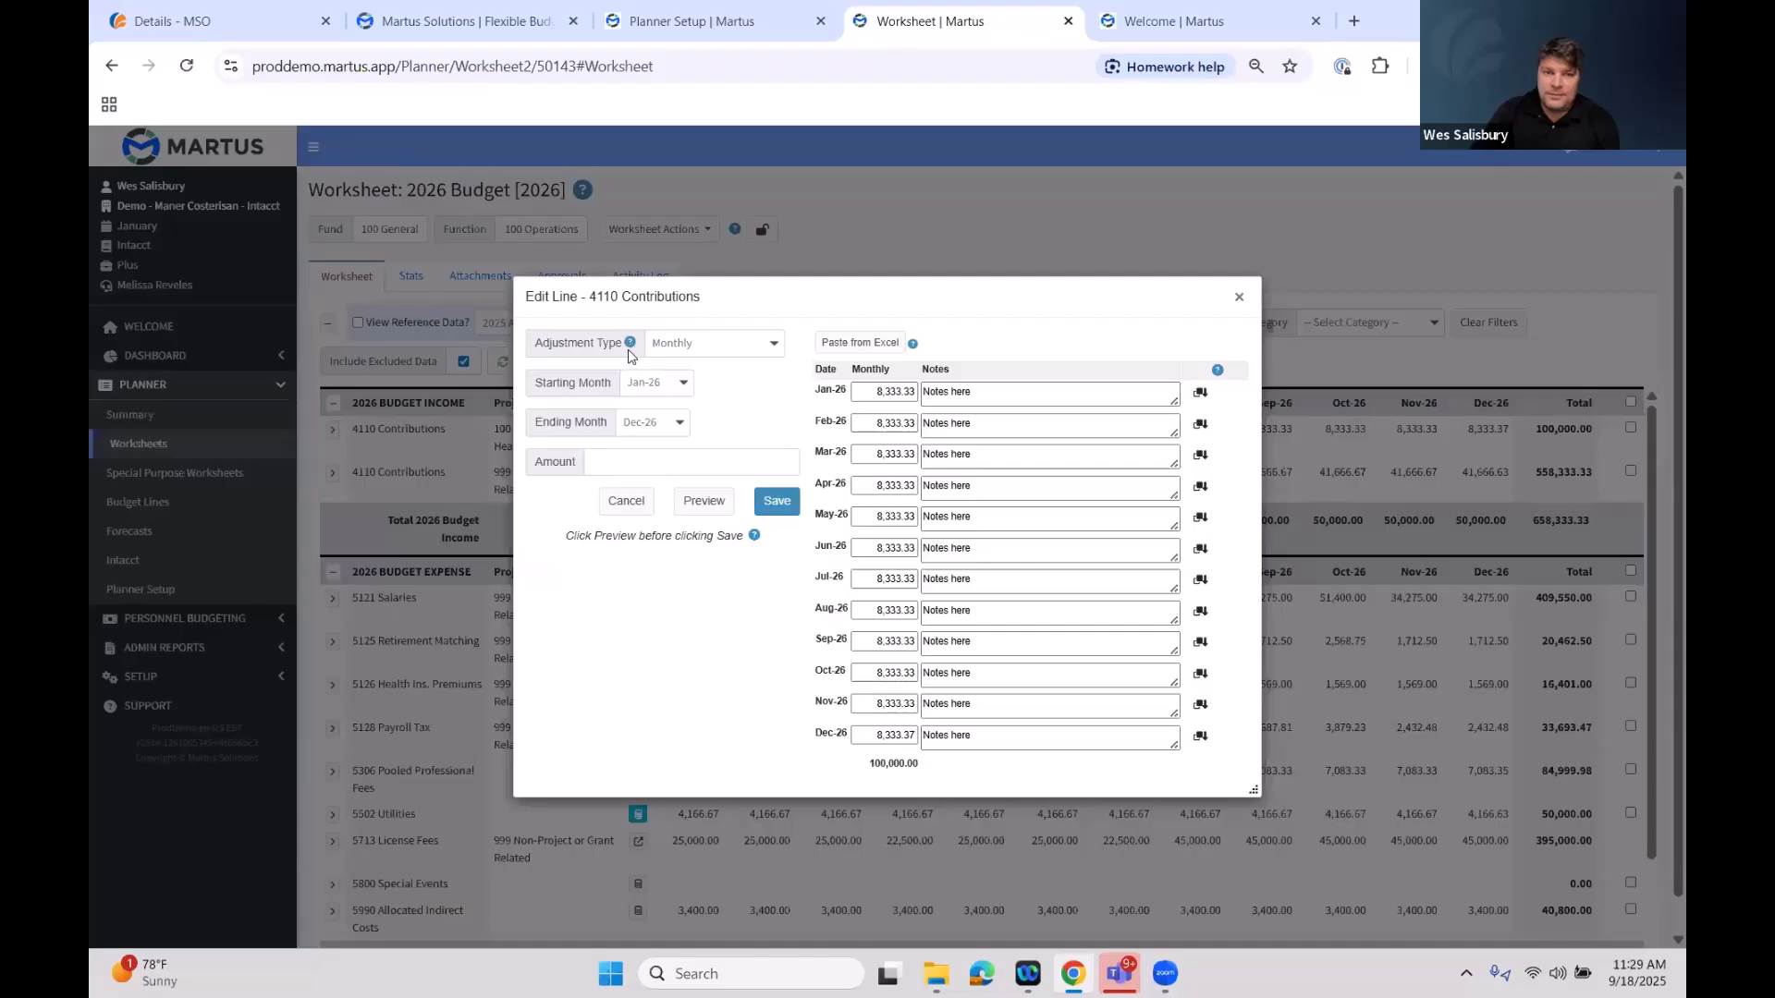
pyautogui.click(630, 342)
pyautogui.scroll(-4, 829, 450)
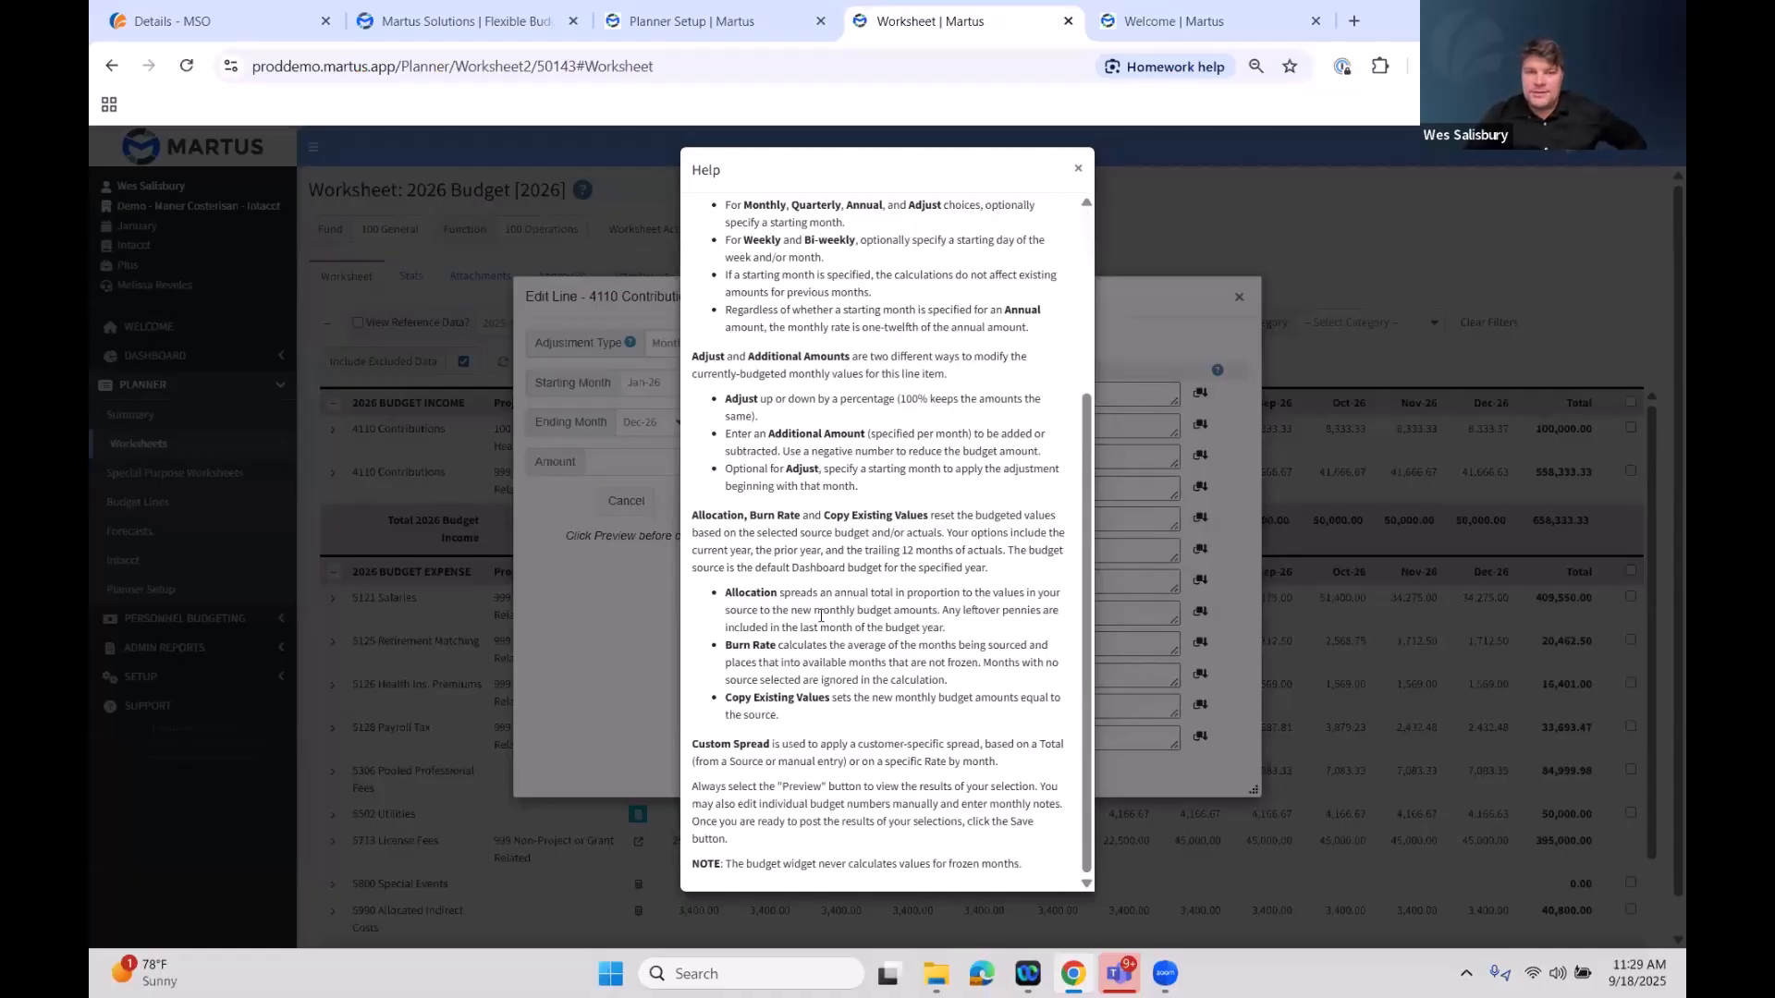
pyautogui.scroll(5, 801, 625)
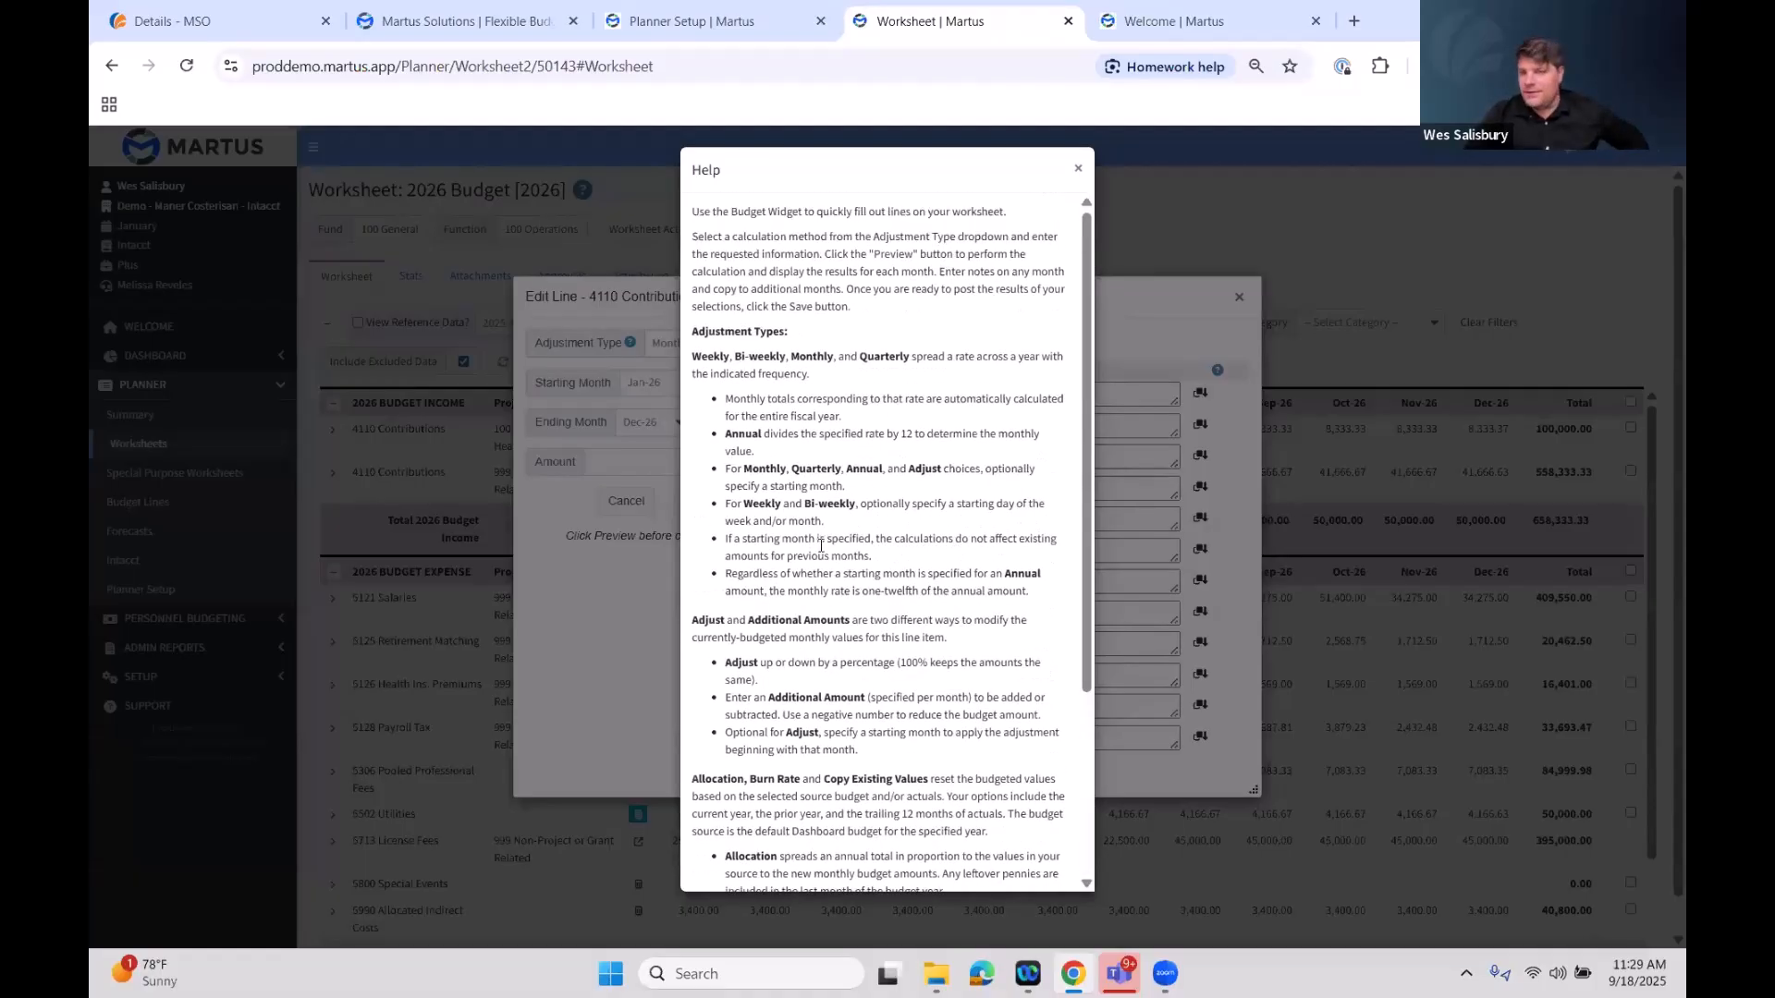
pyautogui.scroll(-5, 821, 547)
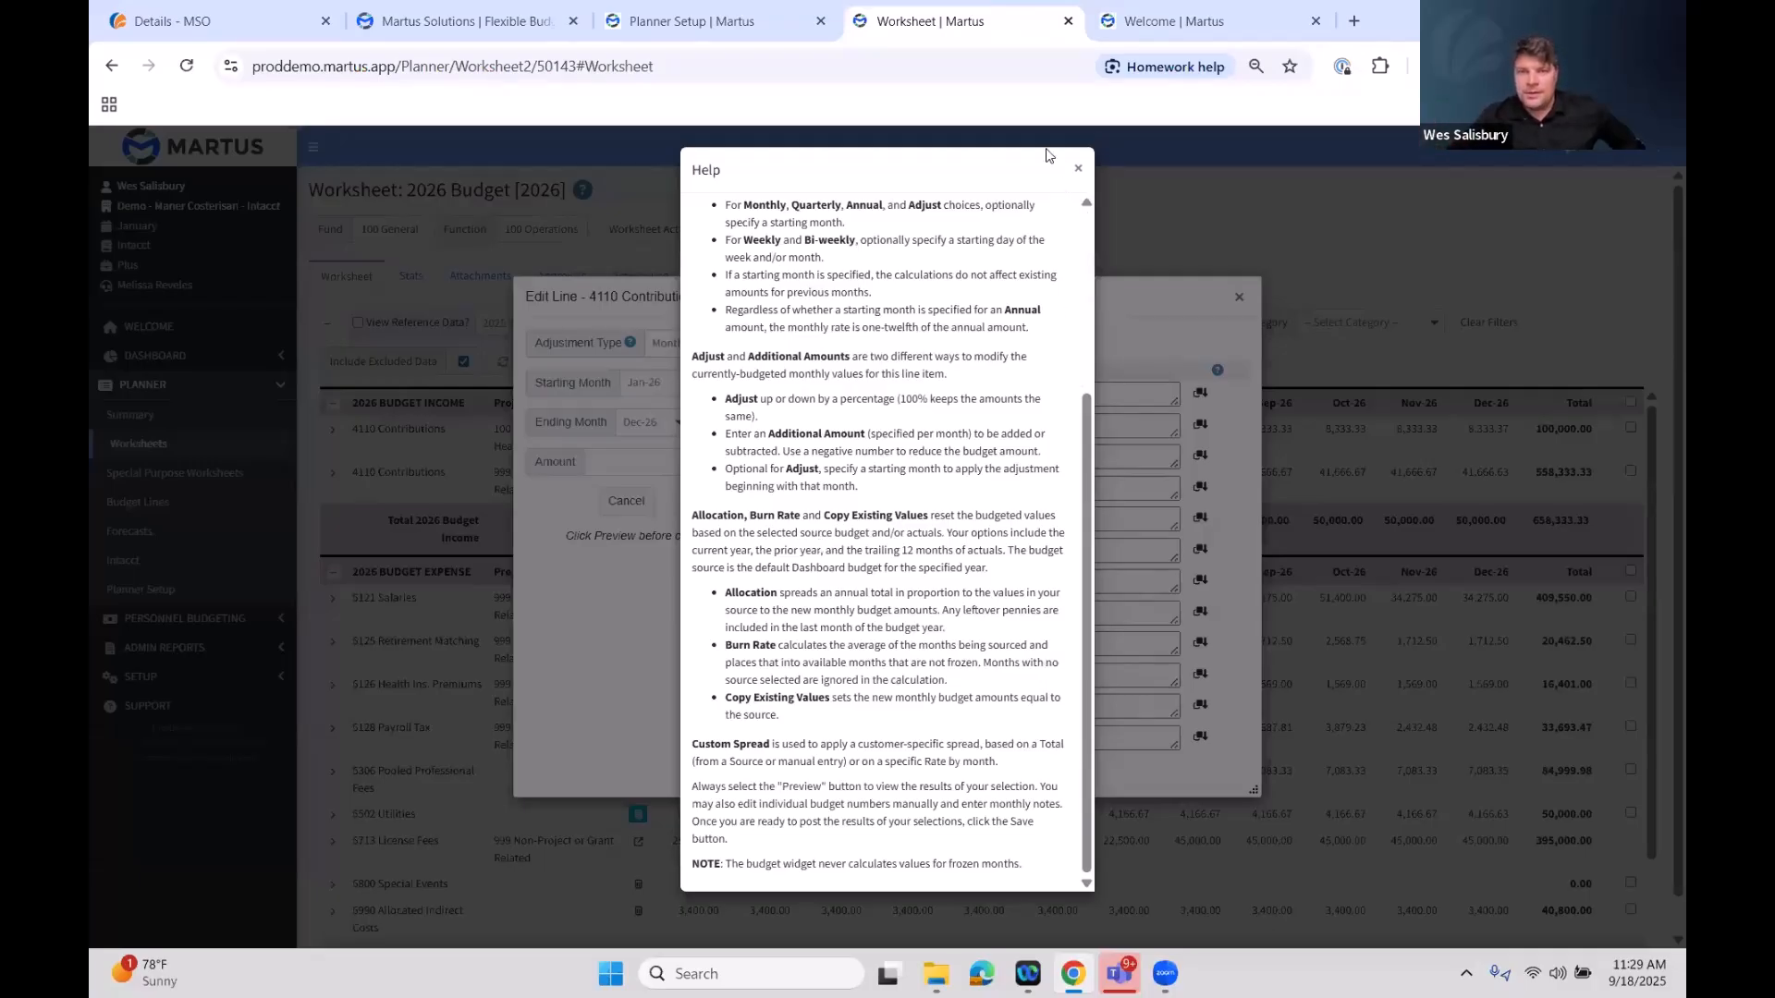
pyautogui.click(1078, 168)
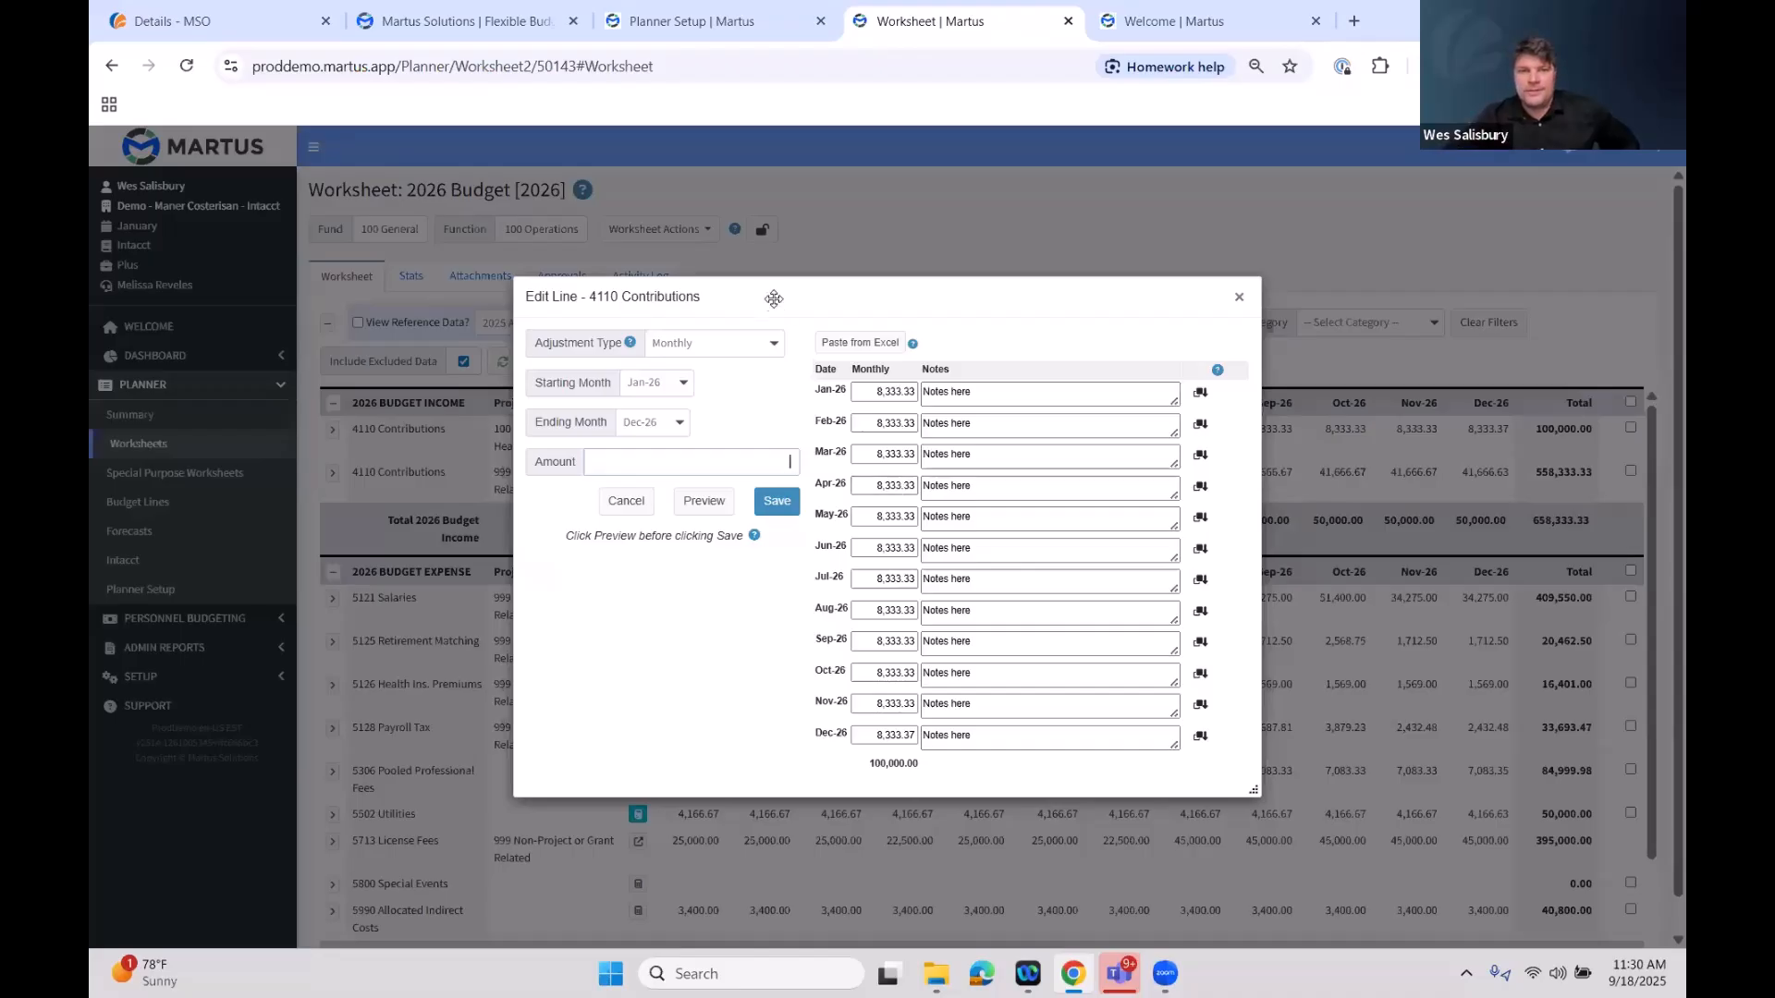
# Choose the Adjust adjustment type and preview adjusting the line's values by 105%
pyautogui.click(769, 357)
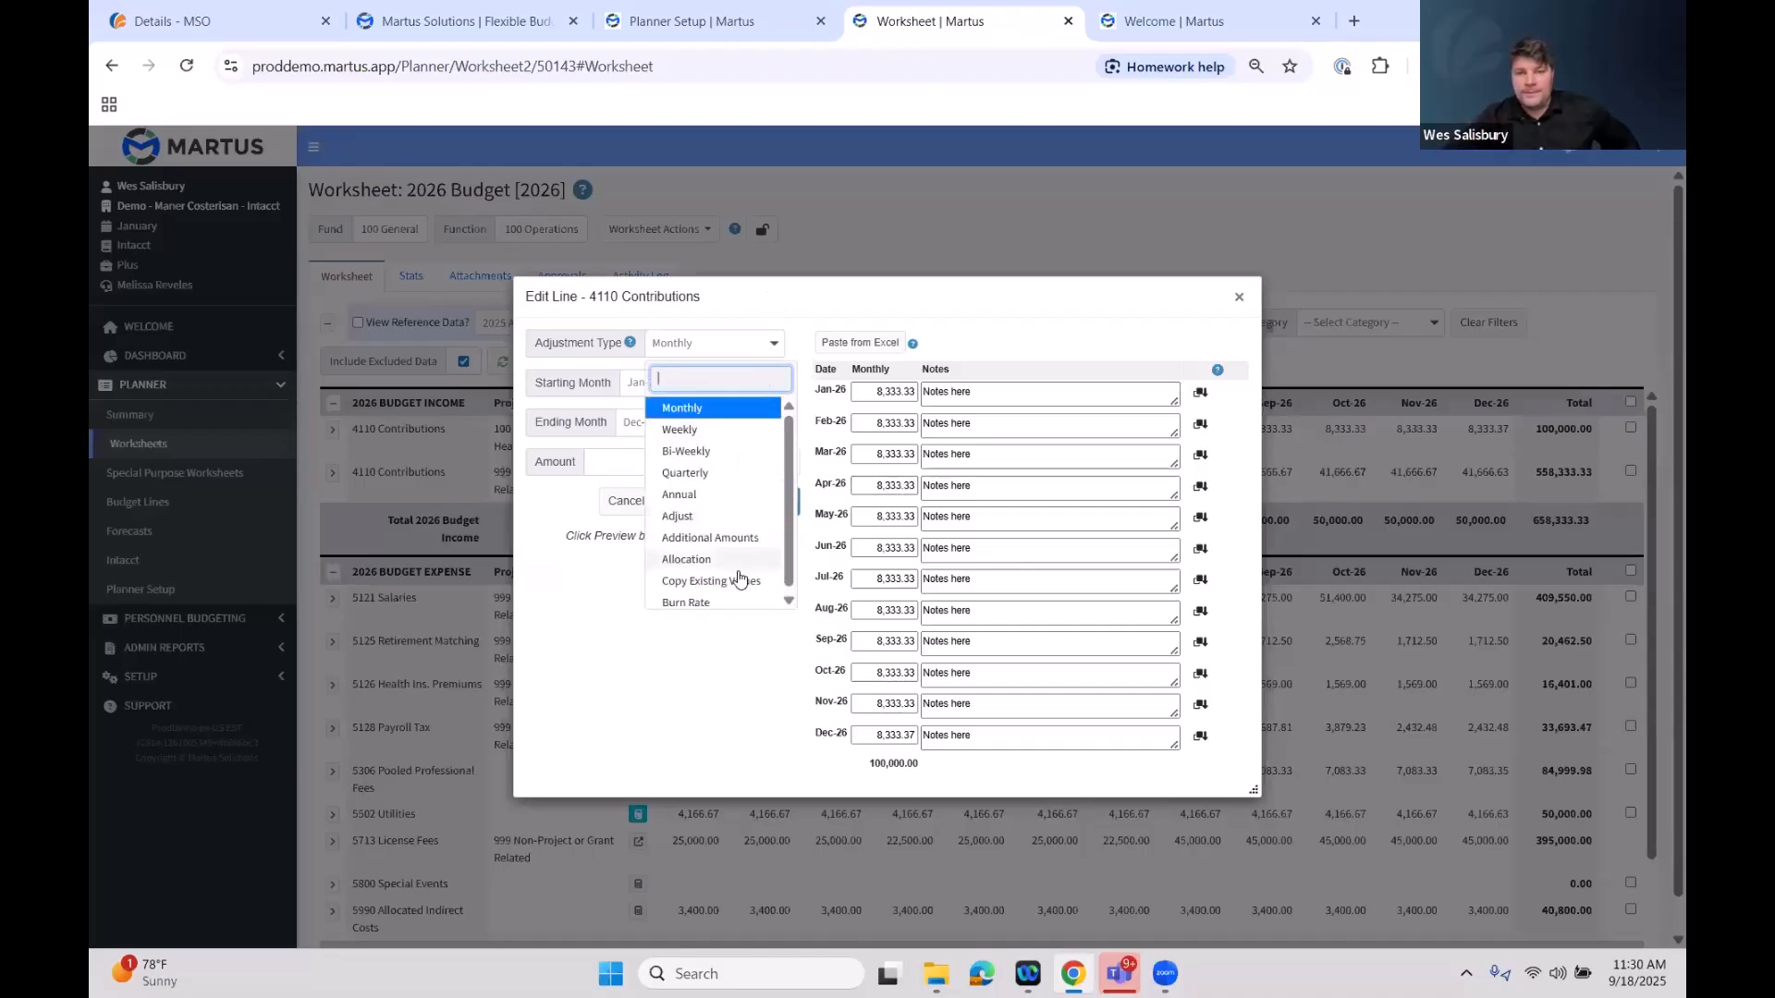
pyautogui.click(740, 520)
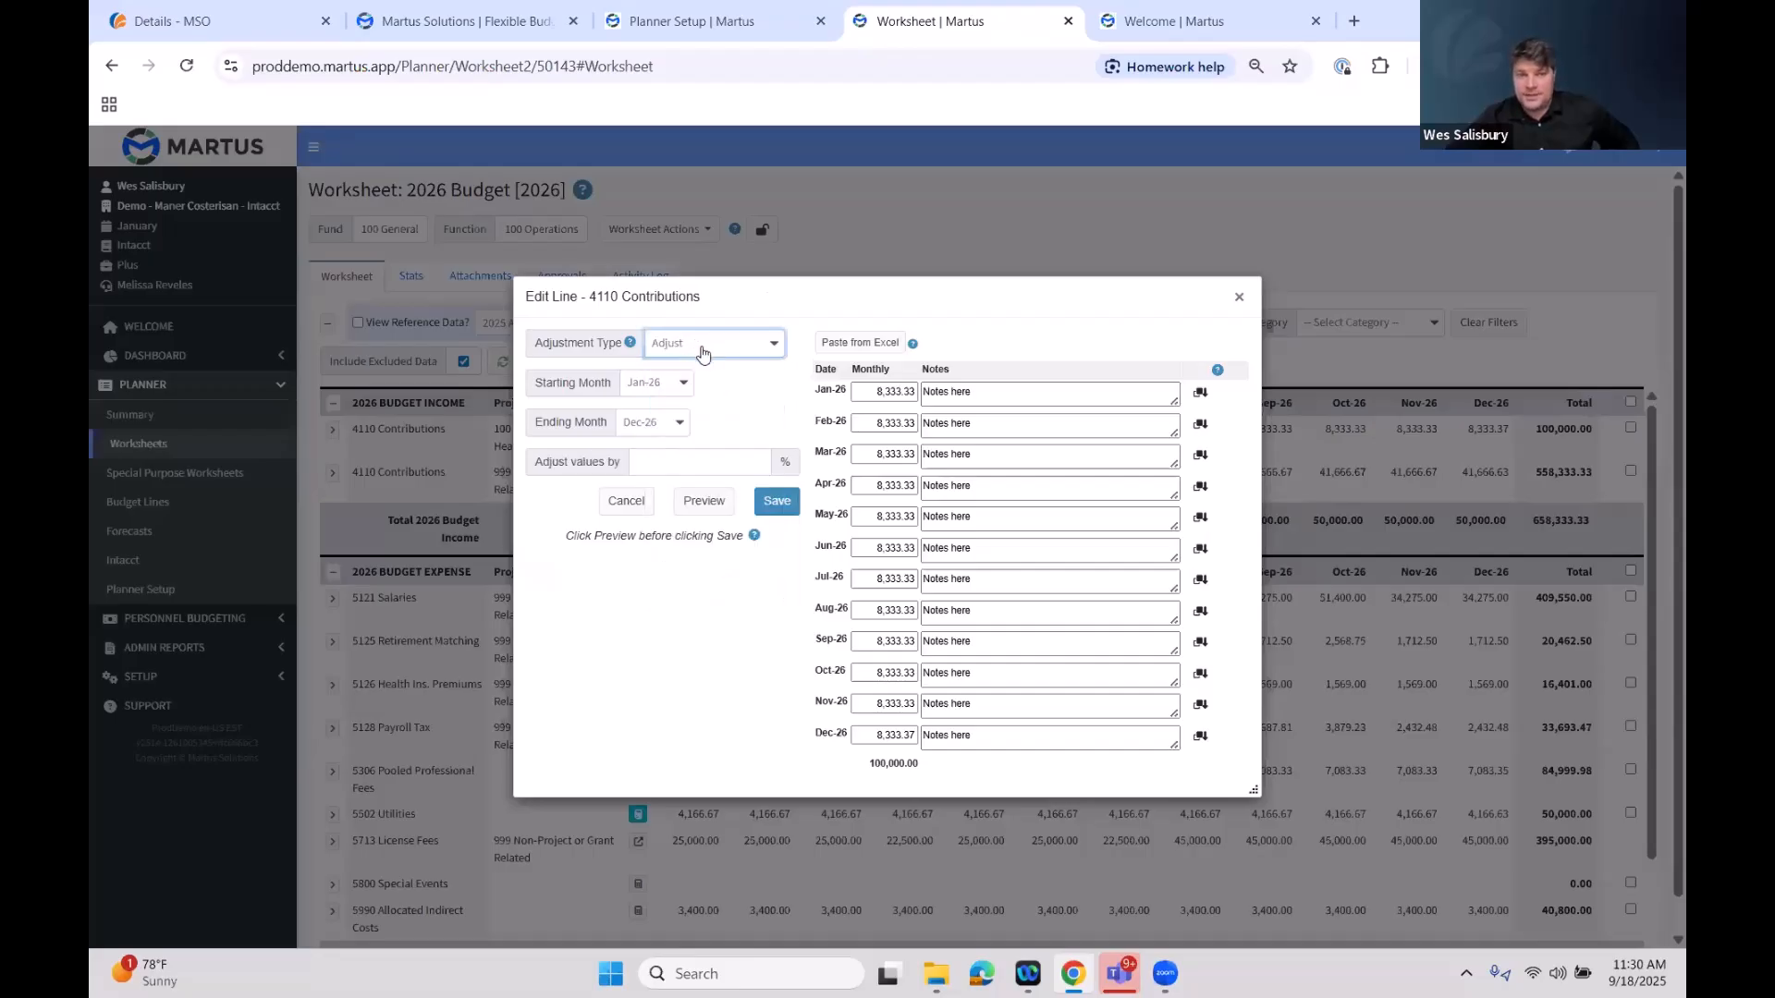
pyautogui.click(718, 459)
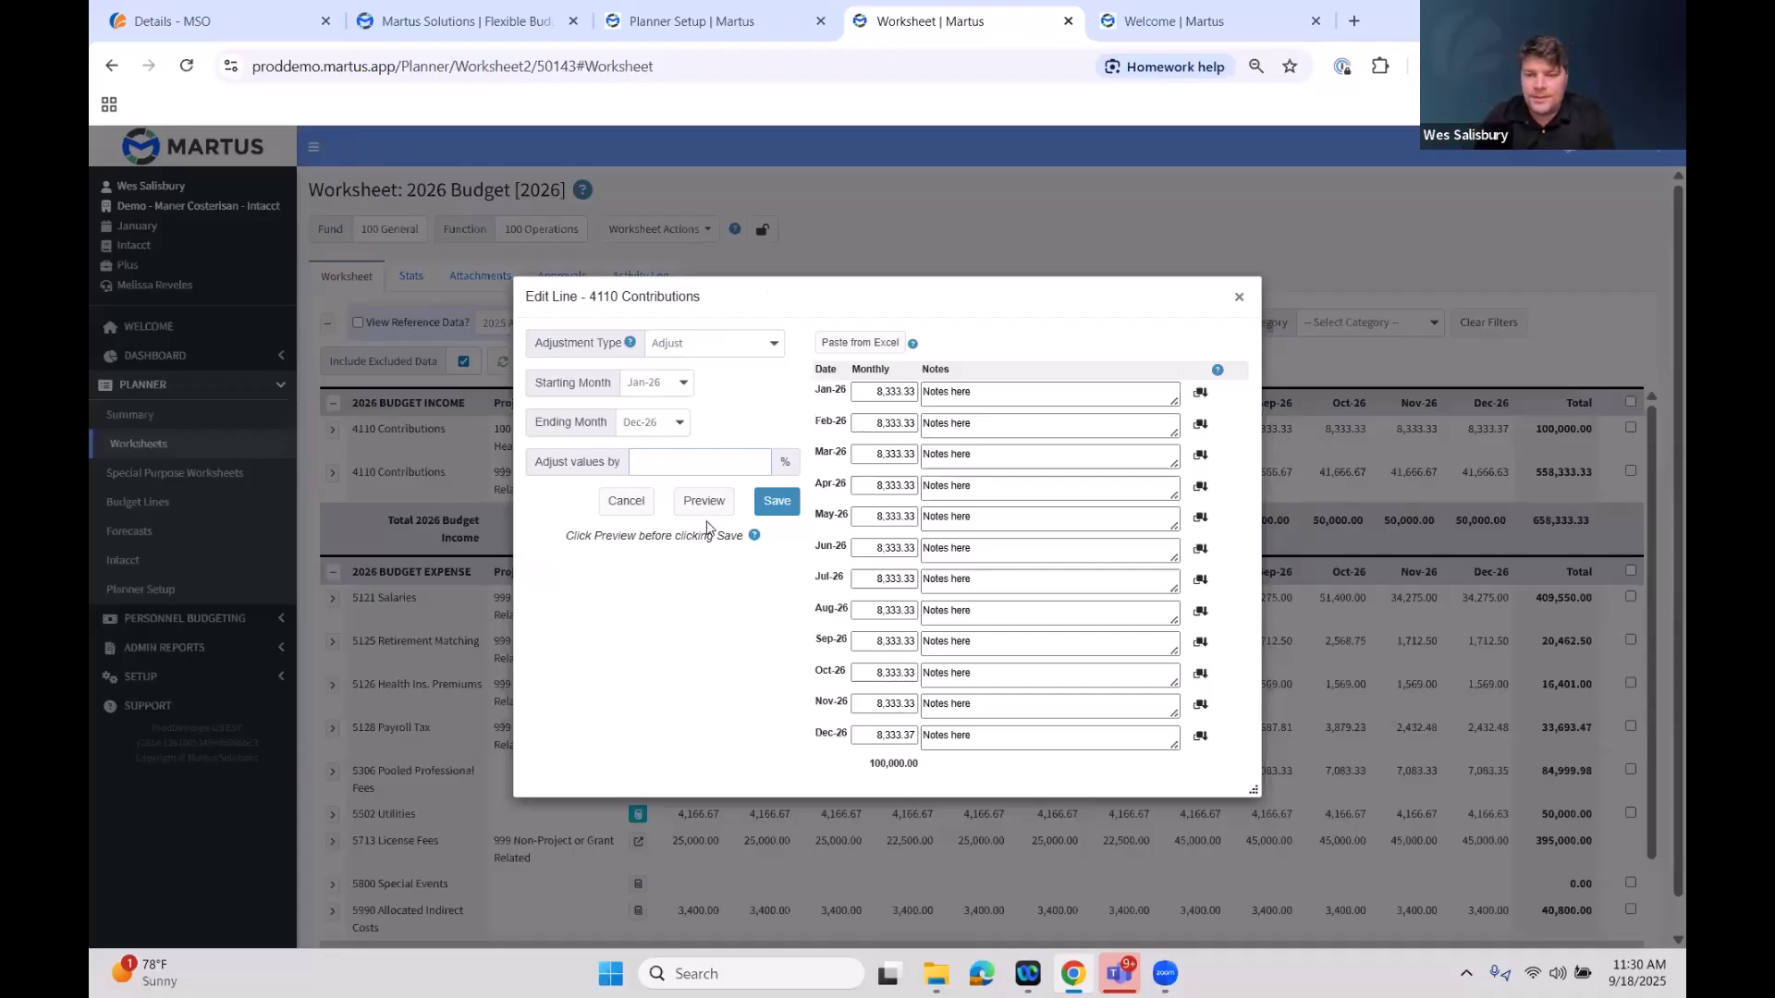
pyautogui.write('105')
pyautogui.click(705, 502)
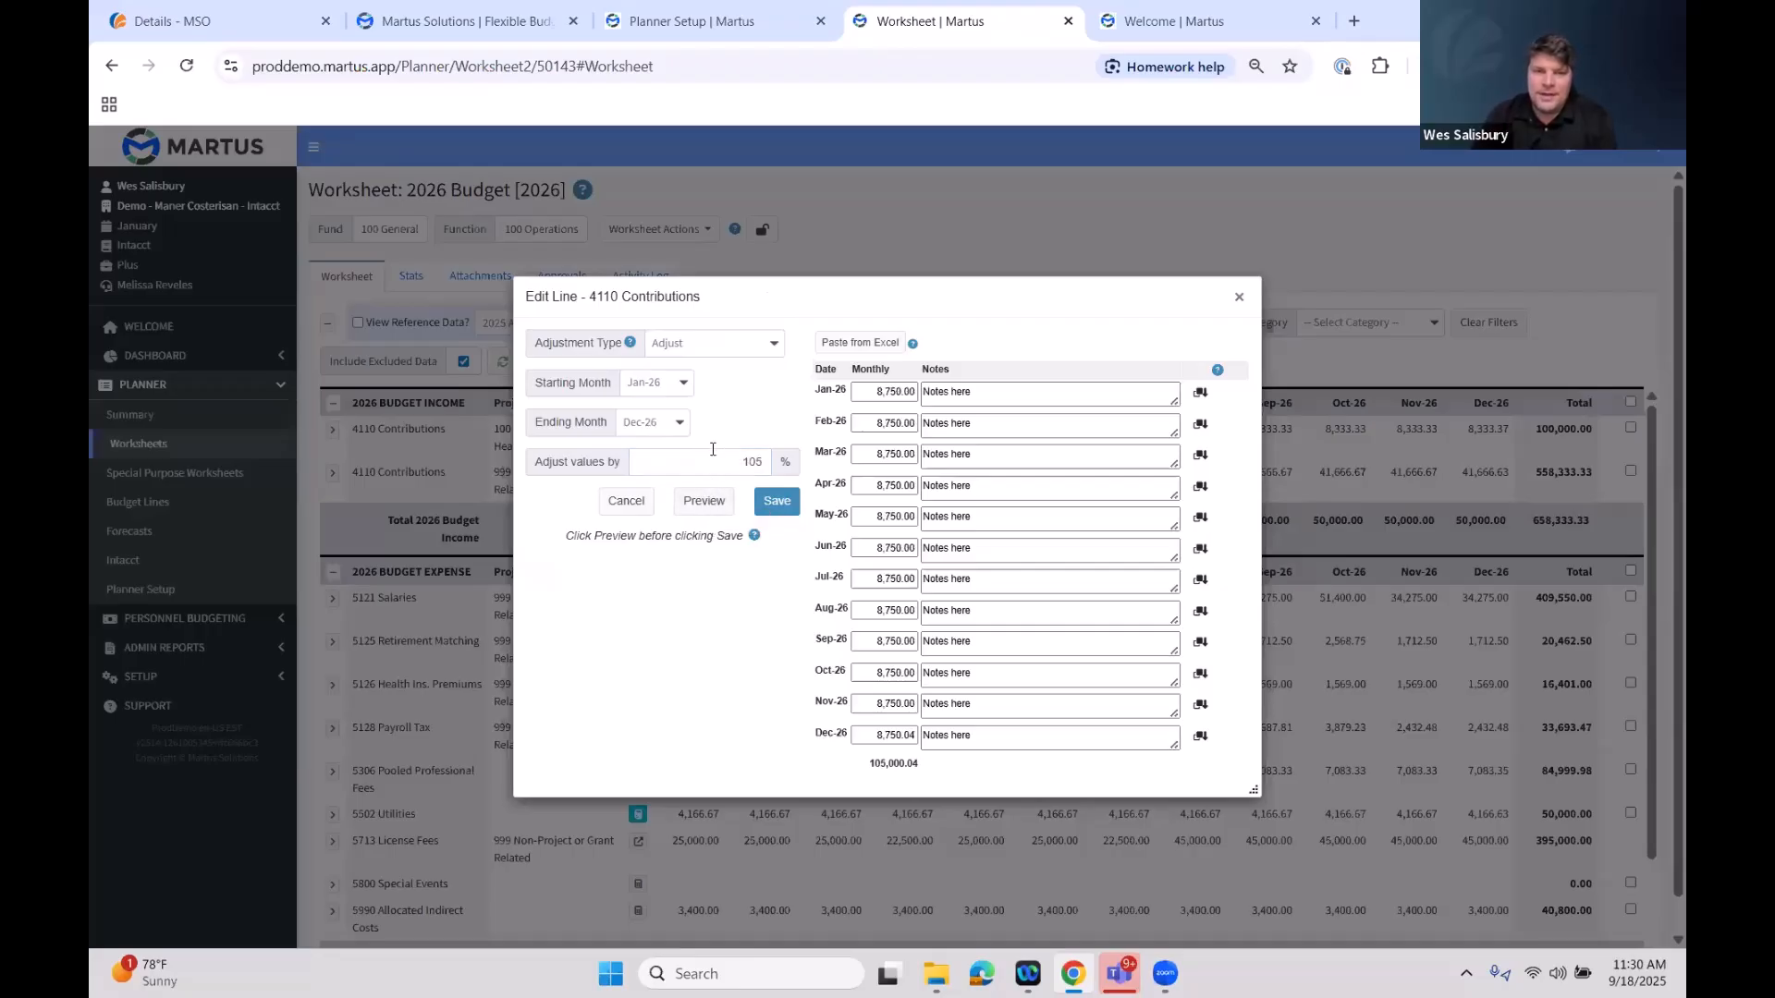
# Try previewing a -105% adjustment, restore 105, and cancel the edit line dialog
pyautogui.doubleClick(713, 453)
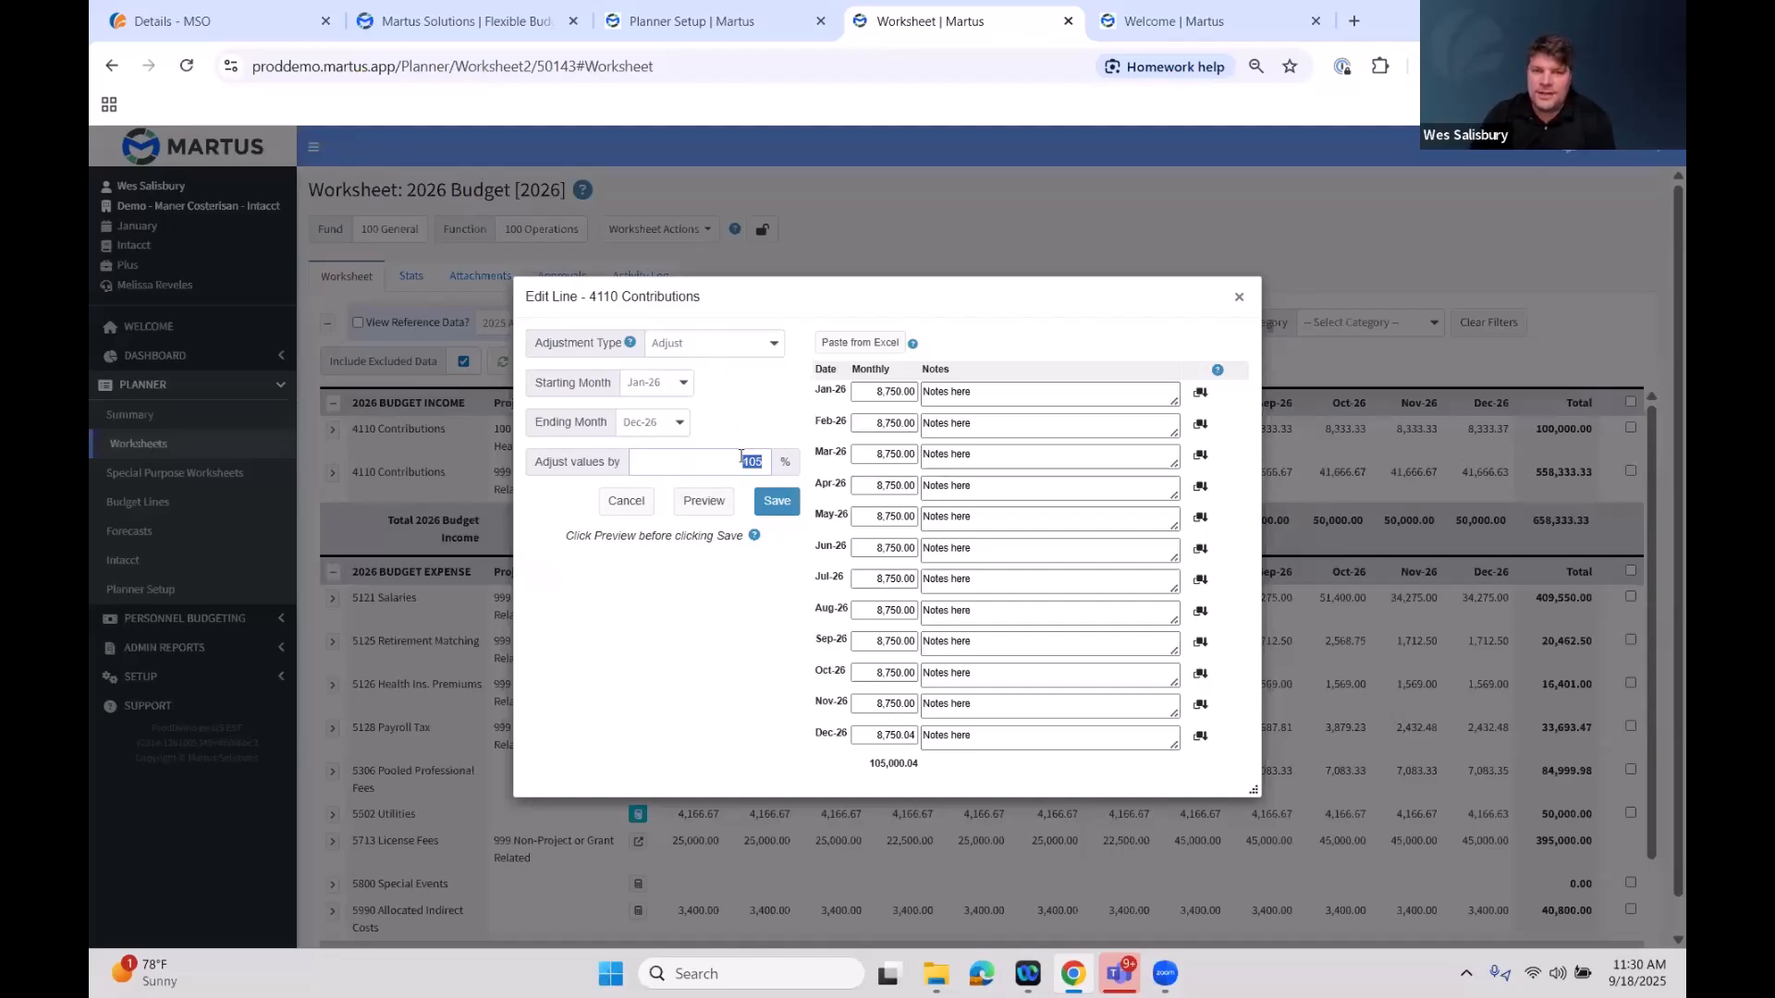
pyautogui.click(740, 462)
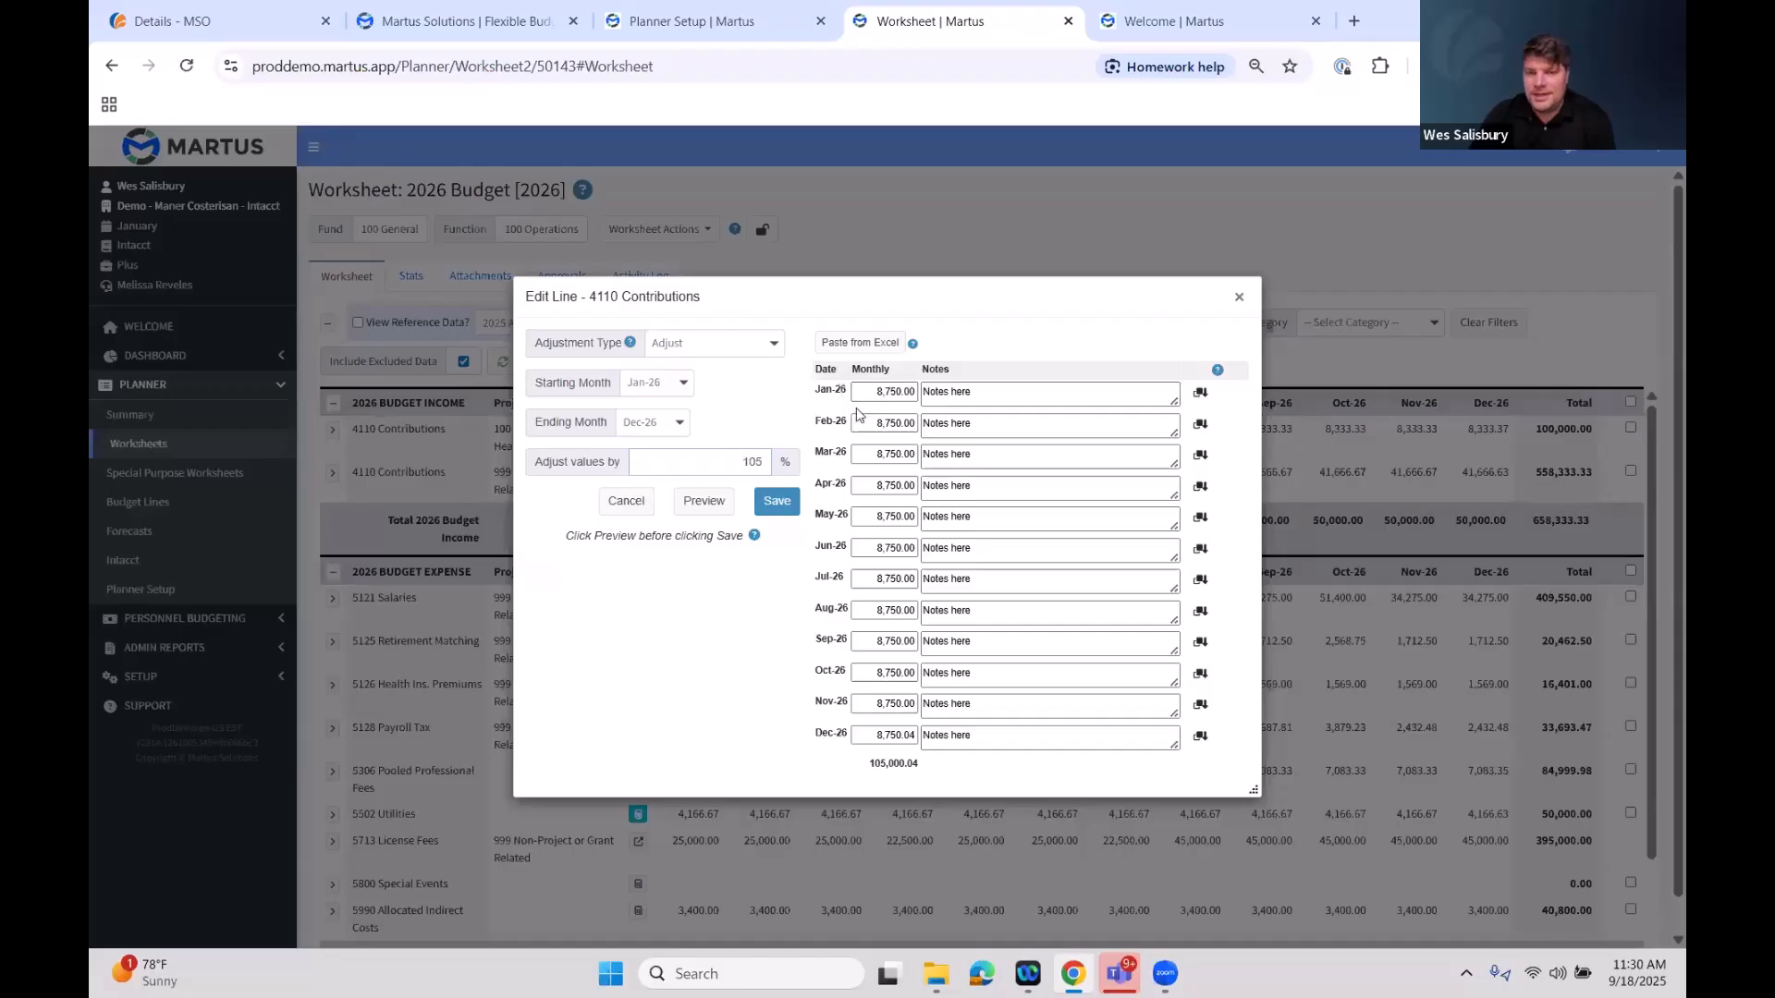
pyautogui.doubleClick(745, 465)
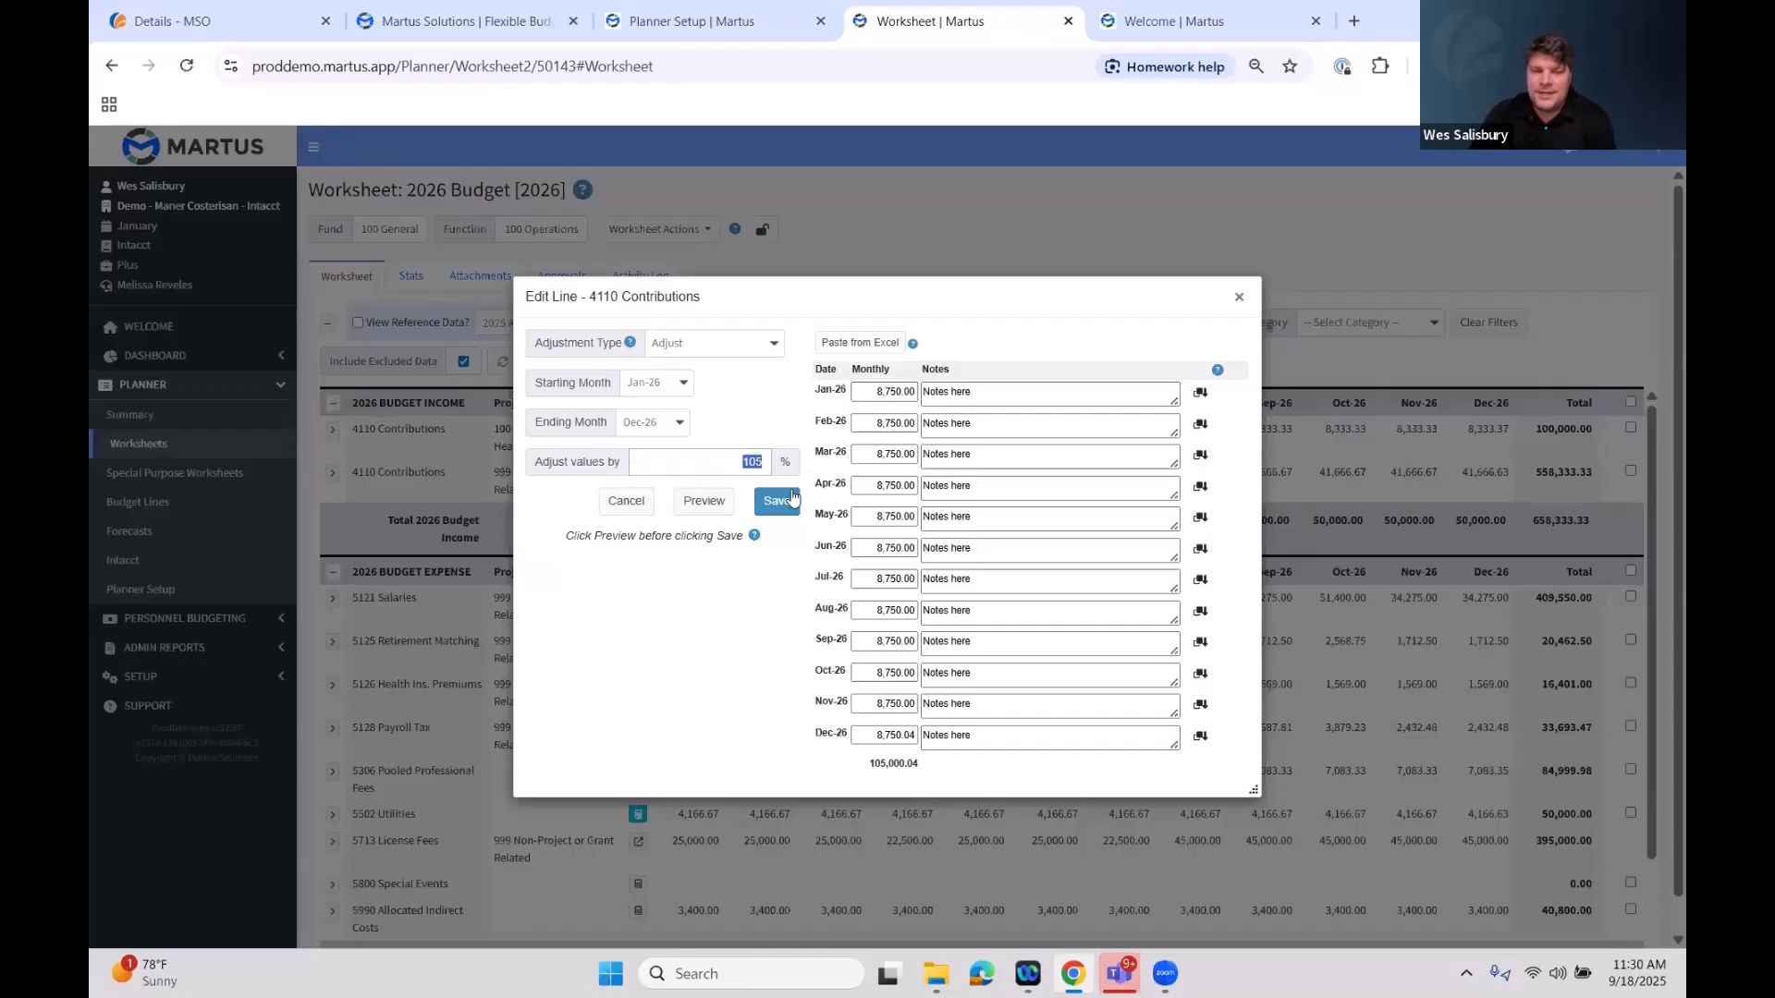
pyautogui.click(780, 466)
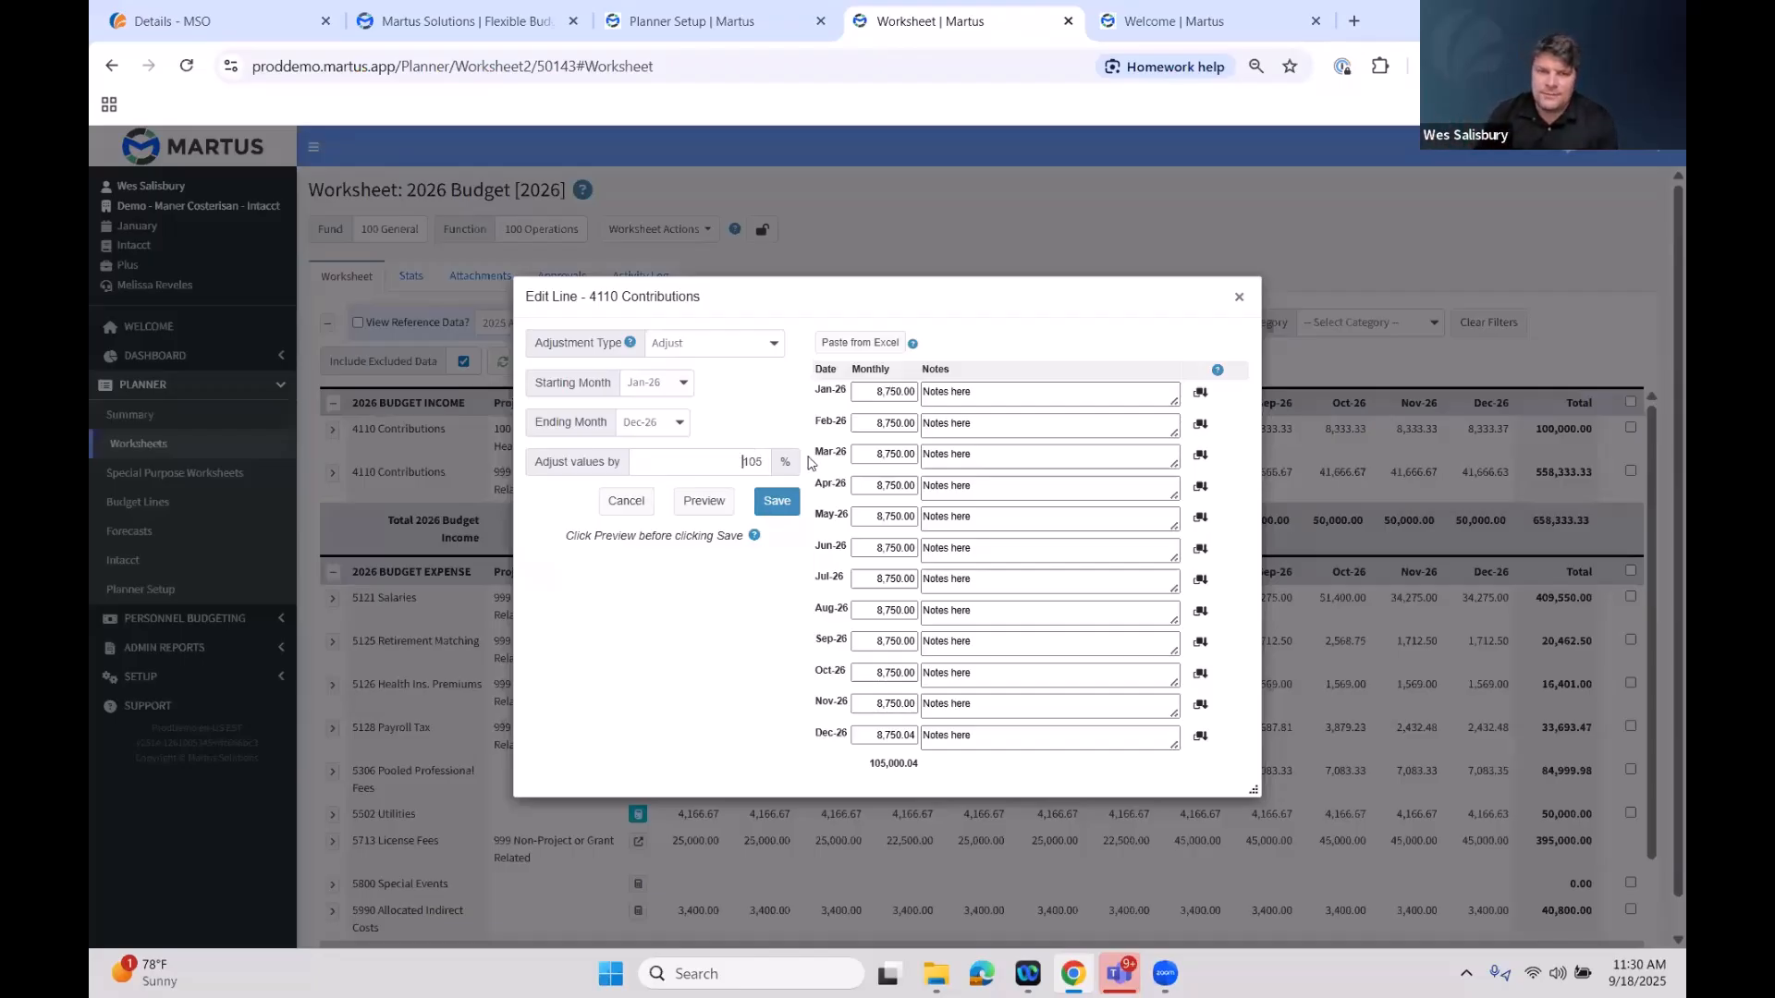
pyautogui.write('-')
pyautogui.click(704, 501)
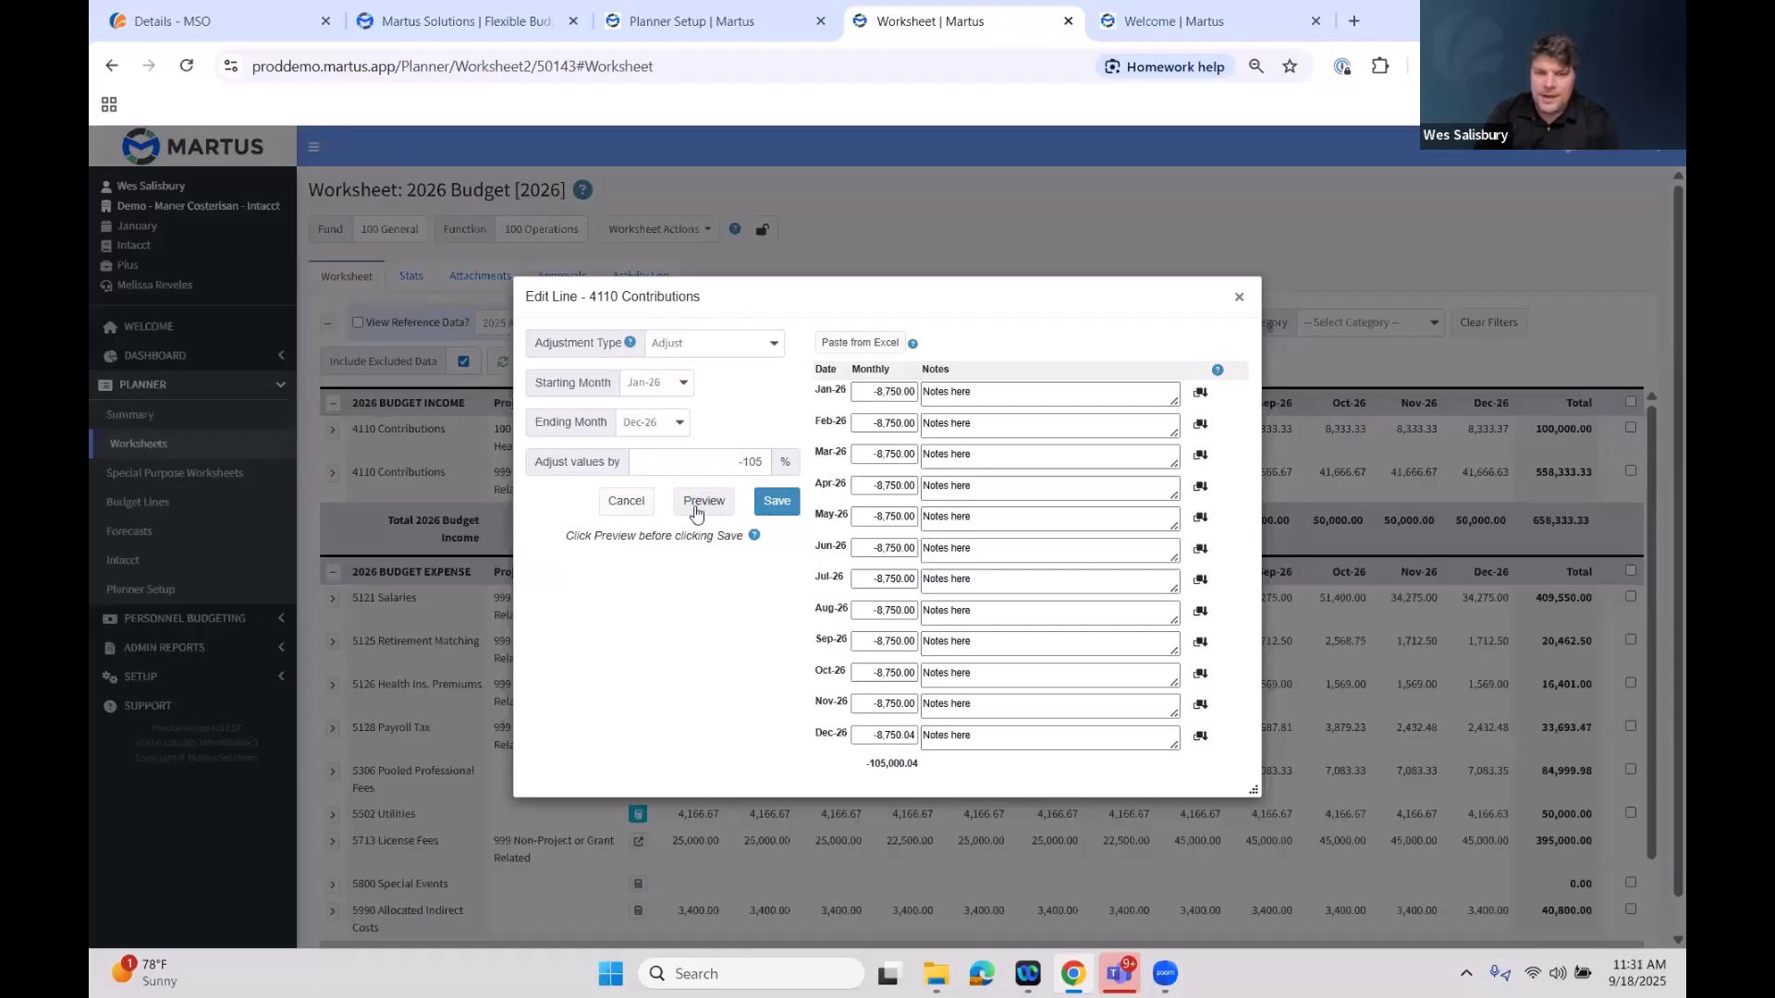
pyautogui.click(745, 456)
pyautogui.press('BackSpace')
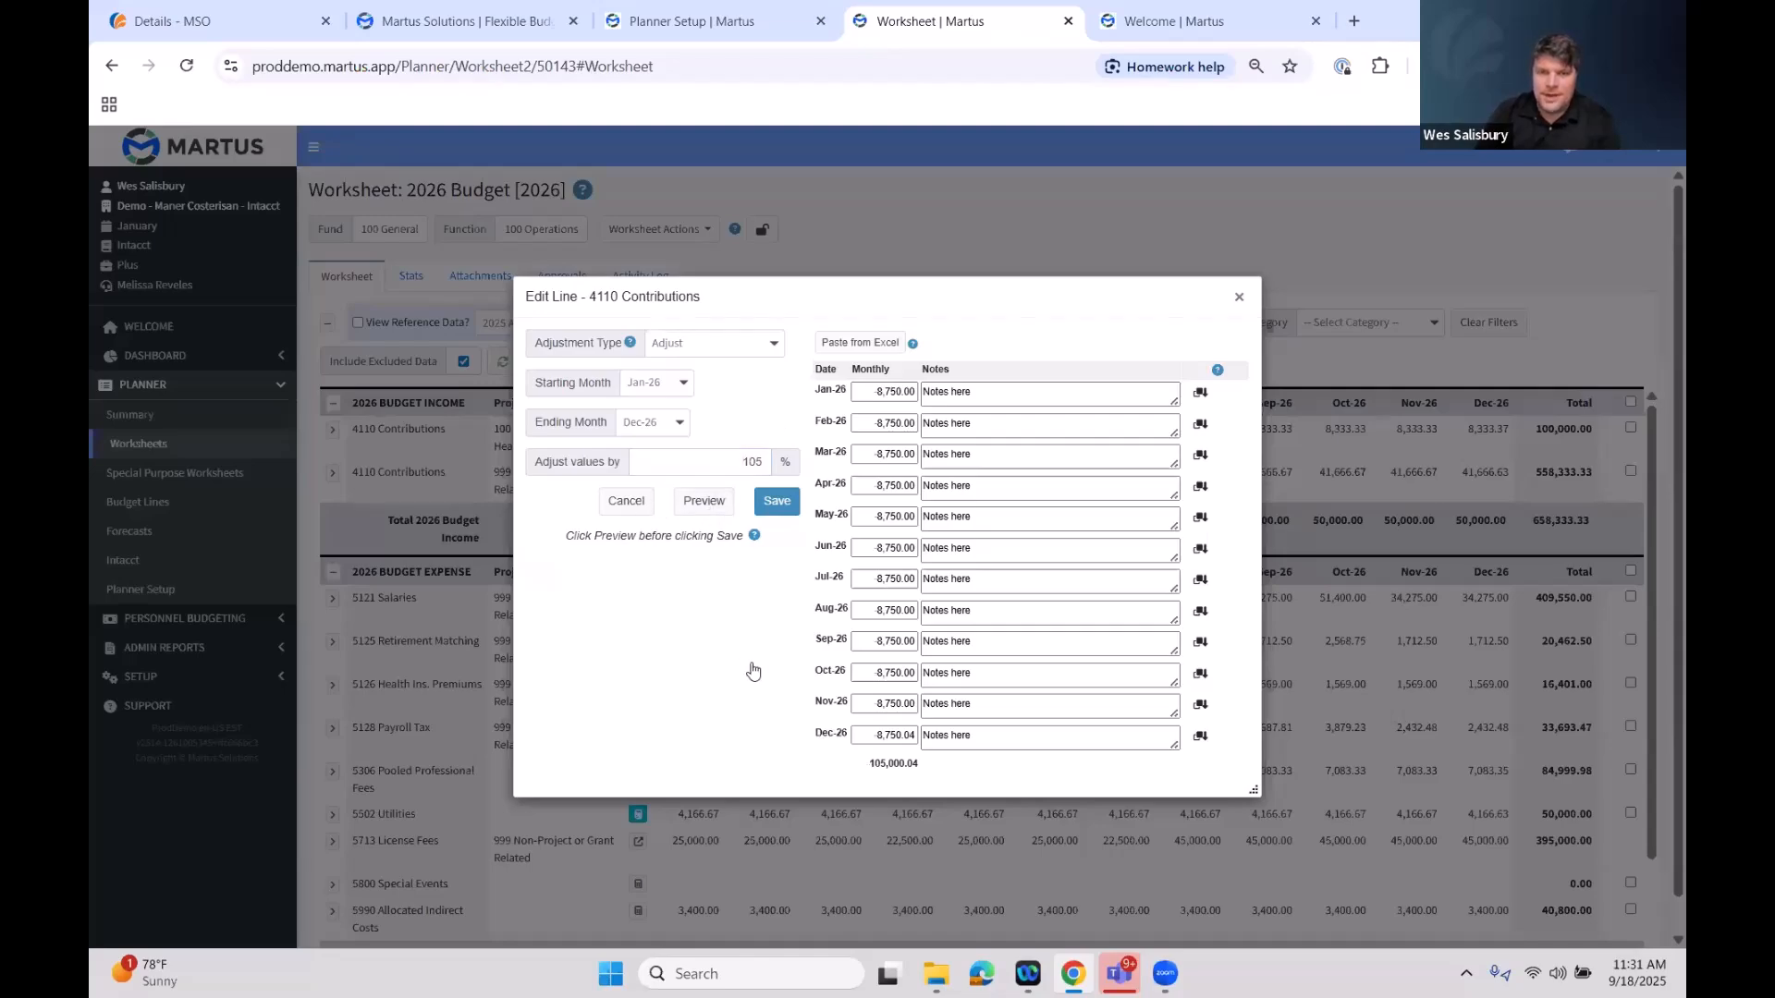
pyautogui.click(626, 502)
# Reopen the line's budget widget and preview an Adjust of 110%
pyautogui.click(637, 429)
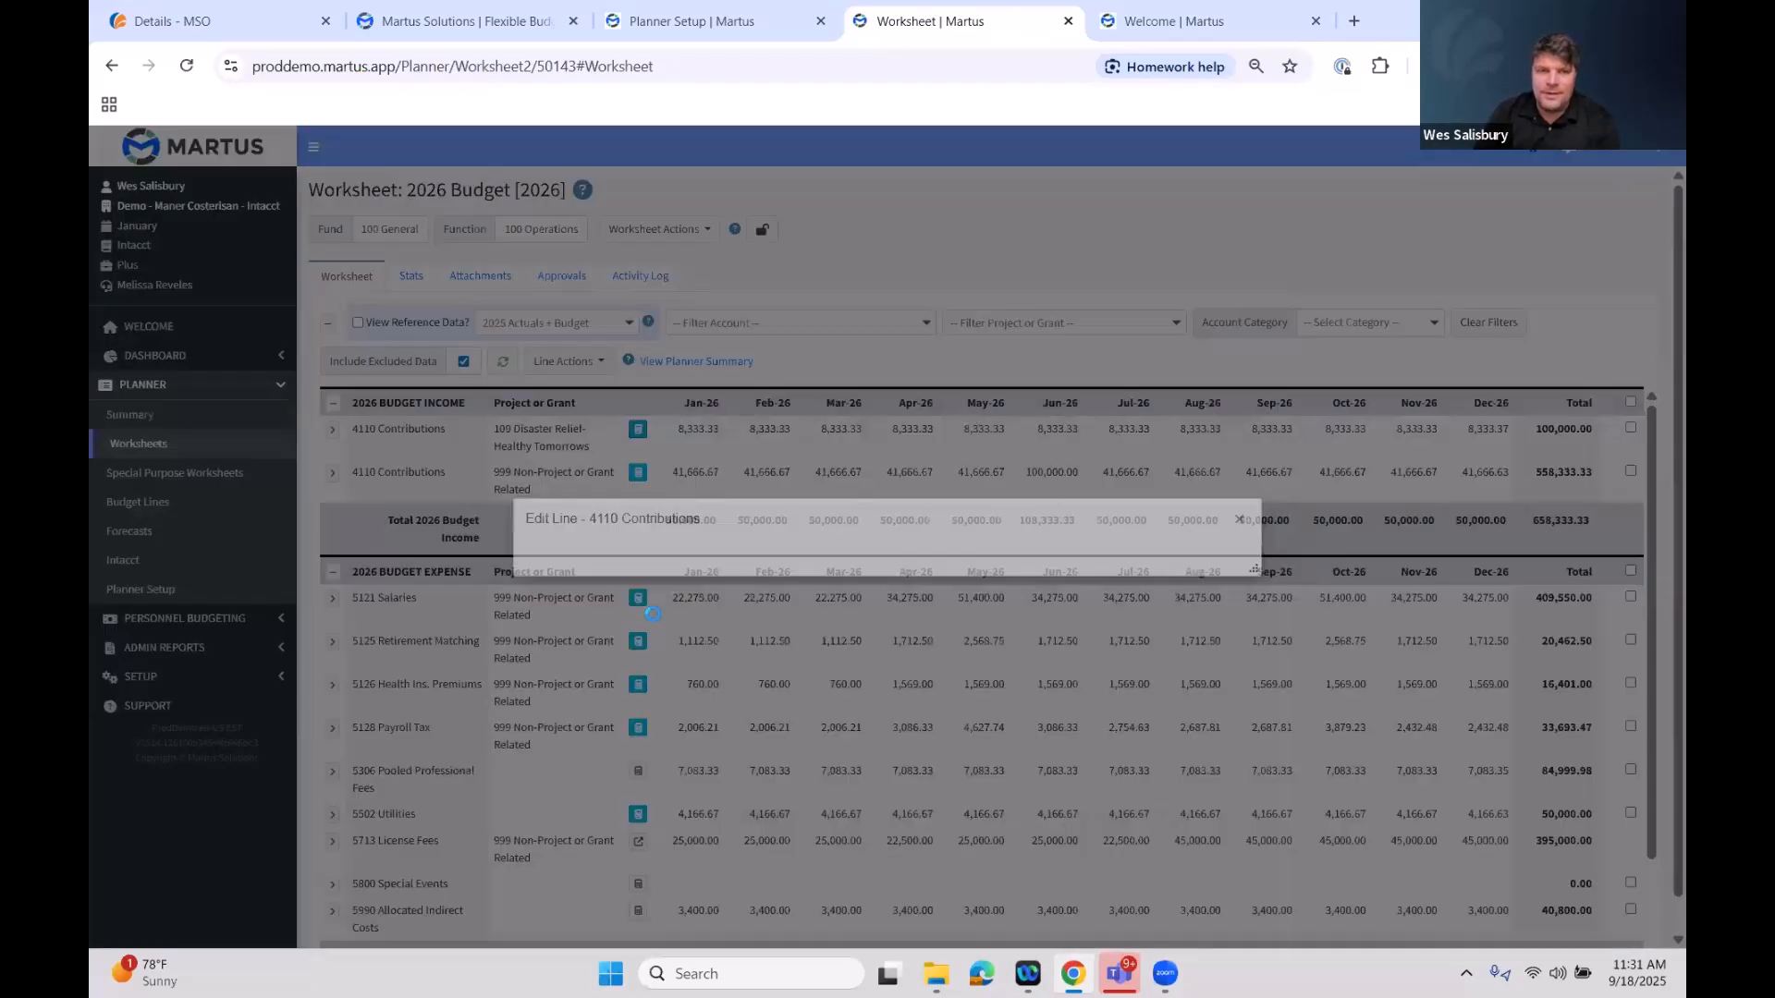
pyautogui.click(672, 349)
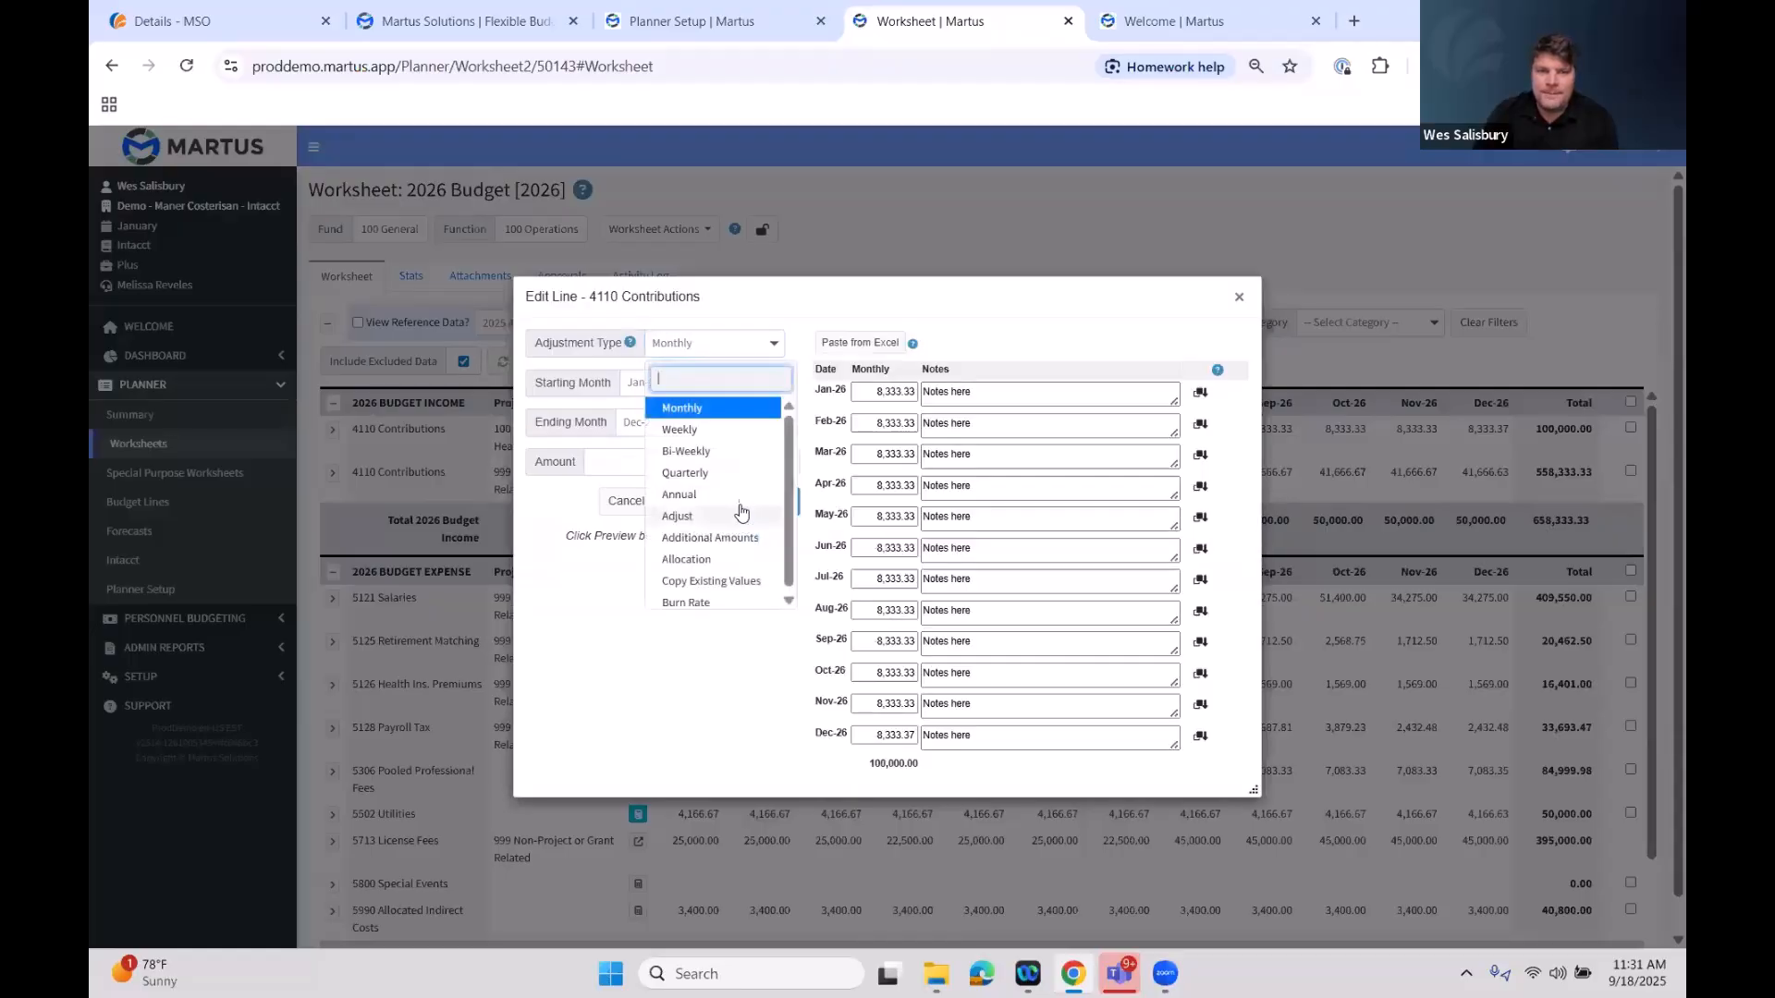
pyautogui.click(730, 516)
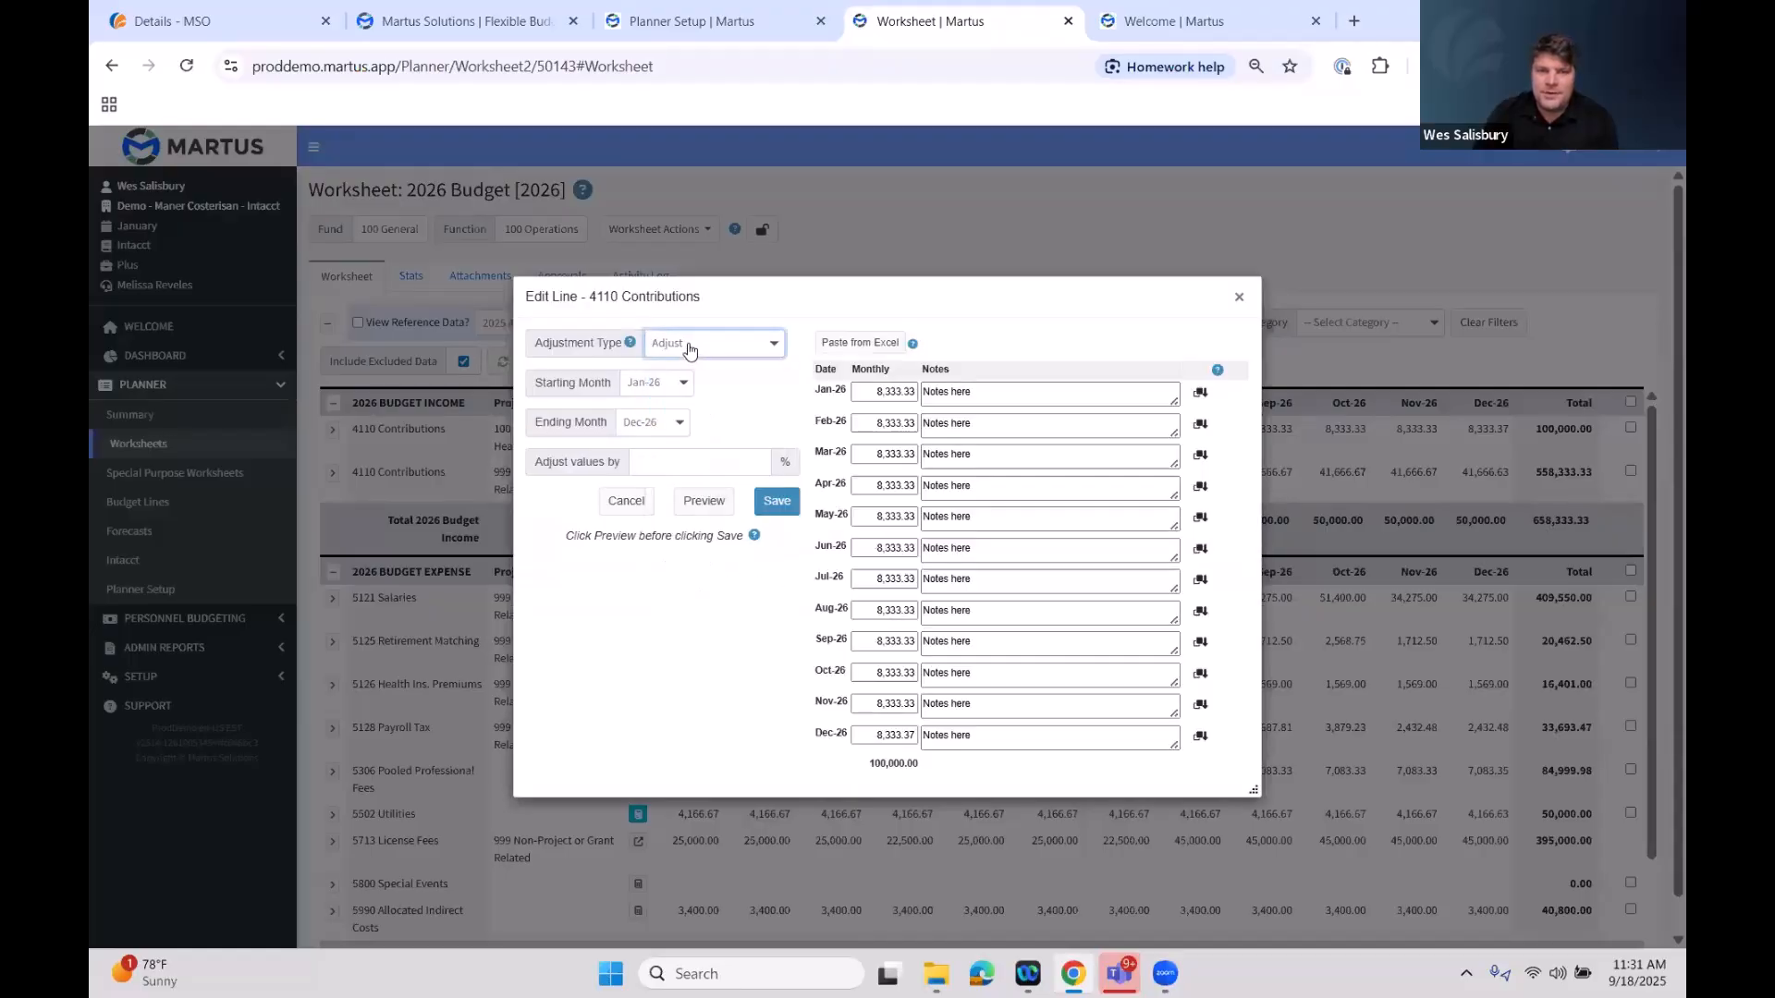
pyautogui.click(732, 462)
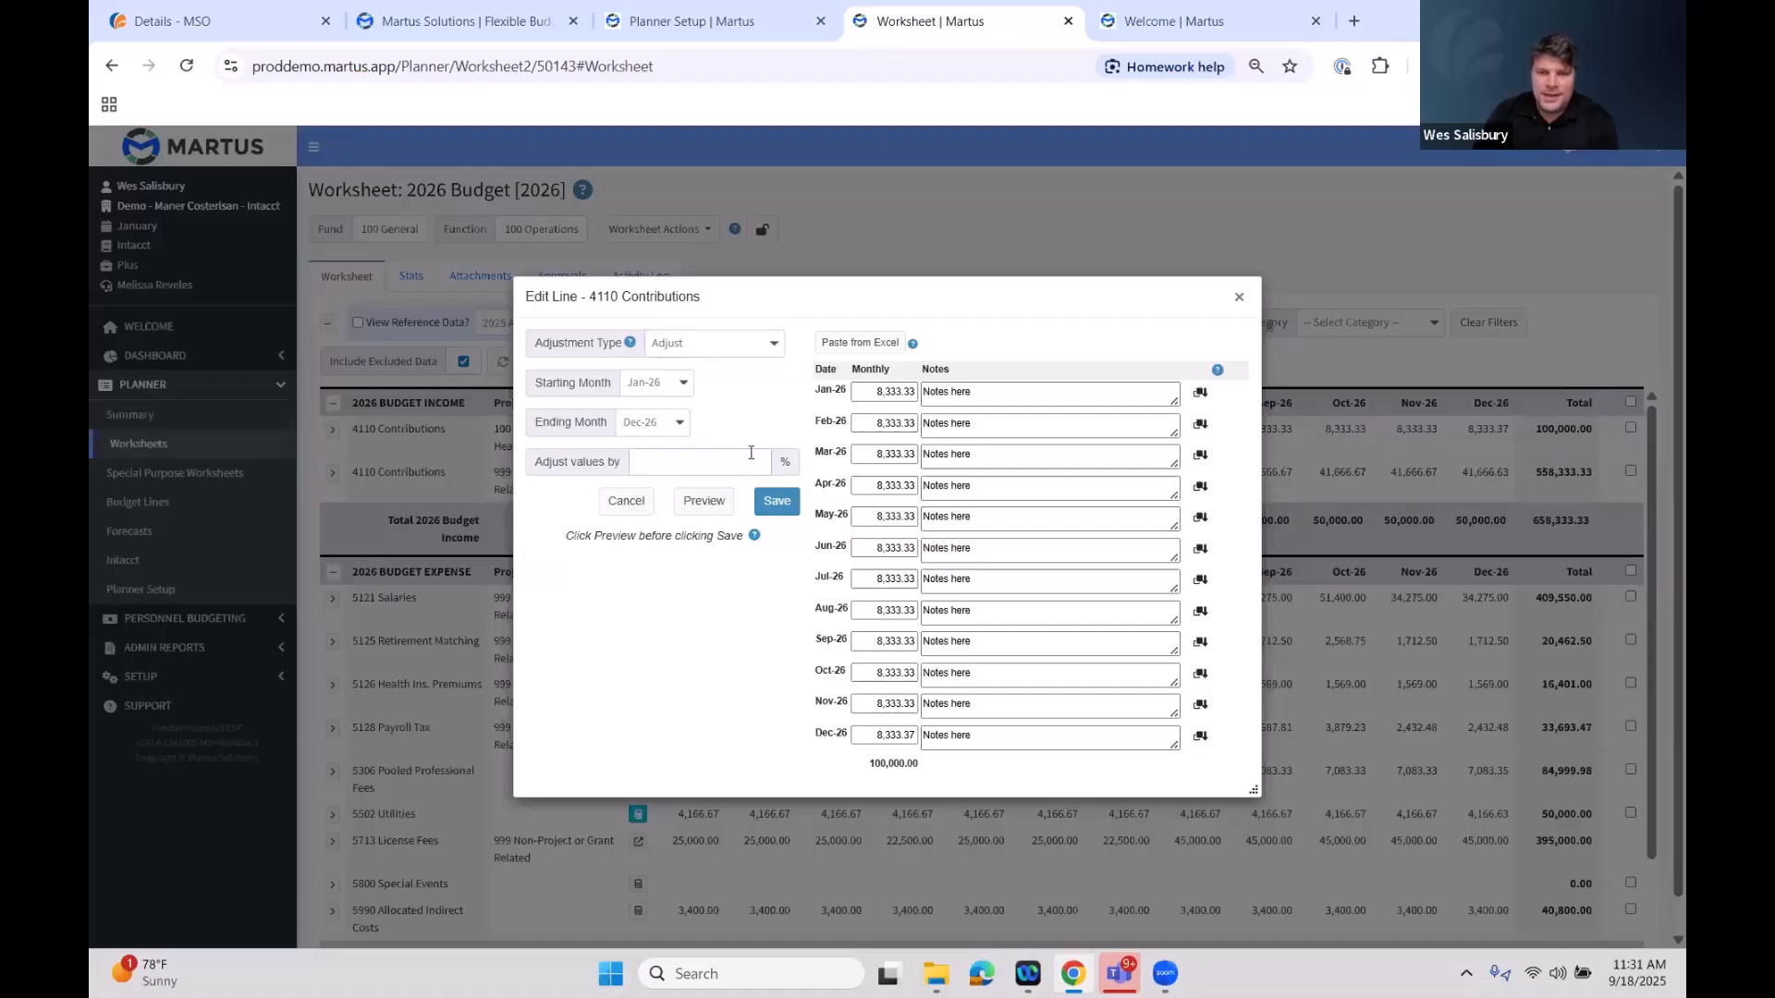
pyautogui.write('110')
pyautogui.click(702, 500)
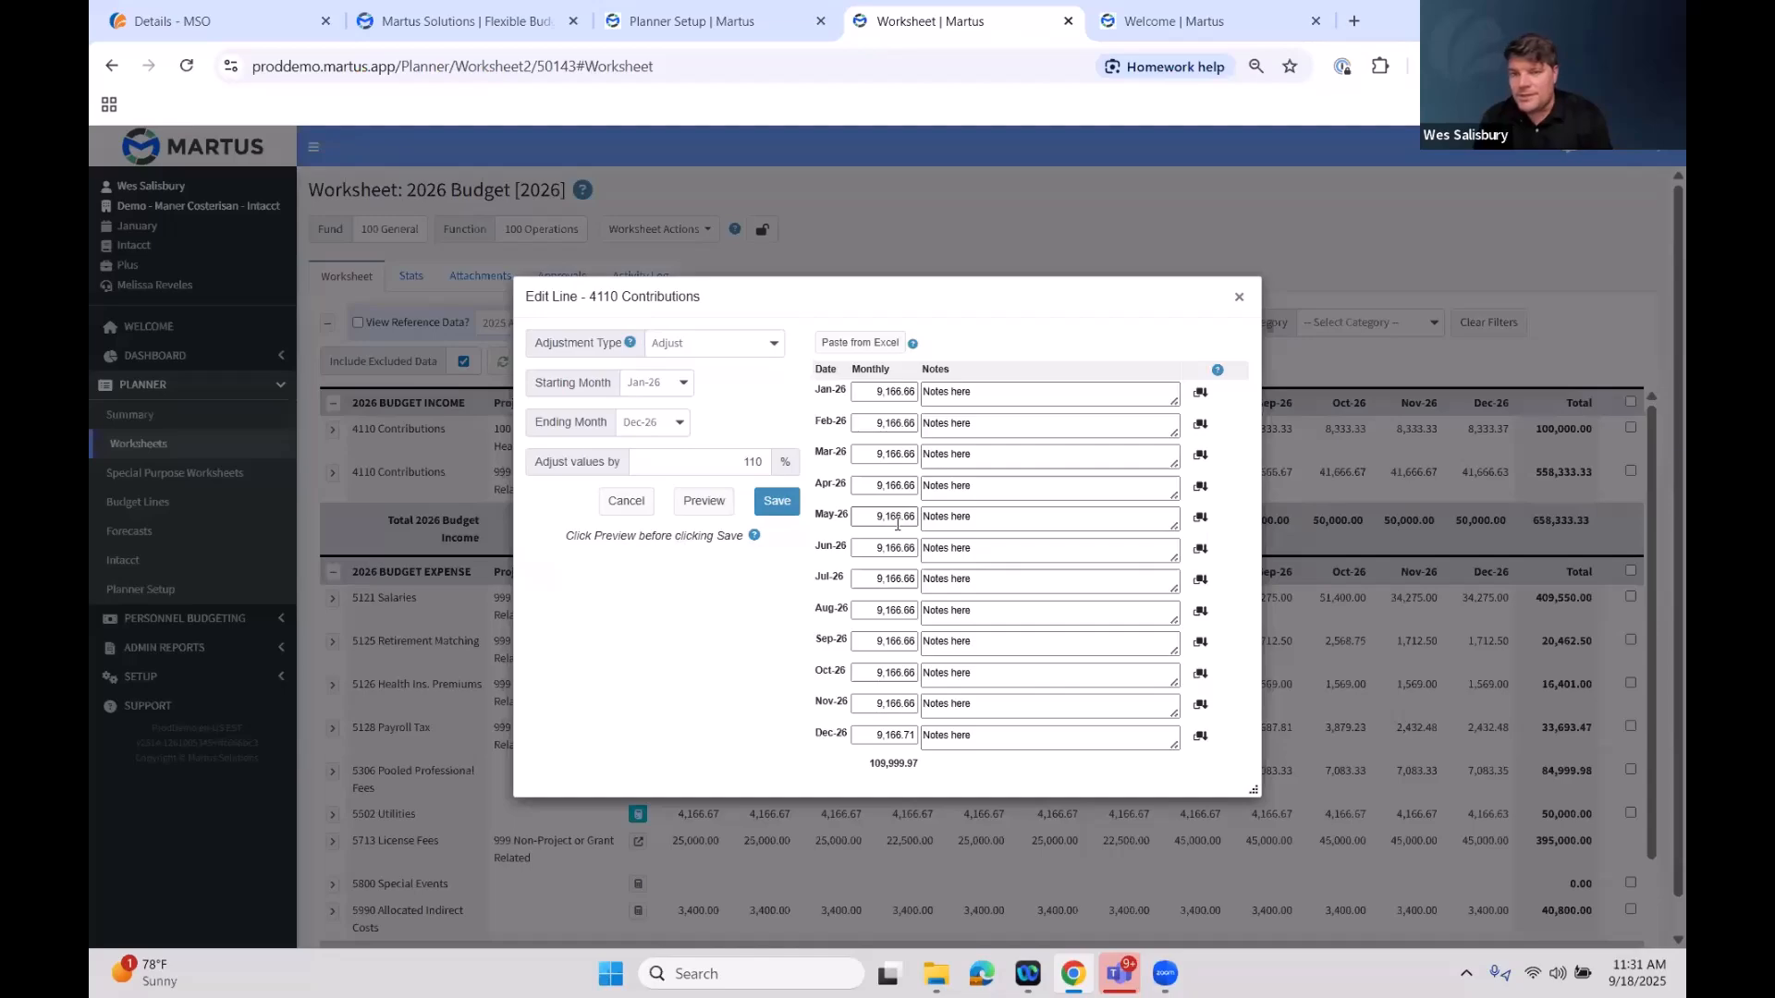
# Switch the adjustment type to Annual with an amount of 100,000 and preview the monthly spread
pyautogui.click(742, 344)
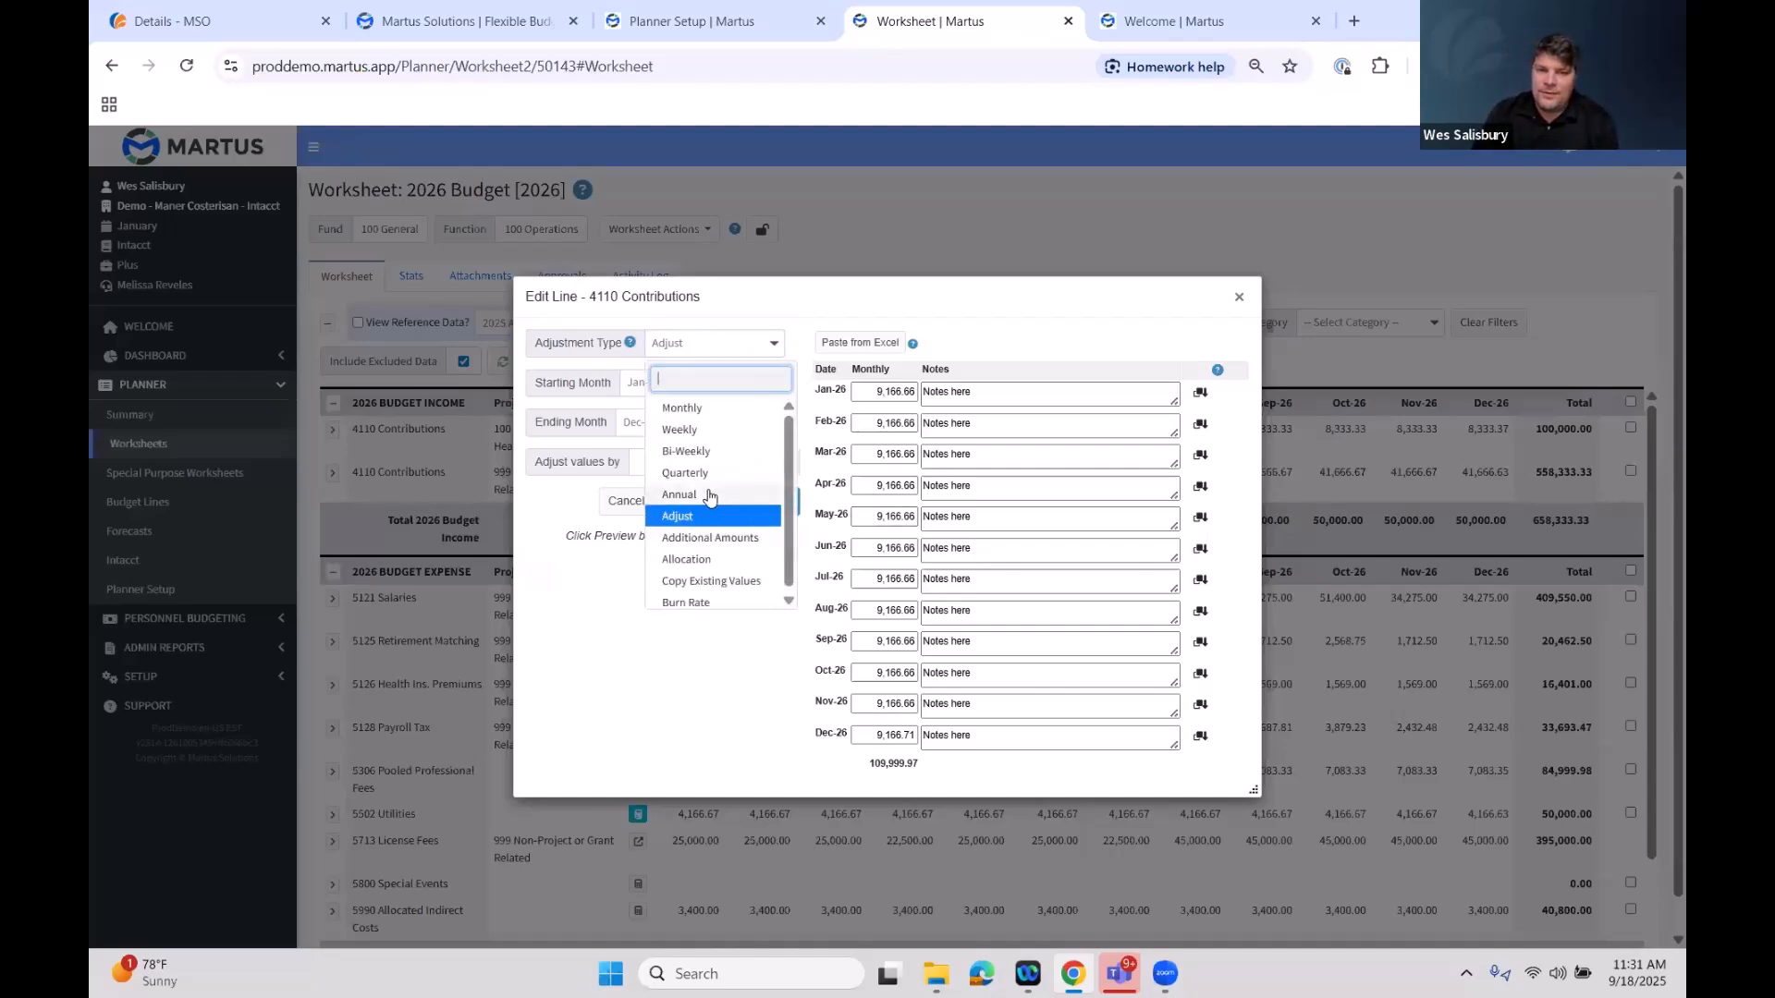
pyautogui.click(707, 495)
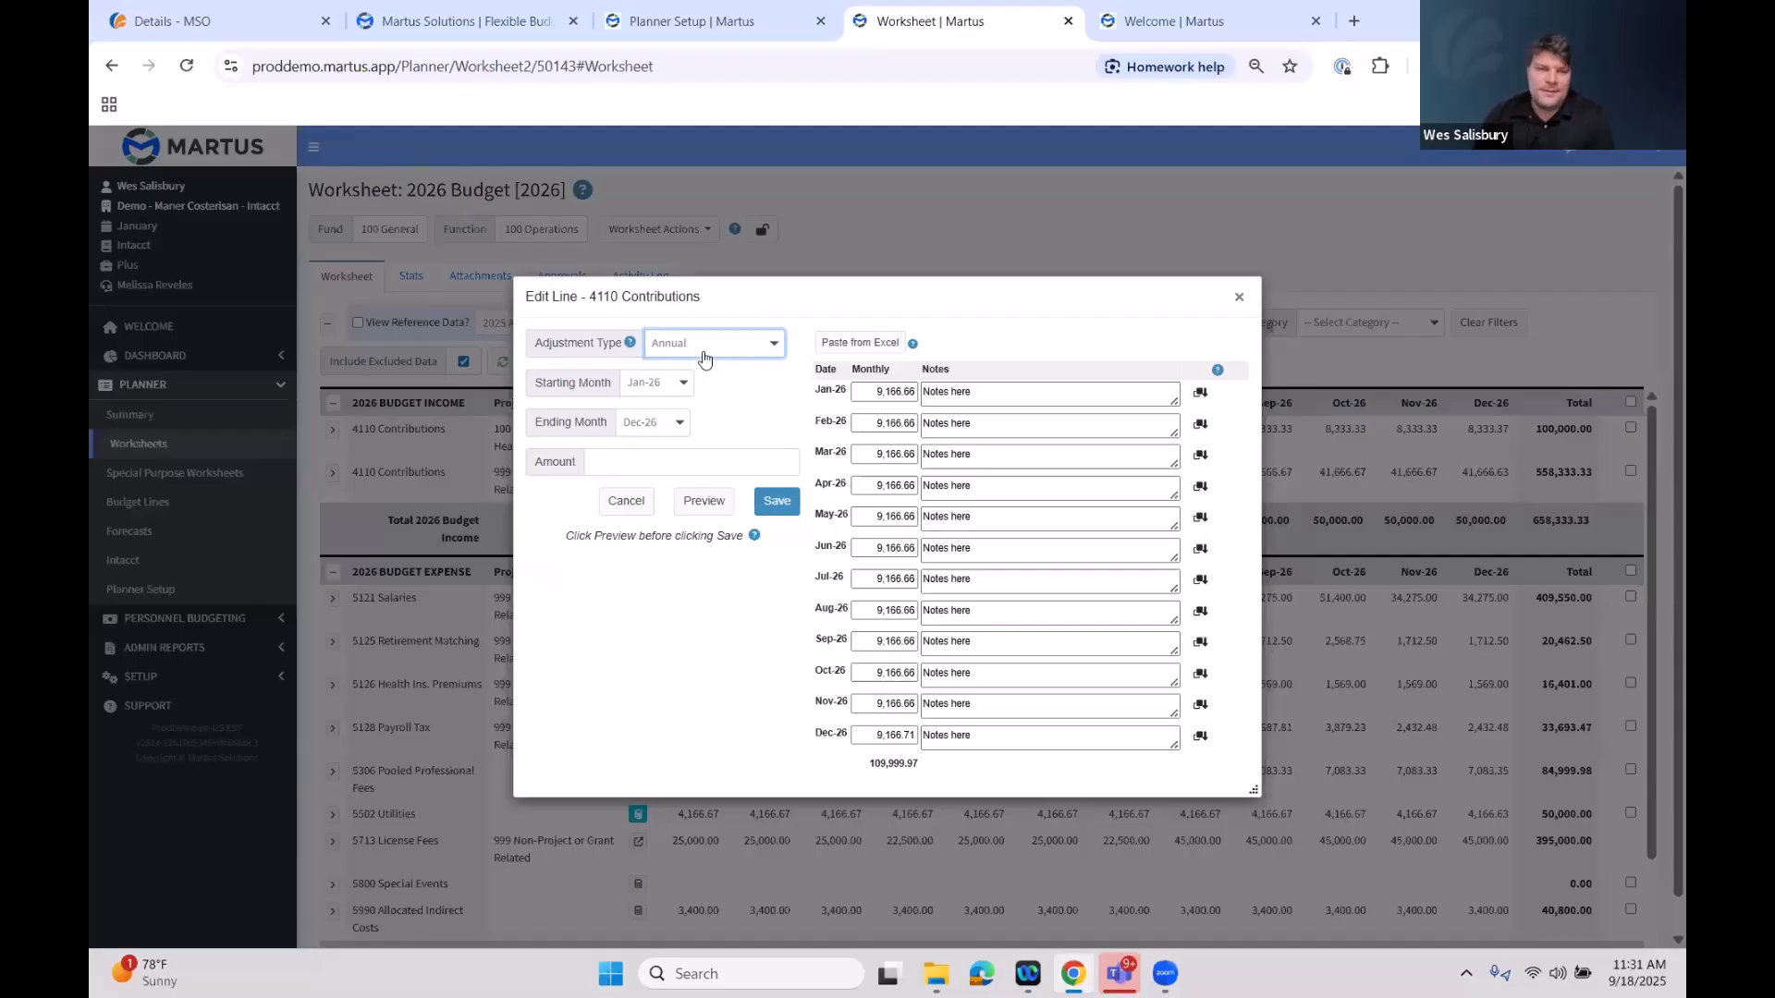
pyautogui.click(742, 483)
pyautogui.click(748, 467)
pyautogui.write('100000')
pyautogui.click(782, 416)
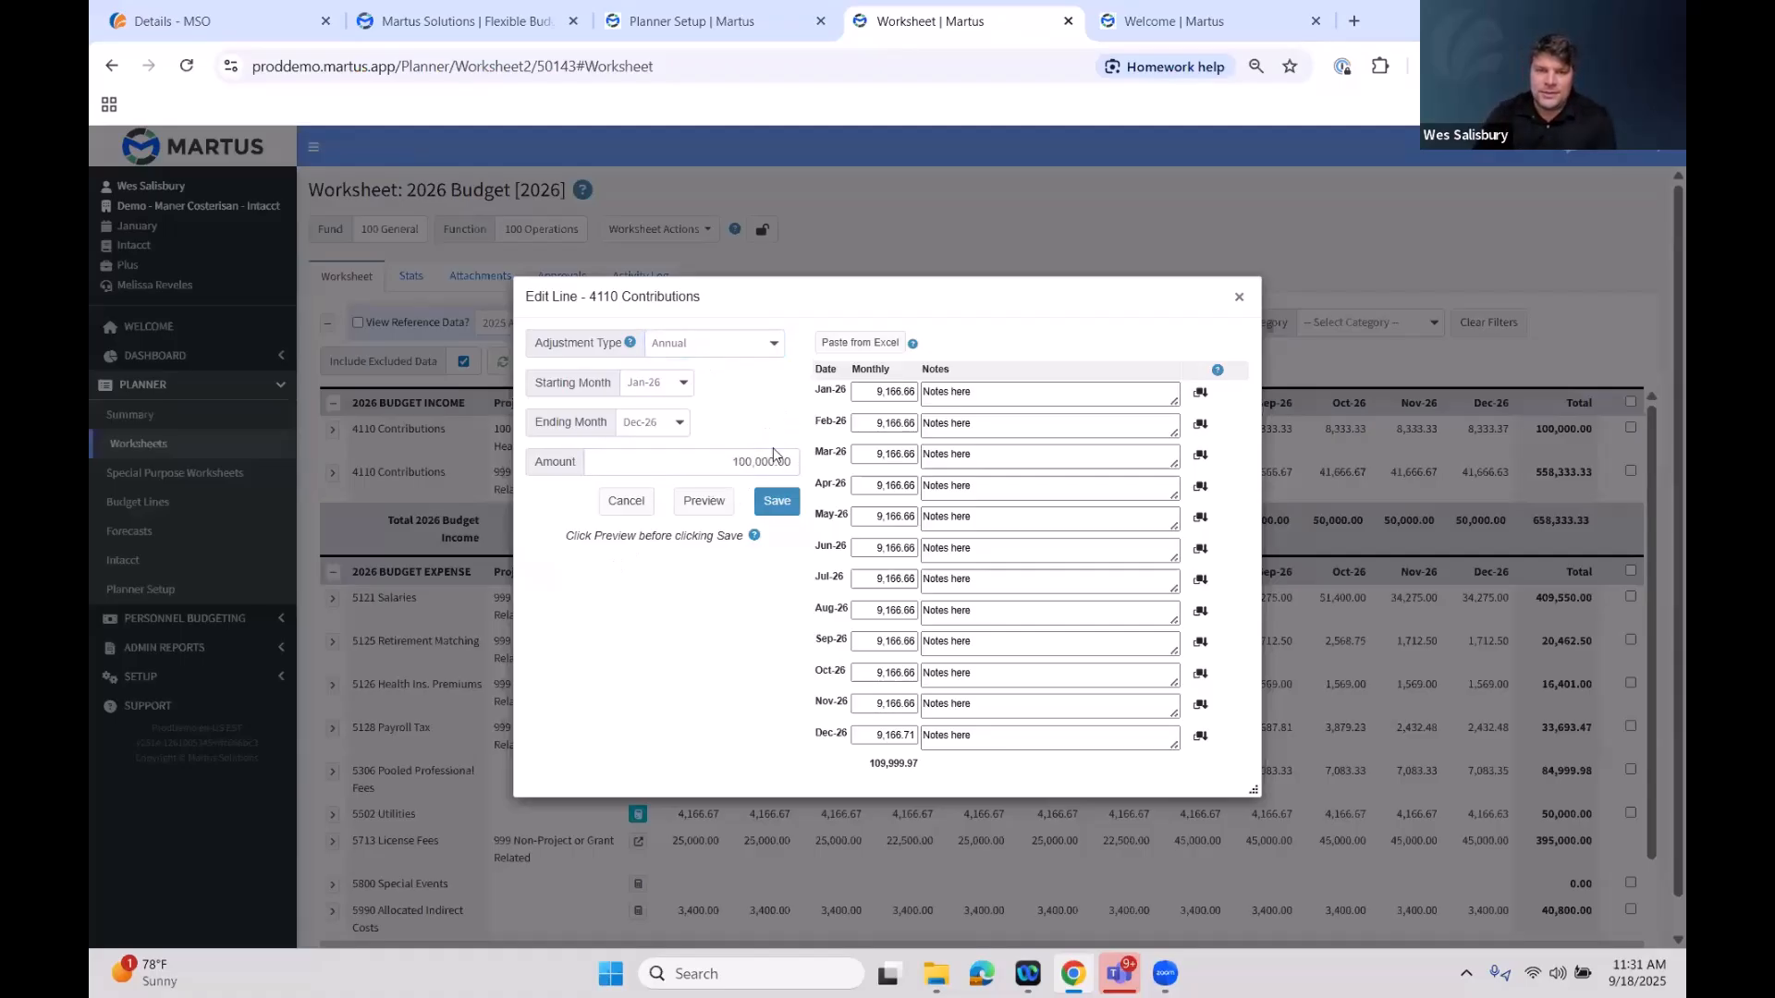
pyautogui.click(713, 504)
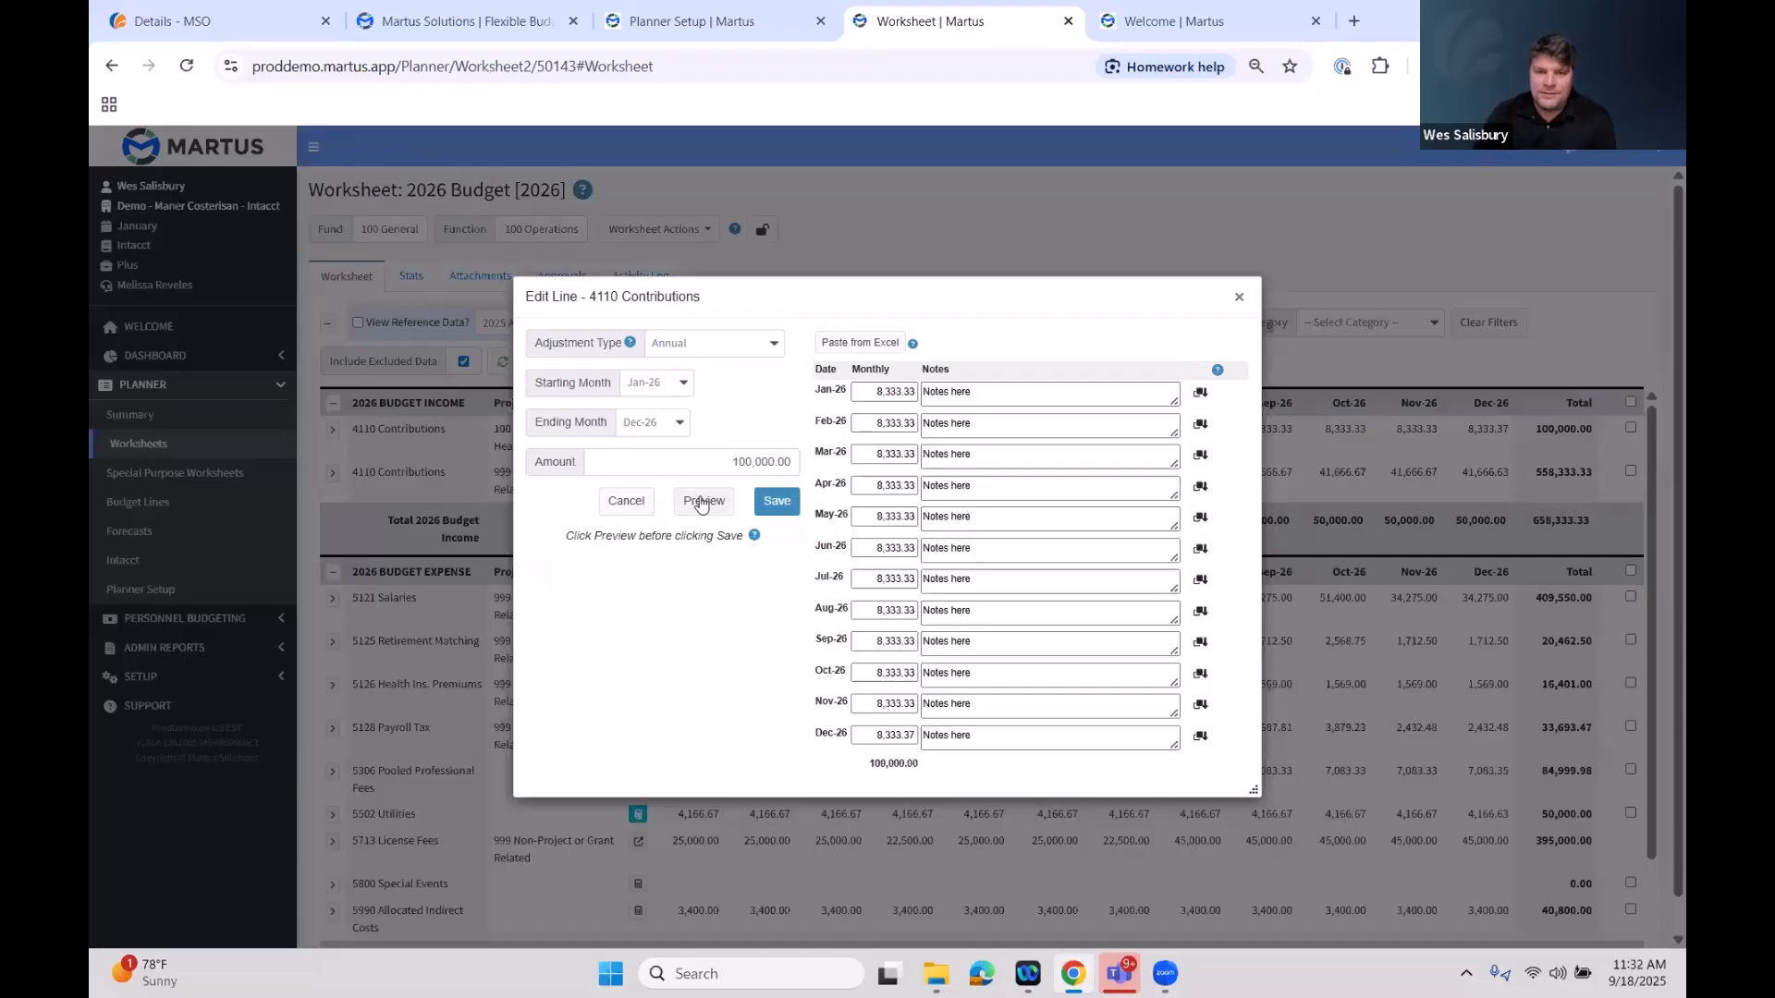
pyautogui.click(875, 391)
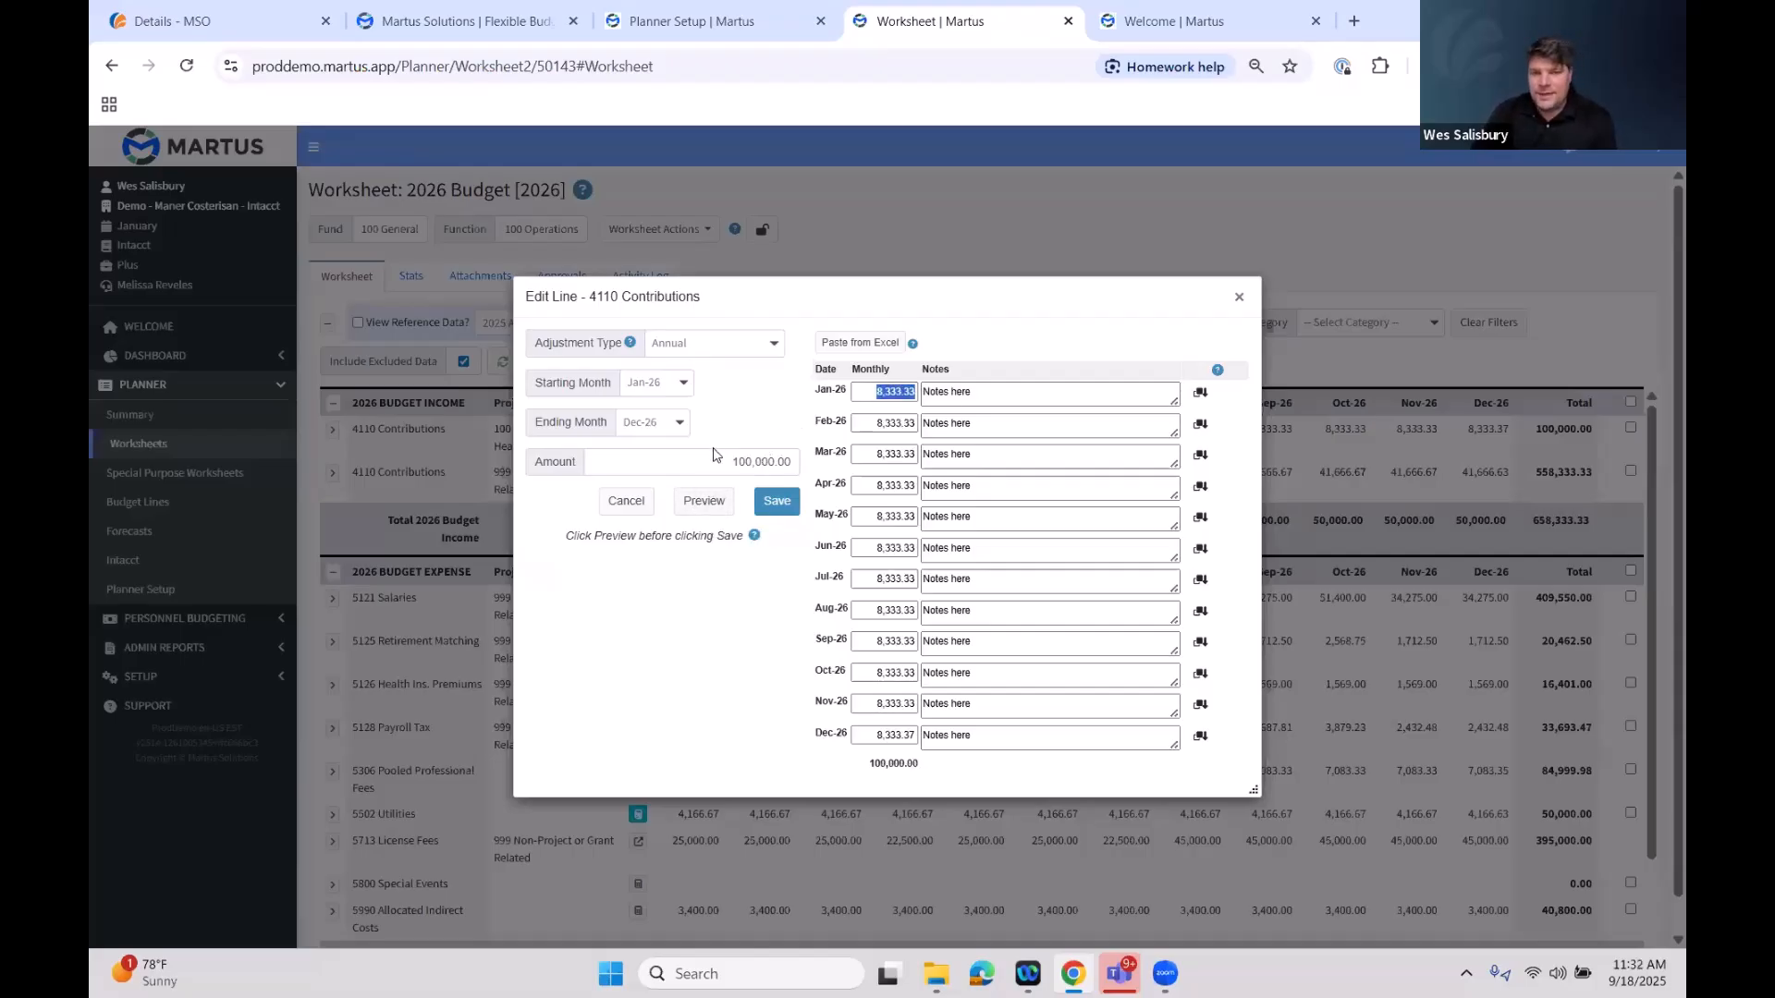
# Replace the January note with 'New notes for 2026' and copy it down to every month
pyautogui.click(874, 423)
pyautogui.click(873, 455)
pyautogui.click(869, 488)
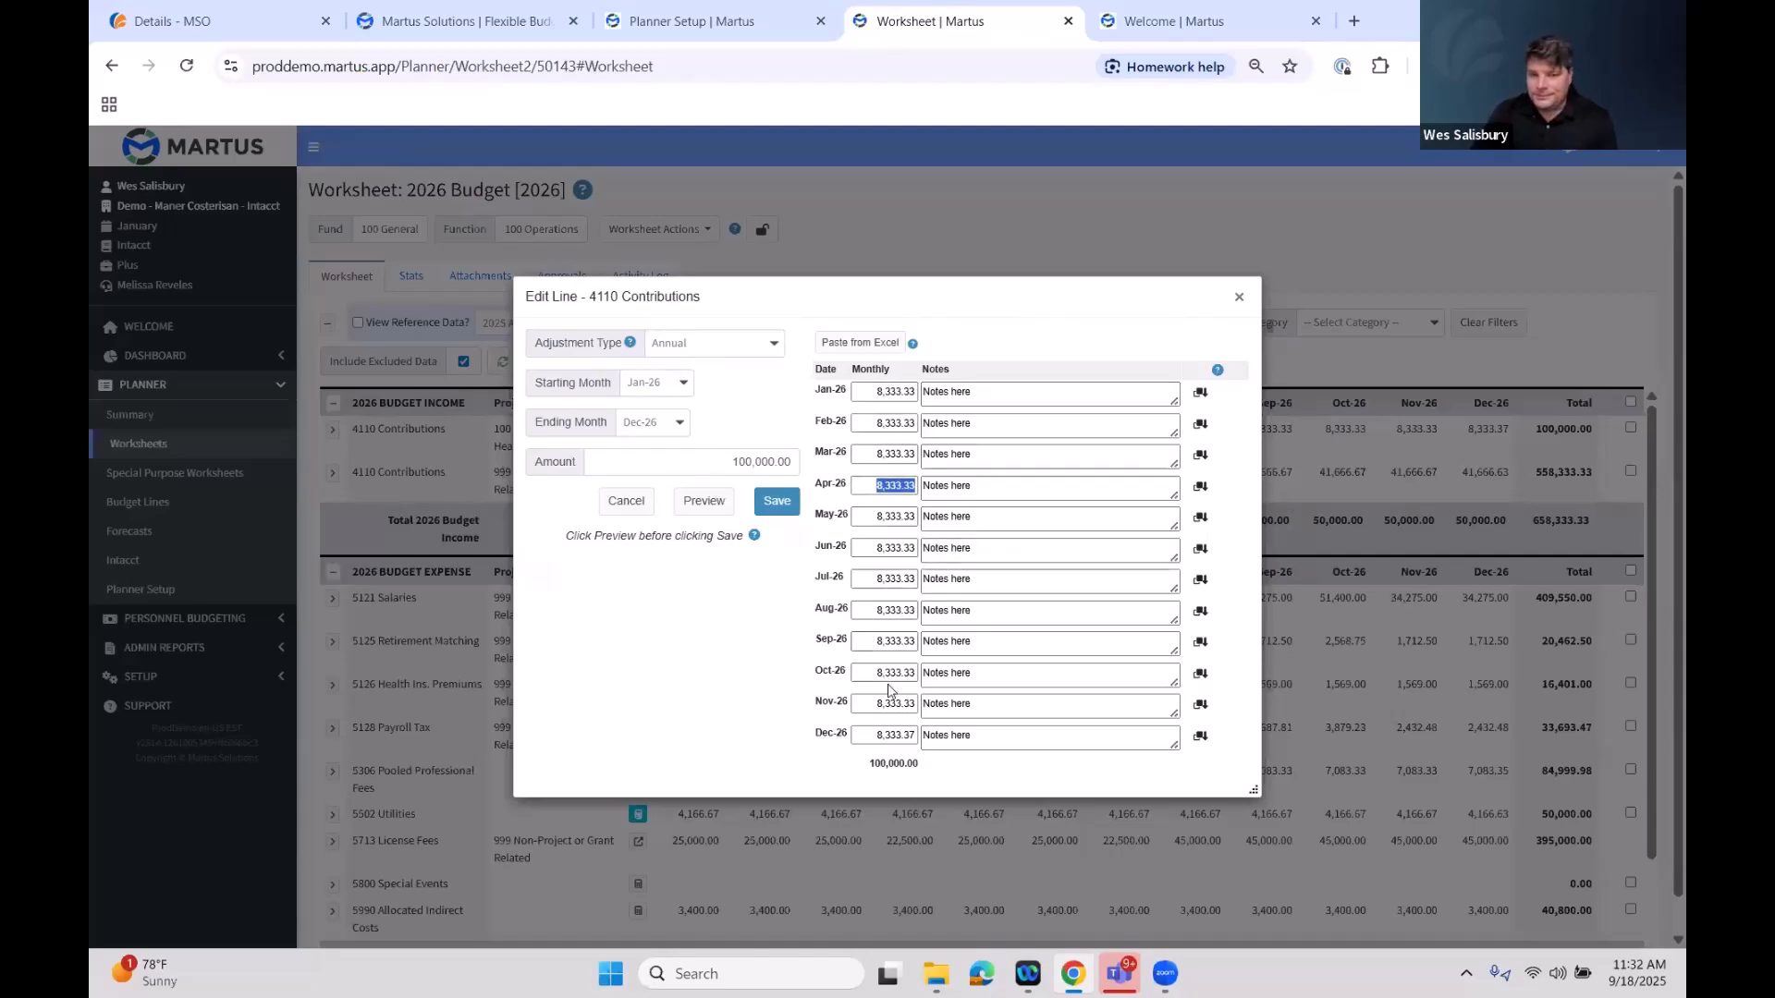
pyautogui.moveTo(915, 735); pyautogui.dragTo(907, 735)
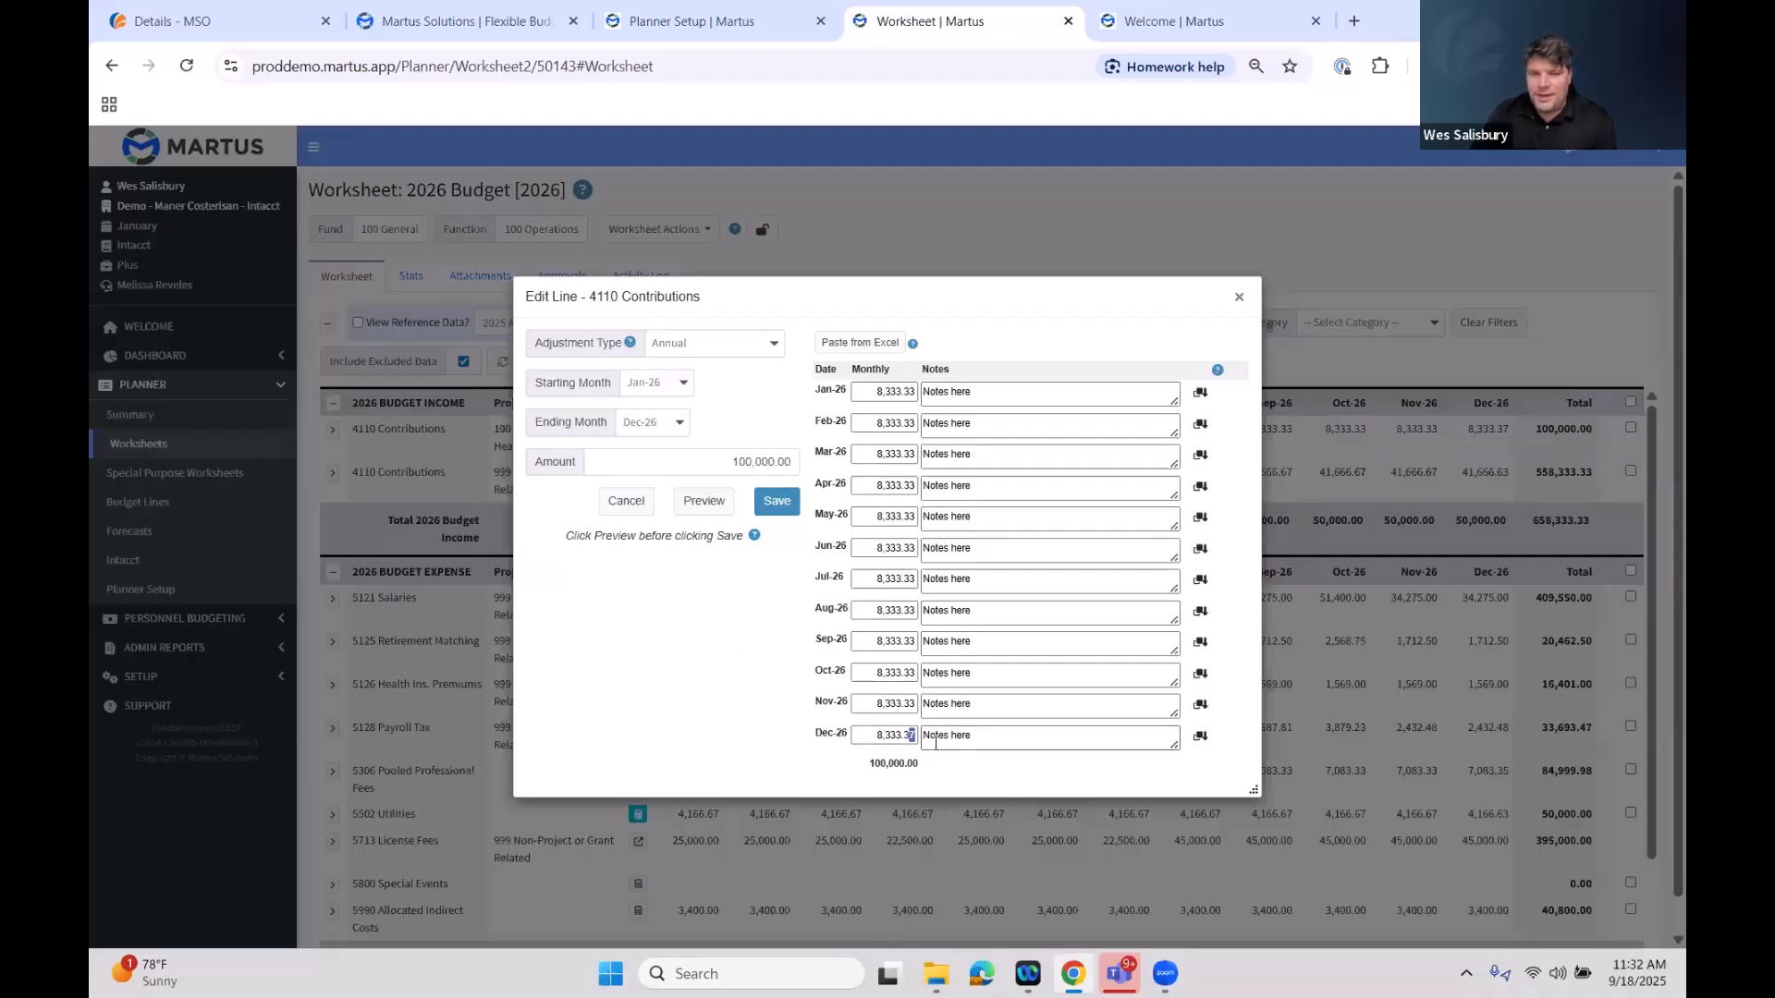
pyautogui.click(1052, 393)
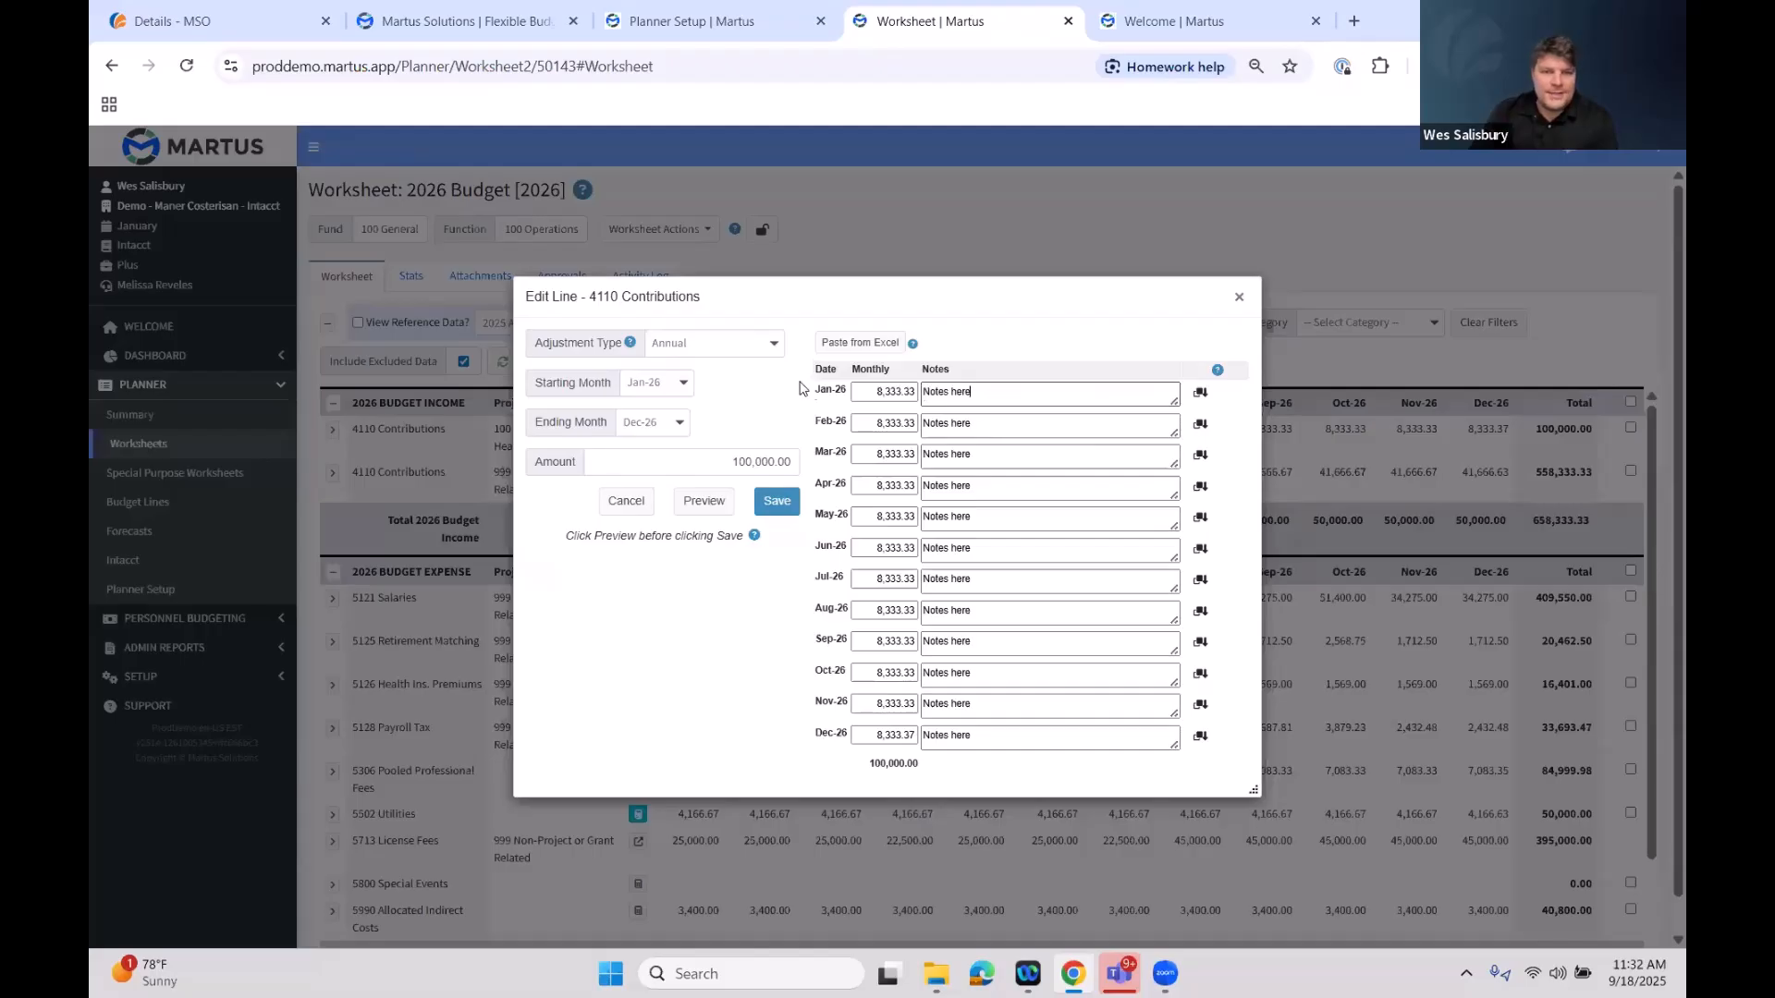
pyautogui.click(747, 353)
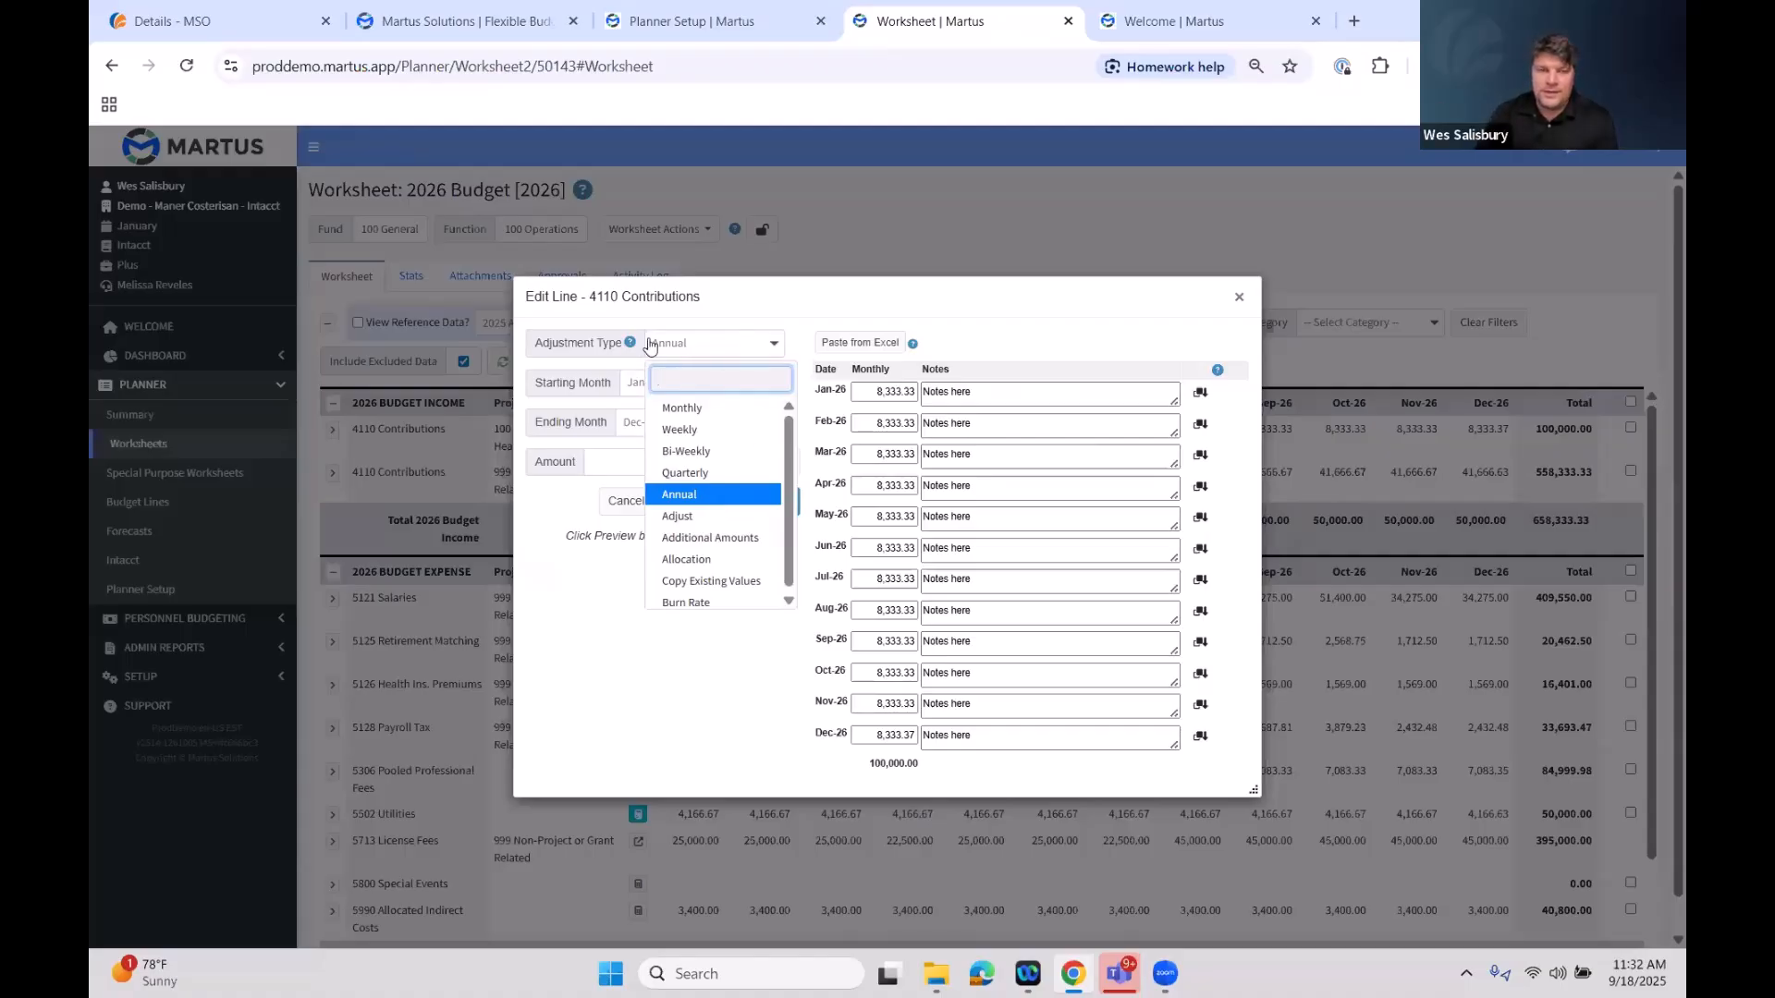
pyautogui.click(1025, 404)
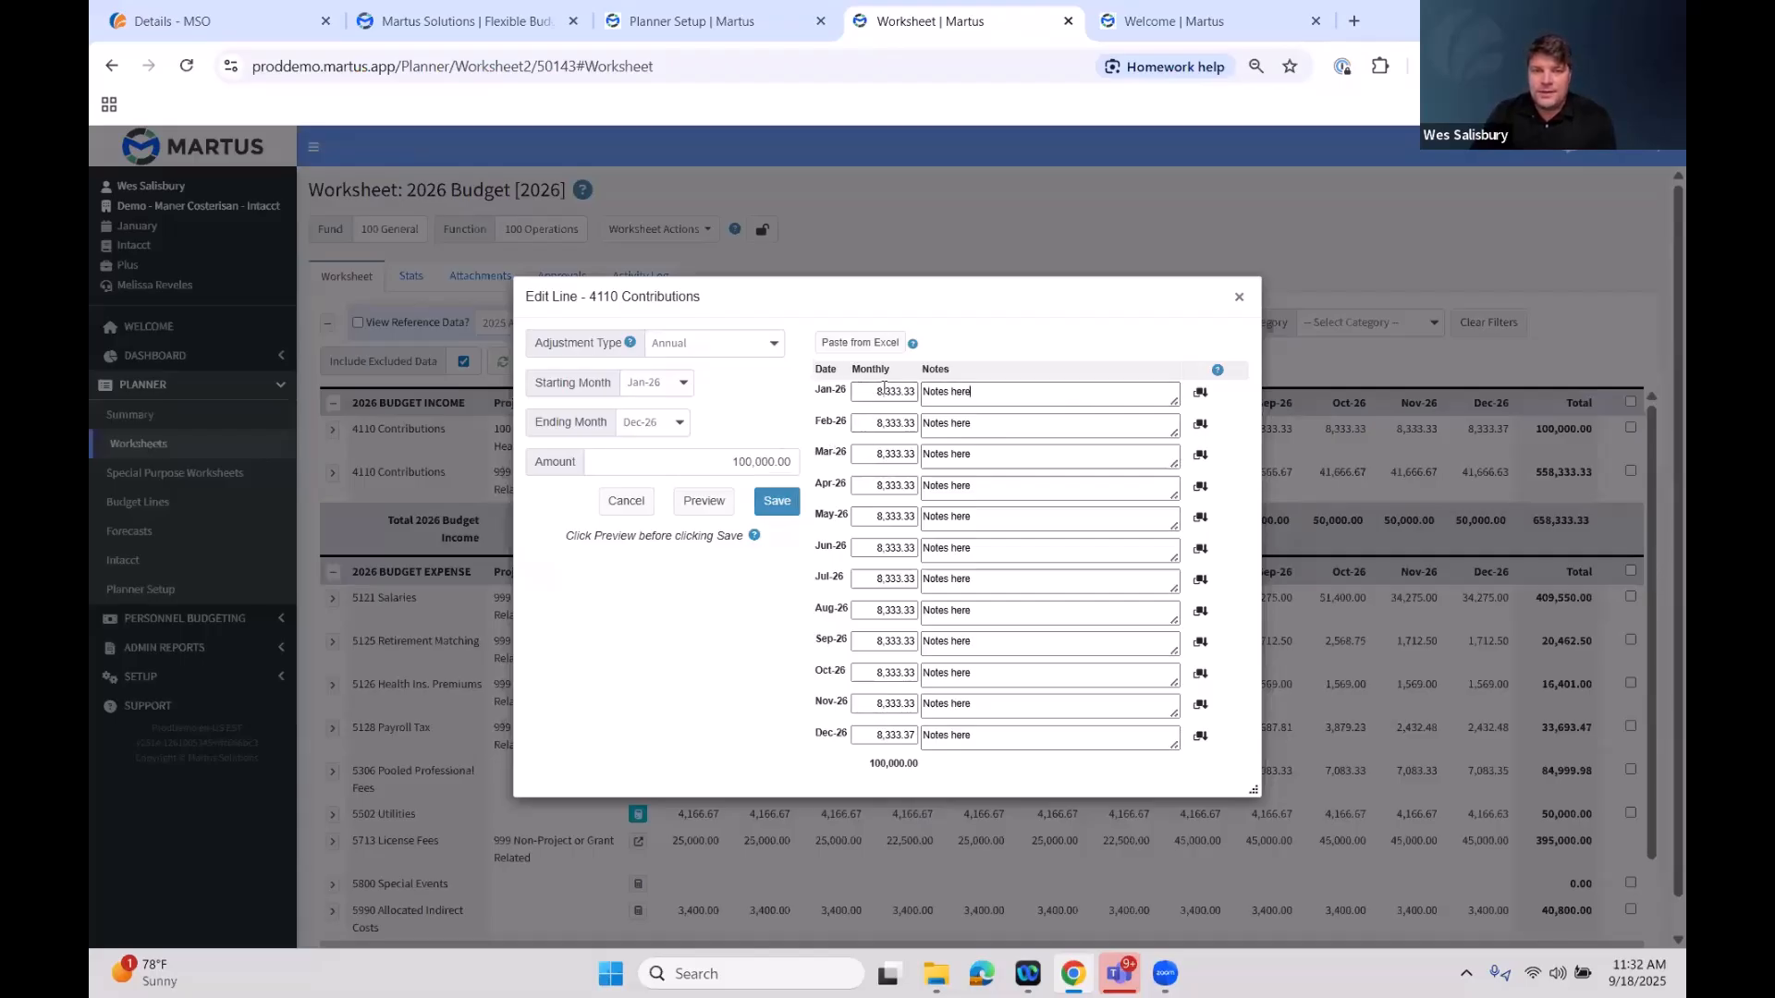
pyautogui.hotkey('ctrl', 'a')
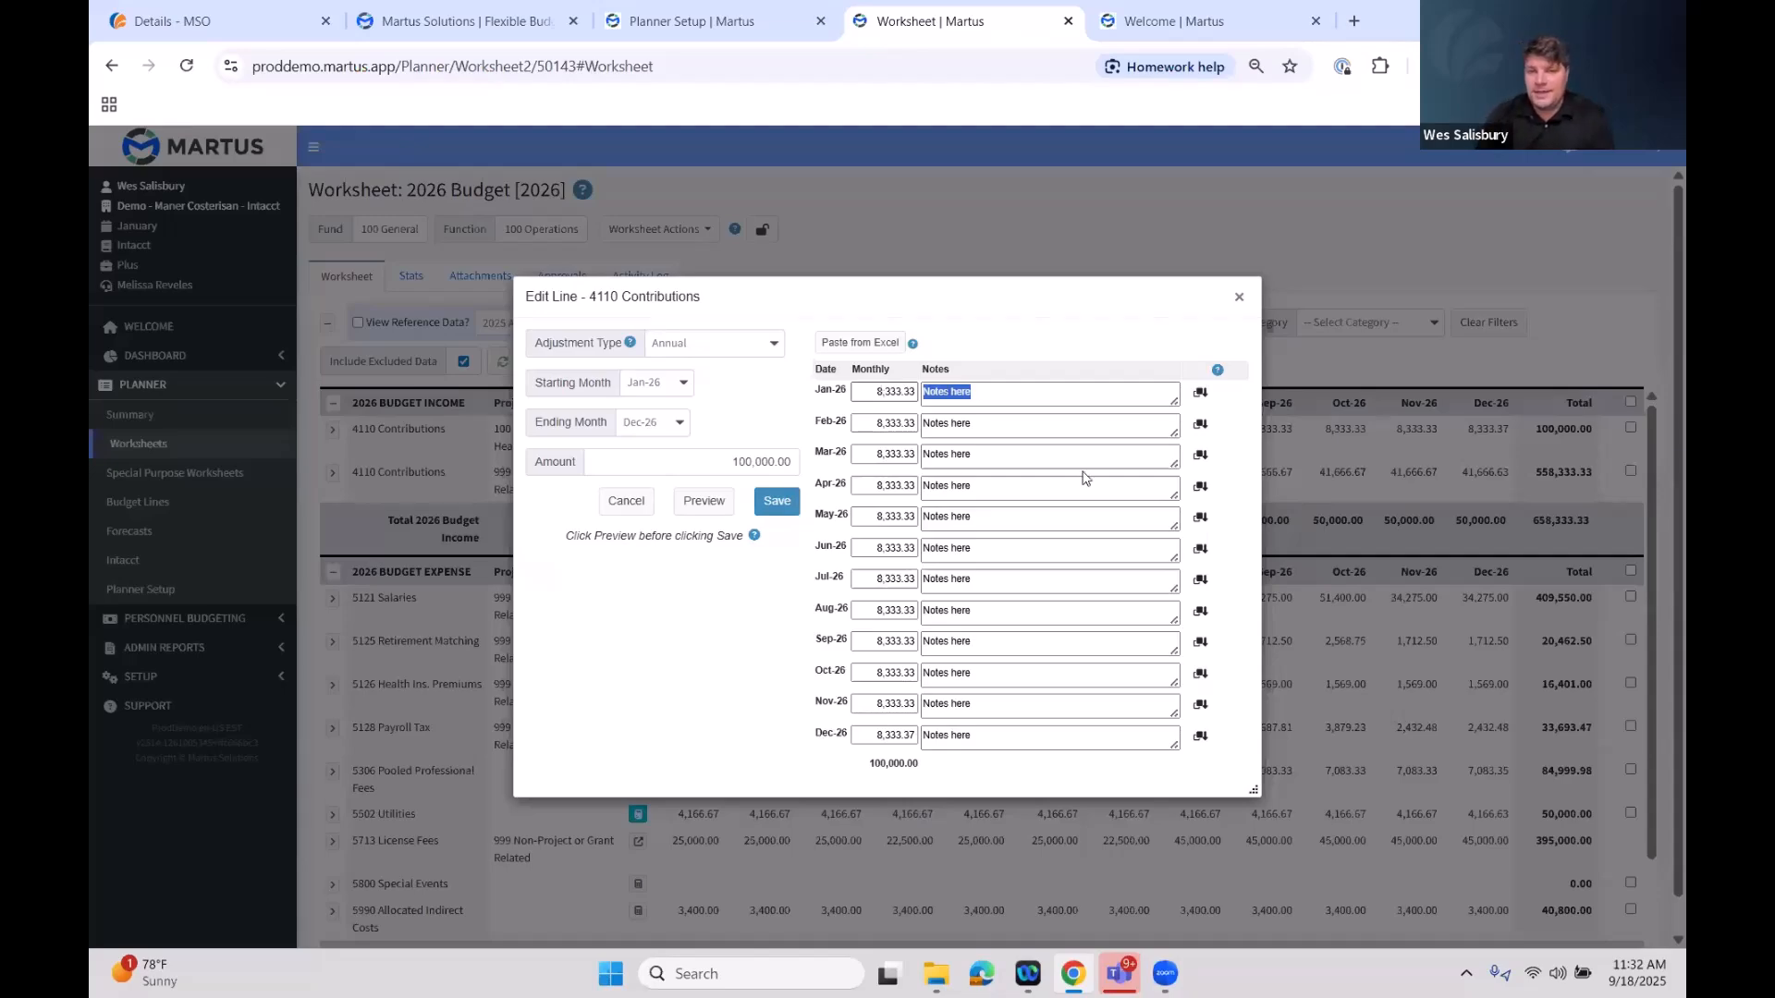
pyautogui.write('New notes for 2026')
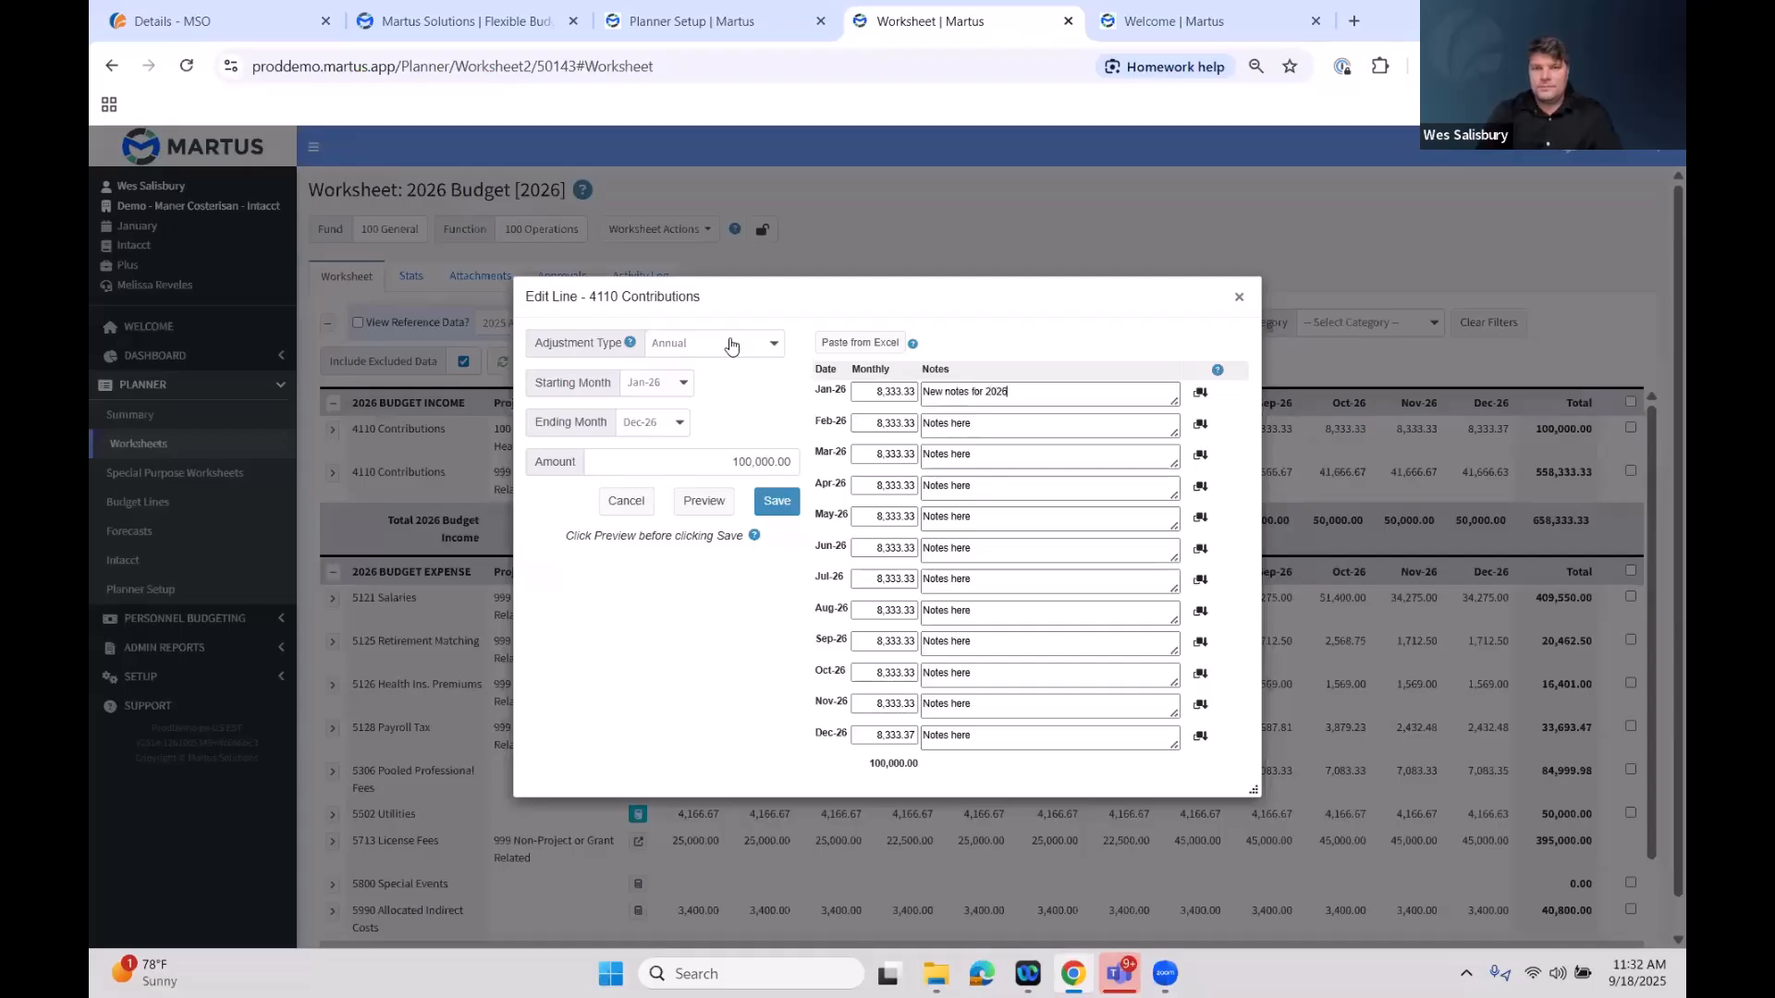
pyautogui.moveTo(1011, 391); pyautogui.dragTo(869, 394)
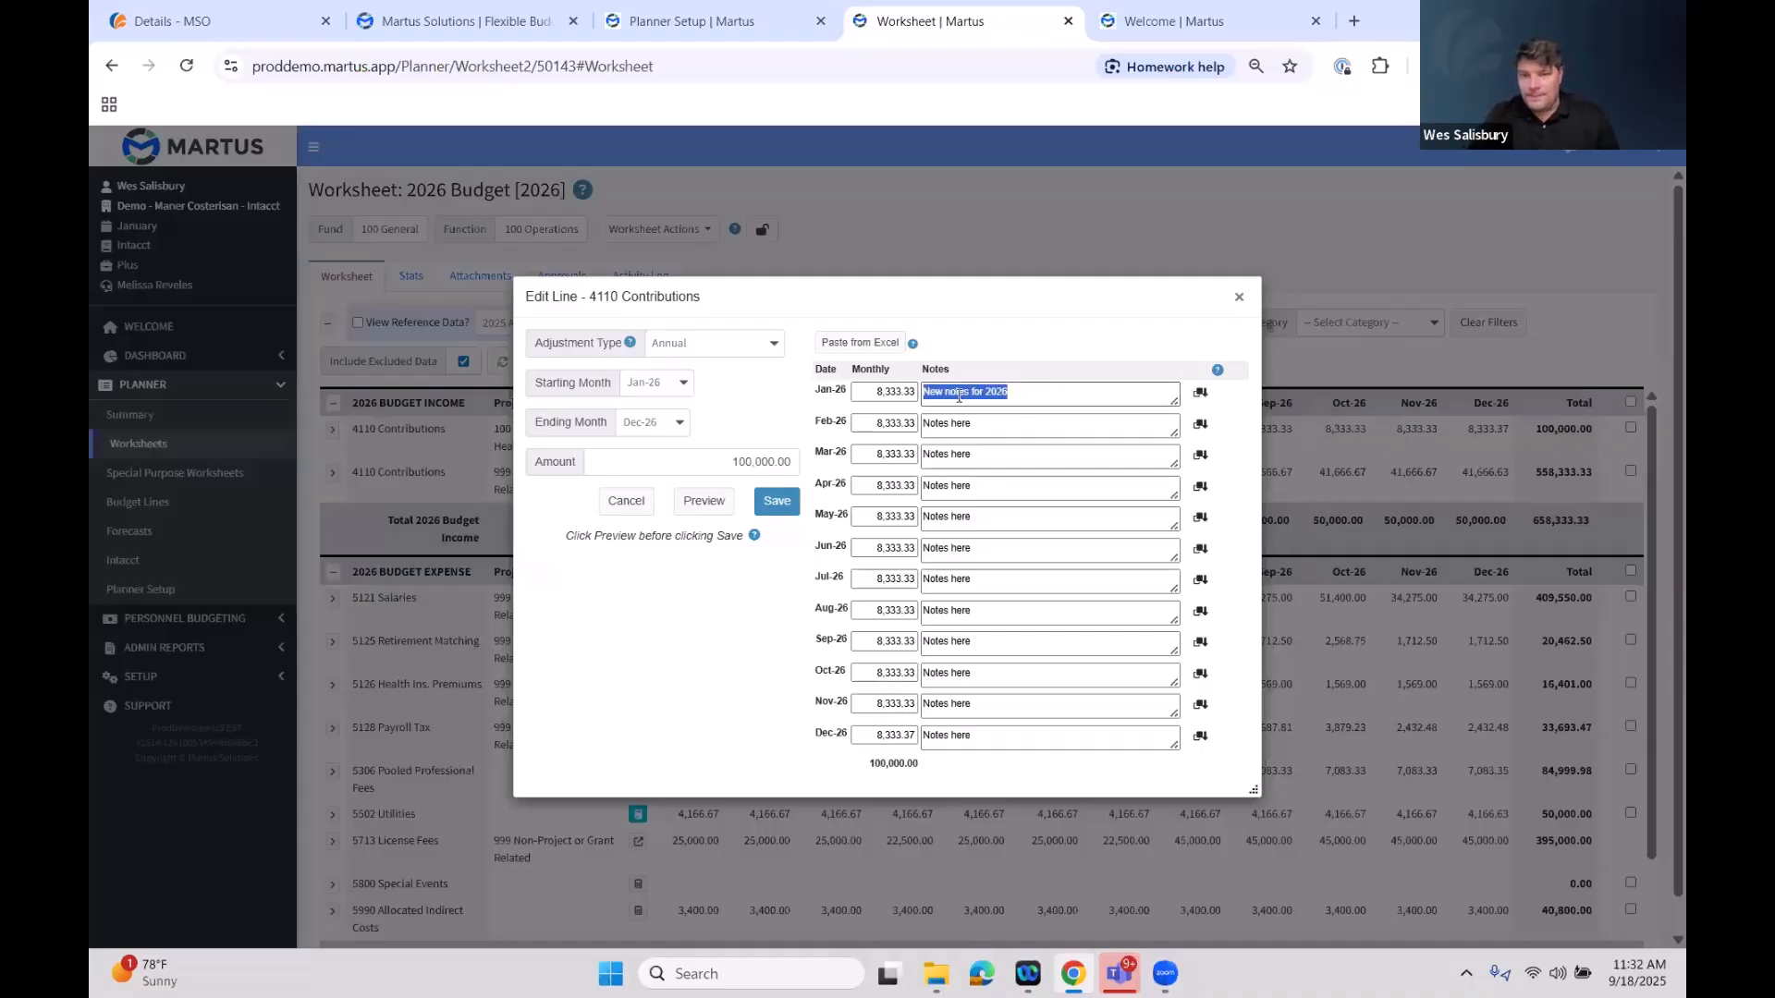
pyautogui.click(1201, 397)
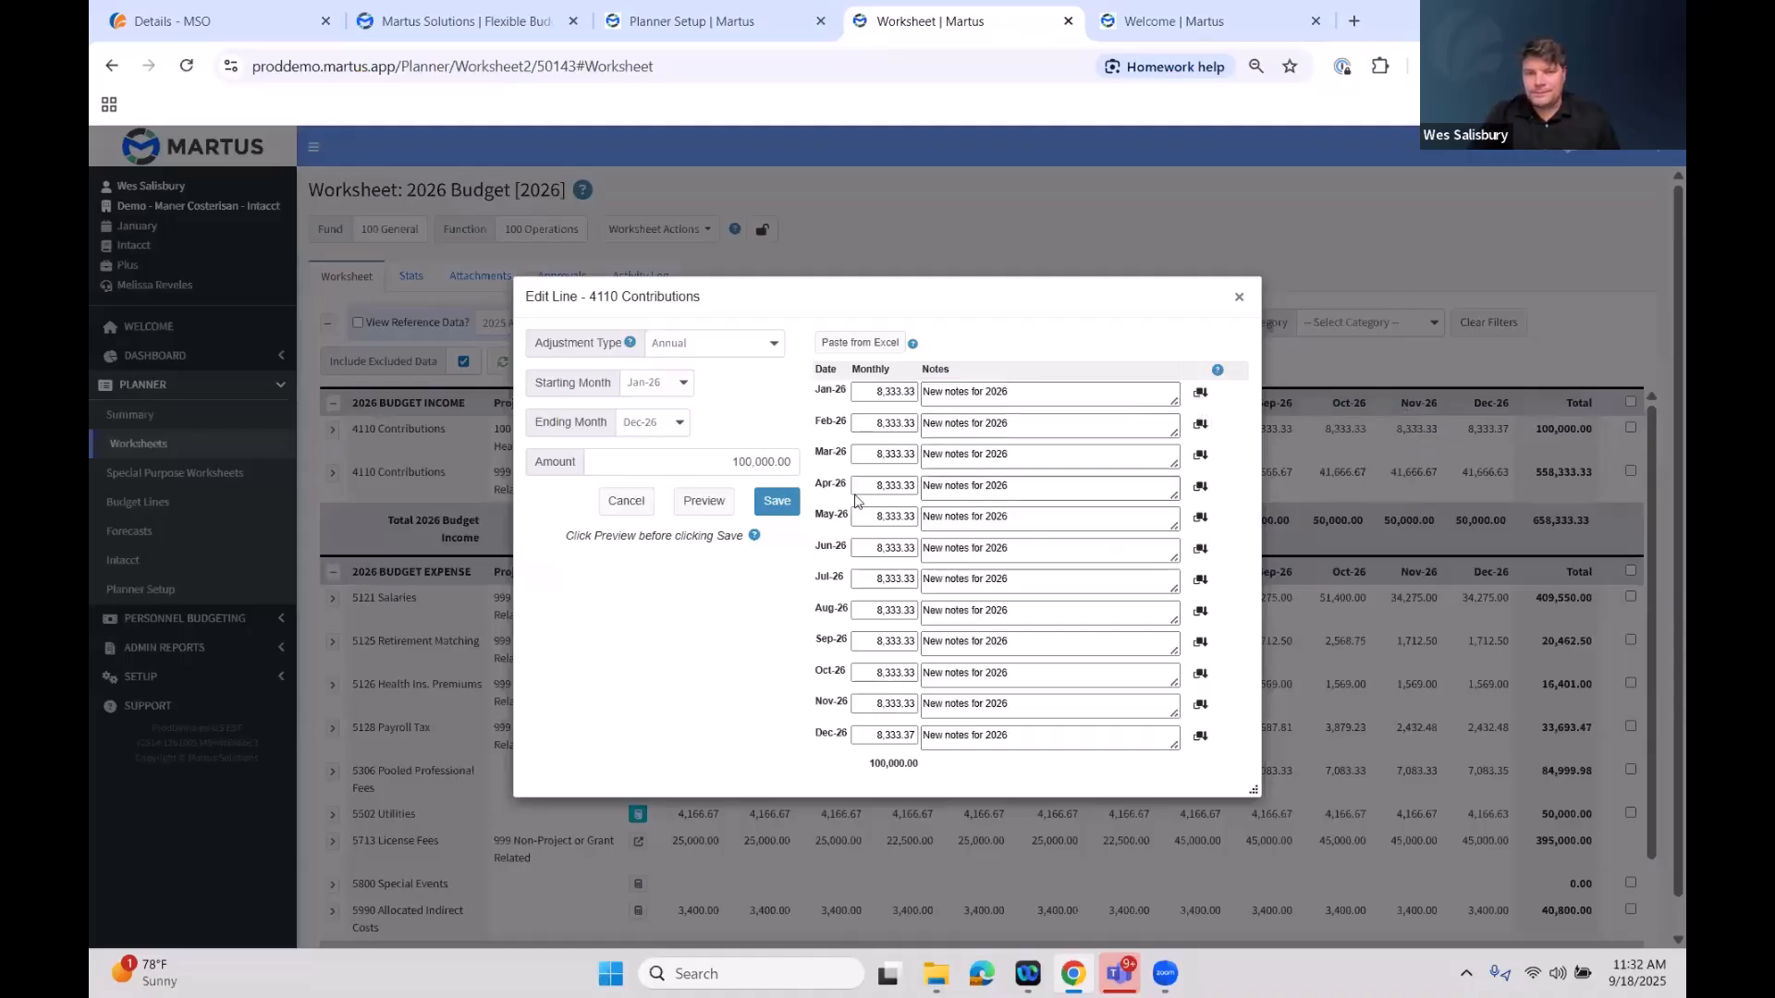
# Set the June 2026 monthly amount of the 4110 Contributions line to 50,000.00
pyautogui.moveTo(859, 548); pyautogui.dragTo(1052, 547)
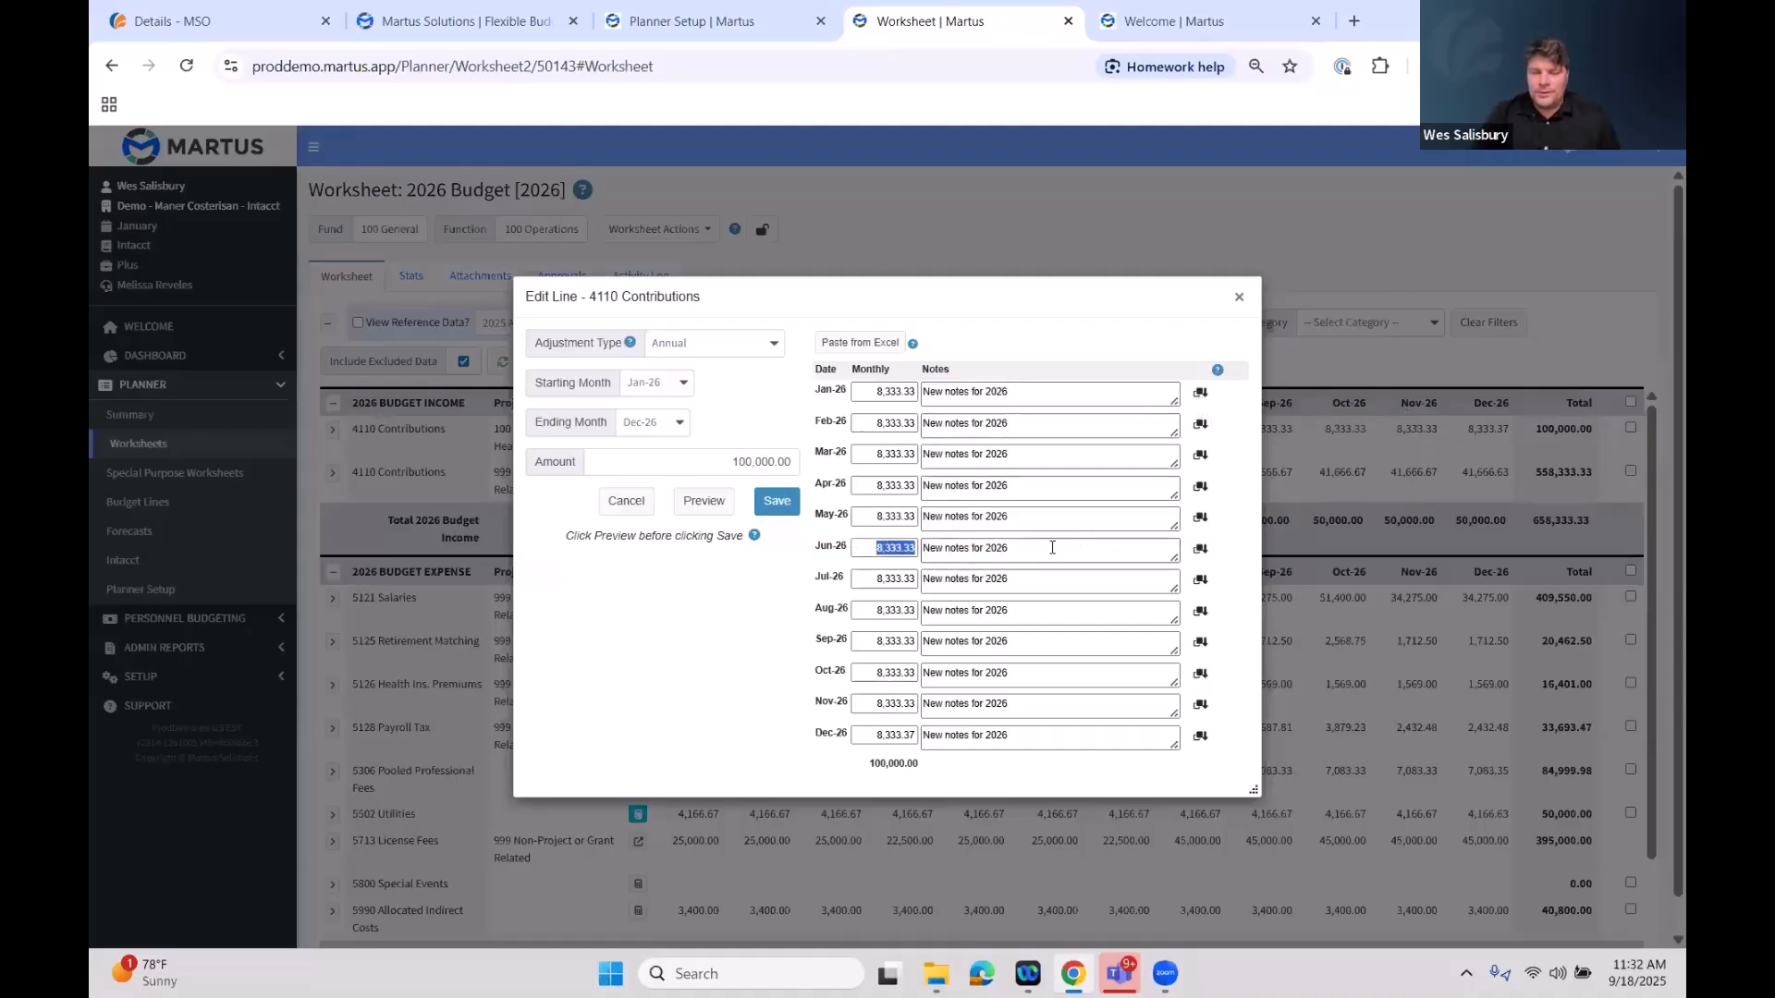
pyautogui.write('50,000.00')
pyautogui.press('Tab')
pyautogui.click(1052, 547)
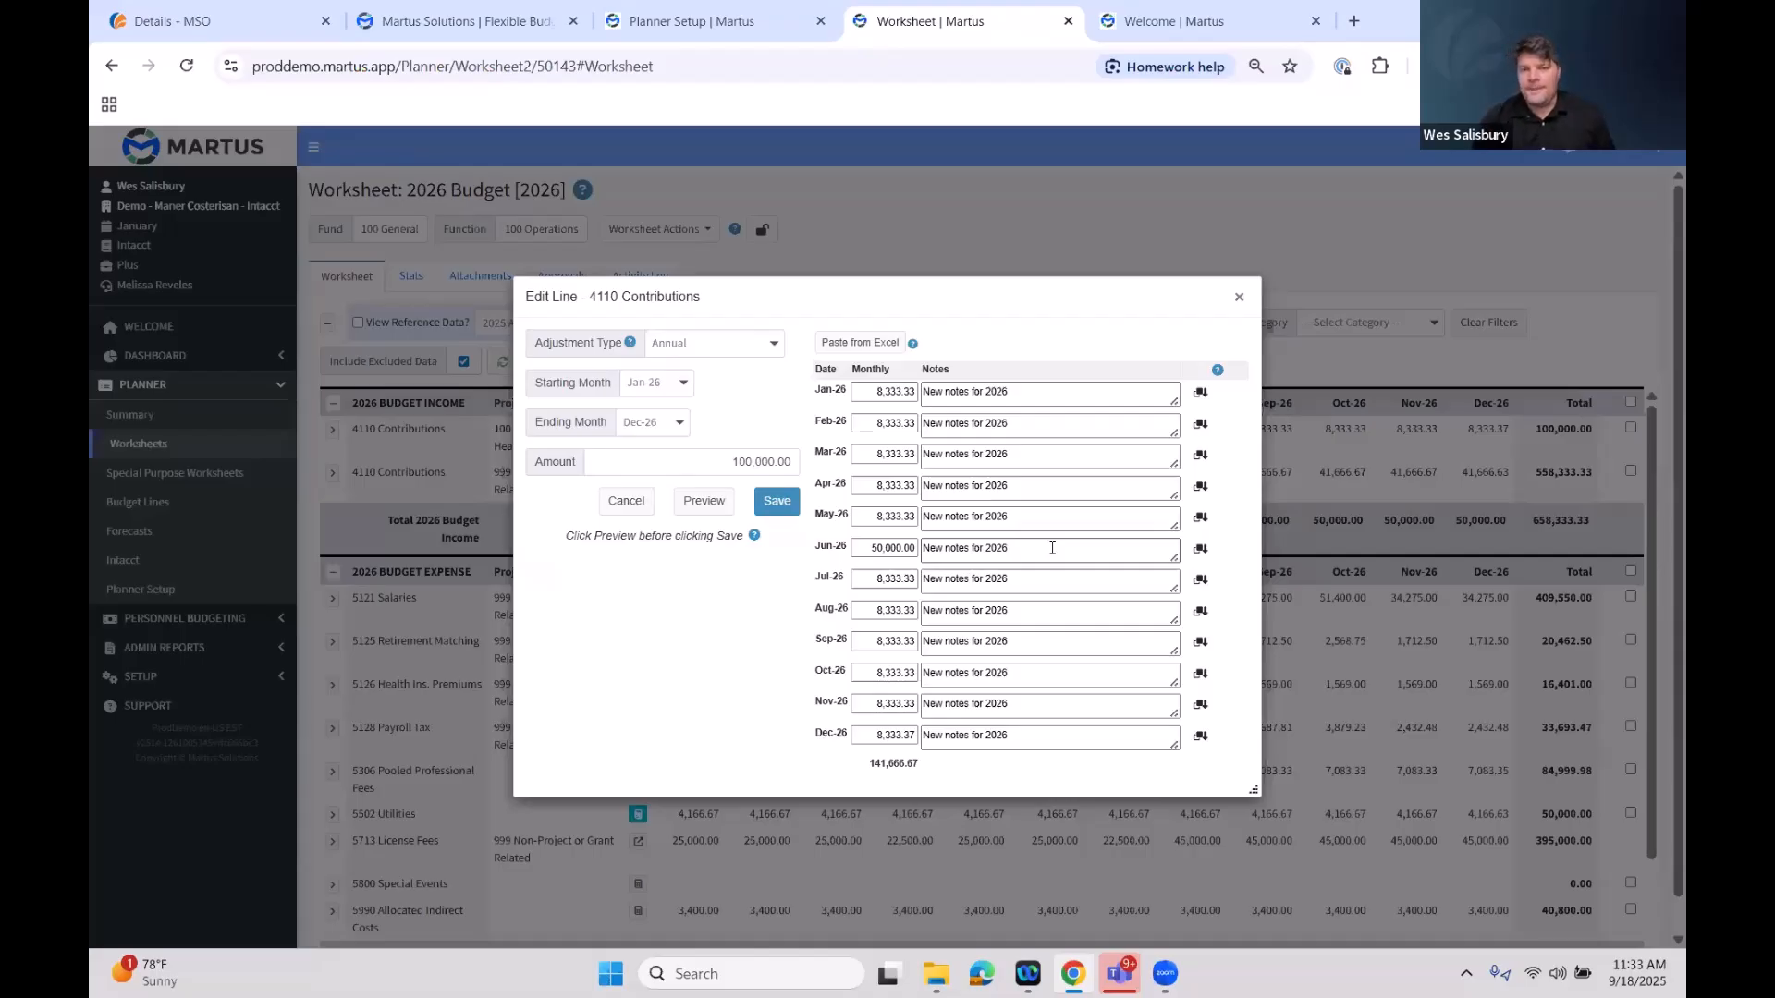
# Replace the June note with 'Fundraising Event' and save the edited line
pyautogui.moveTo(1052, 549); pyautogui.dragTo(895, 547)
pyautogui.press('BackSpace')
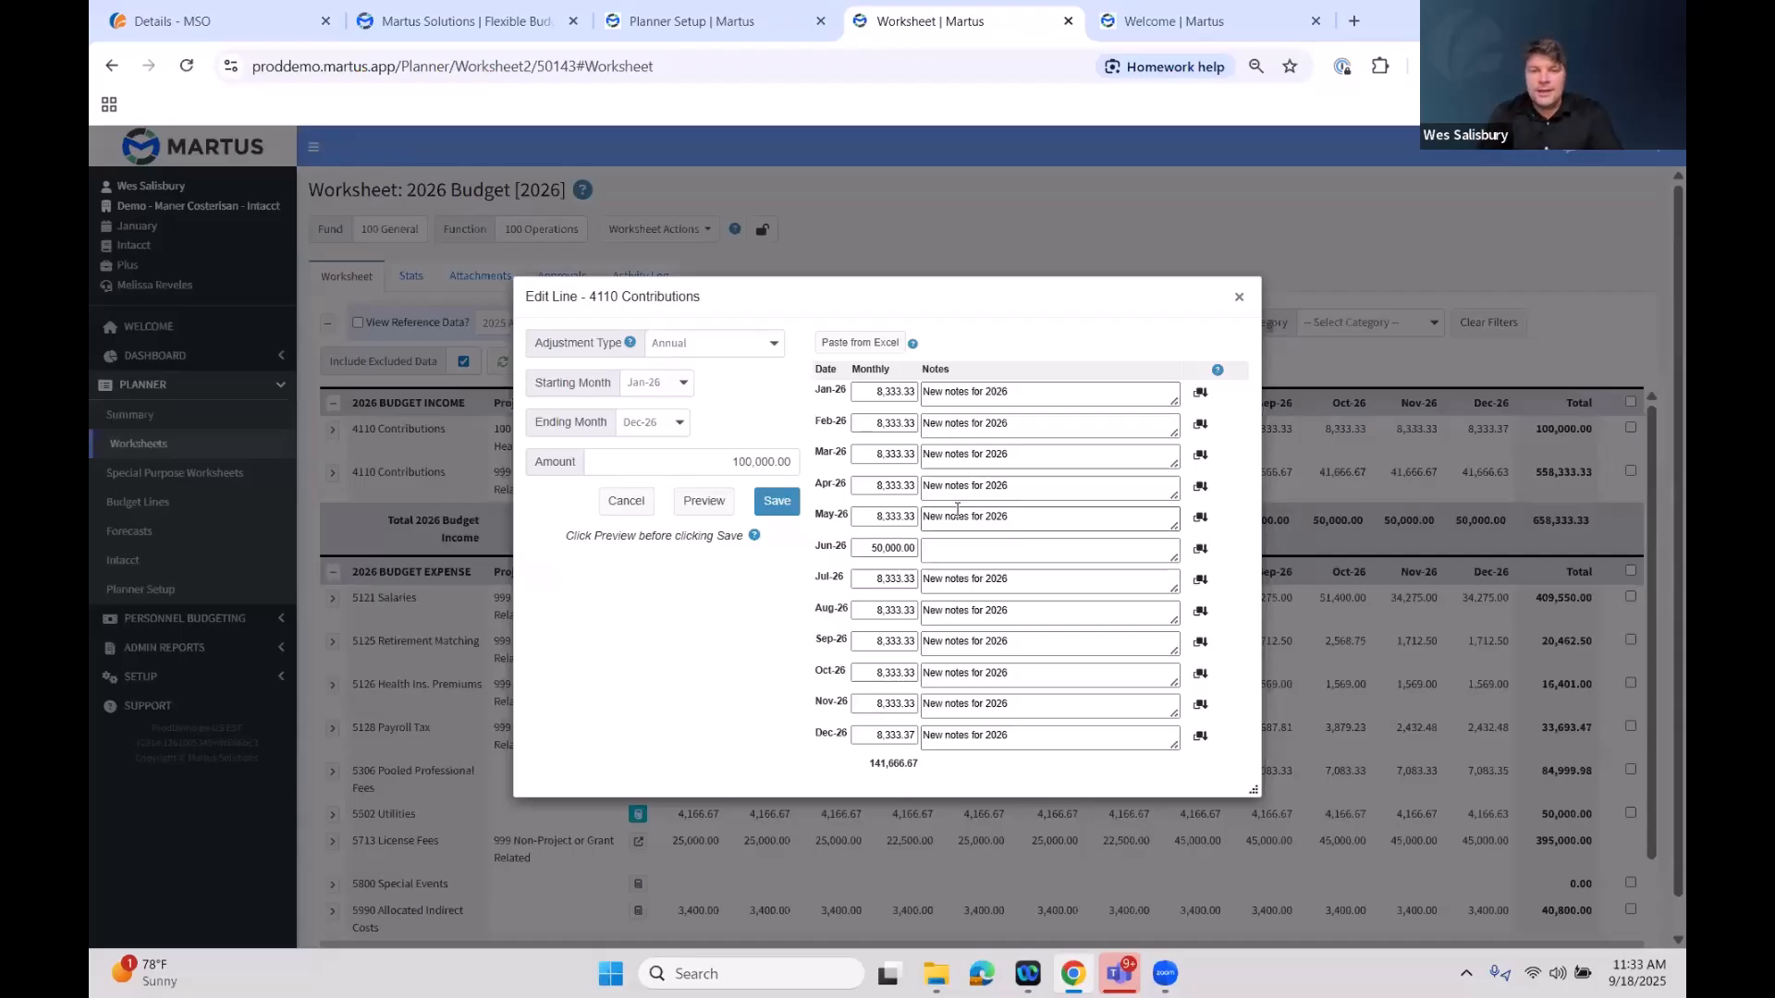
pyautogui.write('Fundraising Event')
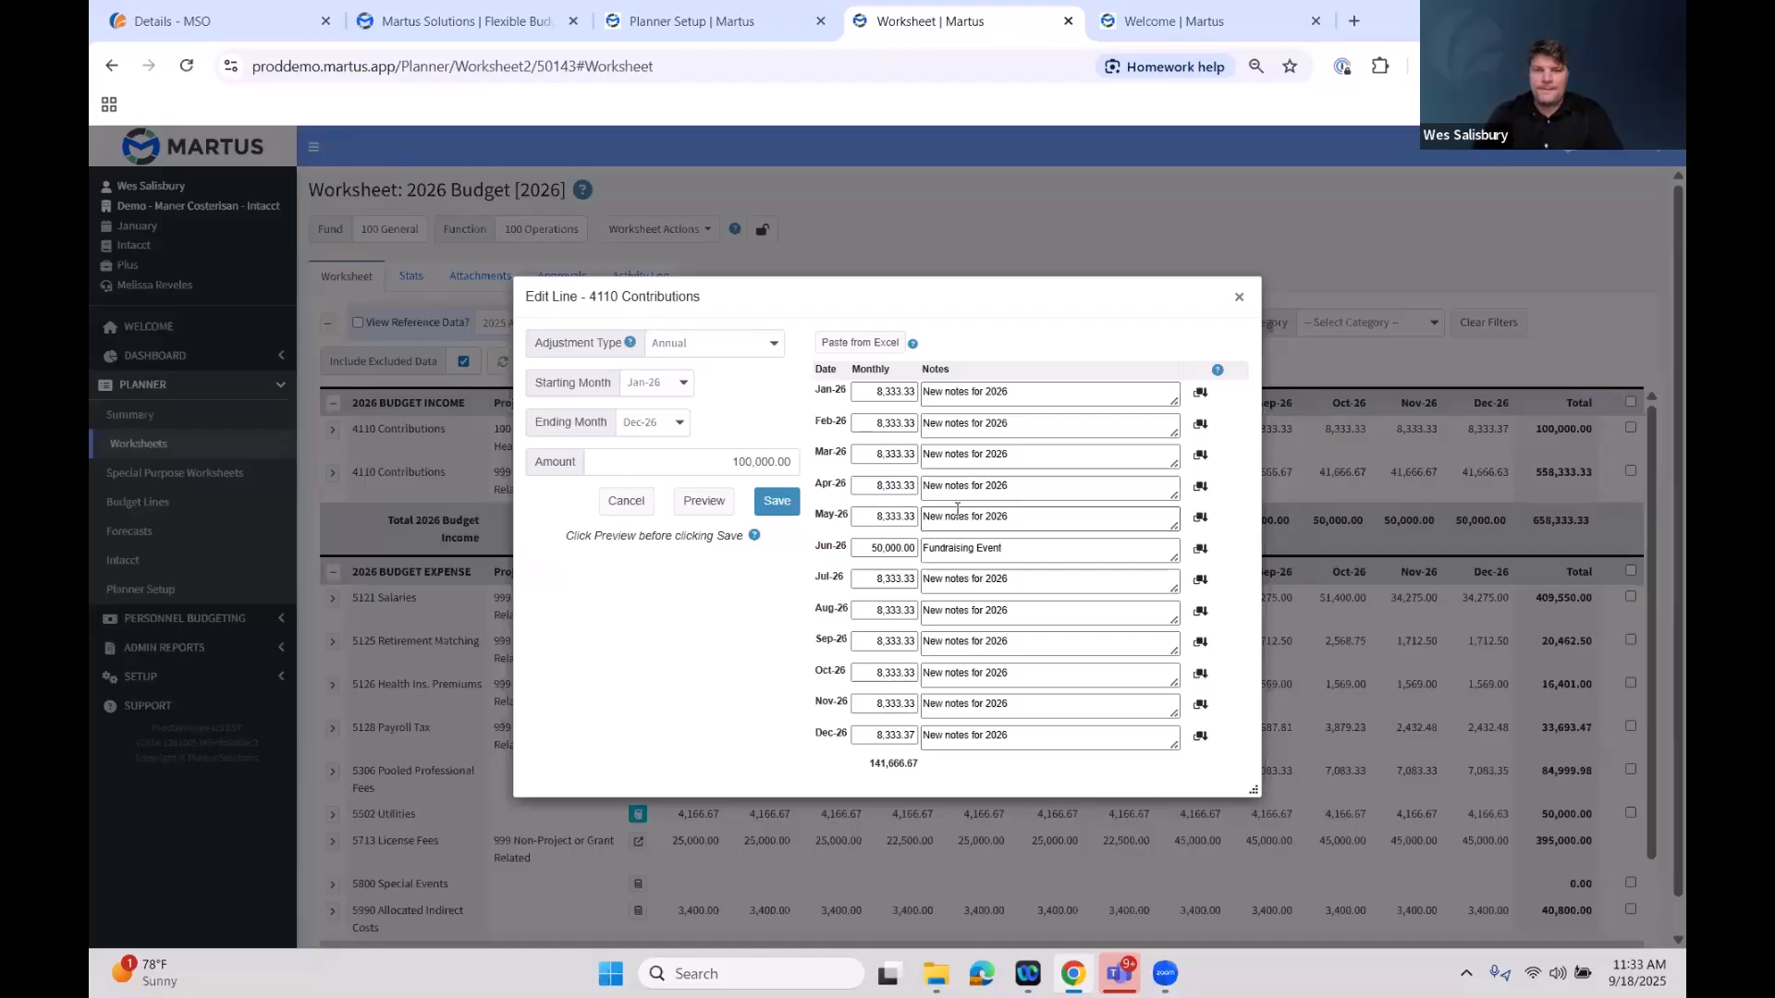
pyautogui.click(774, 504)
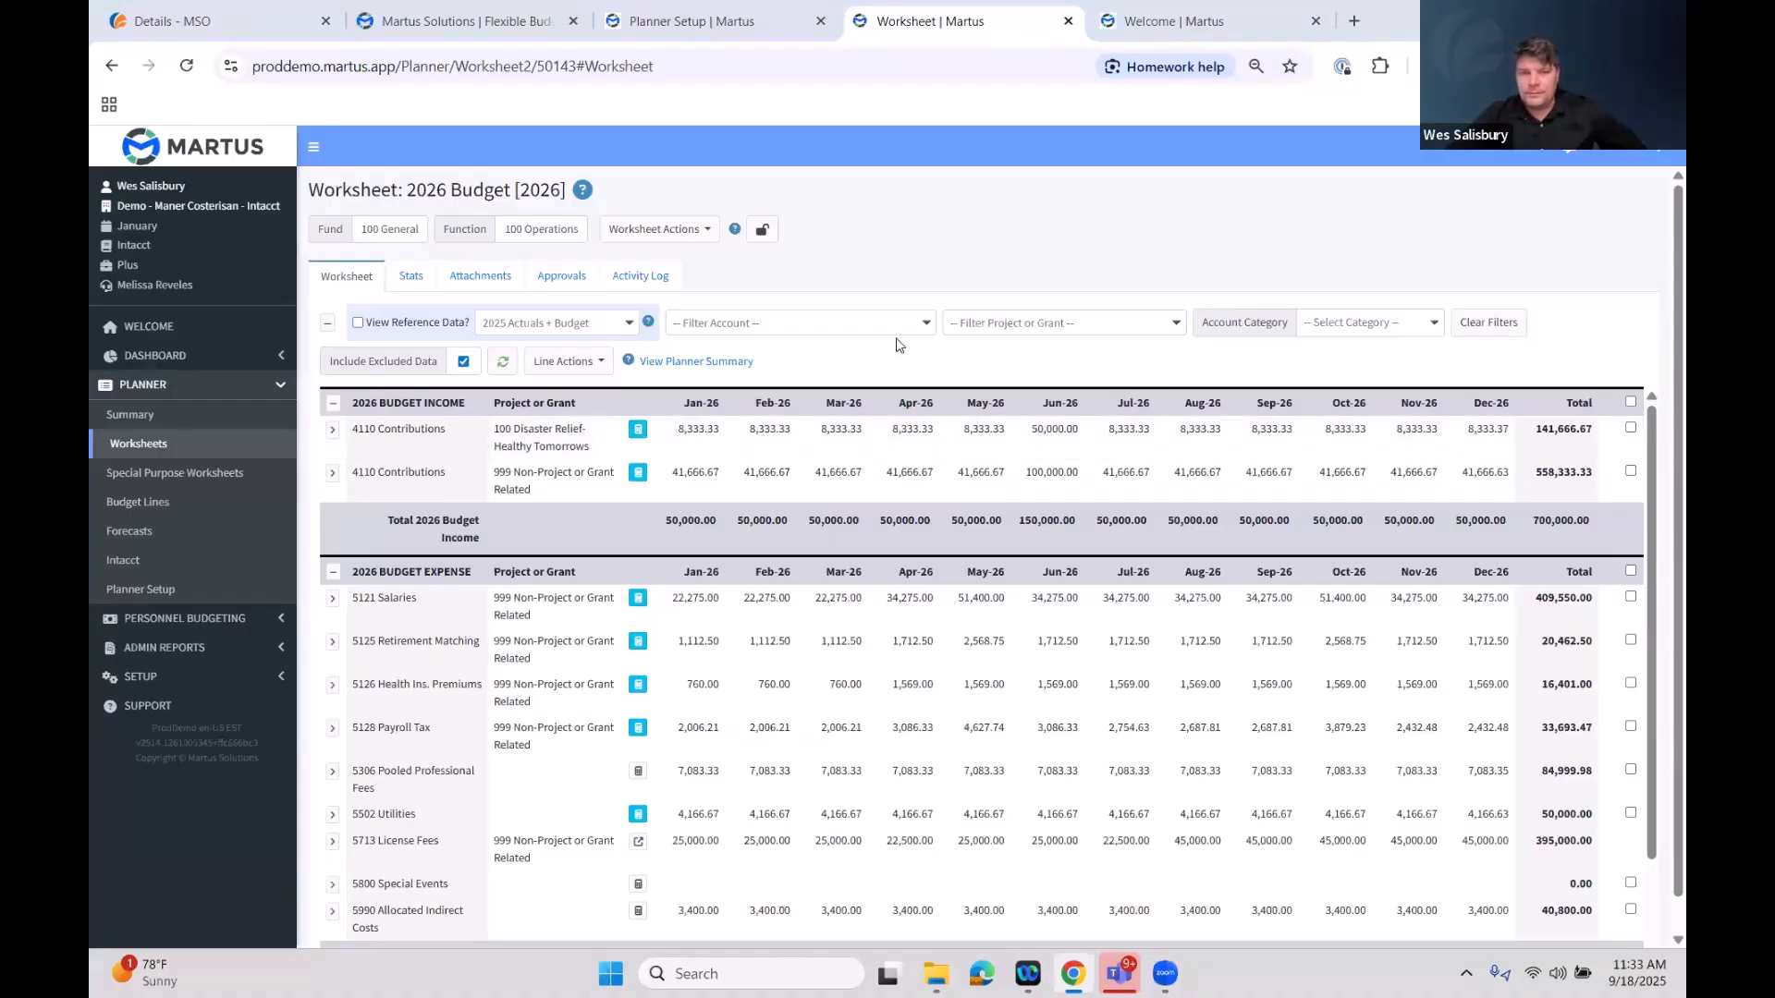
# Add a worksheet line for account 4115 Grant Income with project 140 Claremont Impact Study
pyautogui.scroll(-5, 906, 453)
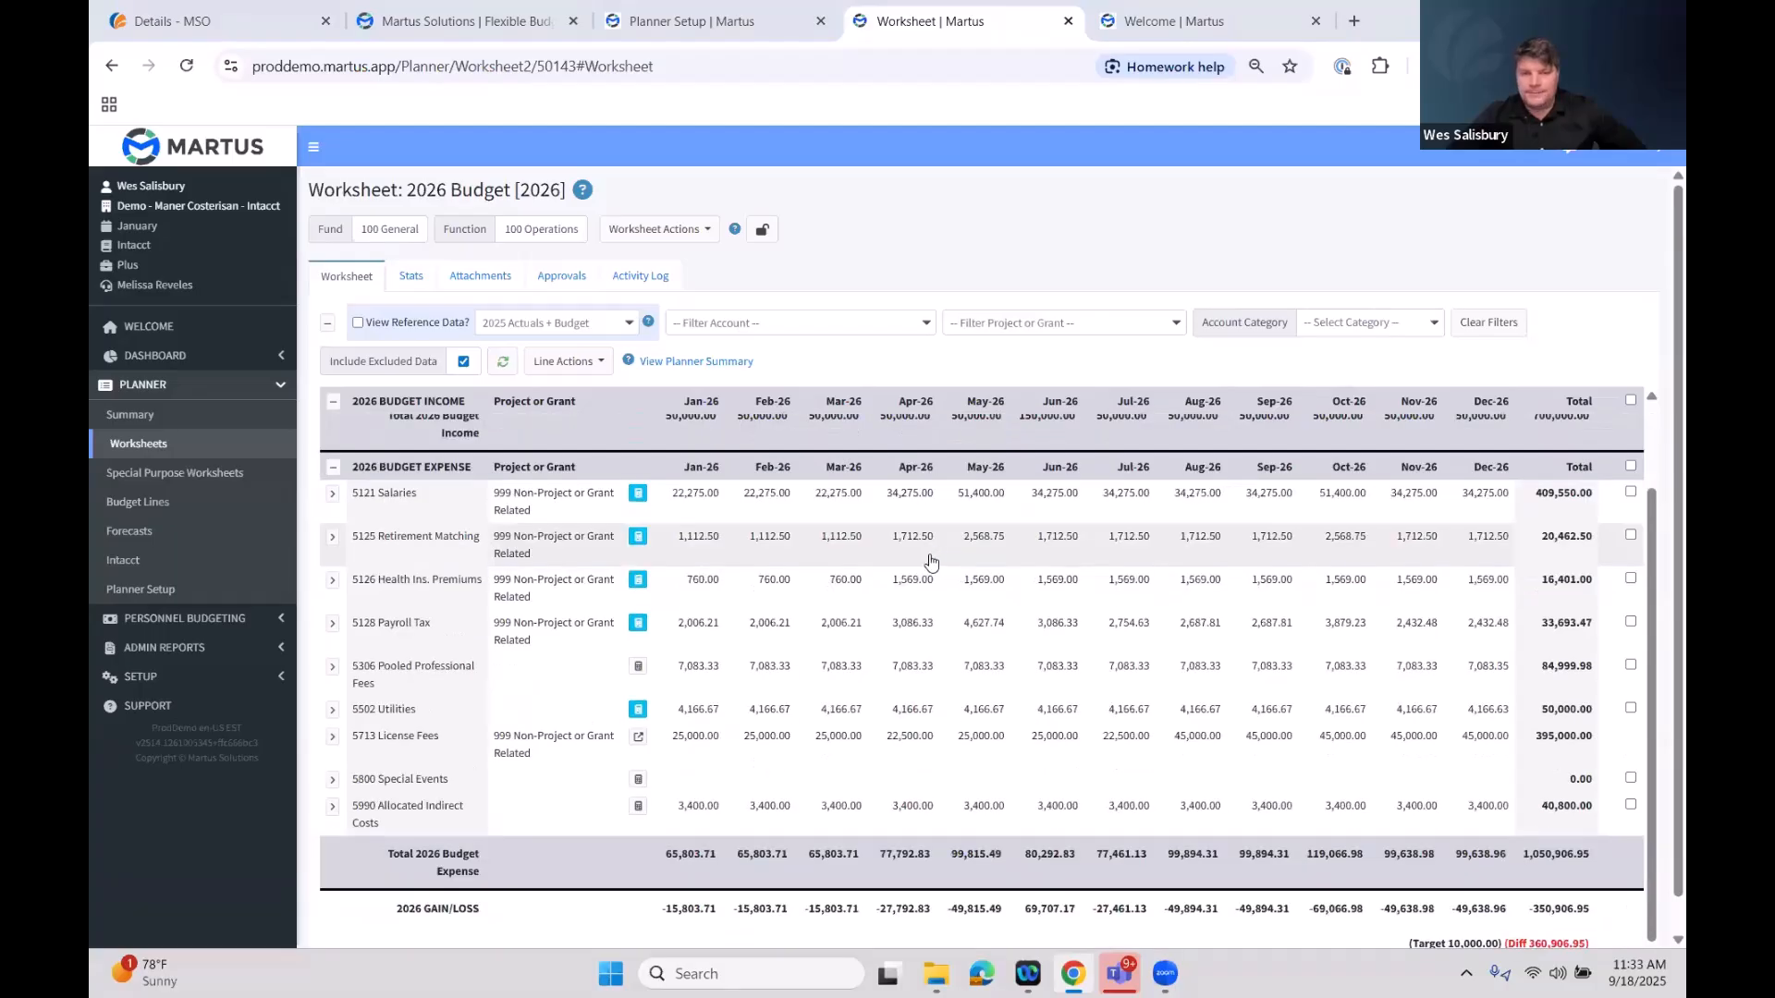
pyautogui.scroll(1, 1017, 499)
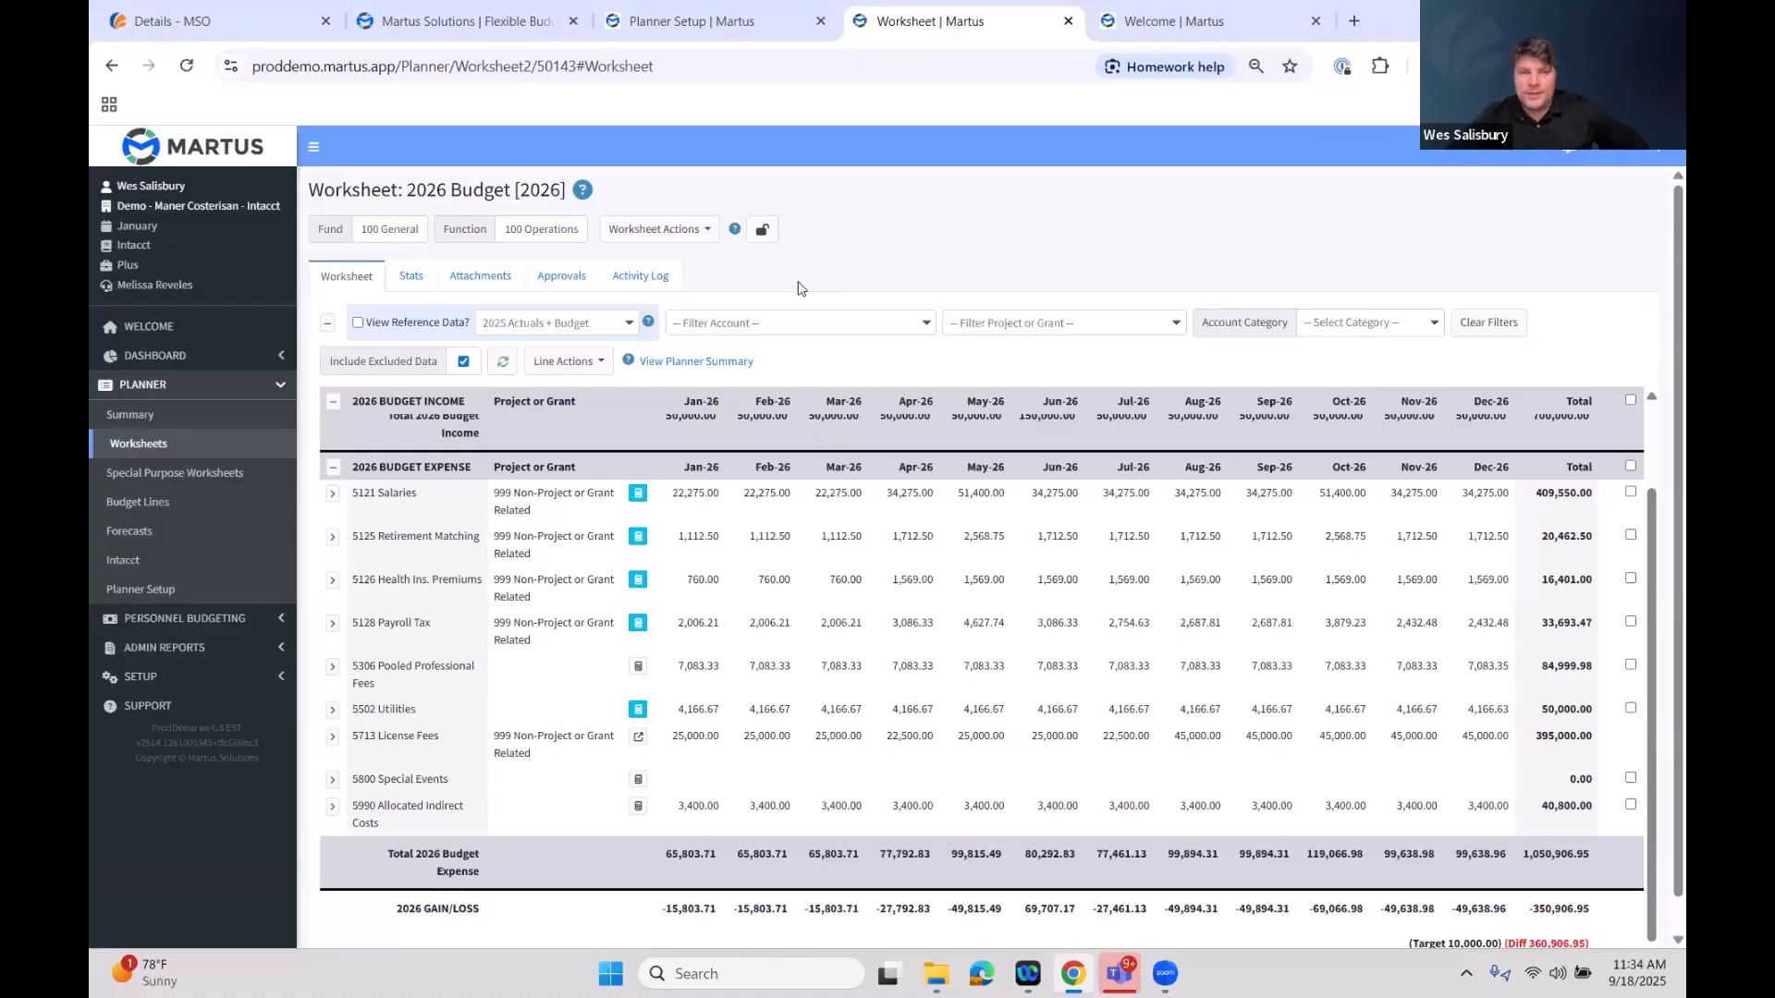
pyautogui.click(588, 363)
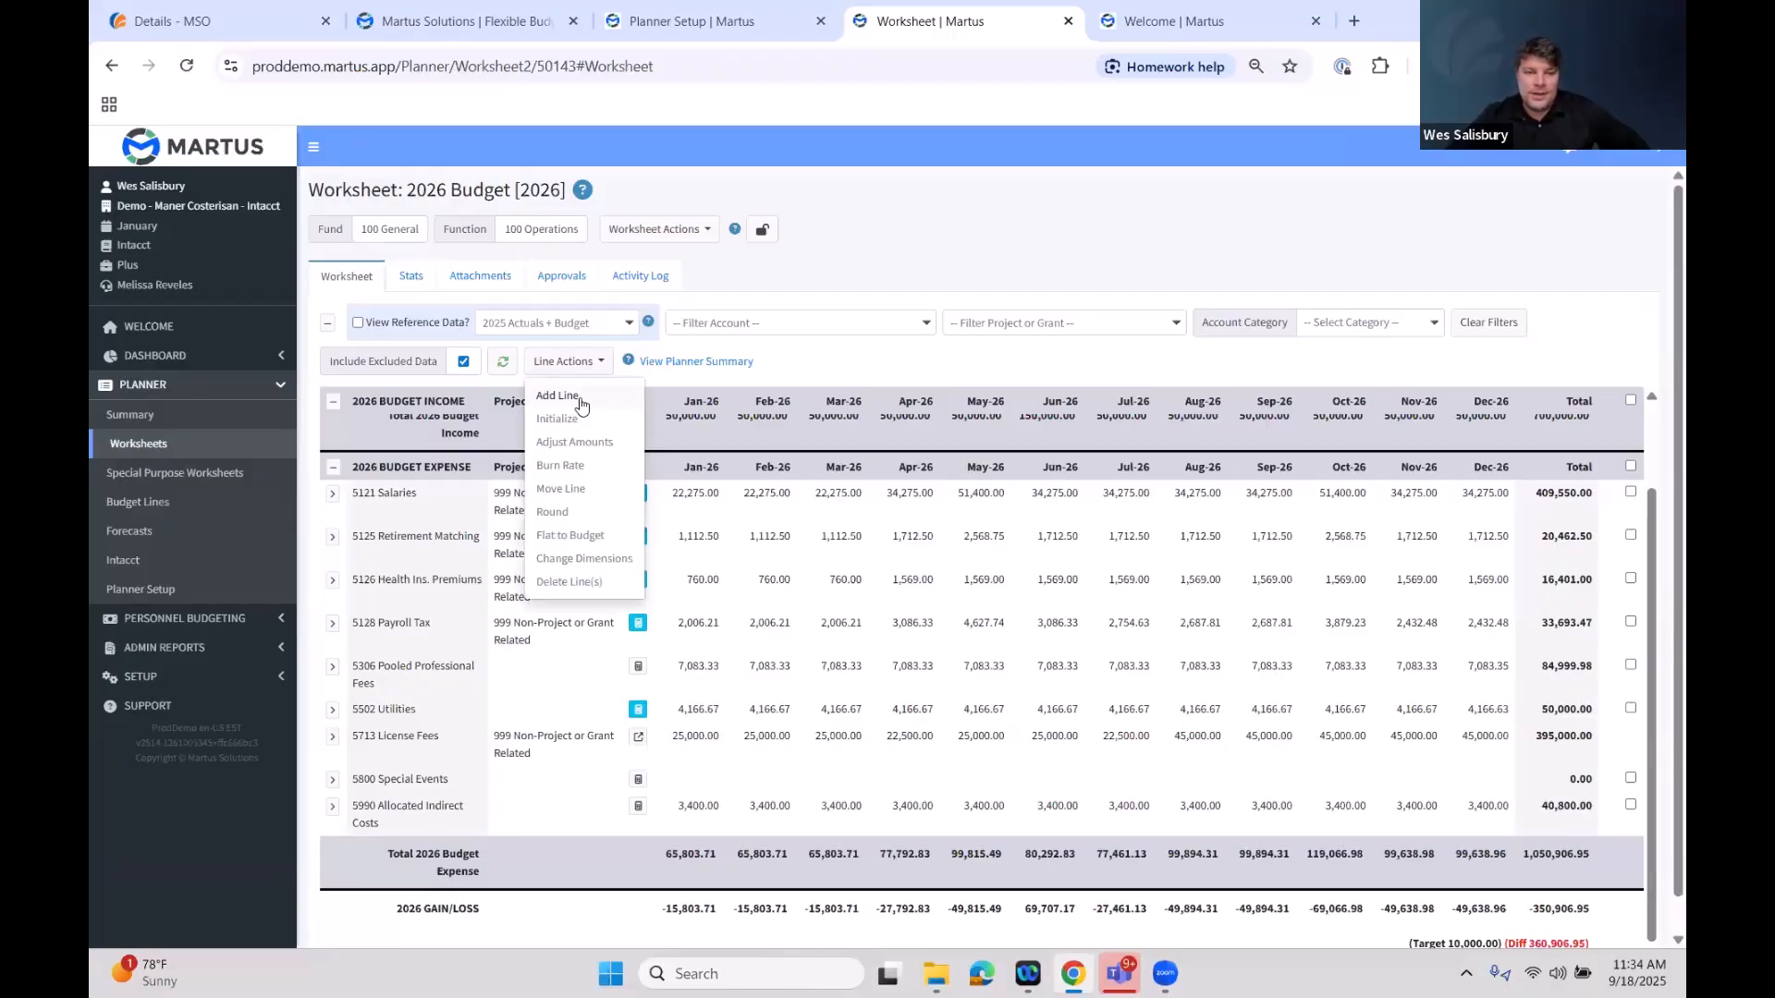
pyautogui.click(582, 404)
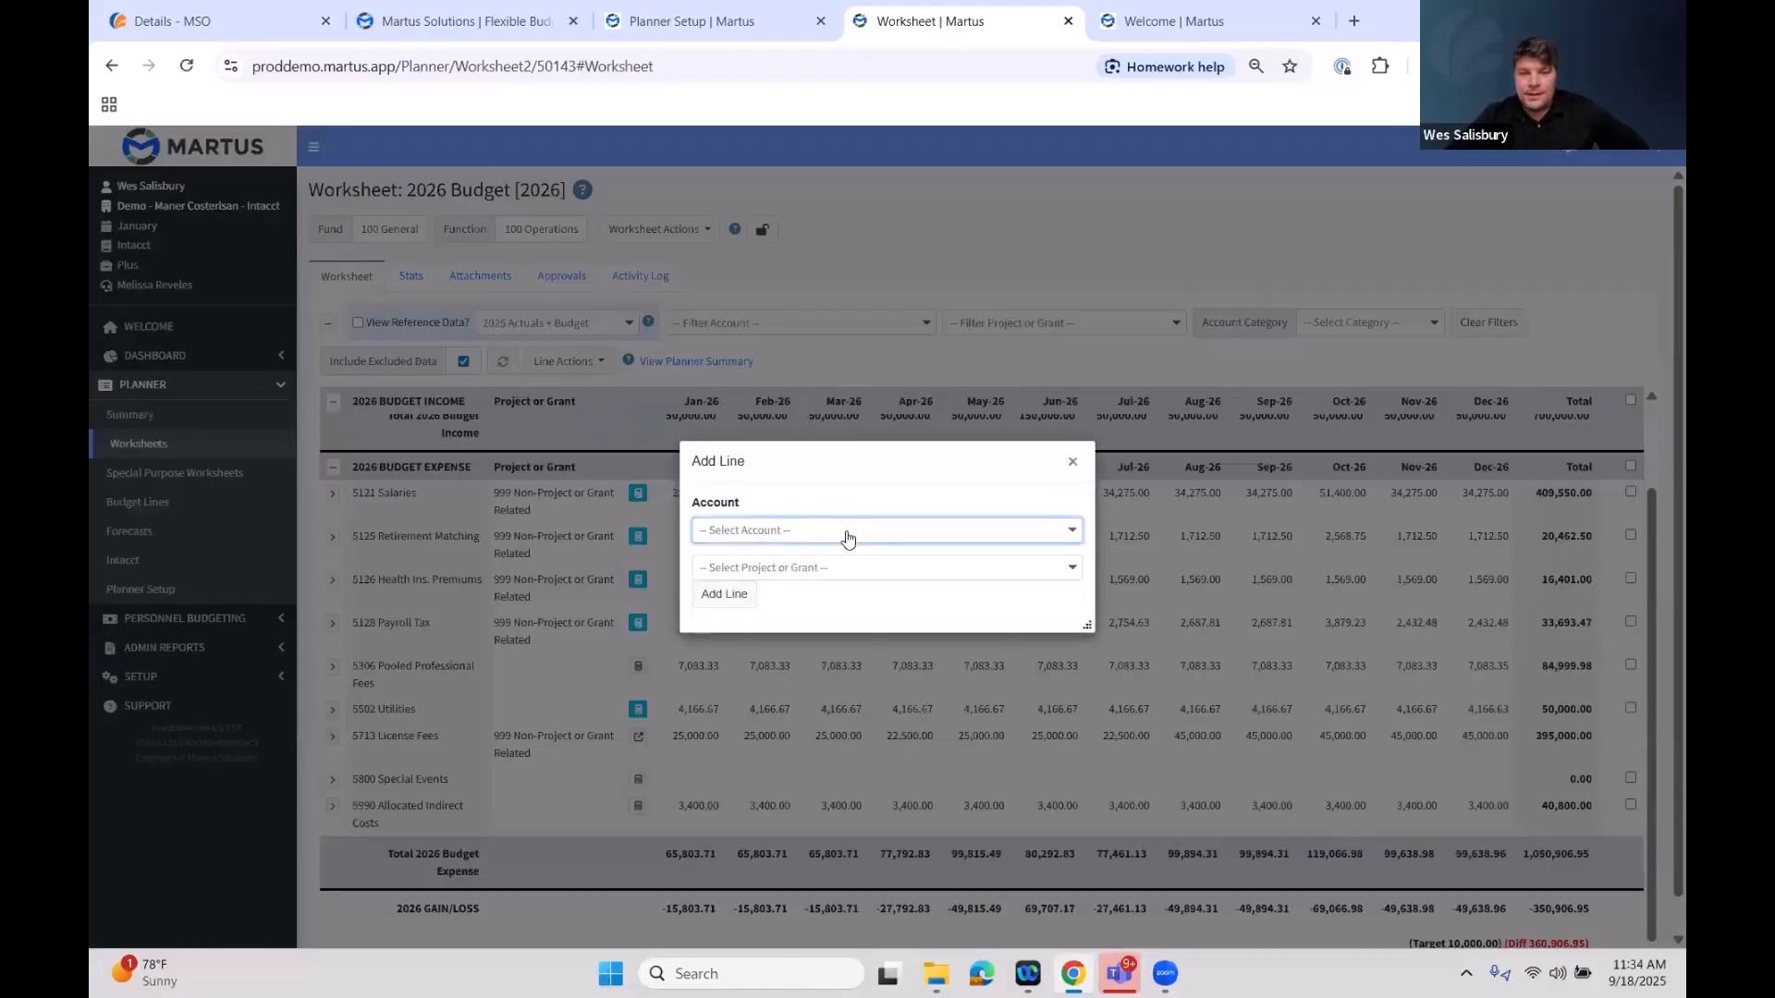
pyautogui.click(842, 534)
pyautogui.scroll(-3, 875, 698)
pyautogui.scroll(5, 878, 693)
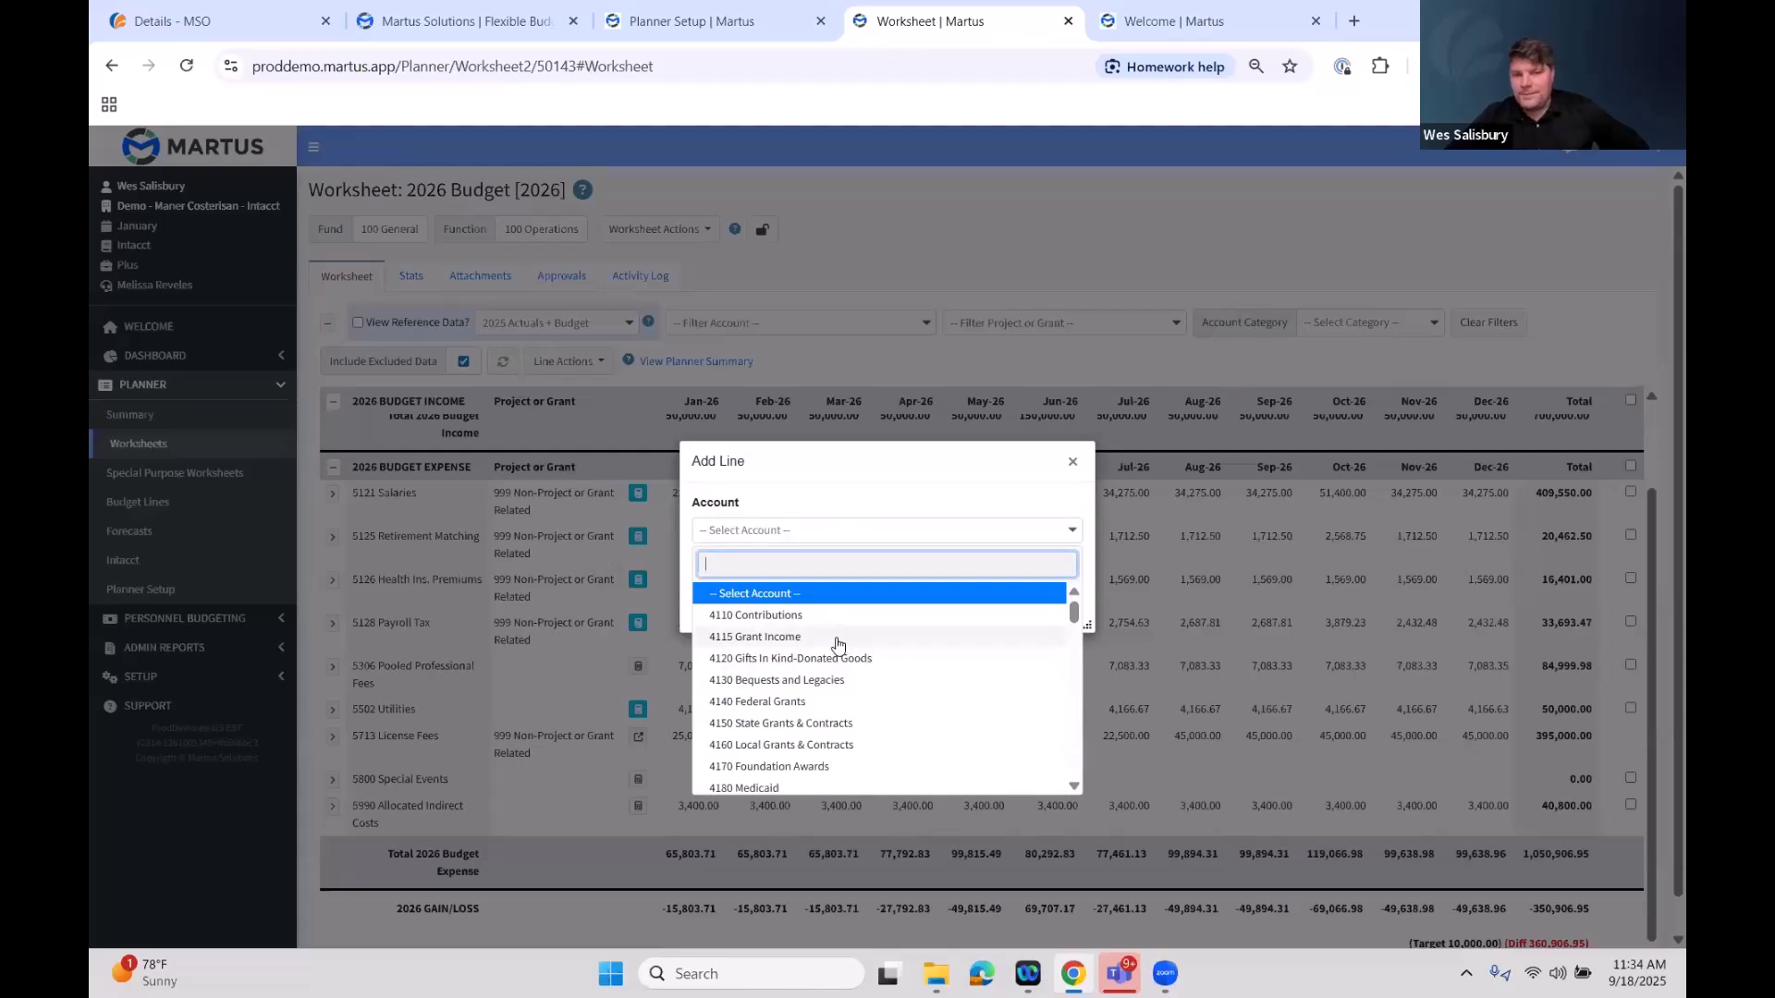
pyautogui.click(784, 533)
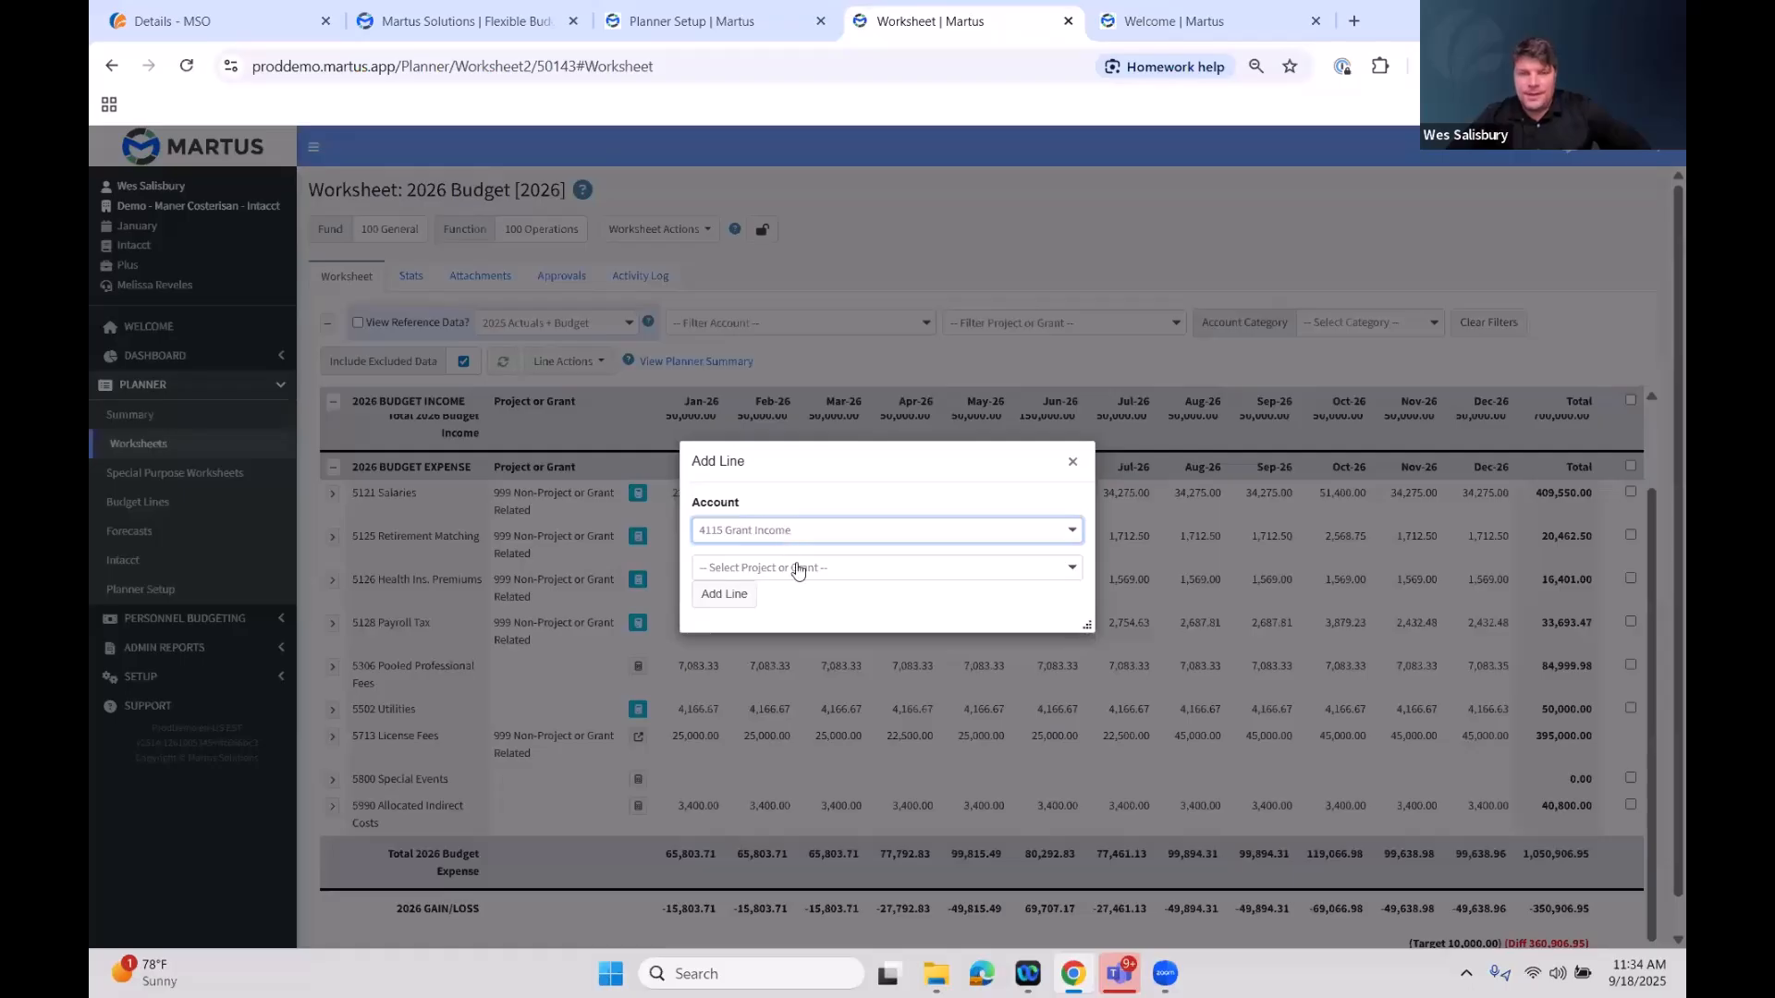
pyautogui.click(797, 569)
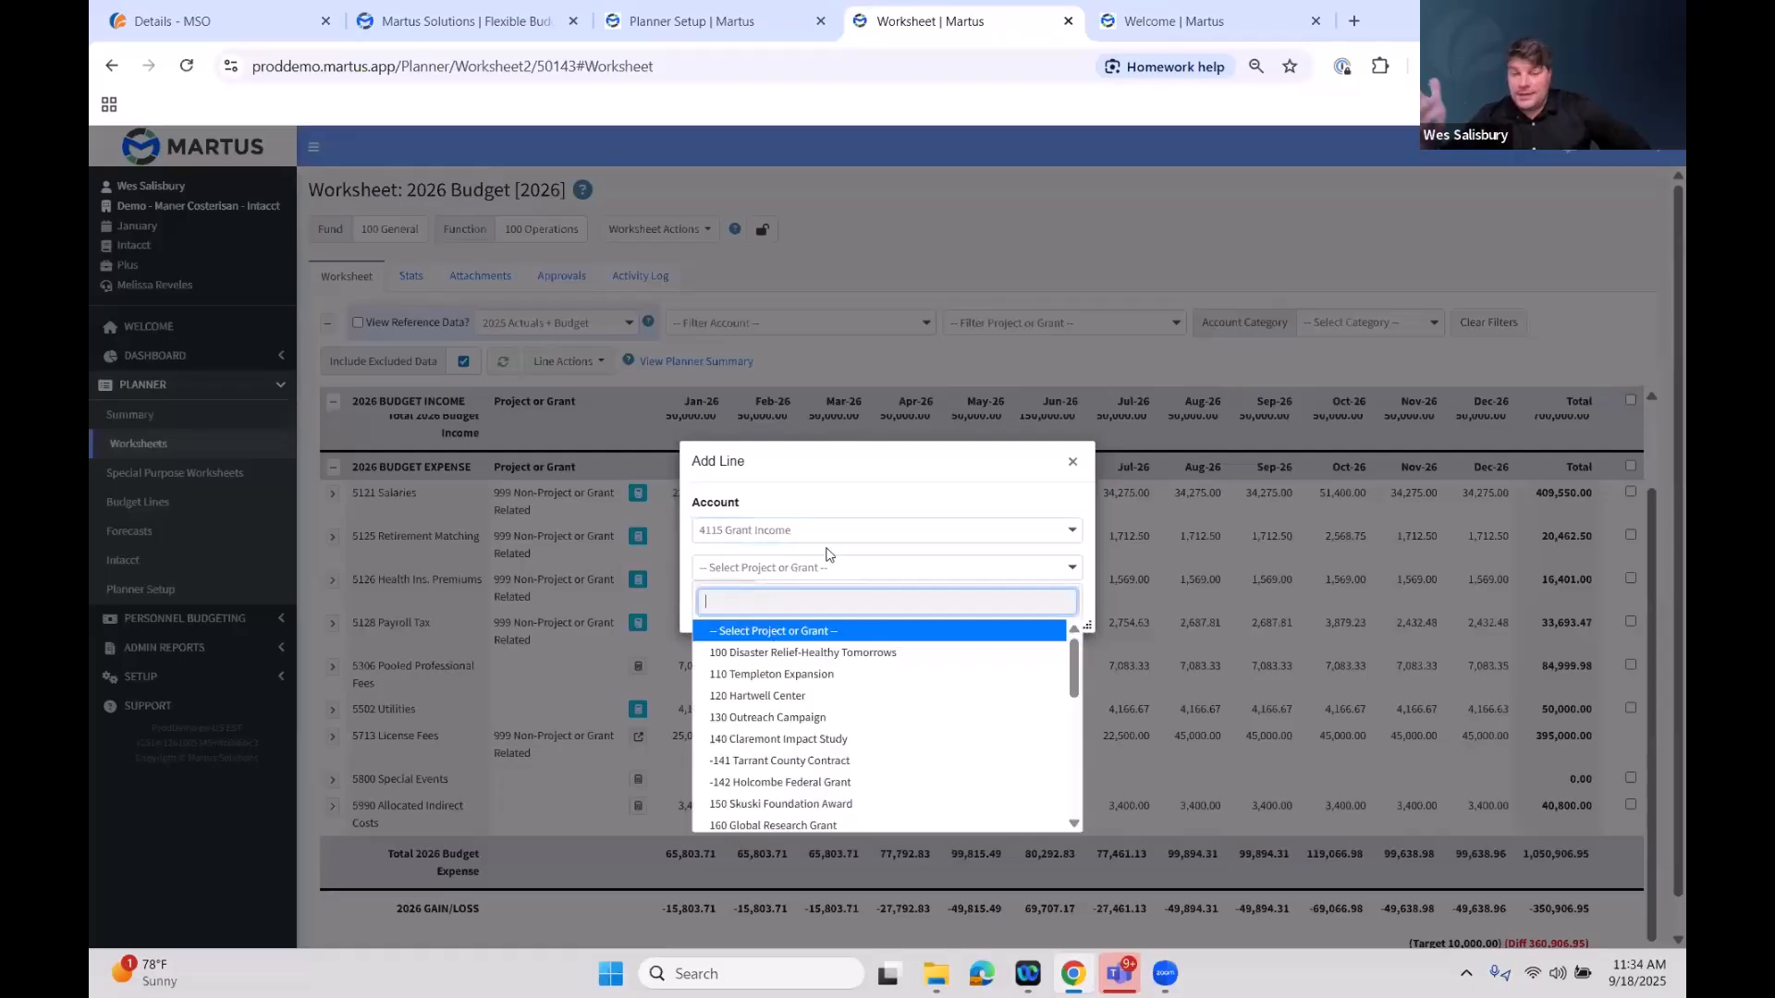
pyautogui.click(905, 740)
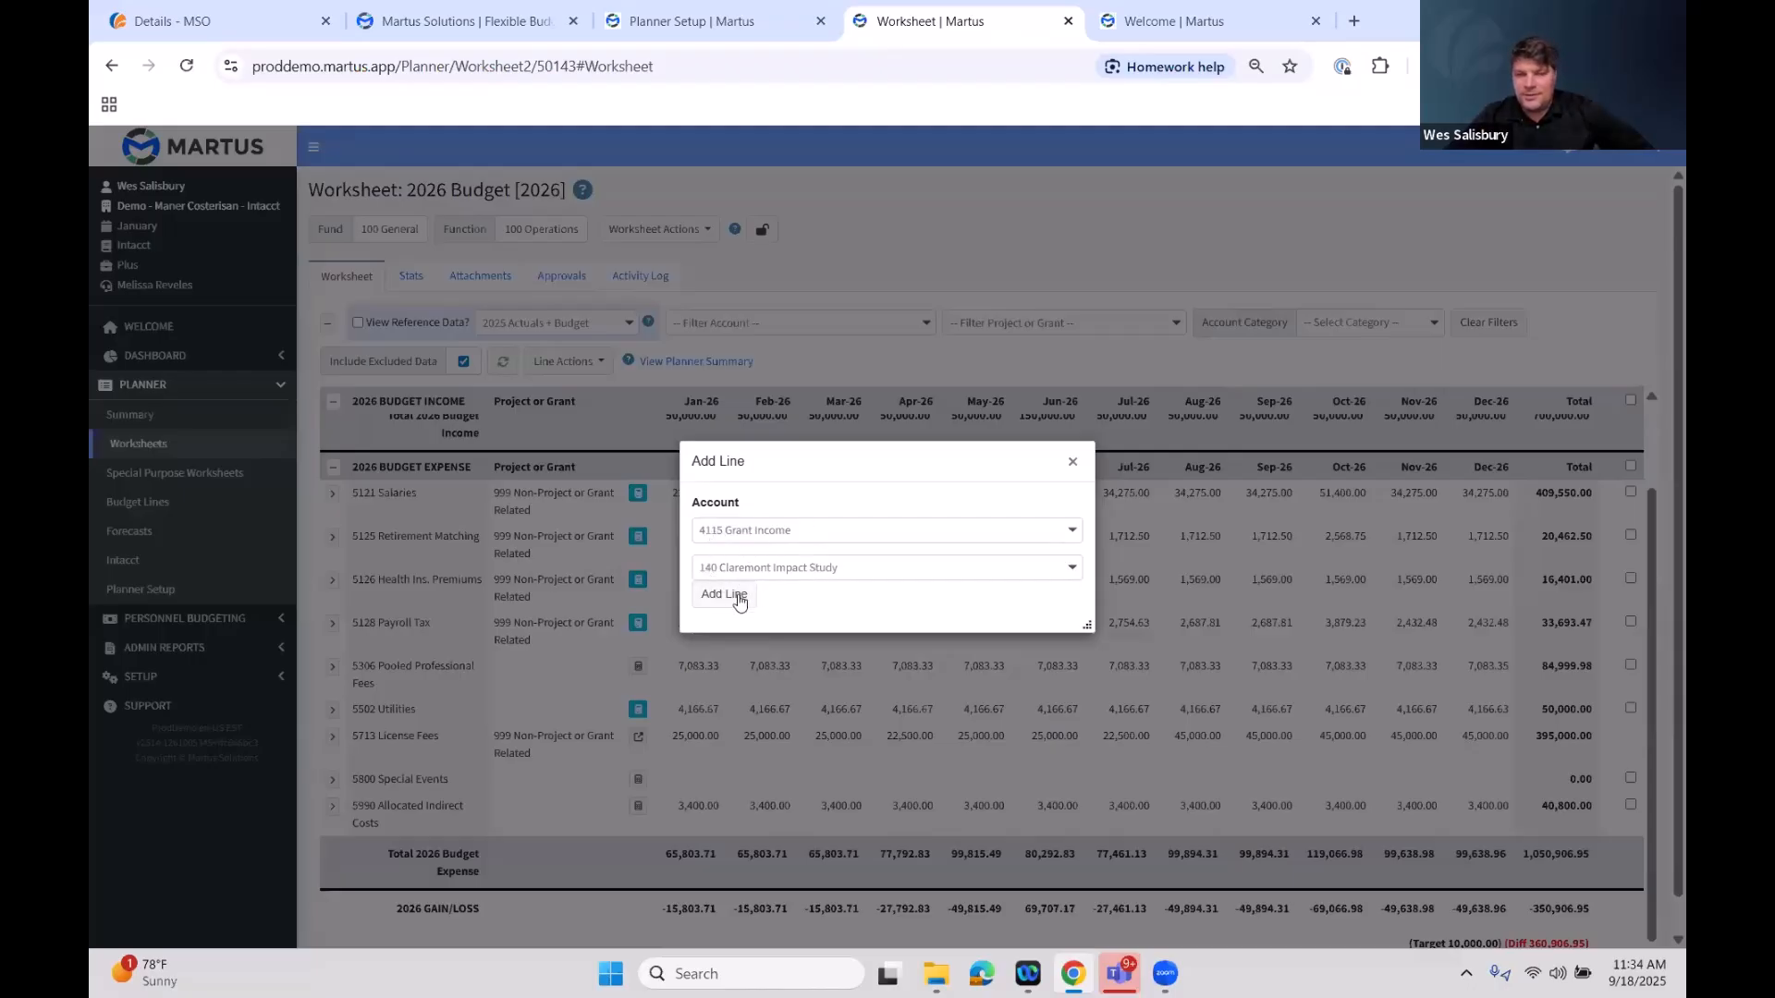
pyautogui.click(737, 596)
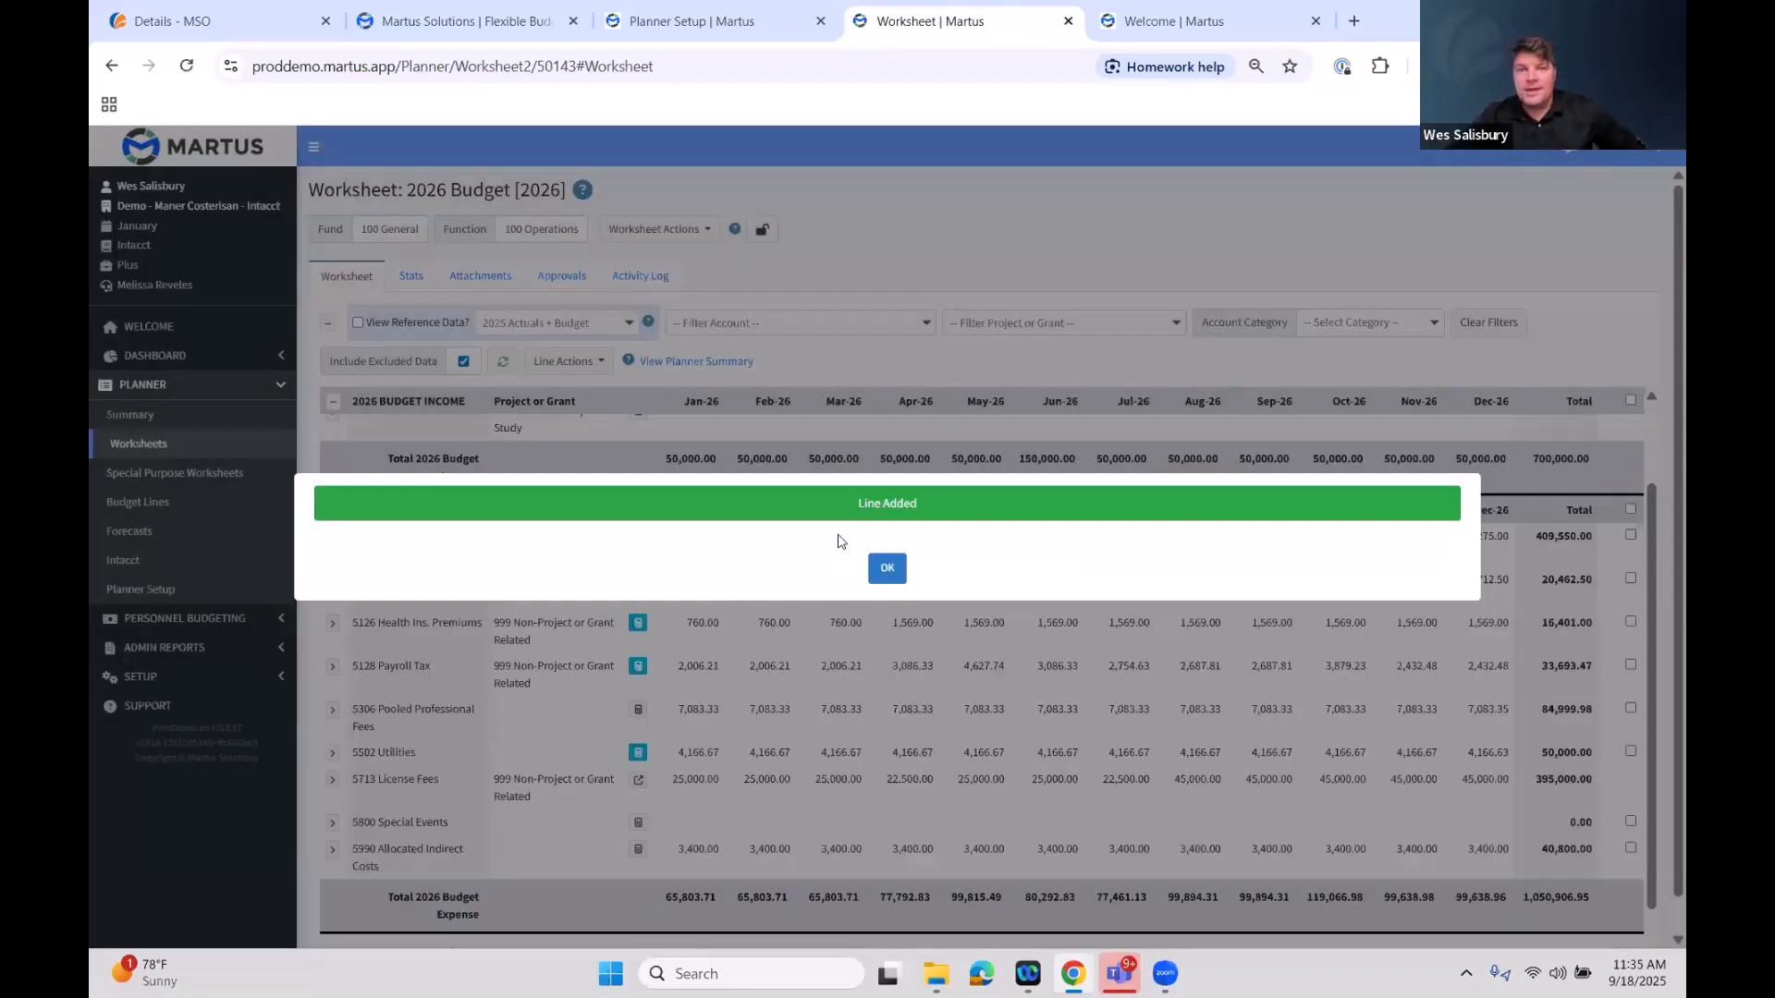
pyautogui.click(879, 591)
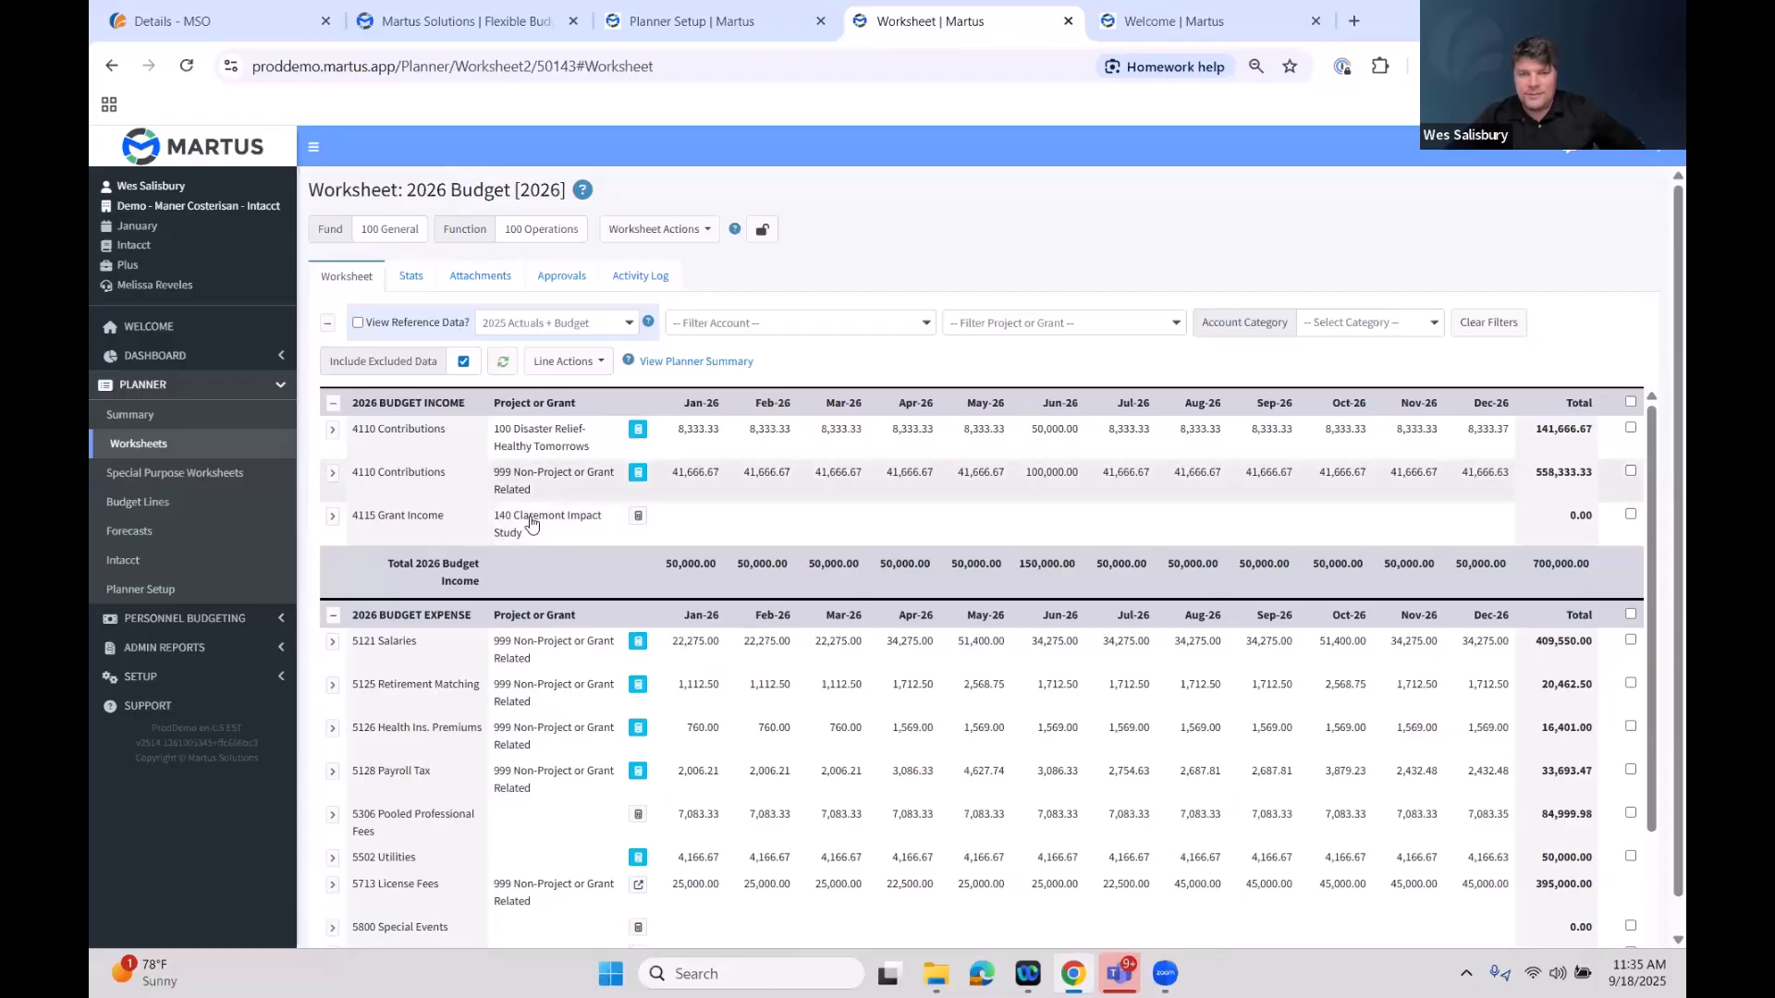
# Expand the new 4115 Grant Income line to review its reference rows, then collapse it
pyautogui.click(333, 518)
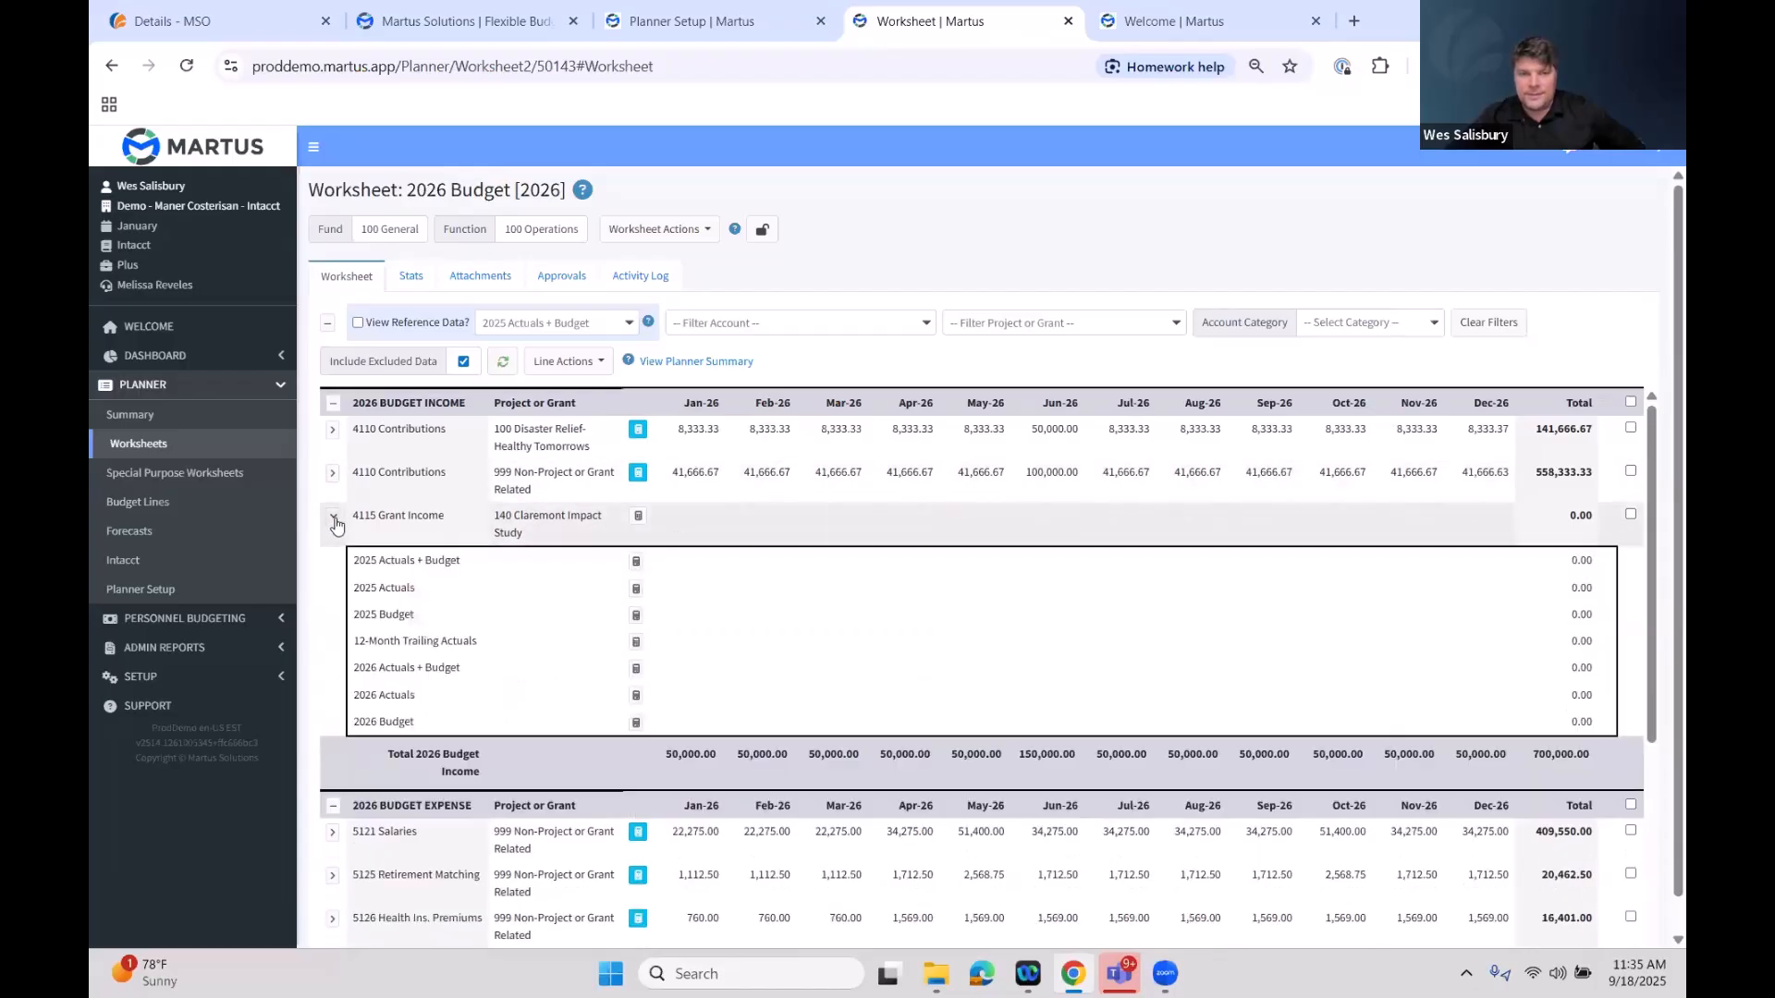
pyautogui.click(334, 518)
pyautogui.click(334, 517)
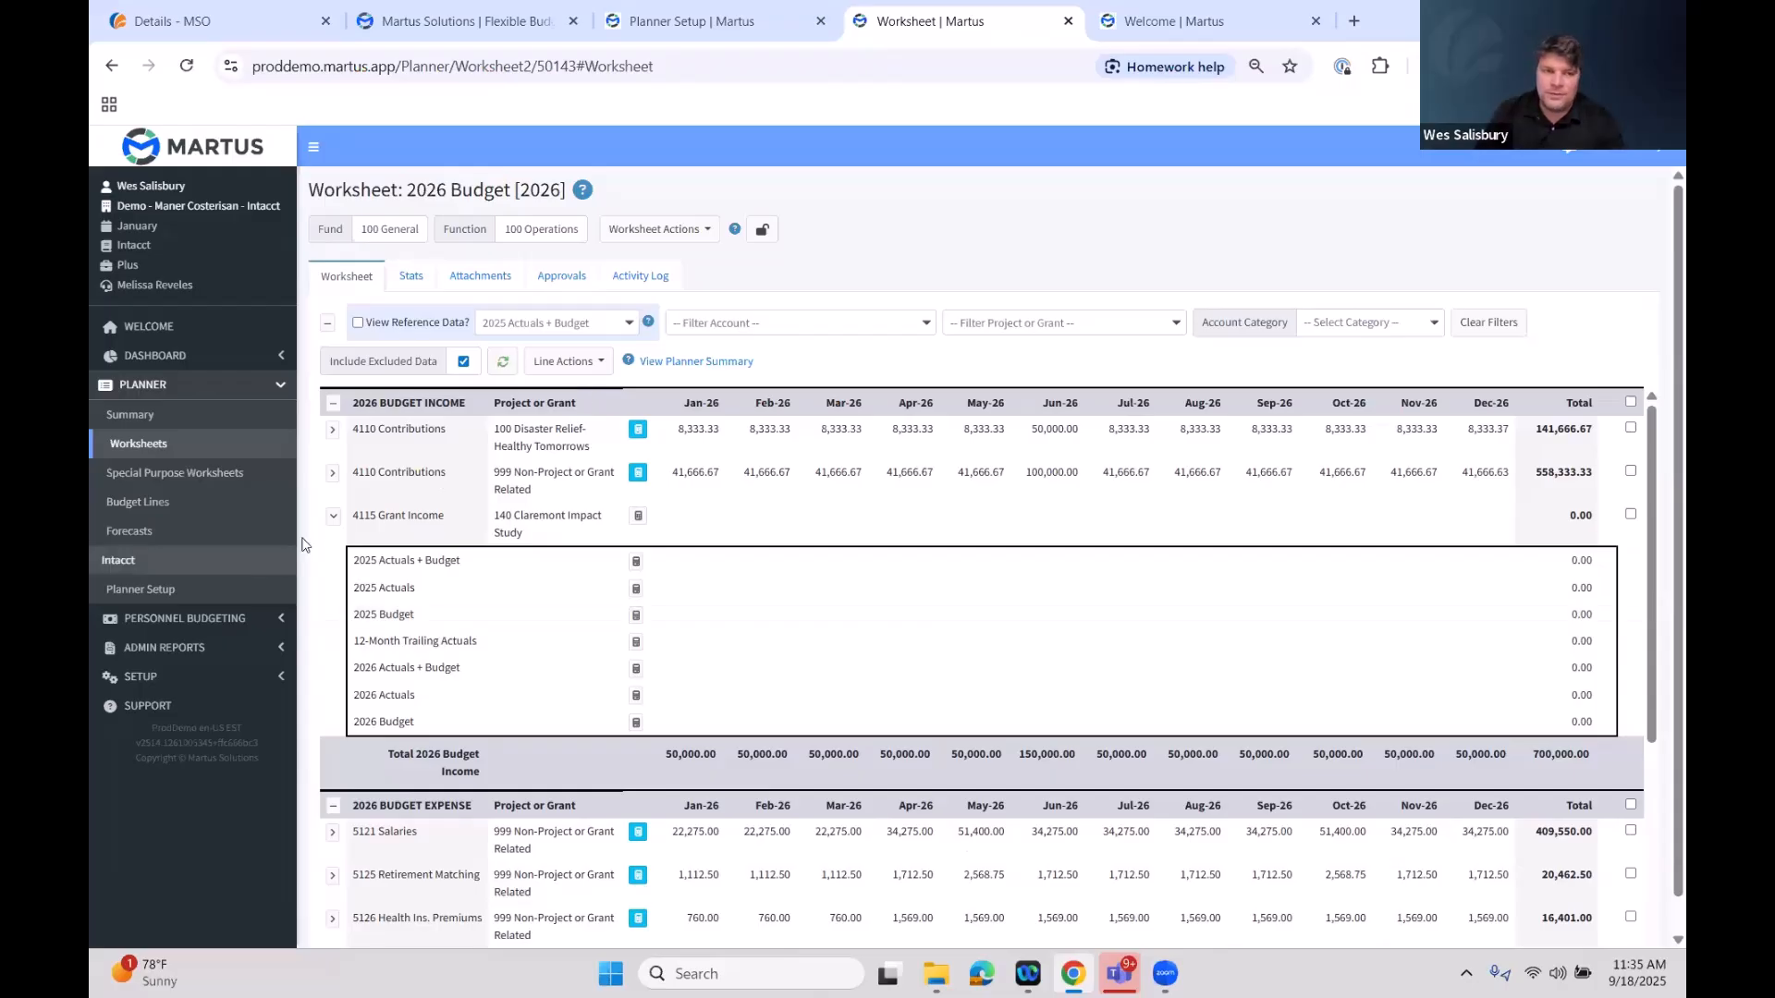
pyautogui.click(332, 516)
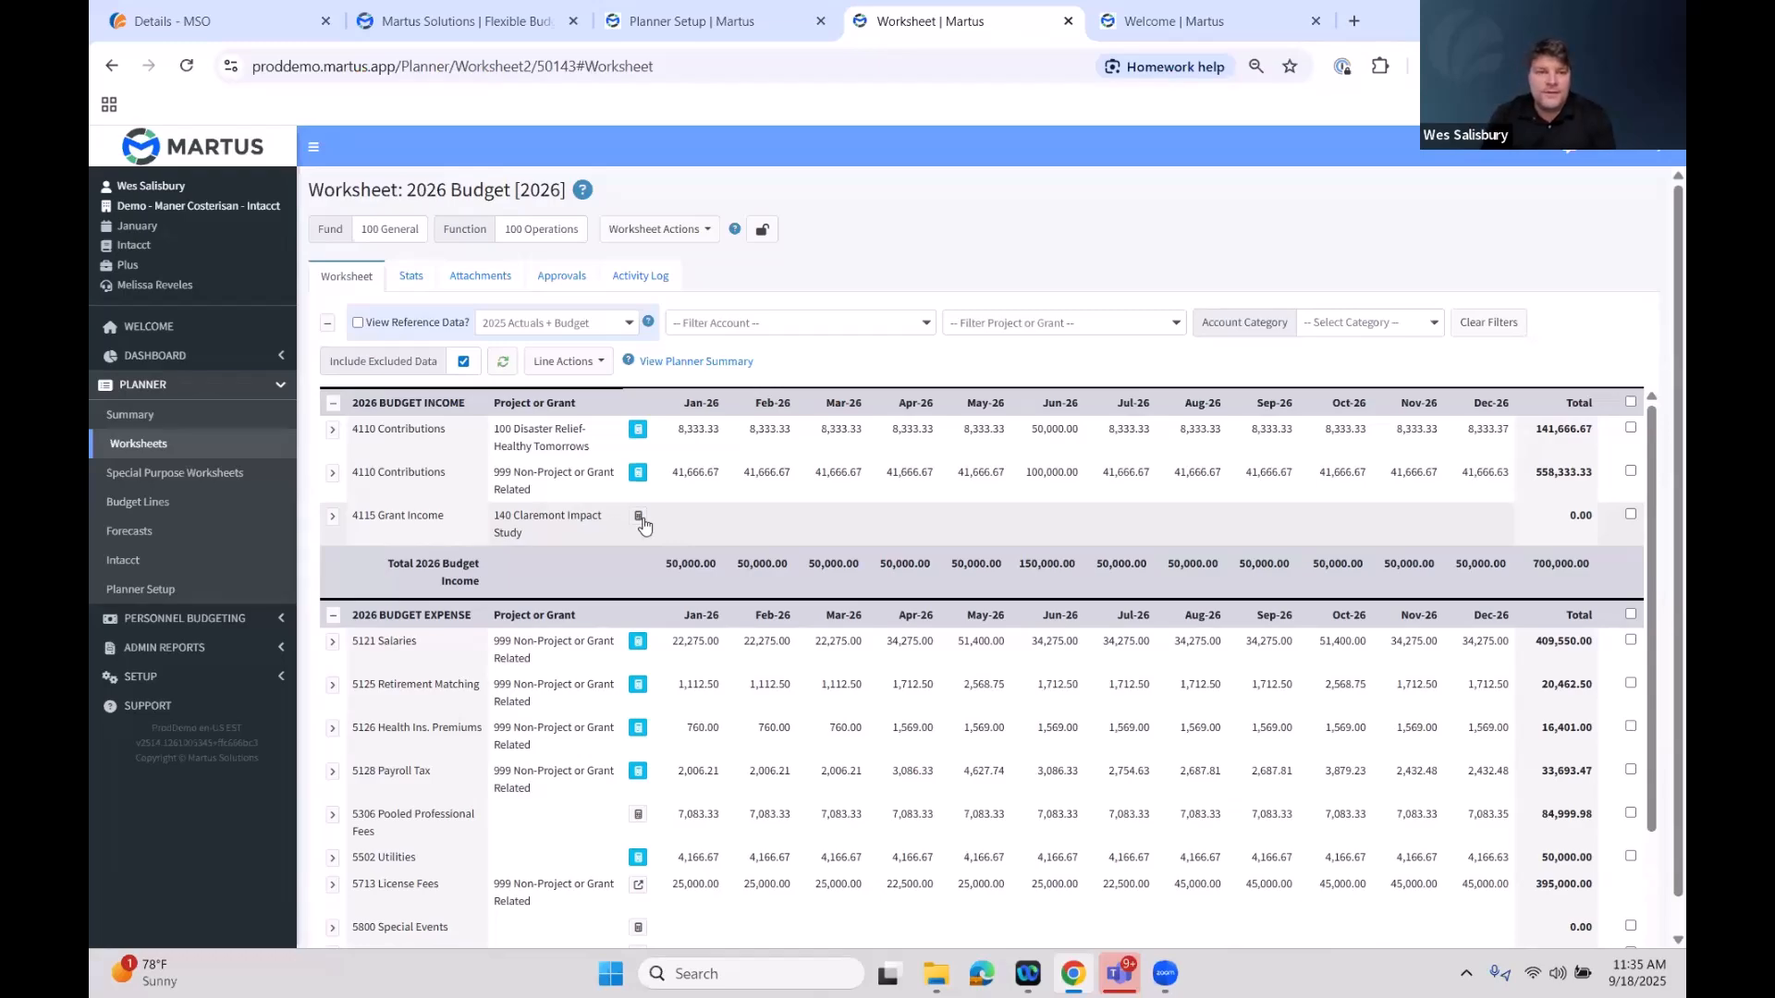
# Open the Special Purpose Worksheet editor for this budget worksheet
pyautogui.click(667, 232)
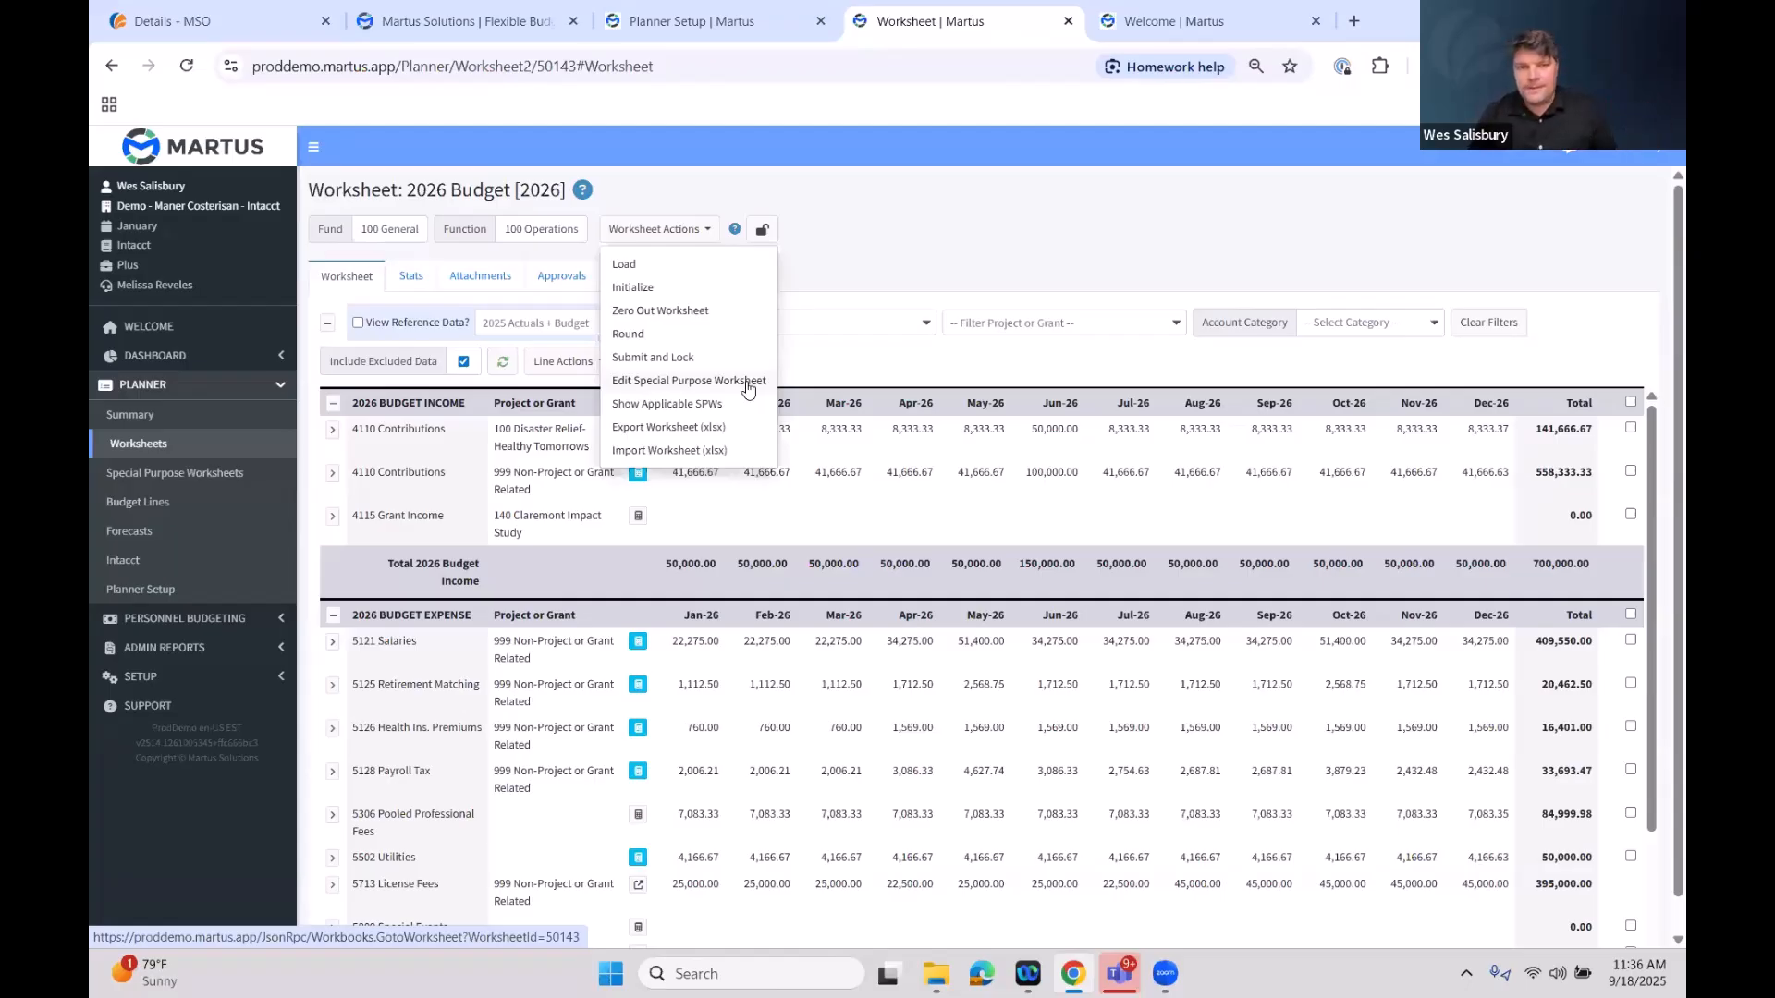
pyautogui.click(747, 383)
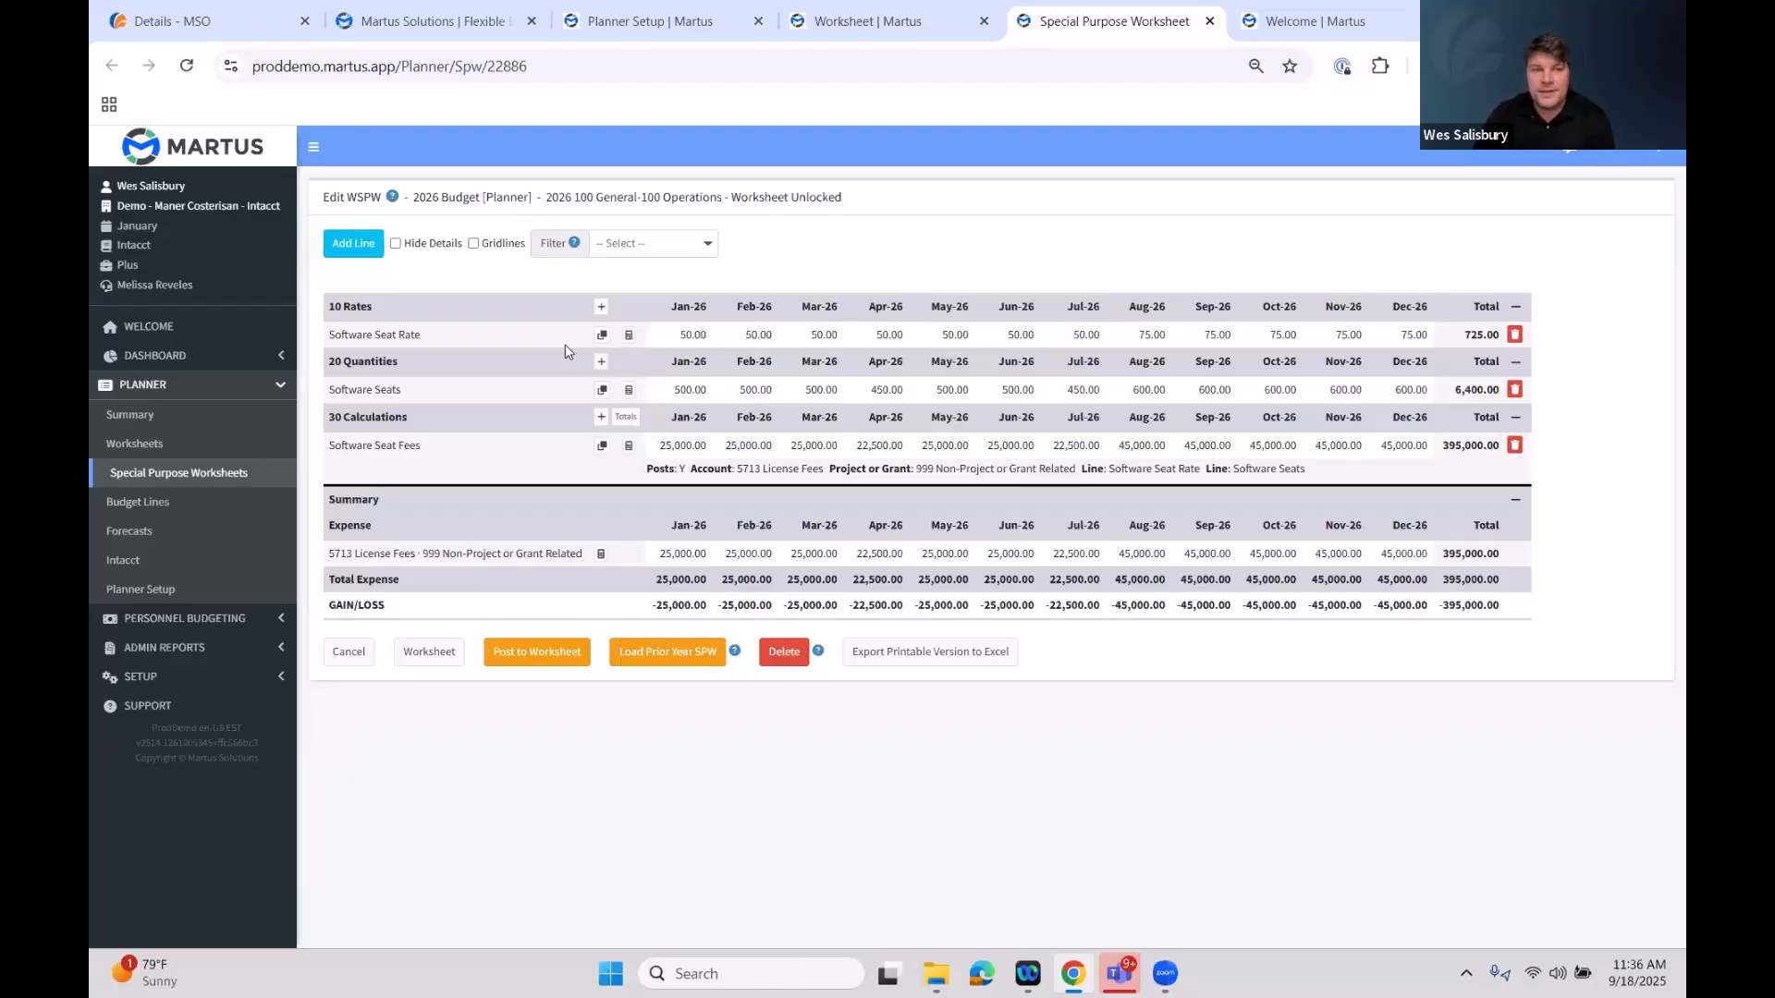
pyautogui.moveTo(422, 337)
pyautogui.mouseDown()
pyautogui.moveTo(322, 341)
pyautogui.moveTo(787, 283)
pyautogui.moveTo(427, 336)
pyautogui.mouseUp()
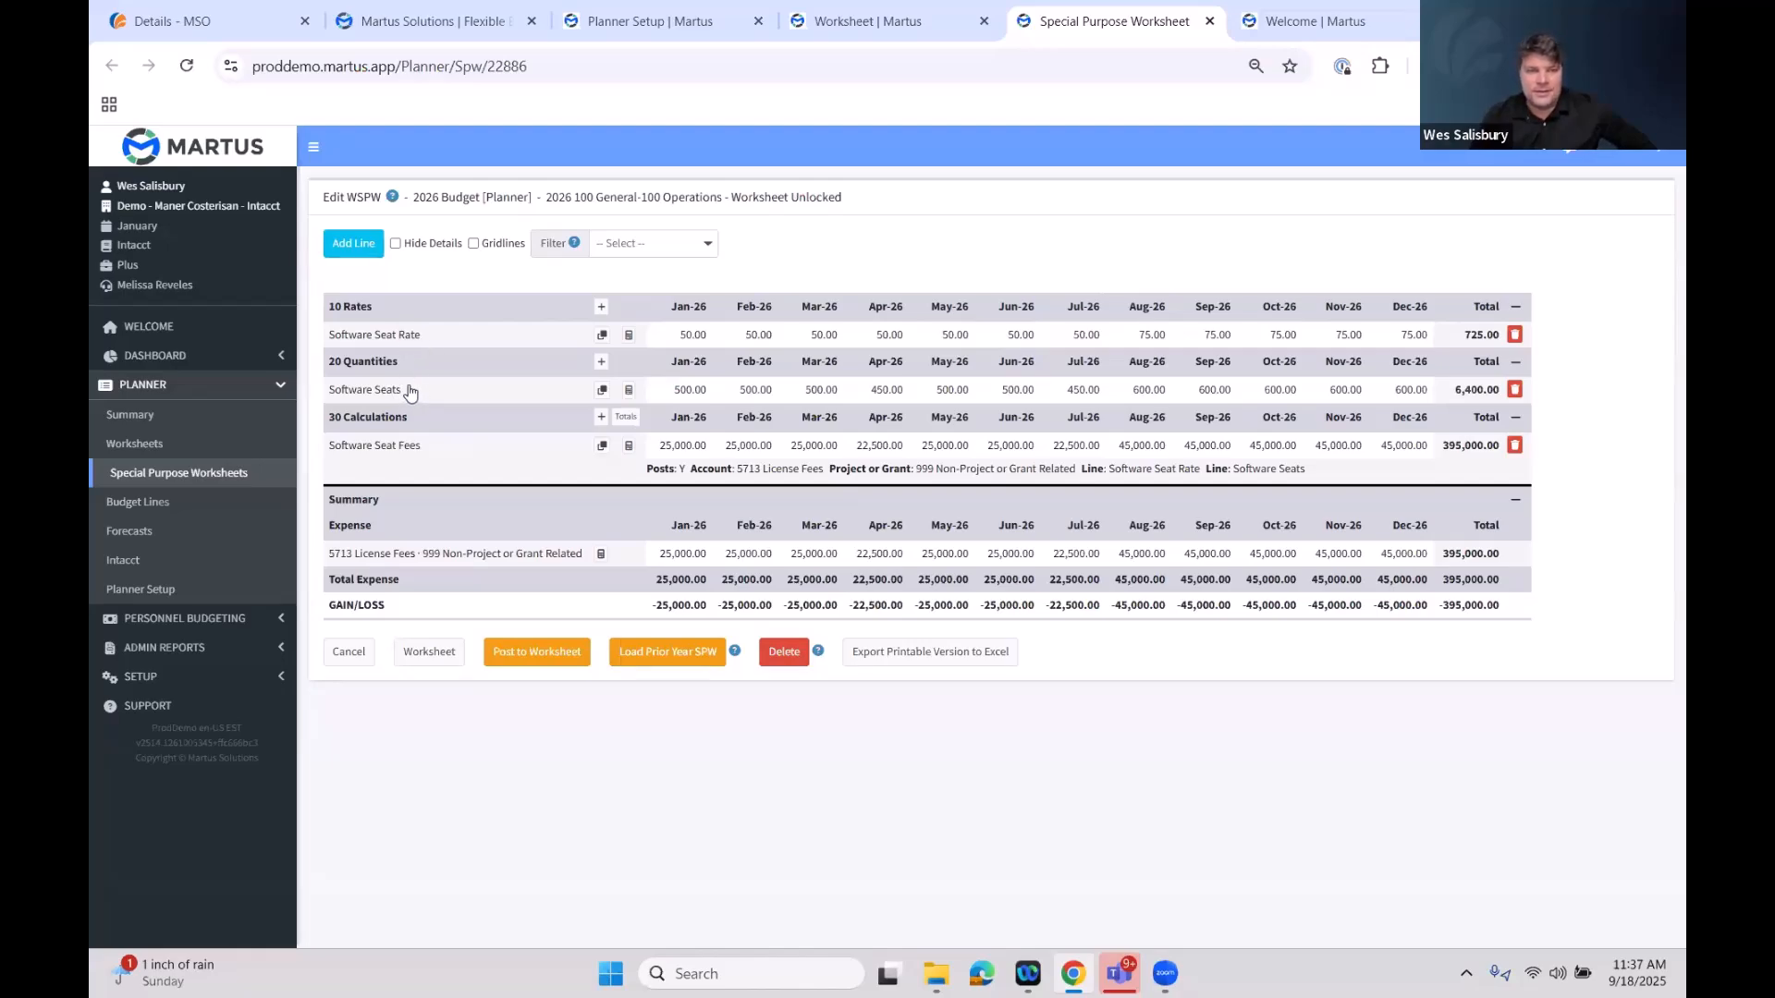
# Open the Software Seat Rate line's edit dialog, review its Info and Values tabs, and close it
pyautogui.click(507, 344)
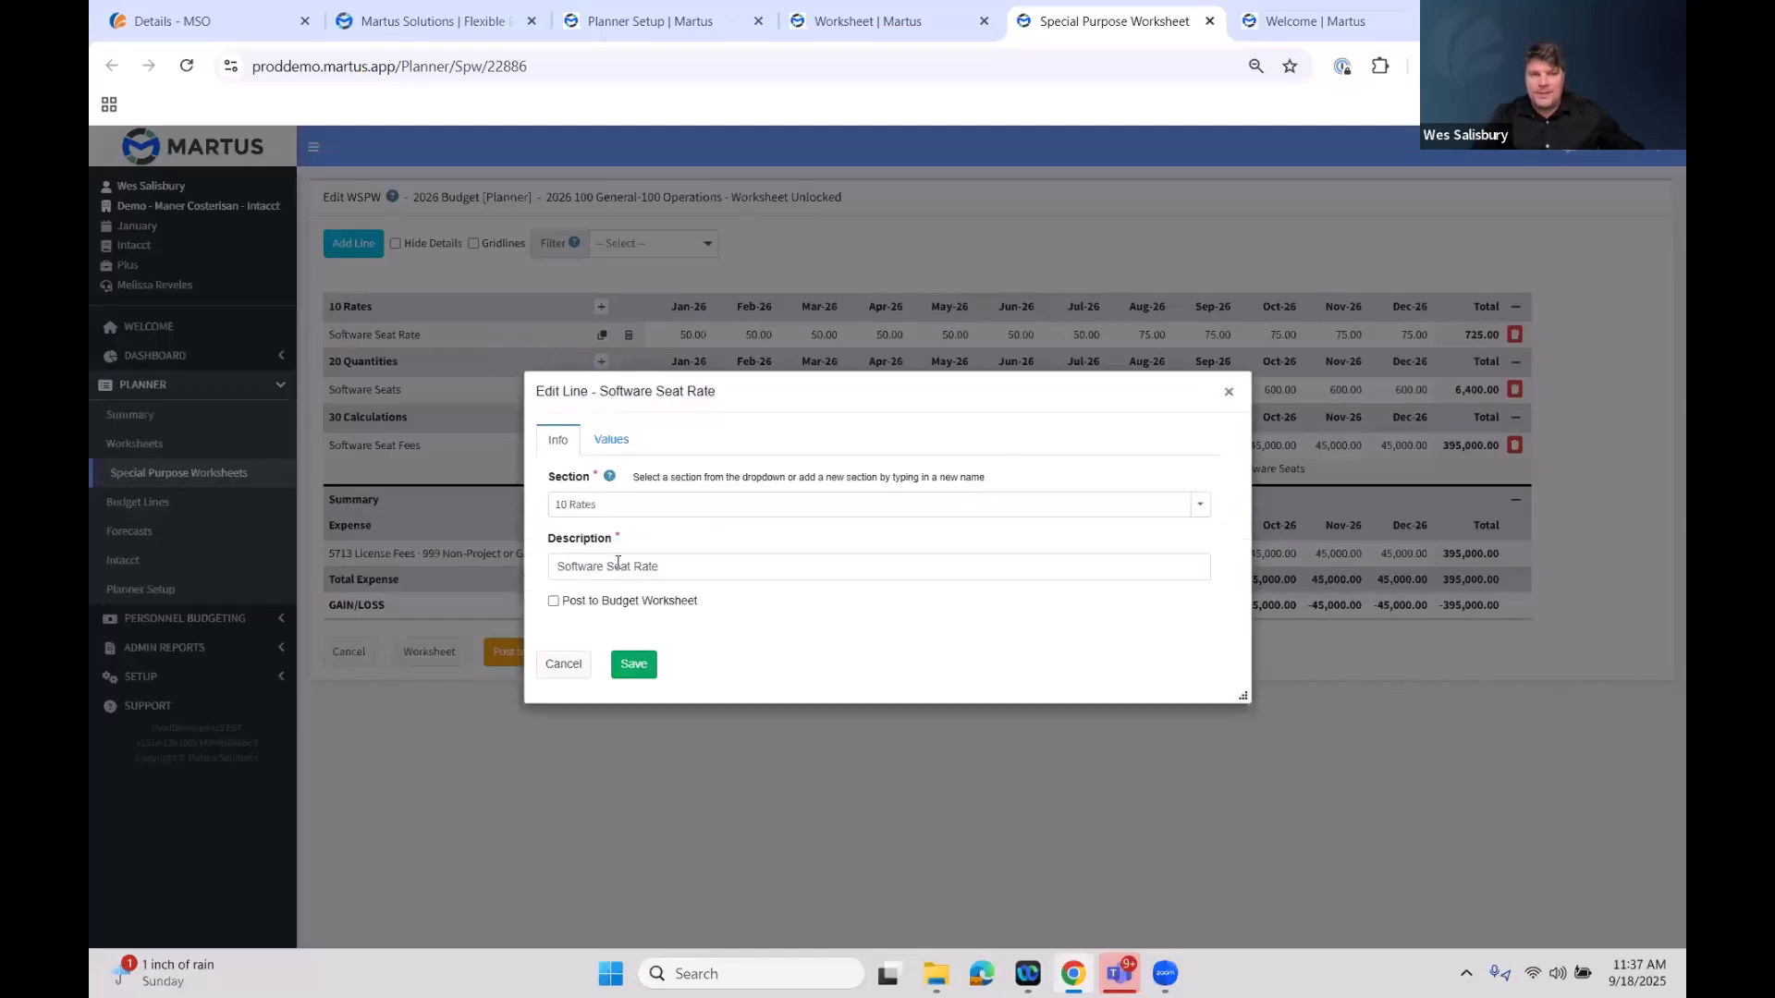
pyautogui.moveTo(551, 566); pyautogui.dragTo(669, 566)
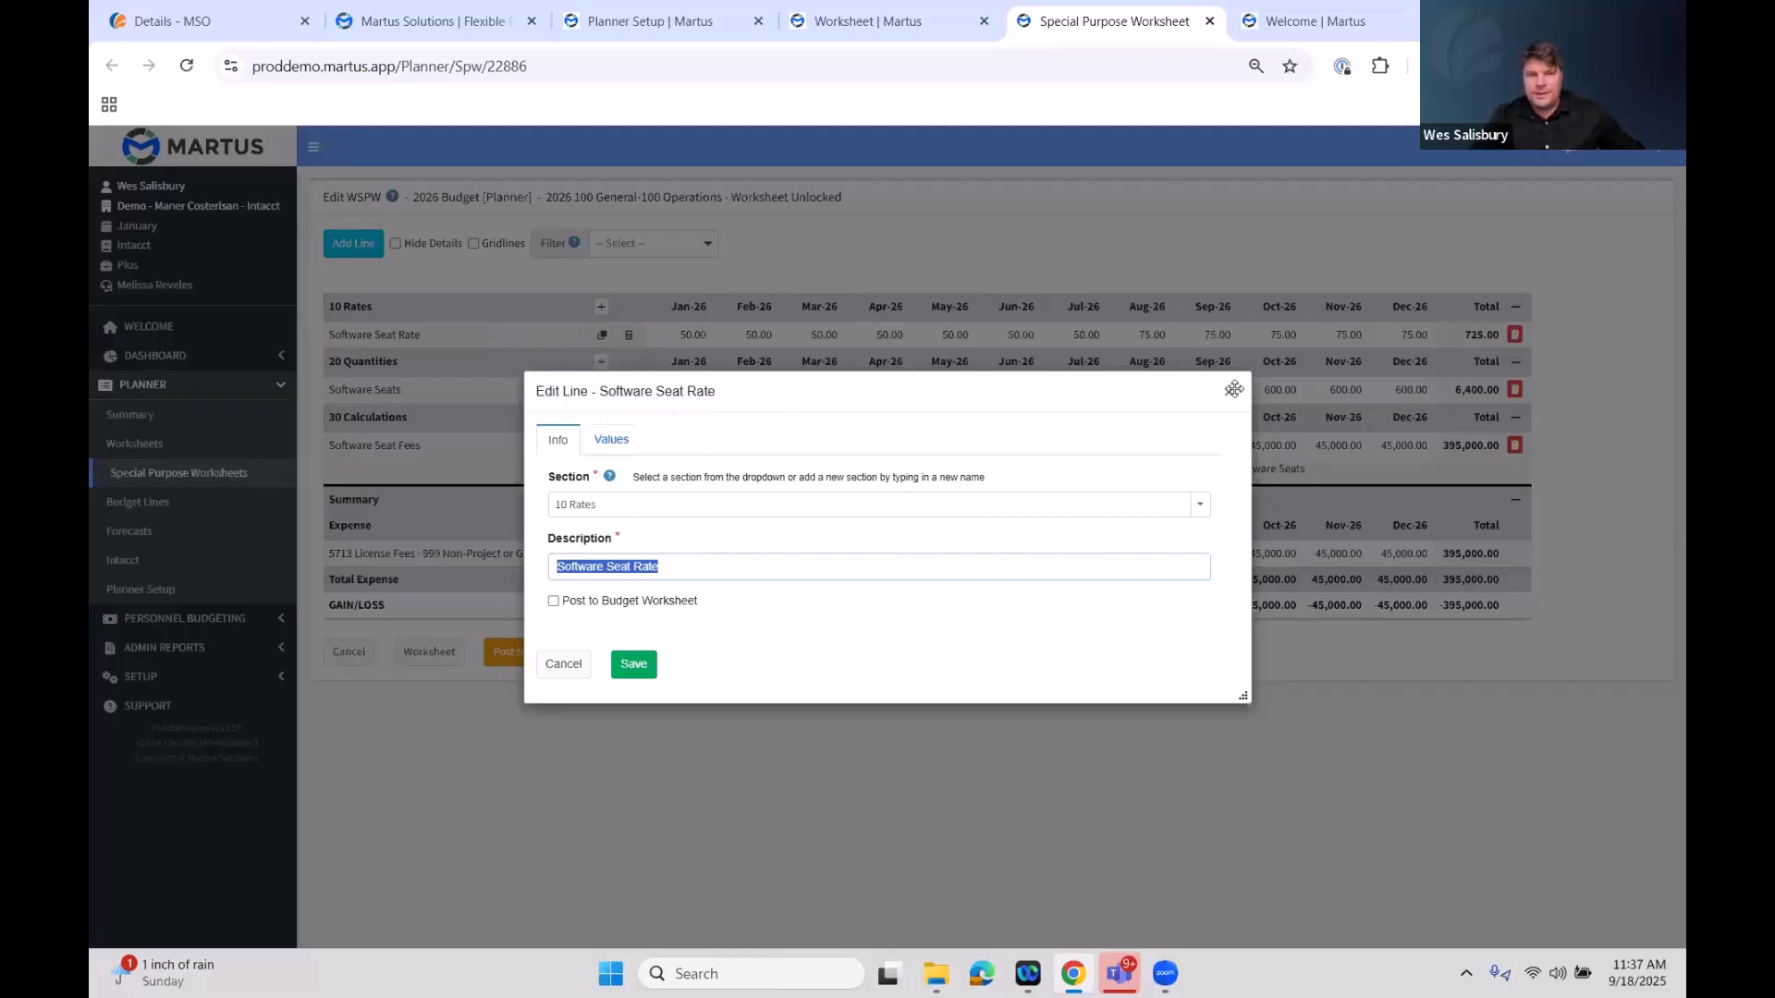
pyautogui.click(627, 446)
pyautogui.click(627, 446)
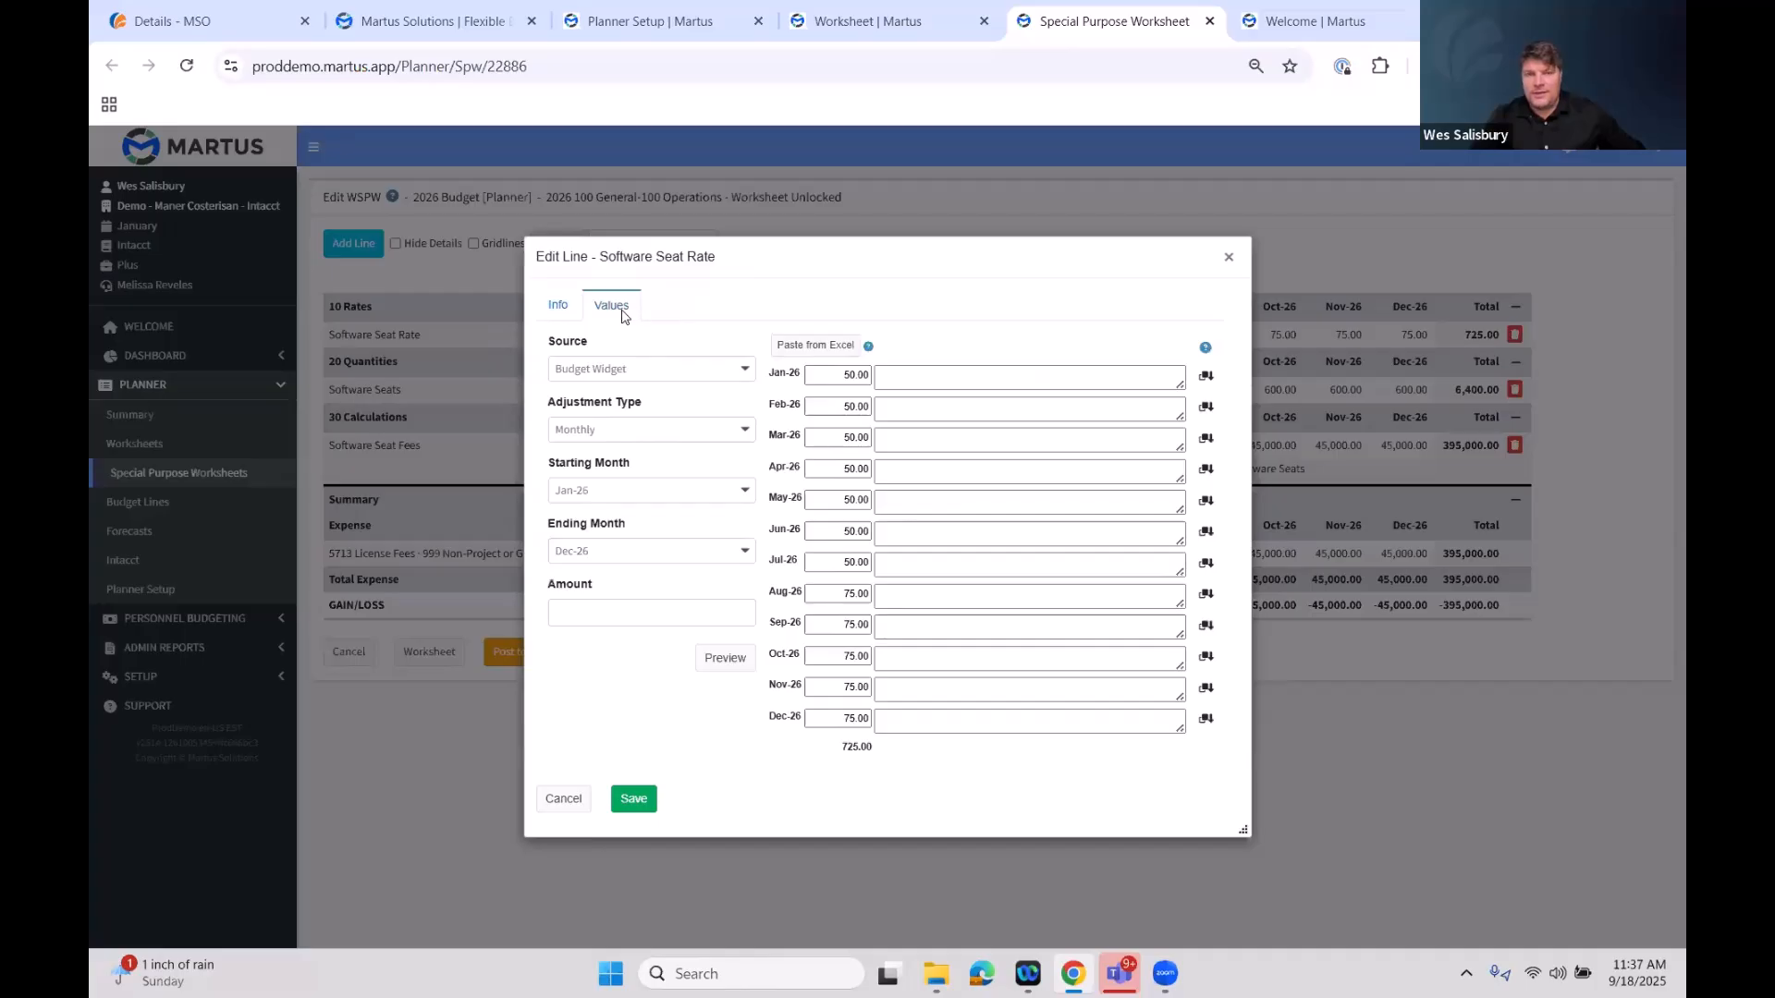
pyautogui.click(1229, 259)
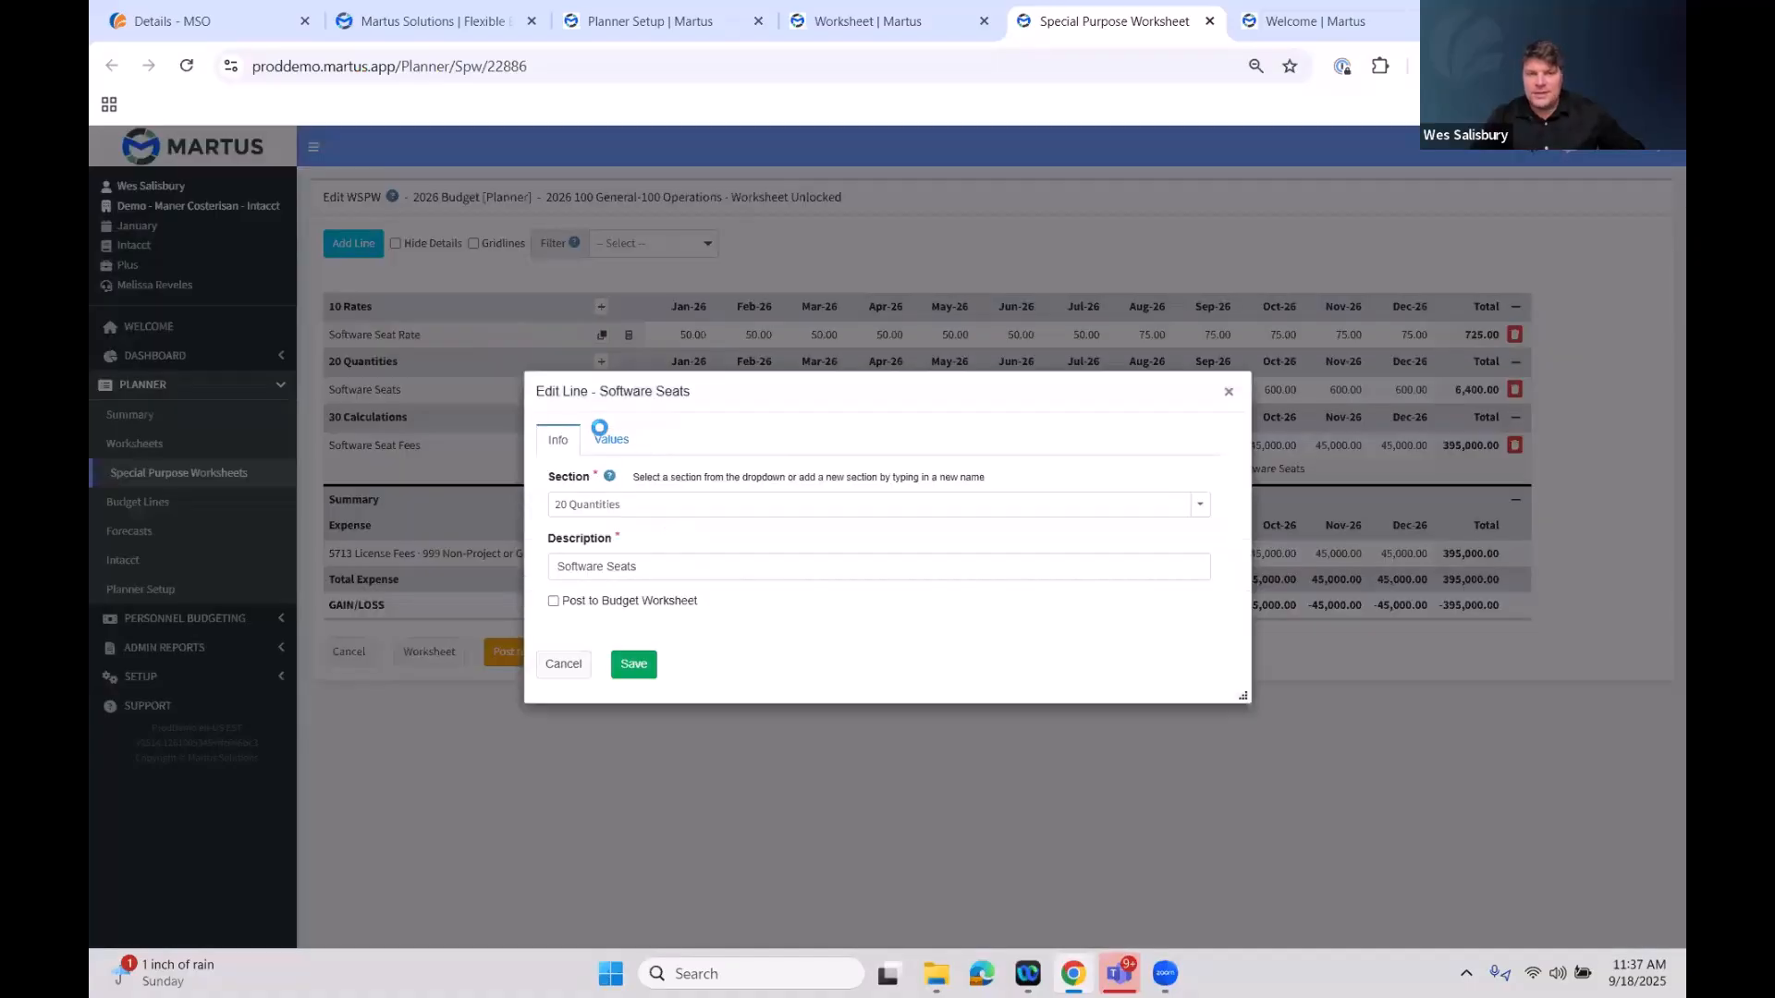
# Open the Software Seats line's edit dialog and review its description and monthly values
pyautogui.moveTo(658, 560); pyautogui.dragTo(531, 564)
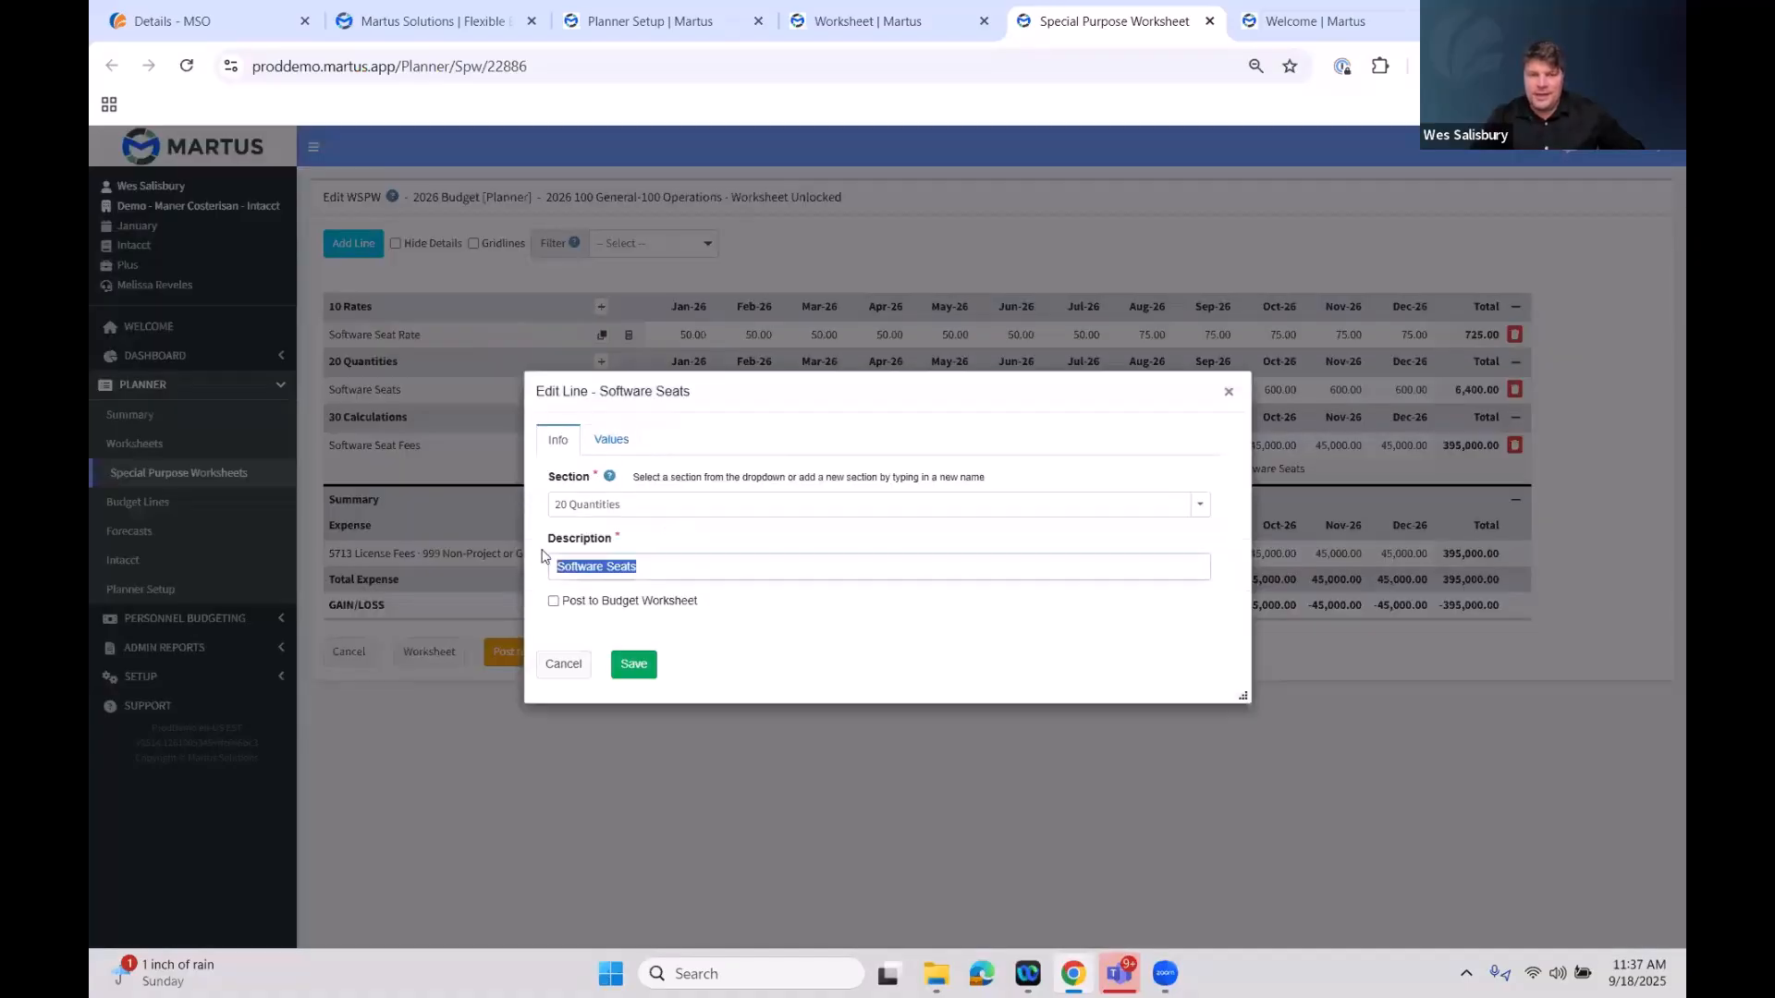
pyautogui.click(615, 443)
pyautogui.doubleClick(844, 380)
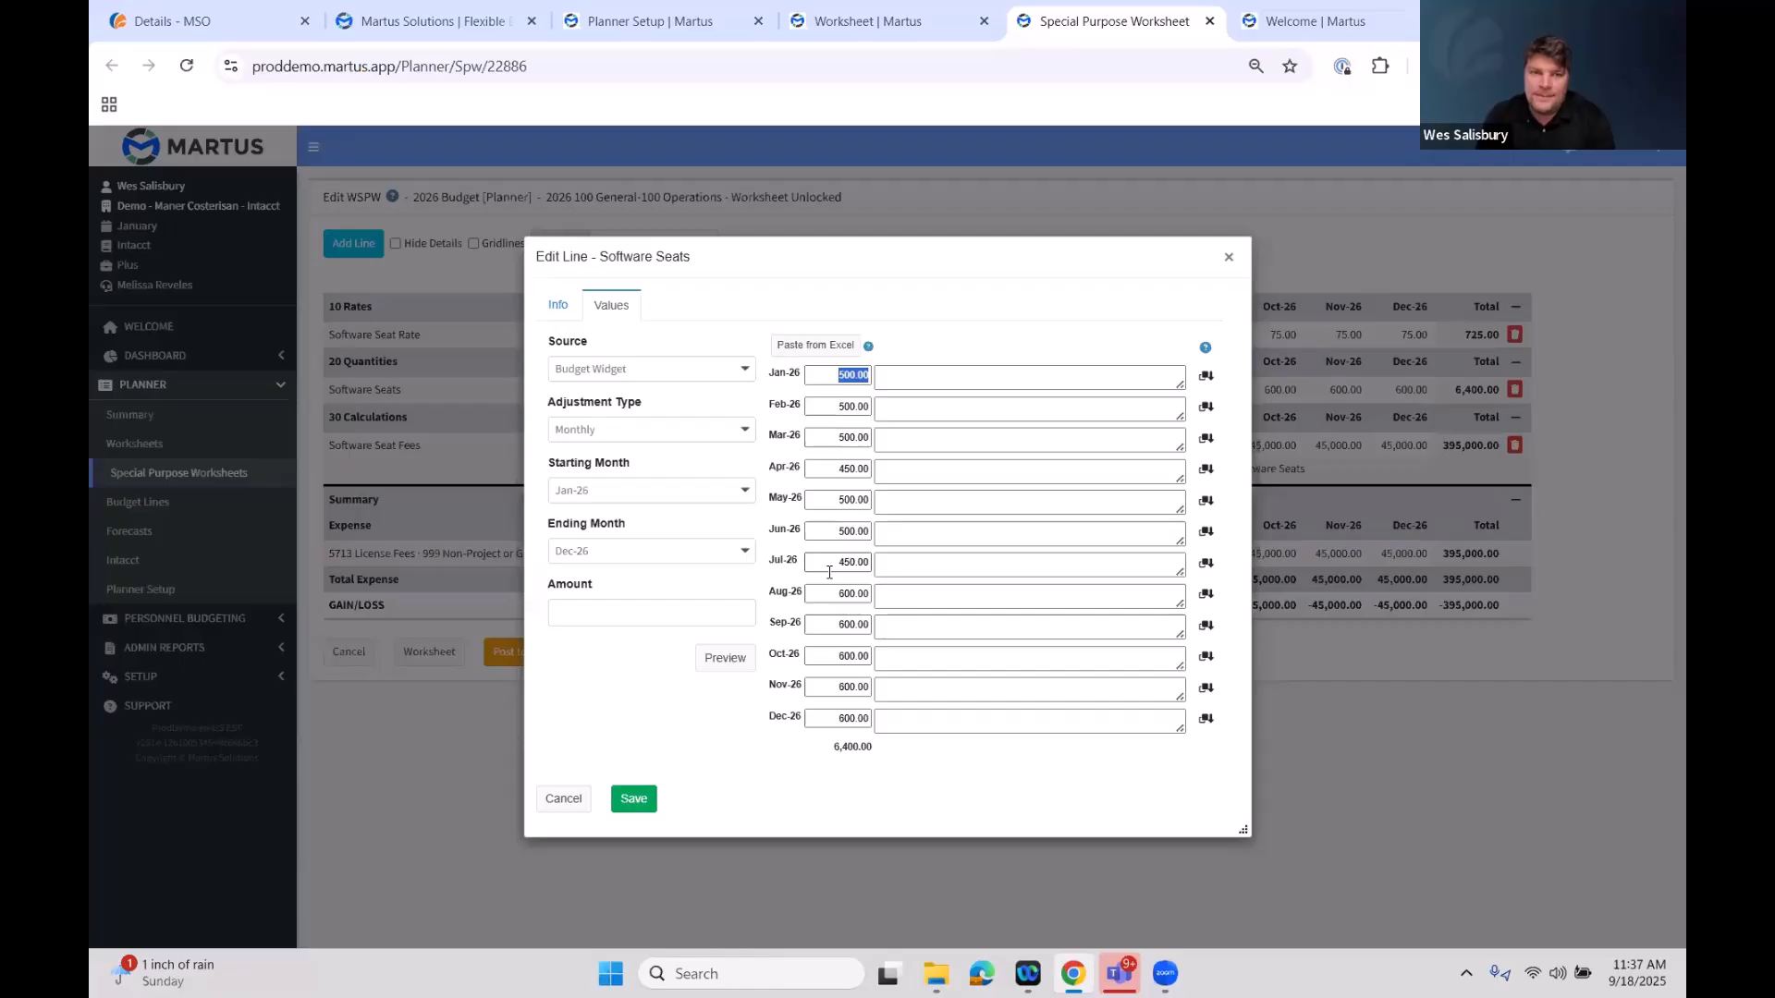
# Try switching the Software Seats line's source to Reporting Group, revert it to Budget Widget, and close the dialog
pyautogui.click(736, 369)
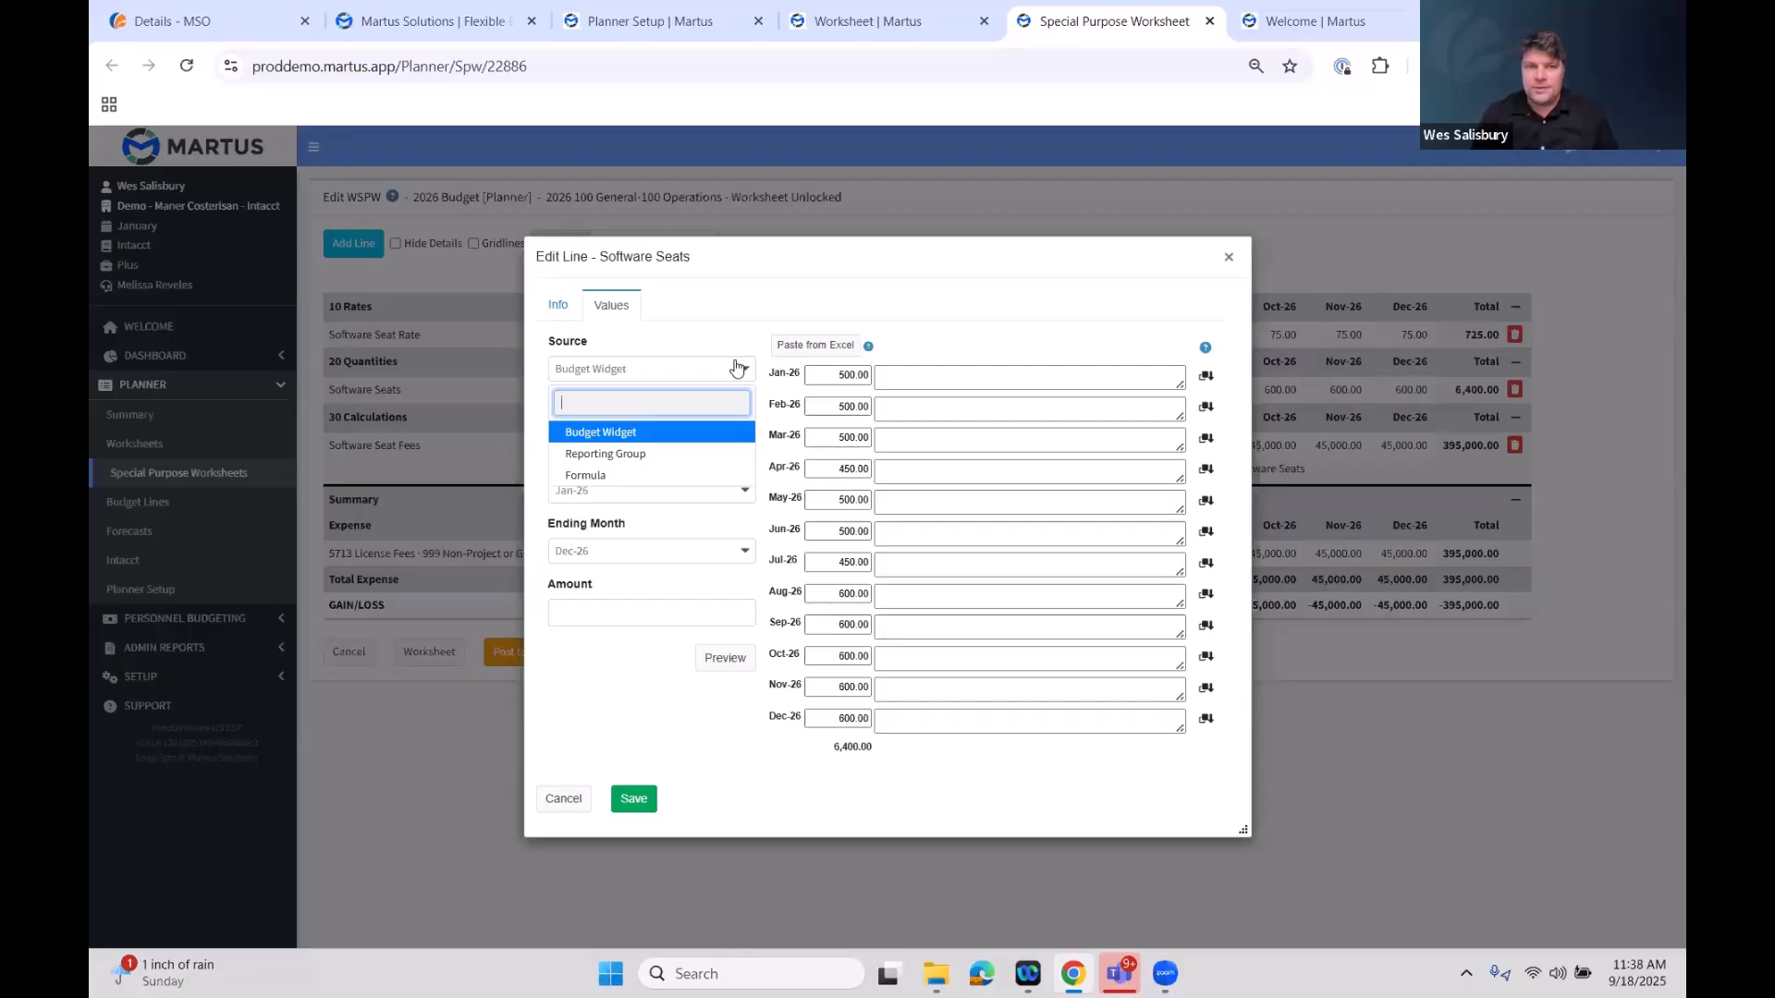
pyautogui.click(688, 455)
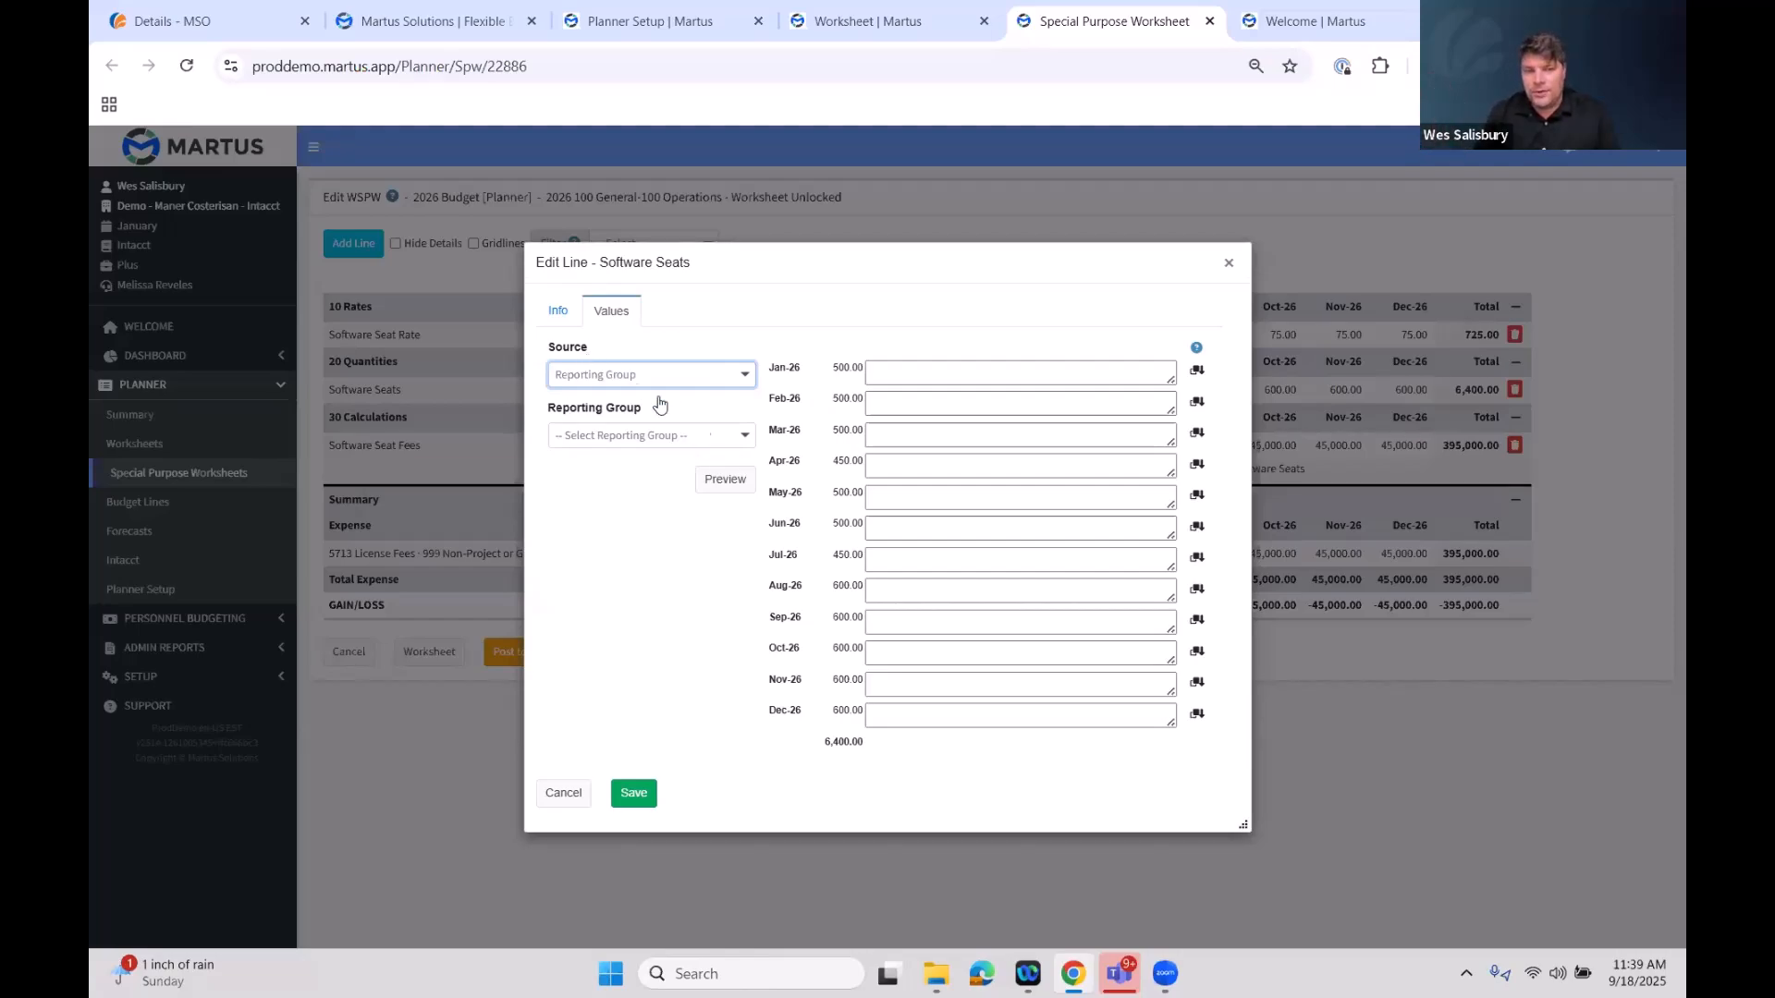
pyautogui.click(740, 445)
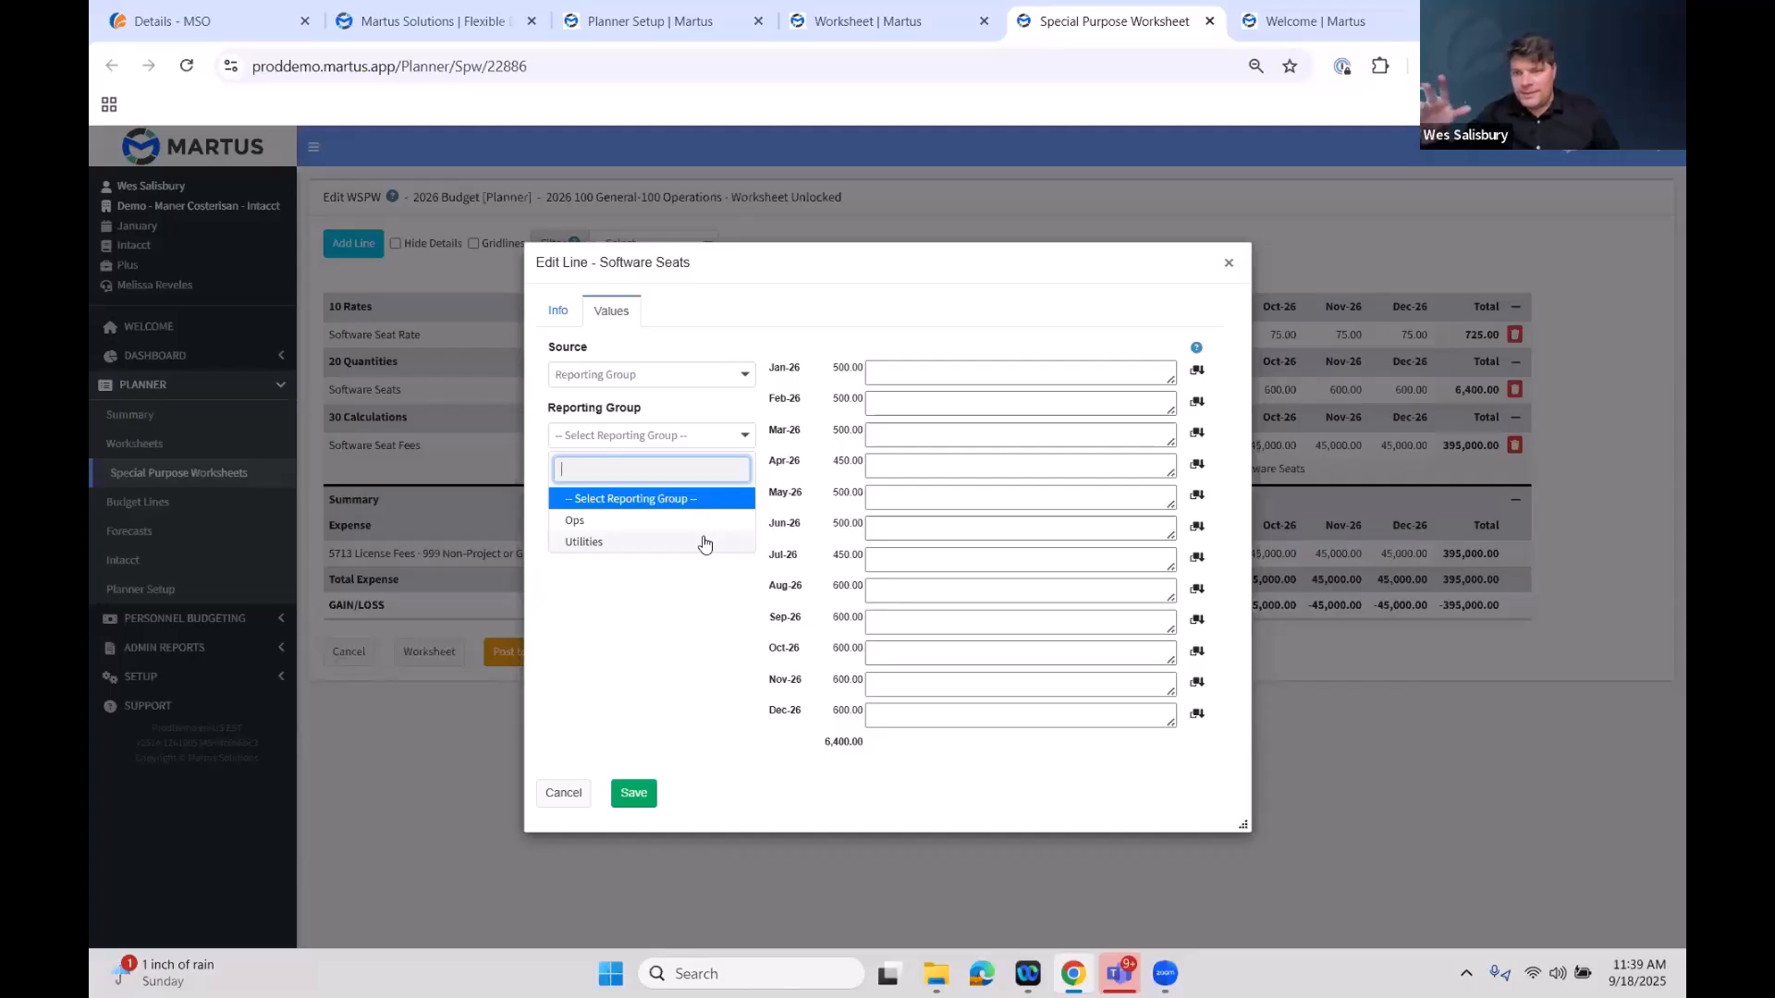
pyautogui.click(683, 374)
pyautogui.click(601, 438)
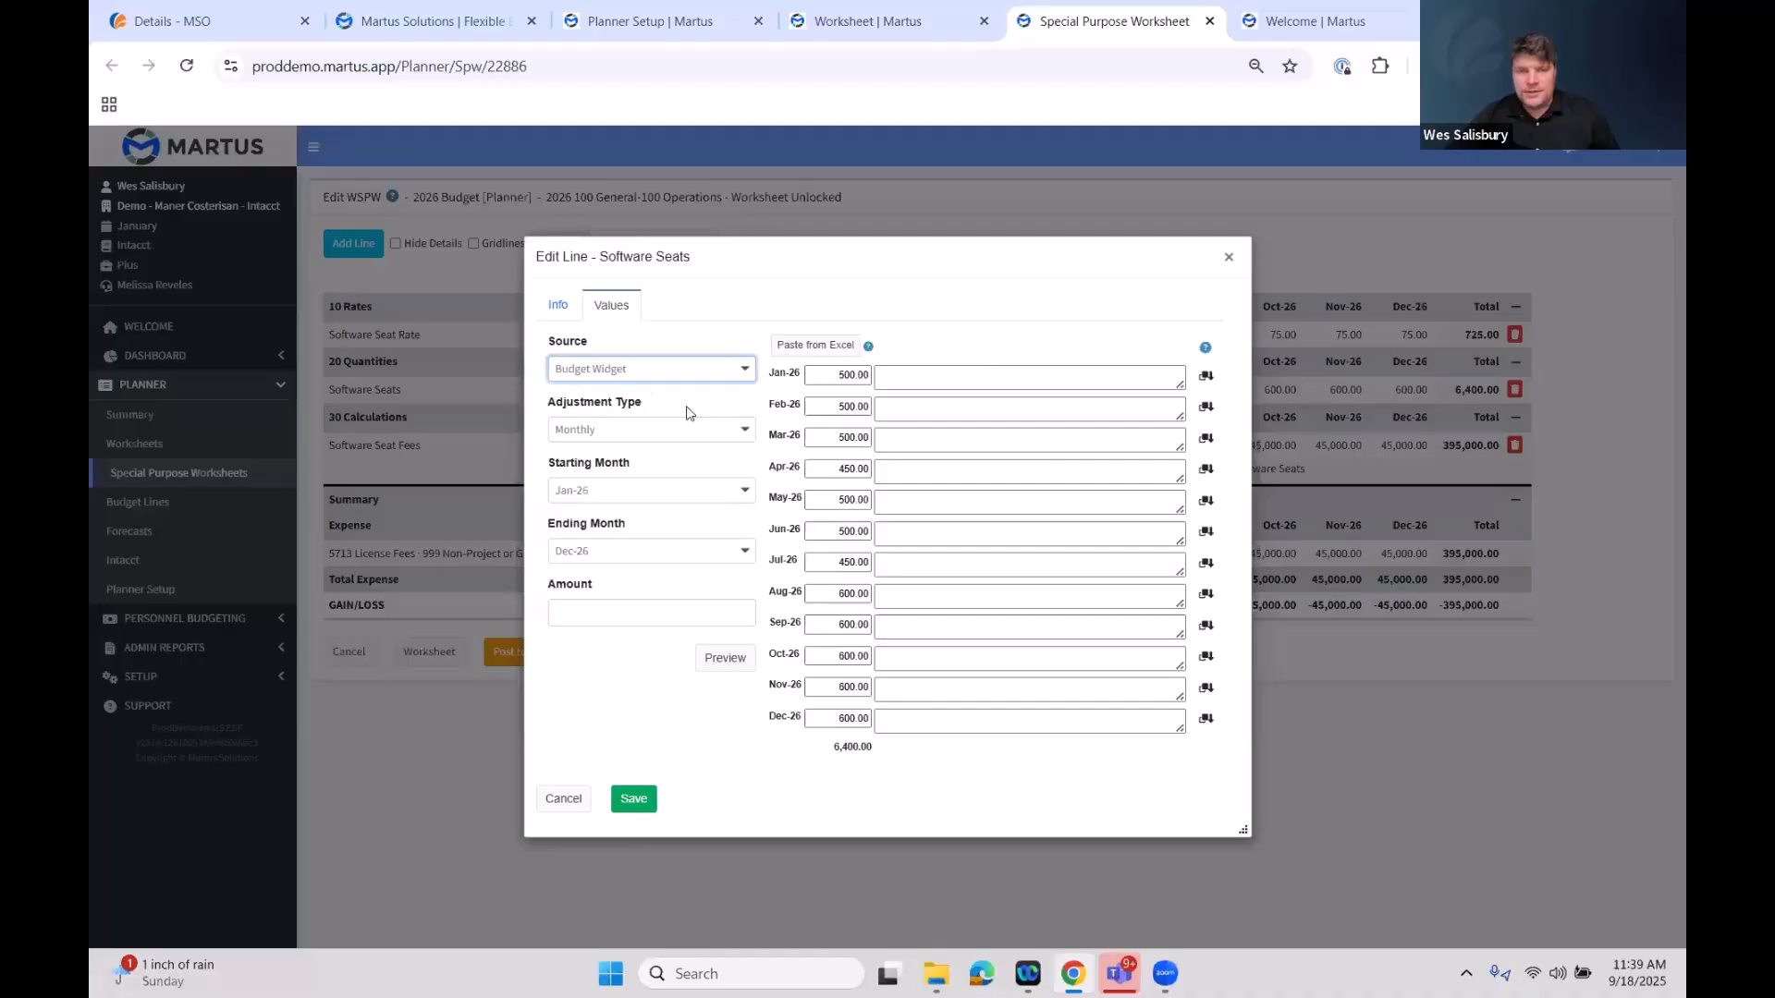
pyautogui.click(1228, 259)
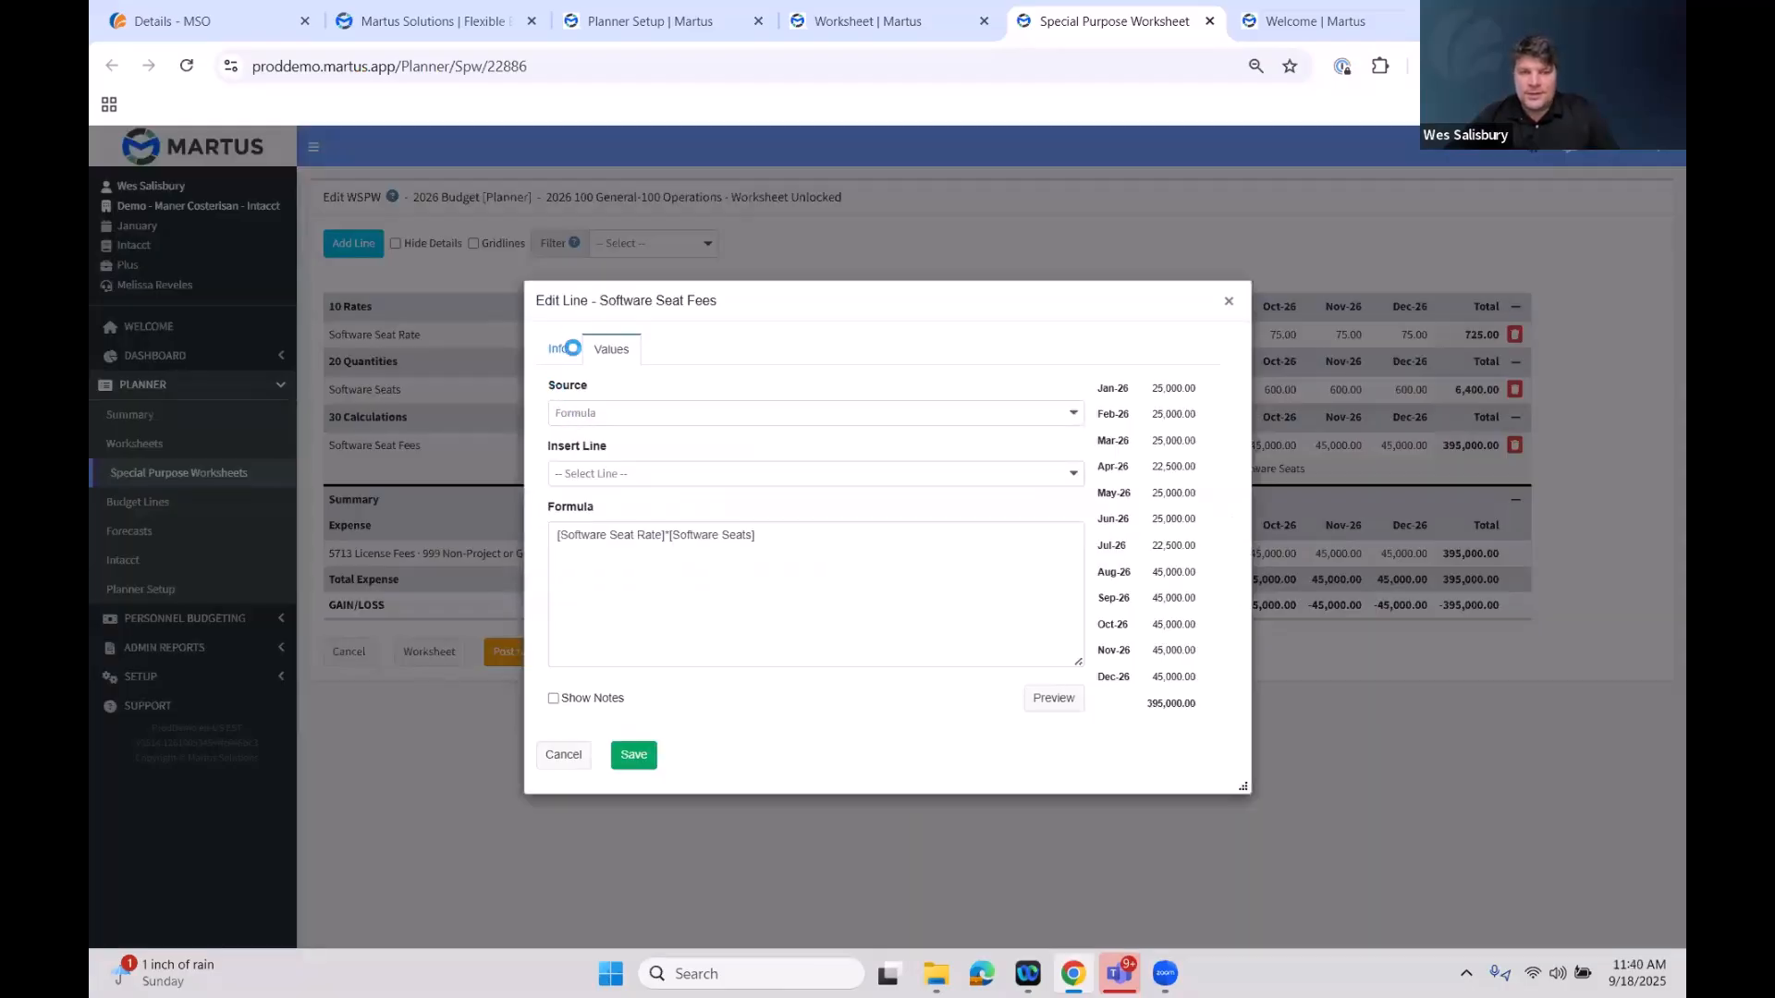
# Review the Software Seat Fees line's Info settings and its Formula source, toggling Show Notes, and close the dialog
pyautogui.click(567, 324)
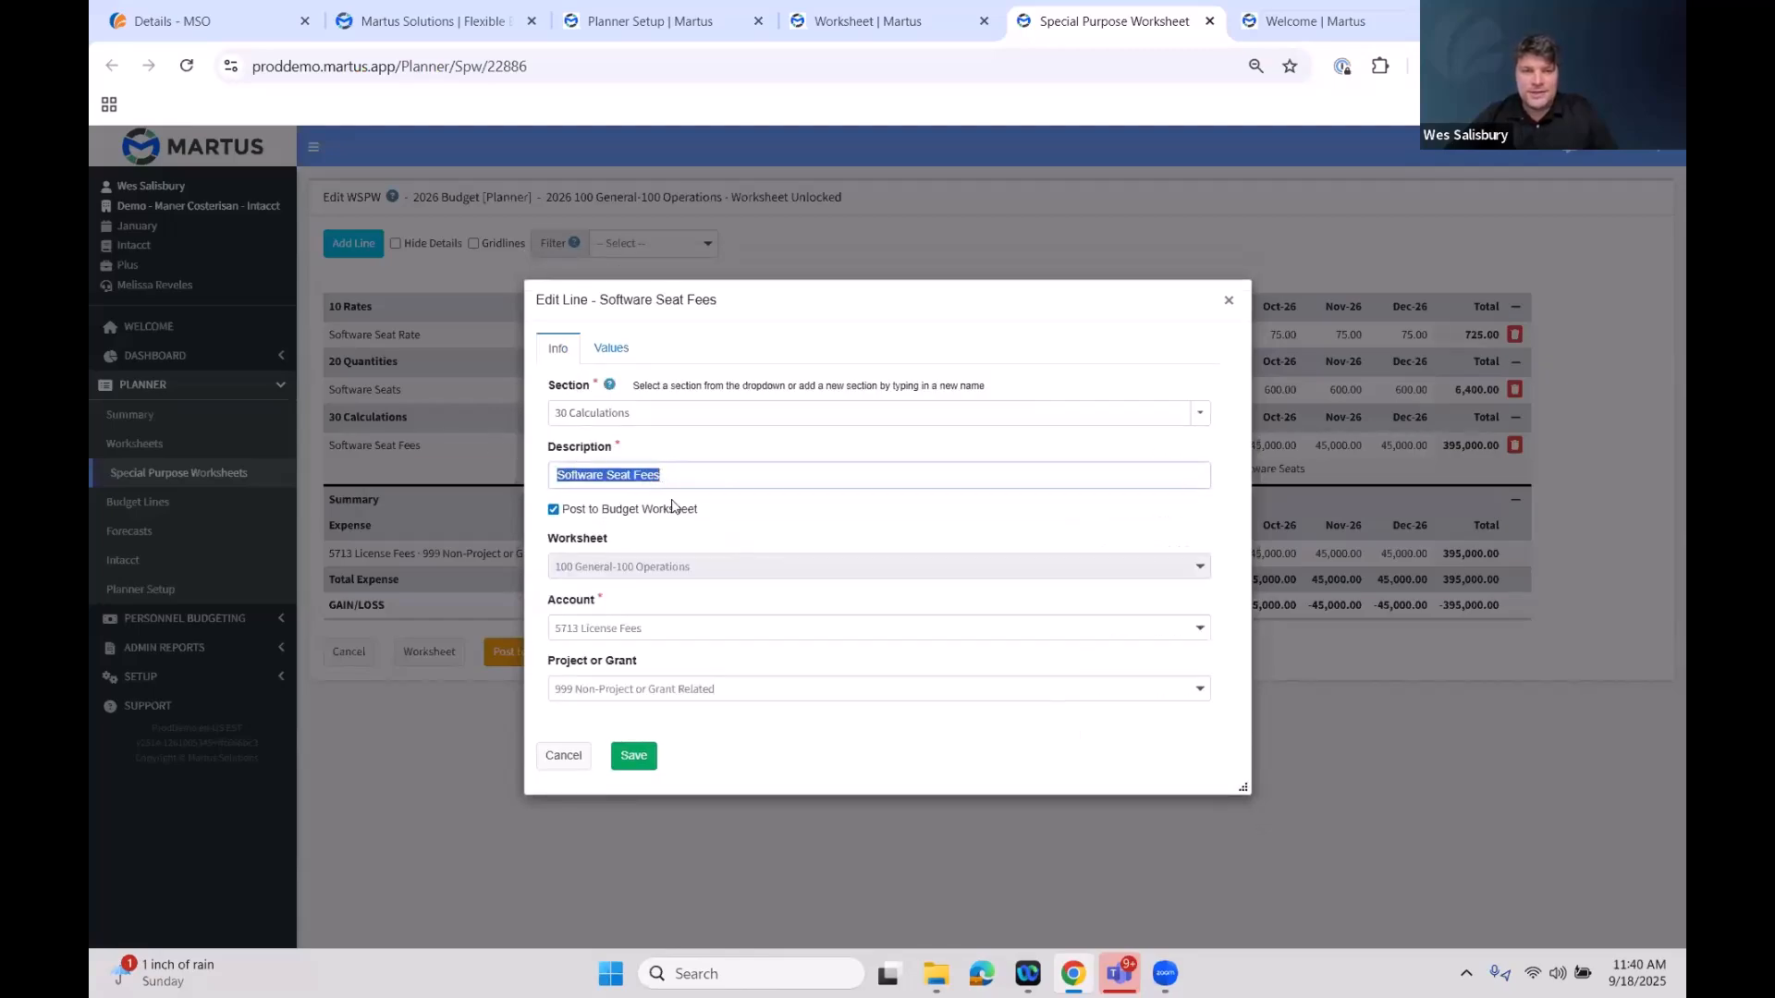
pyautogui.moveTo(718, 514); pyautogui.dragTo(555, 514)
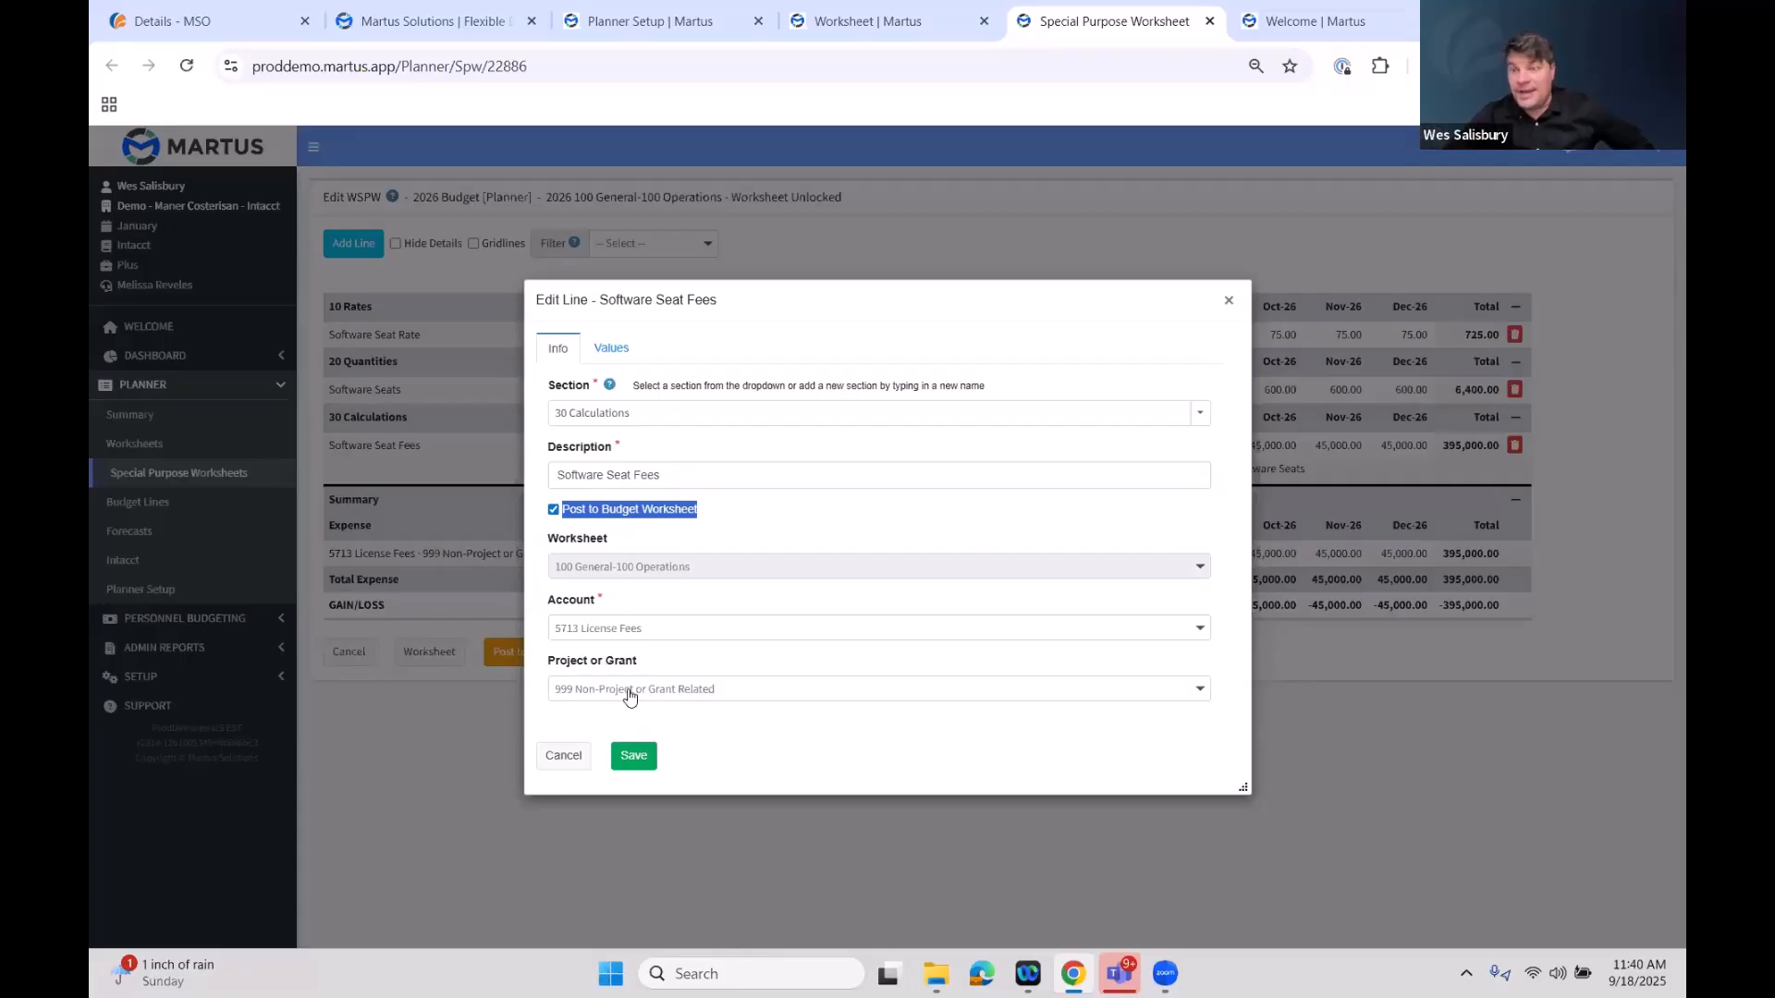
pyautogui.click(603, 350)
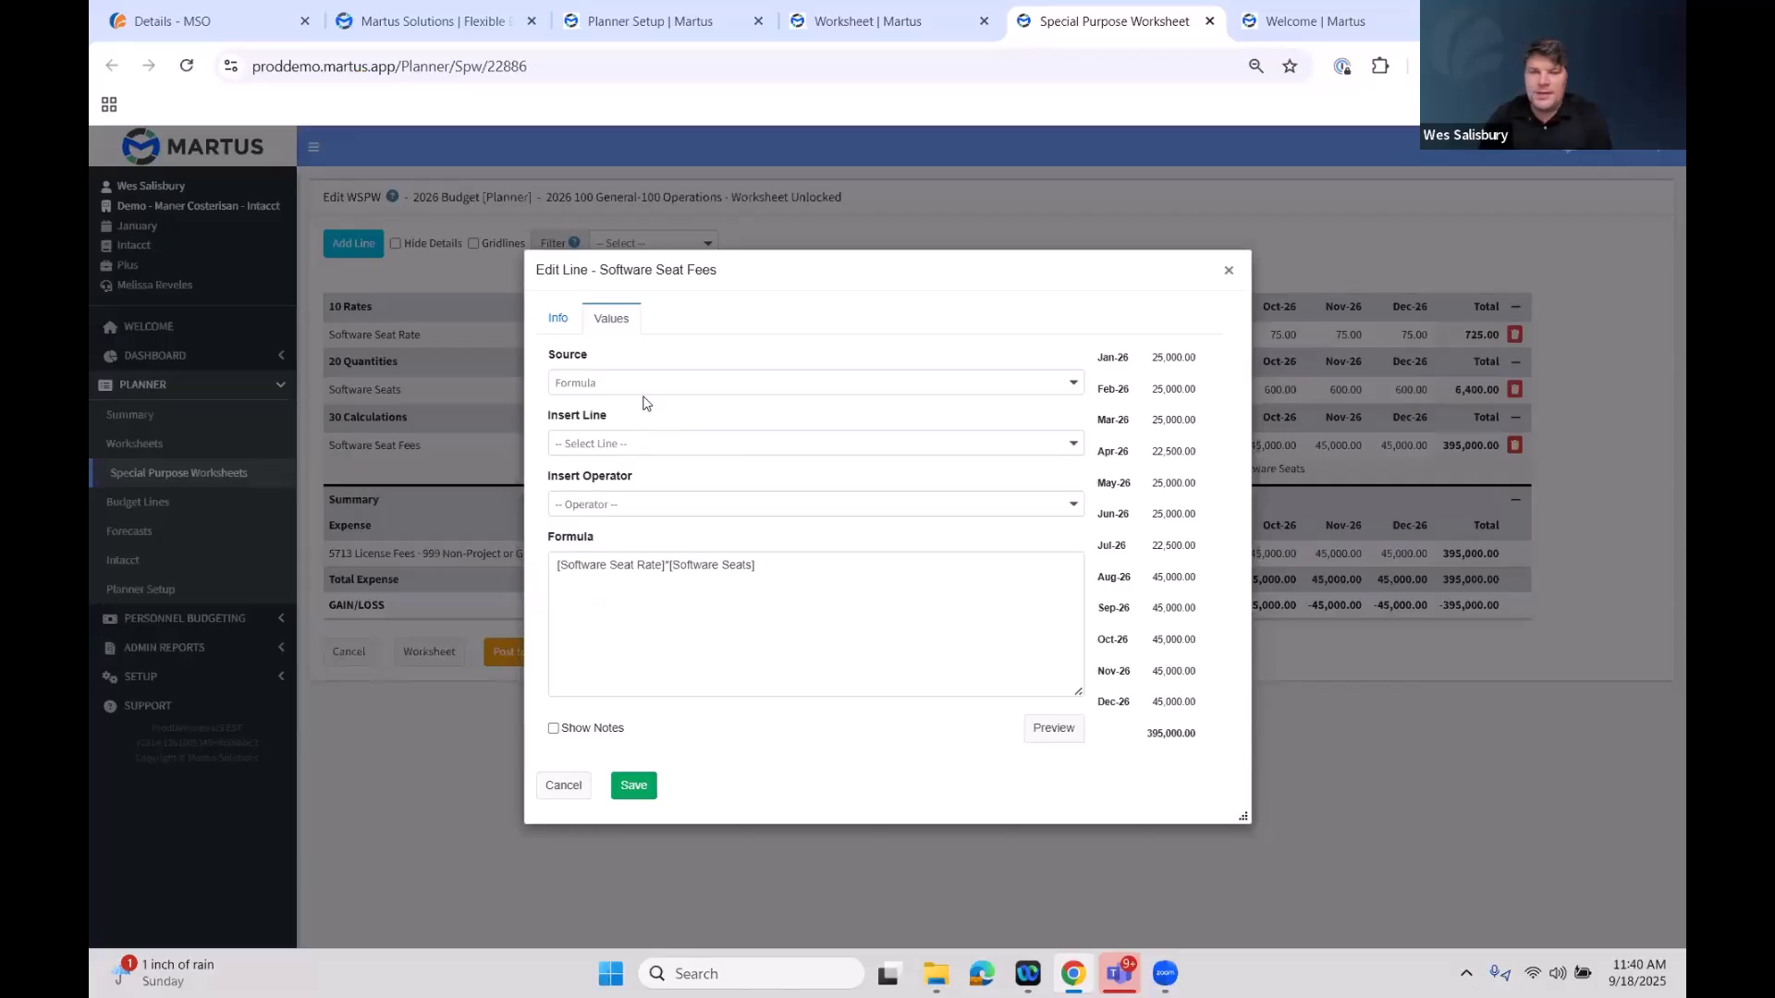
pyautogui.click(650, 383)
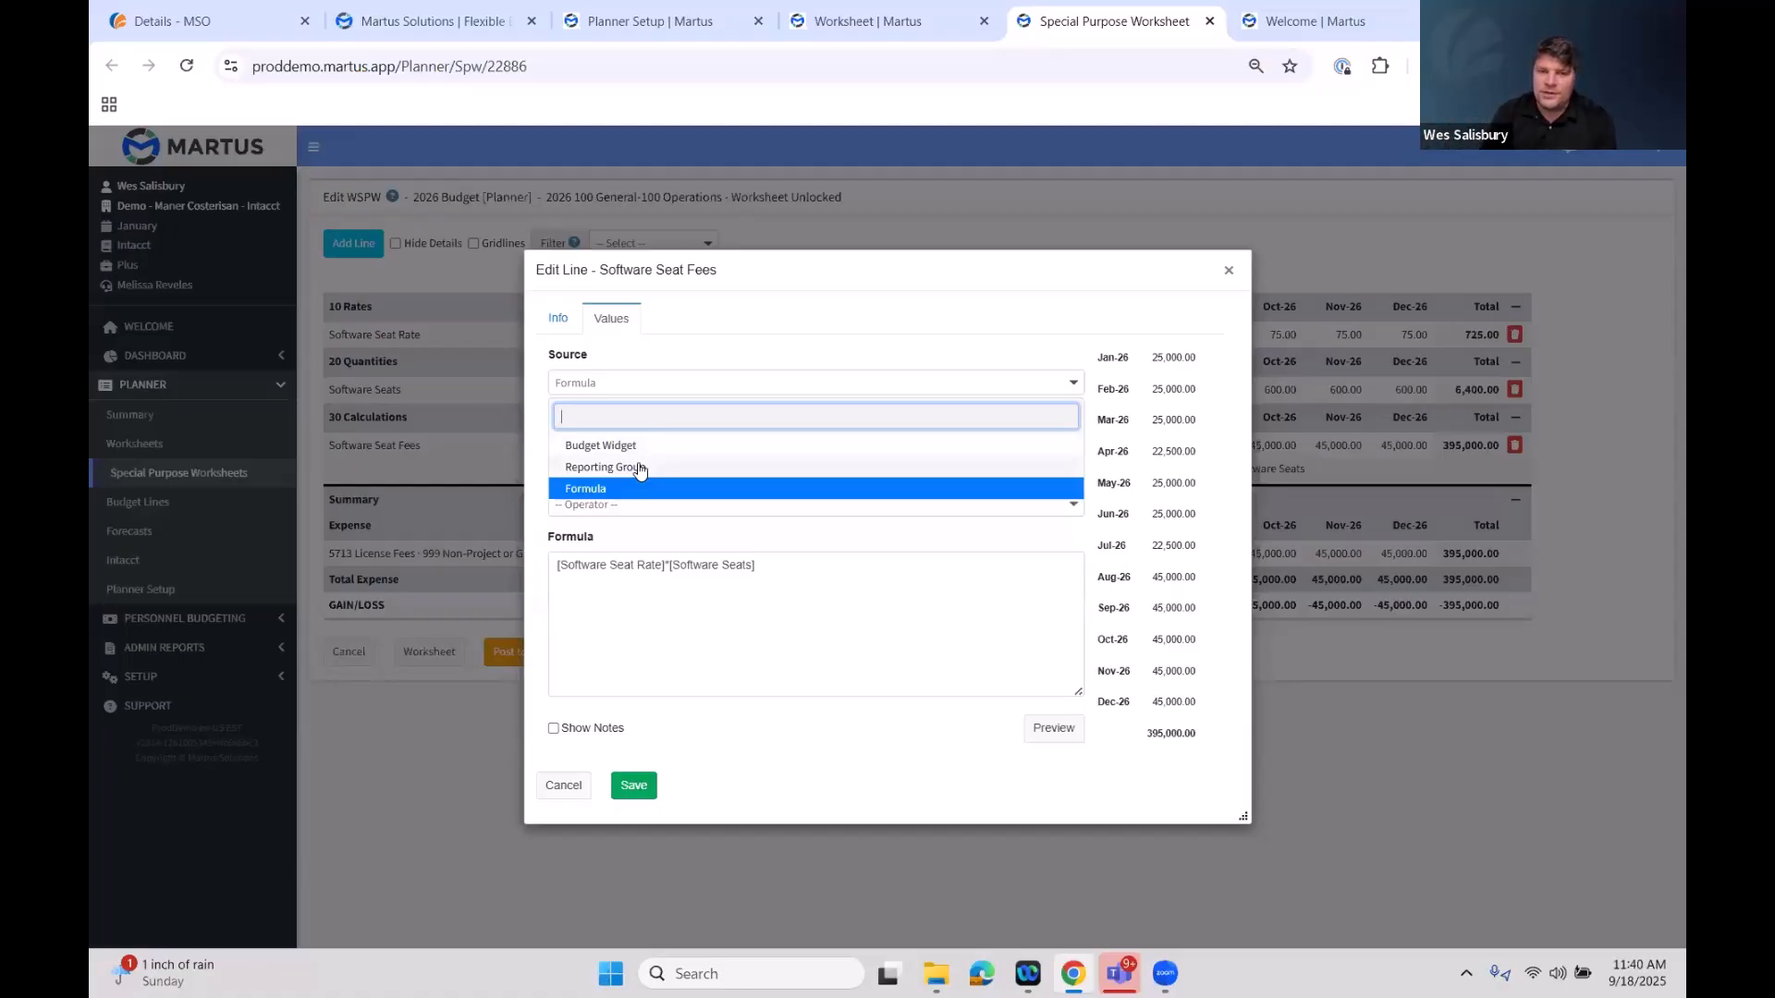
pyautogui.click(674, 488)
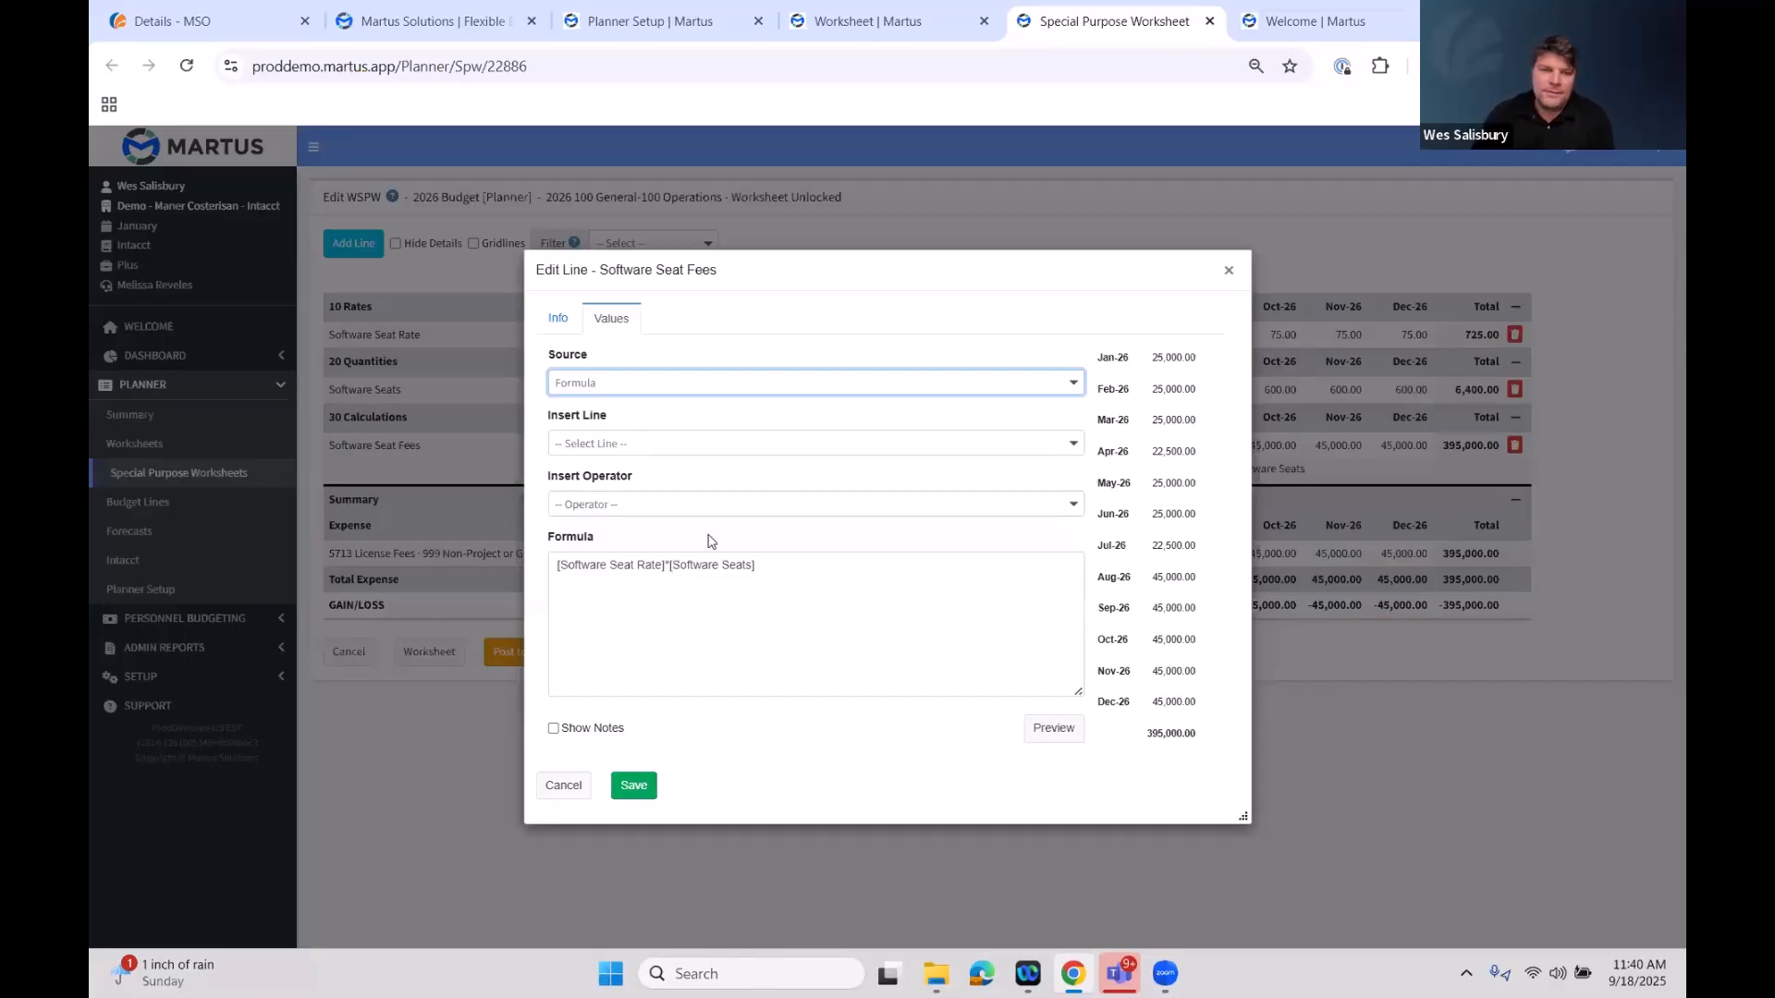
pyautogui.moveTo(553, 564); pyautogui.dragTo(664, 566)
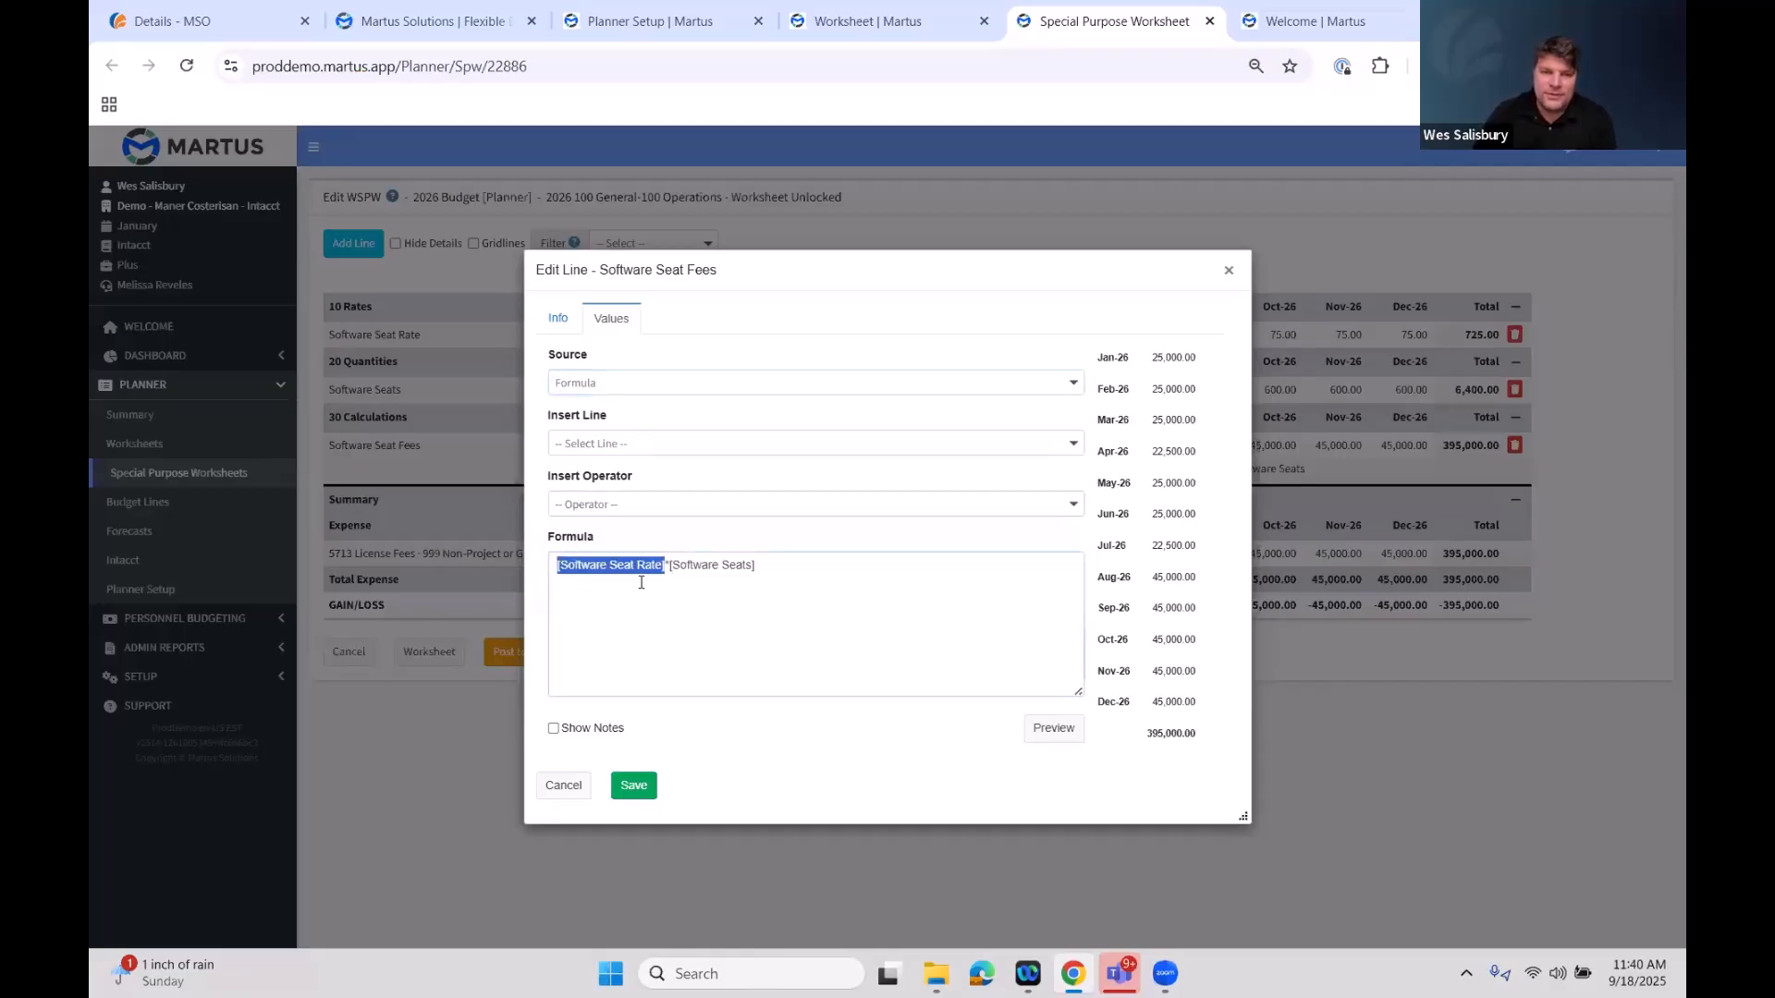
pyautogui.click(667, 567)
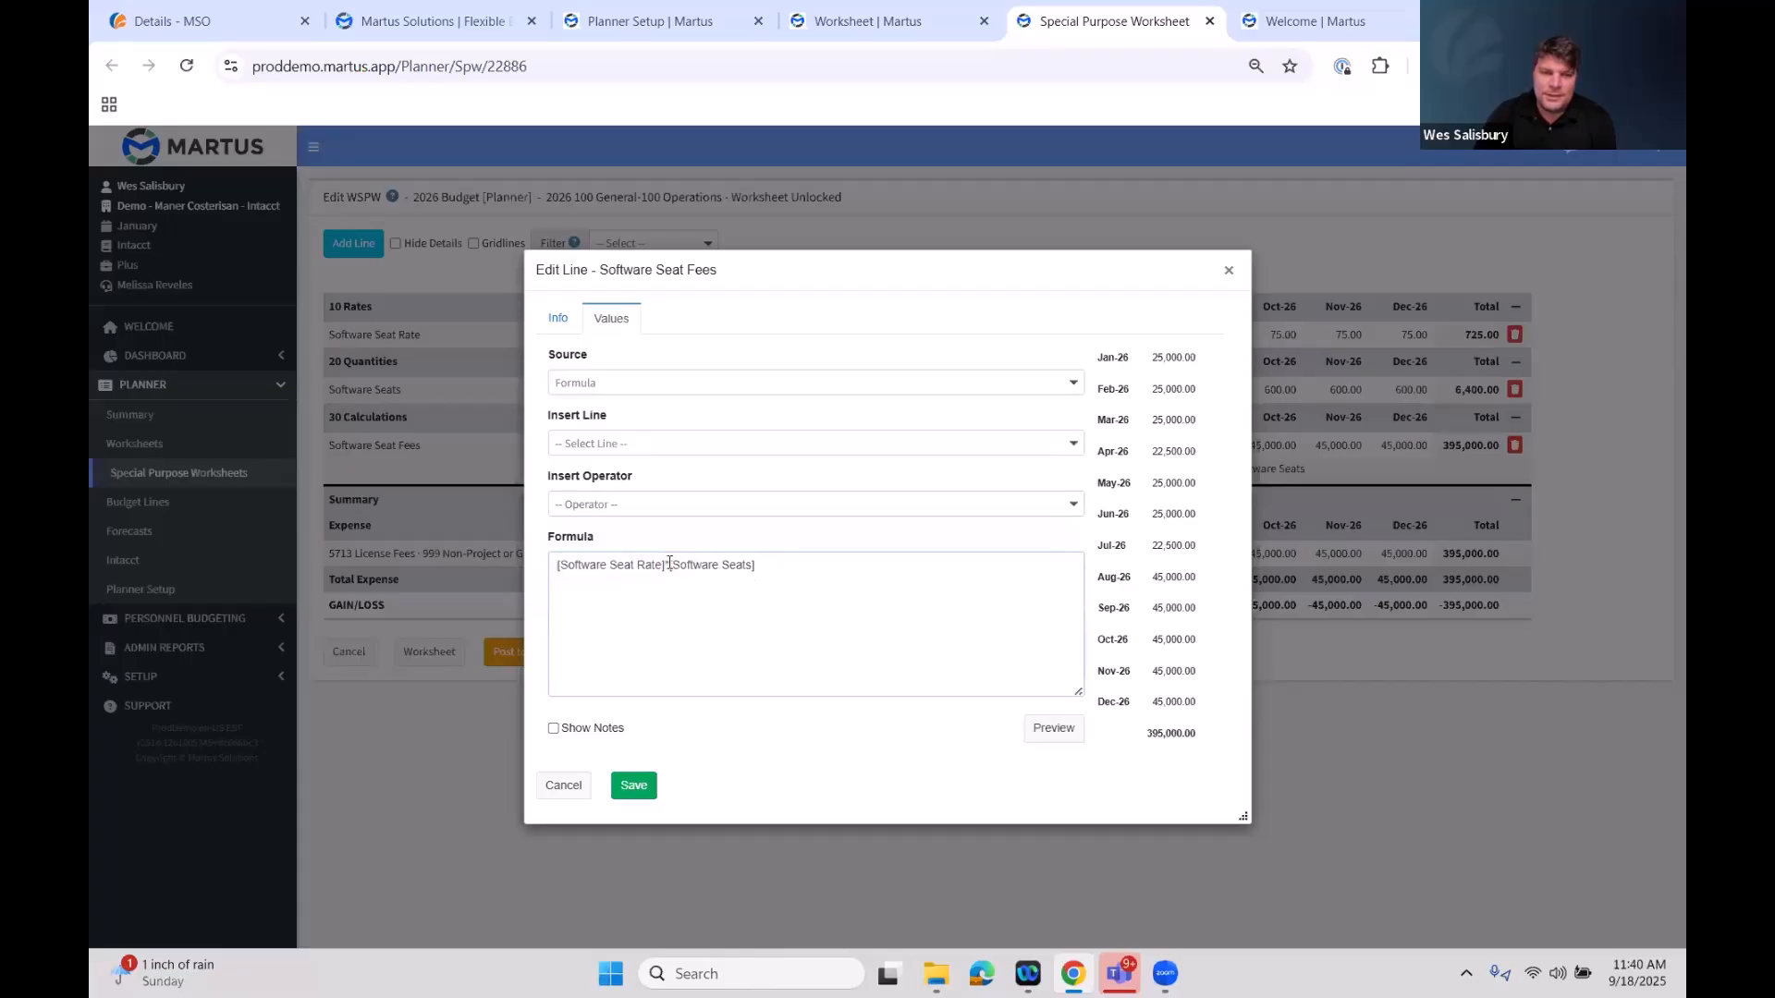
pyautogui.moveTo(785, 561); pyautogui.dragTo(667, 575)
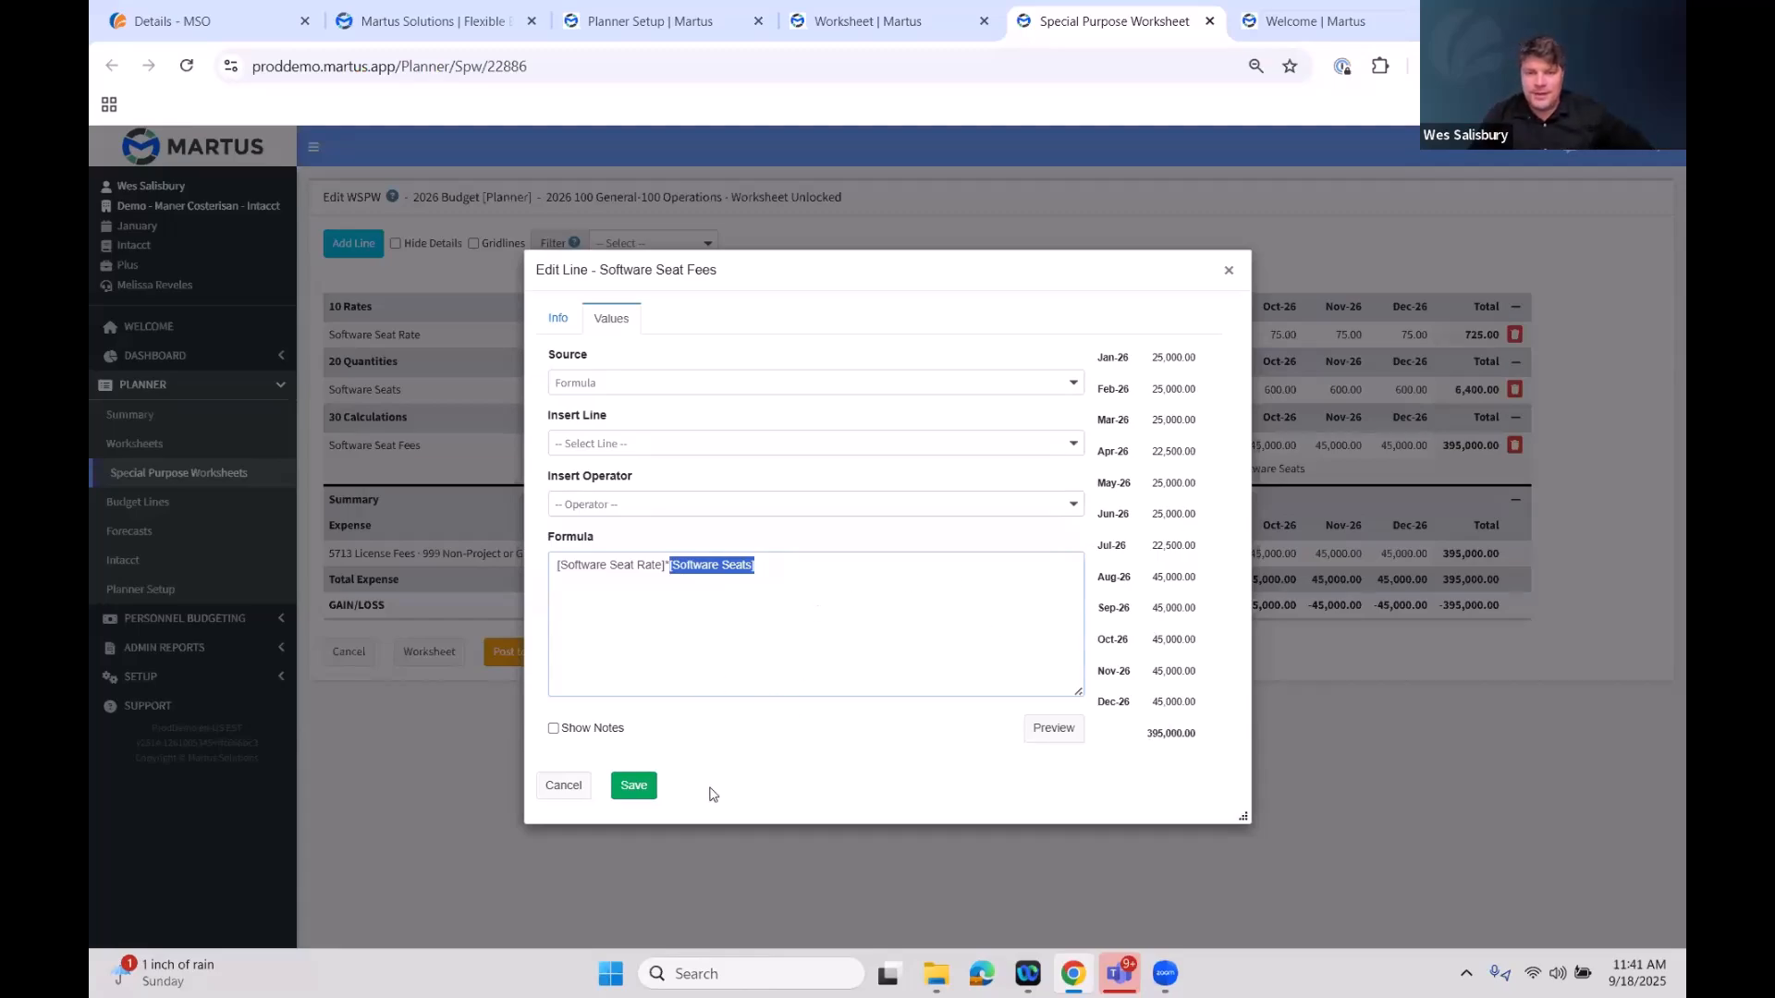
pyautogui.click(554, 730)
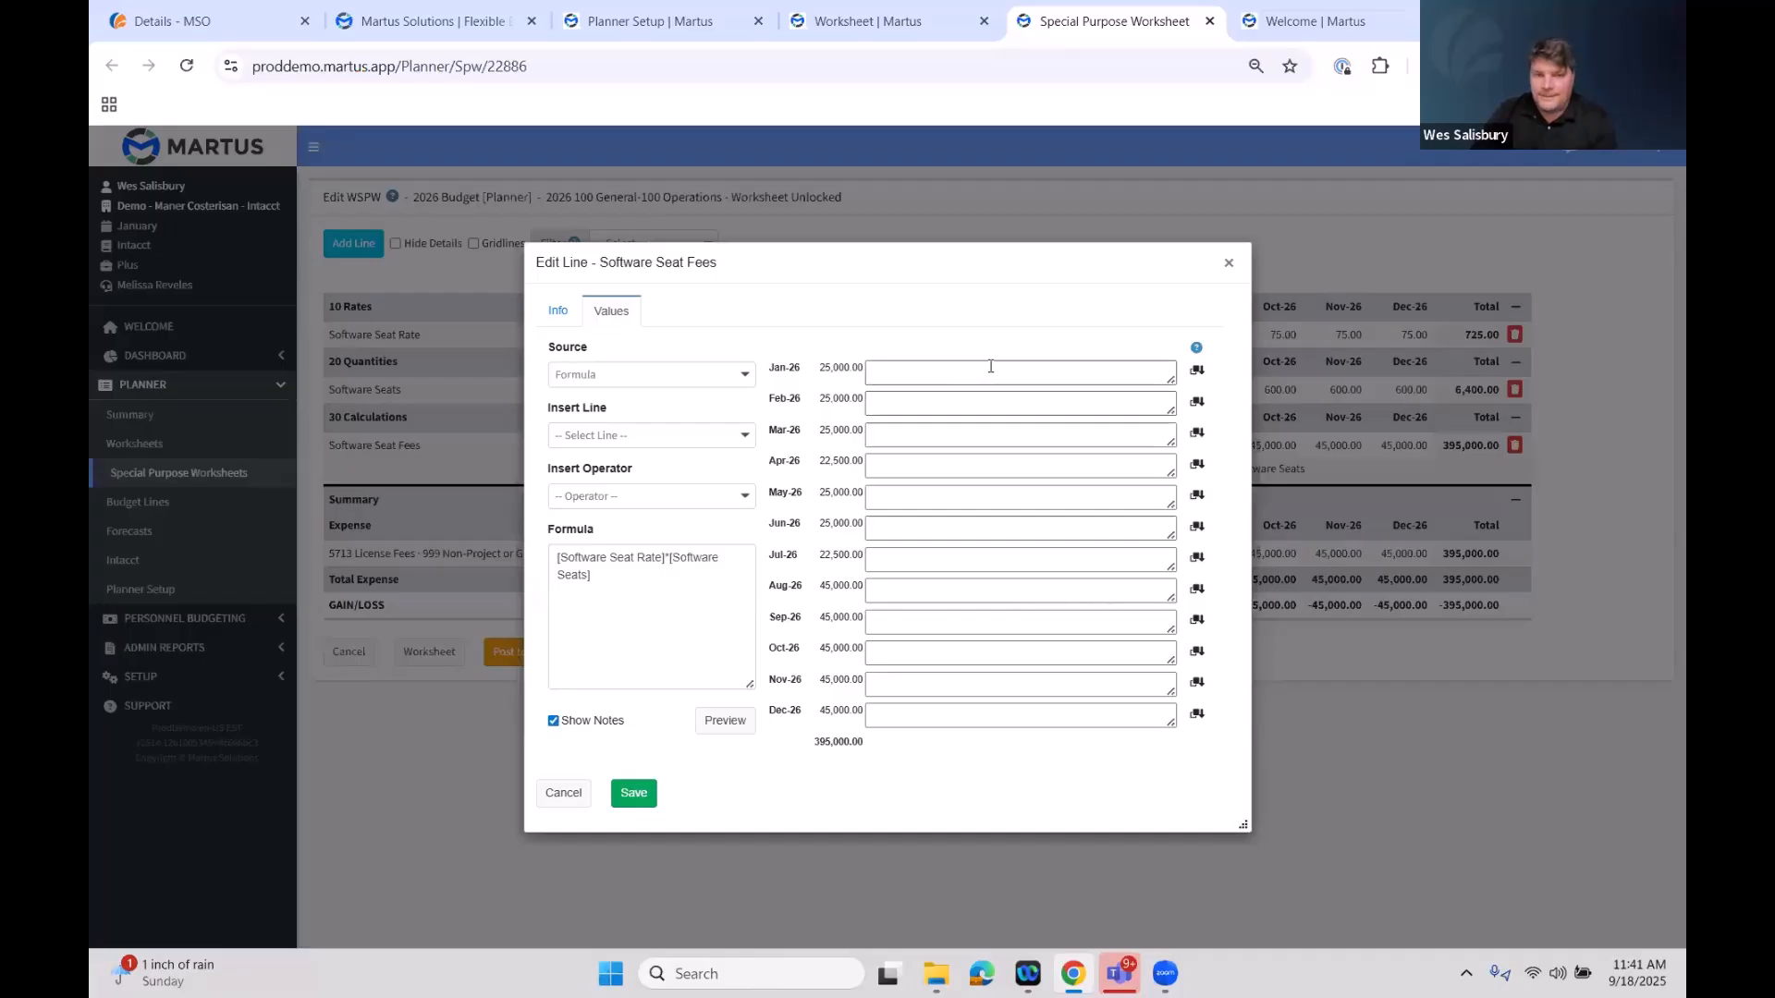
pyautogui.click(914, 366)
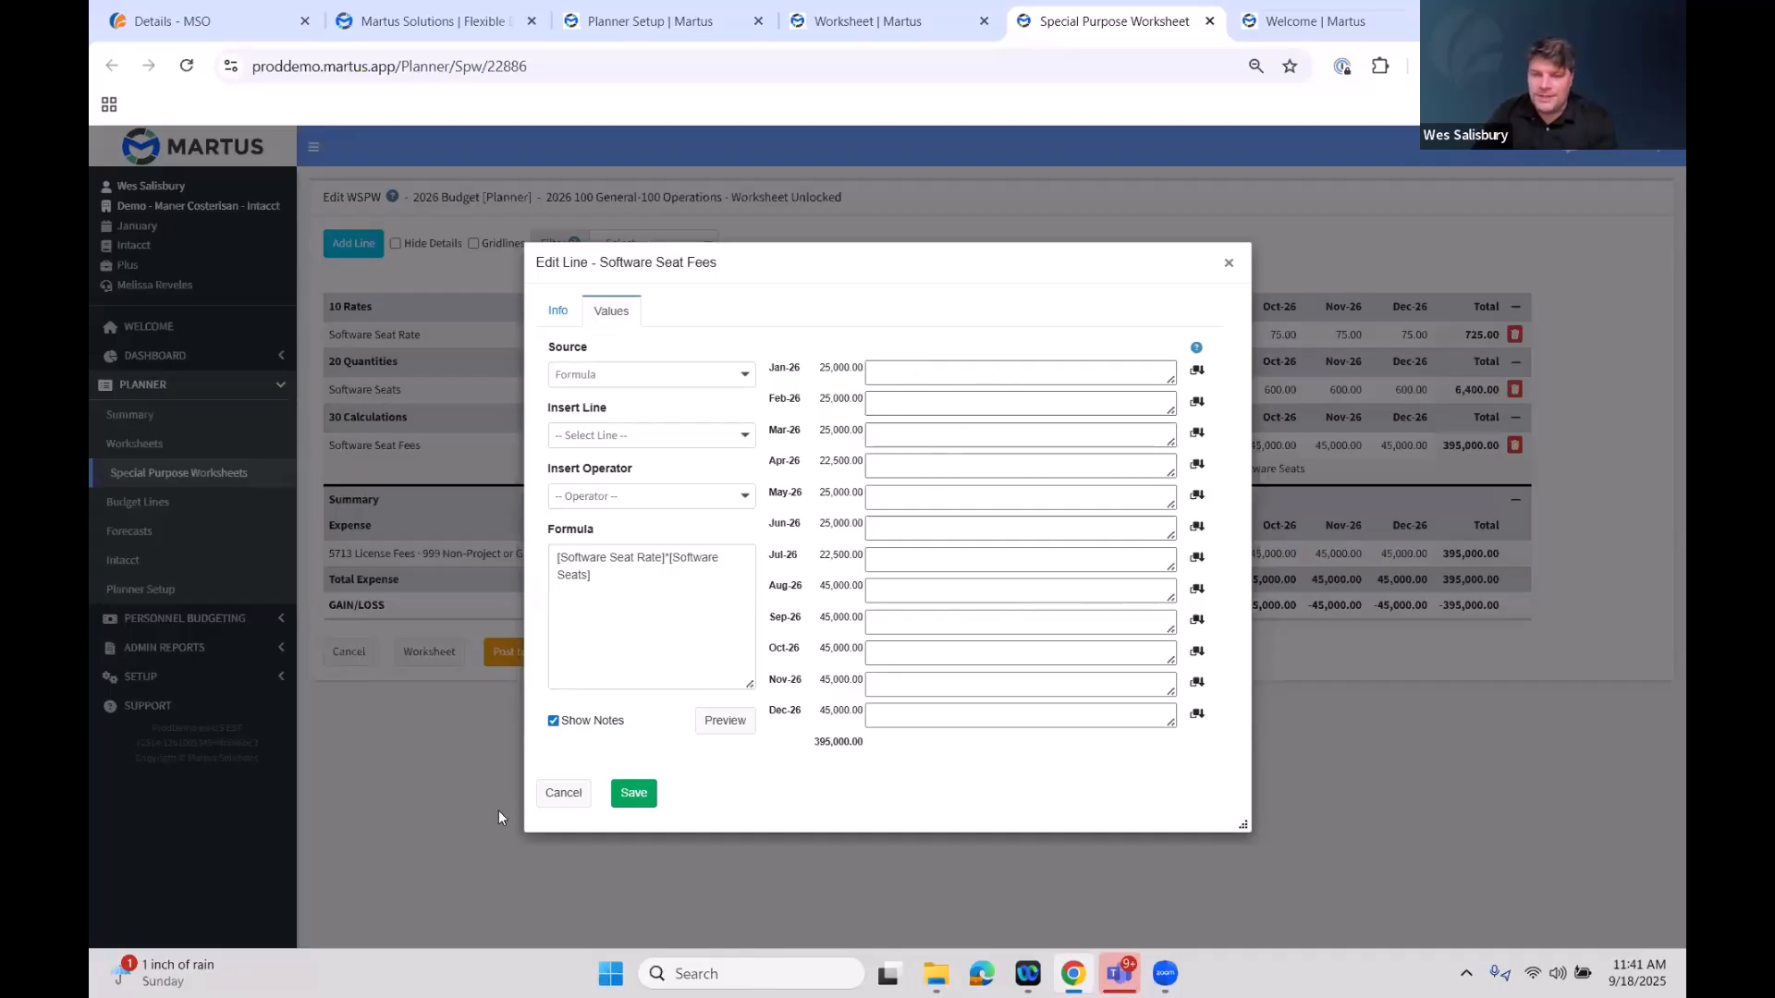
pyautogui.click(554, 722)
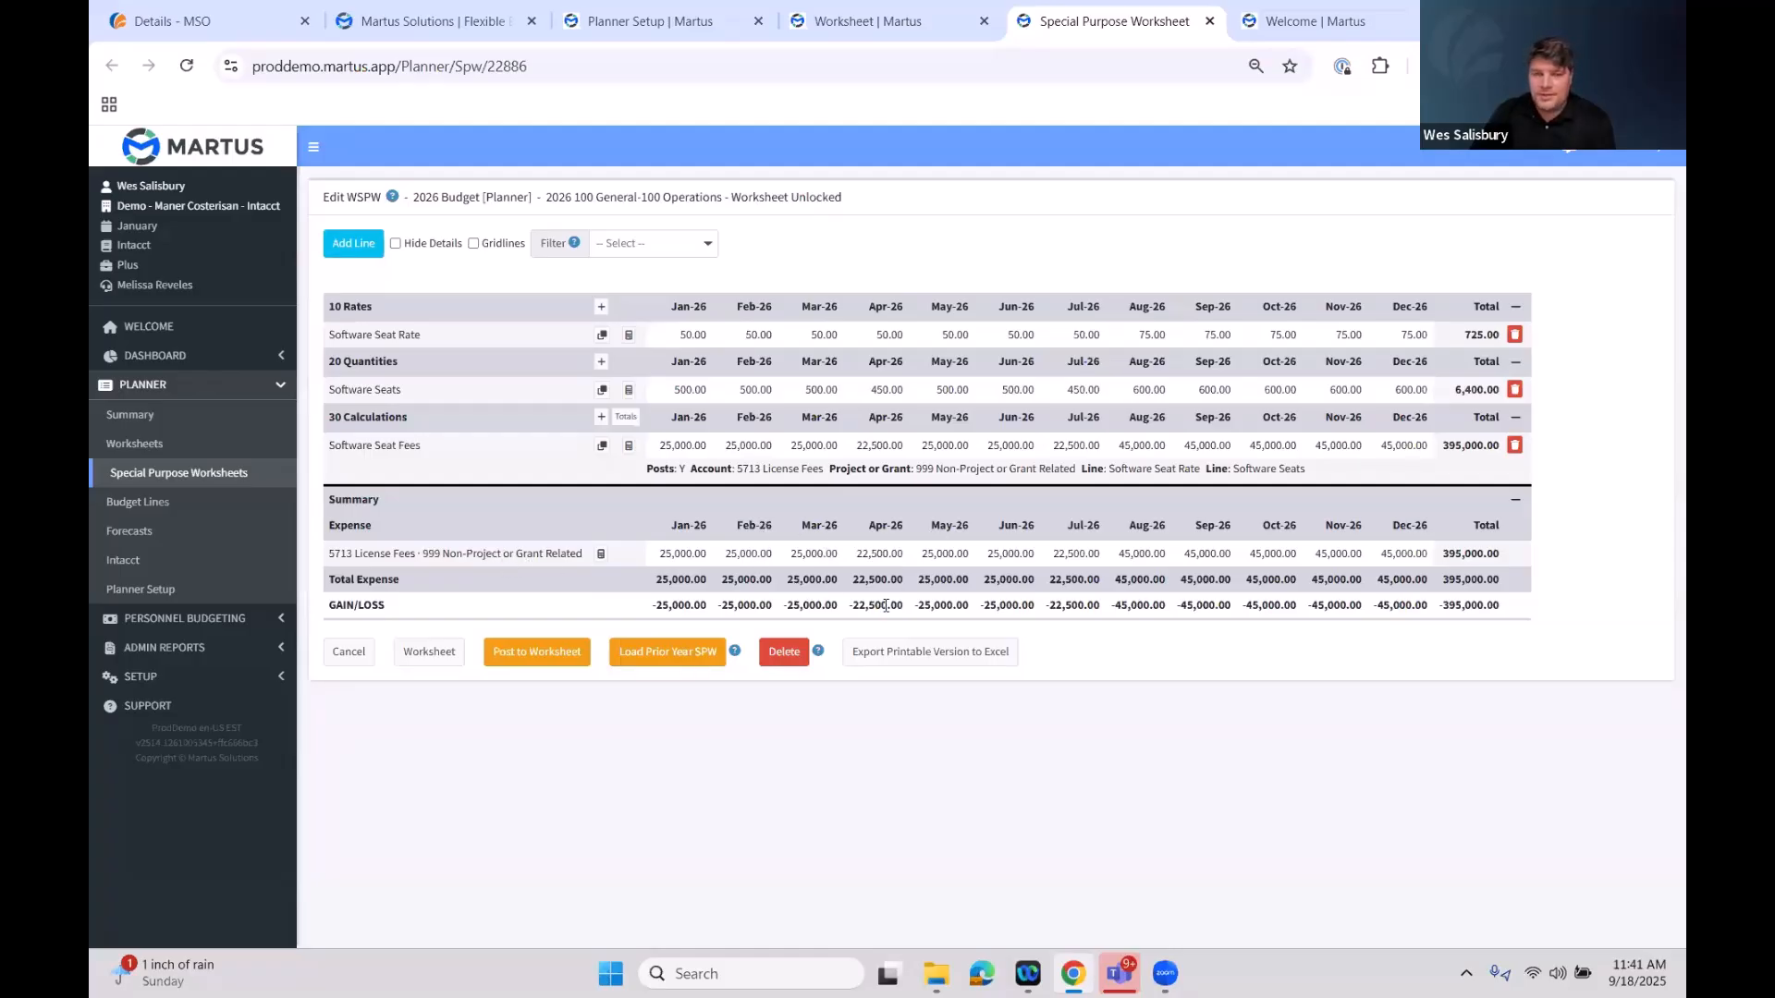
# Post the special purpose worksheet to the budget and open the linked 2026 budget worksheet
pyautogui.click(556, 653)
pyautogui.click(969, 206)
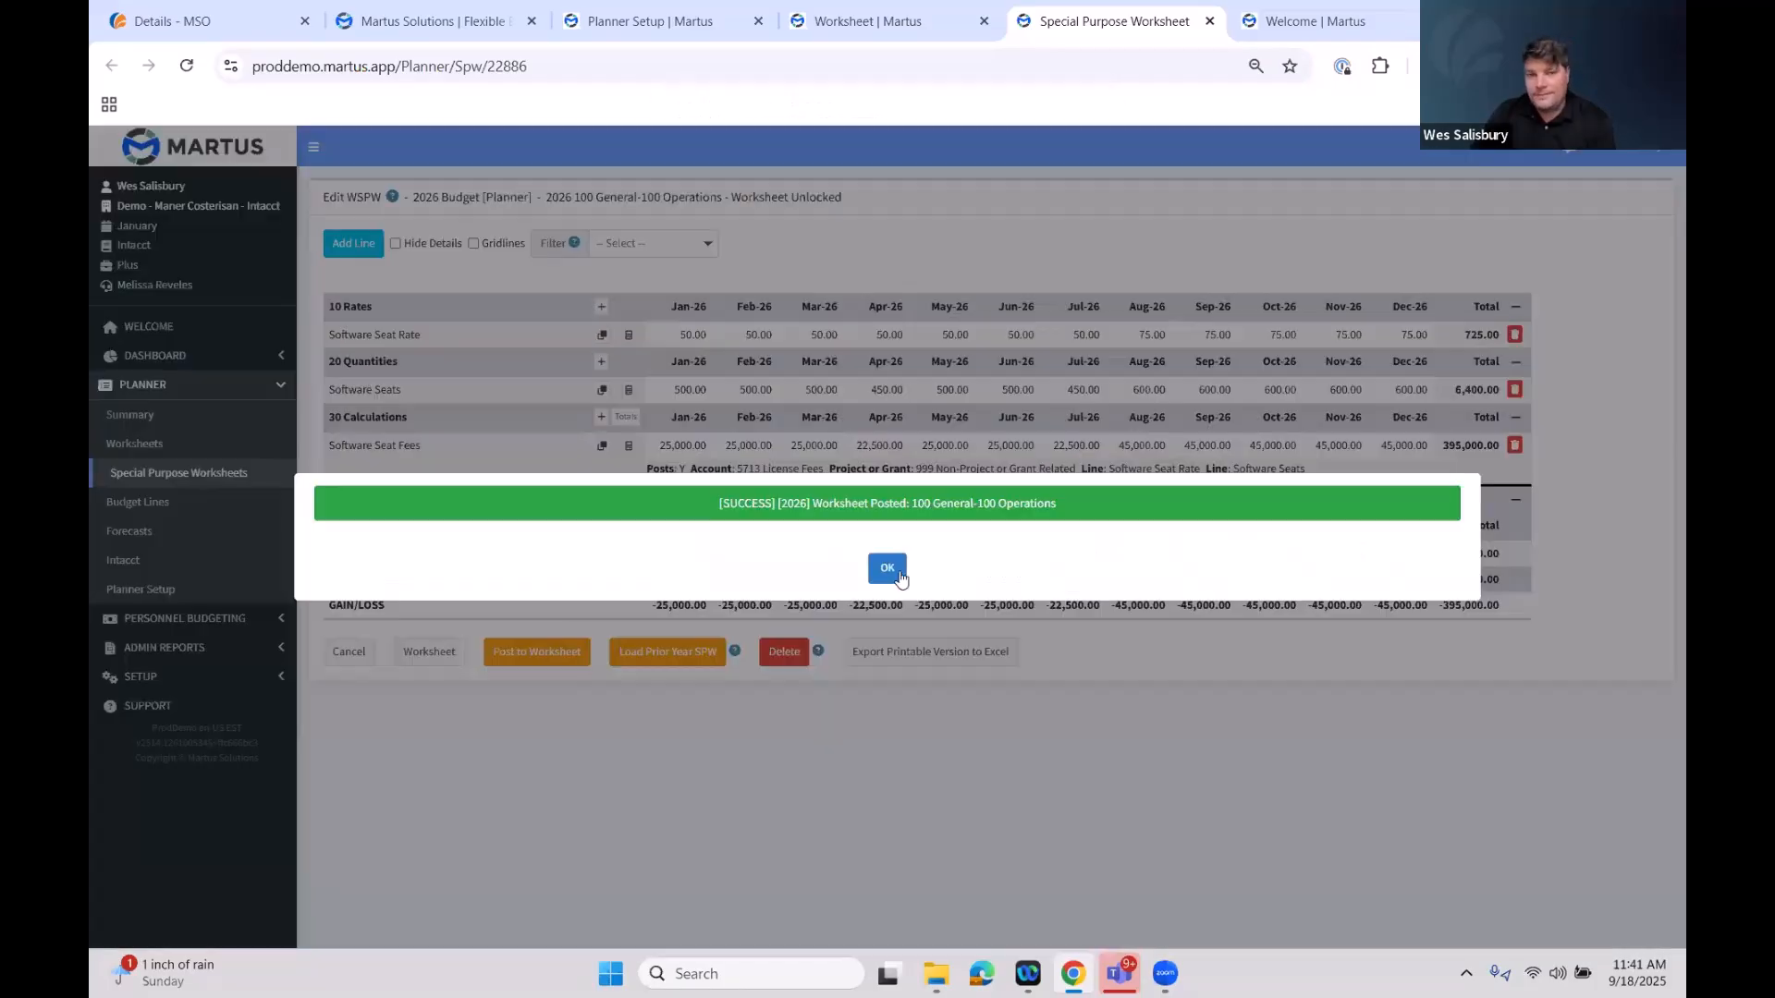
pyautogui.click(894, 570)
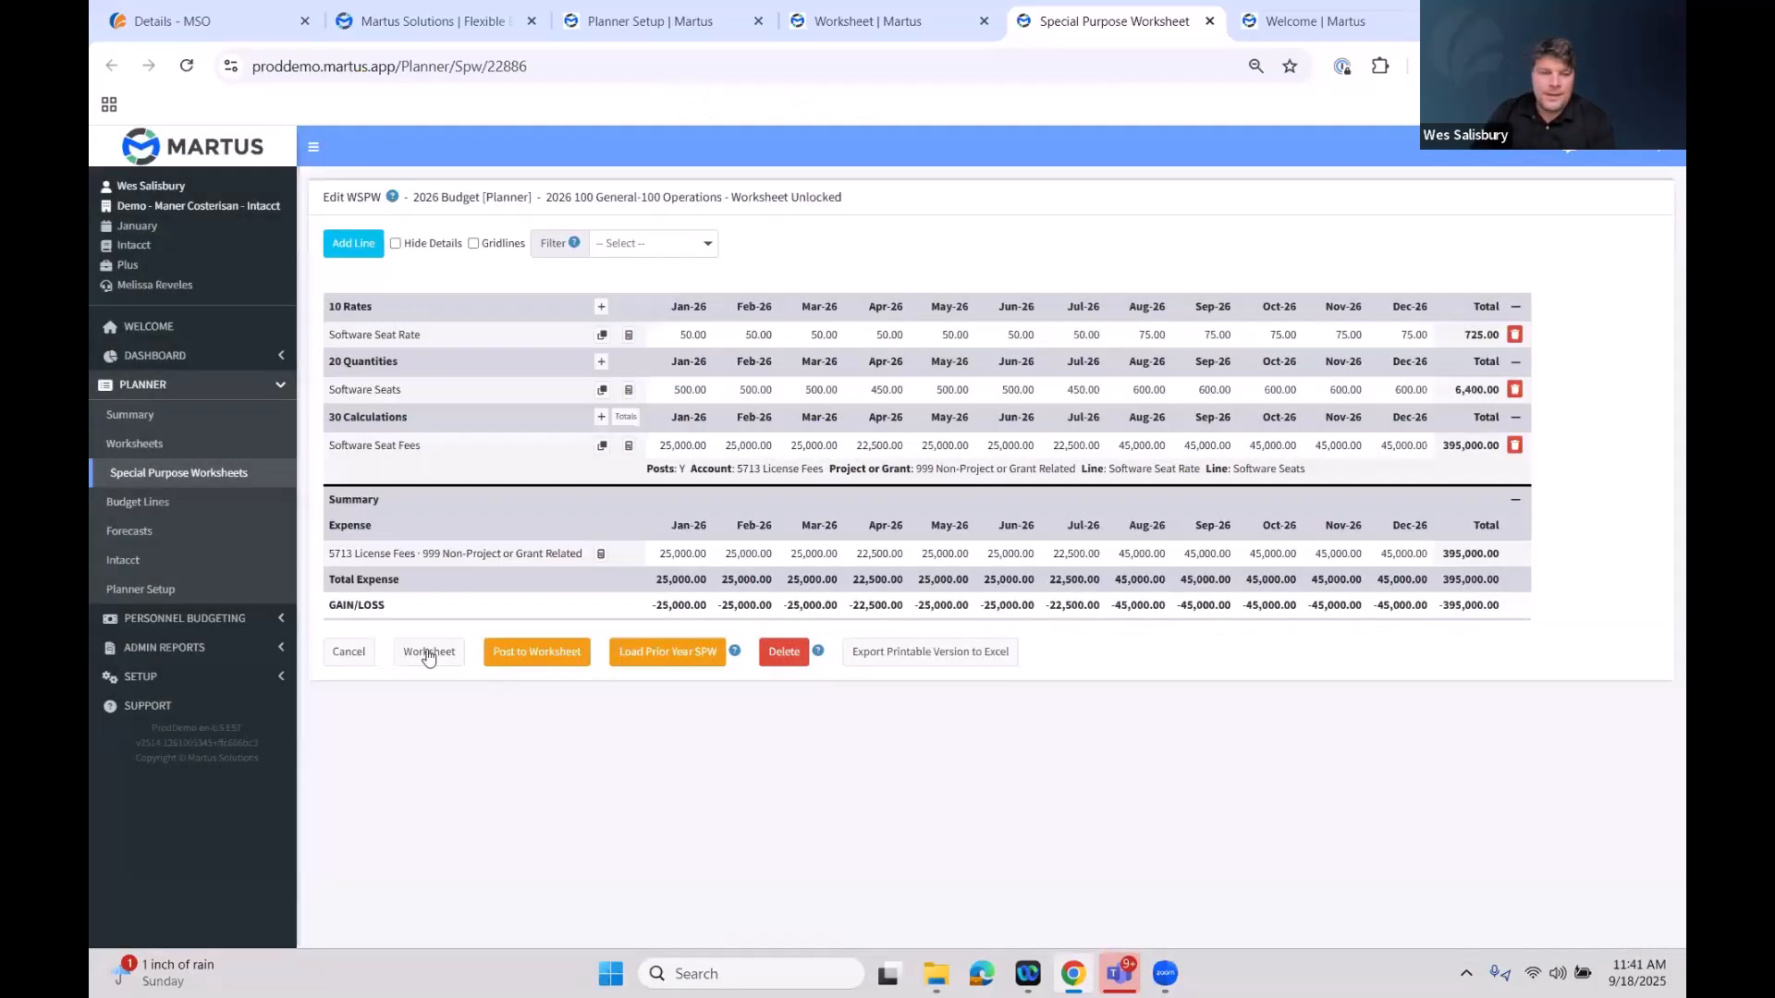
pyautogui.click(443, 653)
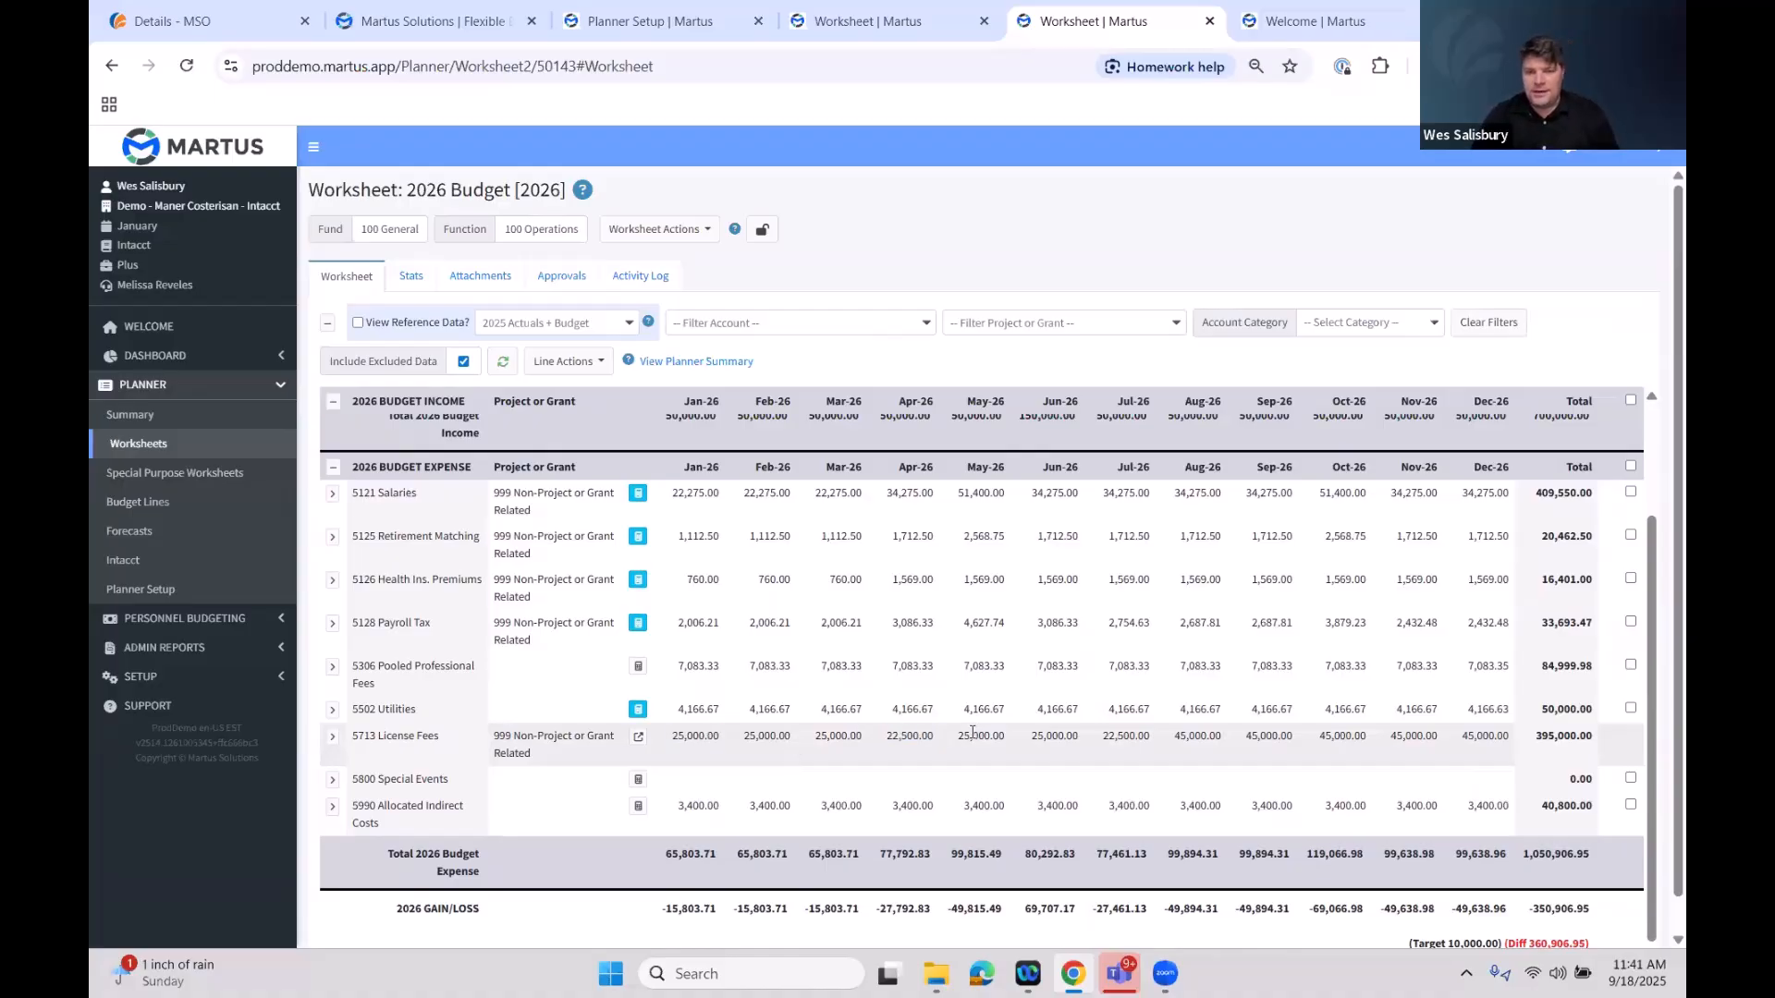
# Inspect the expense lines and open the 5713 License Fees line's linked special purpose worksheet
pyautogui.click(943, 712)
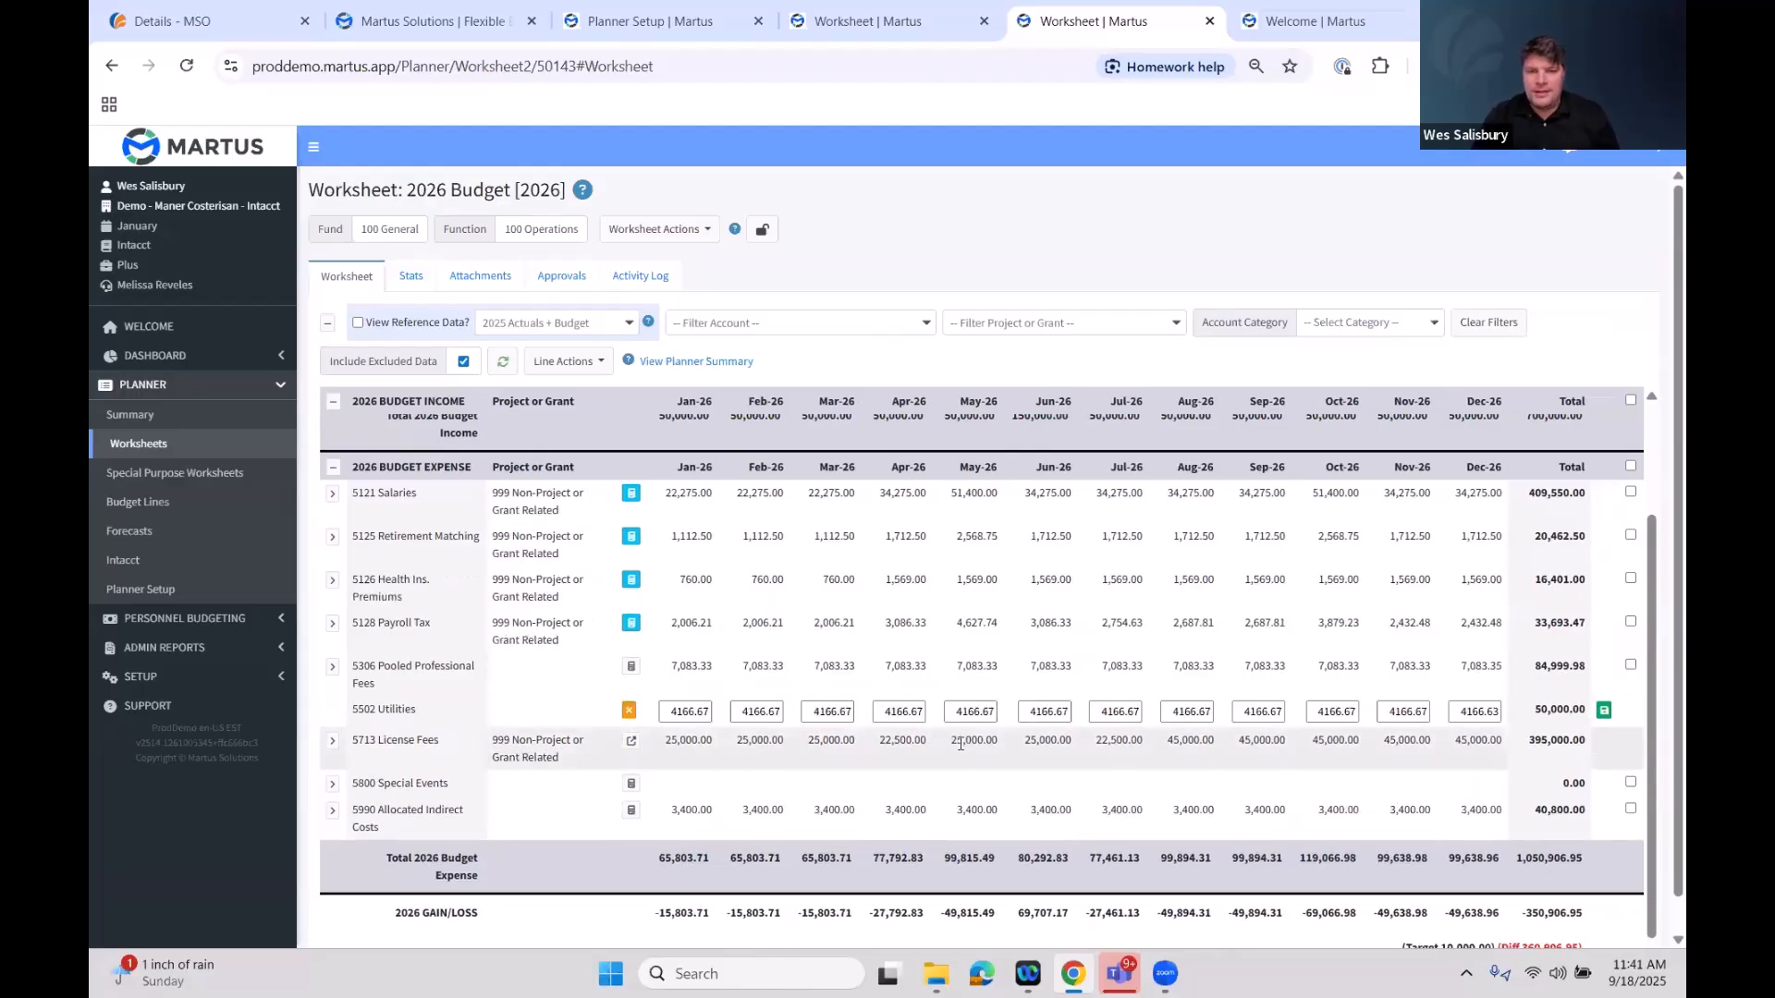
pyautogui.click(923, 673)
pyautogui.click(976, 734)
pyautogui.moveTo(964, 721)
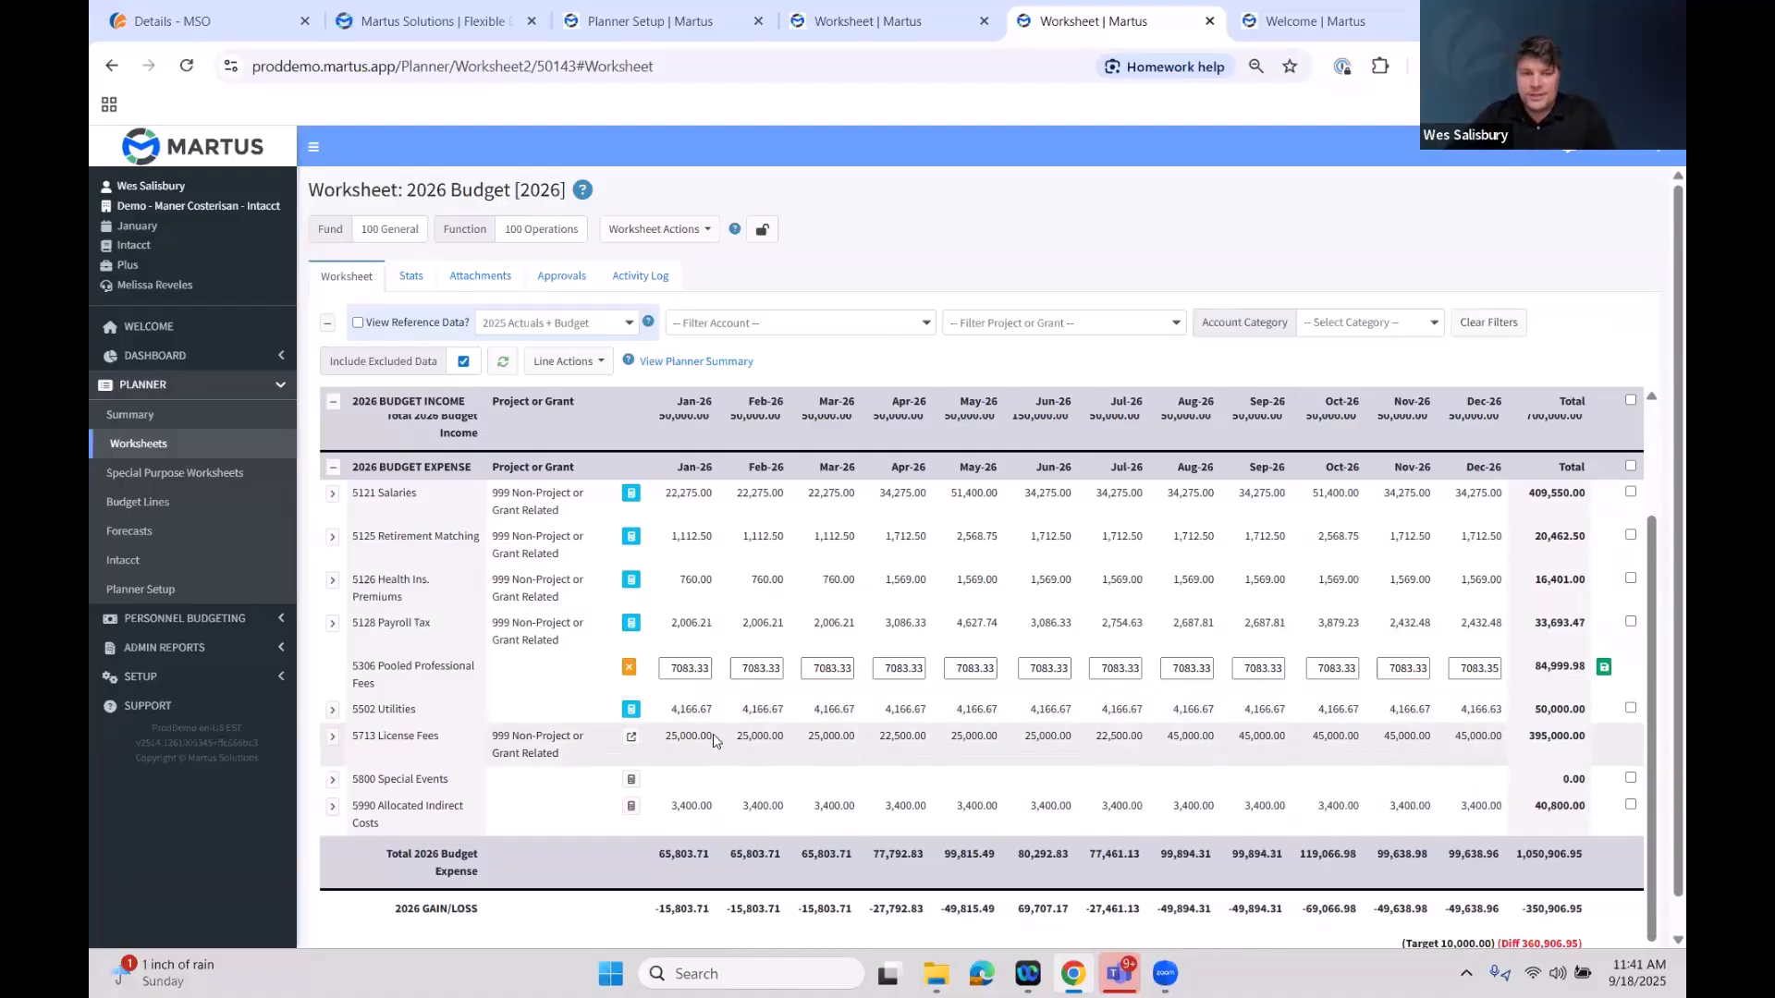
pyautogui.moveTo(713, 740); pyautogui.dragTo(665, 740)
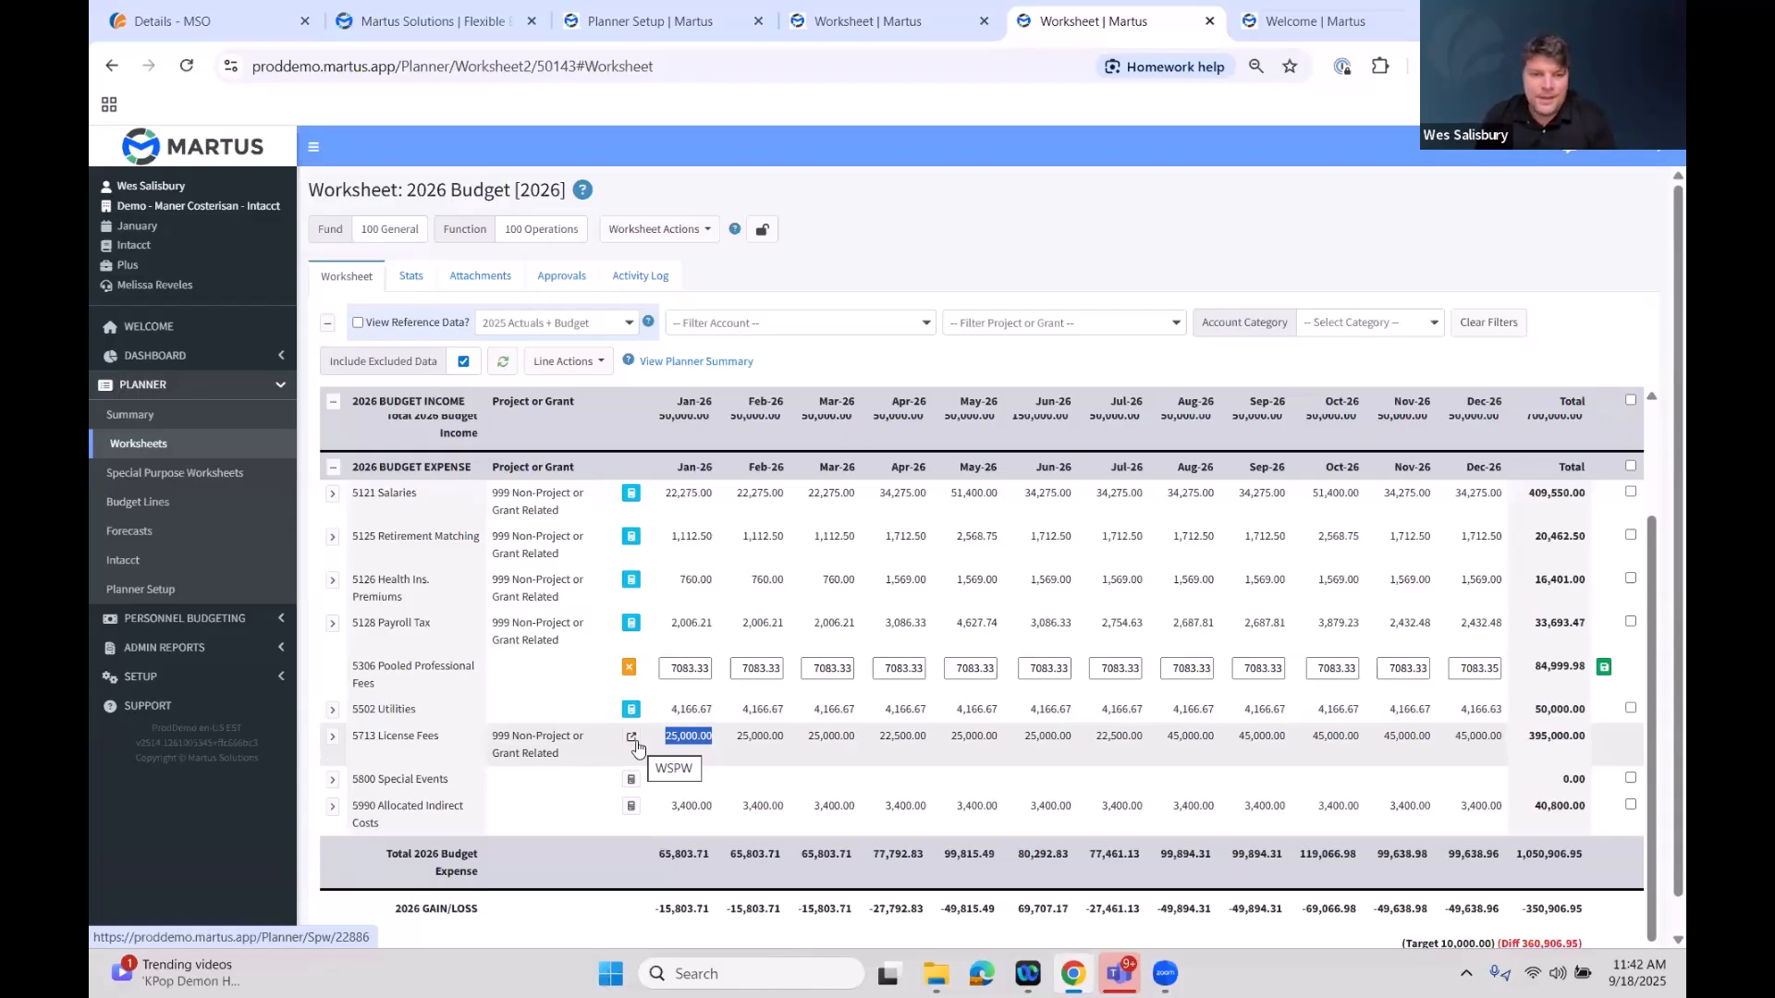
pyautogui.click(636, 744)
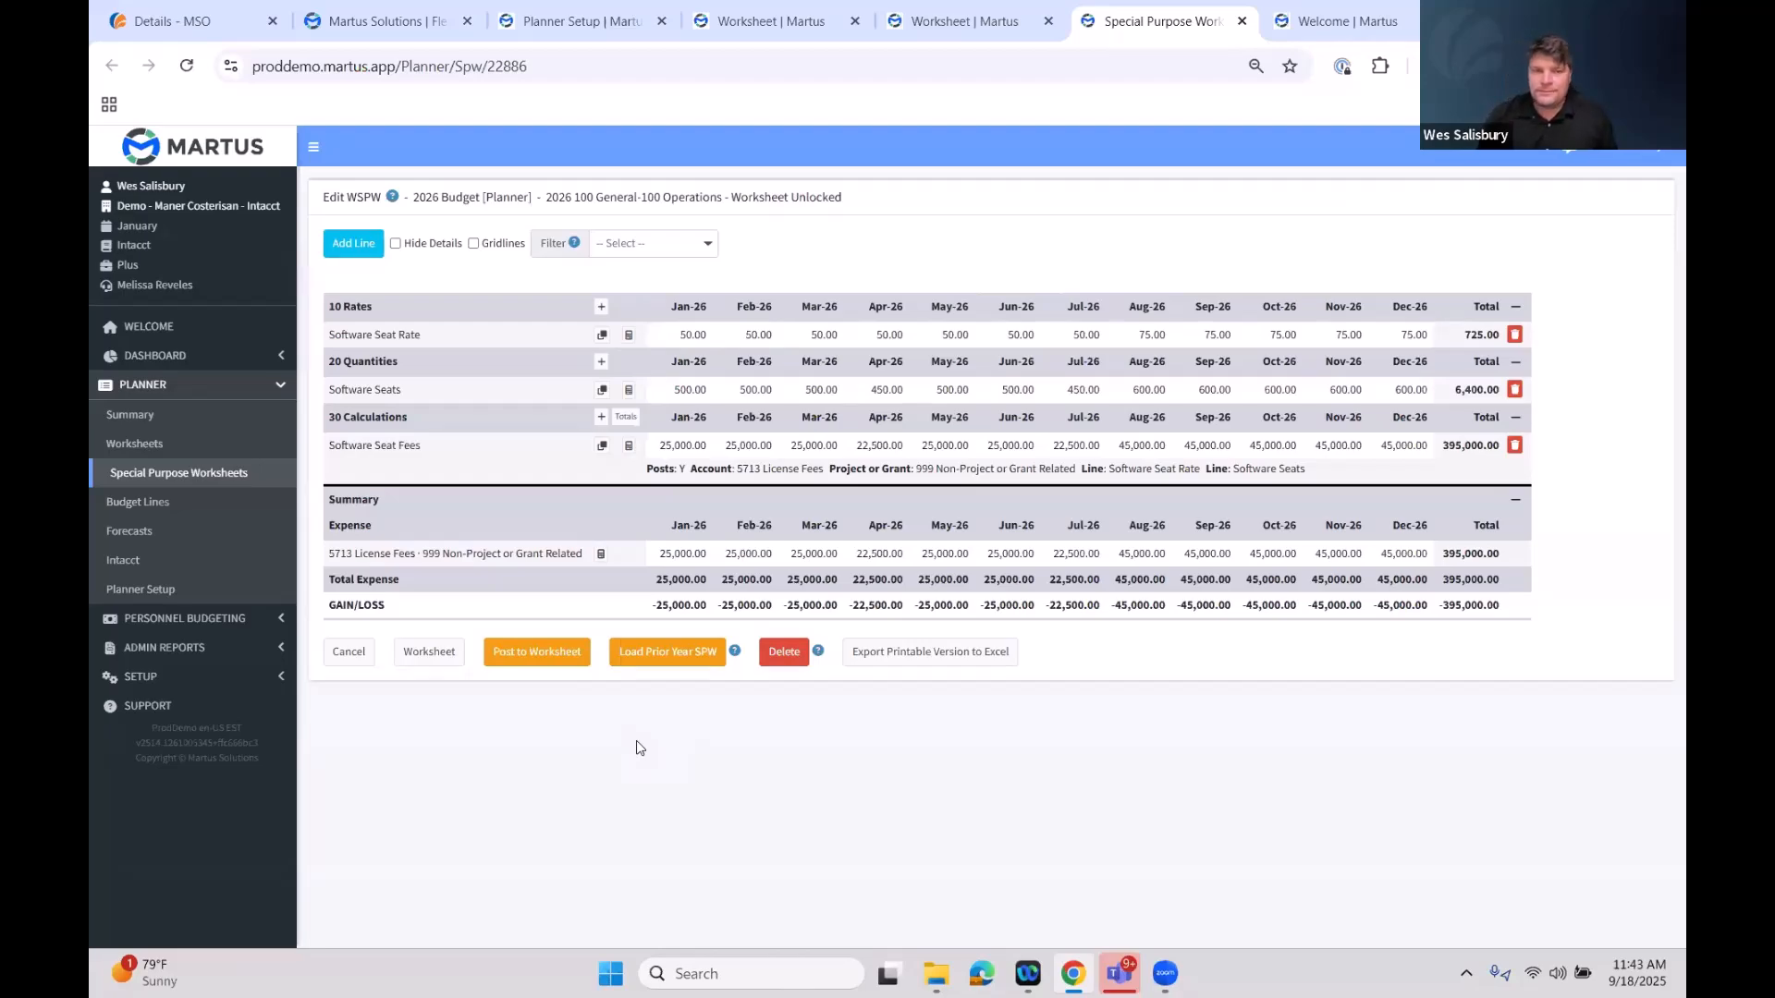
# Create a new reporting group named All Revenue in Setup
pyautogui.click(357, 662)
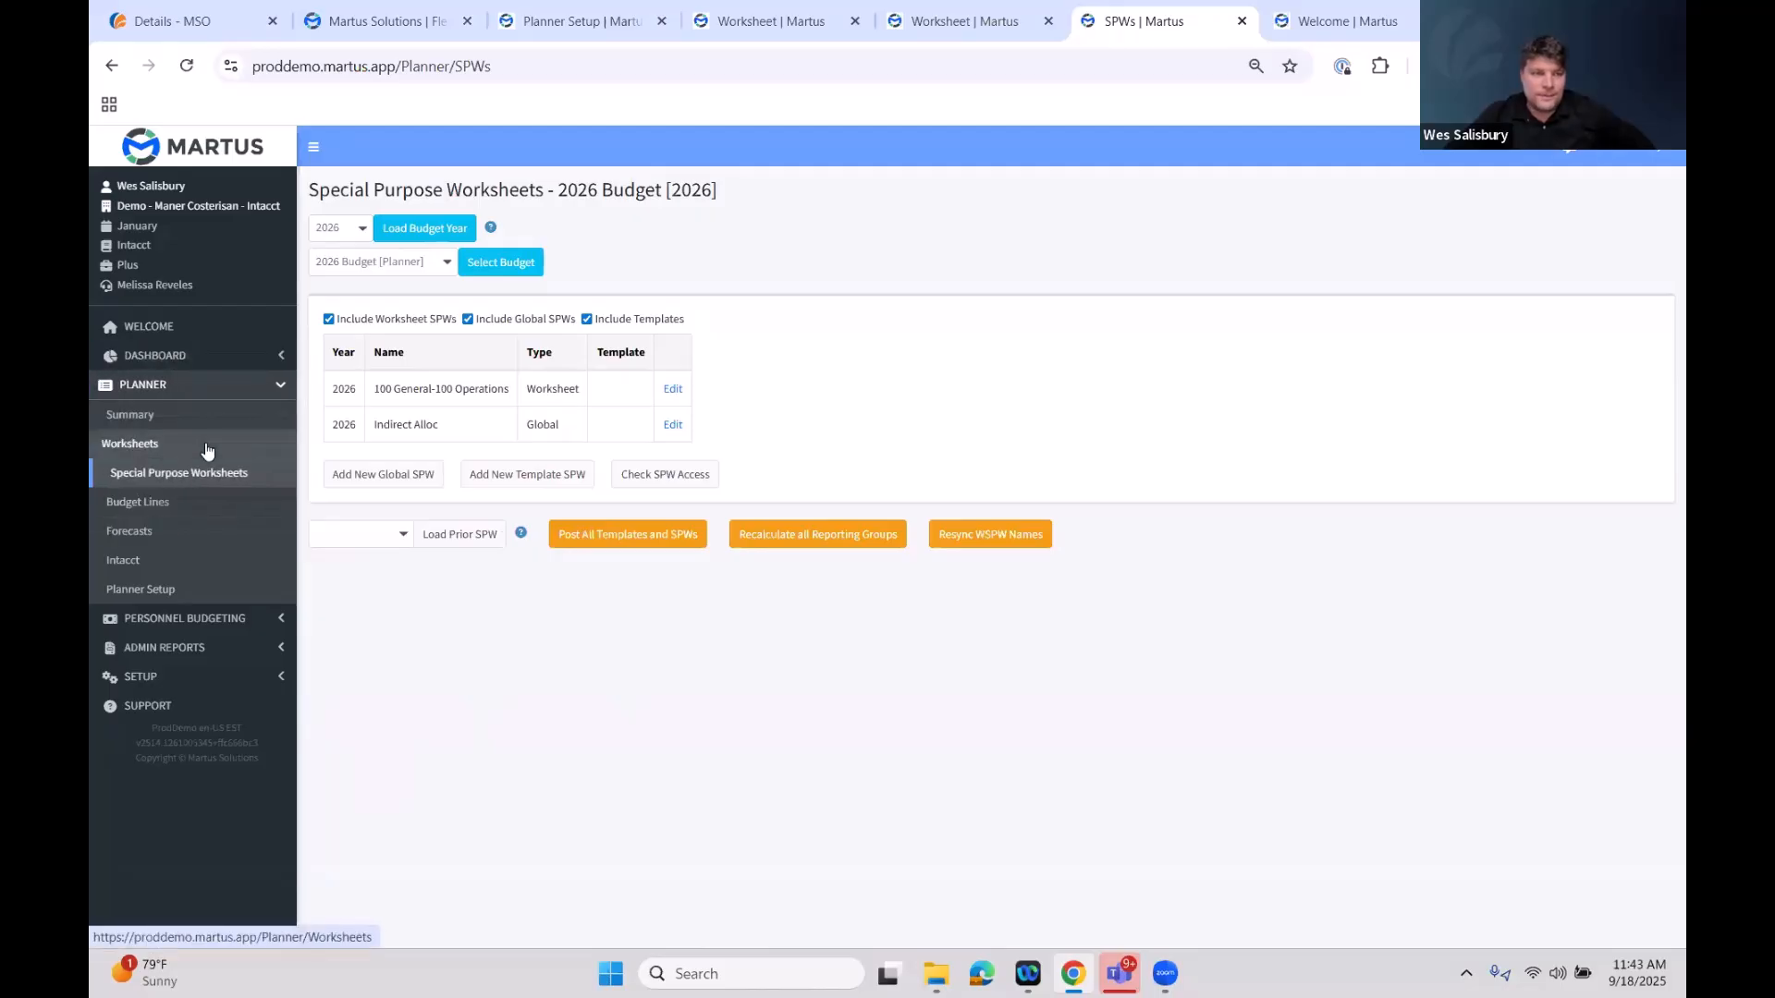
pyautogui.click(201, 472)
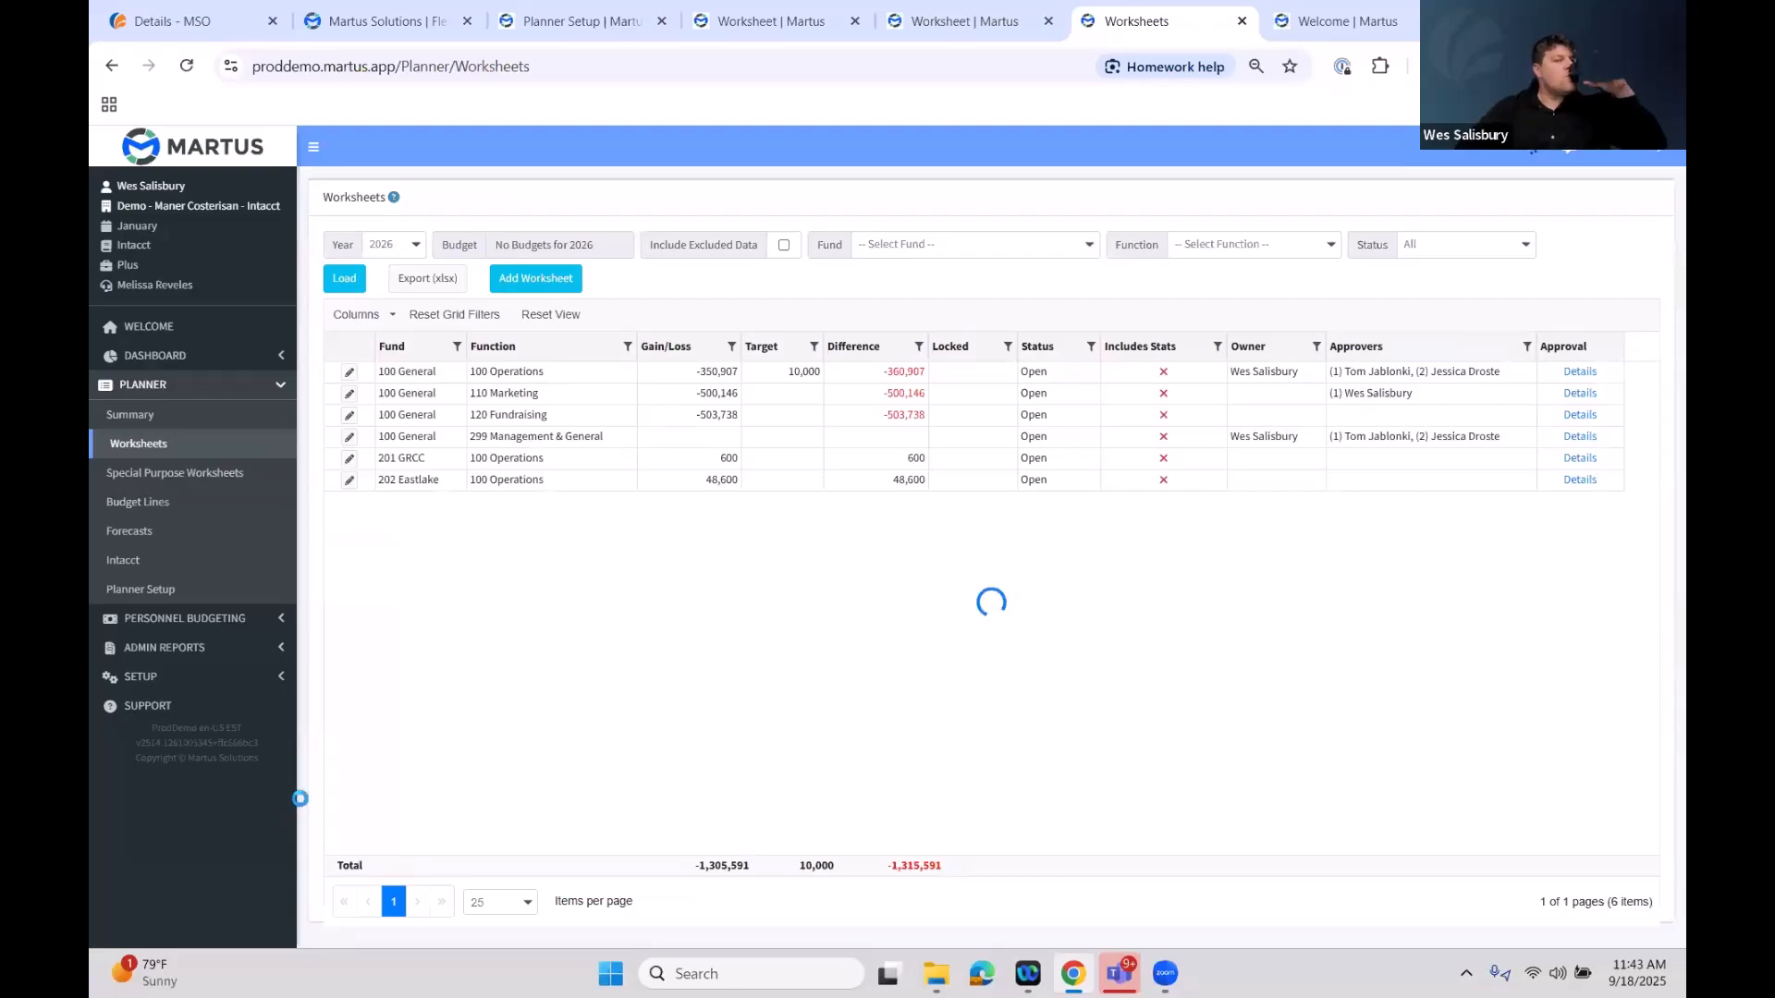
pyautogui.click(225, 684)
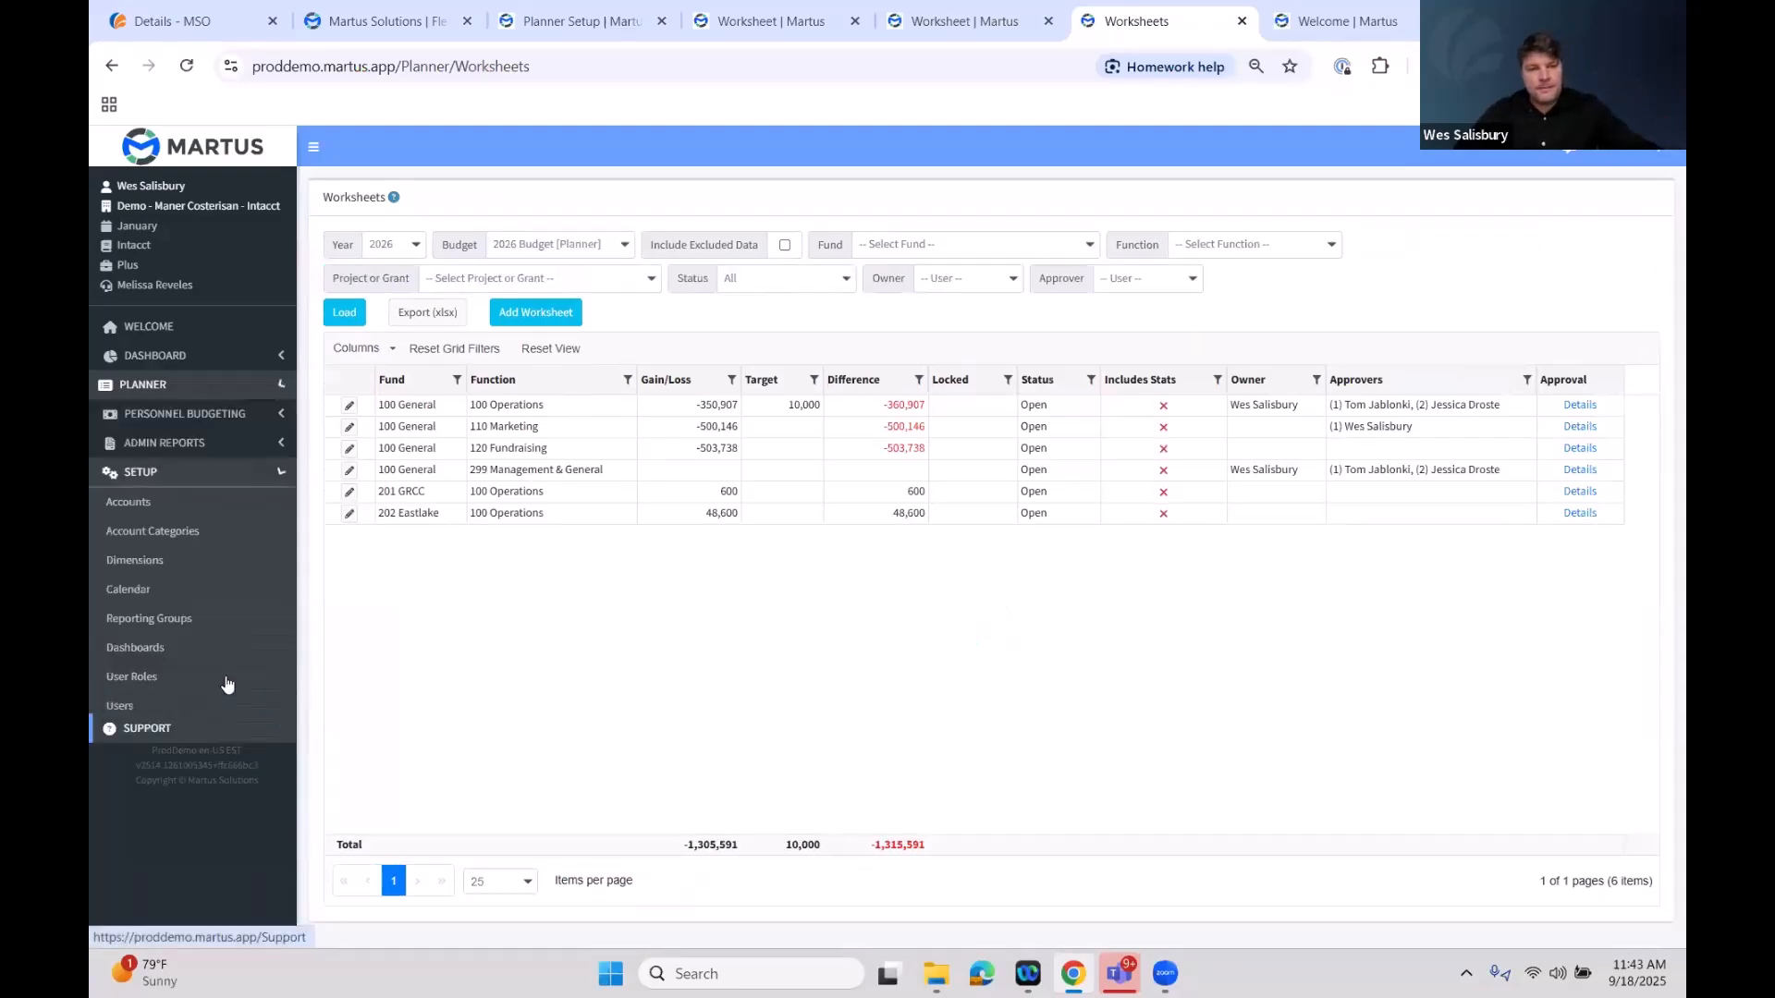
pyautogui.click(235, 619)
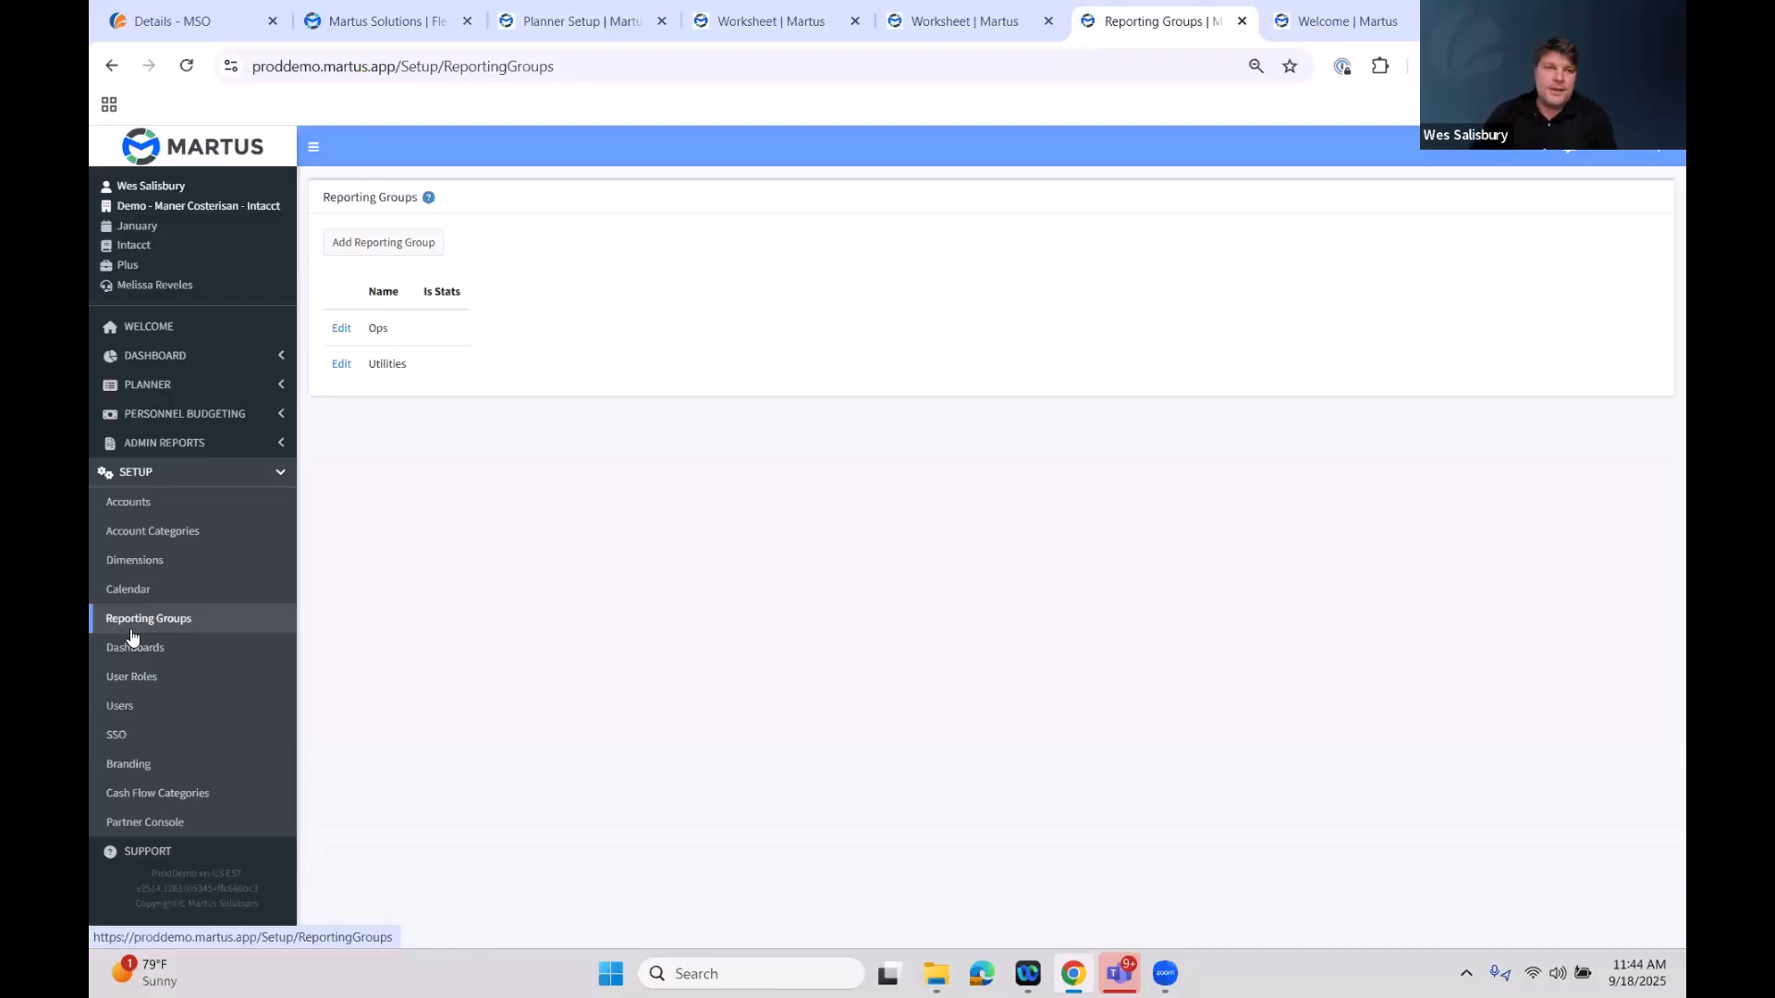
pyautogui.click(370, 245)
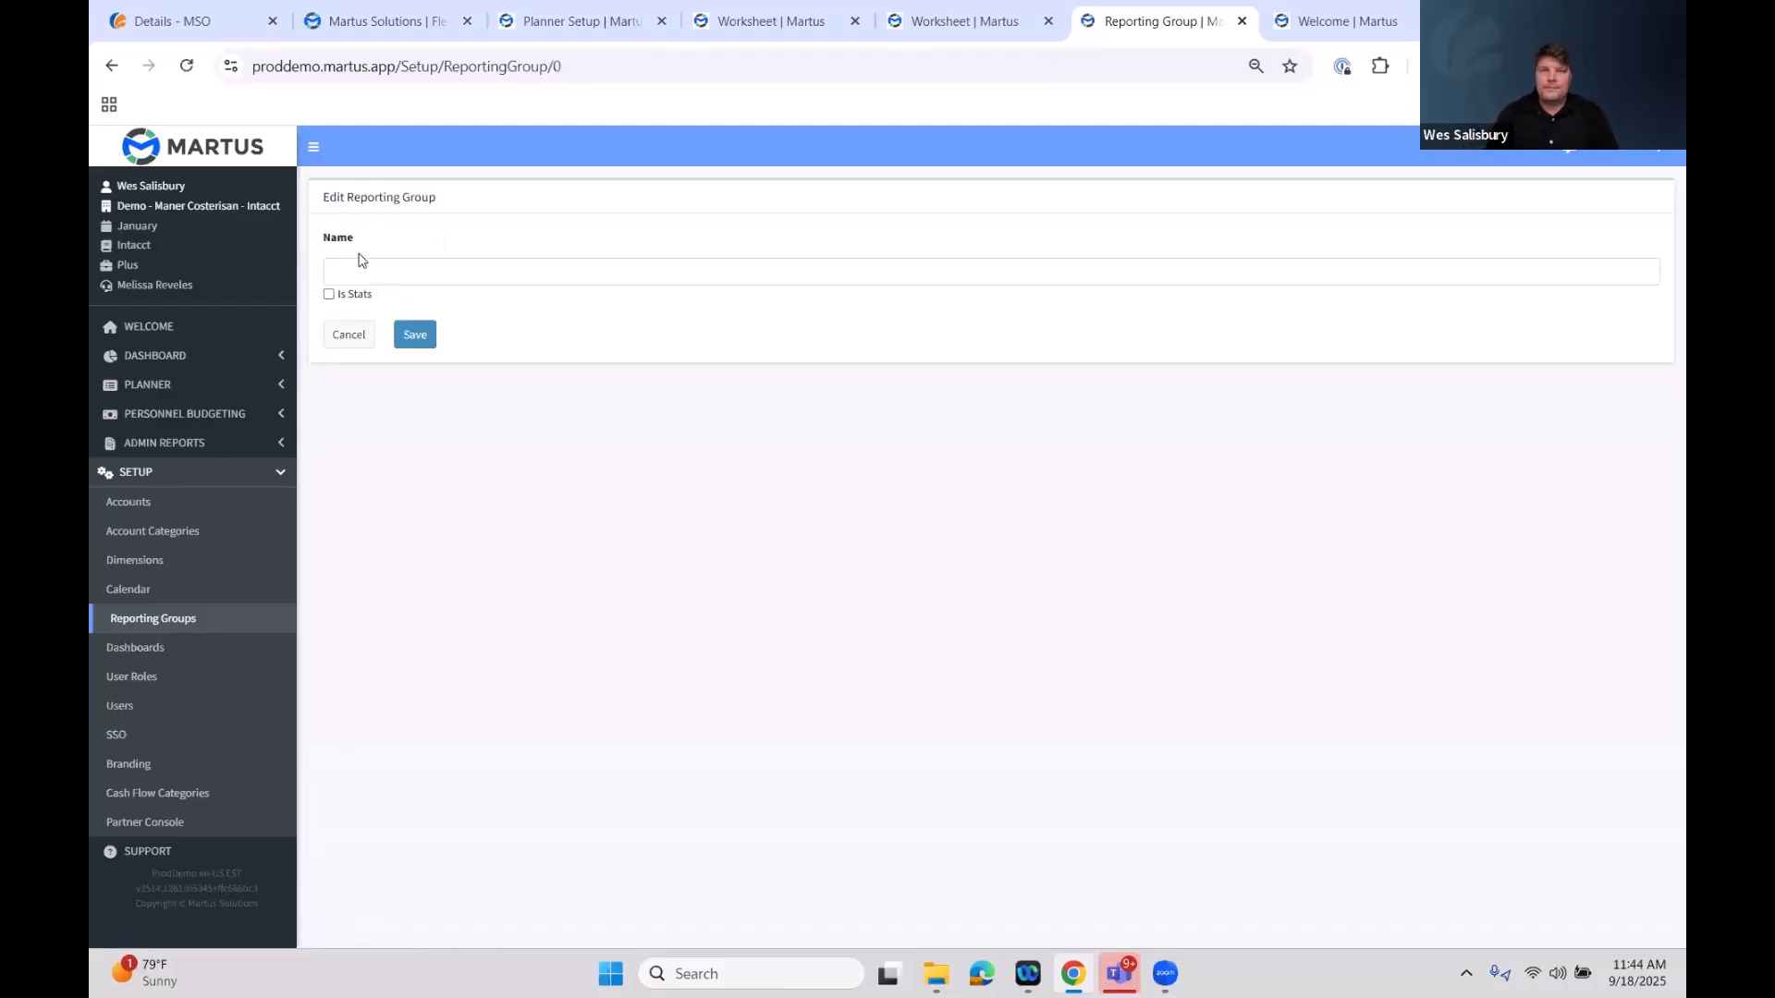
pyautogui.click(522, 277)
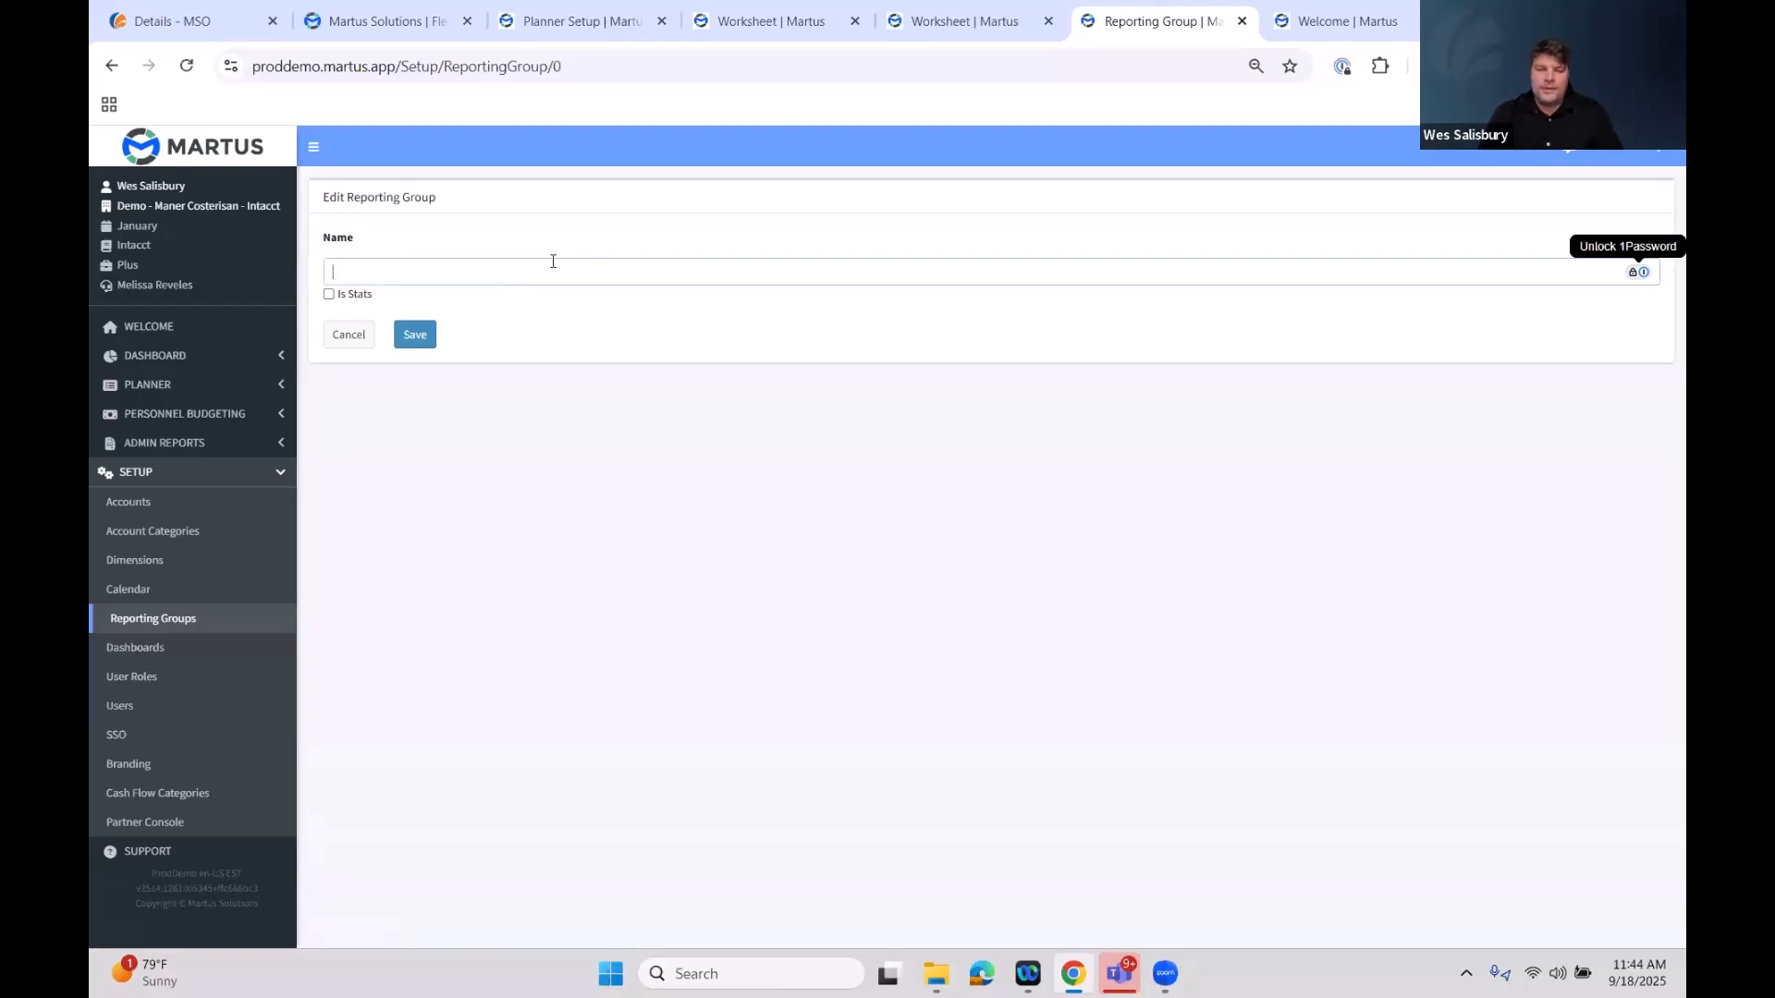
pyautogui.write('All Revenue')
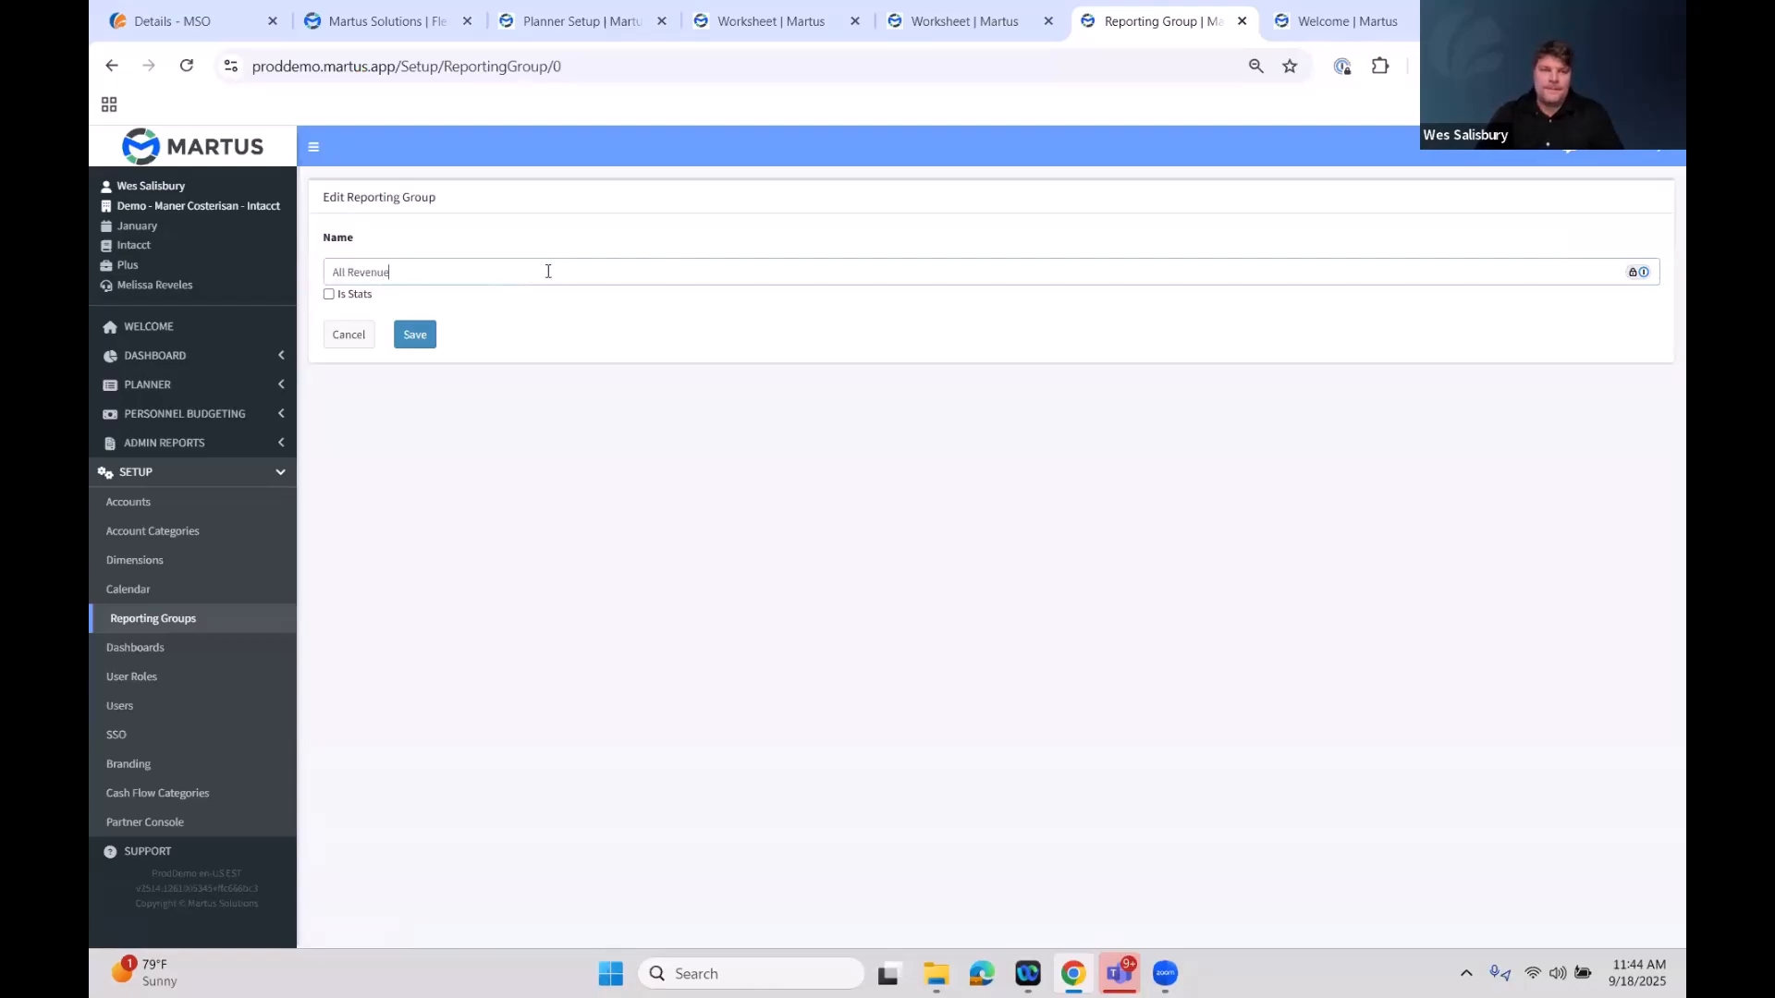
pyautogui.click(414, 335)
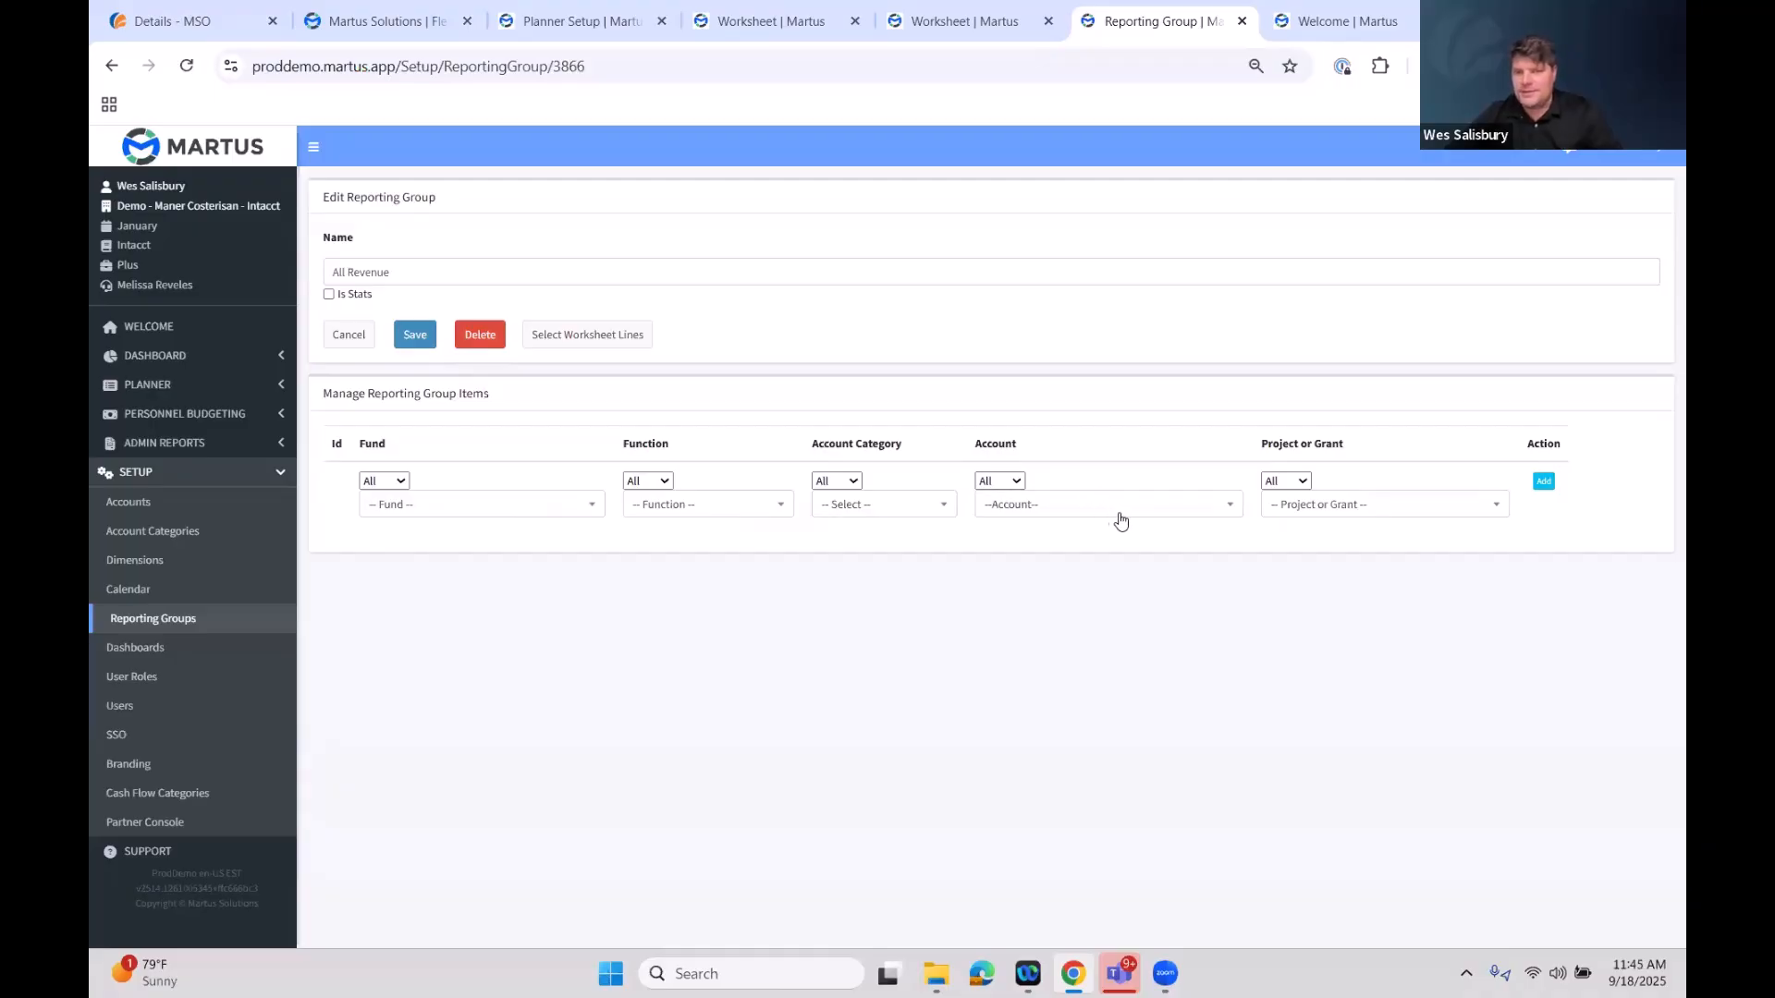
# Add a reporting group item for account 4110 Contributions to the All Revenue group
pyautogui.click(1178, 514)
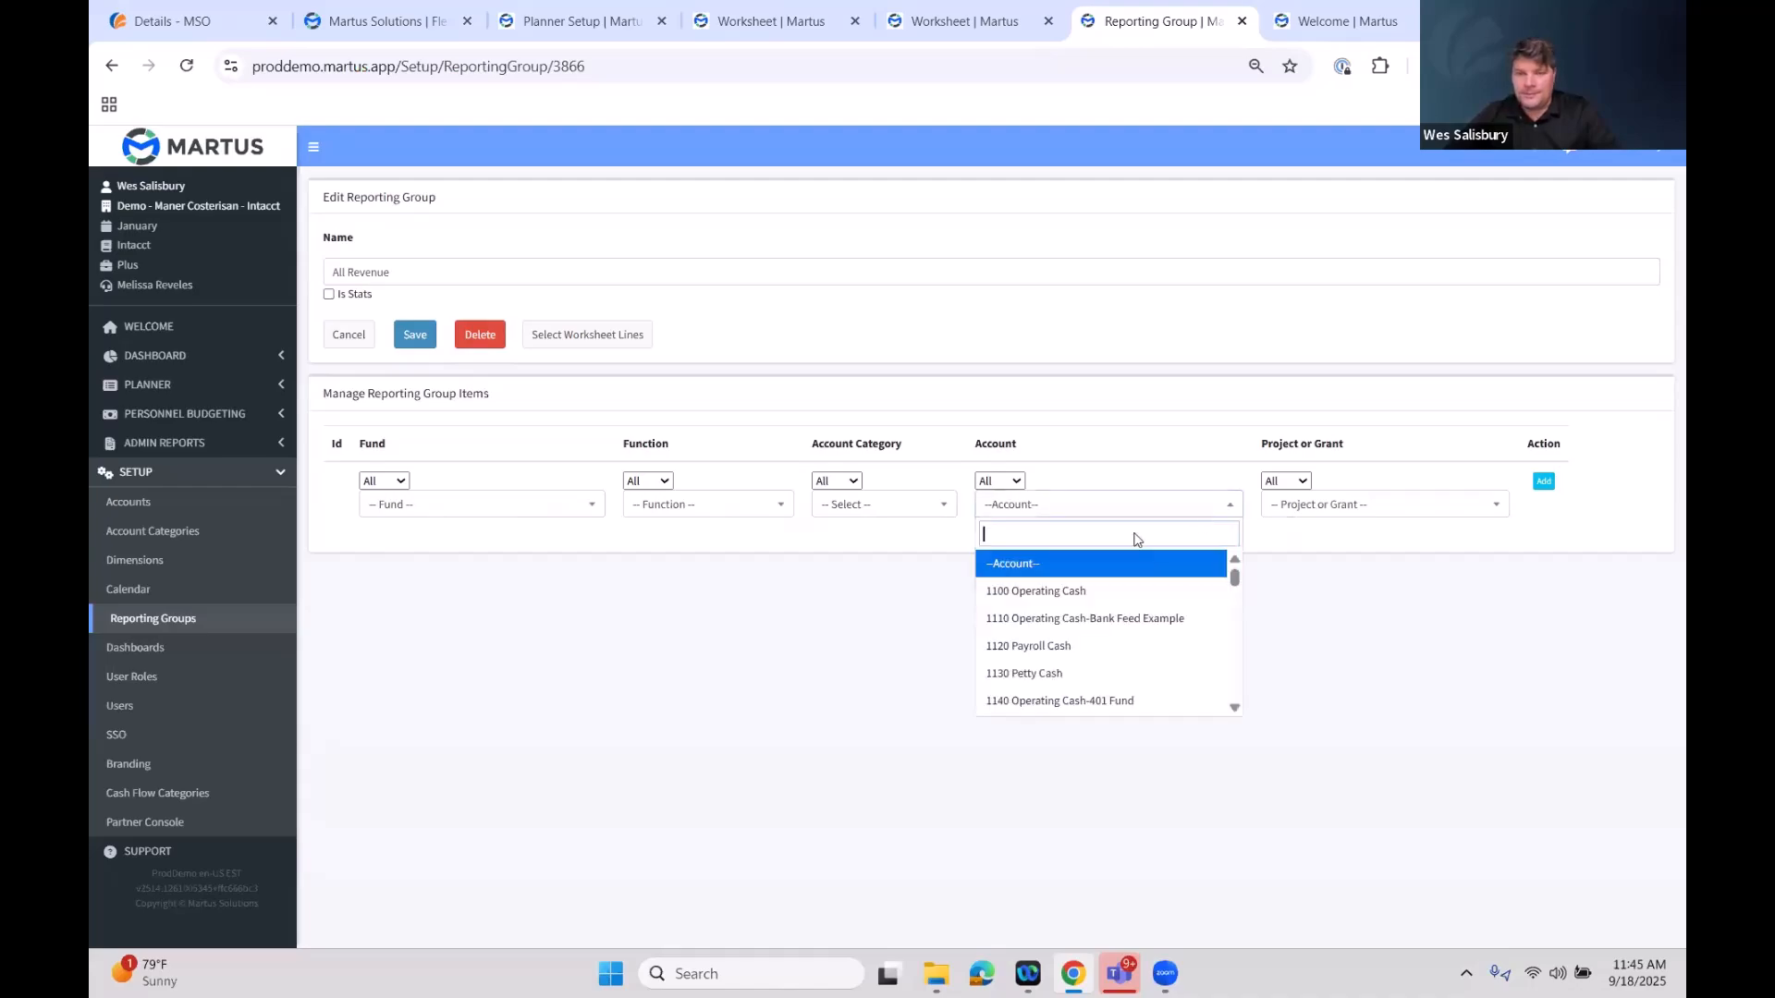
pyautogui.click(913, 506)
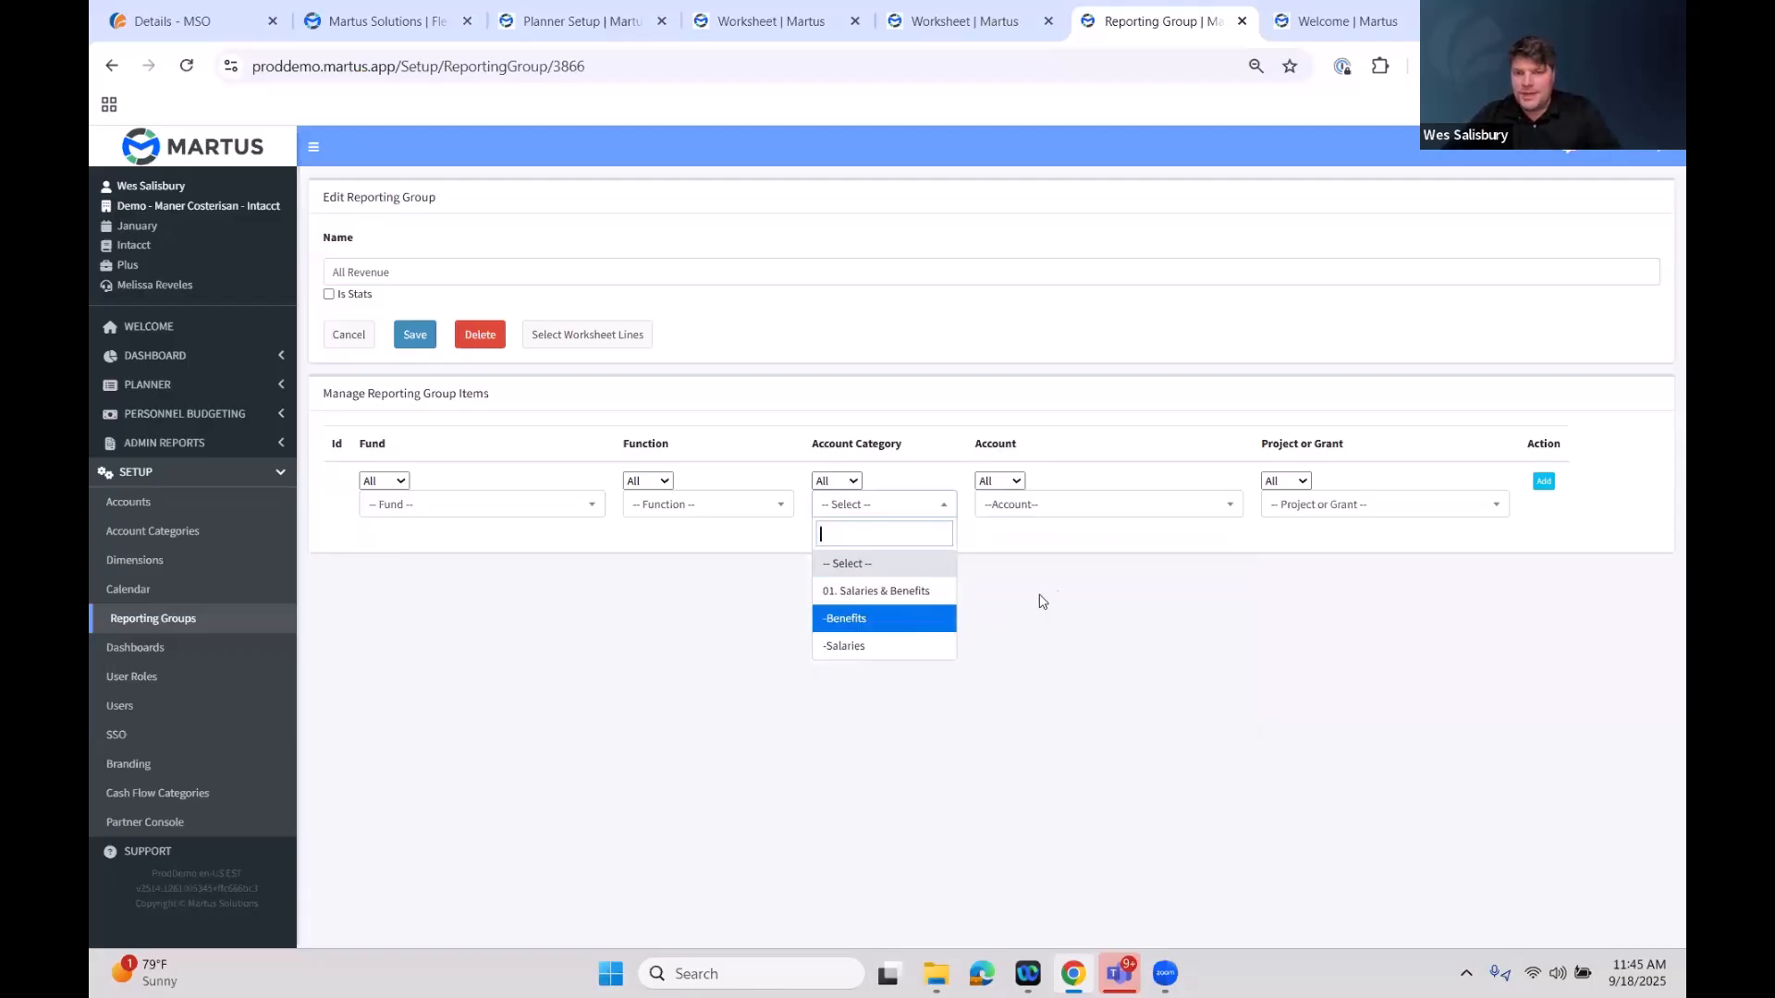
pyautogui.click(1181, 511)
pyautogui.scroll(-6, 1166, 591)
pyautogui.scroll(-5, 1165, 594)
pyautogui.click(1018, 480)
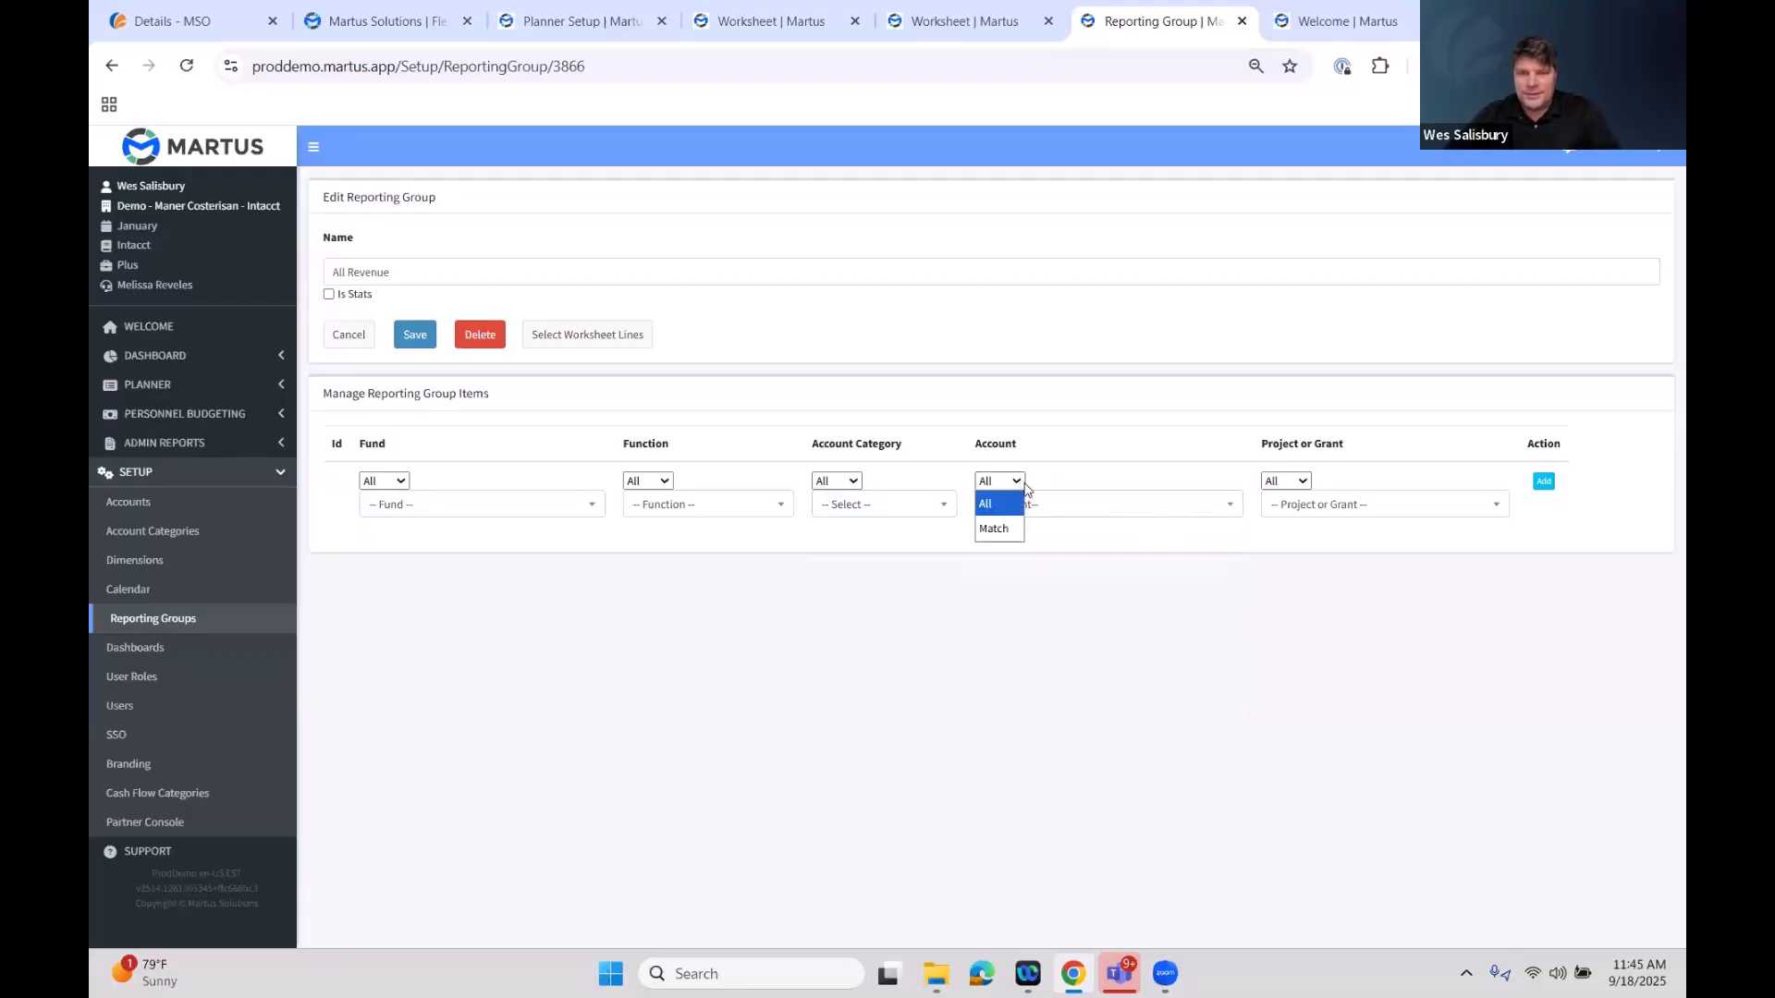
pyautogui.click(1181, 512)
pyautogui.scroll(-6, 1143, 620)
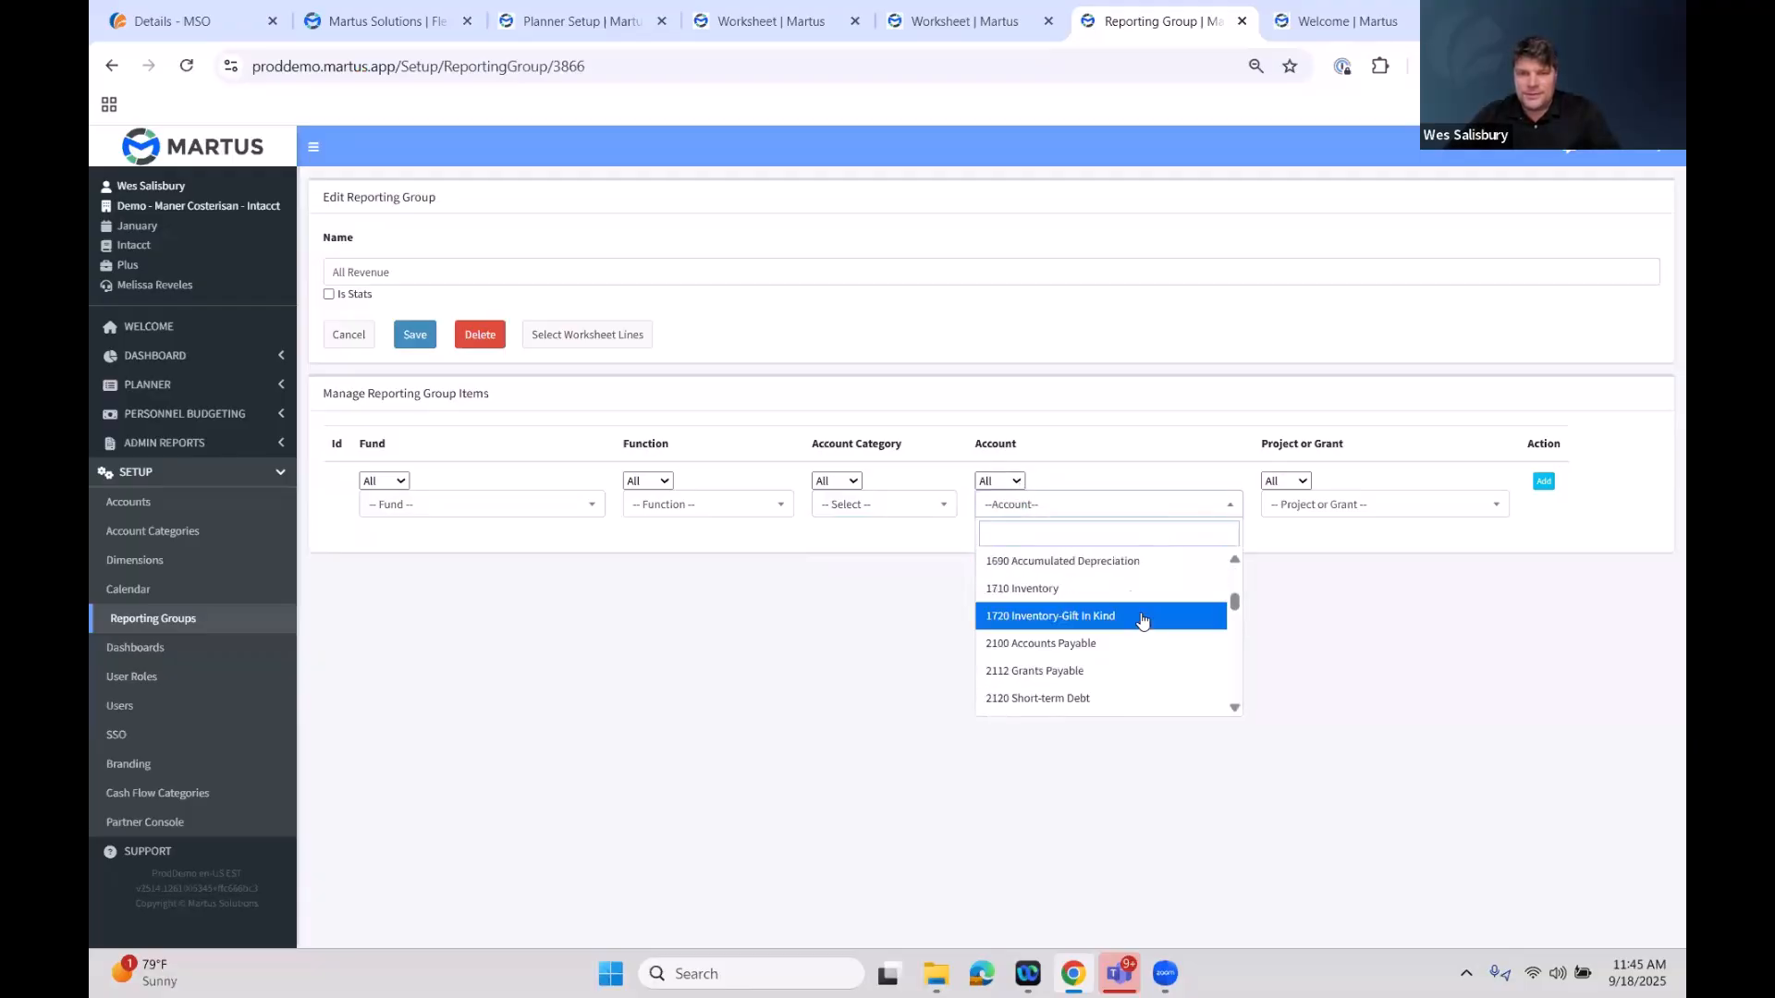
pyautogui.scroll(-5, 1145, 617)
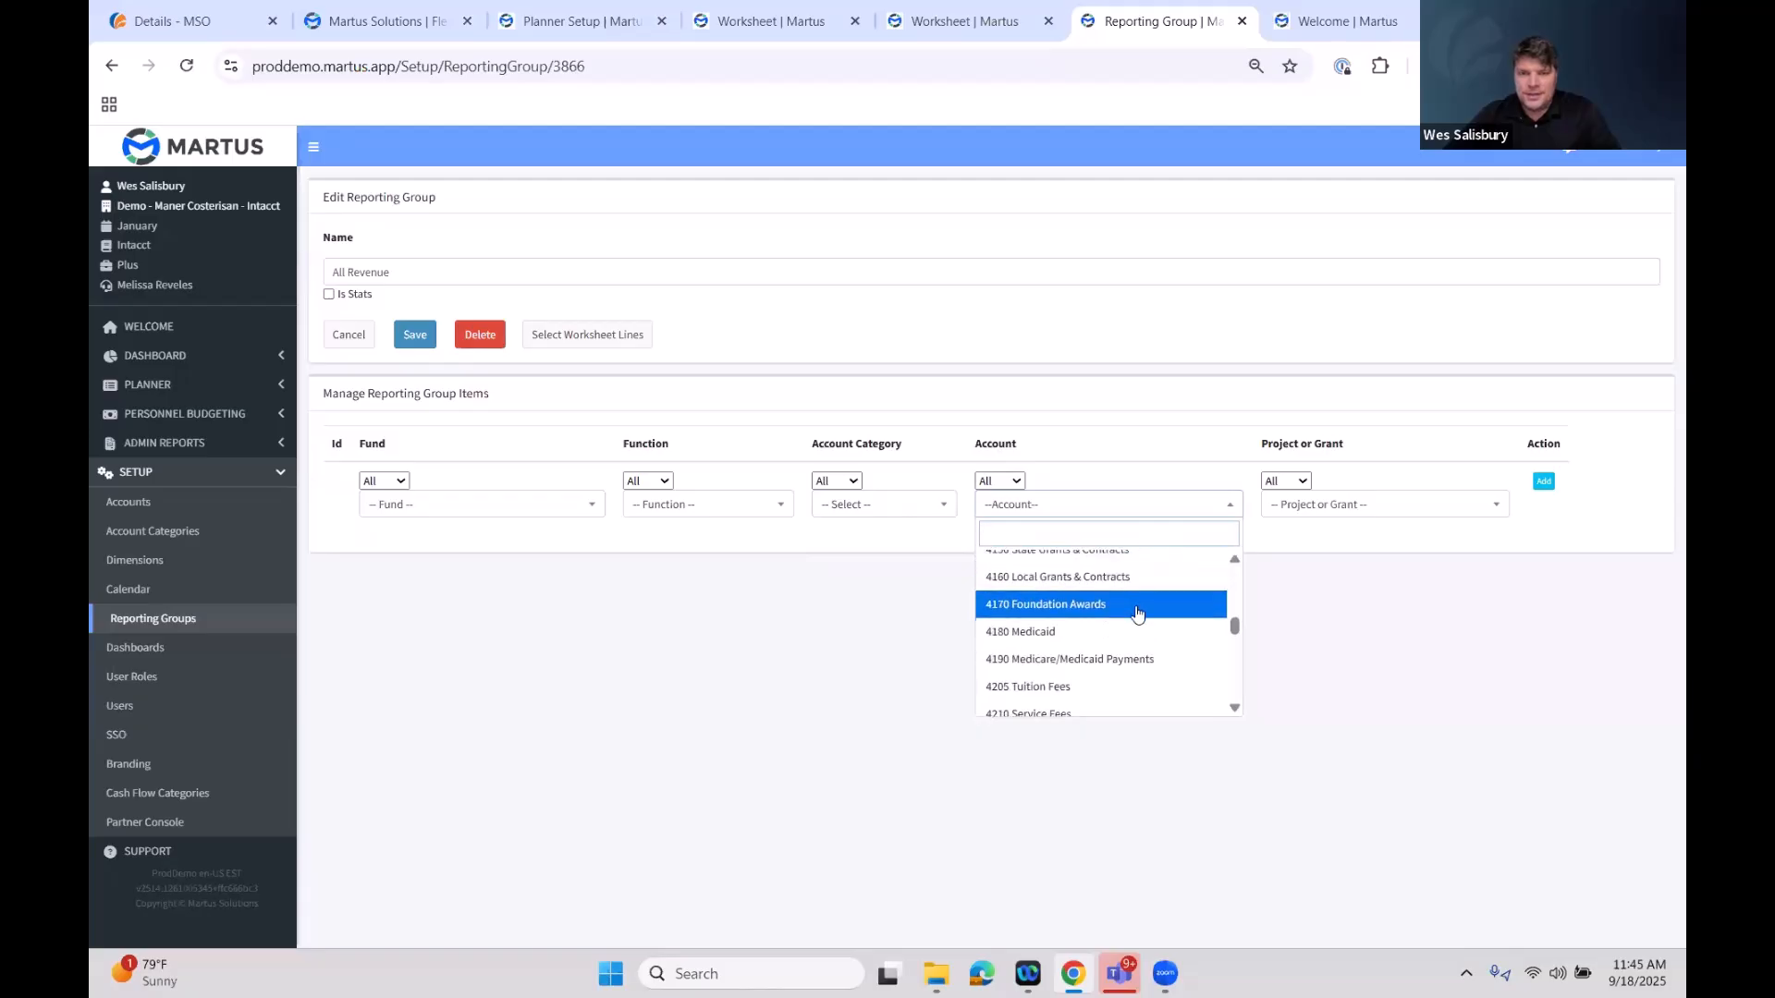
pyautogui.scroll(2, 1139, 618)
pyautogui.click(1139, 608)
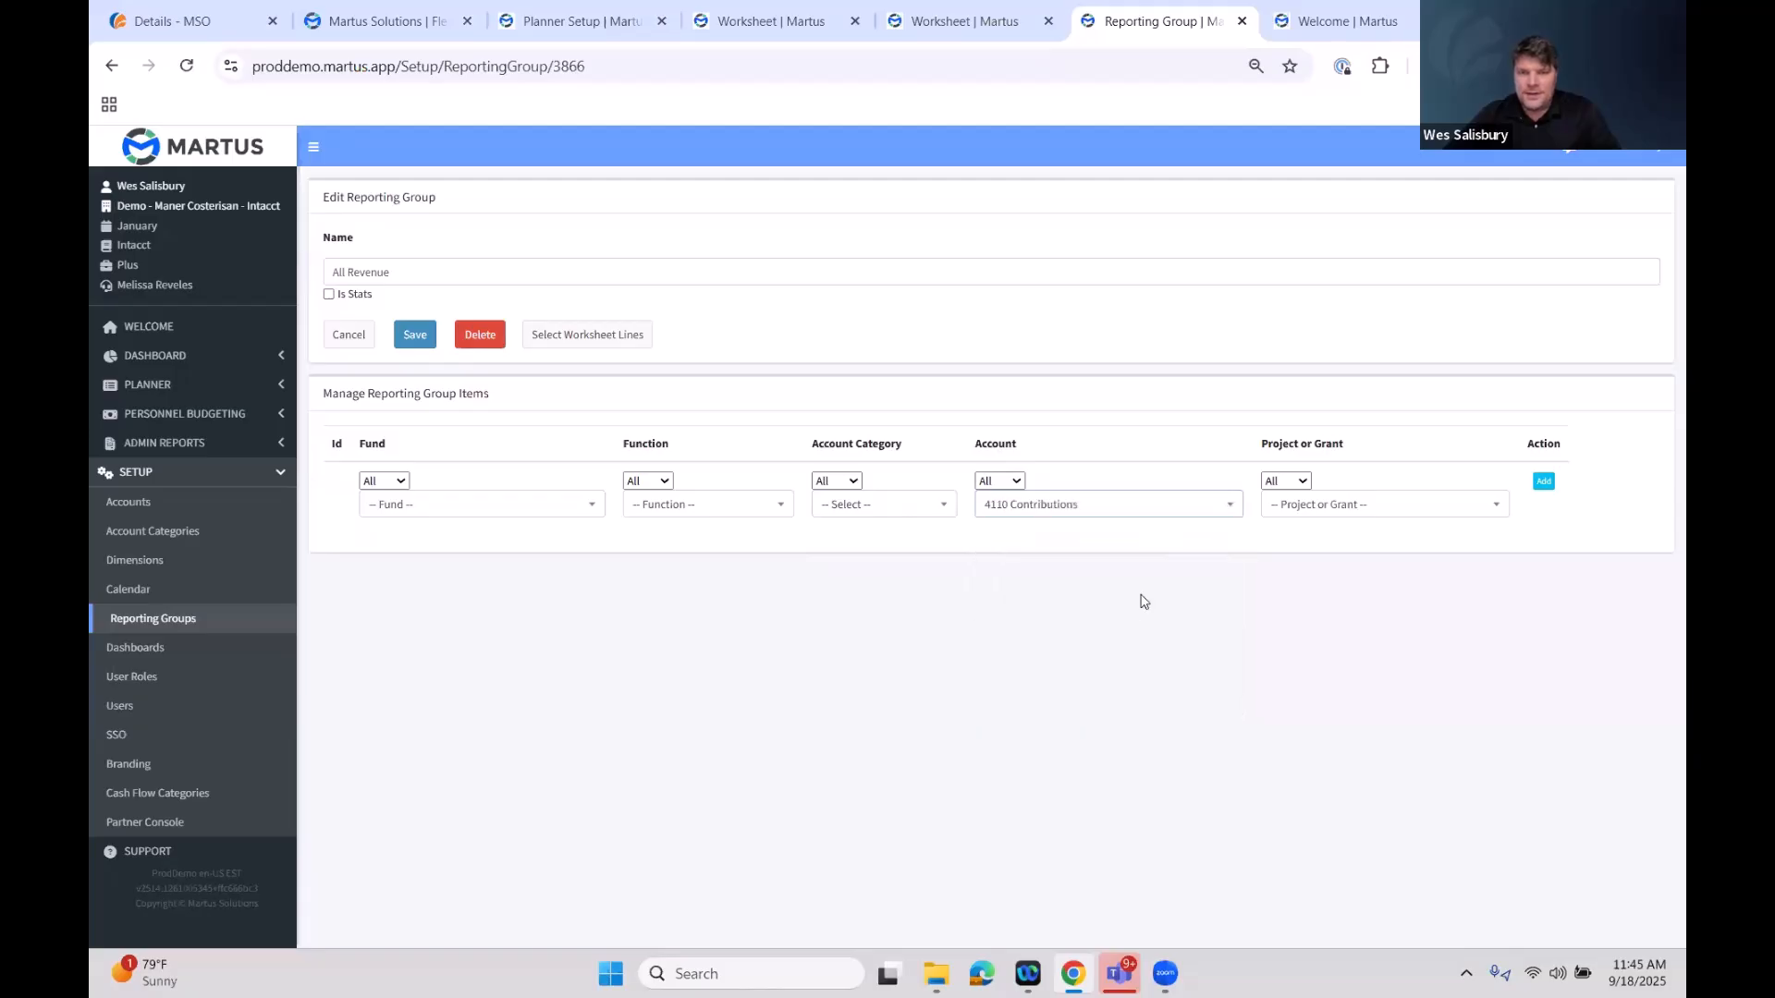
pyautogui.click(1543, 481)
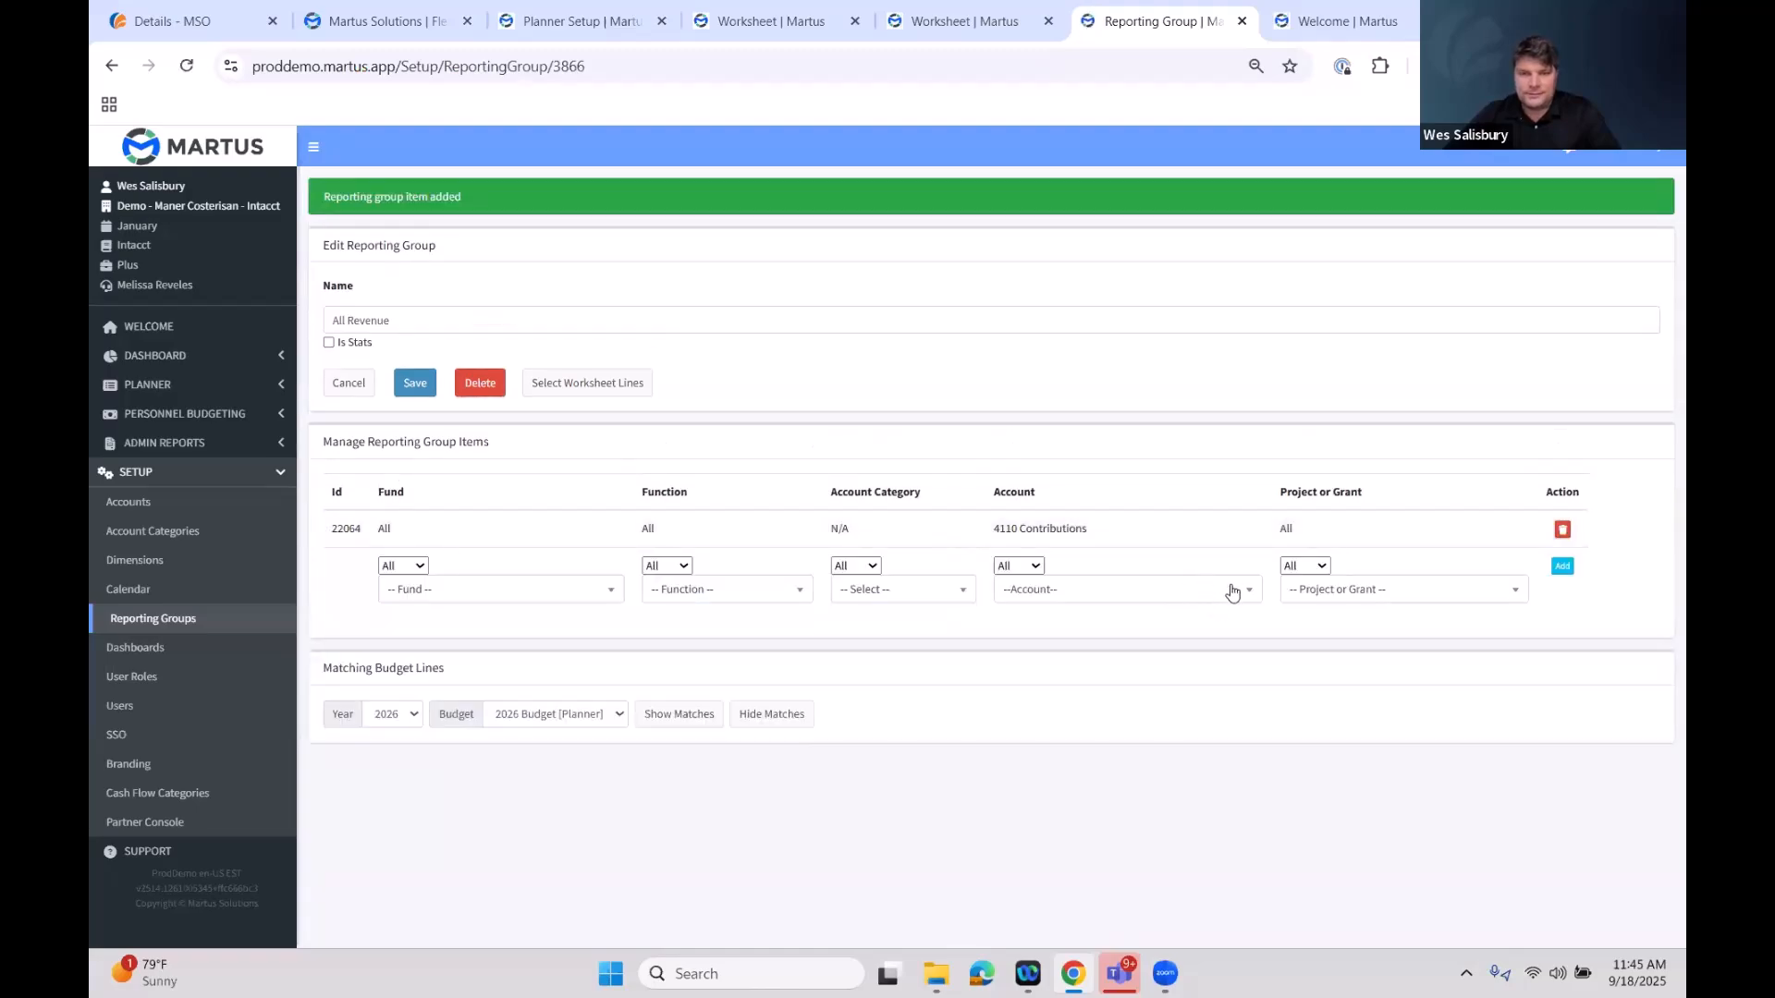
# Add a second reporting group item for account 4115 Grant Income
pyautogui.click(1225, 596)
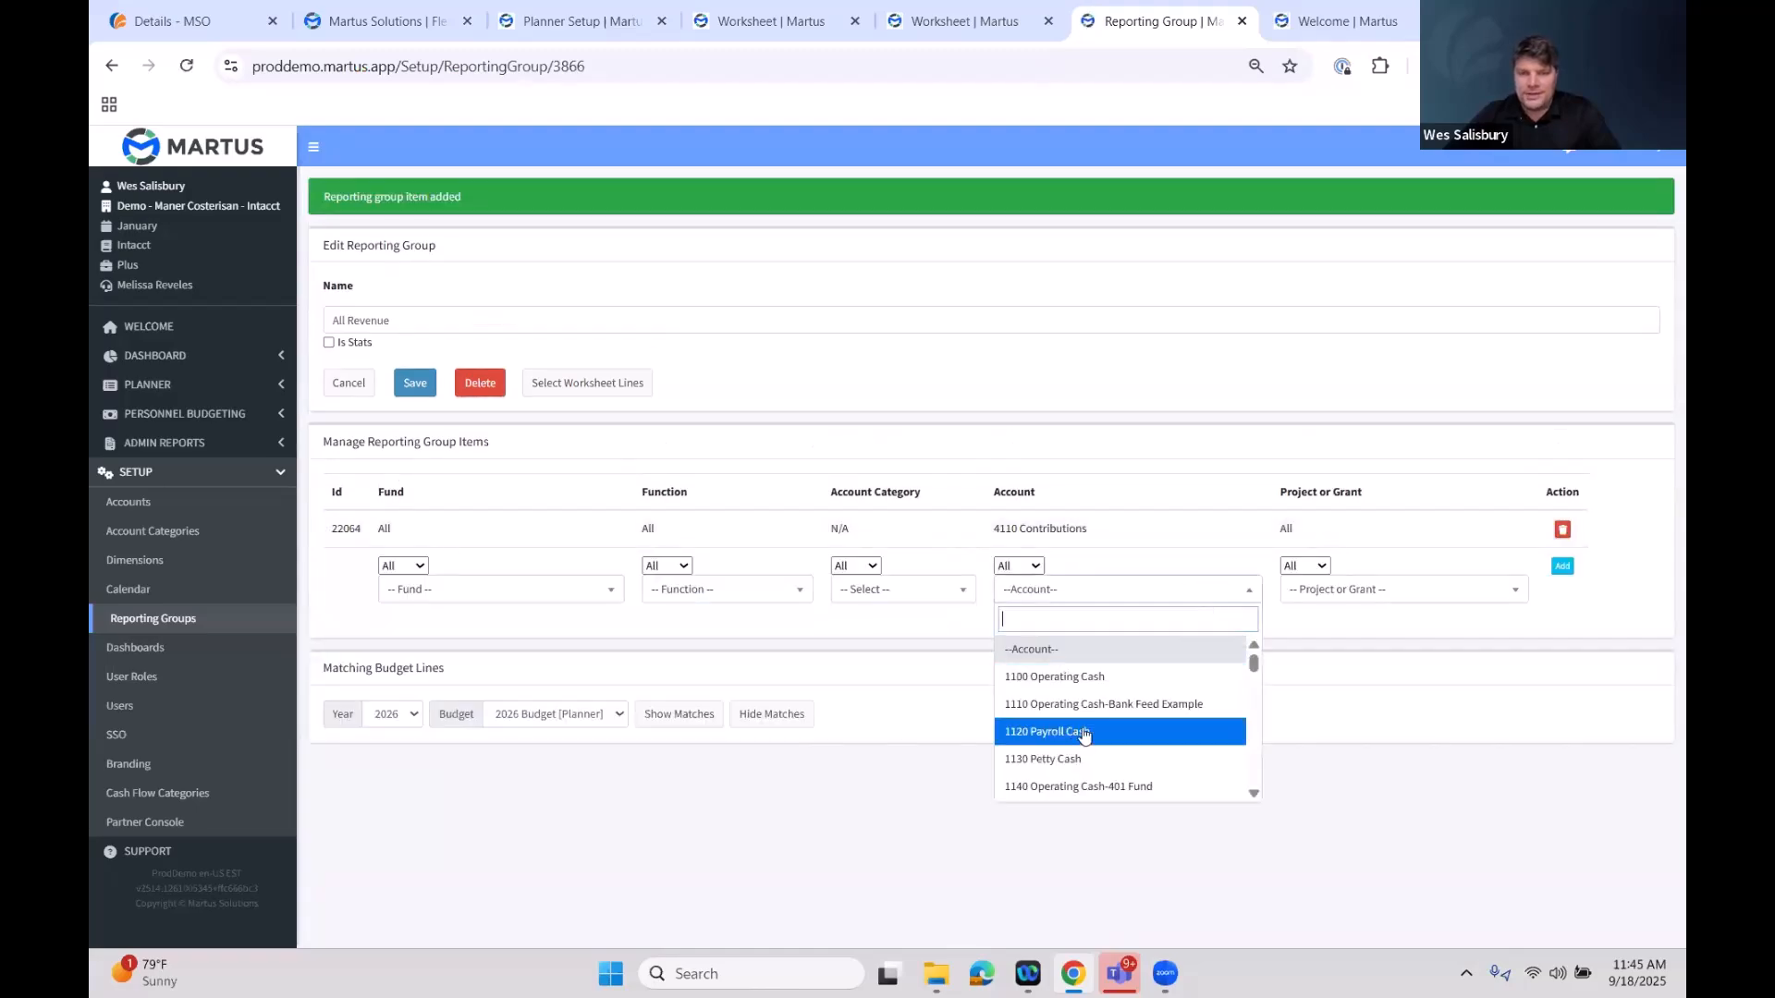
pyautogui.scroll(-3, 1128, 693)
pyautogui.scroll(-10, 1132, 695)
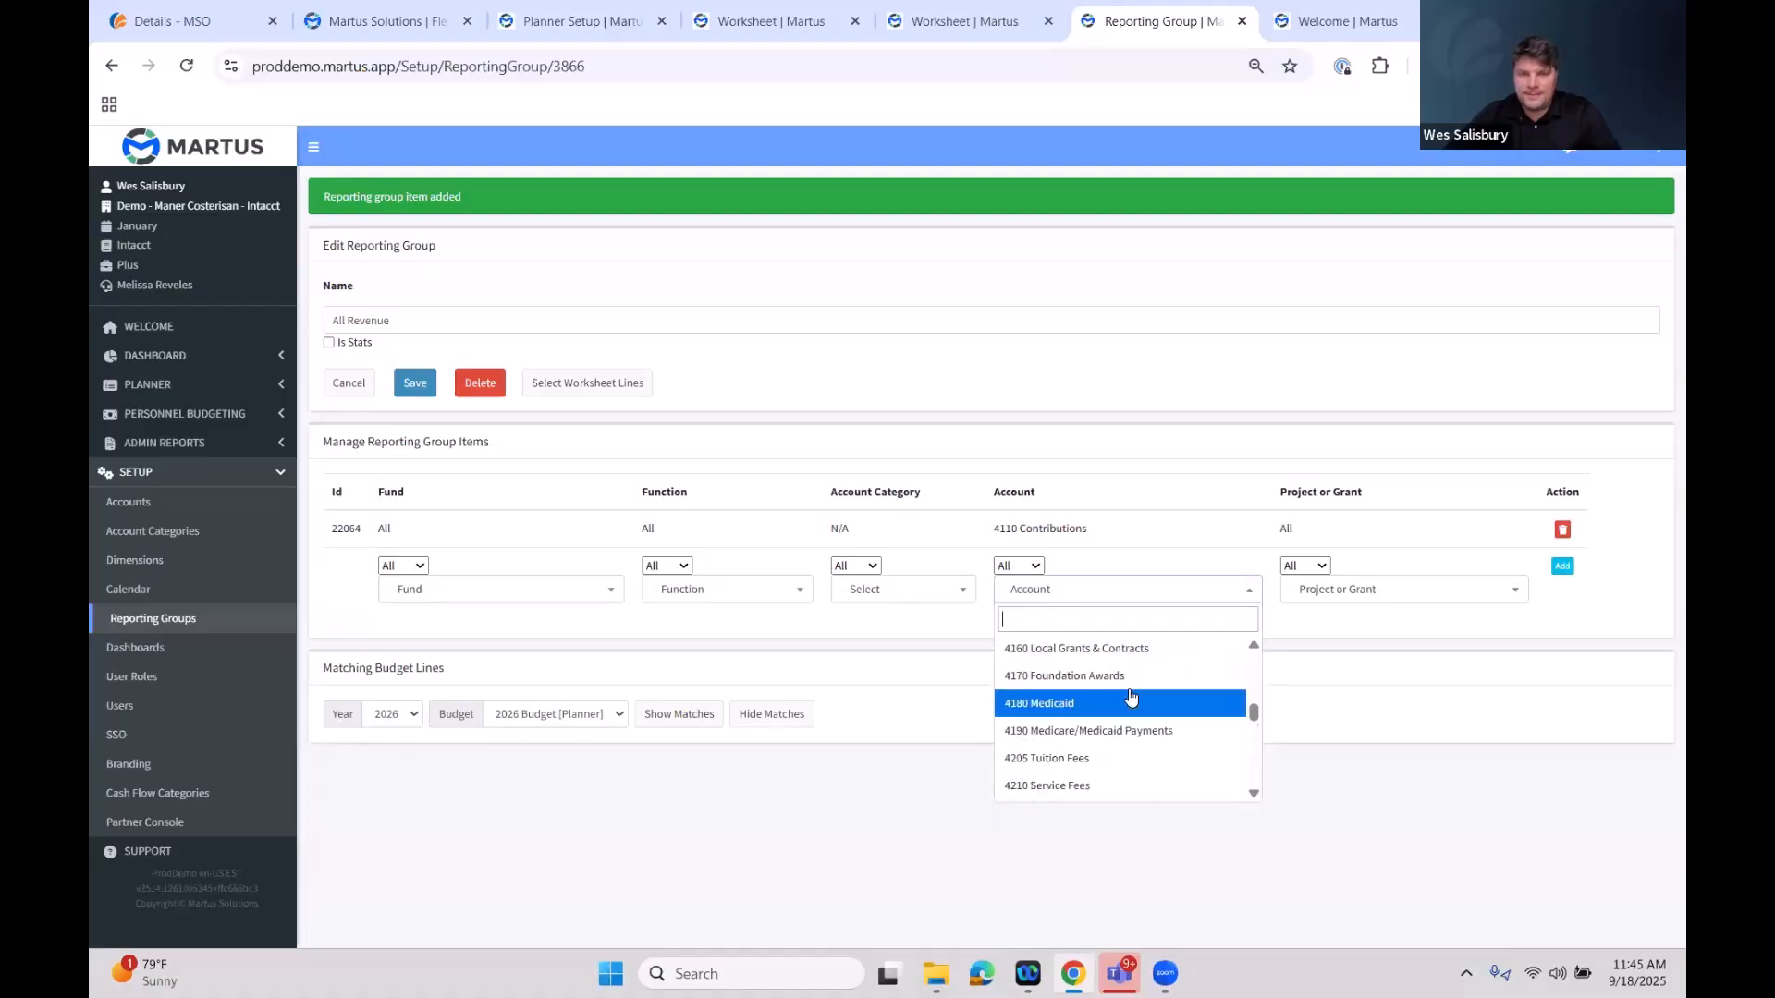
pyautogui.scroll(3, 1136, 703)
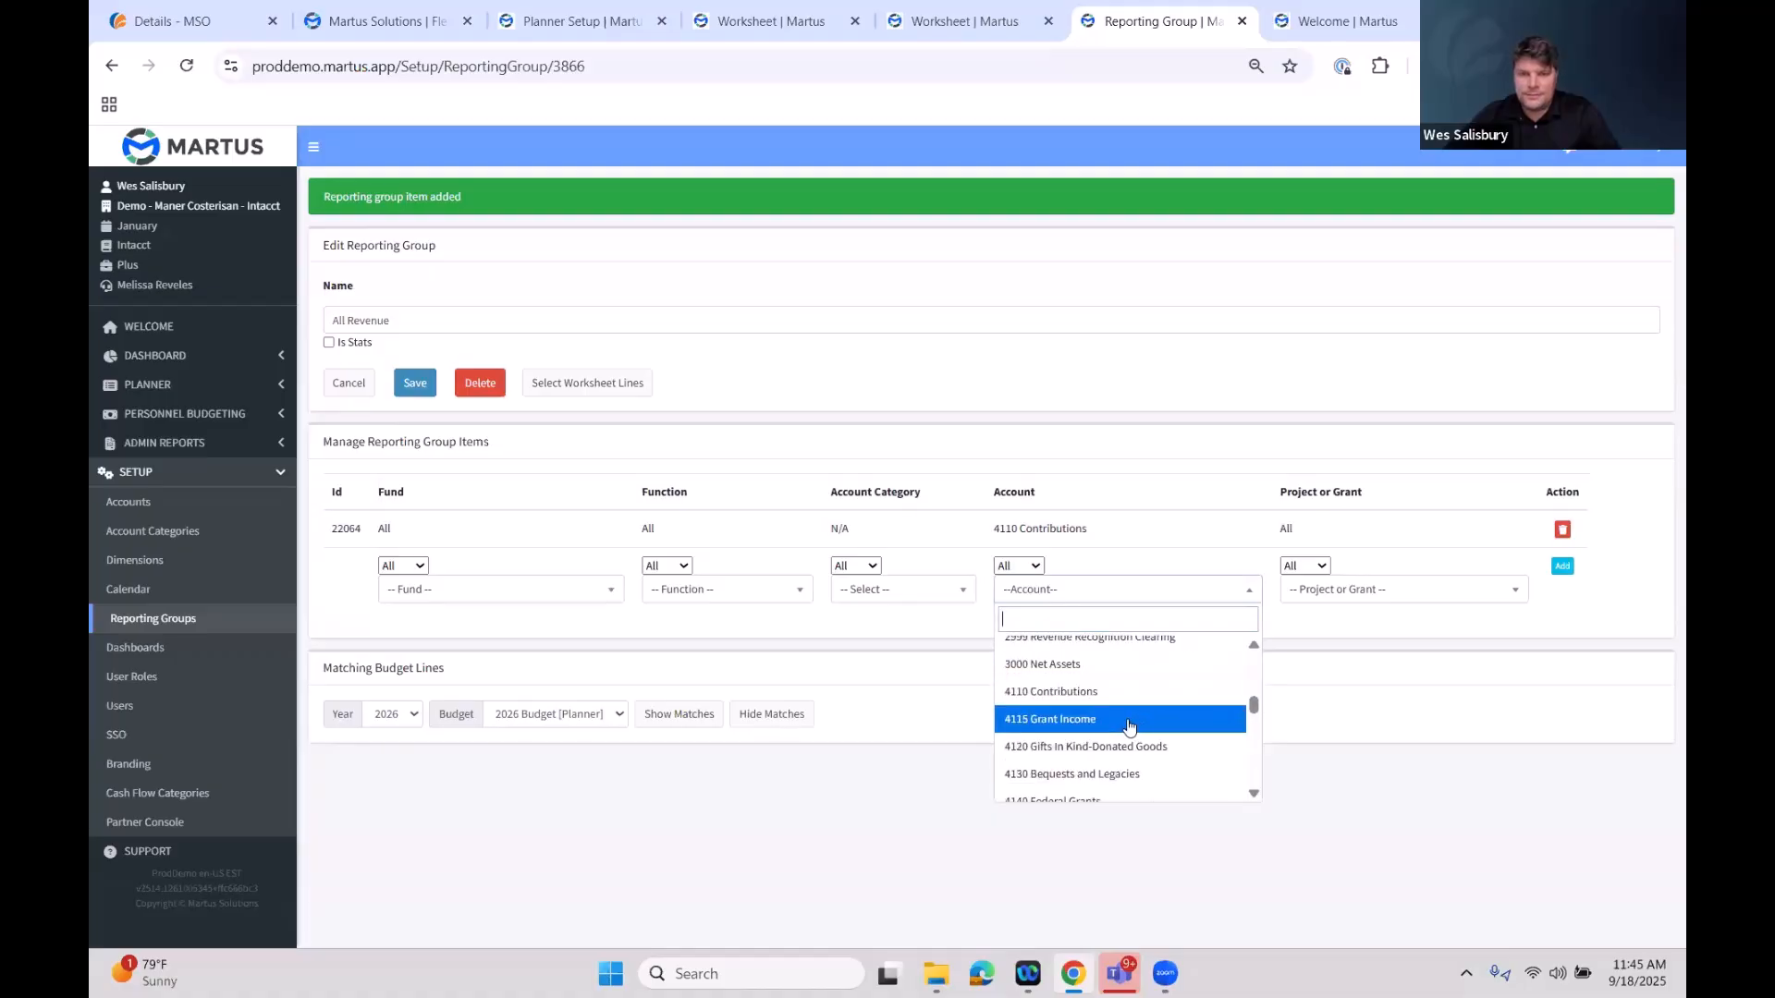
pyautogui.click(1144, 704)
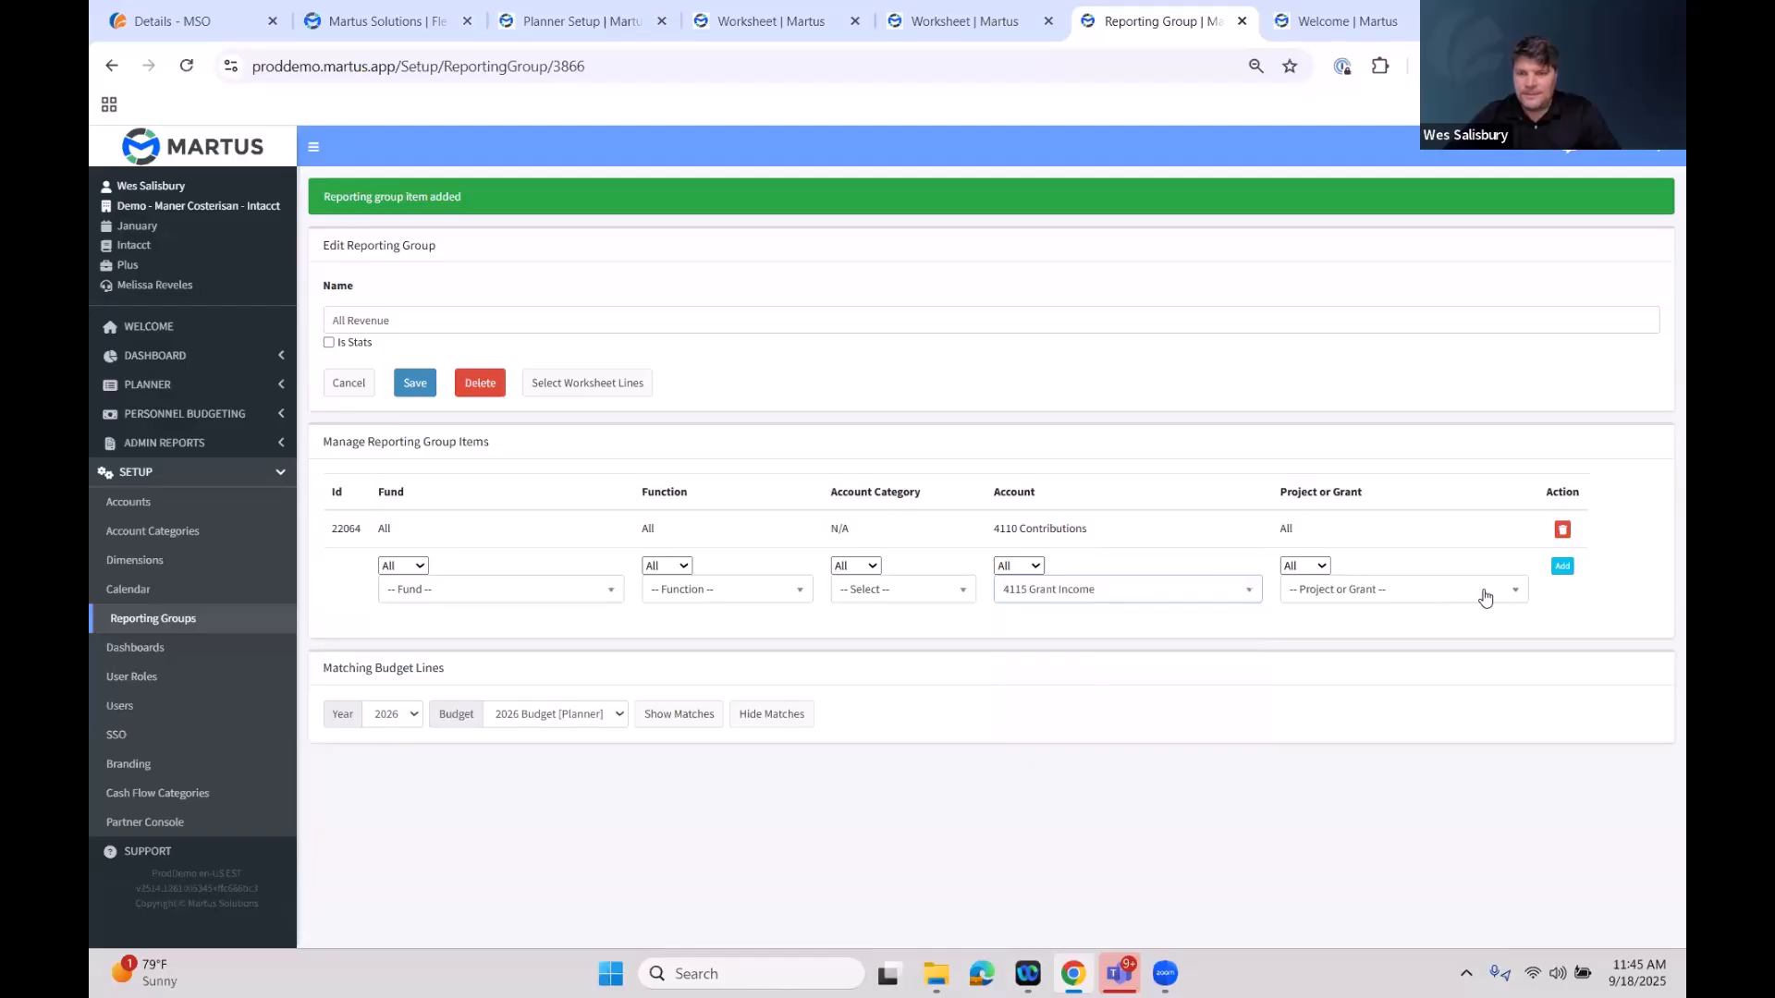
pyautogui.click(1562, 567)
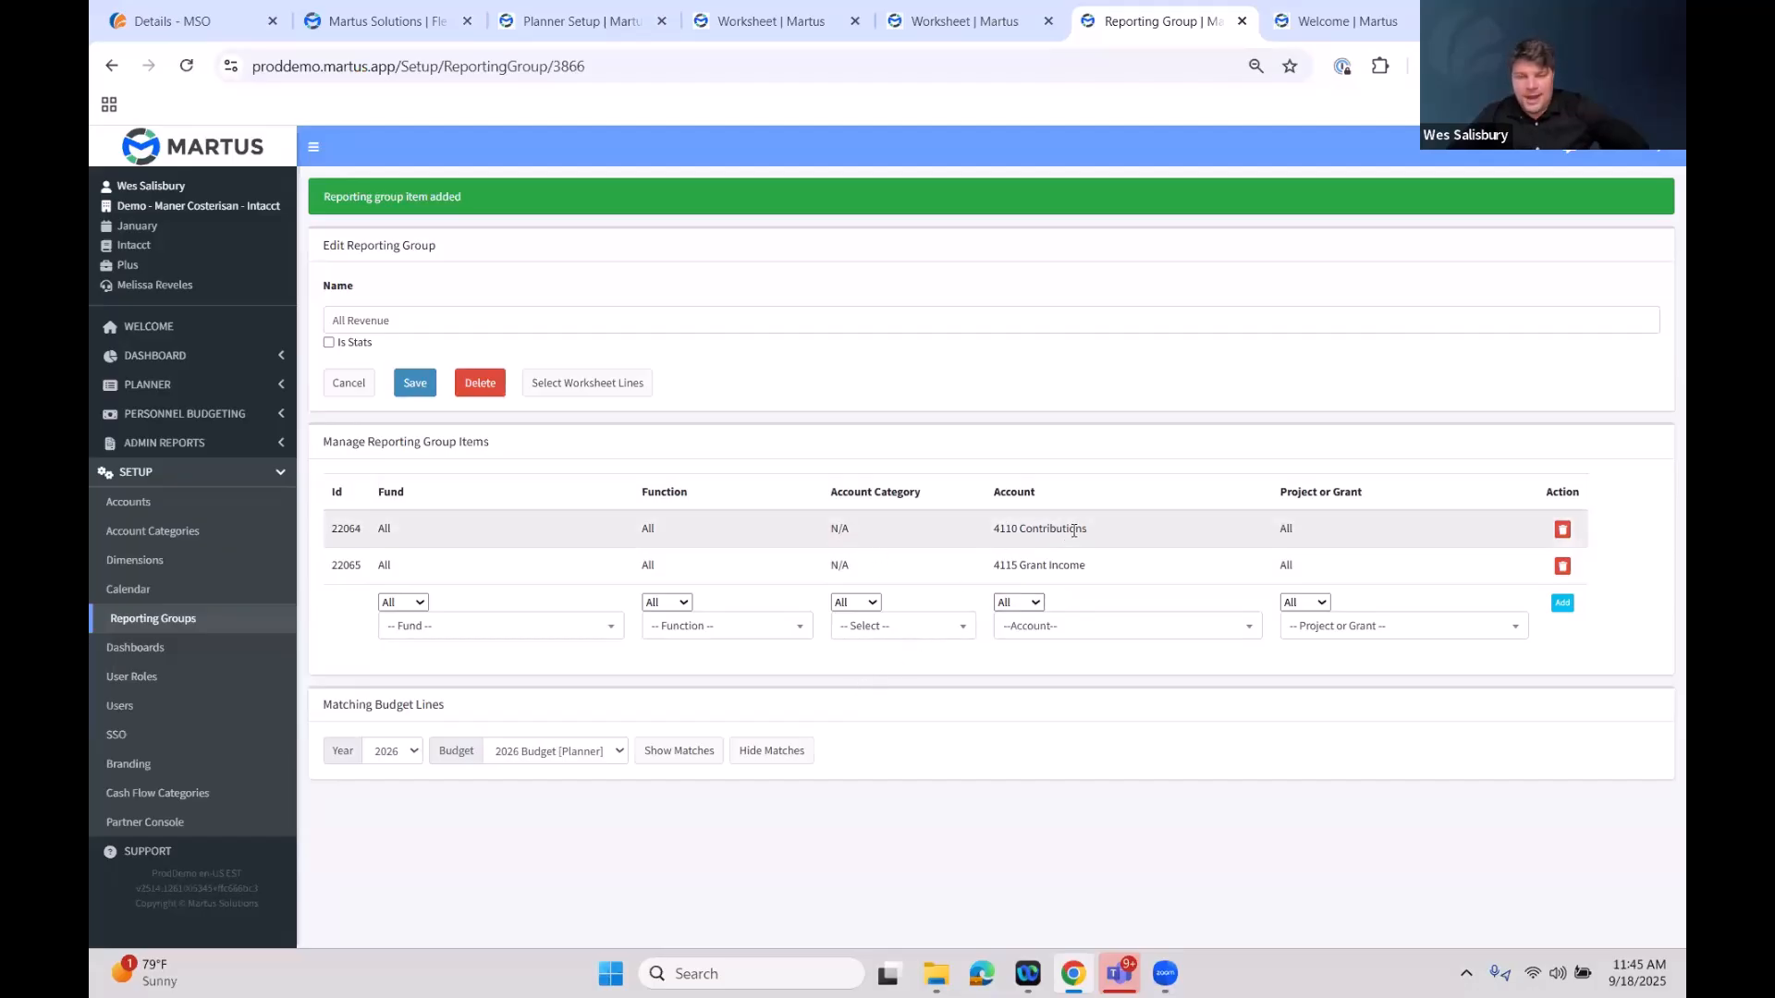
pyautogui.tripleClick(996, 537)
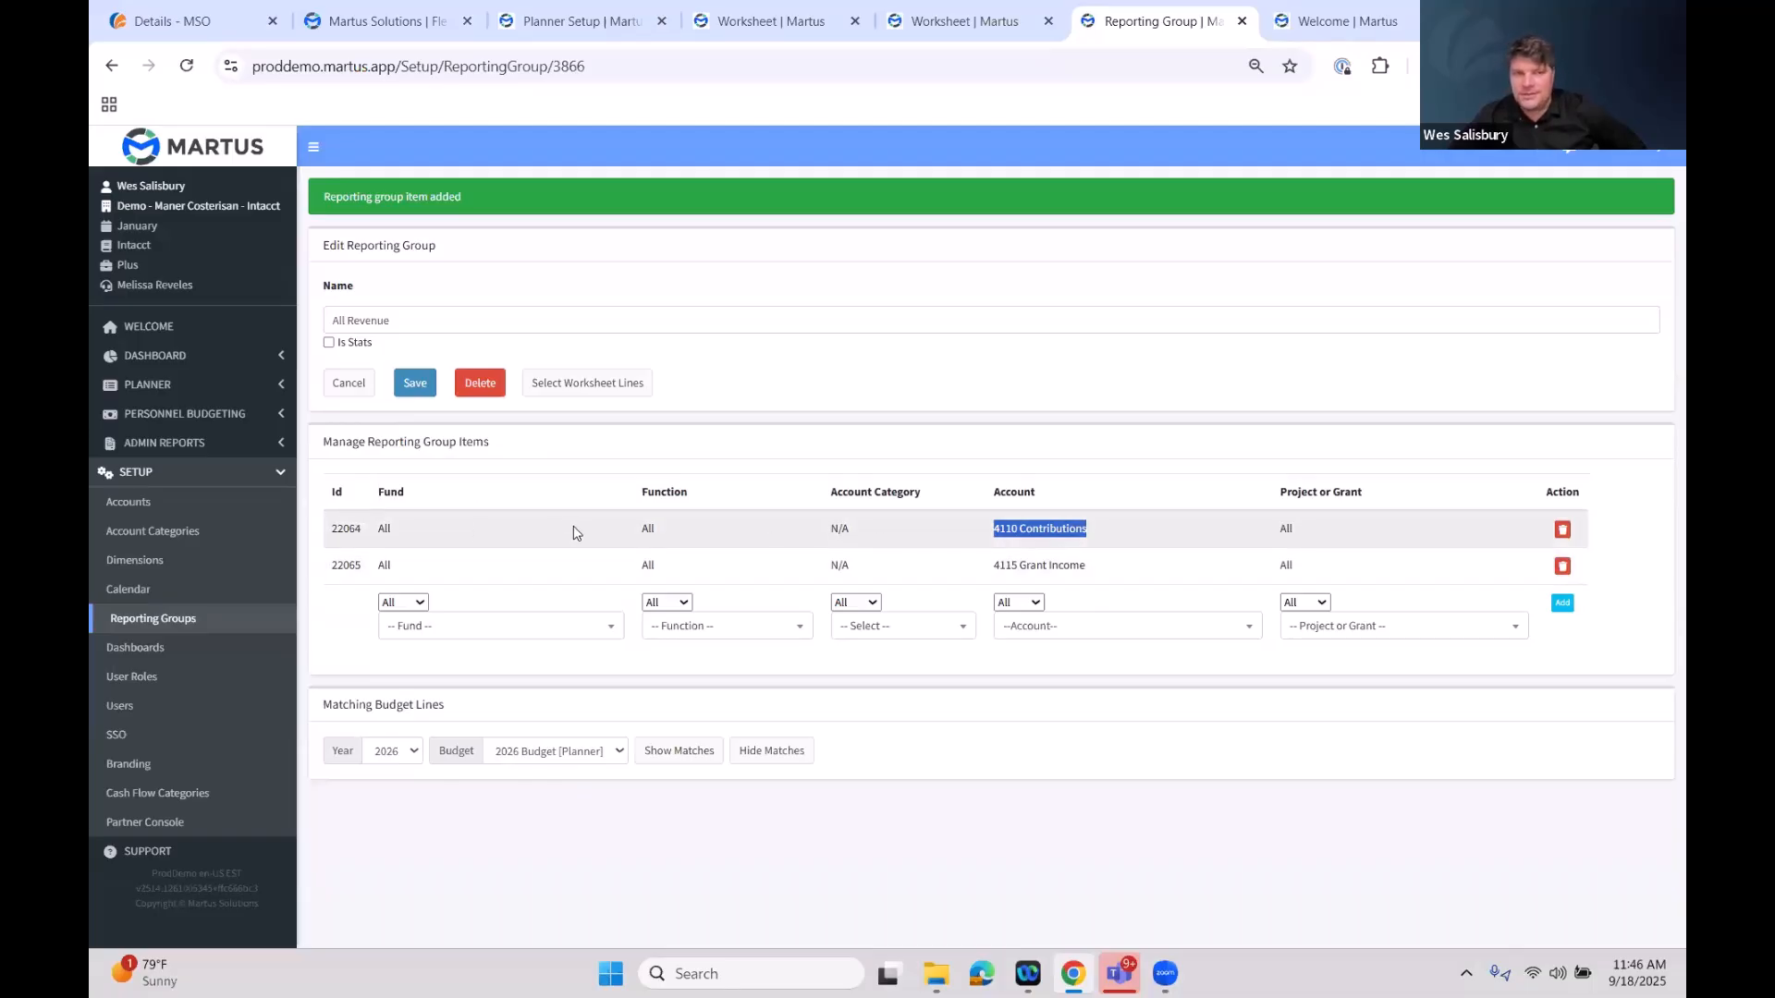
pyautogui.doubleClick(647, 528)
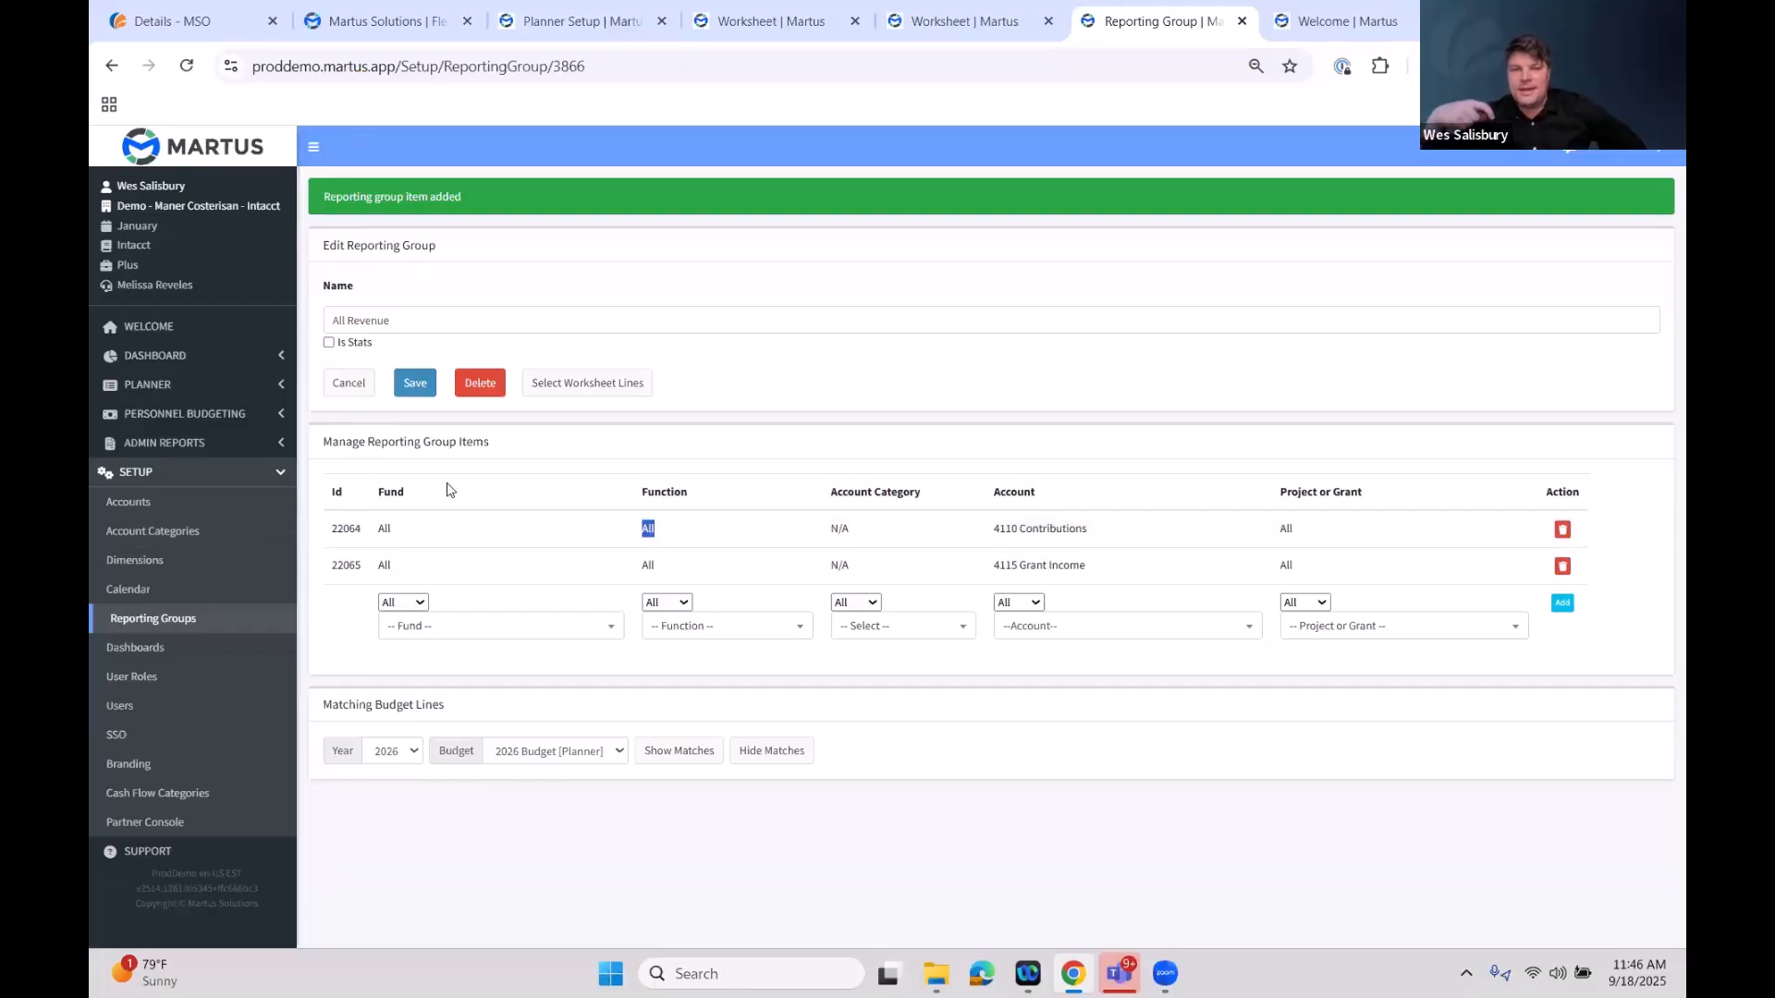
pyautogui.moveTo(1109, 540); pyautogui.dragTo(959, 537)
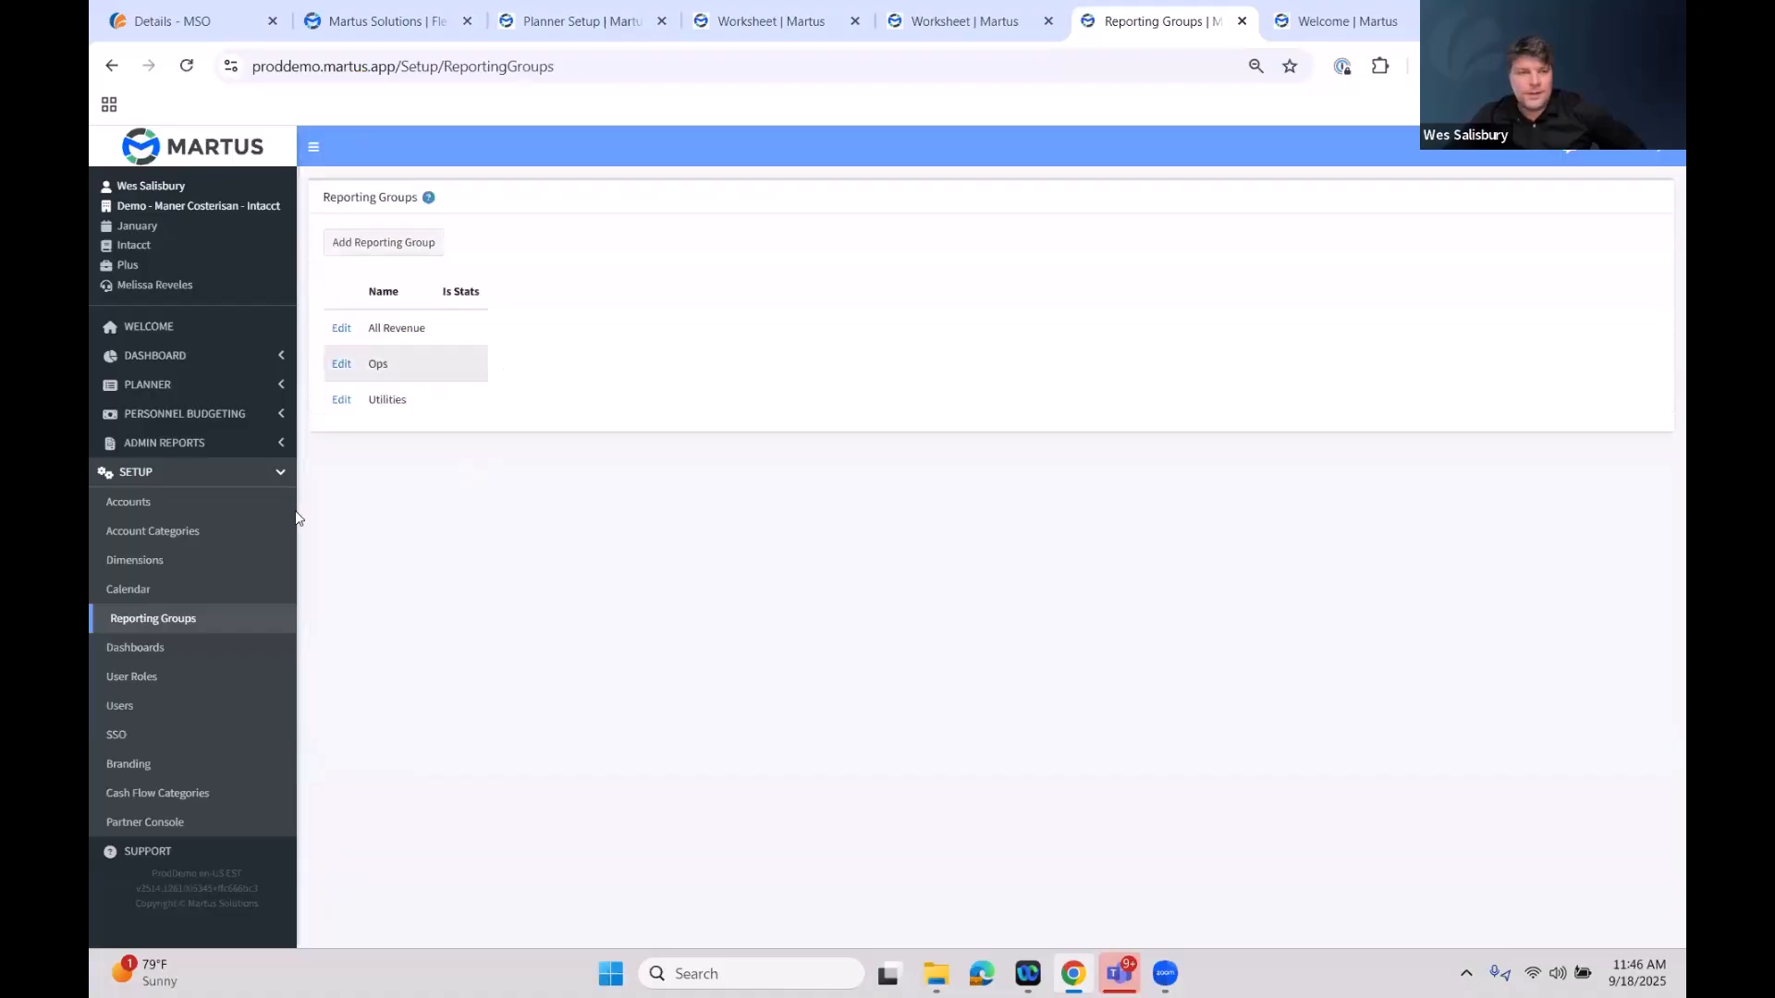
# Create a new global special purpose worksheet named September 25 Quarterly Call
pyautogui.click(250, 475)
pyautogui.click(227, 412)
pyautogui.click(228, 392)
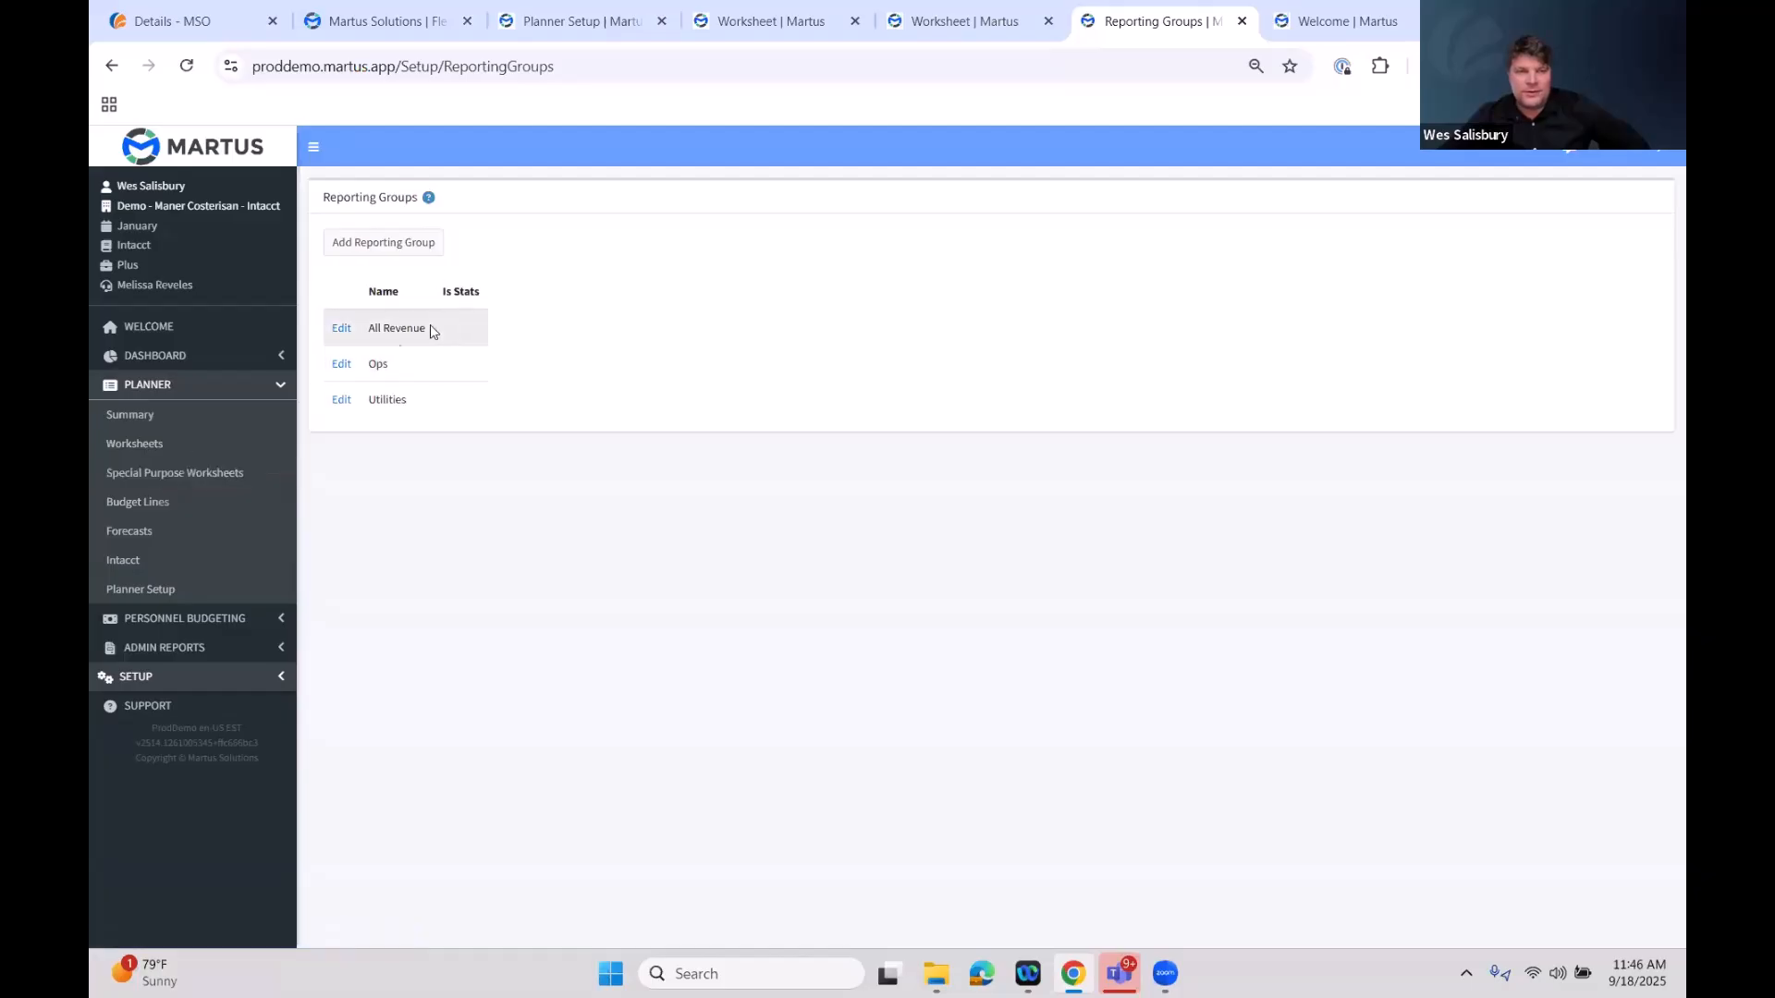
pyautogui.click(216, 474)
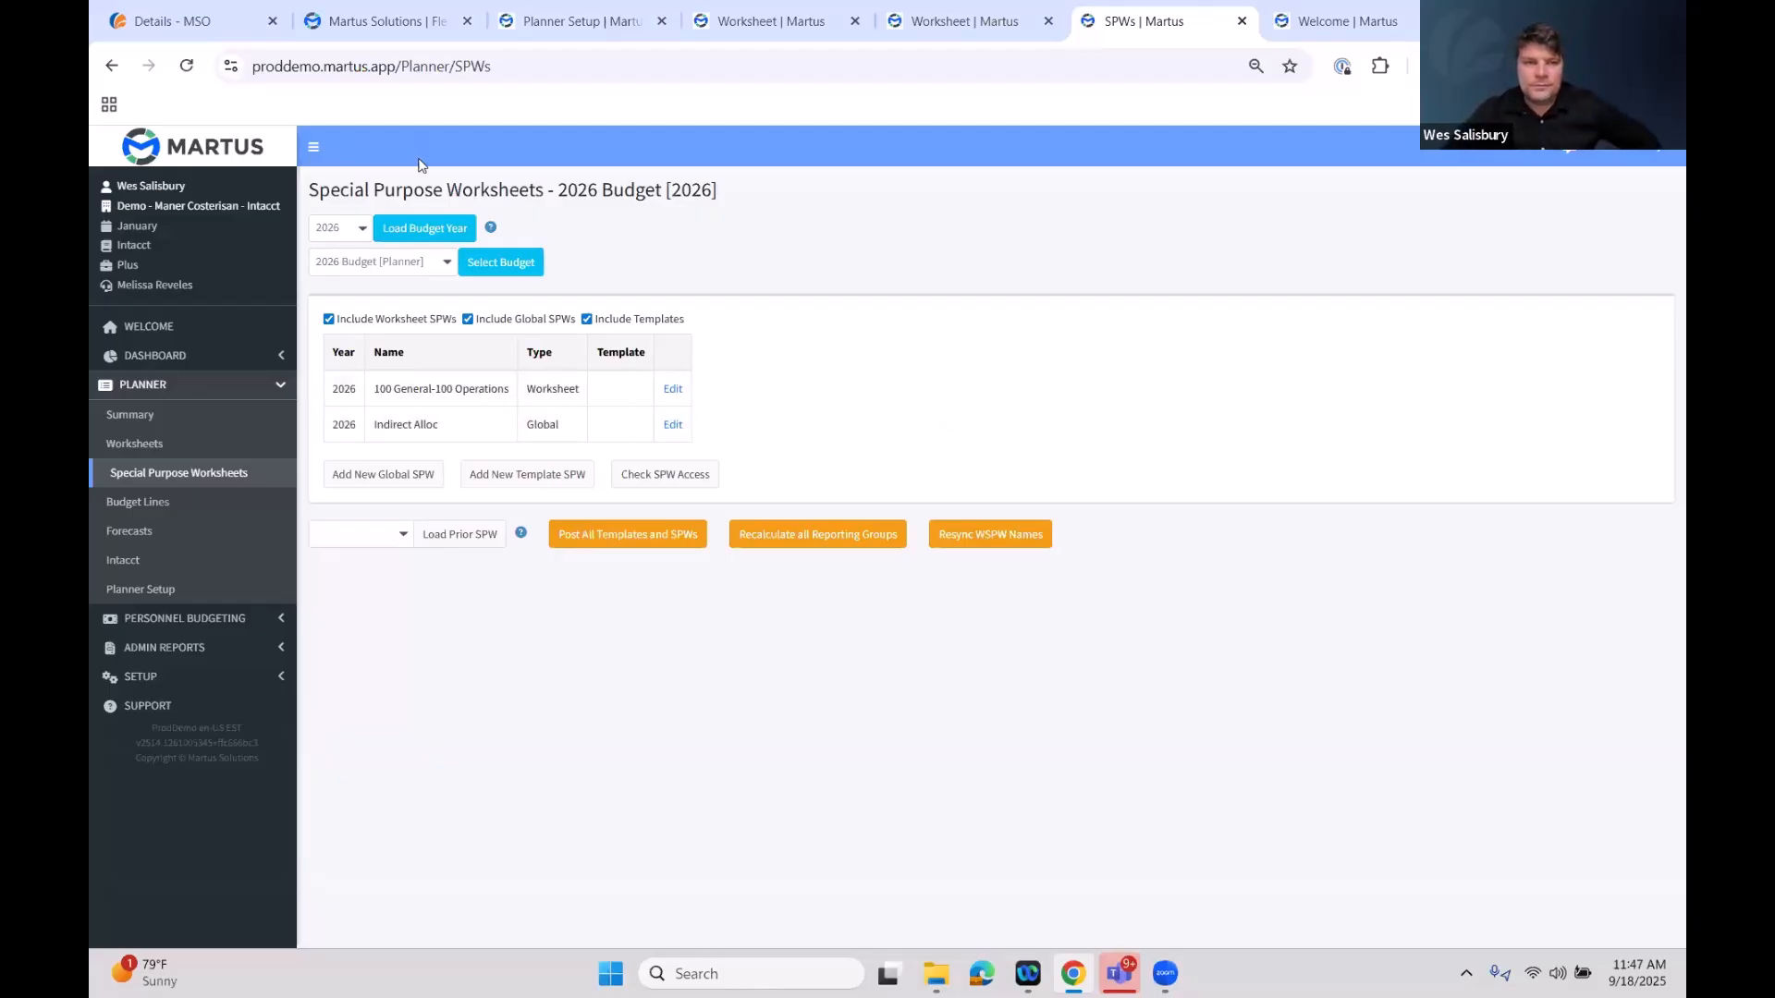
pyautogui.click(415, 483)
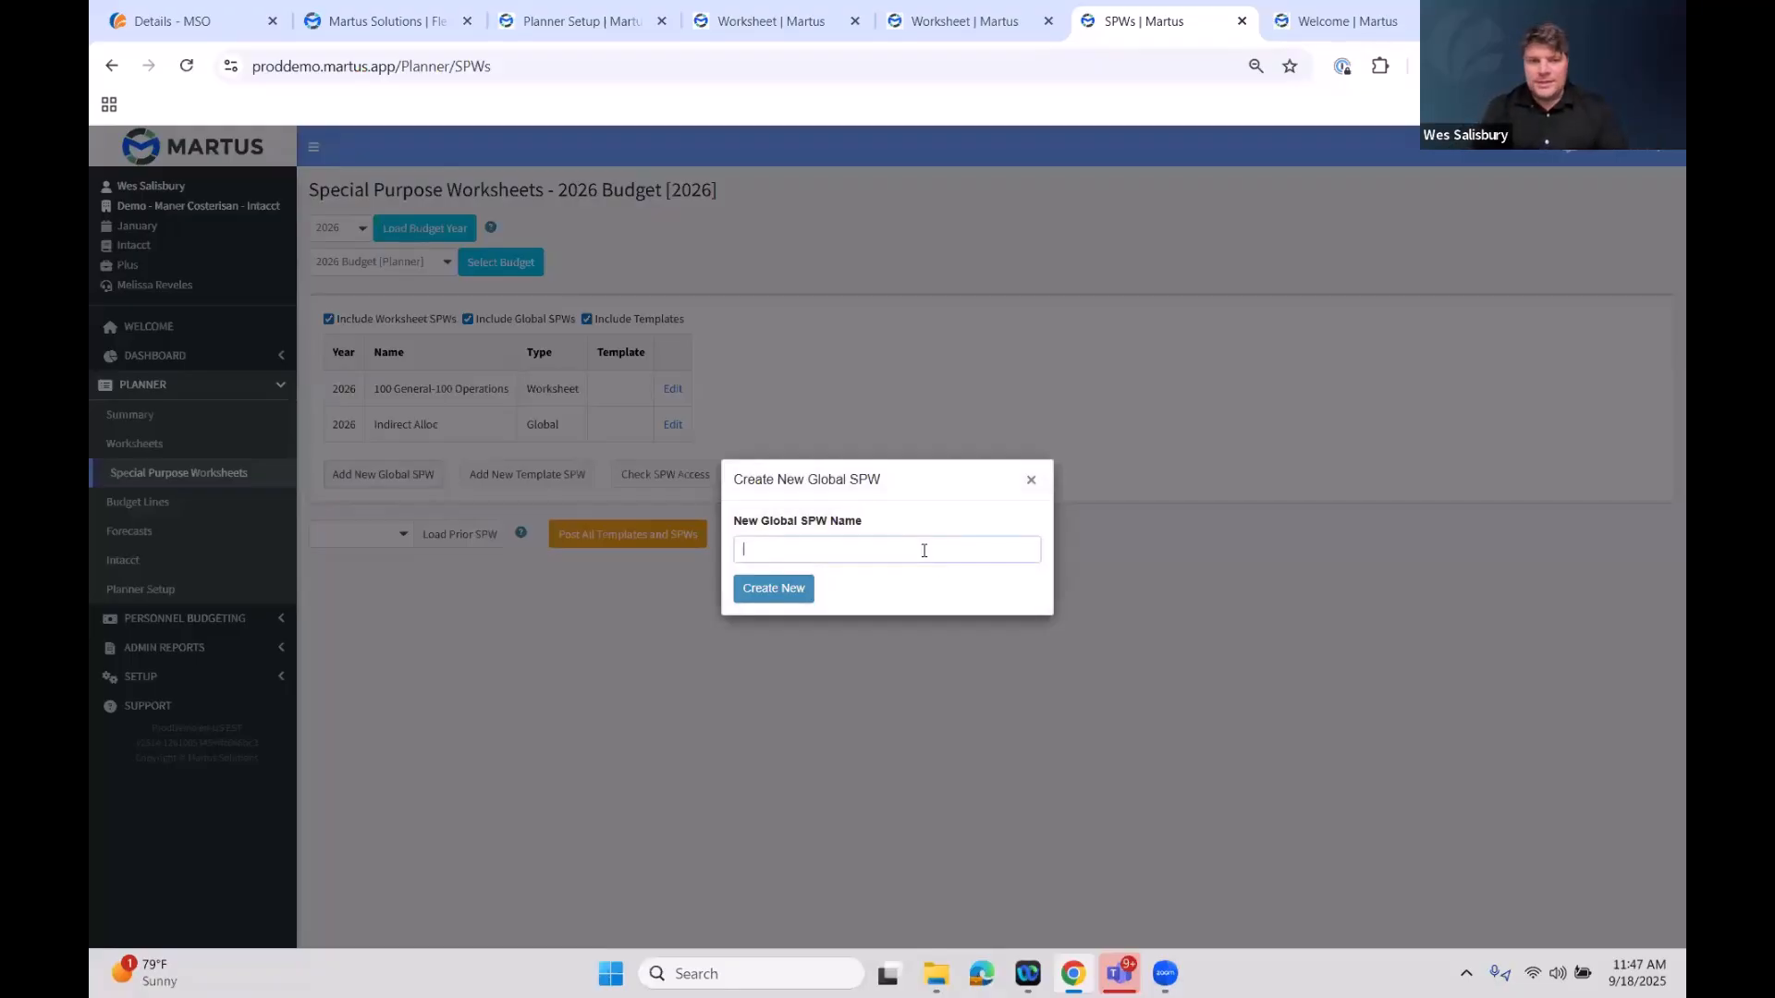
pyautogui.write('September')
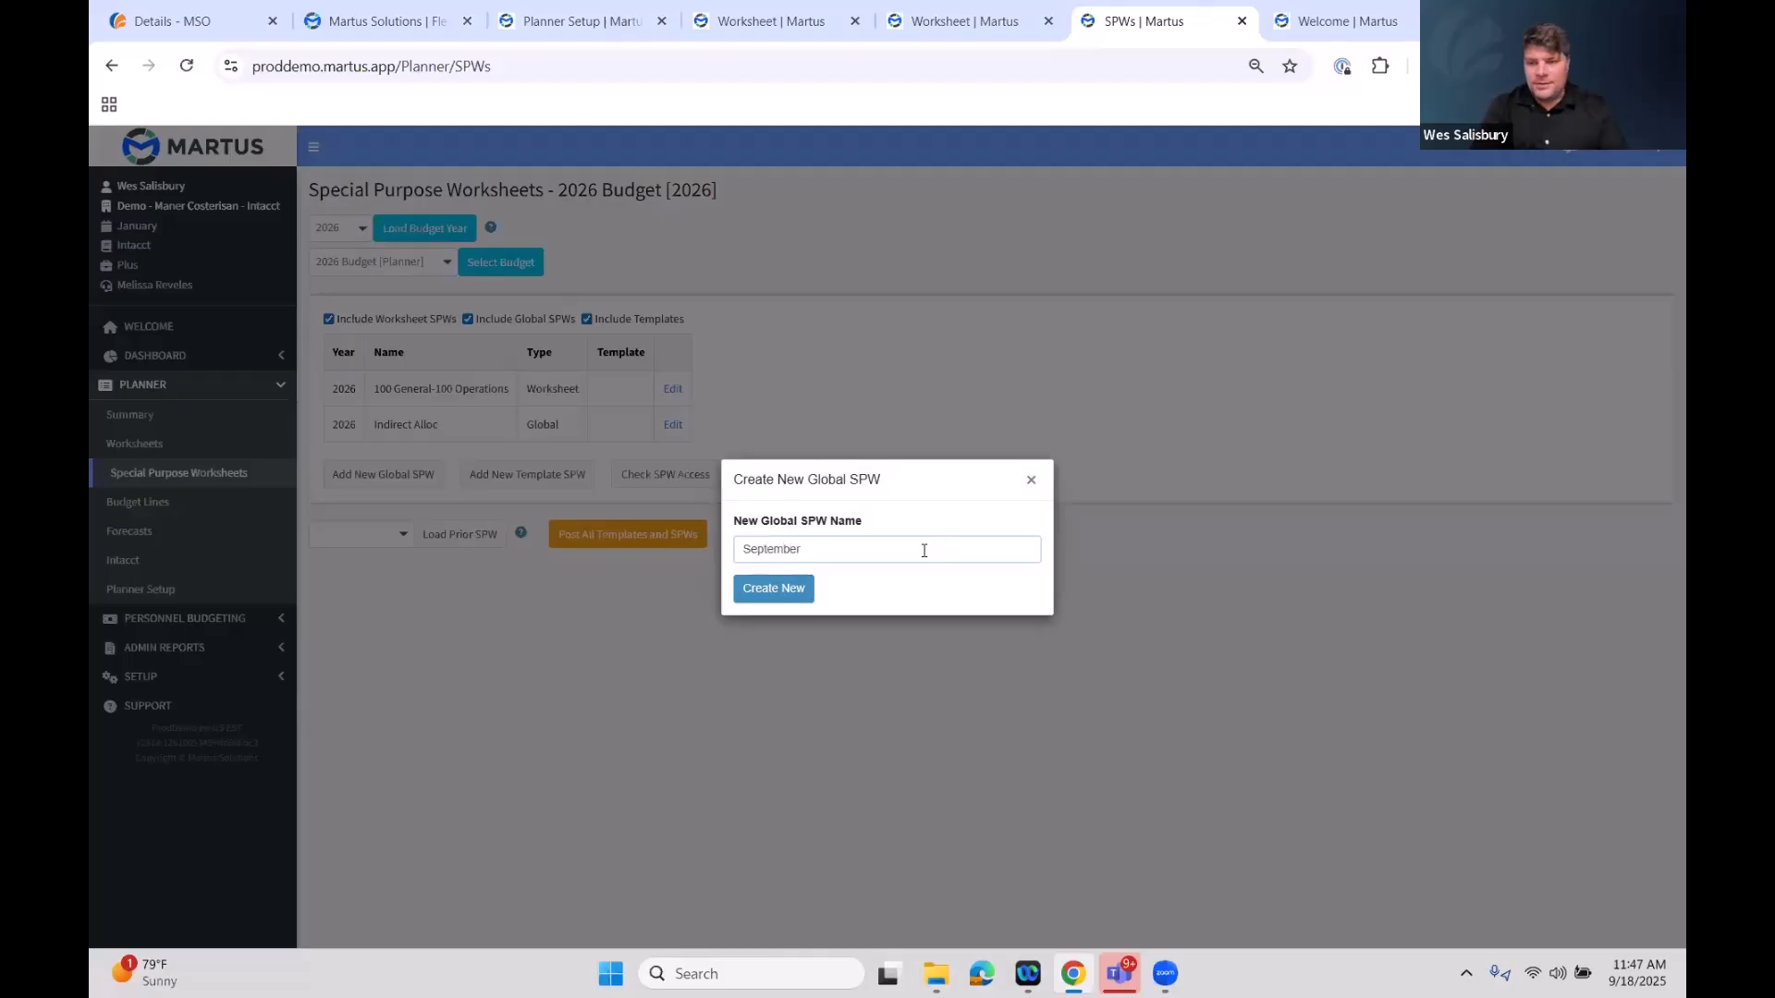
pyautogui.write(' 25 ')
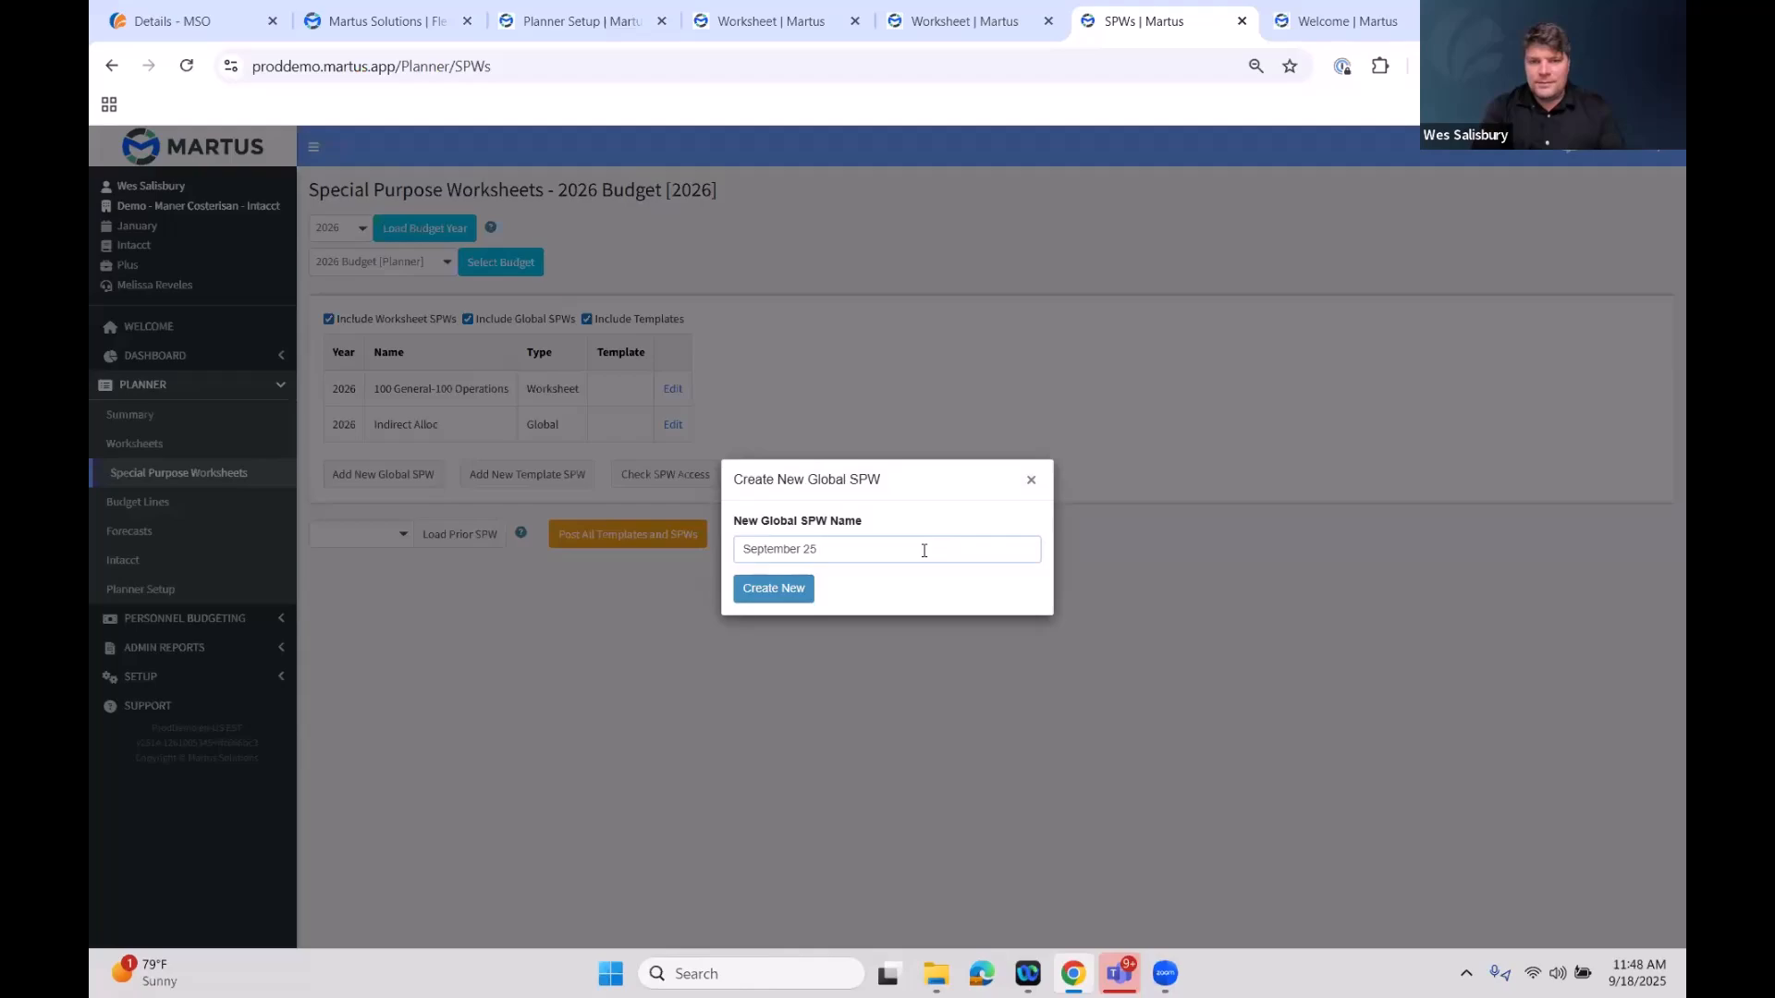
pyautogui.write('Quarterly Call')
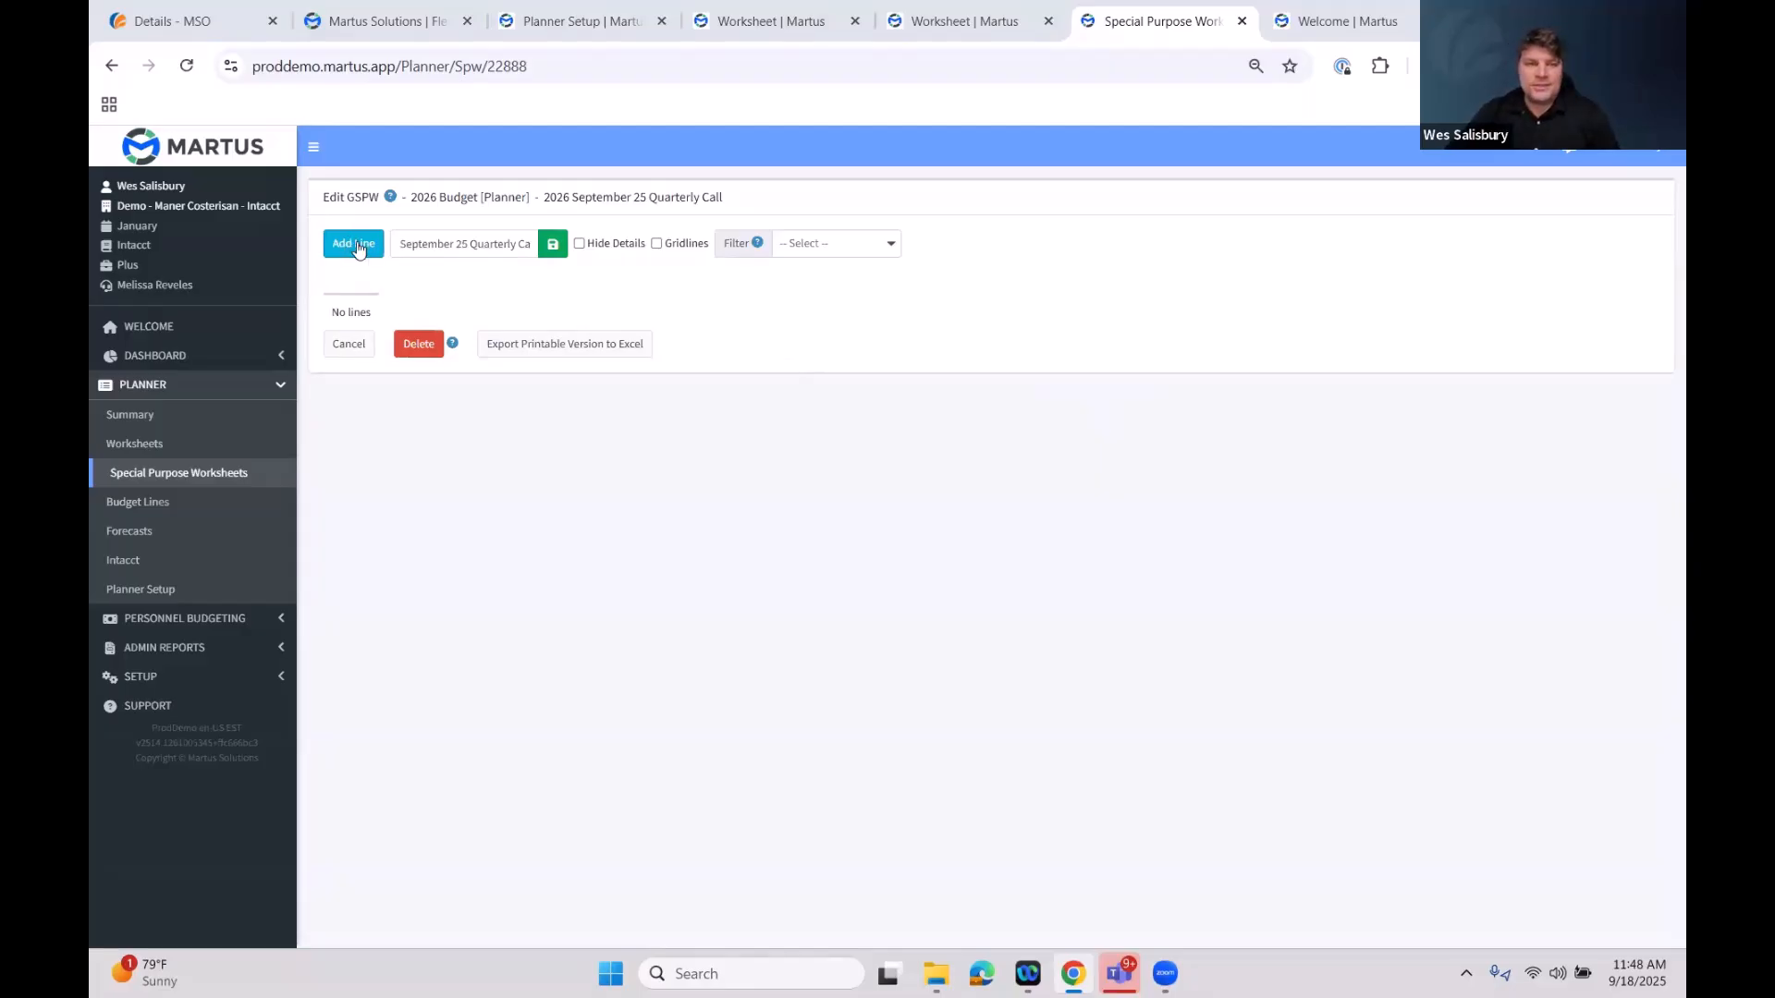
# Add a line in a new Balances section with the description Revenue Balances
pyautogui.click(353, 255)
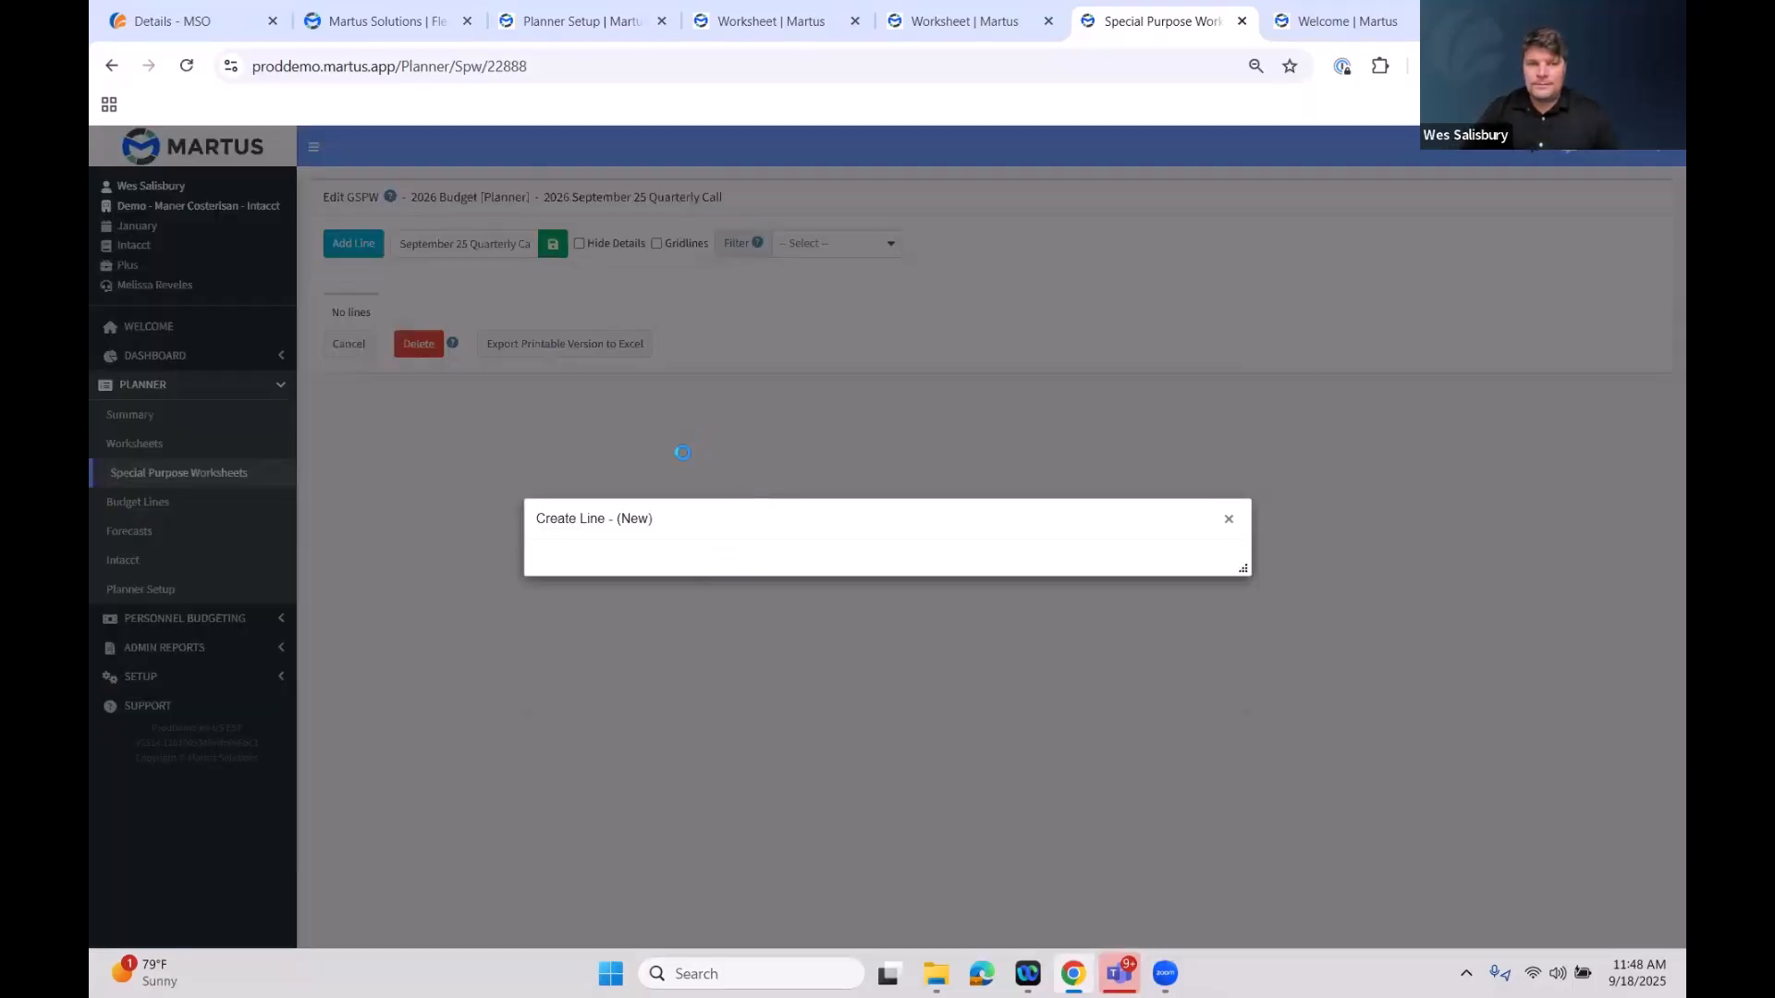
pyautogui.click(1200, 505)
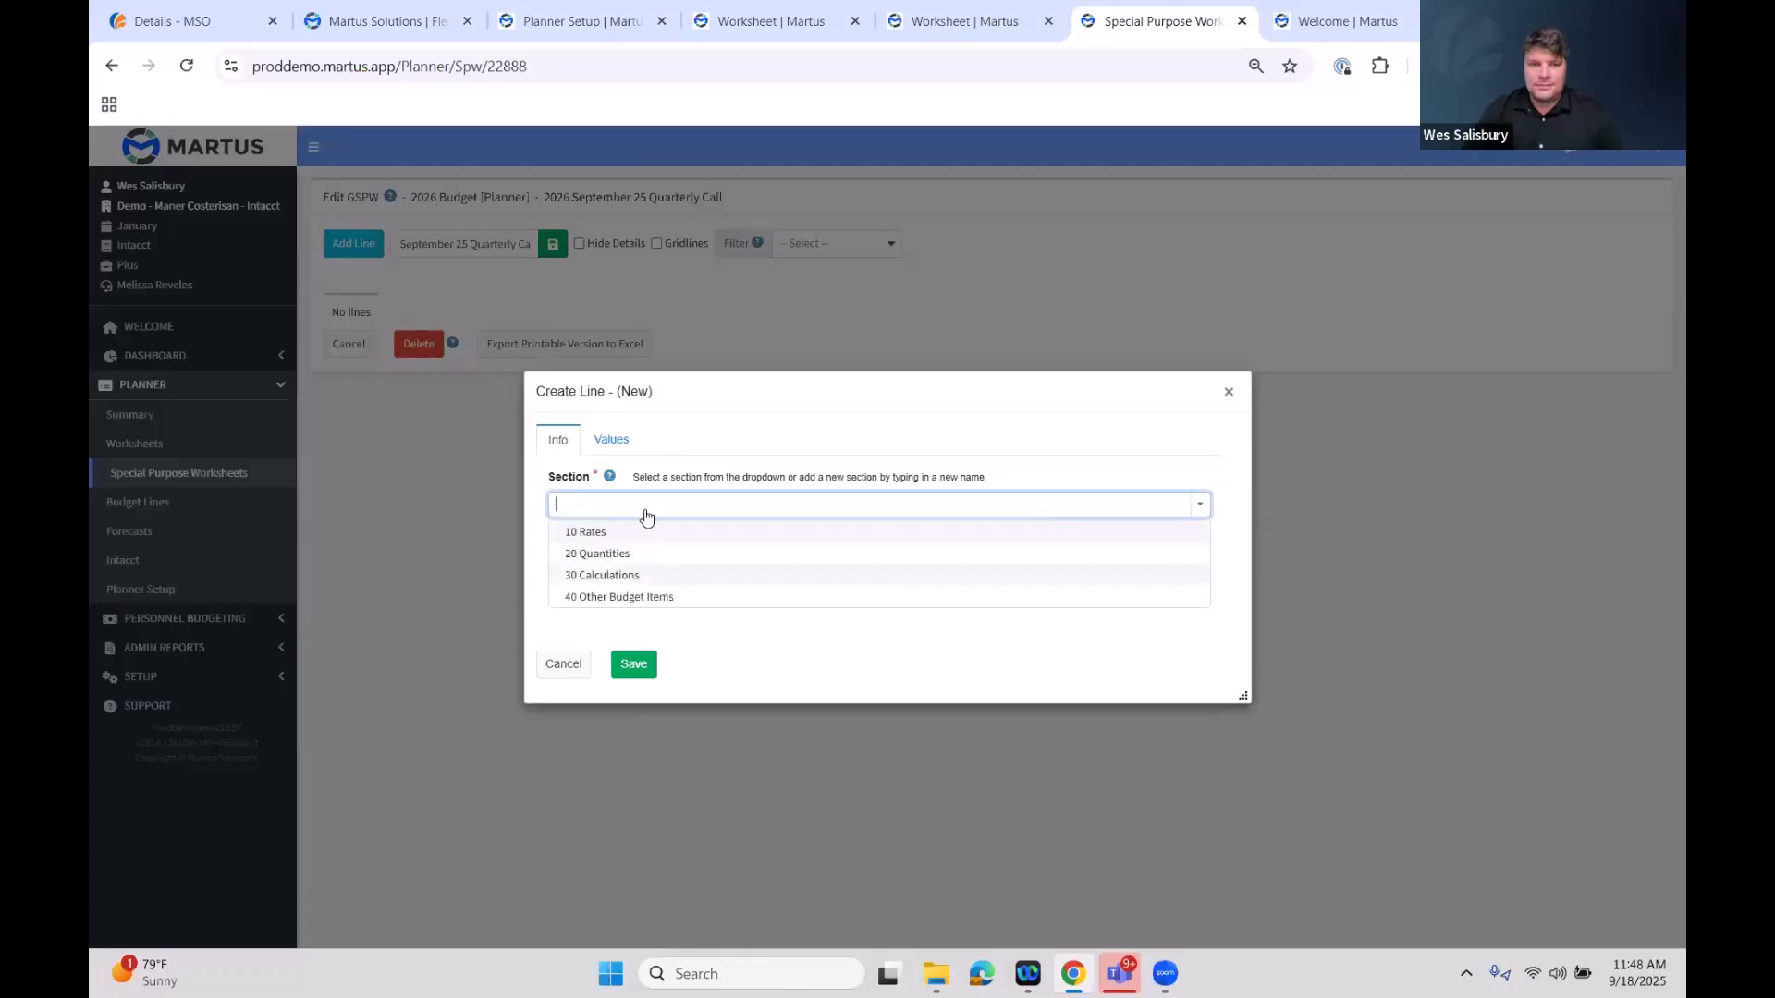
pyautogui.write('Balances')
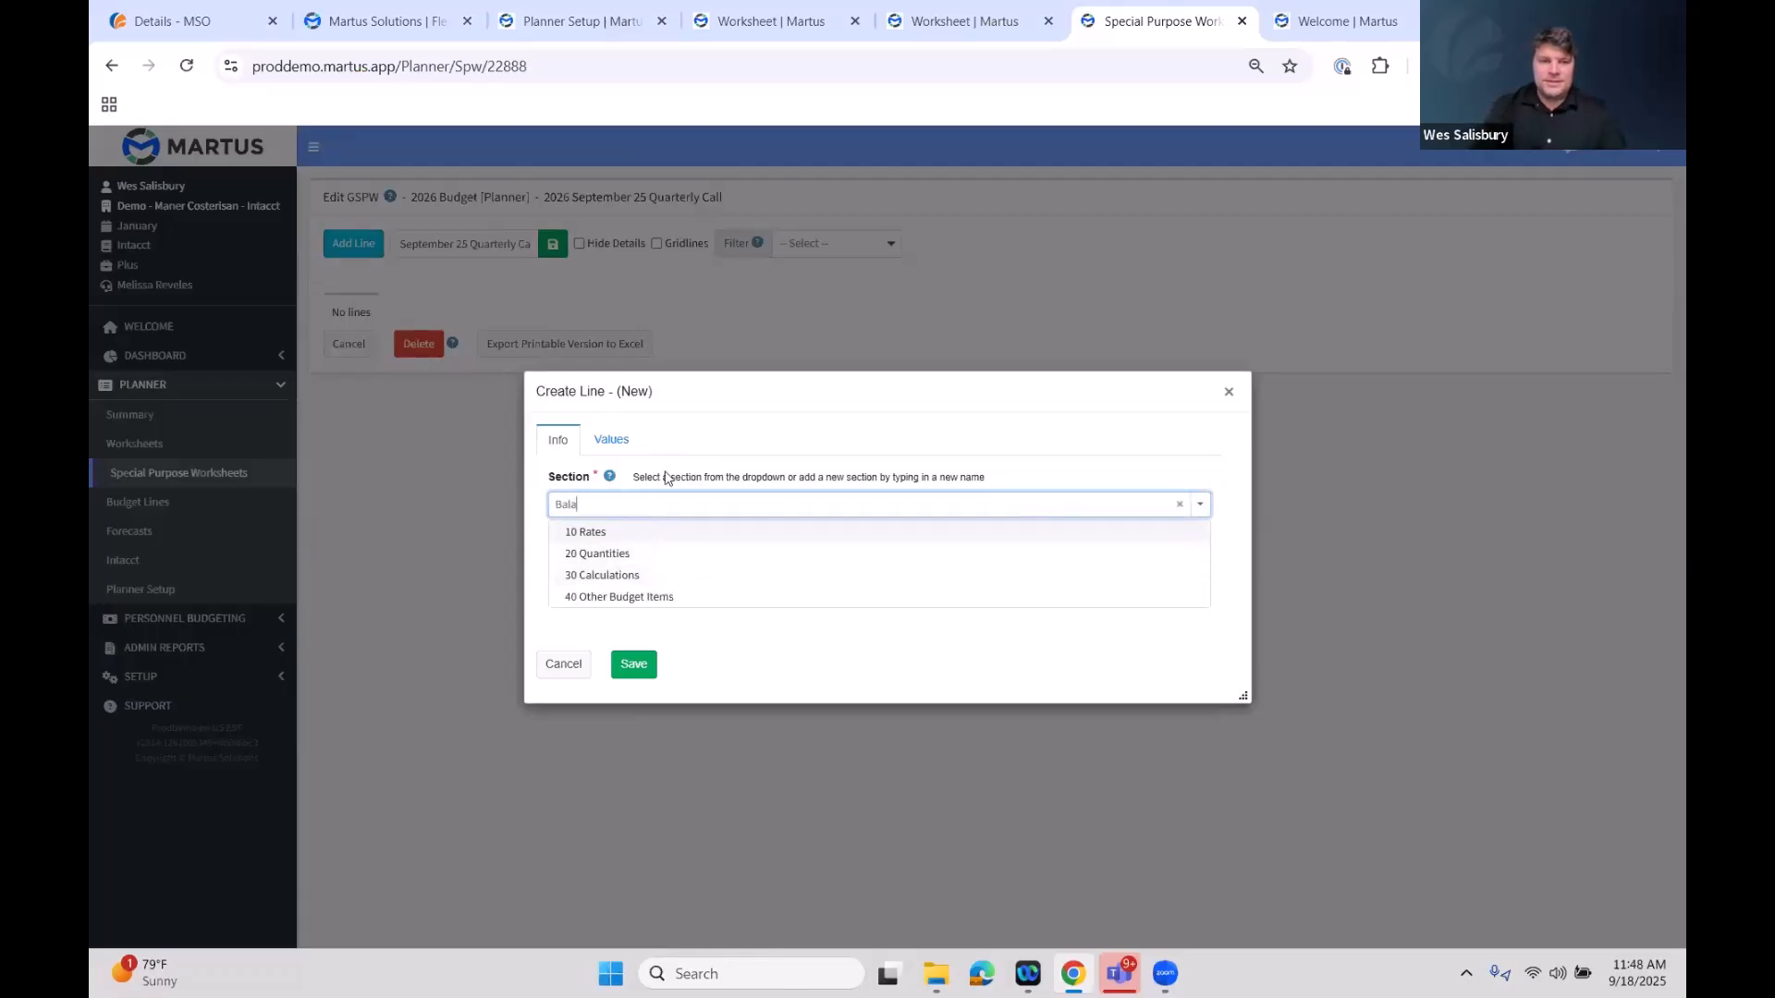
pyautogui.click(708, 577)
pyautogui.write('Revenue Balances')
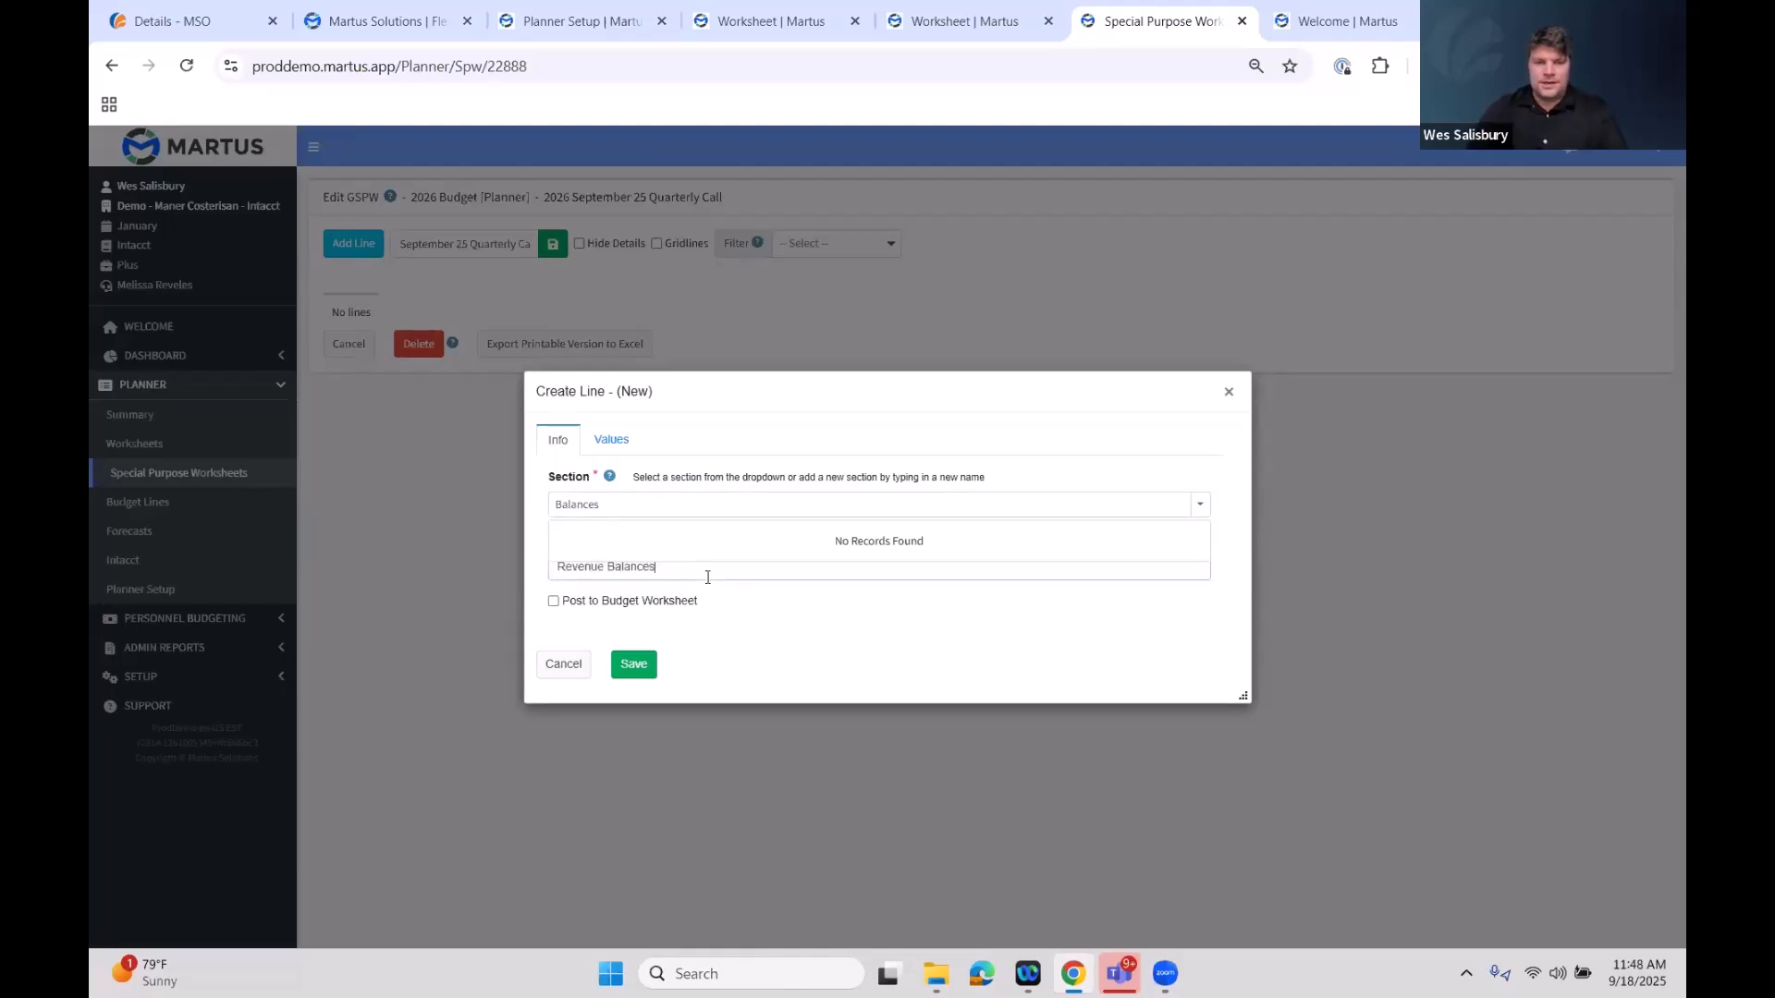
# Set the line's source to the All Revenue reporting group, preview its monthly values, and save the line
pyautogui.click(612, 441)
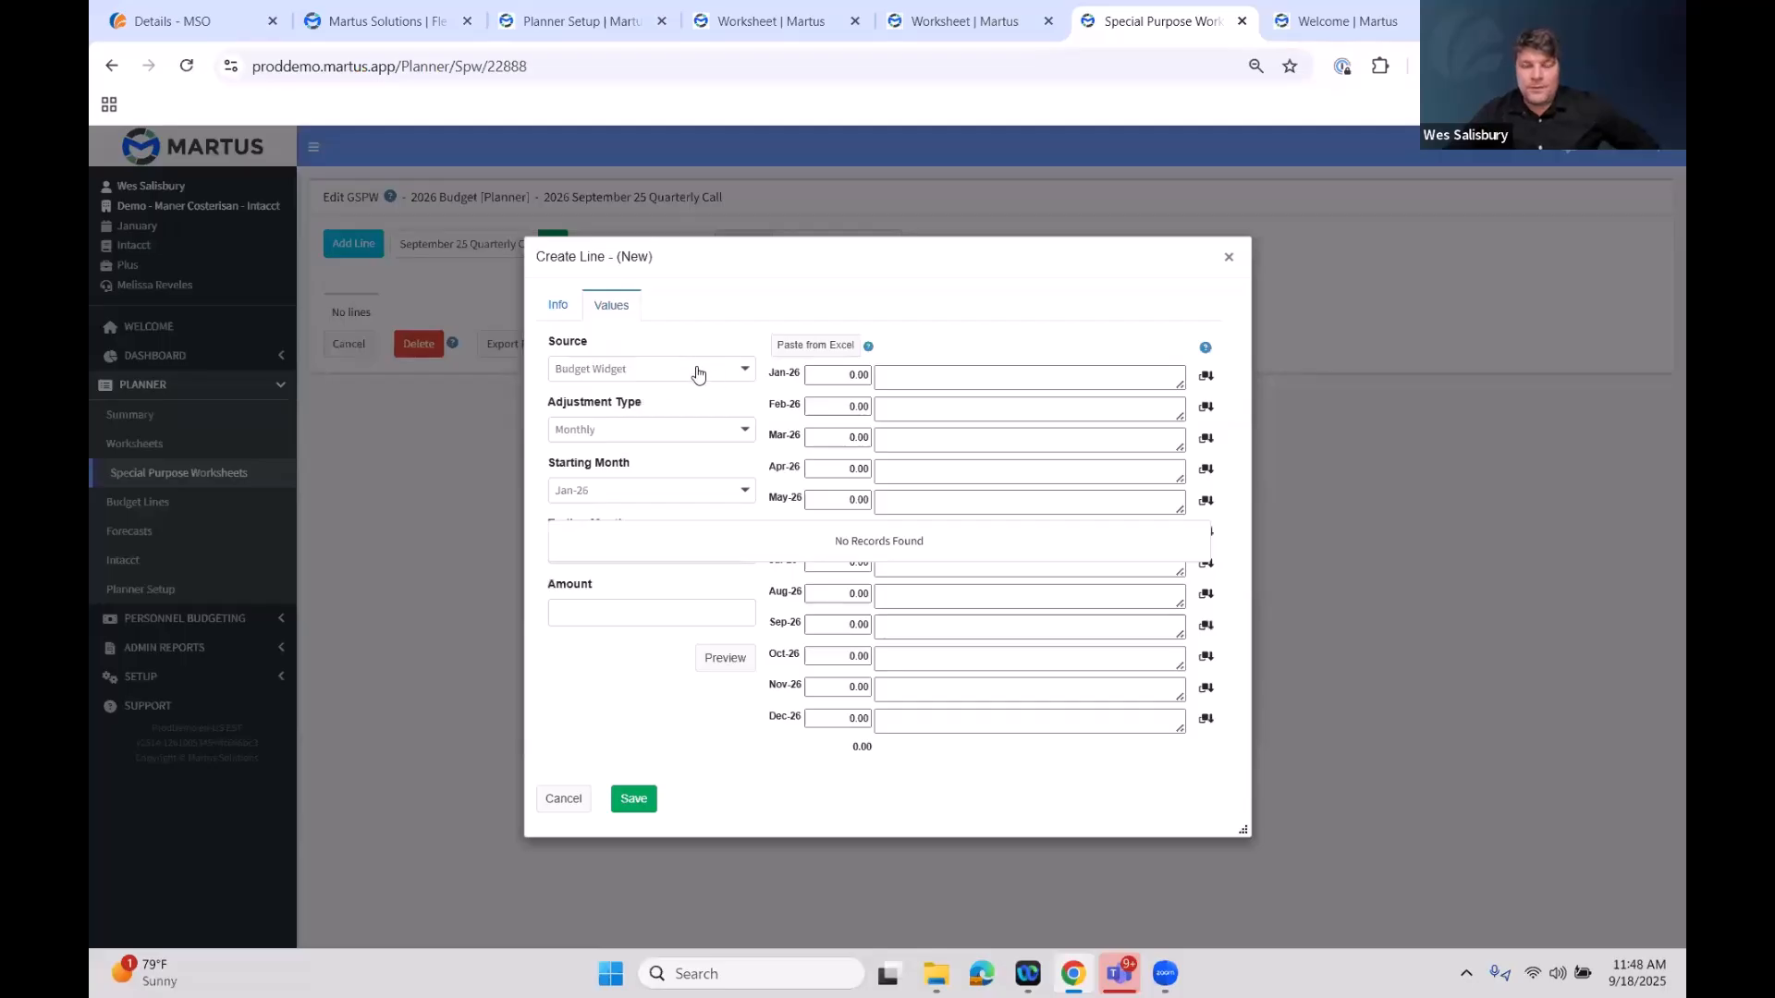
pyautogui.click(698, 374)
pyautogui.click(652, 449)
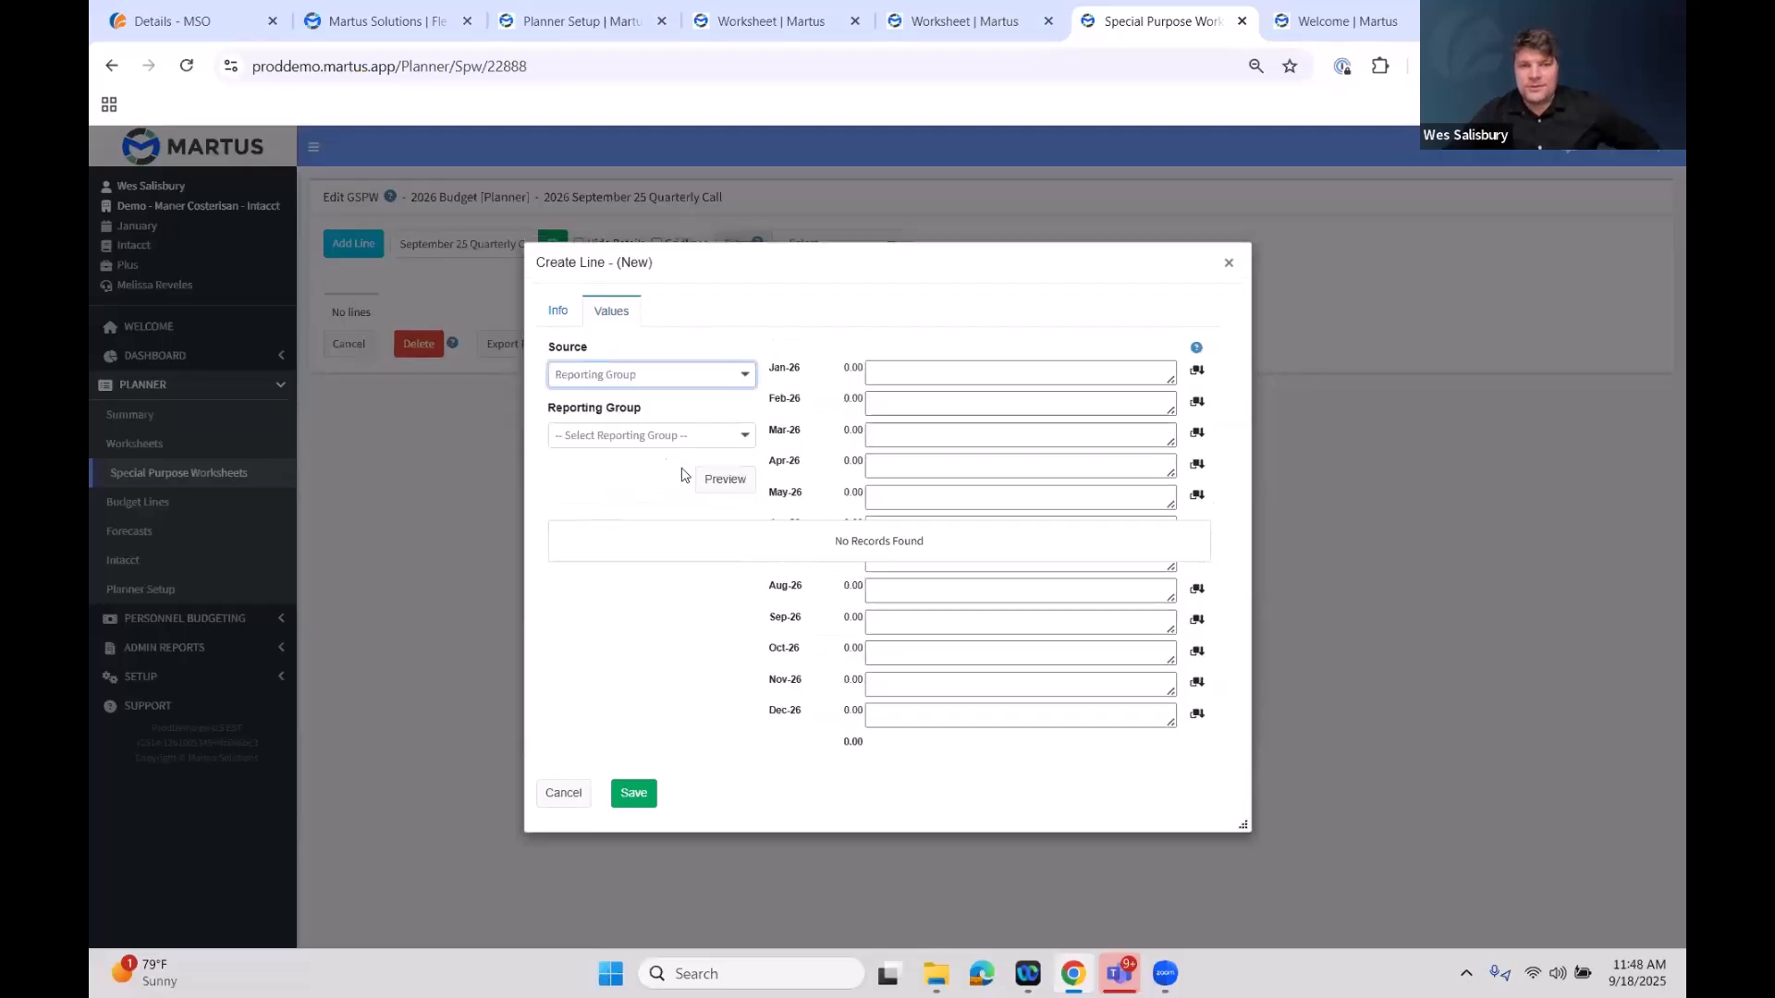
pyautogui.click(725, 440)
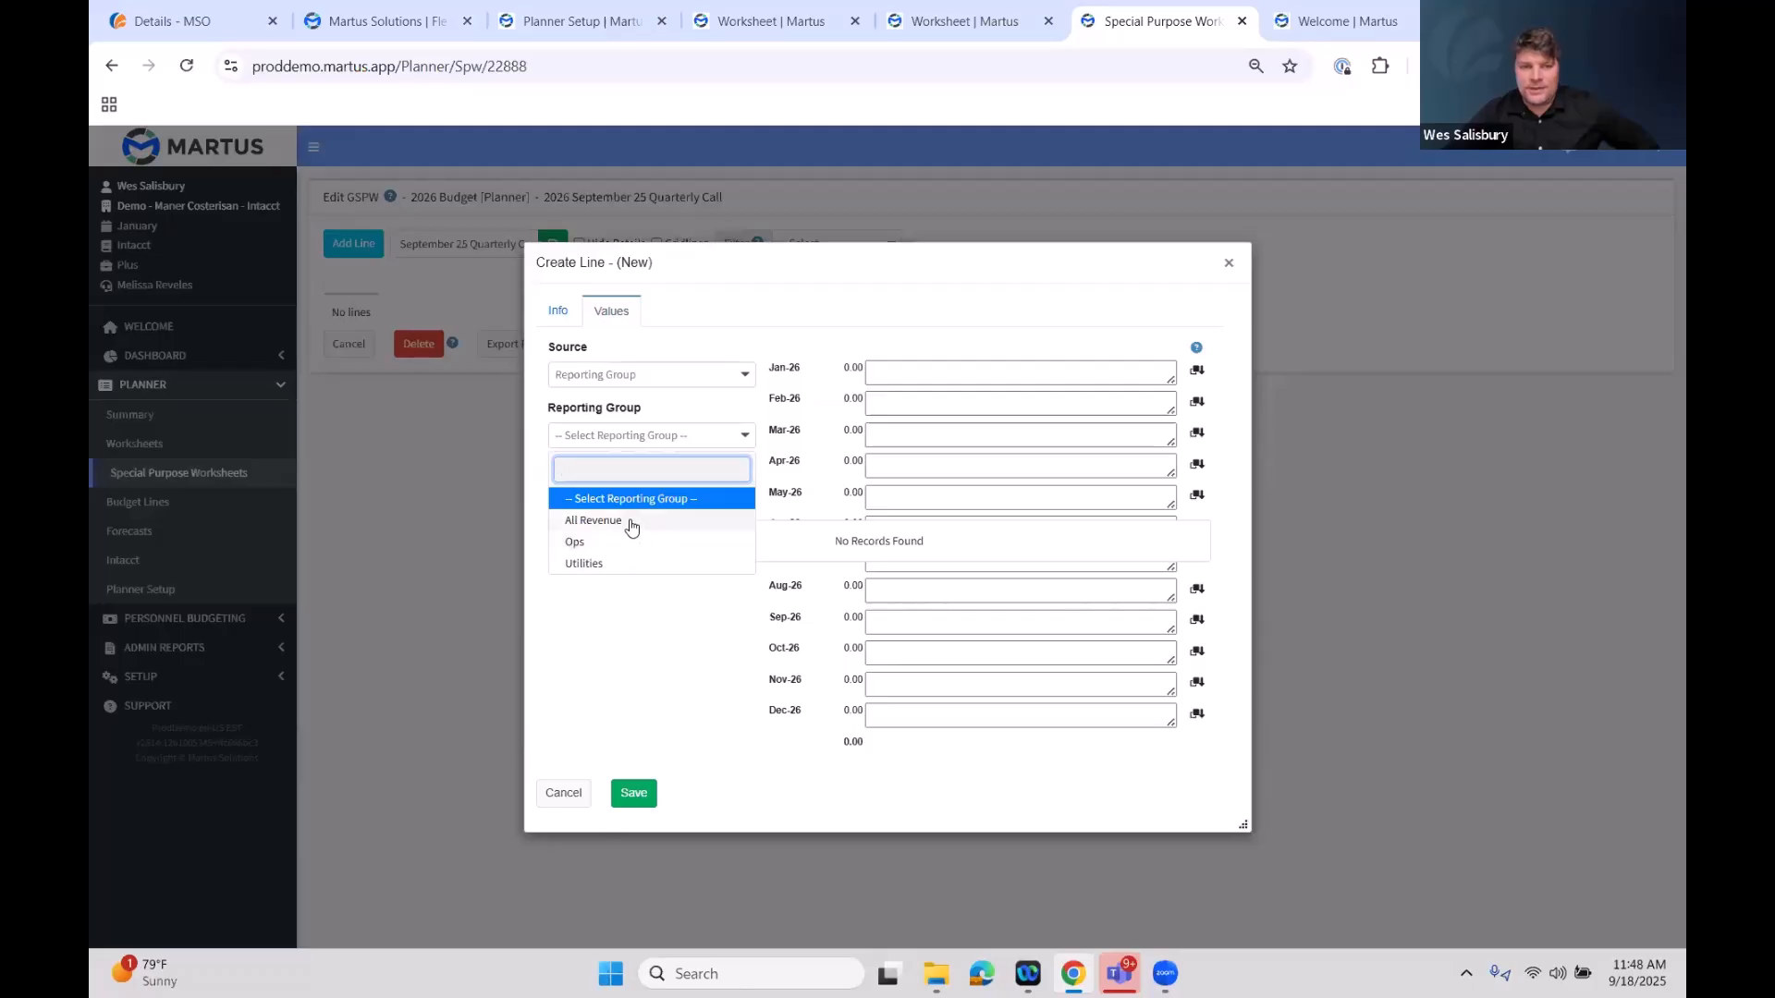
pyautogui.click(629, 521)
pyautogui.click(601, 378)
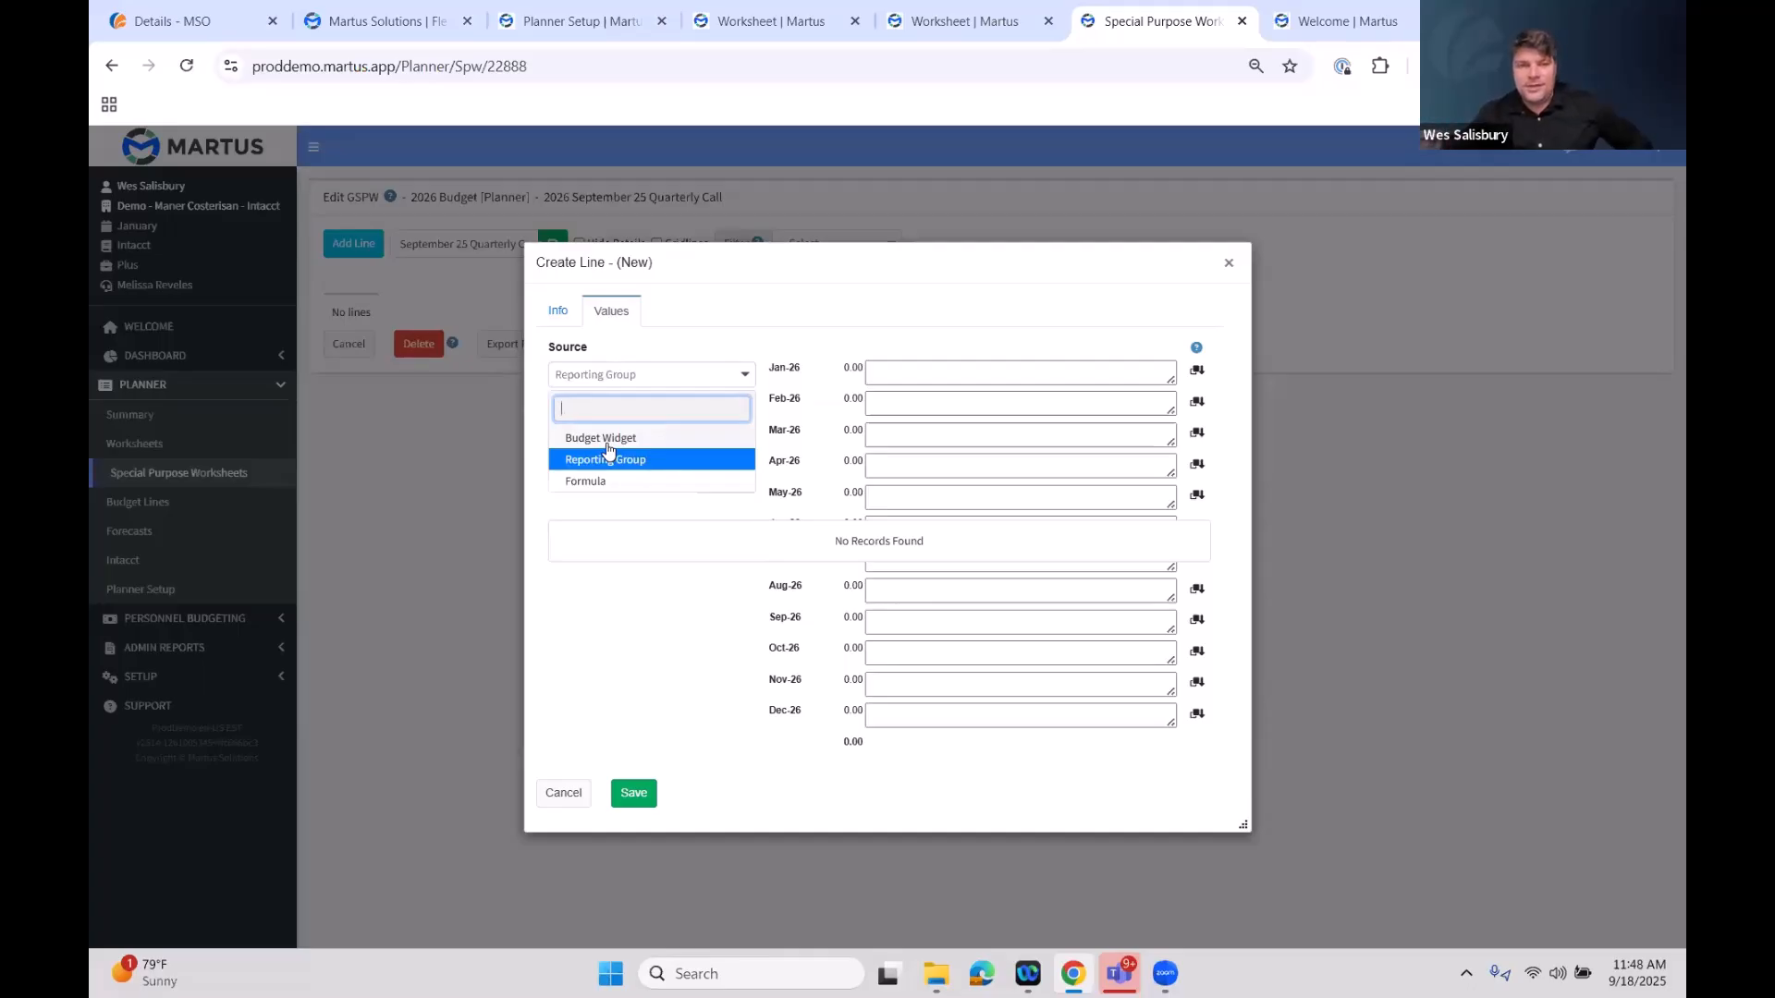
pyautogui.click(625, 468)
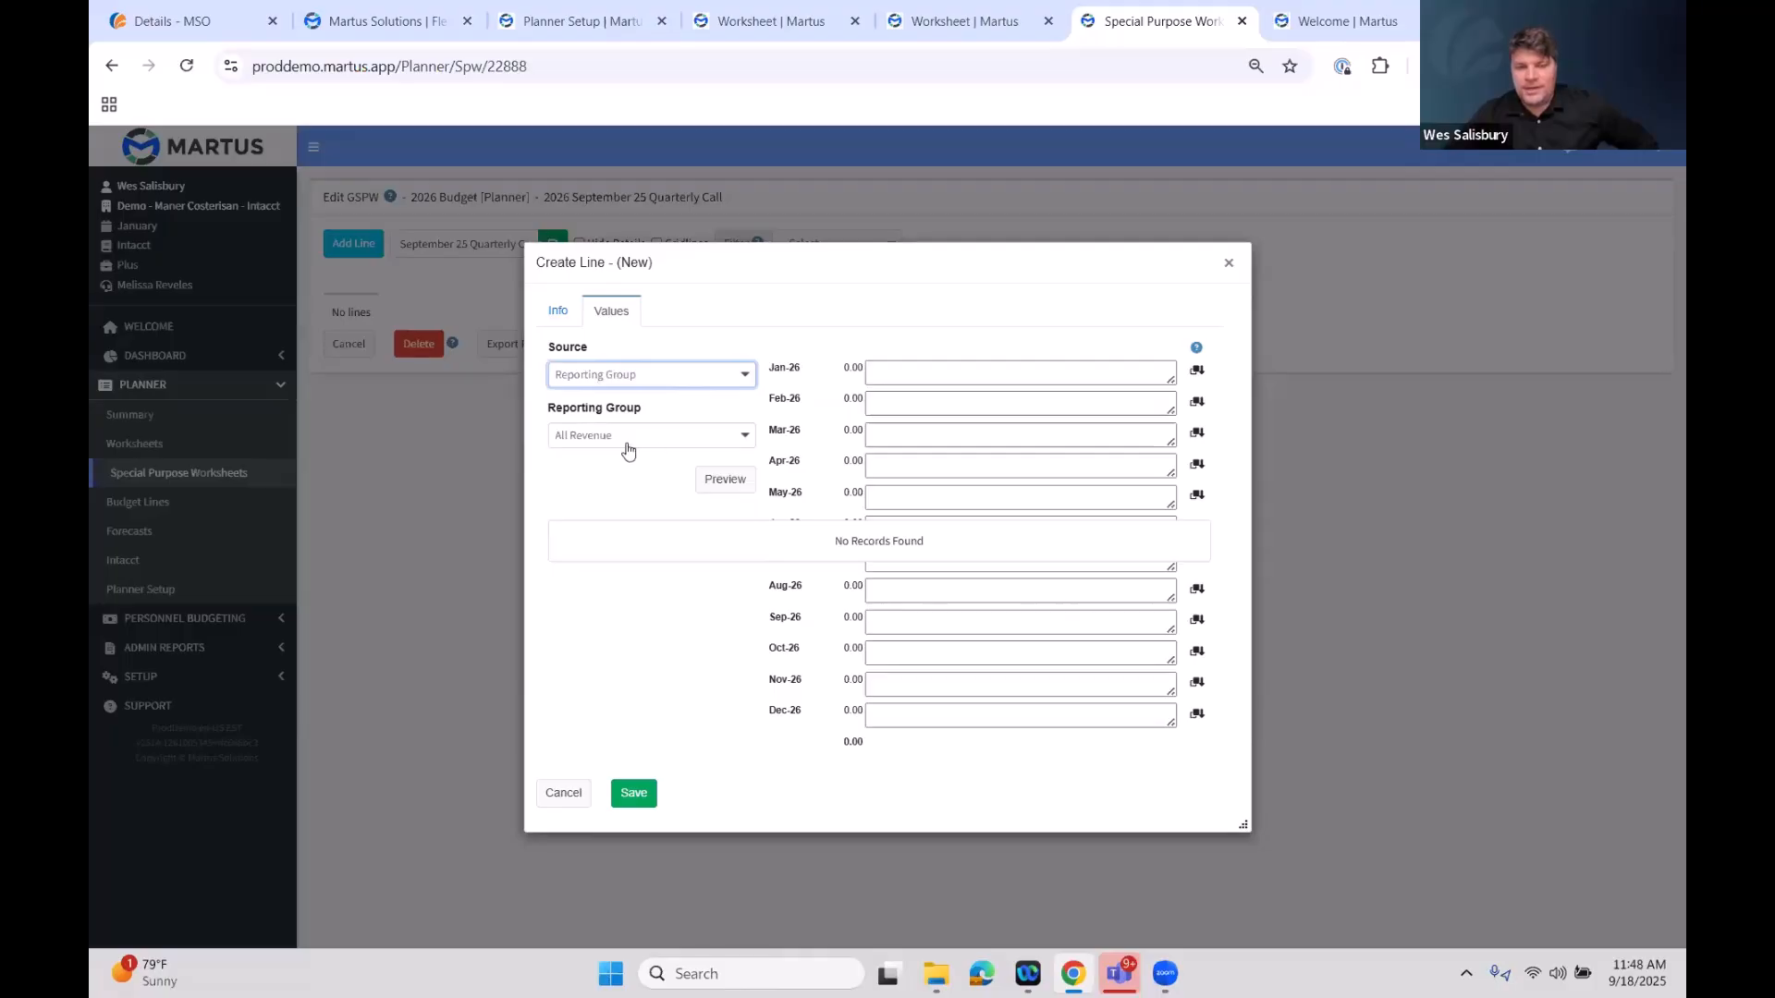
pyautogui.click(737, 484)
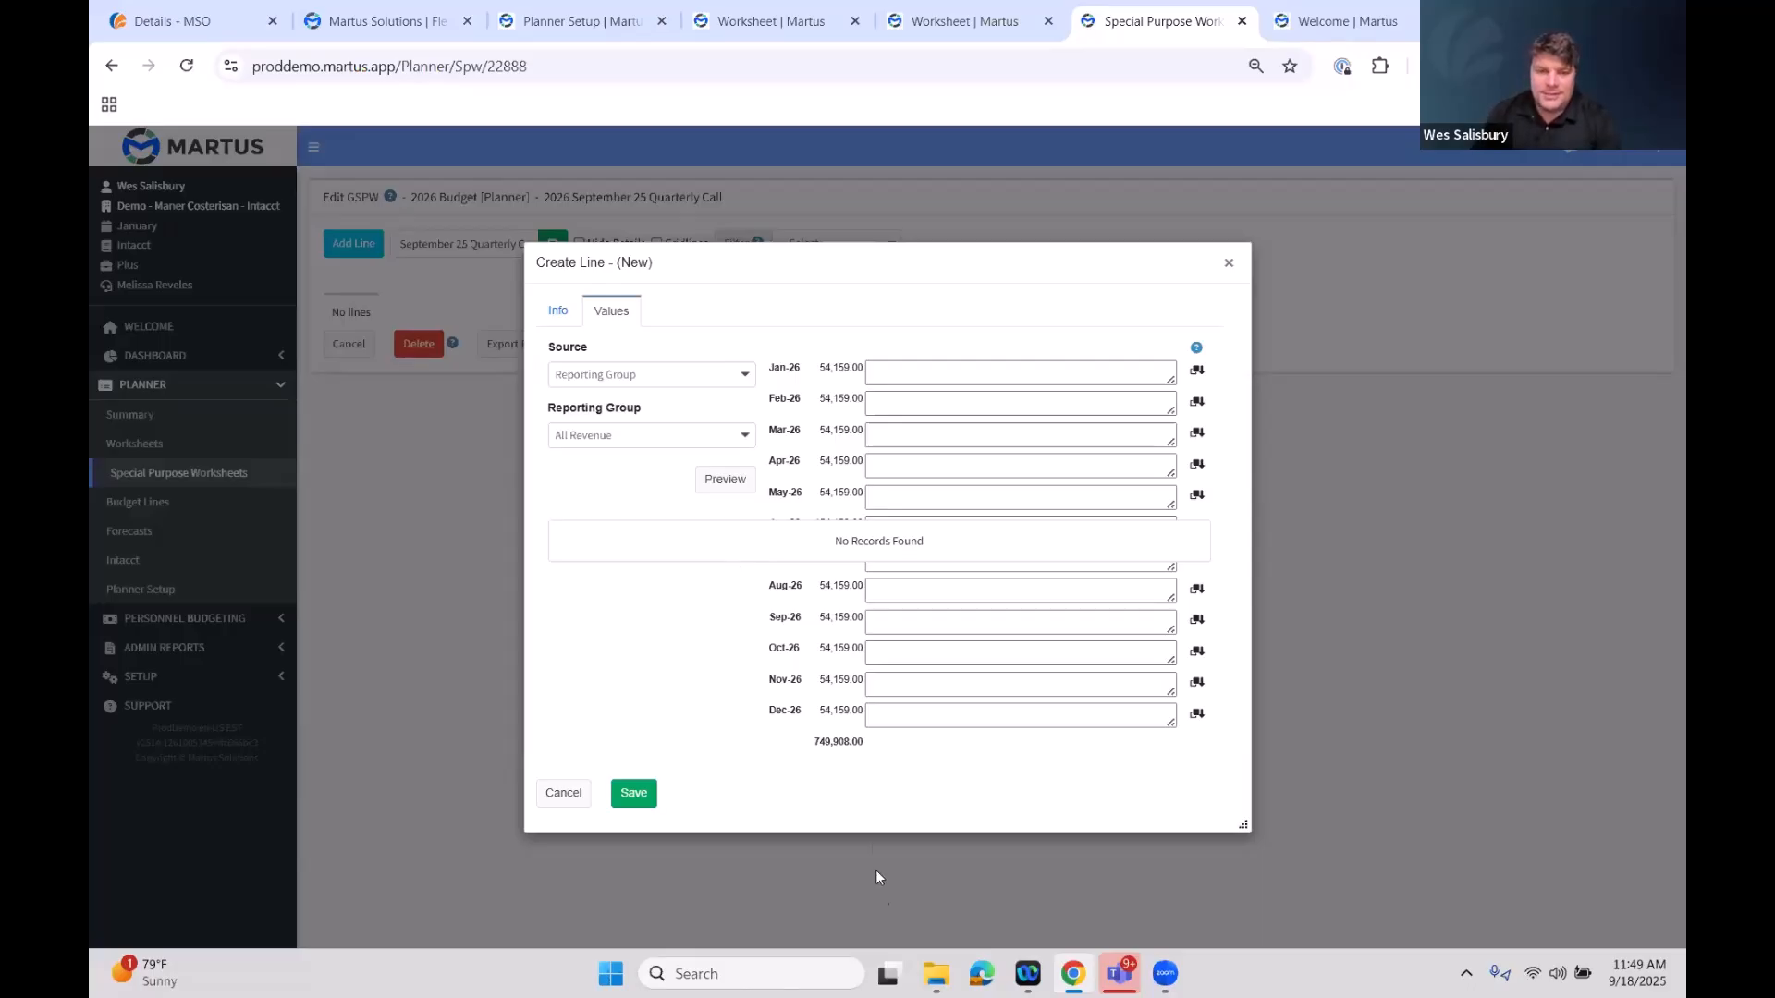
pyautogui.moveTo(804, 730); pyautogui.dragTo(879, 745)
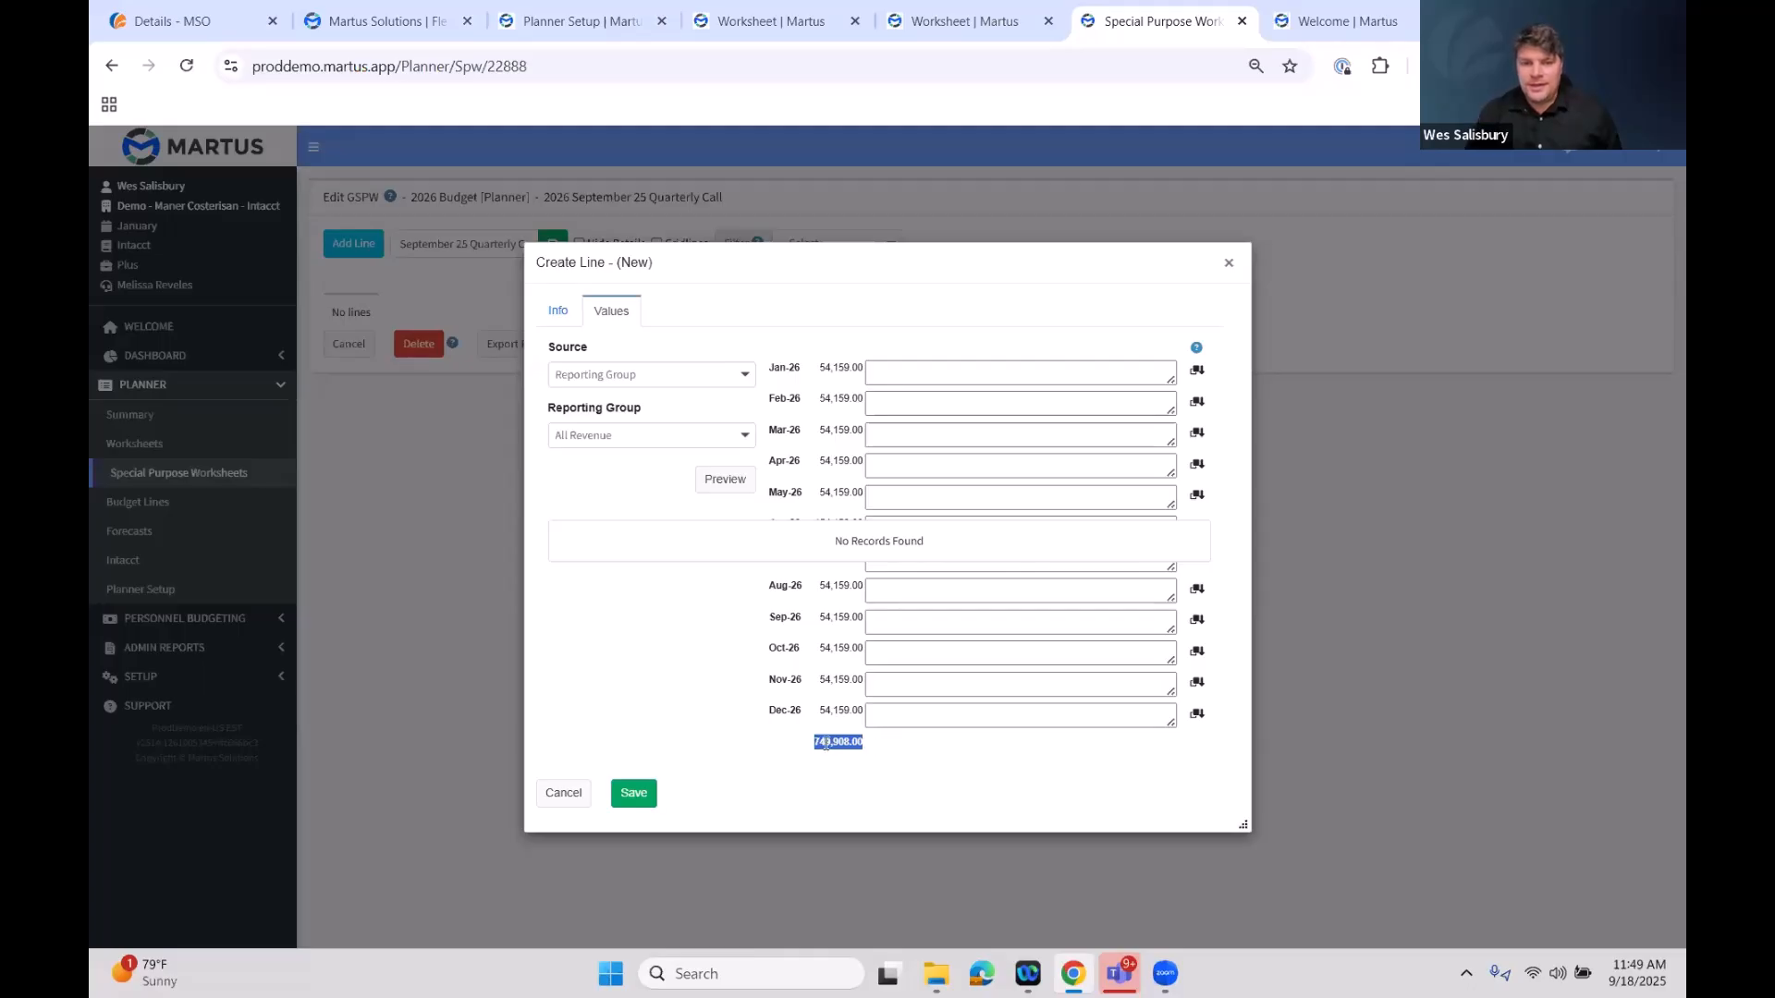
pyautogui.click(646, 801)
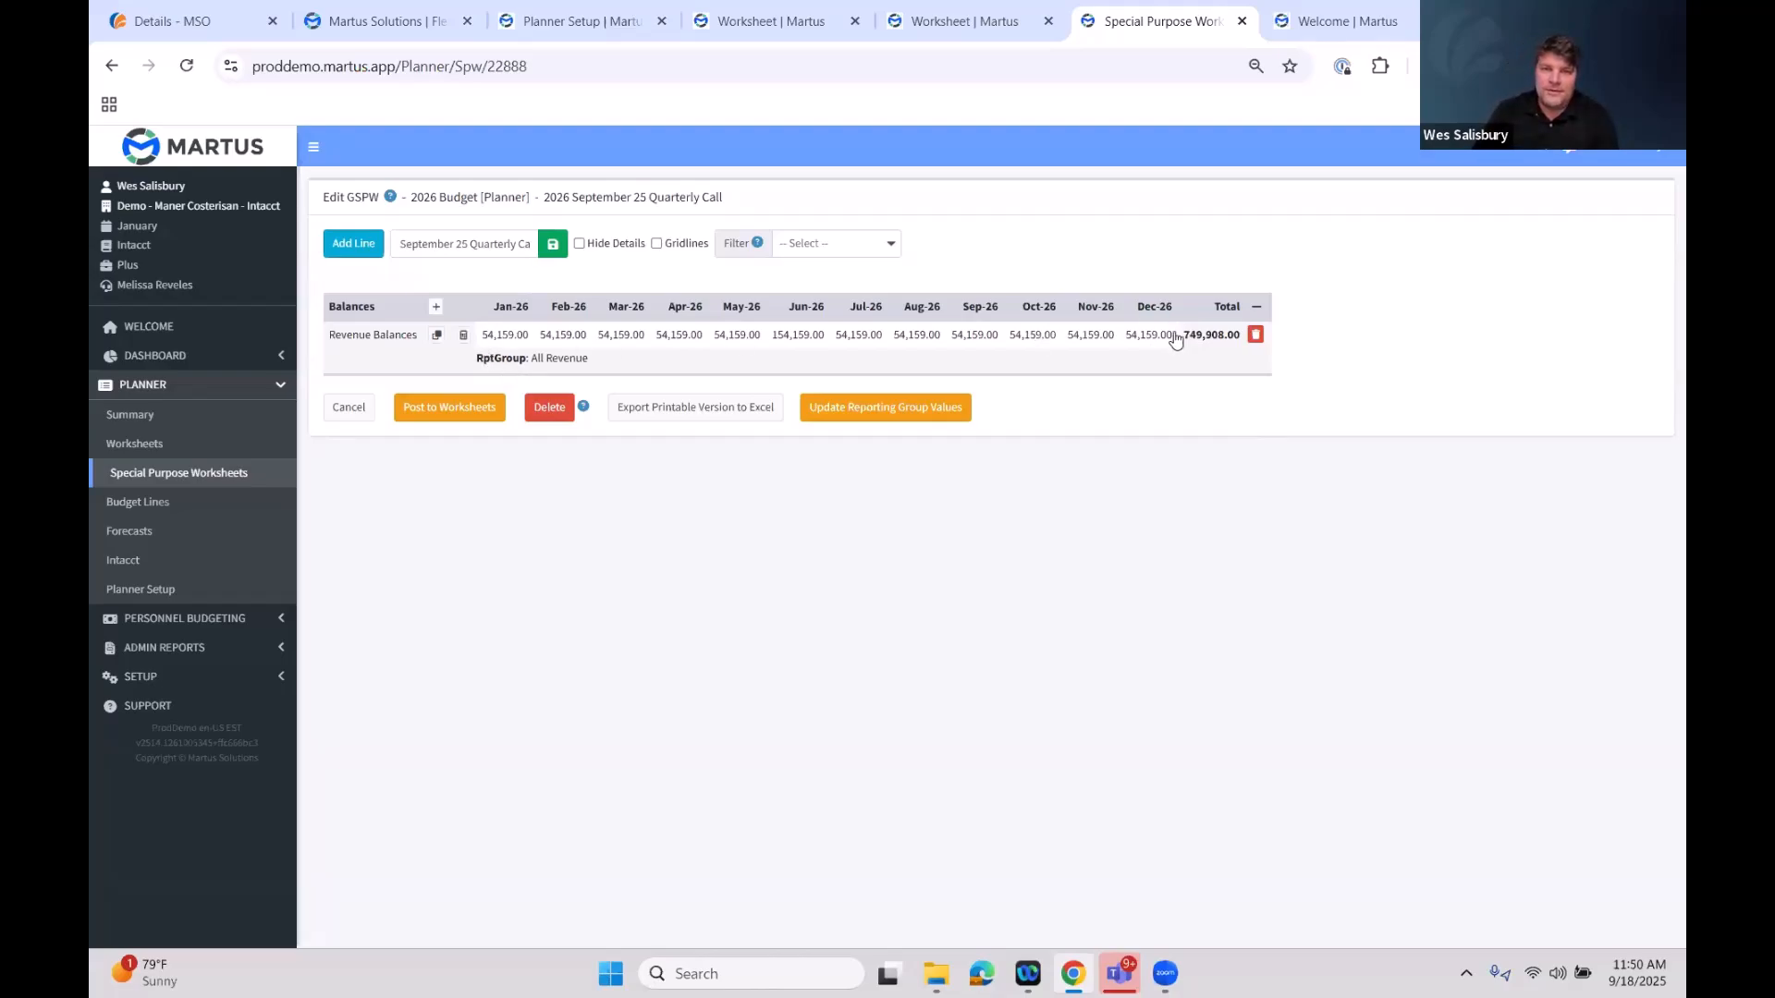
# Add a new line in the 10 Rates section with the description Fundraising Cost Rate
pyautogui.click(373, 252)
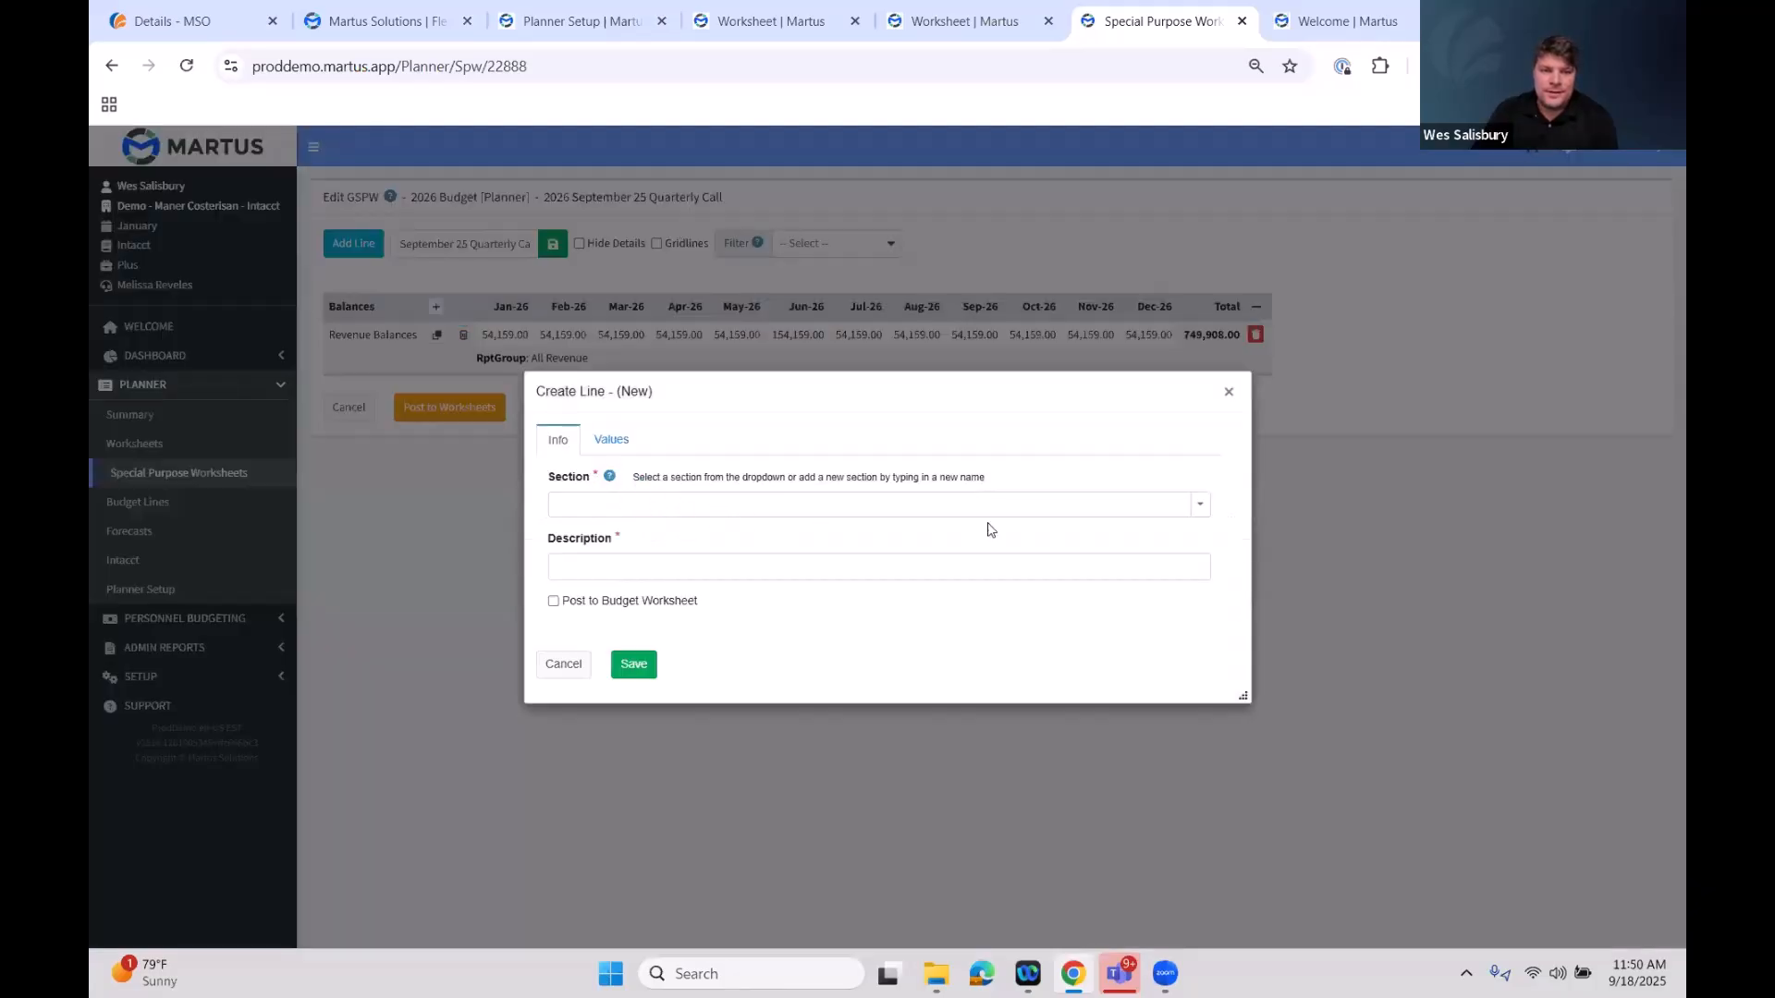
pyautogui.click(1202, 507)
pyautogui.click(698, 534)
pyautogui.click(703, 567)
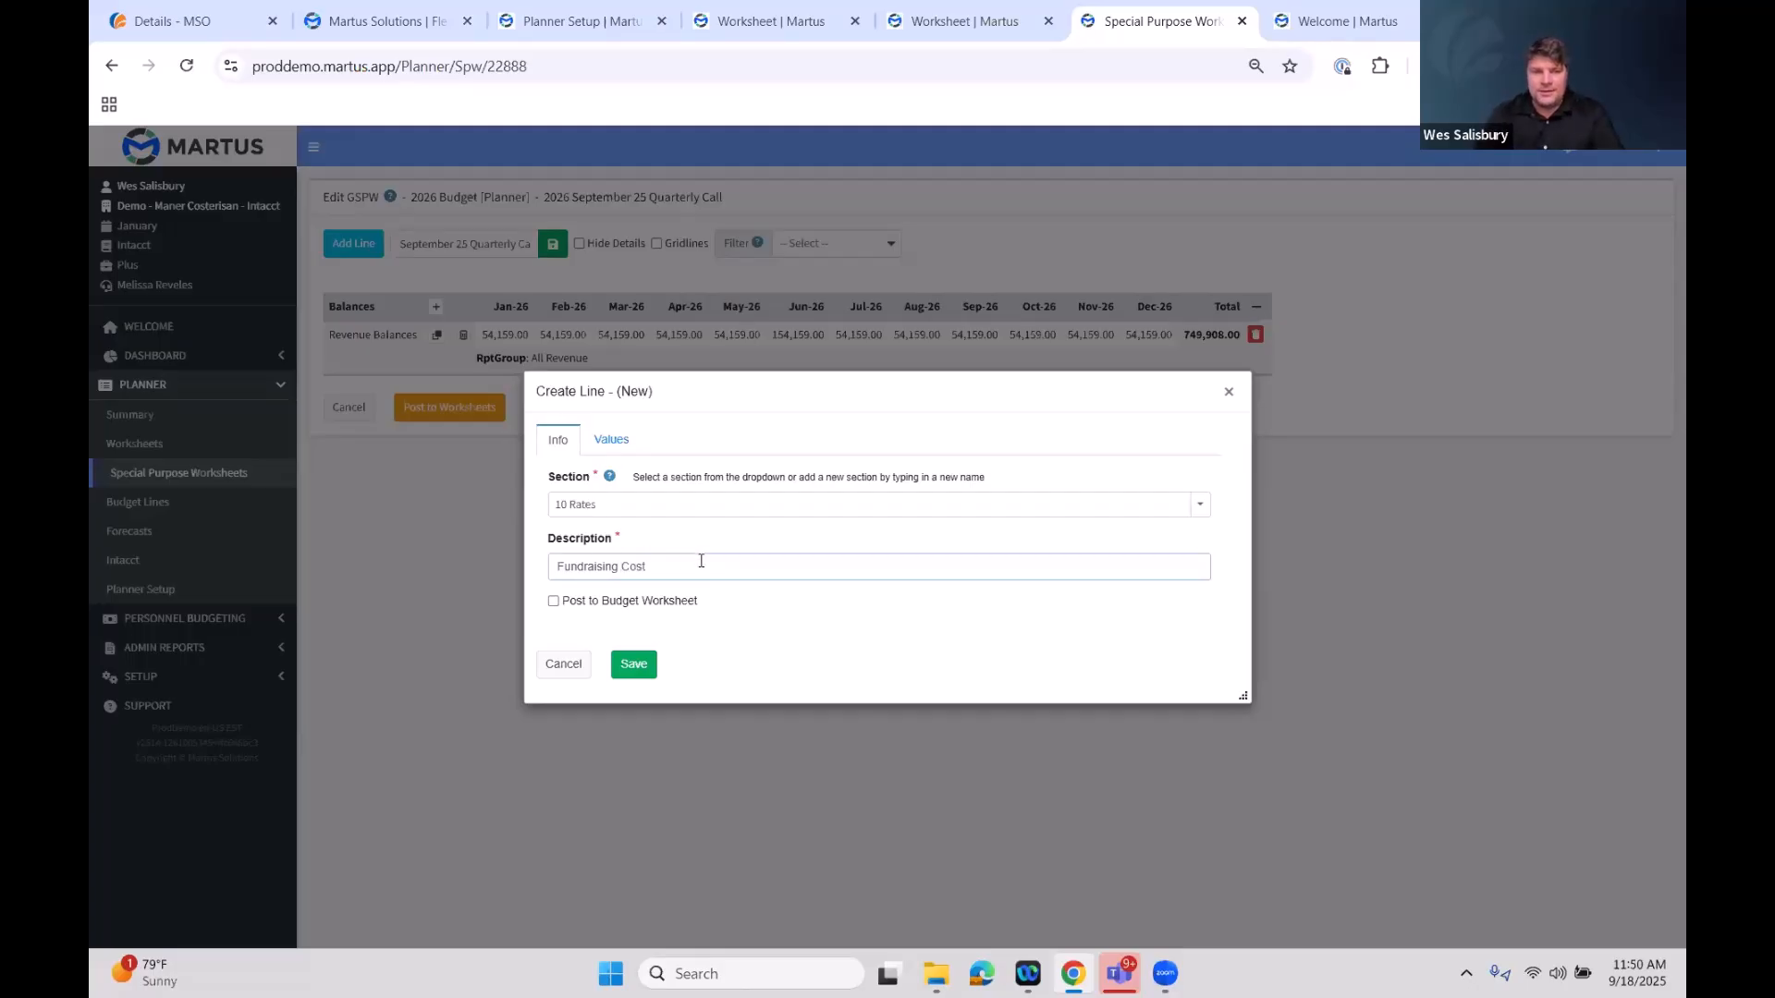
pyautogui.moveTo(644, 566); pyautogui.dragTo(626, 565)
pyautogui.write('Cost Rate')
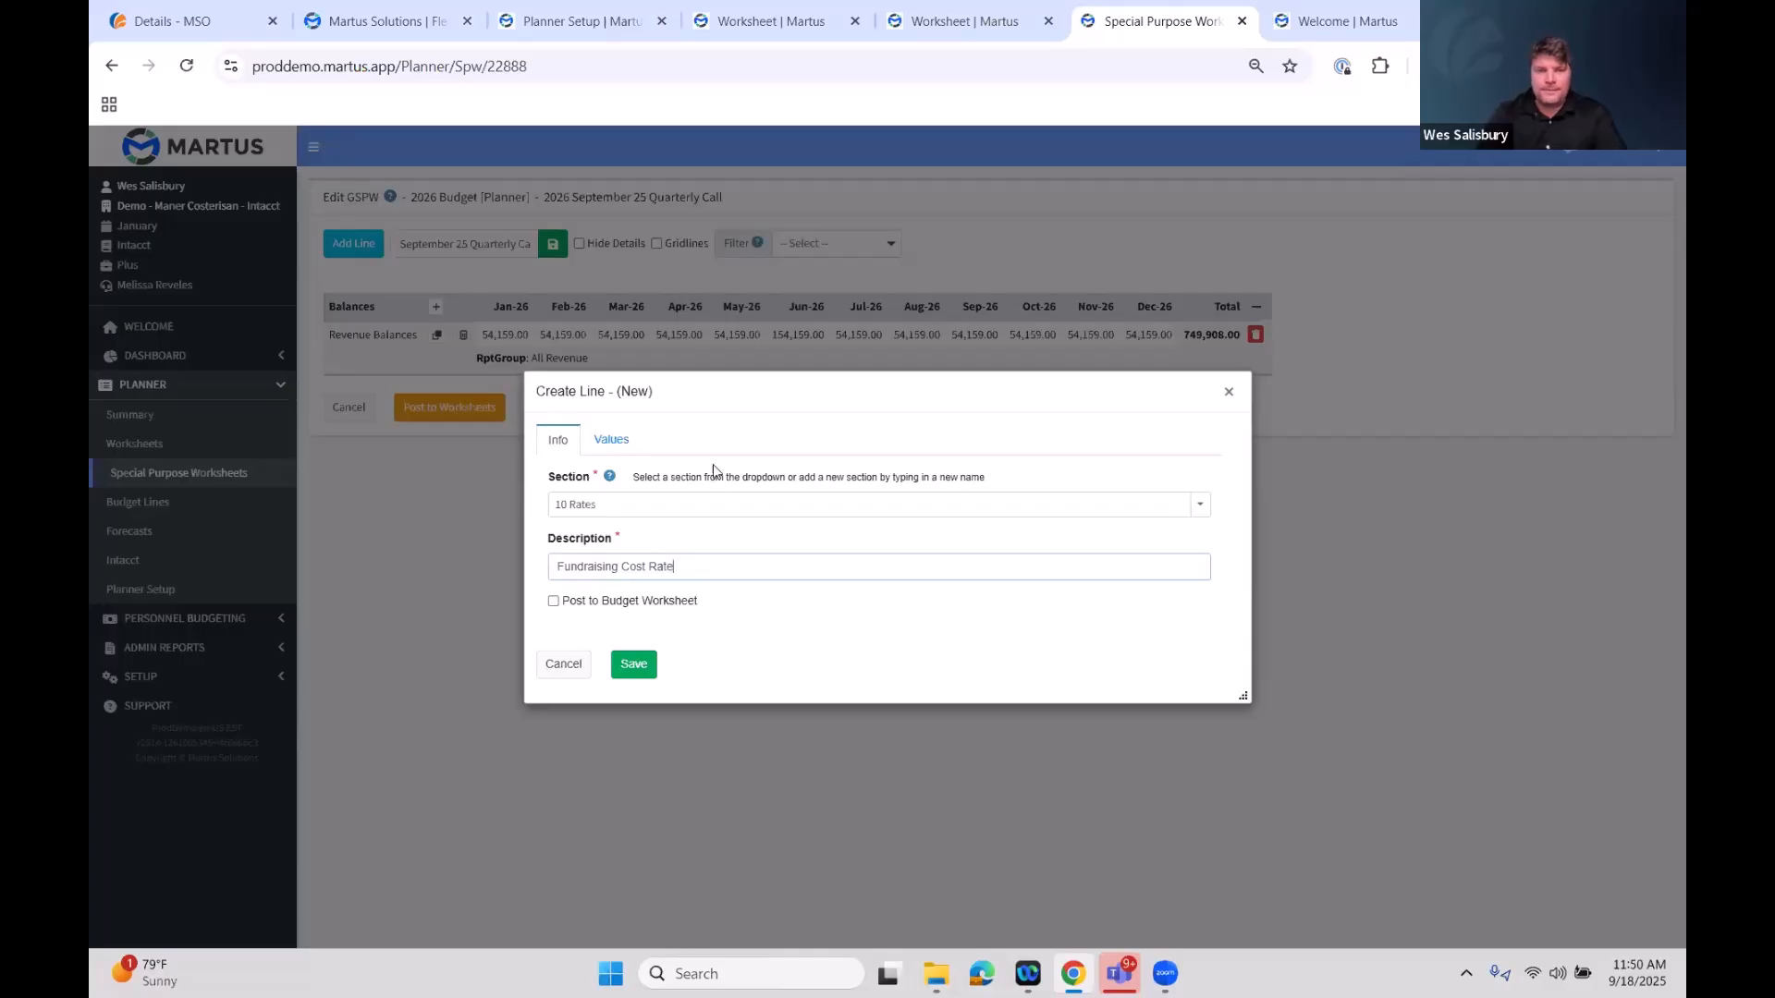
# Give the line a monthly amount of 0.3 for Jan-26 through Dec-26, preview the values, and save the line
pyautogui.click(613, 441)
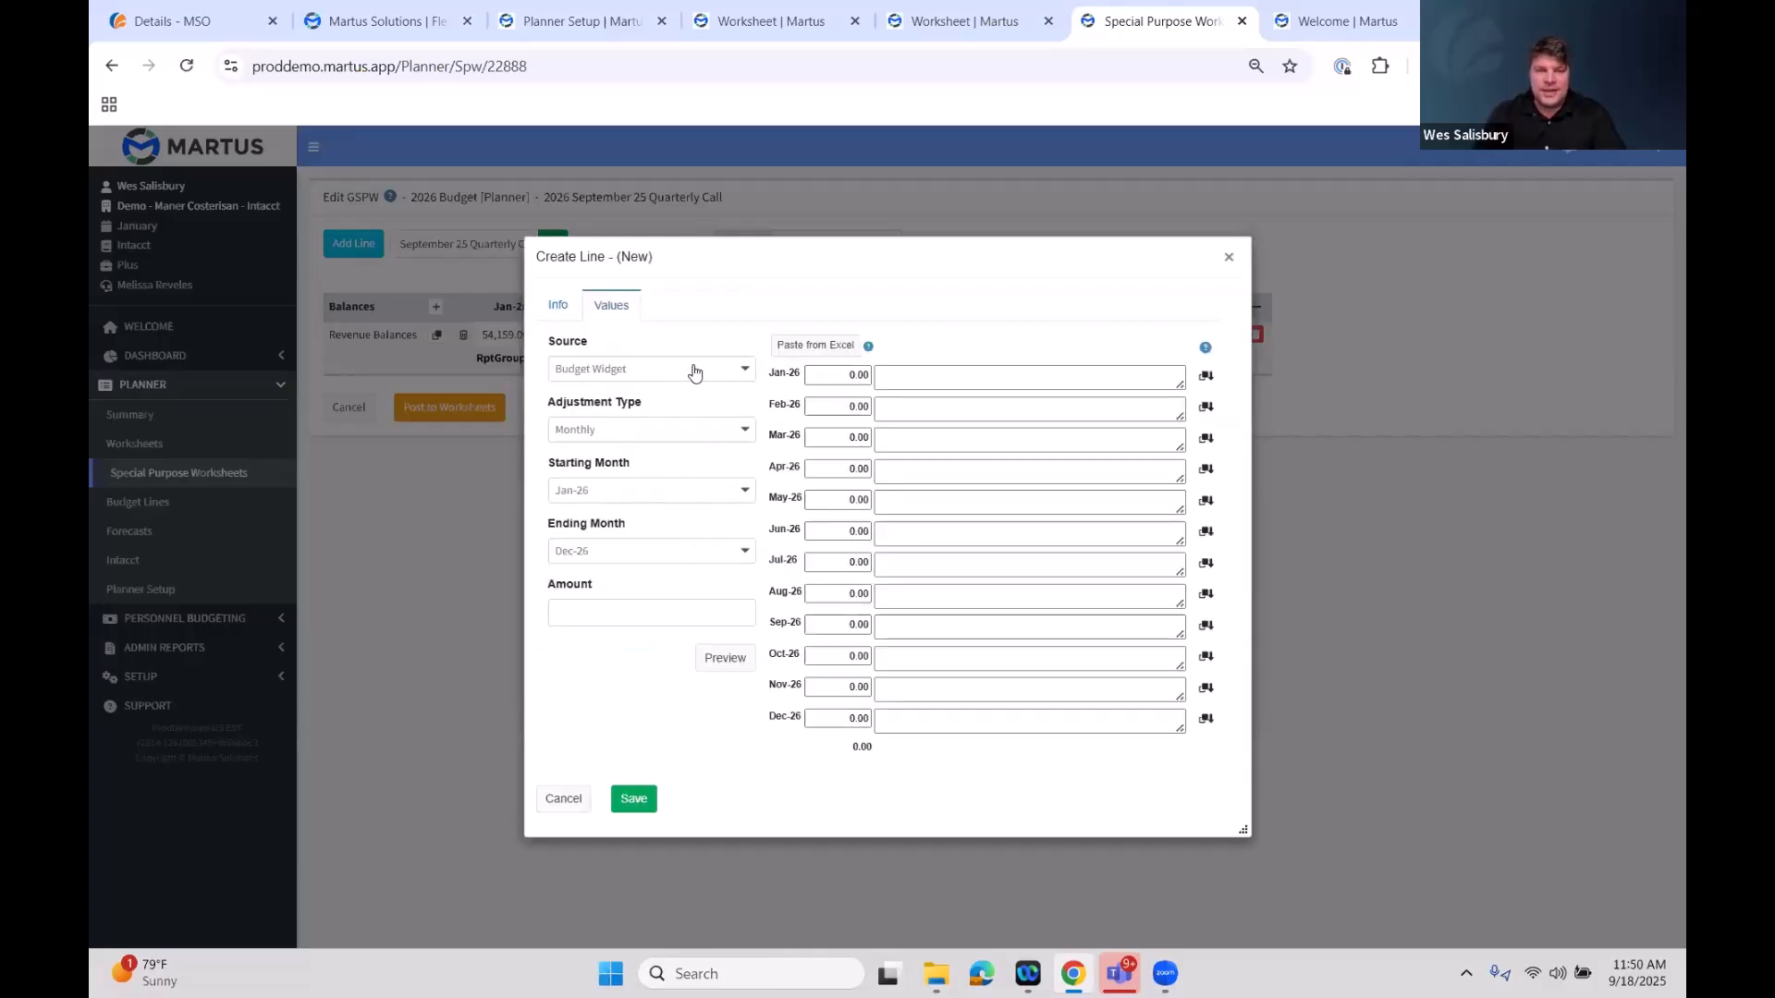
pyautogui.click(661, 593)
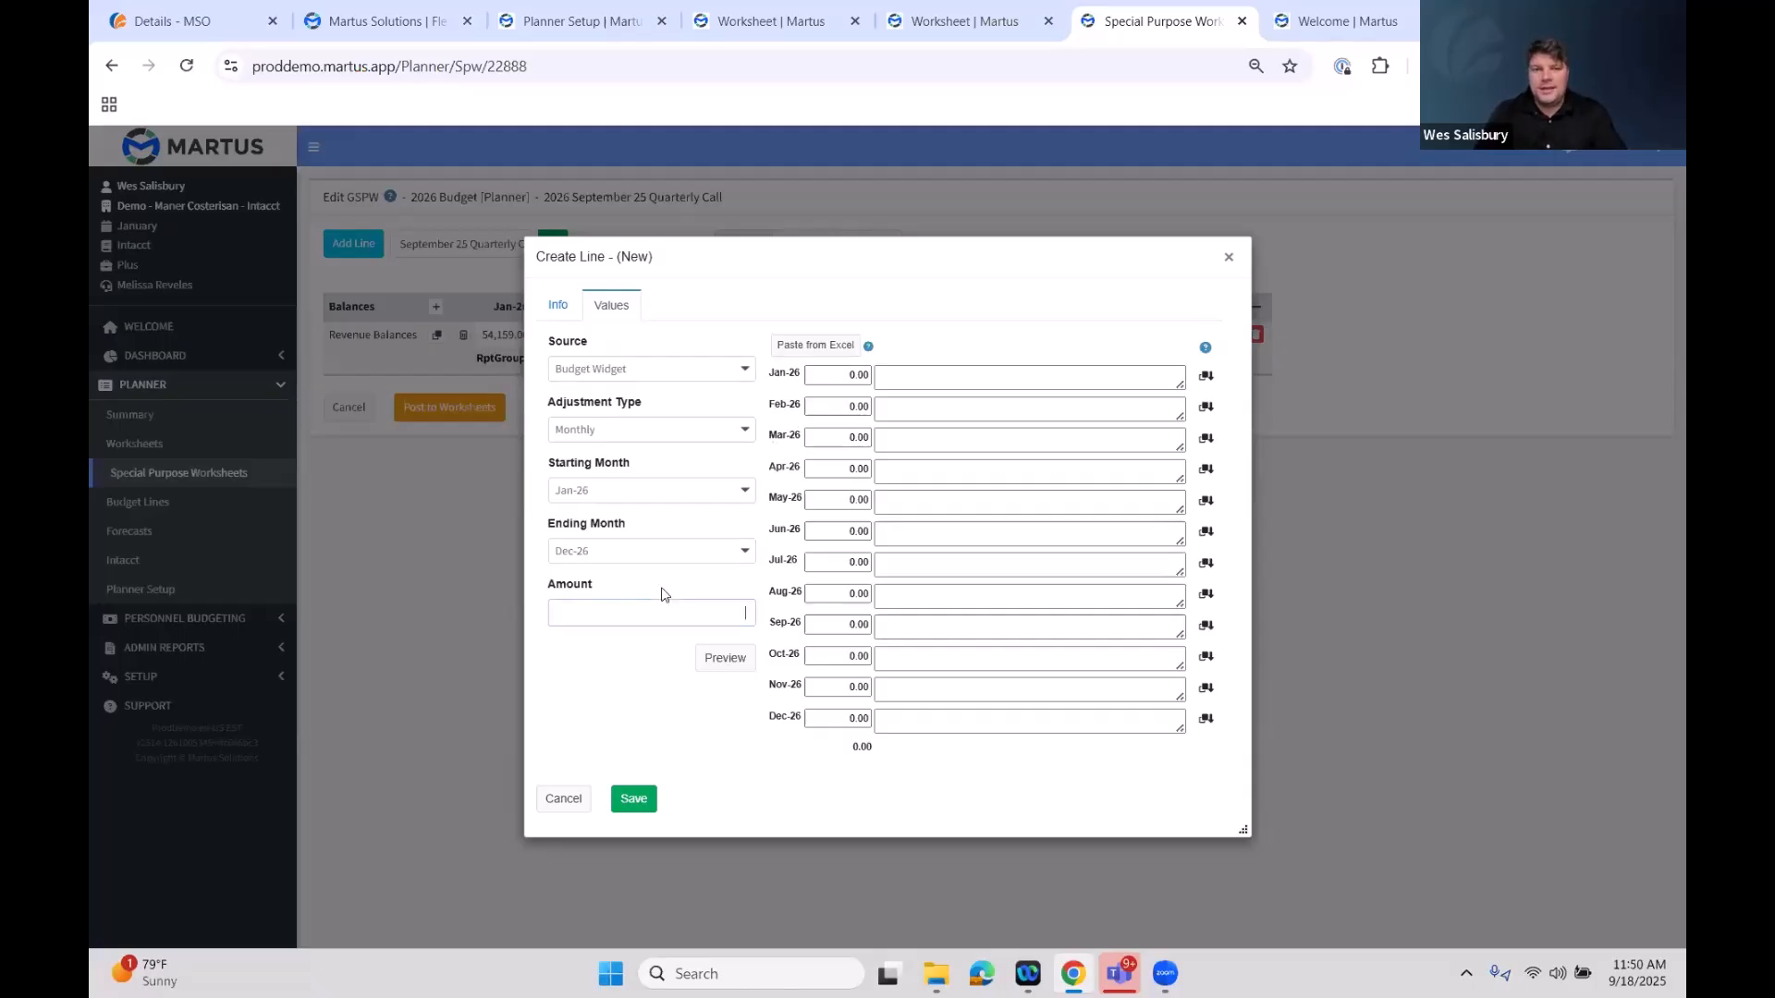
pyautogui.write('.3')
pyautogui.press('Tab')
pyautogui.click(730, 655)
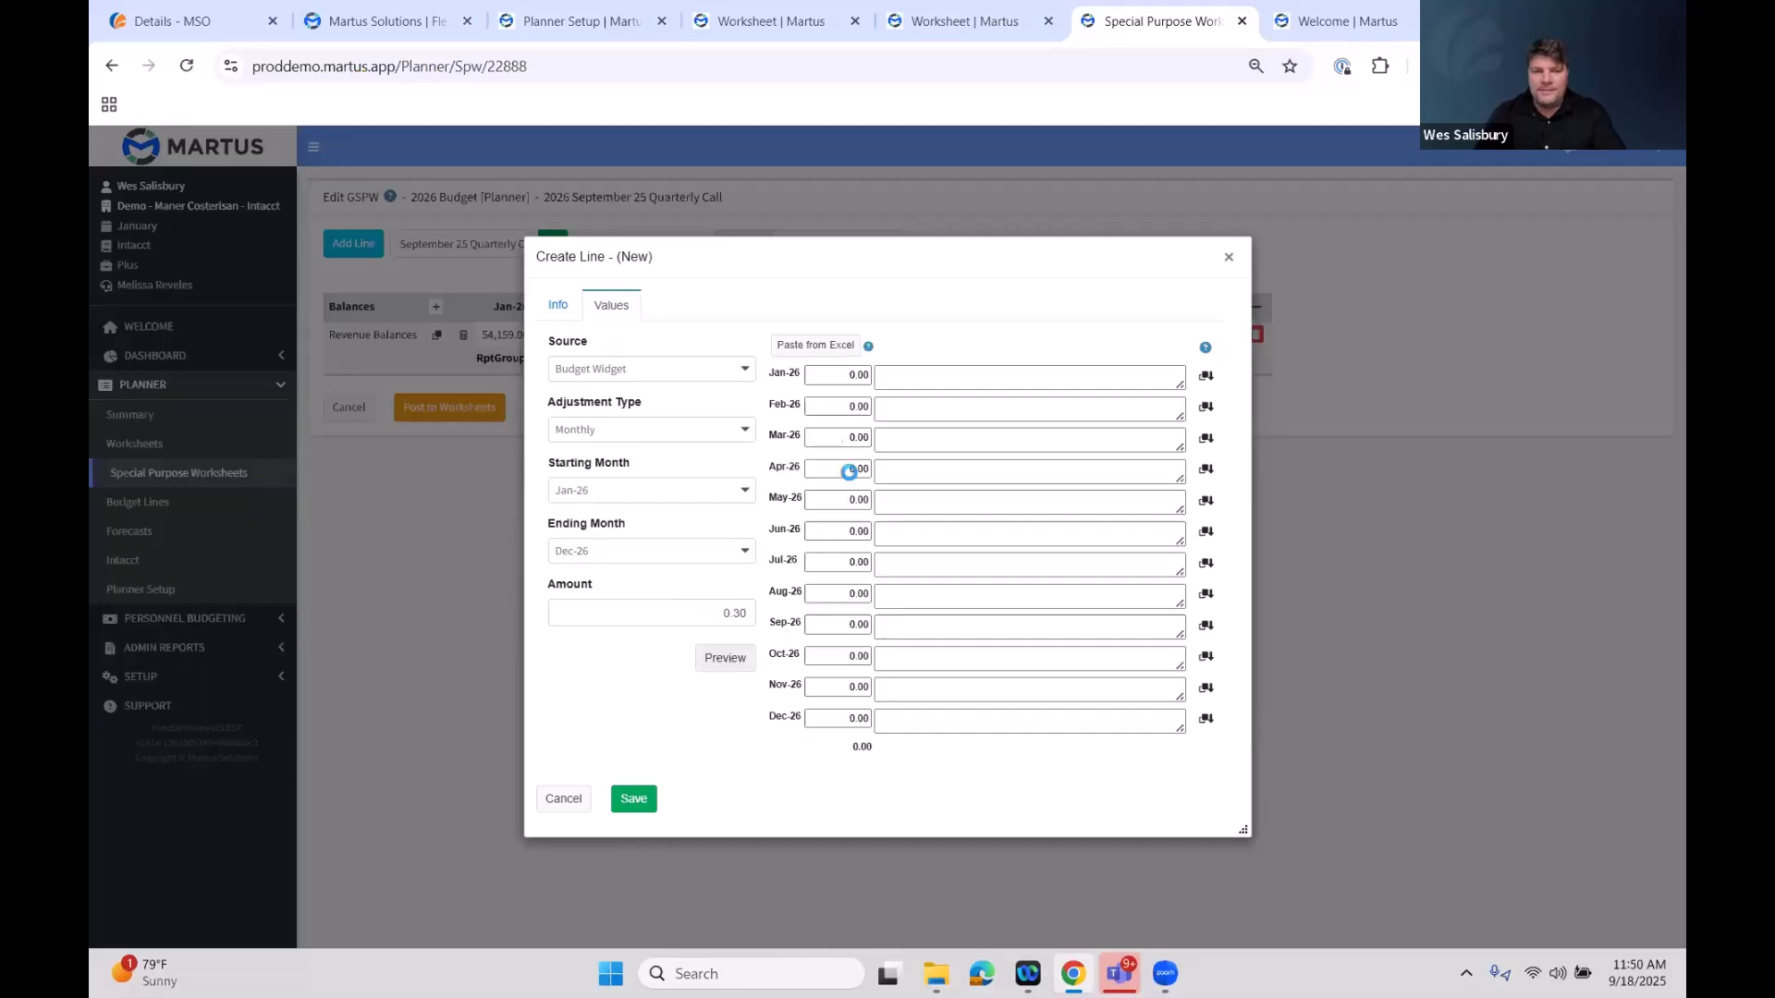
pyautogui.click(635, 800)
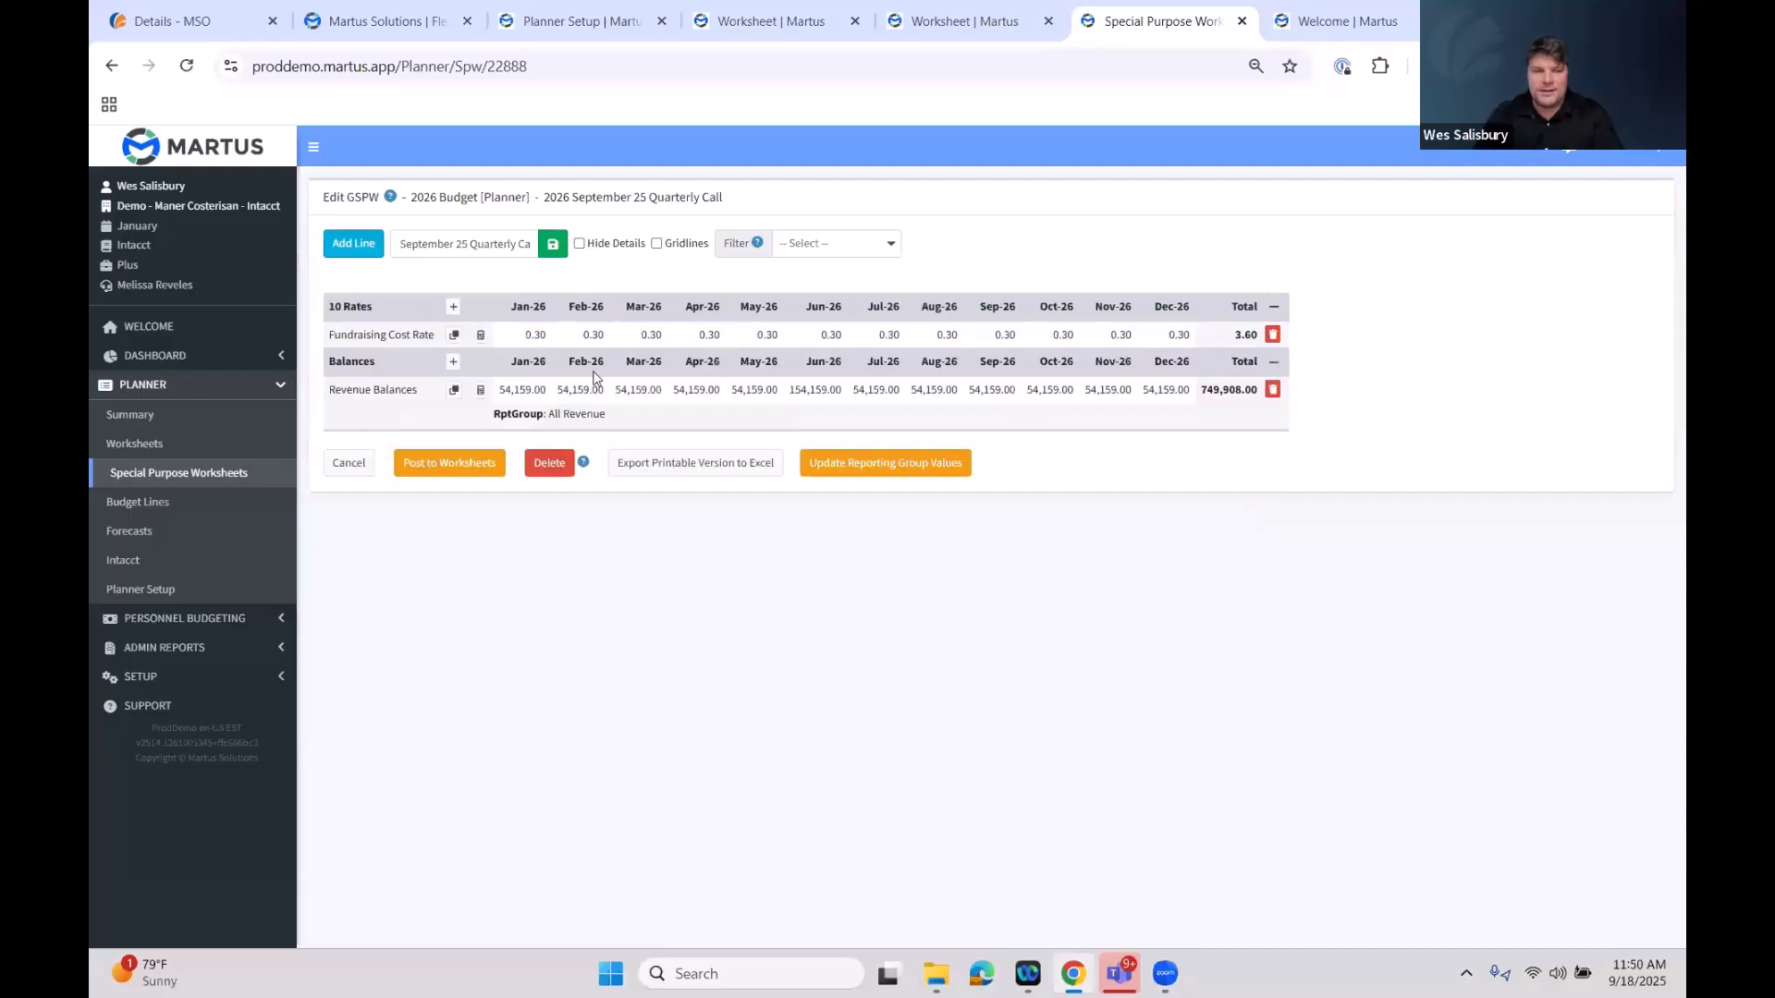
# Add another line in the 30 Calculations section with the description Calculated Fundraising Cost
pyautogui.click(363, 246)
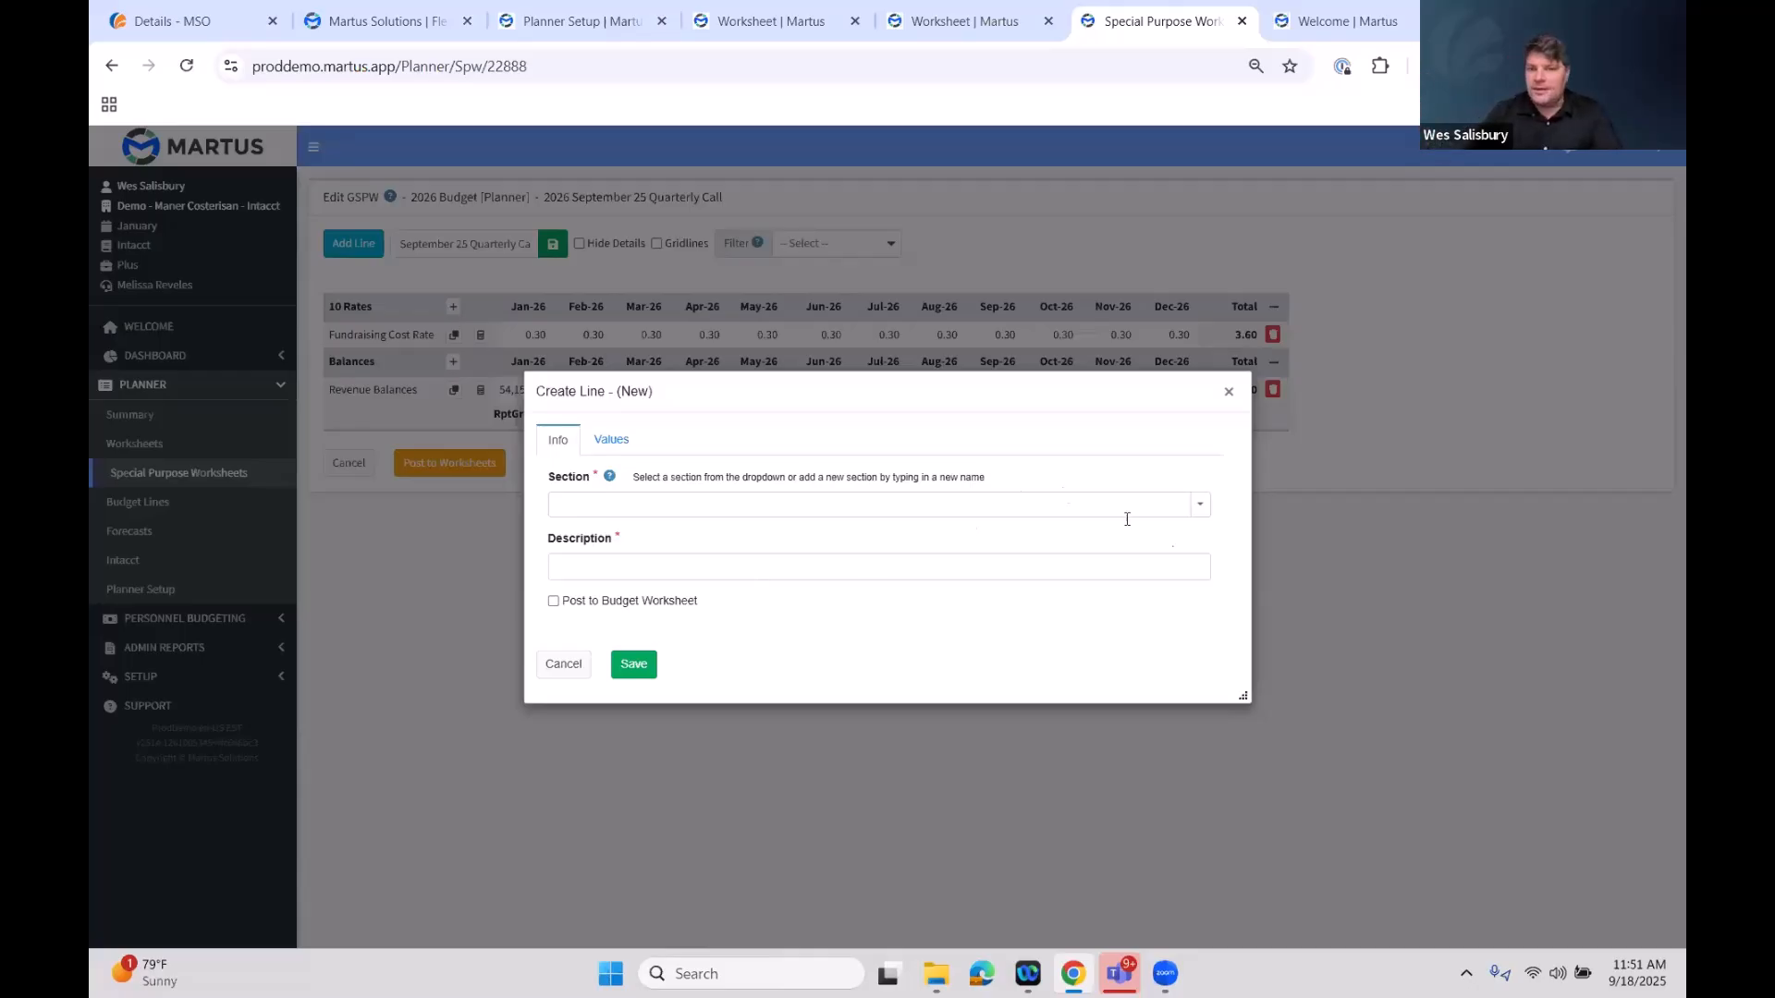
pyautogui.click(1198, 507)
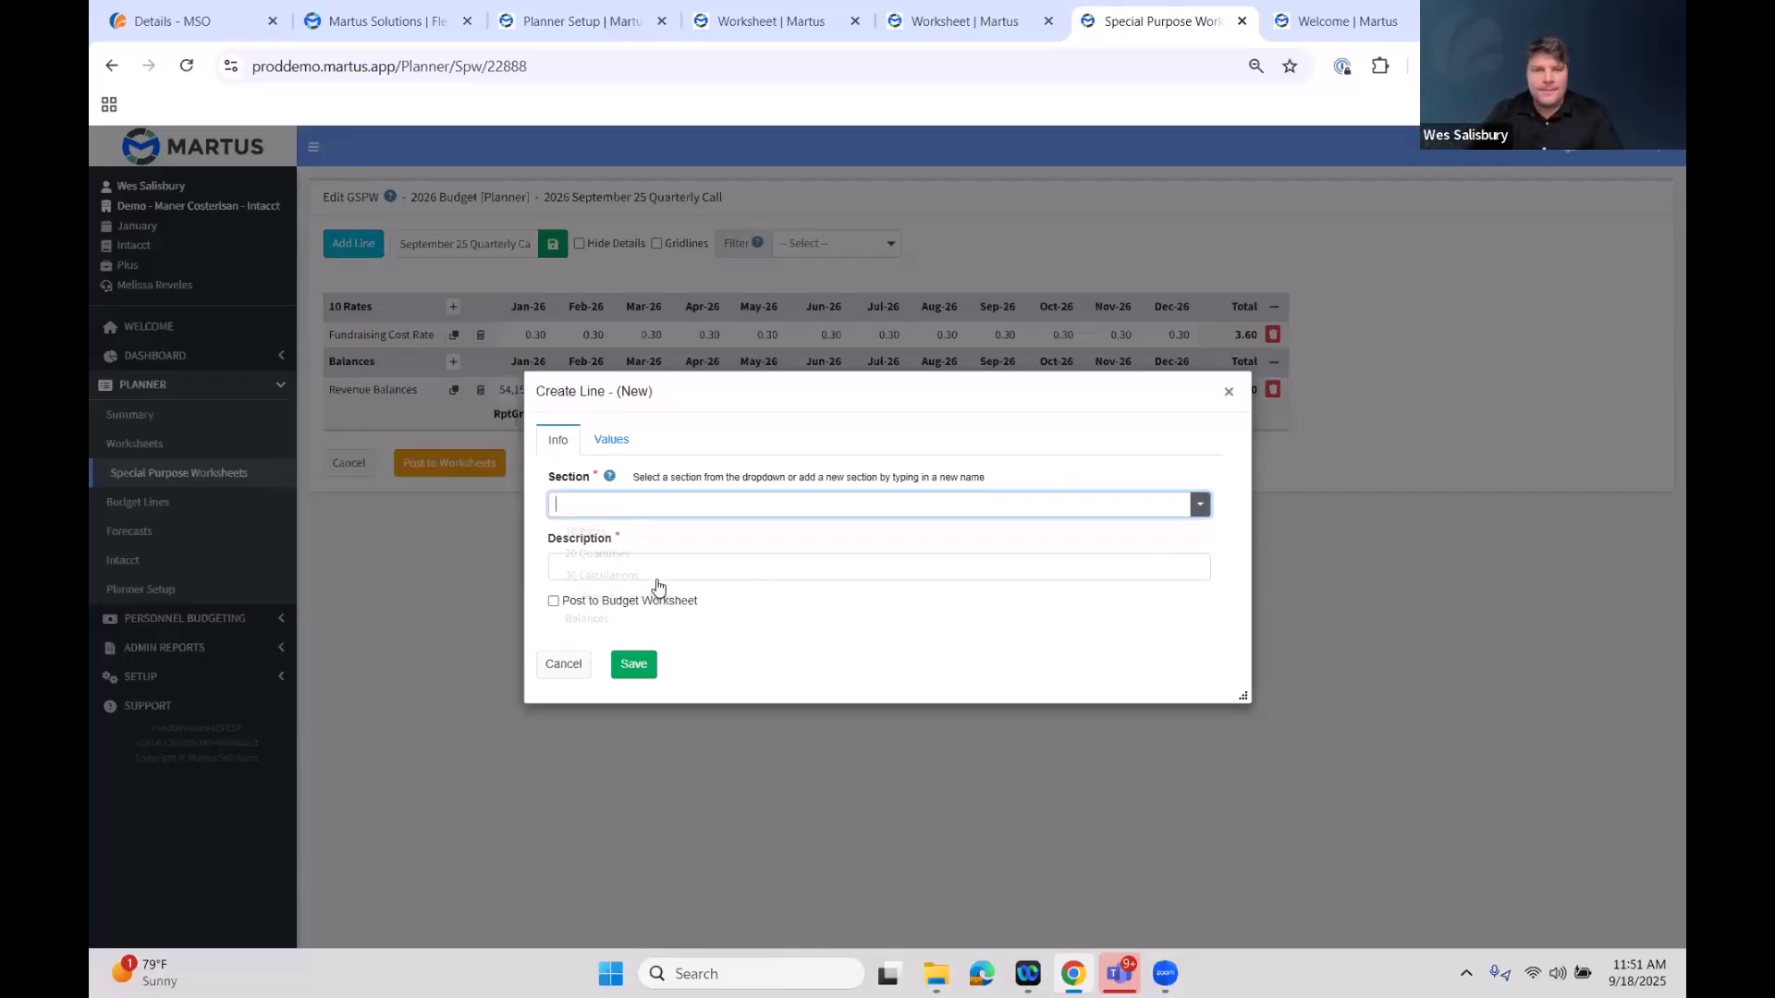
pyautogui.click(651, 574)
pyautogui.click(682, 571)
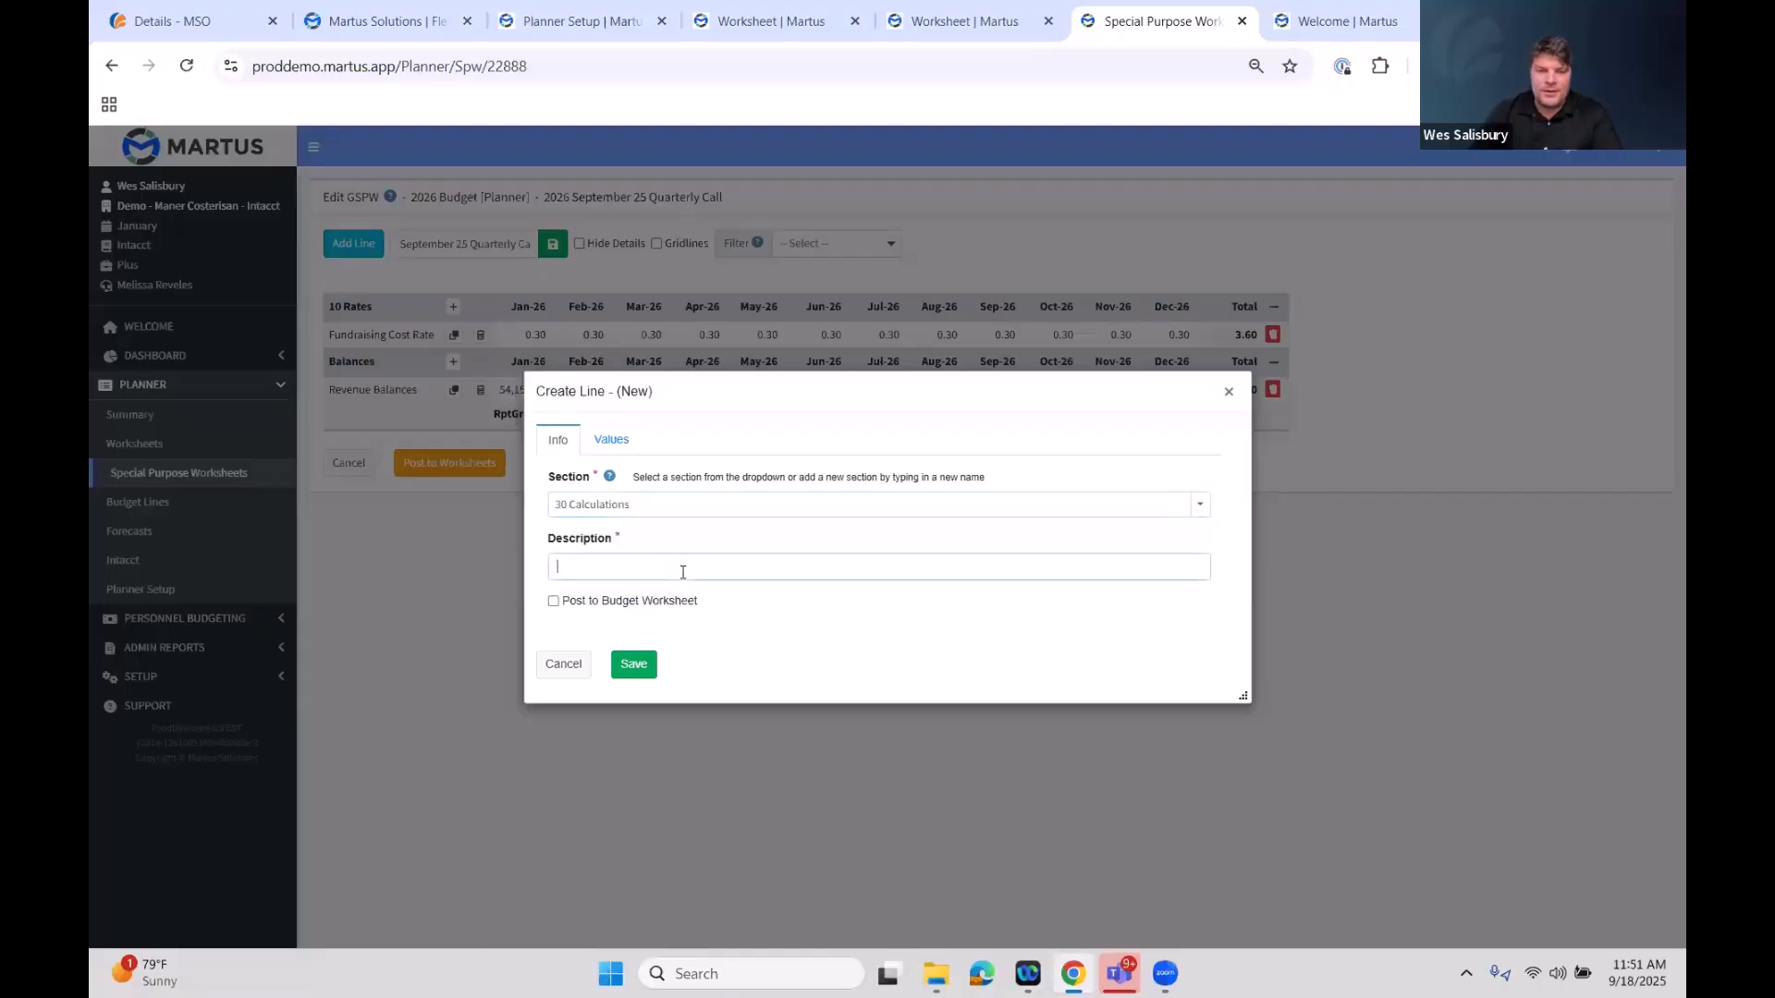
pyautogui.write('Calculated Fundraising Cost')
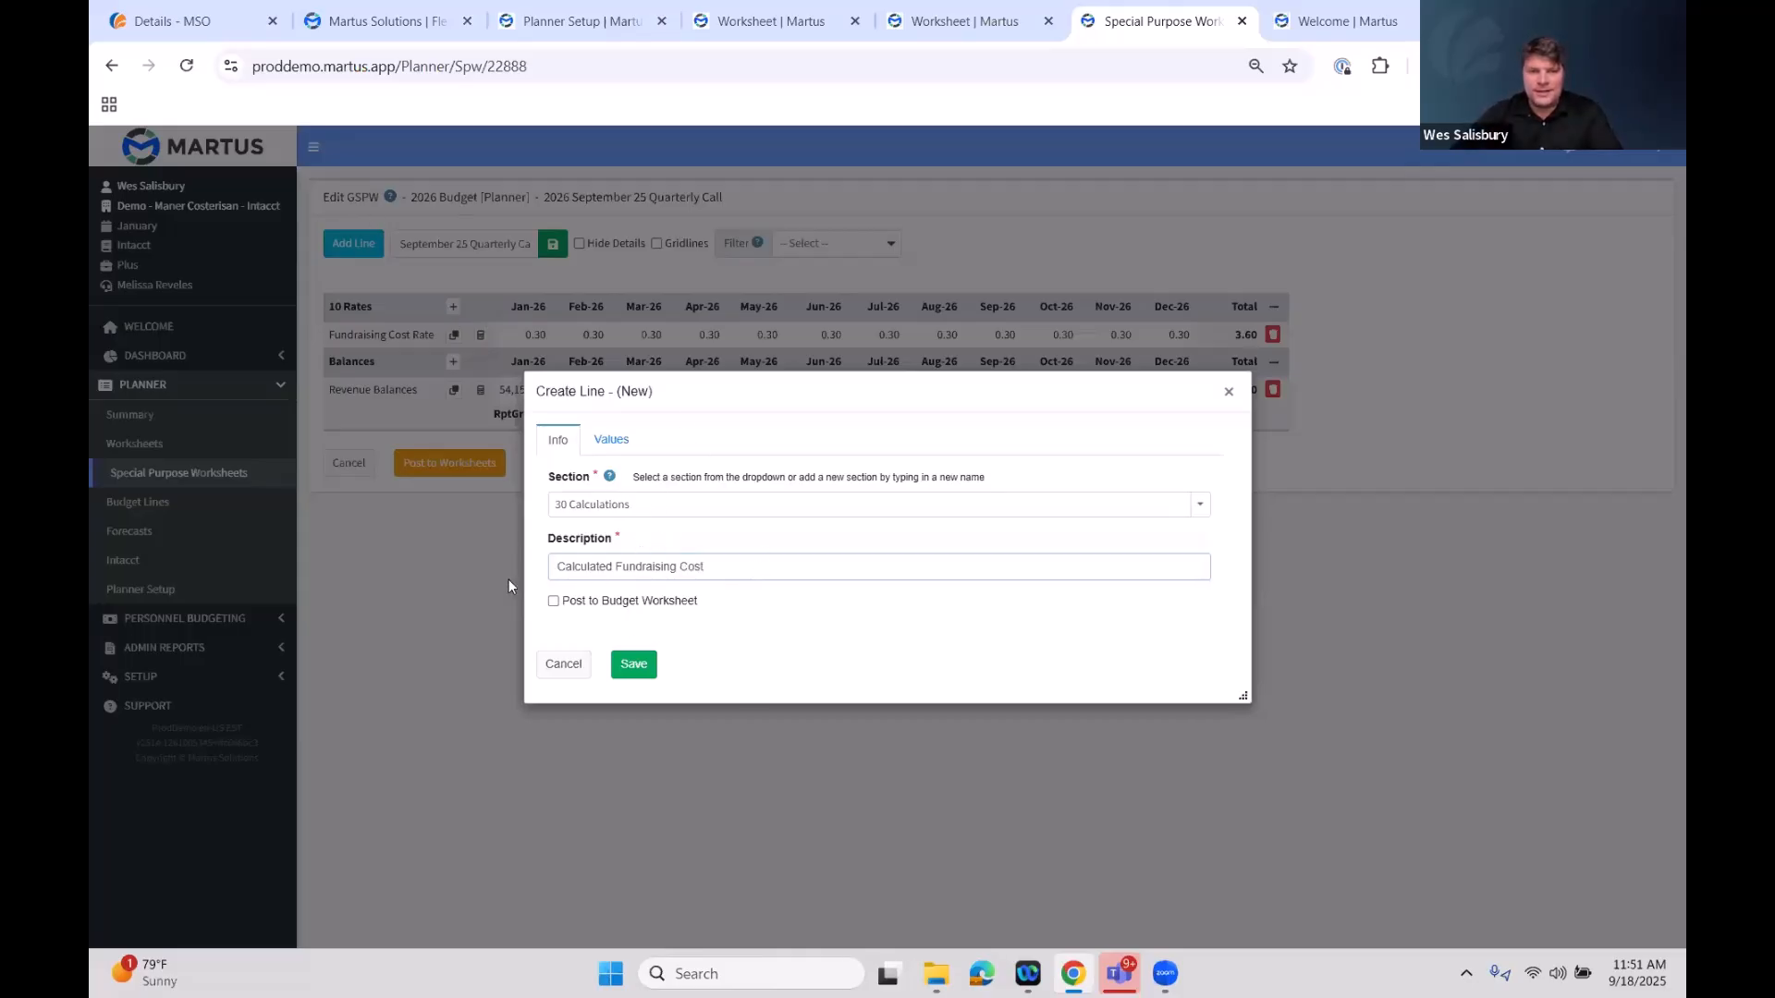
pyautogui.hotkey('ctrl', 'a')
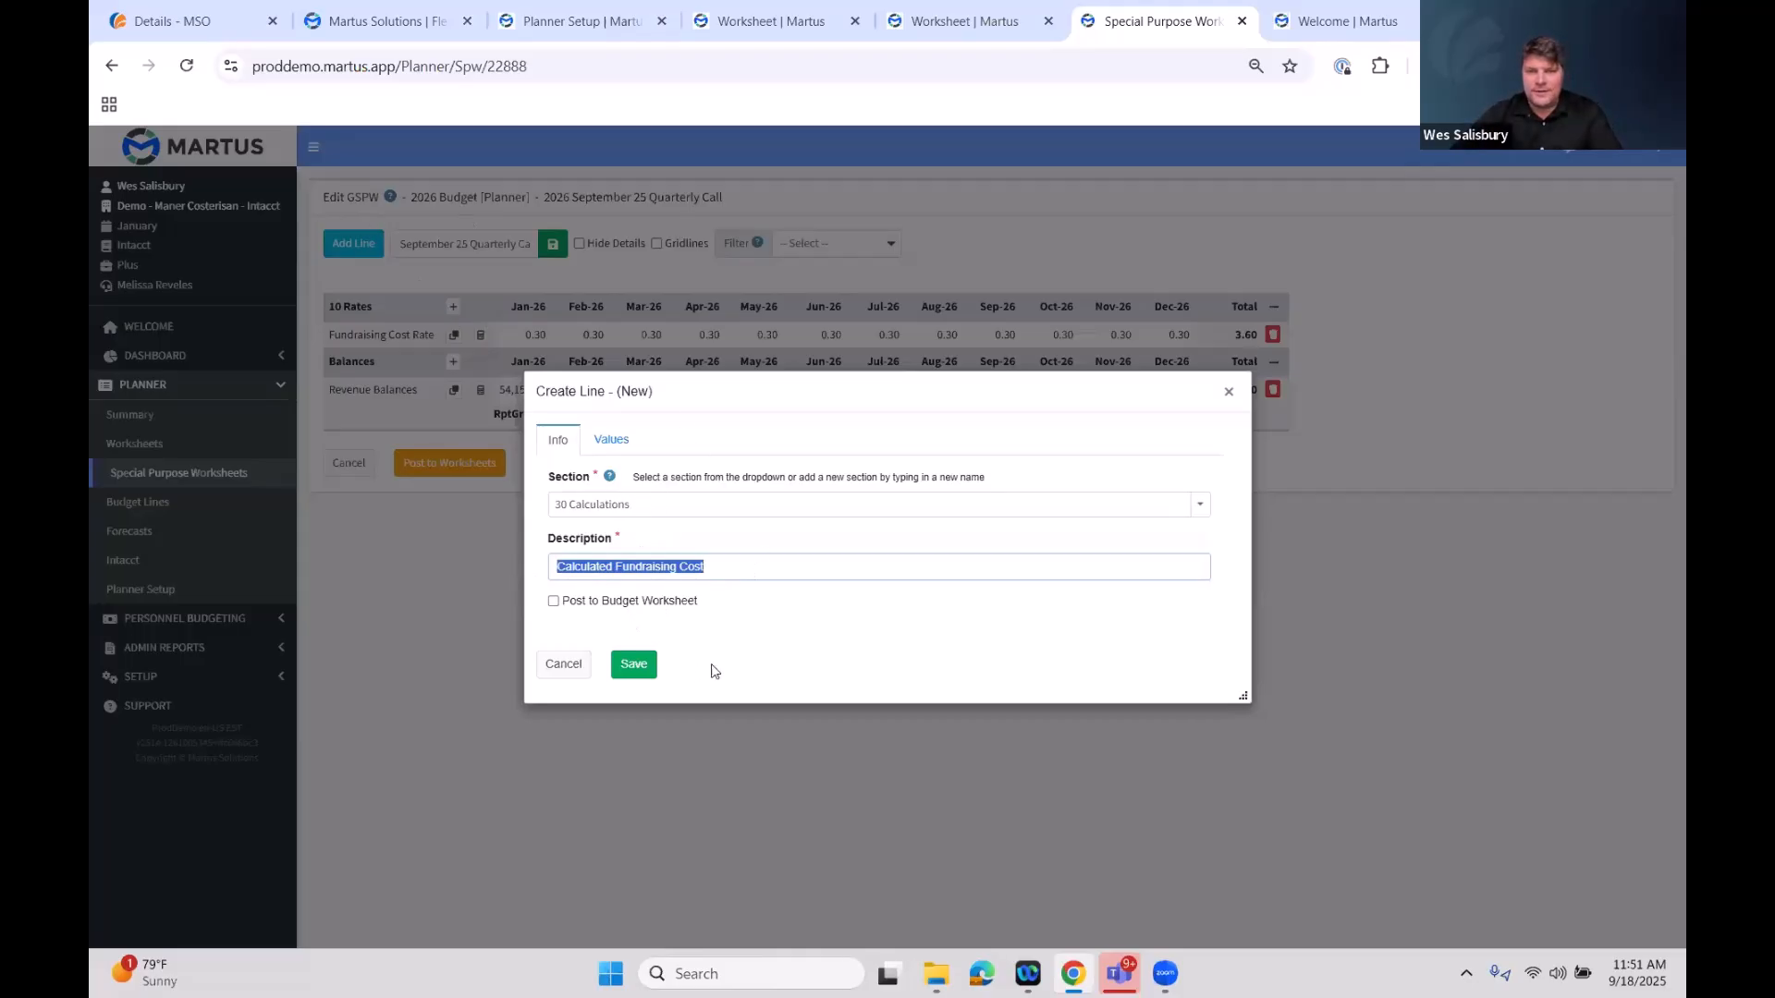
# Post the line to the 100 General-120 Fundraising worksheet, account 5800 Special Events, project 999 Non-Project or Grant Related
pyautogui.click(553, 601)
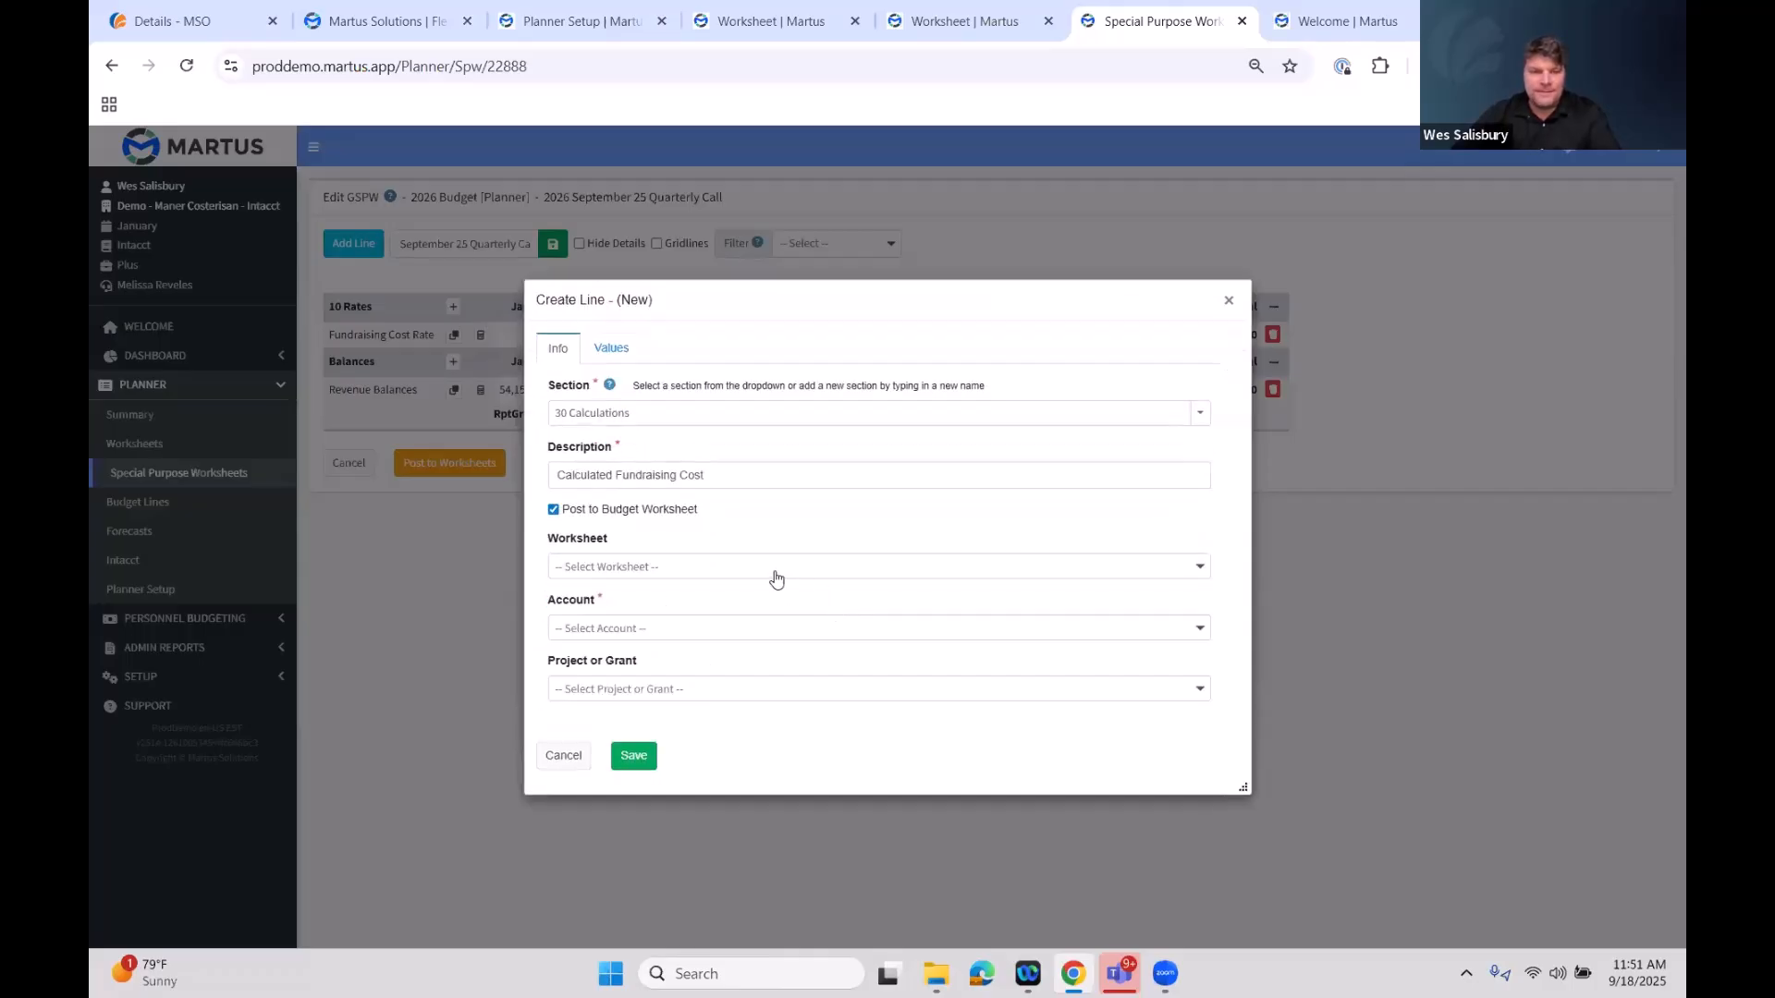
pyautogui.click(773, 573)
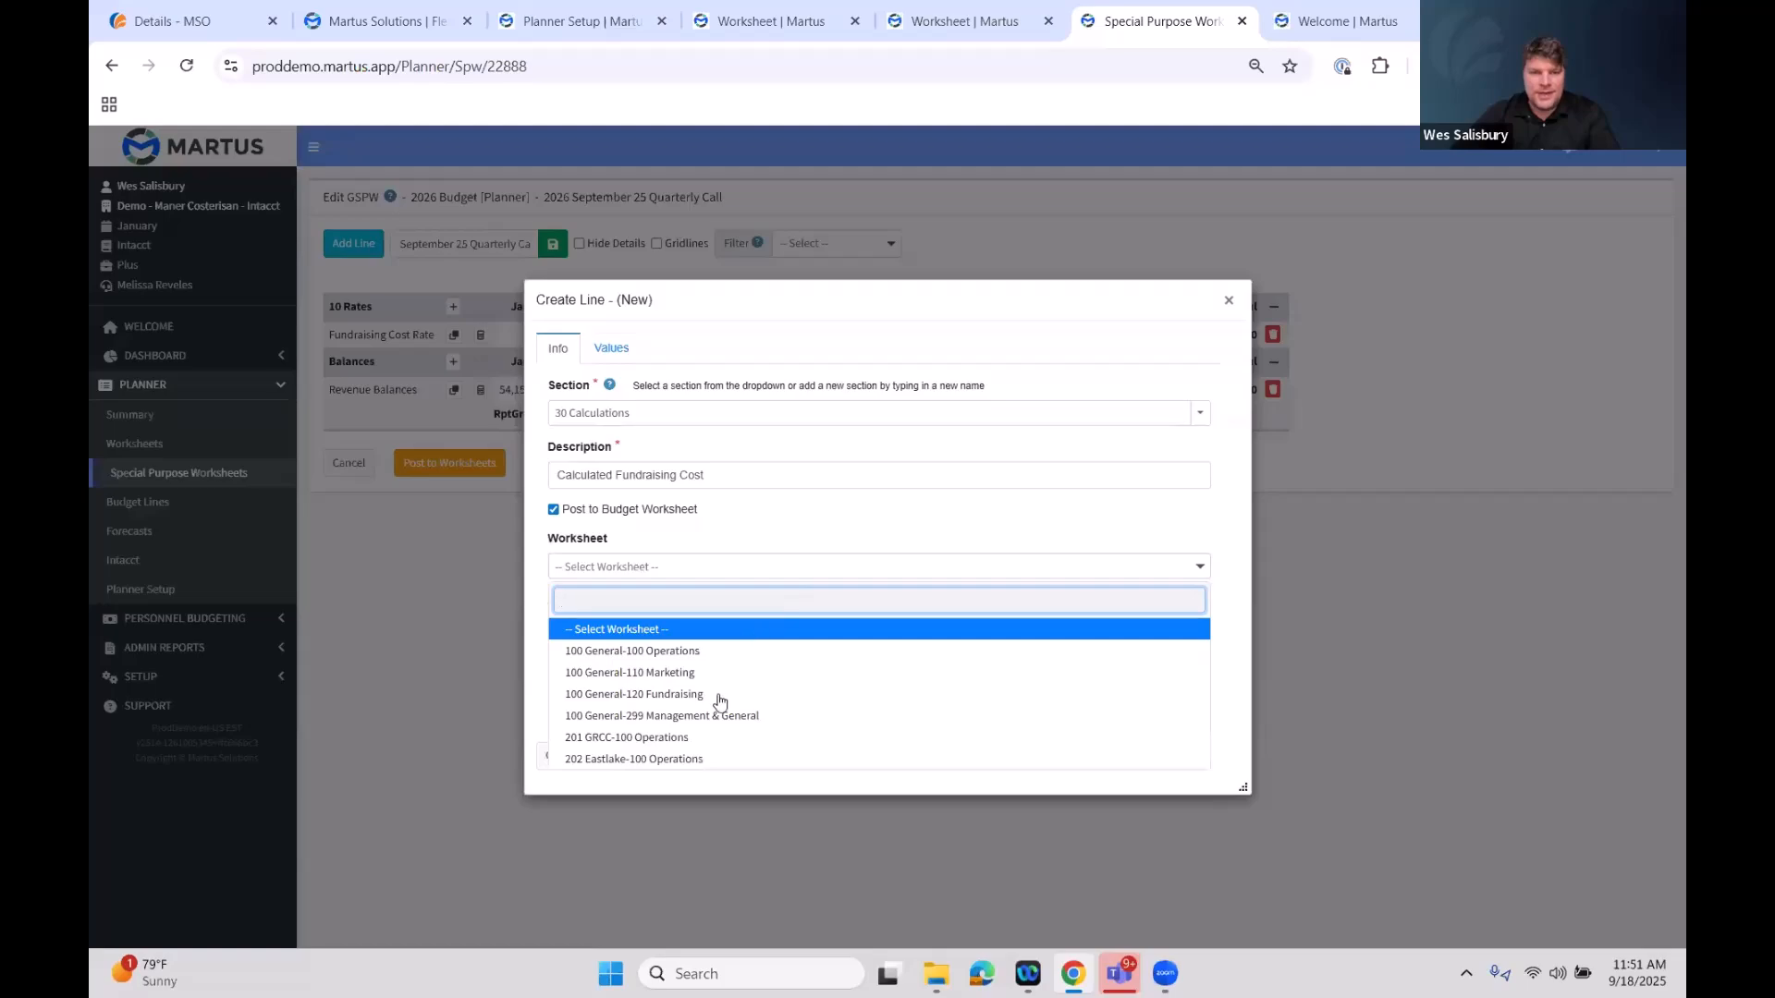
pyautogui.click(723, 705)
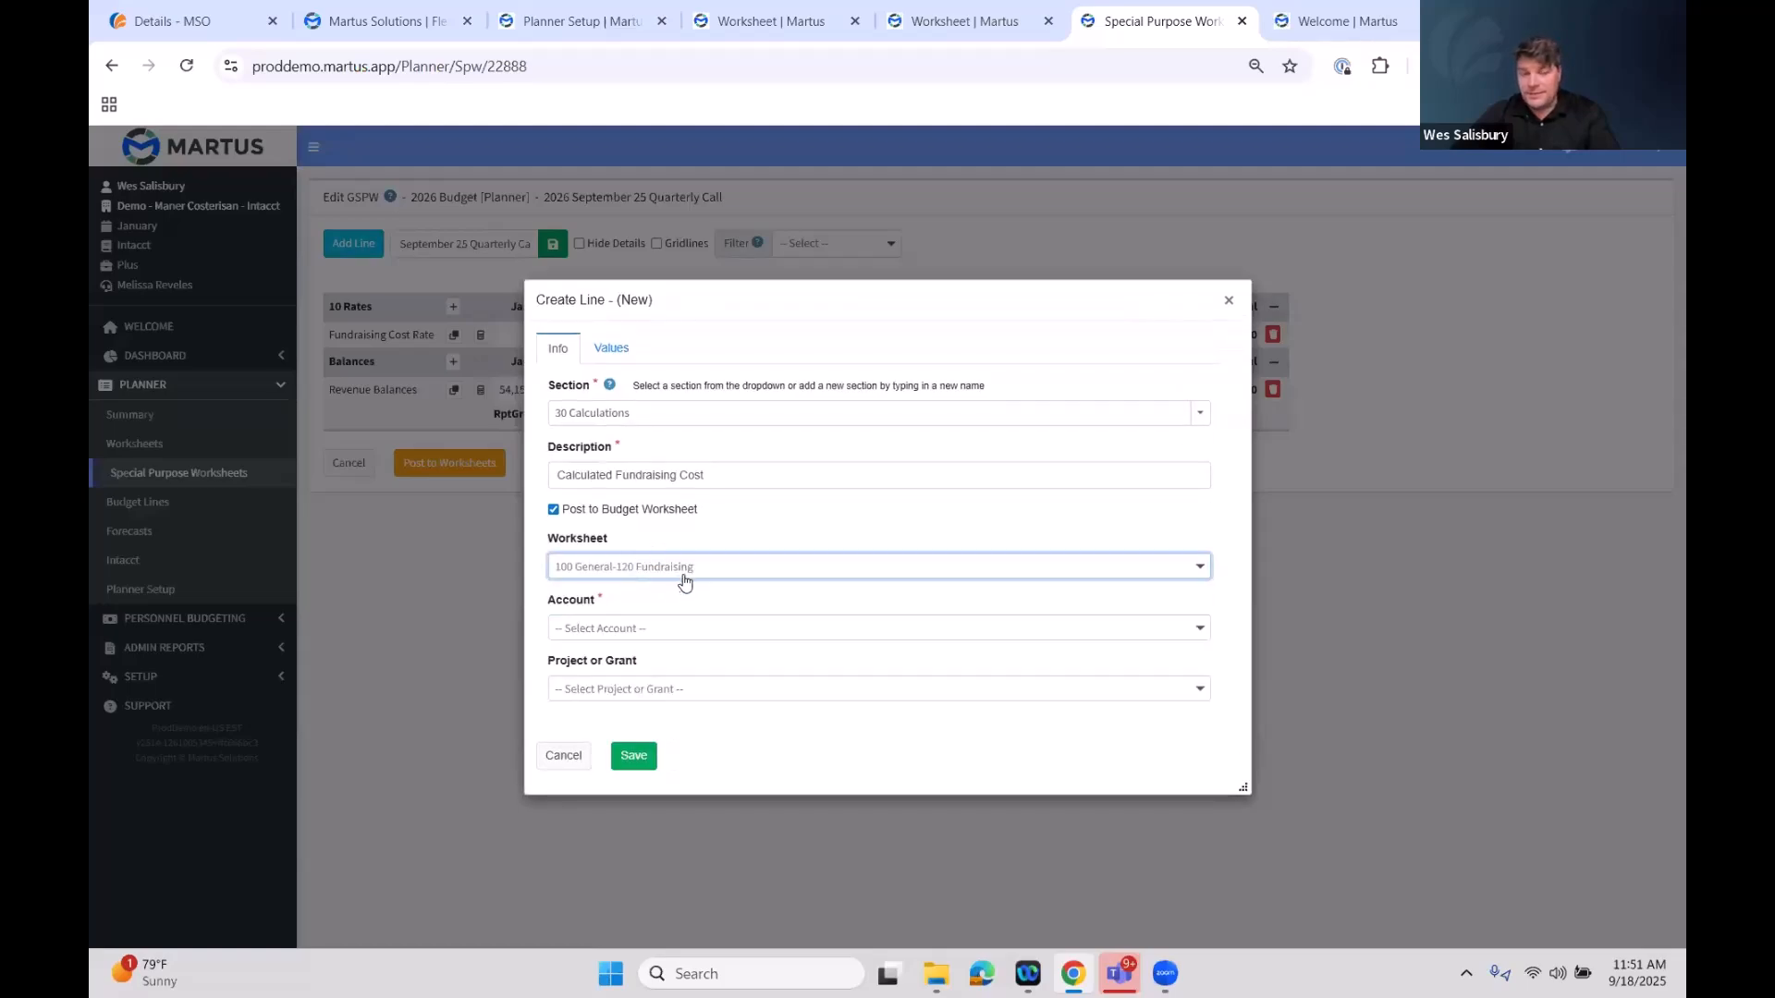
pyautogui.click(655, 634)
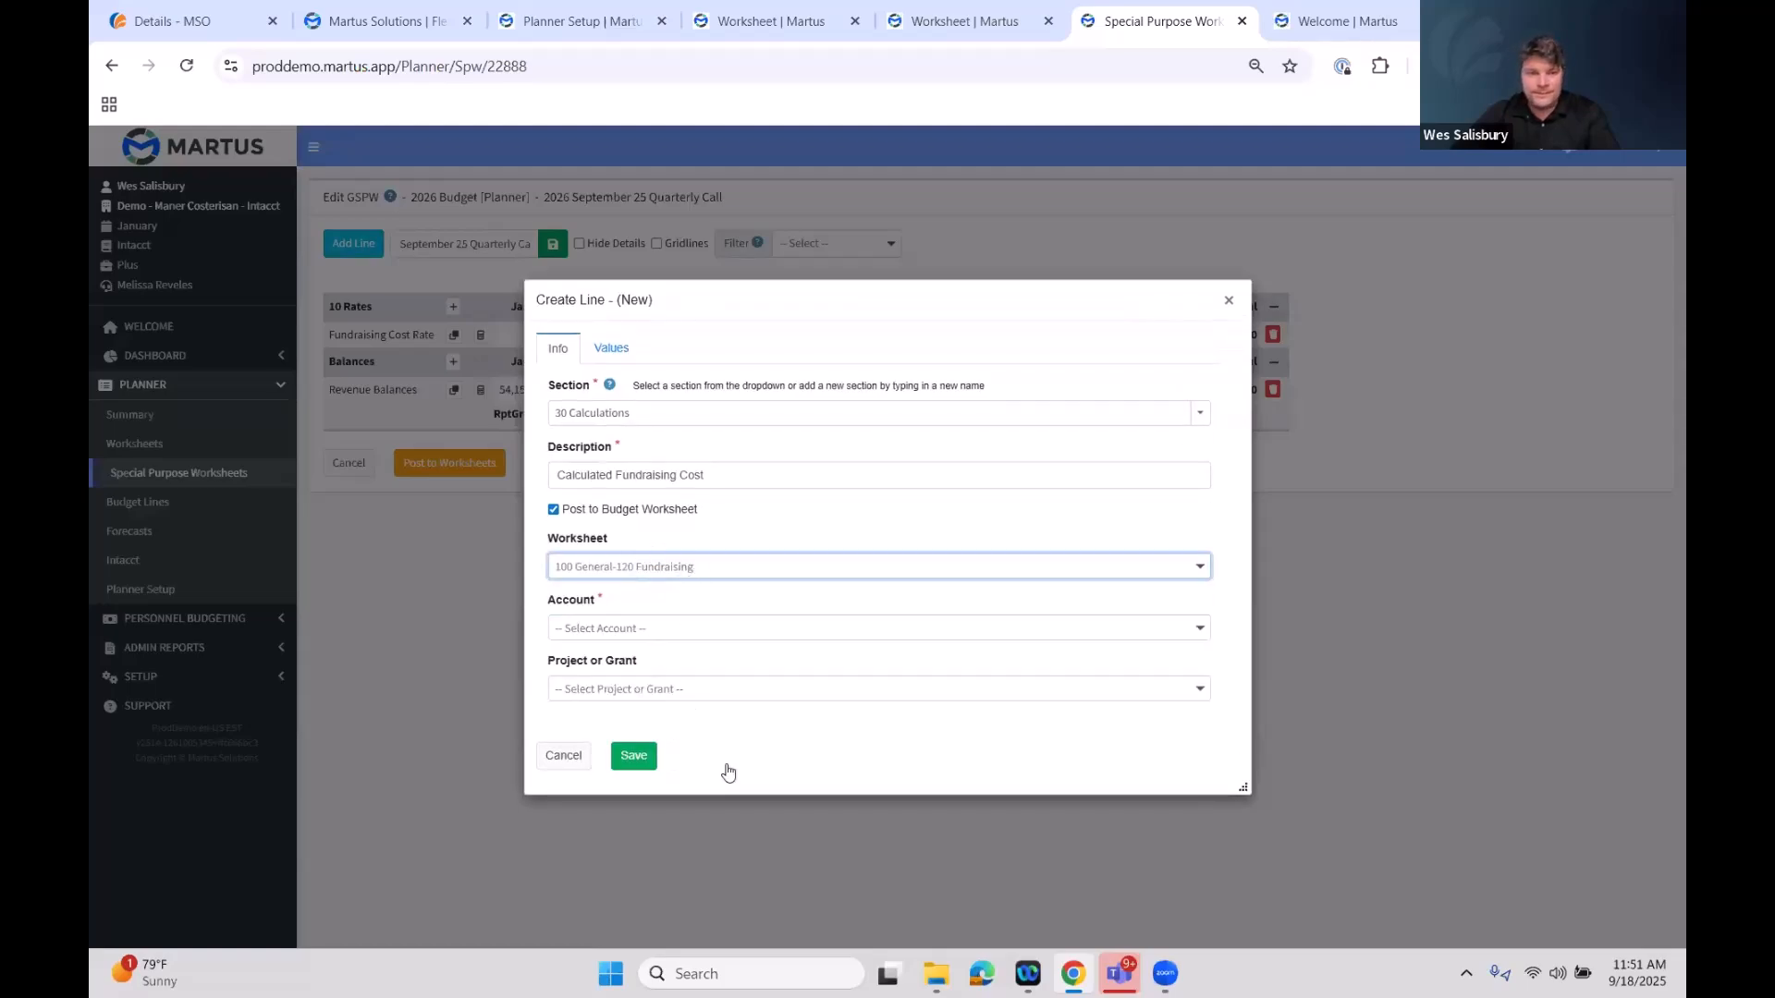
pyautogui.scroll(-6, 728, 772)
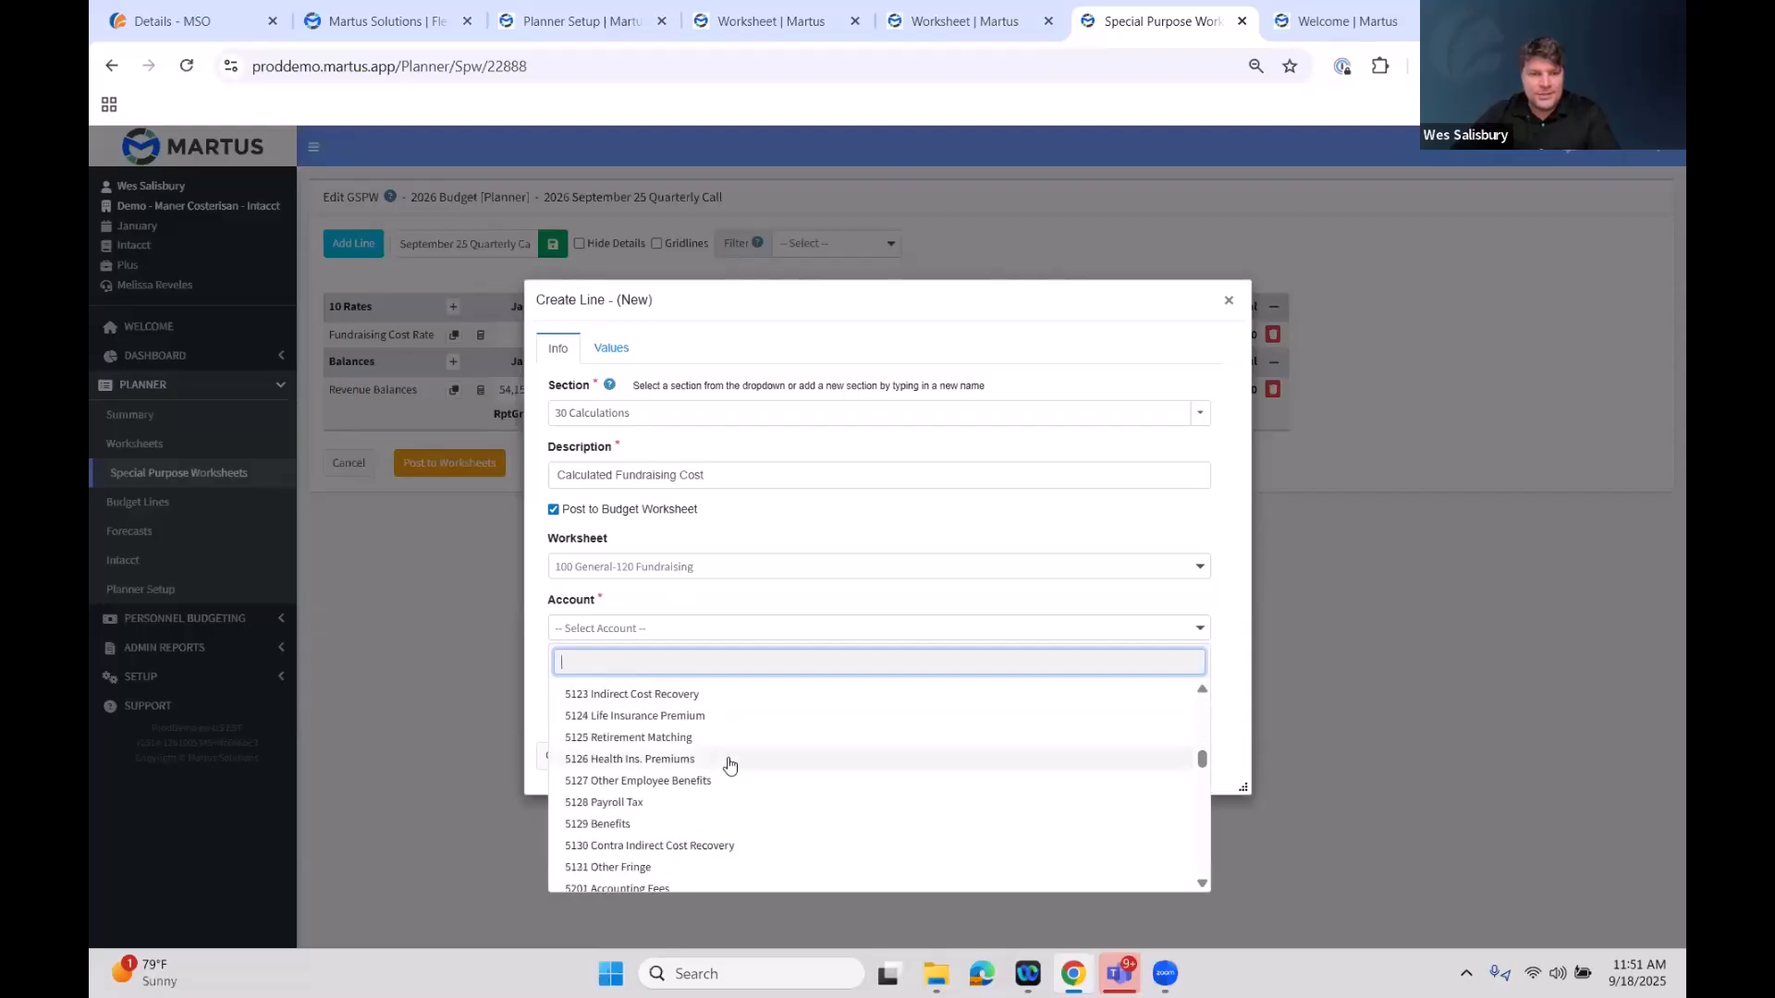
pyautogui.scroll(2, 731, 753)
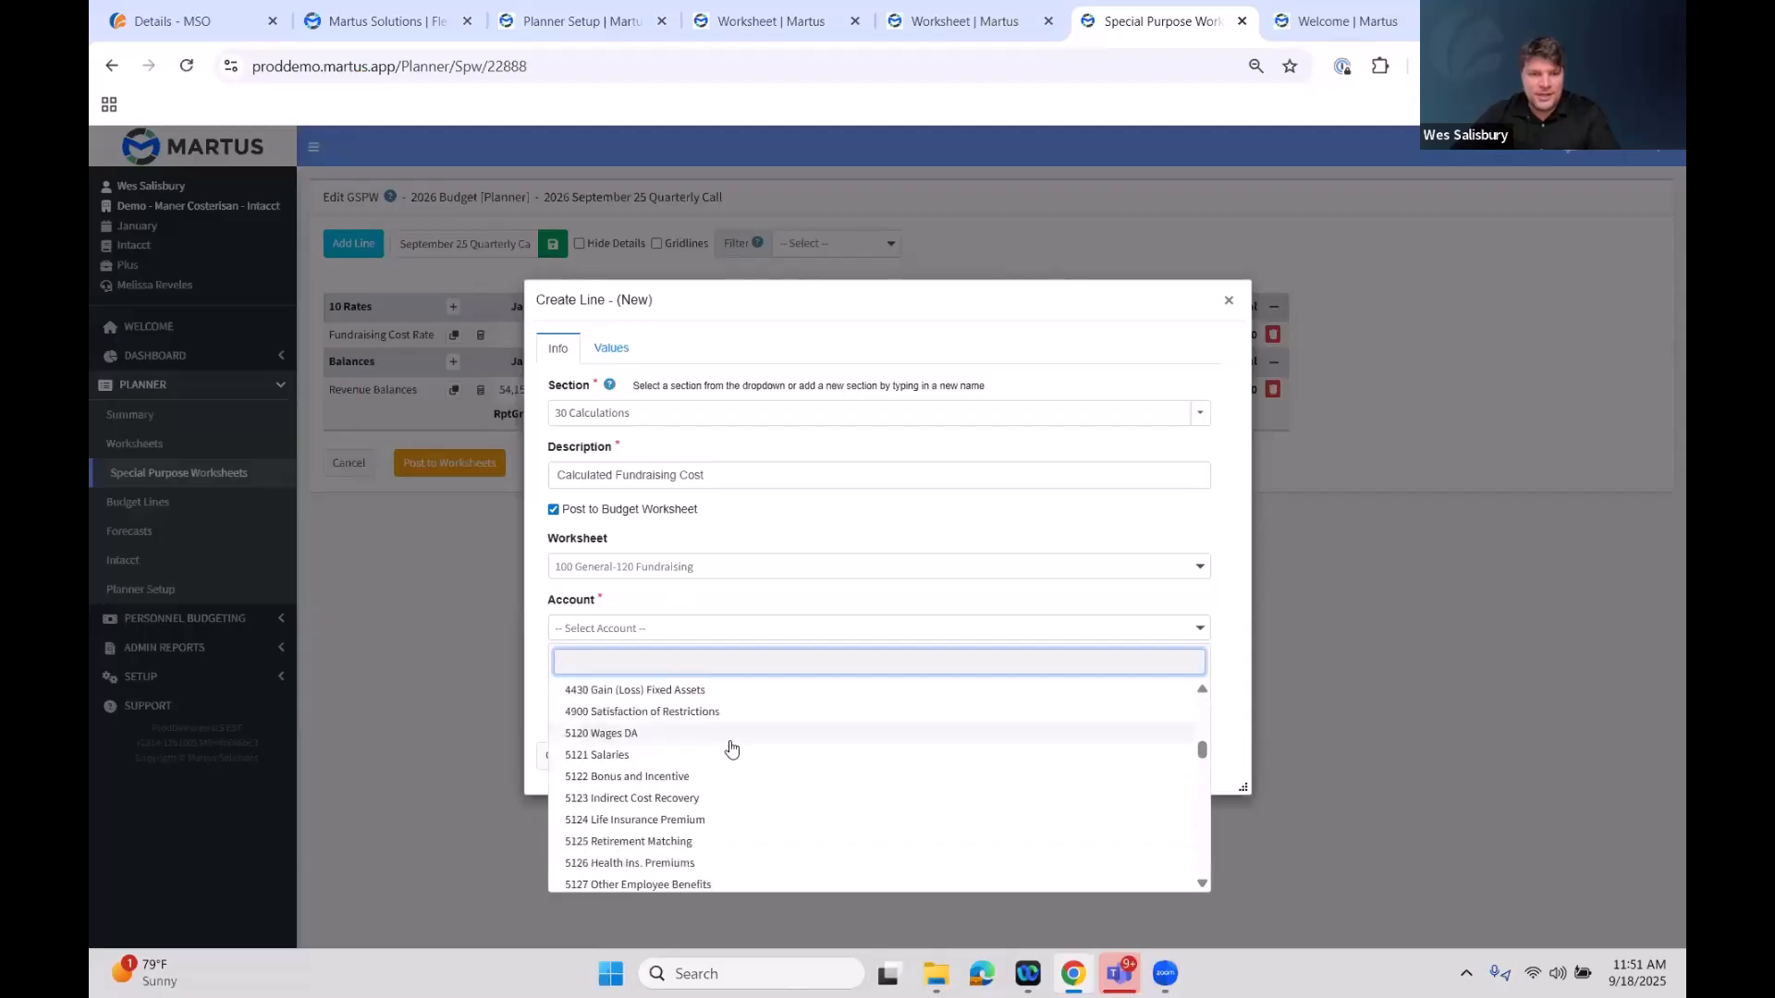
pyautogui.scroll(-5, 731, 748)
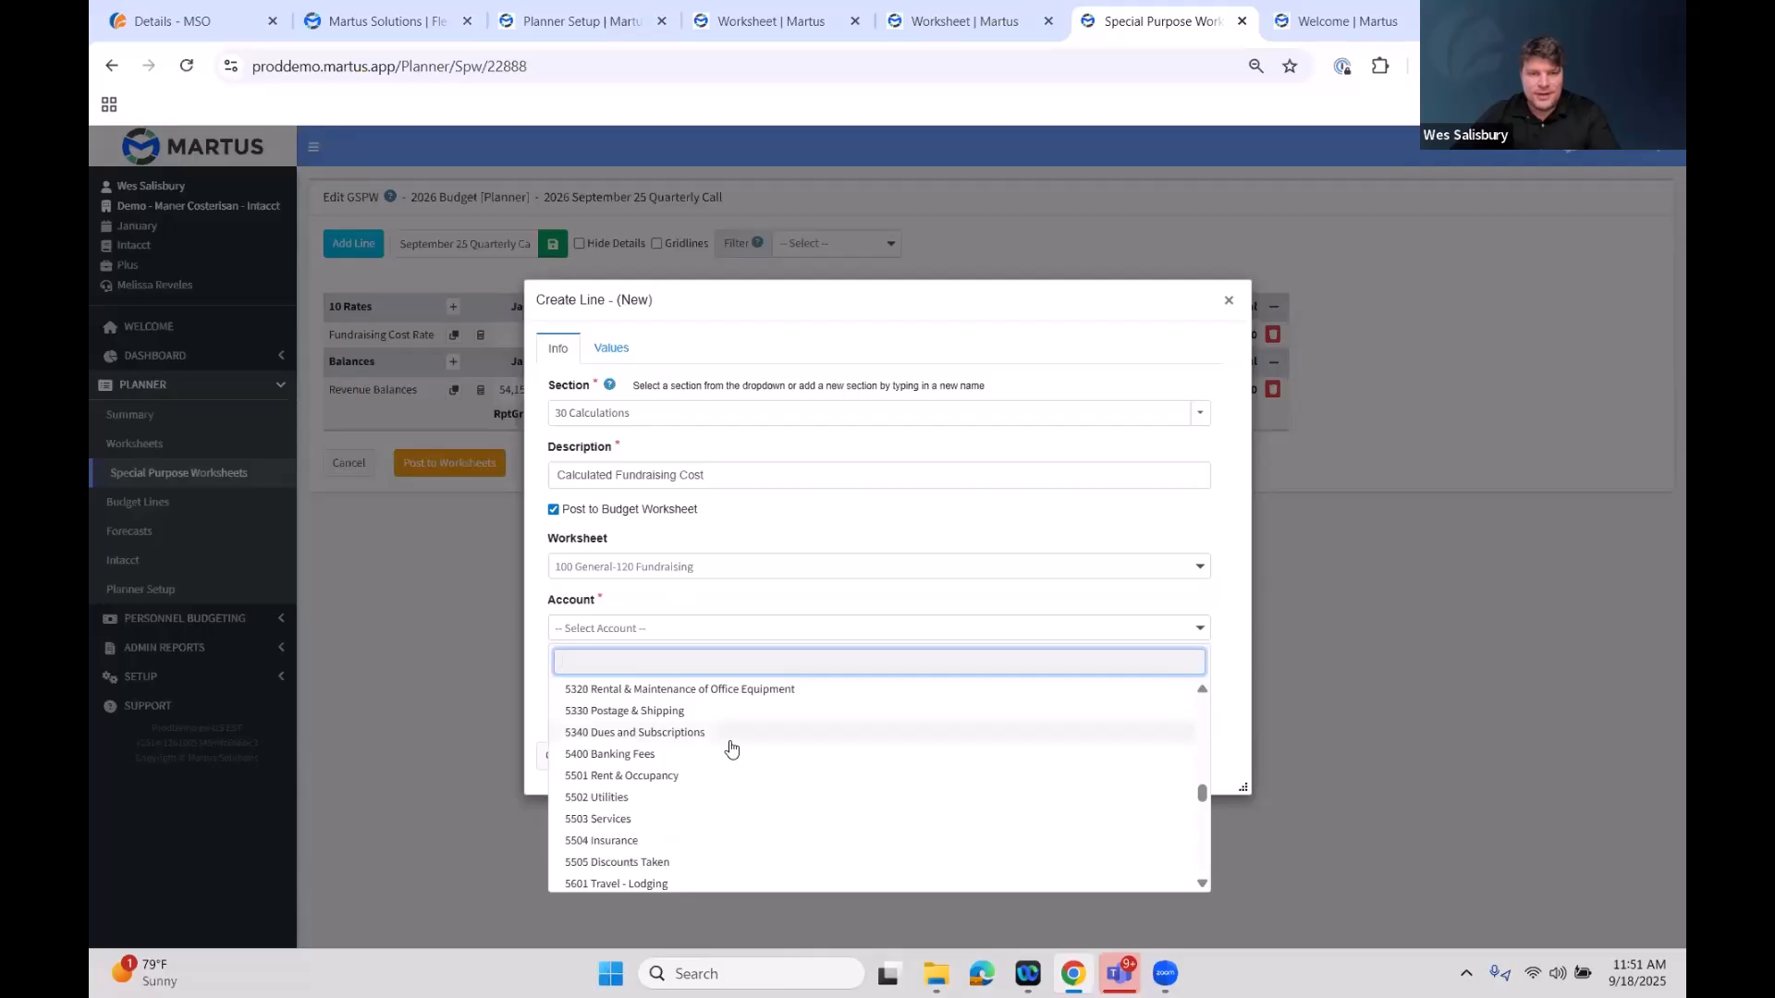
pyautogui.scroll(-4, 733, 730)
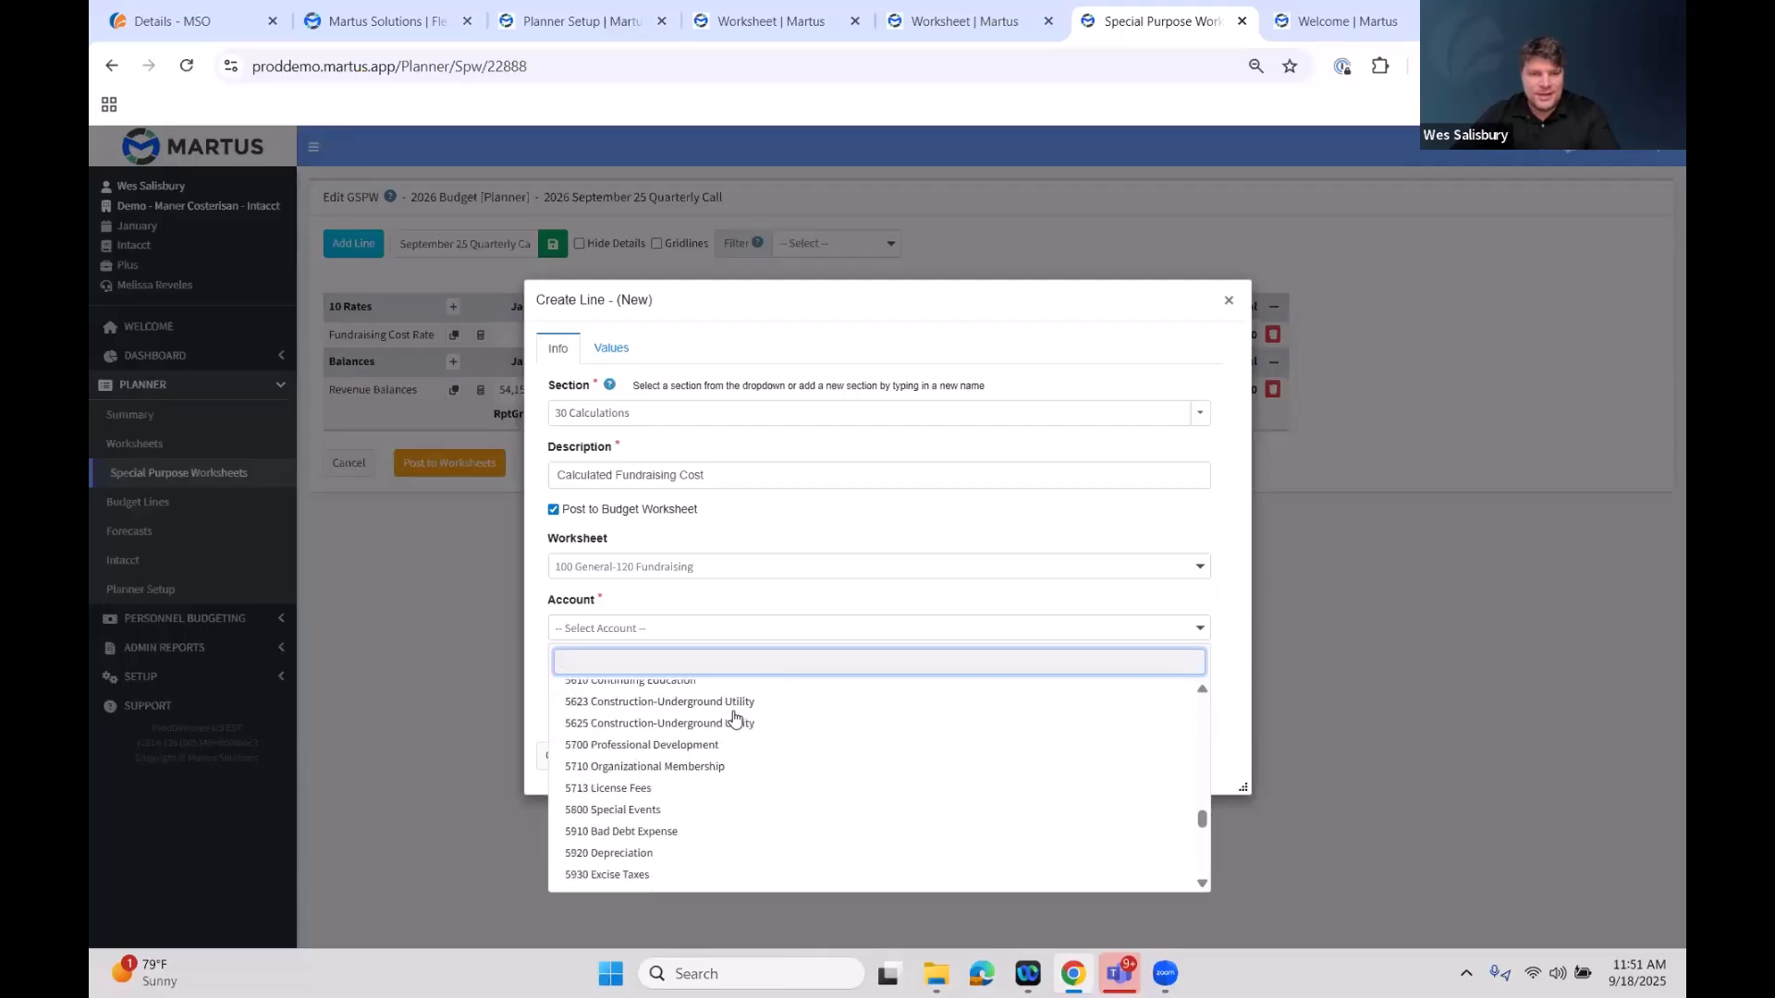
pyautogui.scroll(-2, 733, 718)
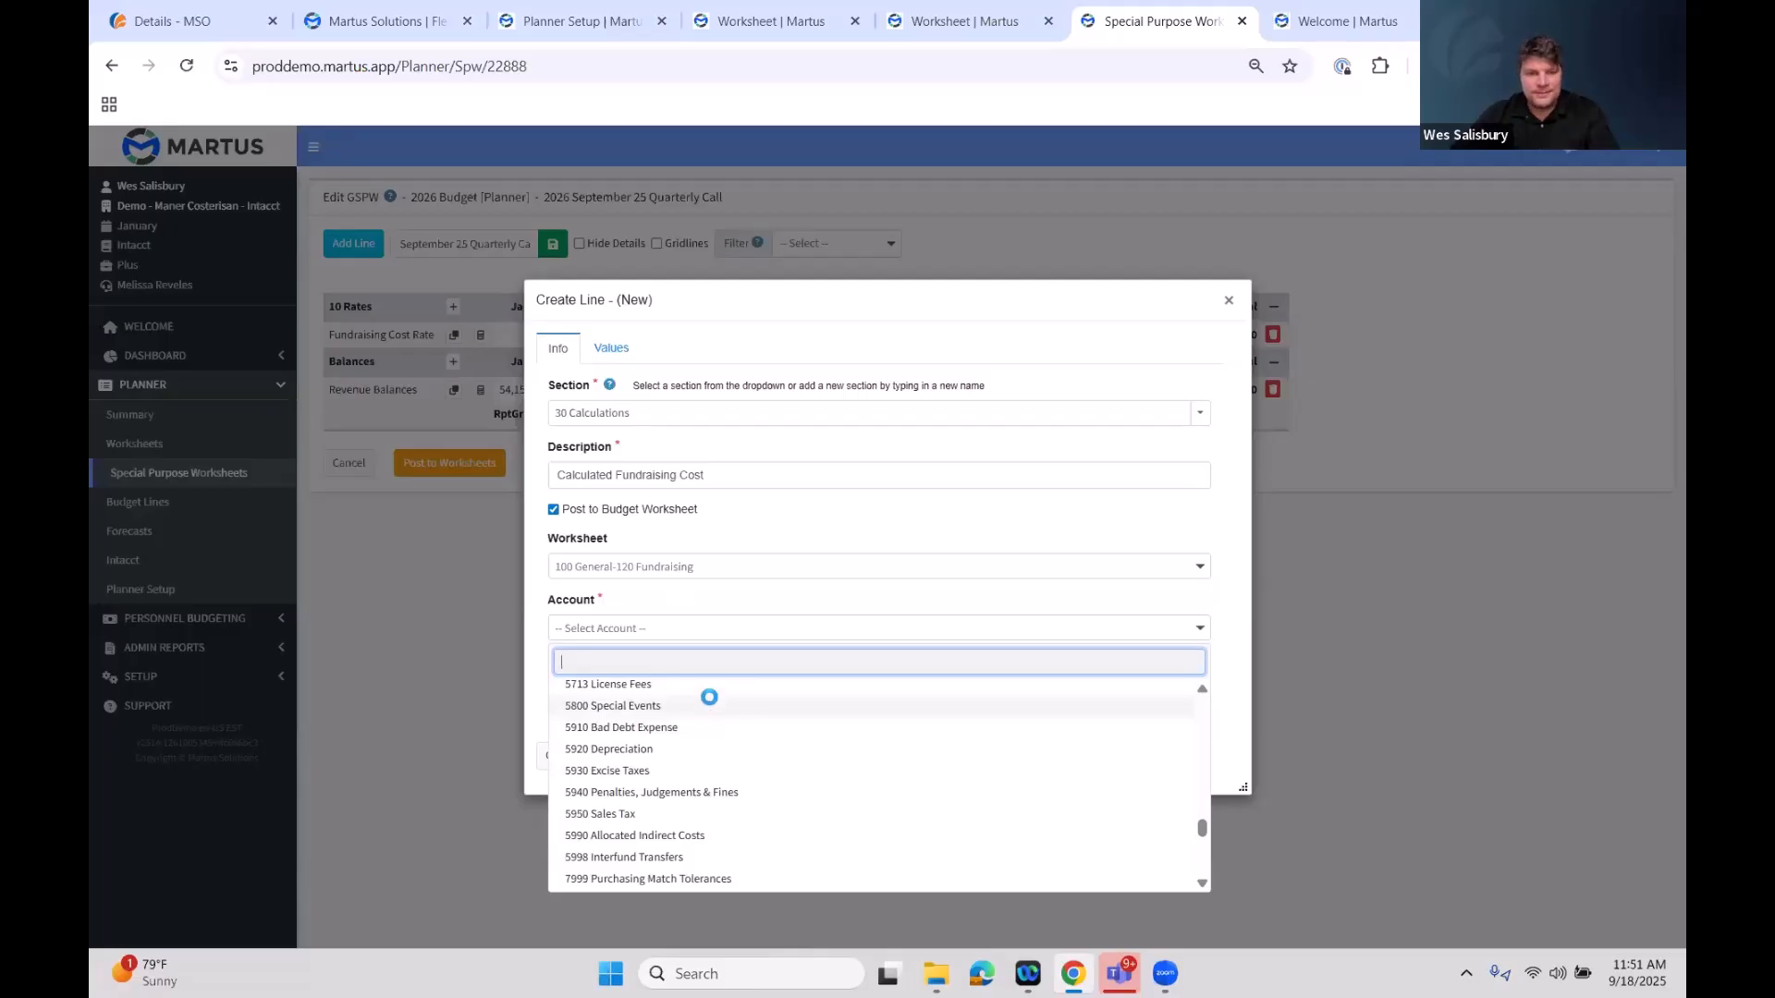
pyautogui.click(709, 705)
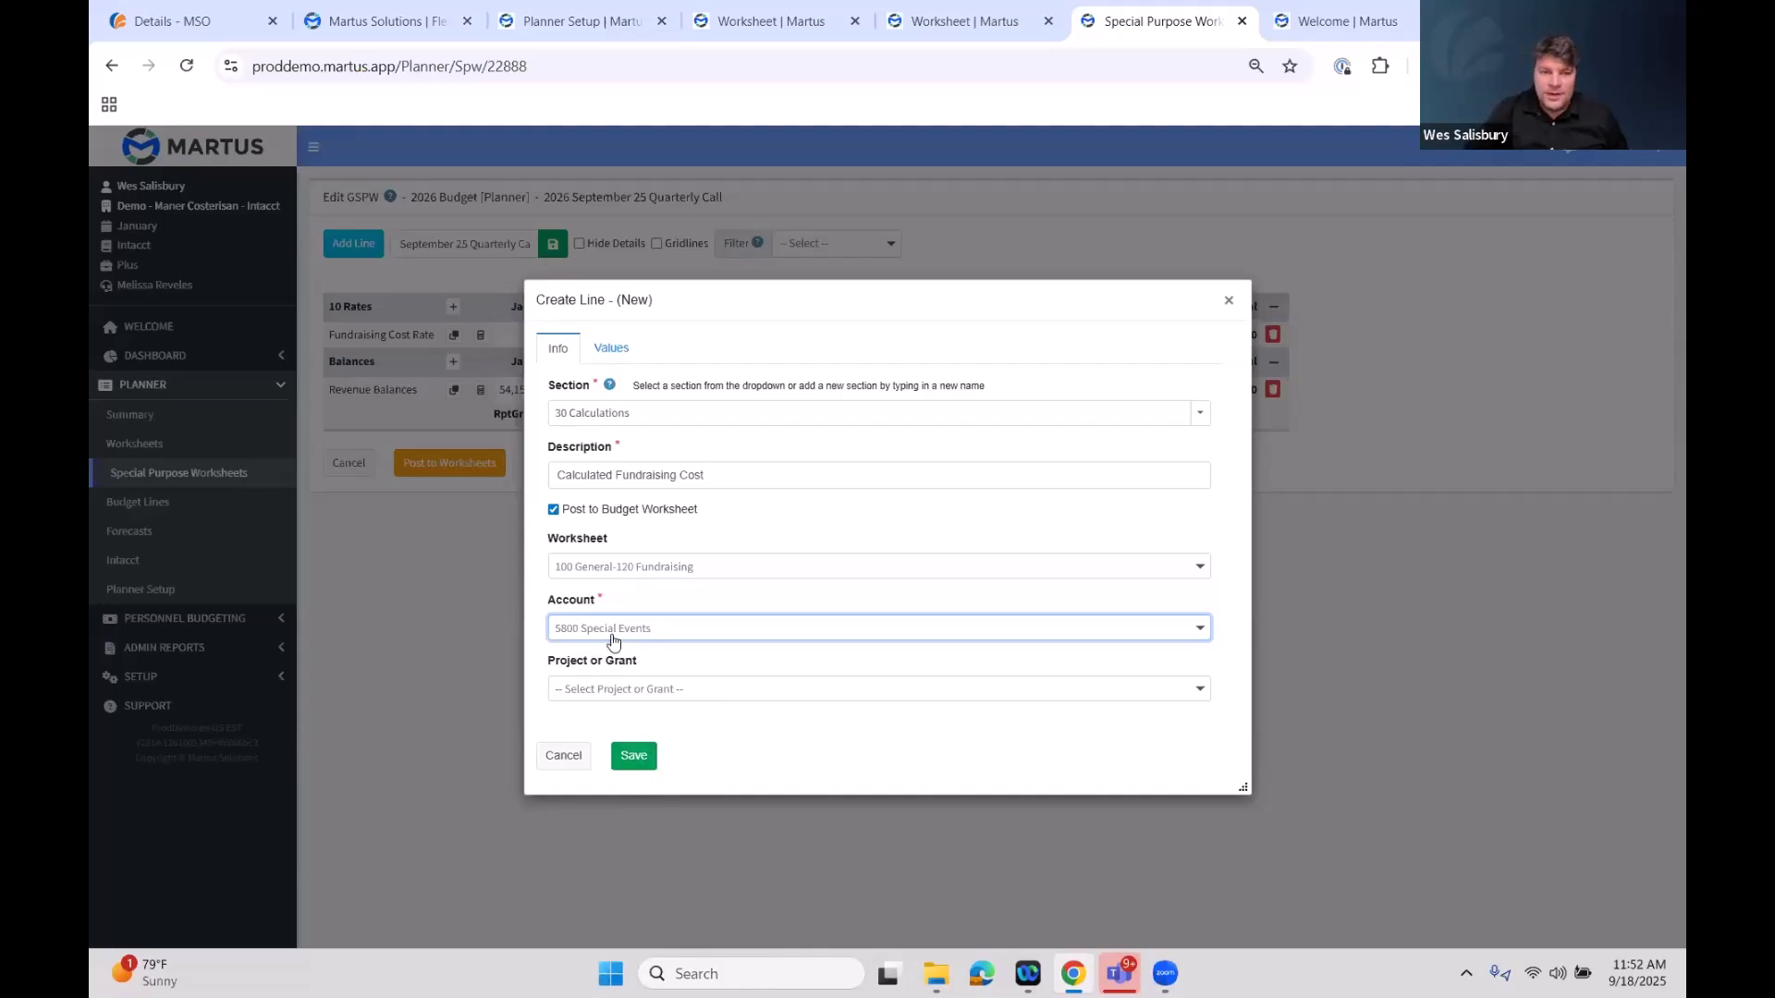
pyautogui.click(695, 691)
pyautogui.scroll(-5, 717, 602)
pyautogui.click(674, 662)
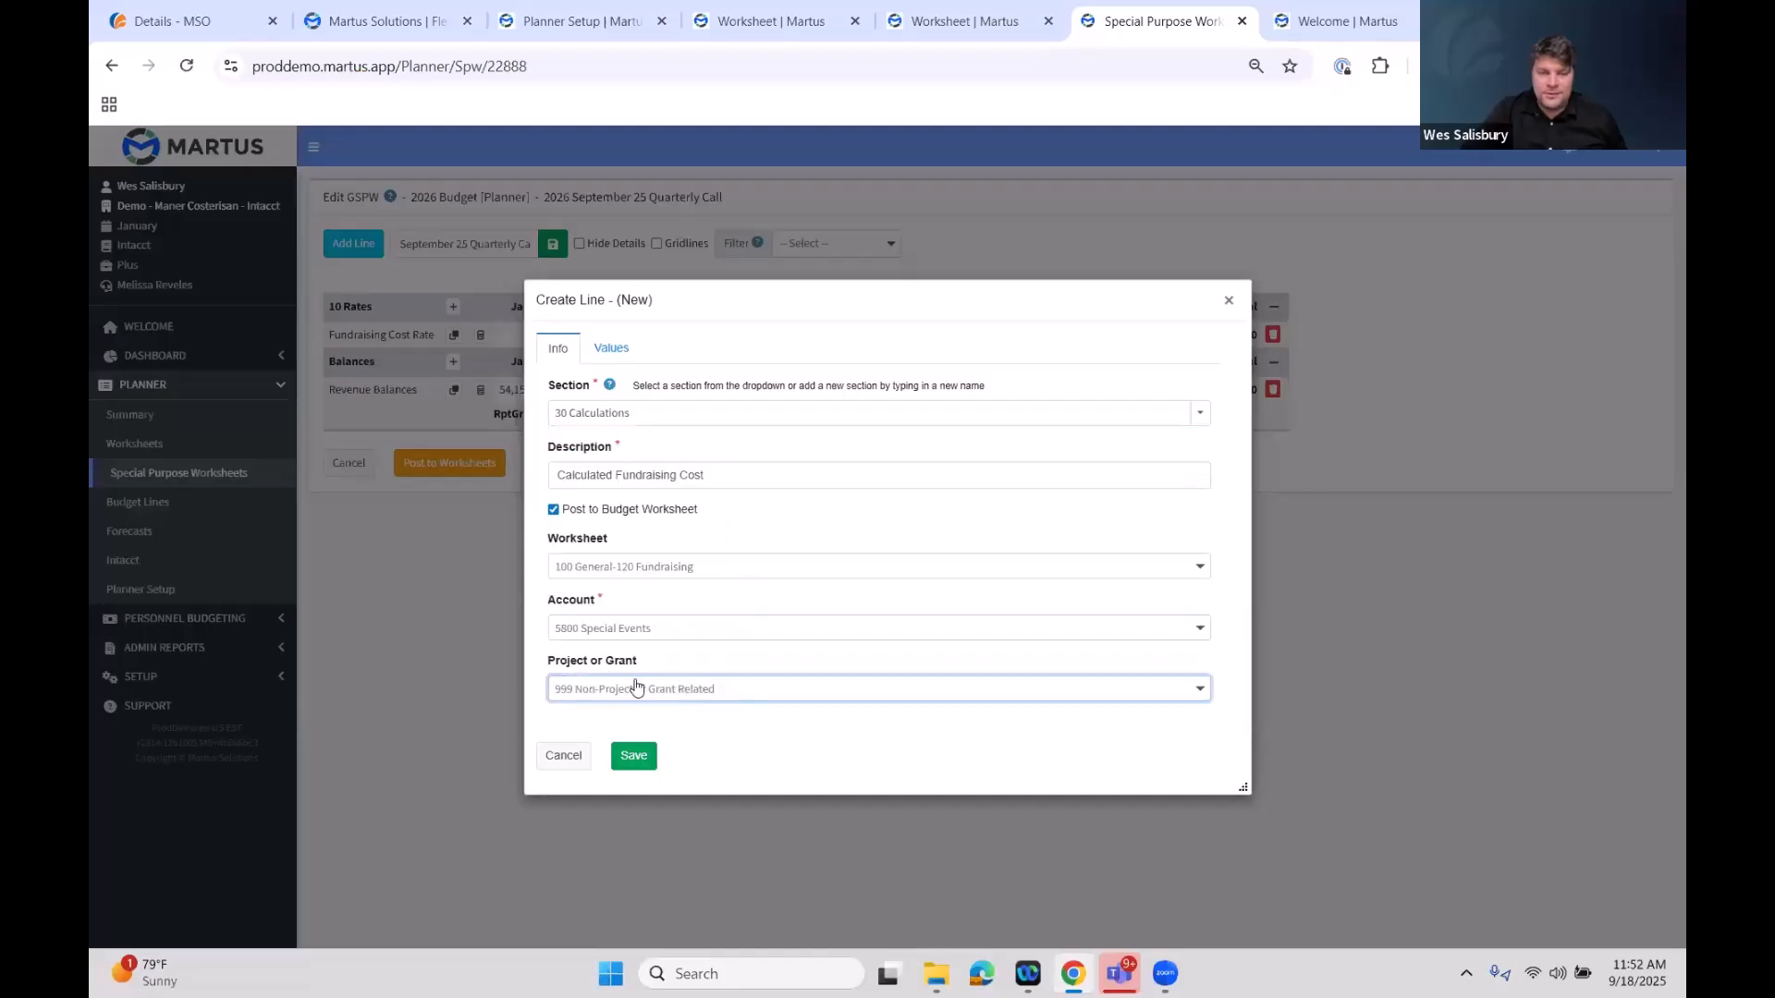
# Set the line's source to a formula multiplying Fundraising Cost Rate by Revenue Balances, preview it, and save the line
pyautogui.click(617, 348)
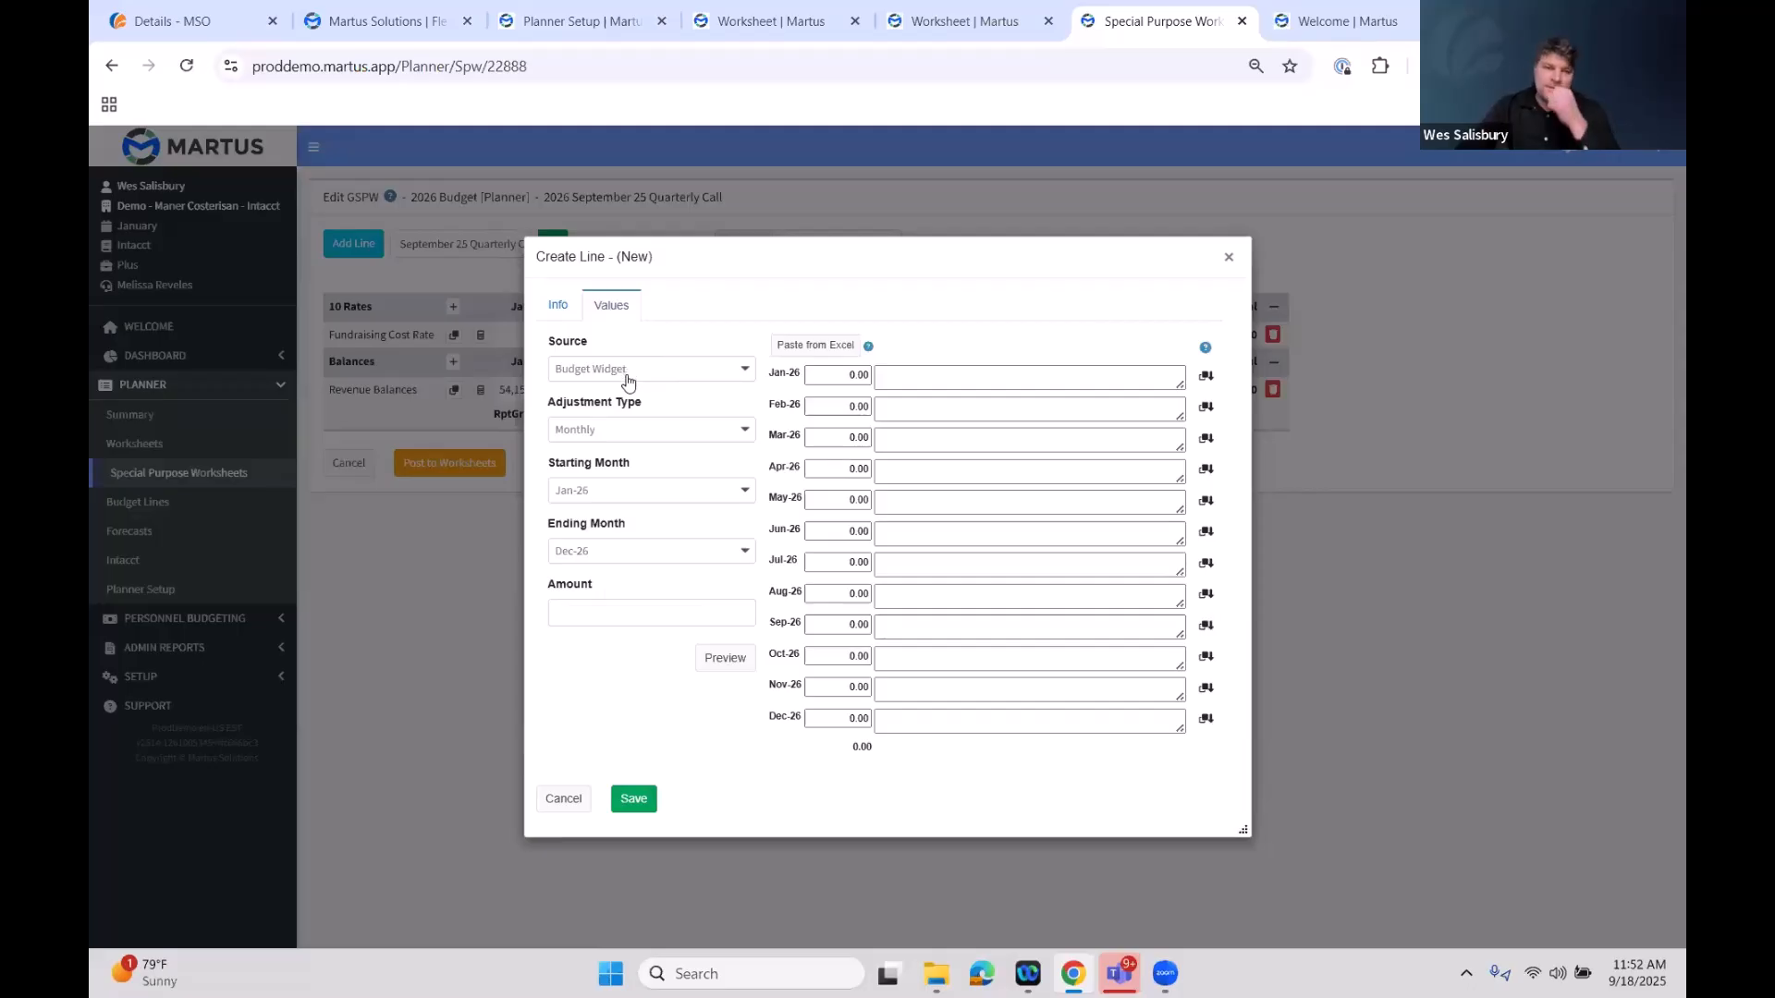
pyautogui.click(663, 371)
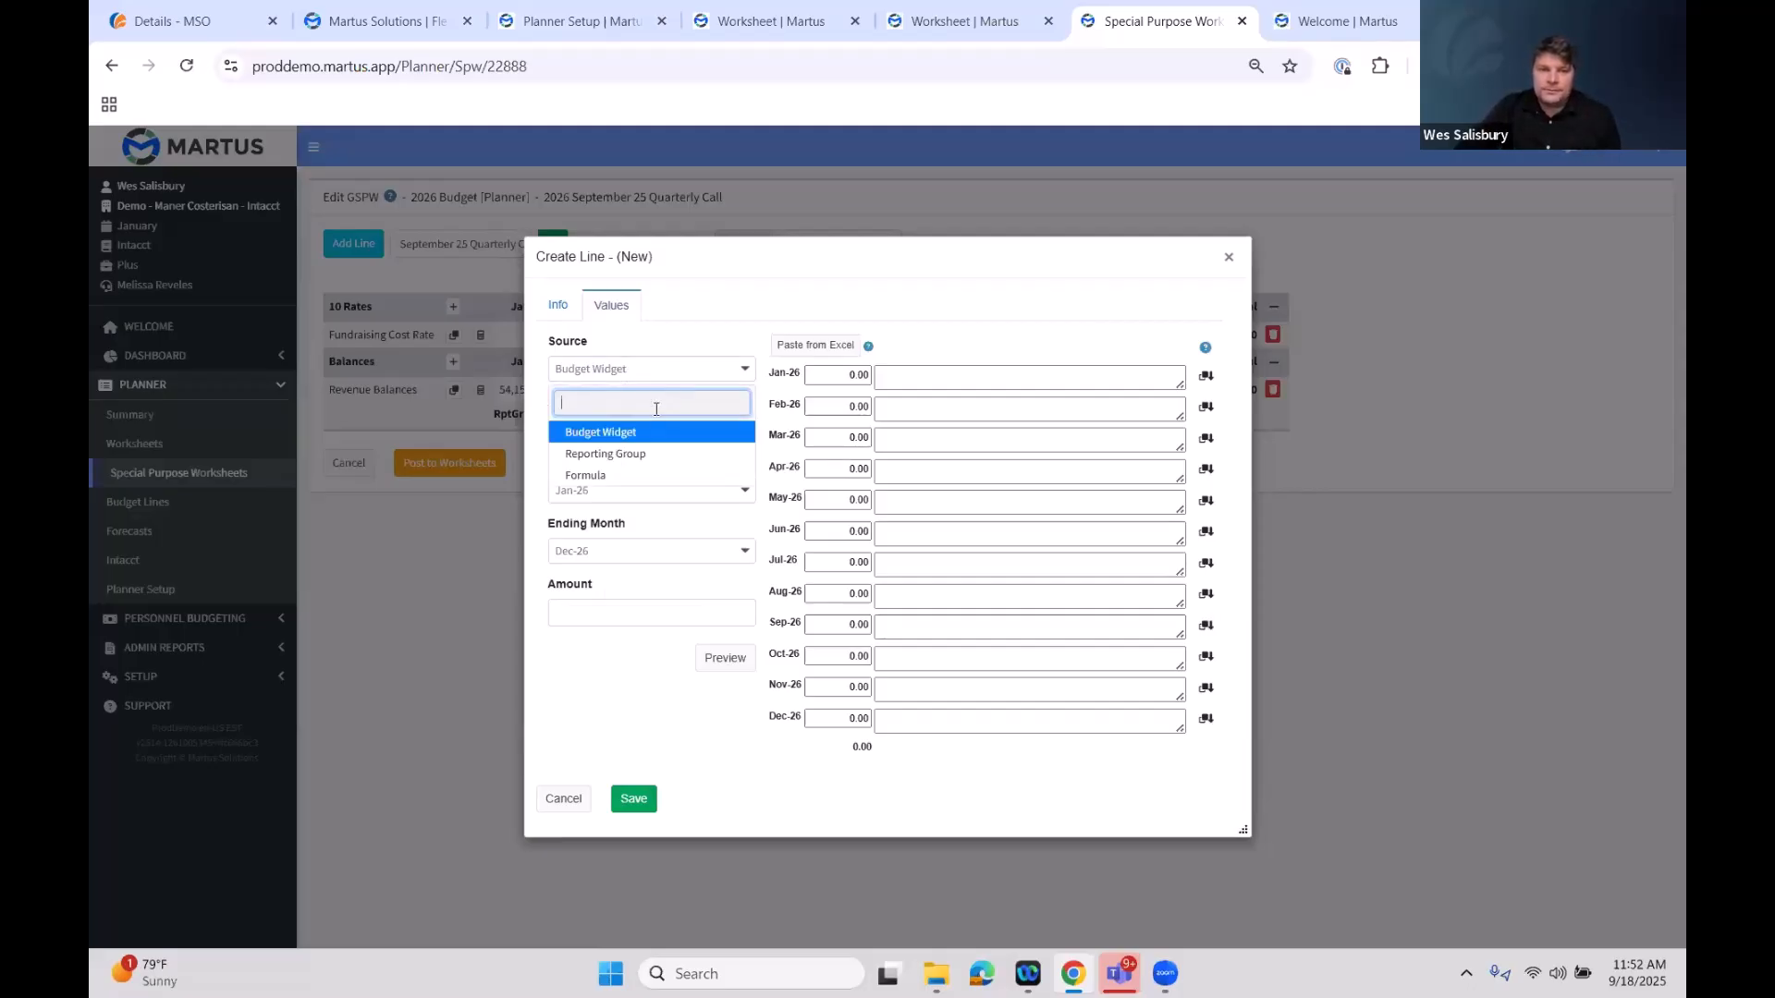
pyautogui.click(643, 475)
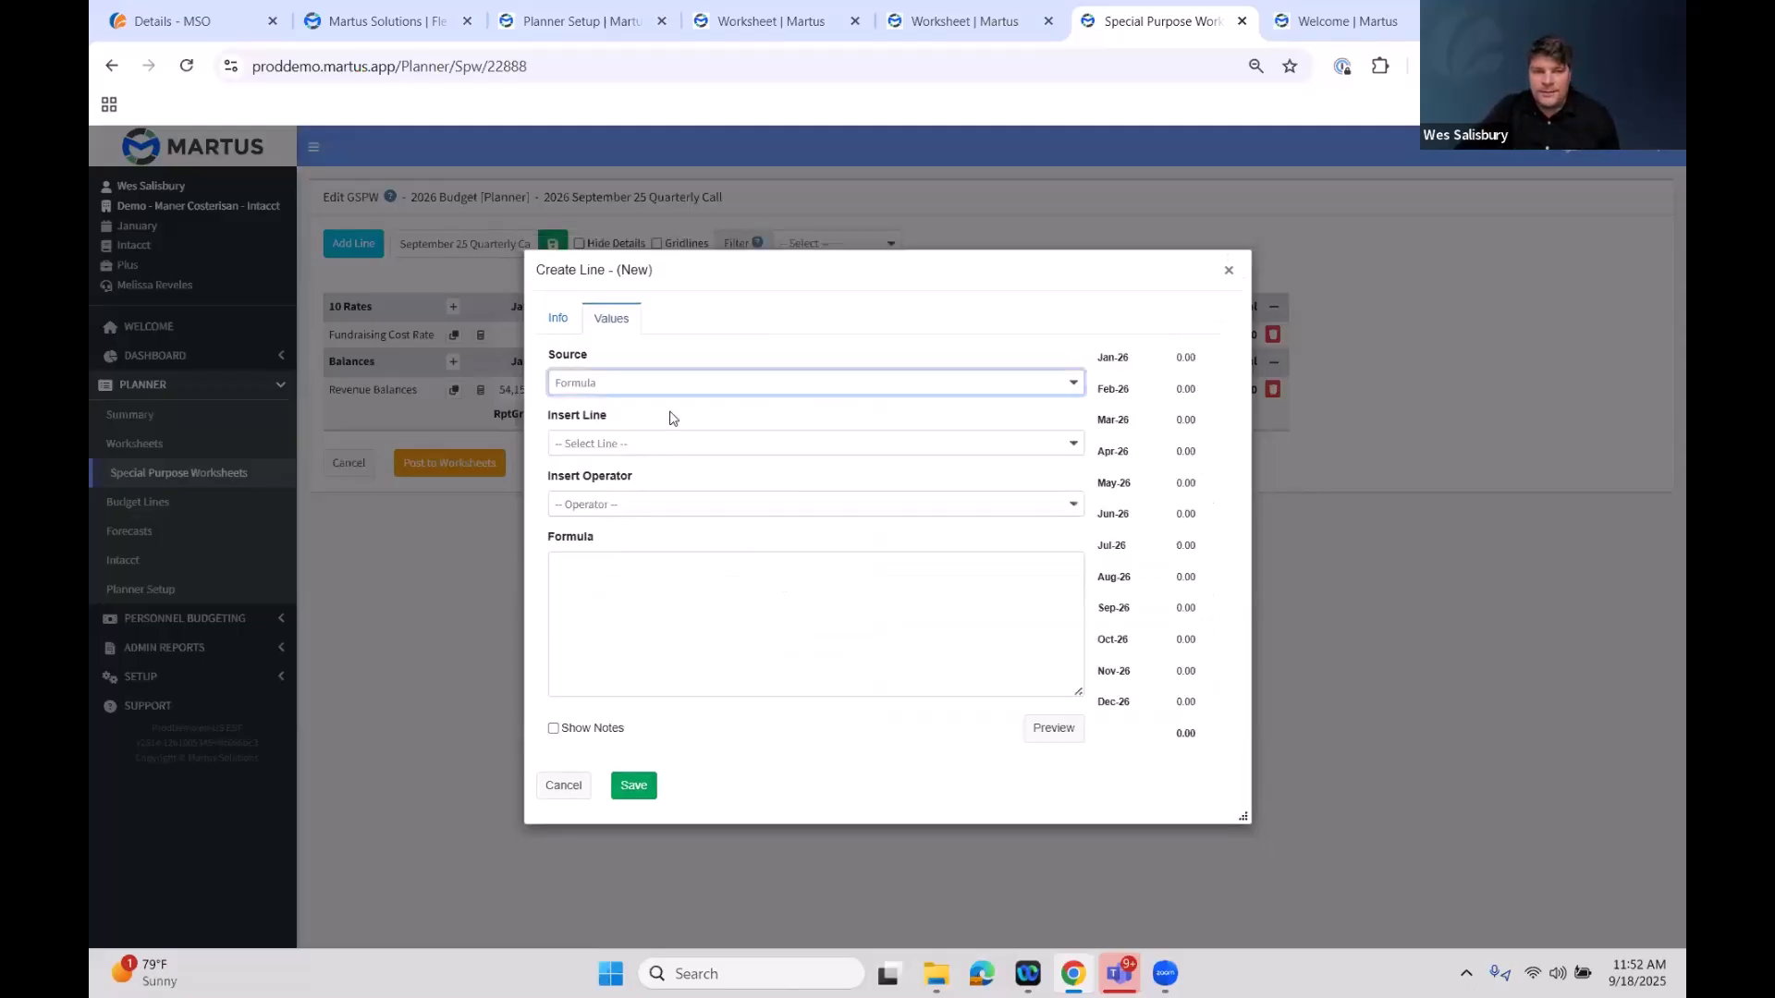
pyautogui.click(673, 451)
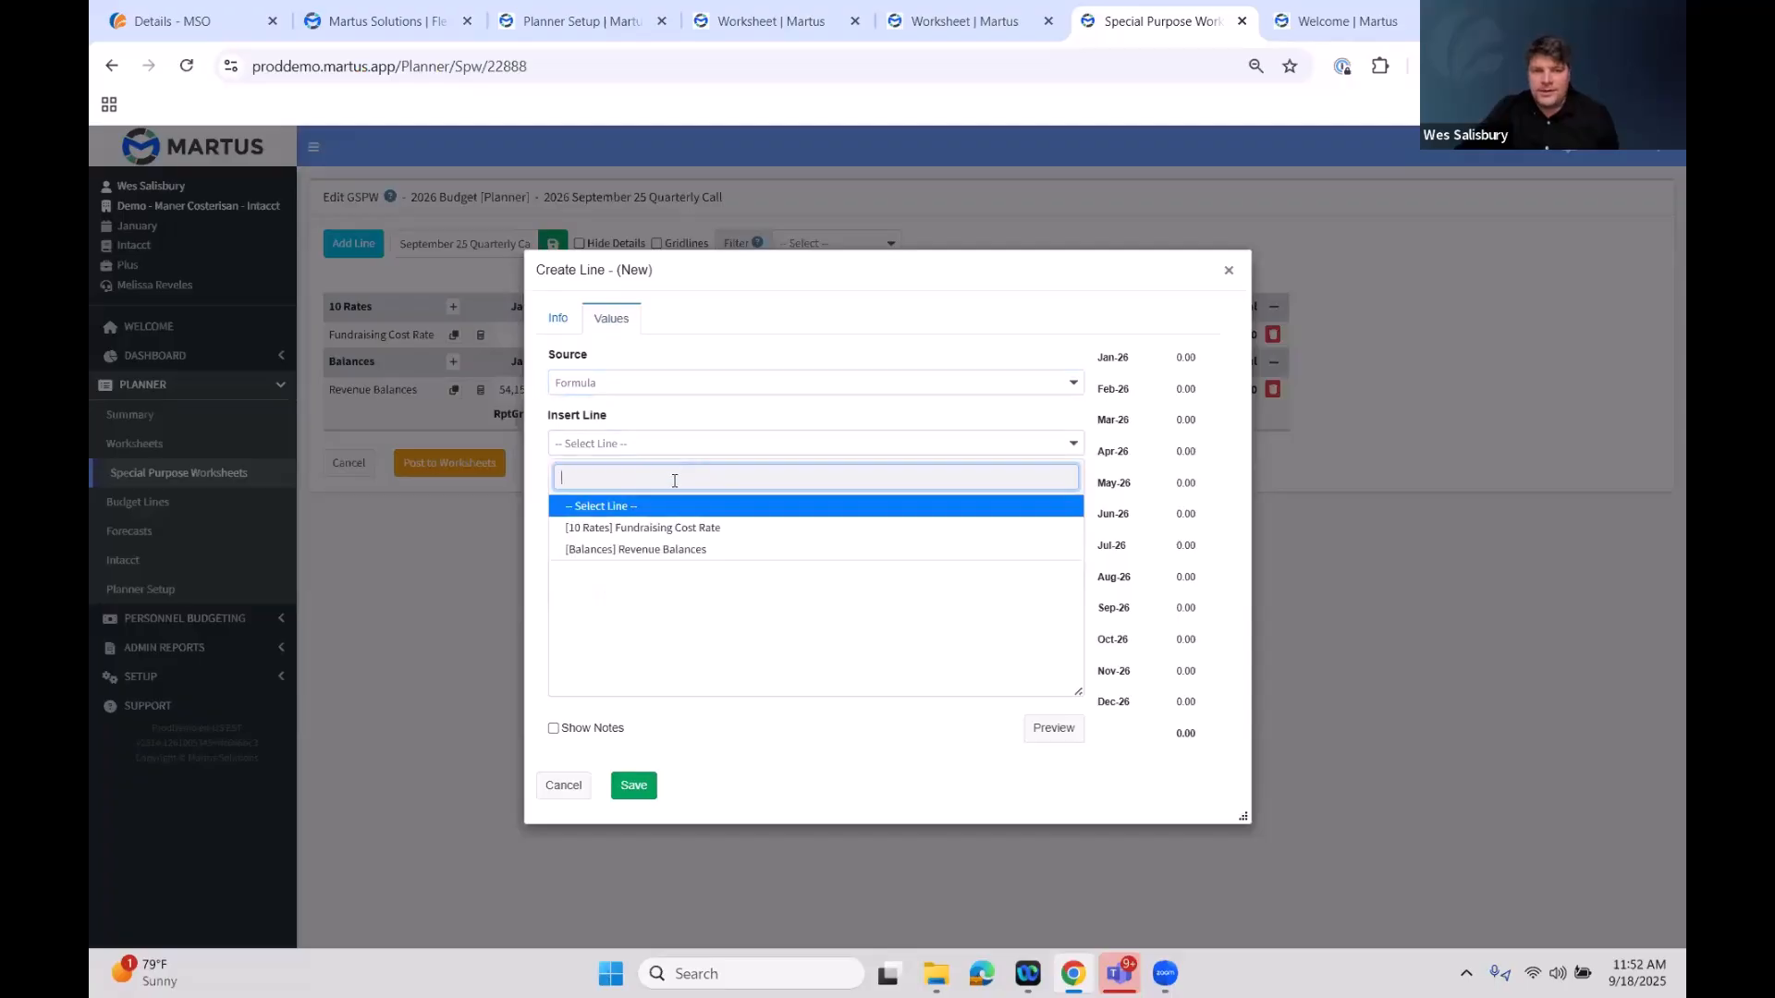
pyautogui.click(667, 528)
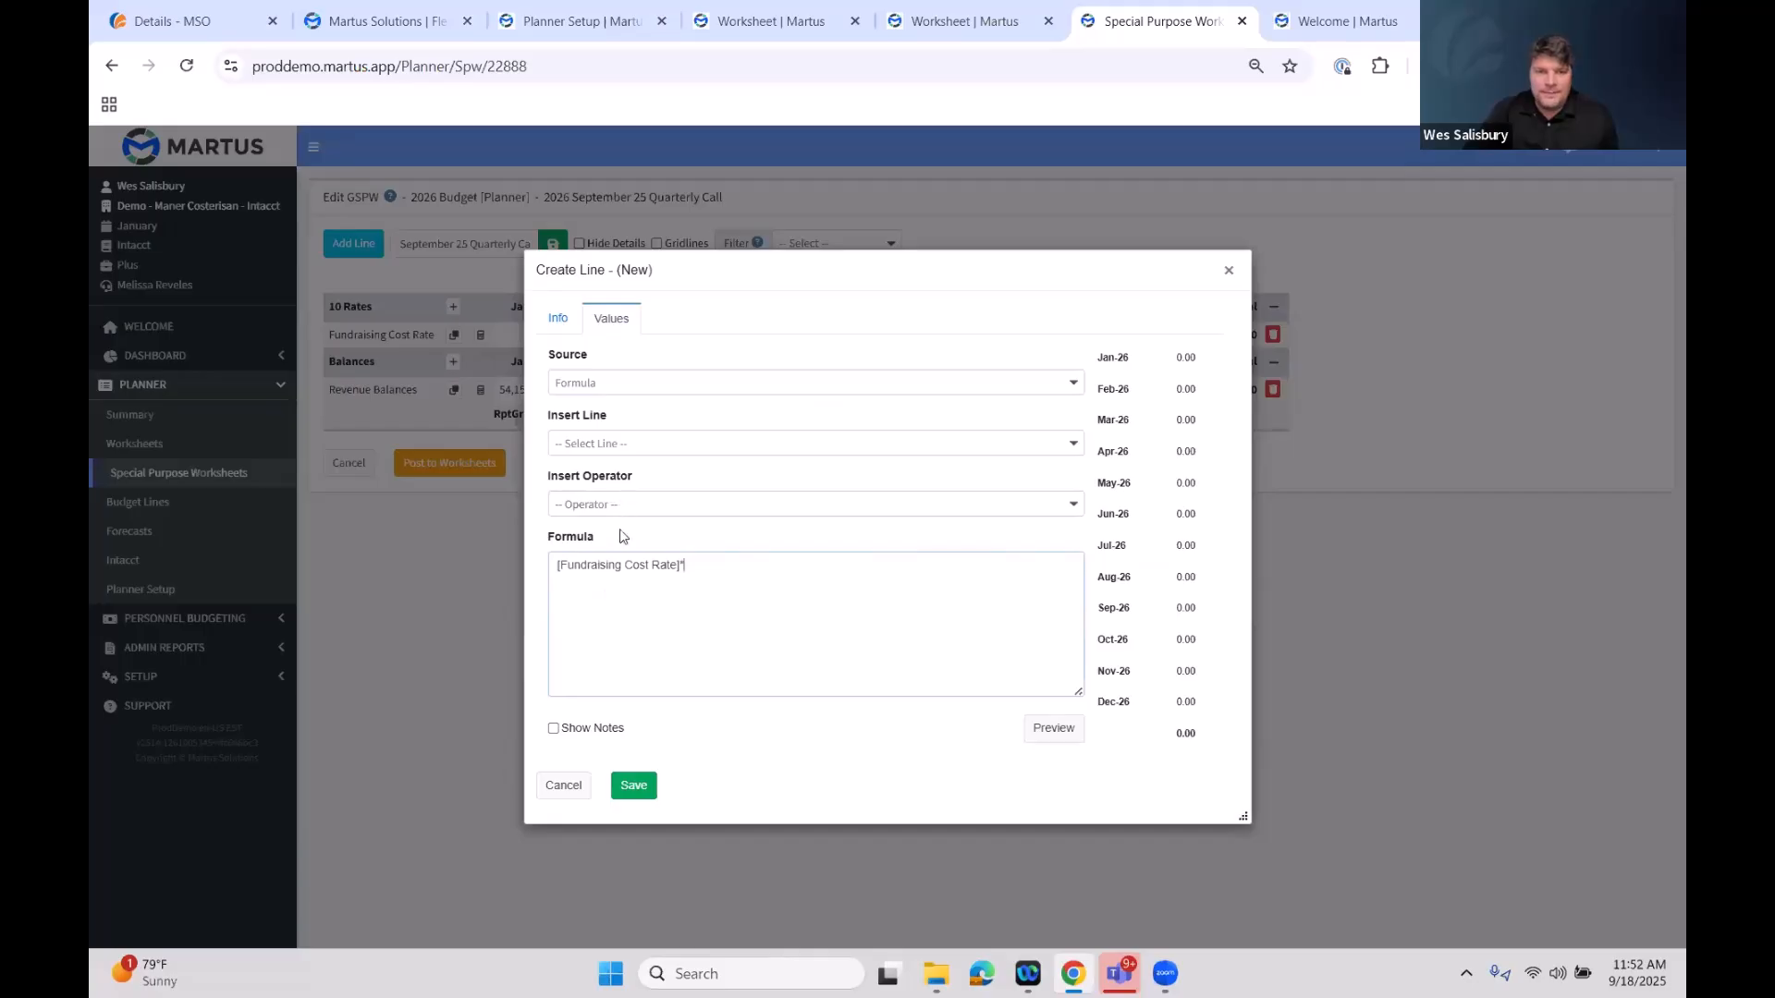
pyautogui.click(634, 508)
pyautogui.click(653, 450)
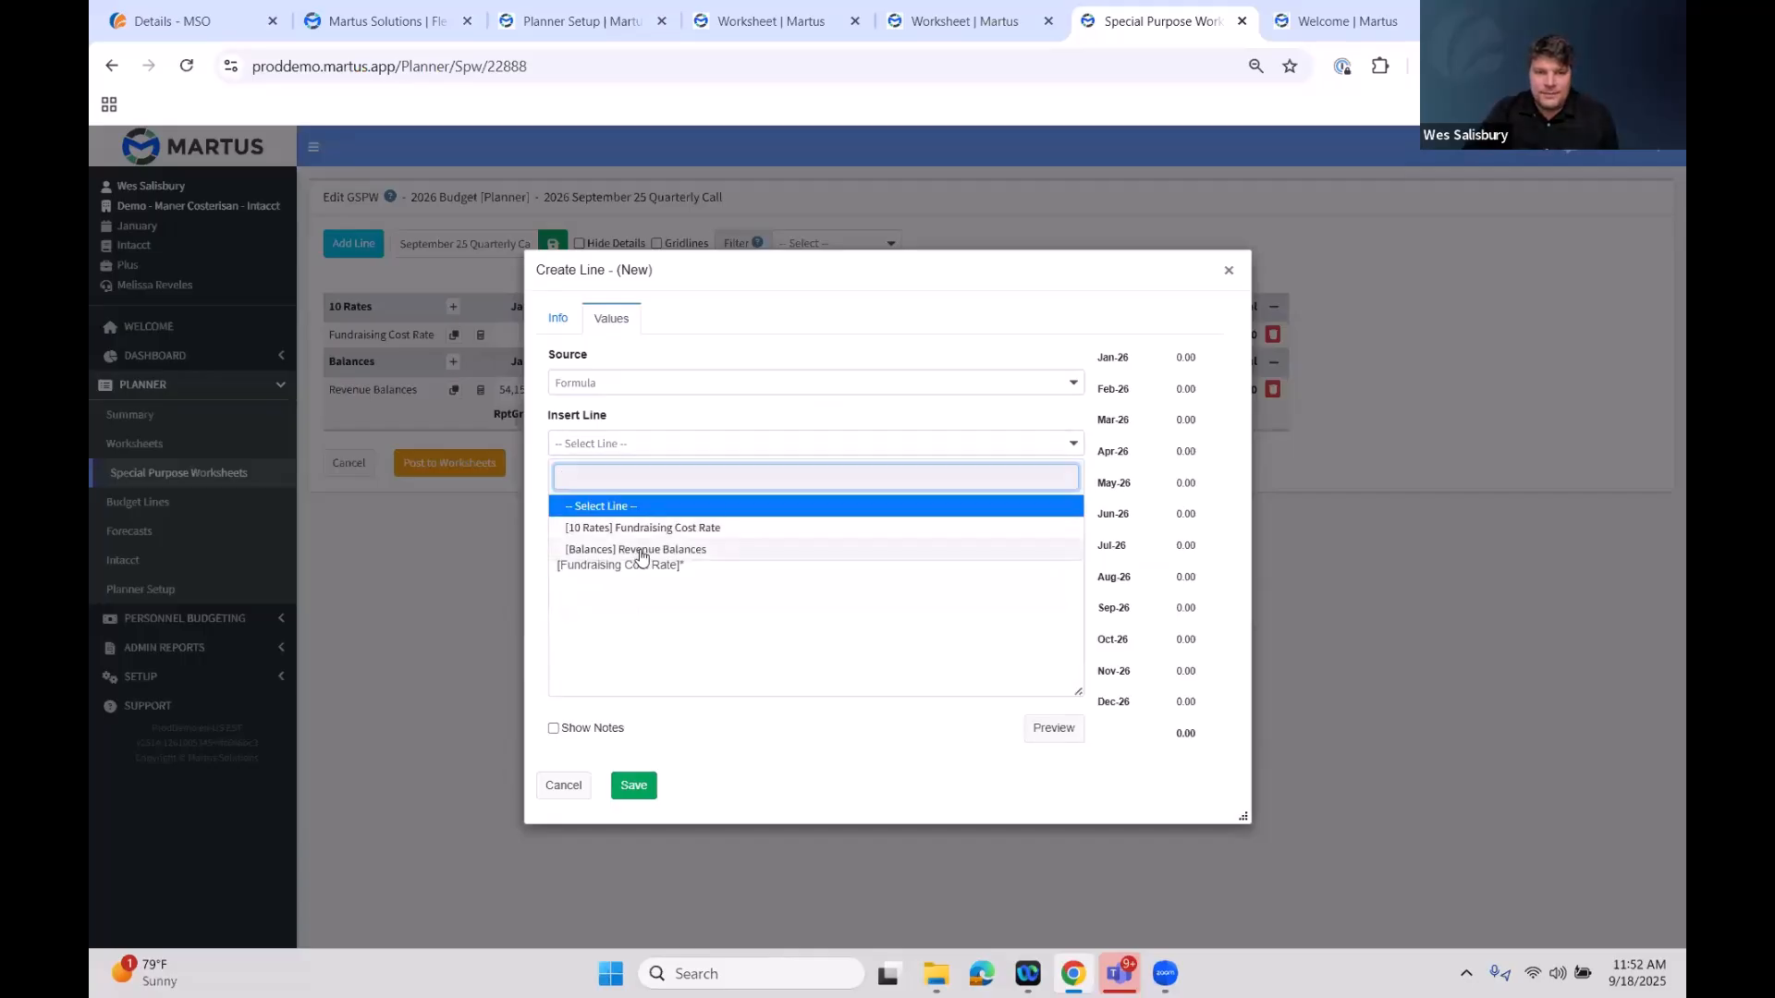
pyautogui.click(643, 552)
pyautogui.click(1054, 730)
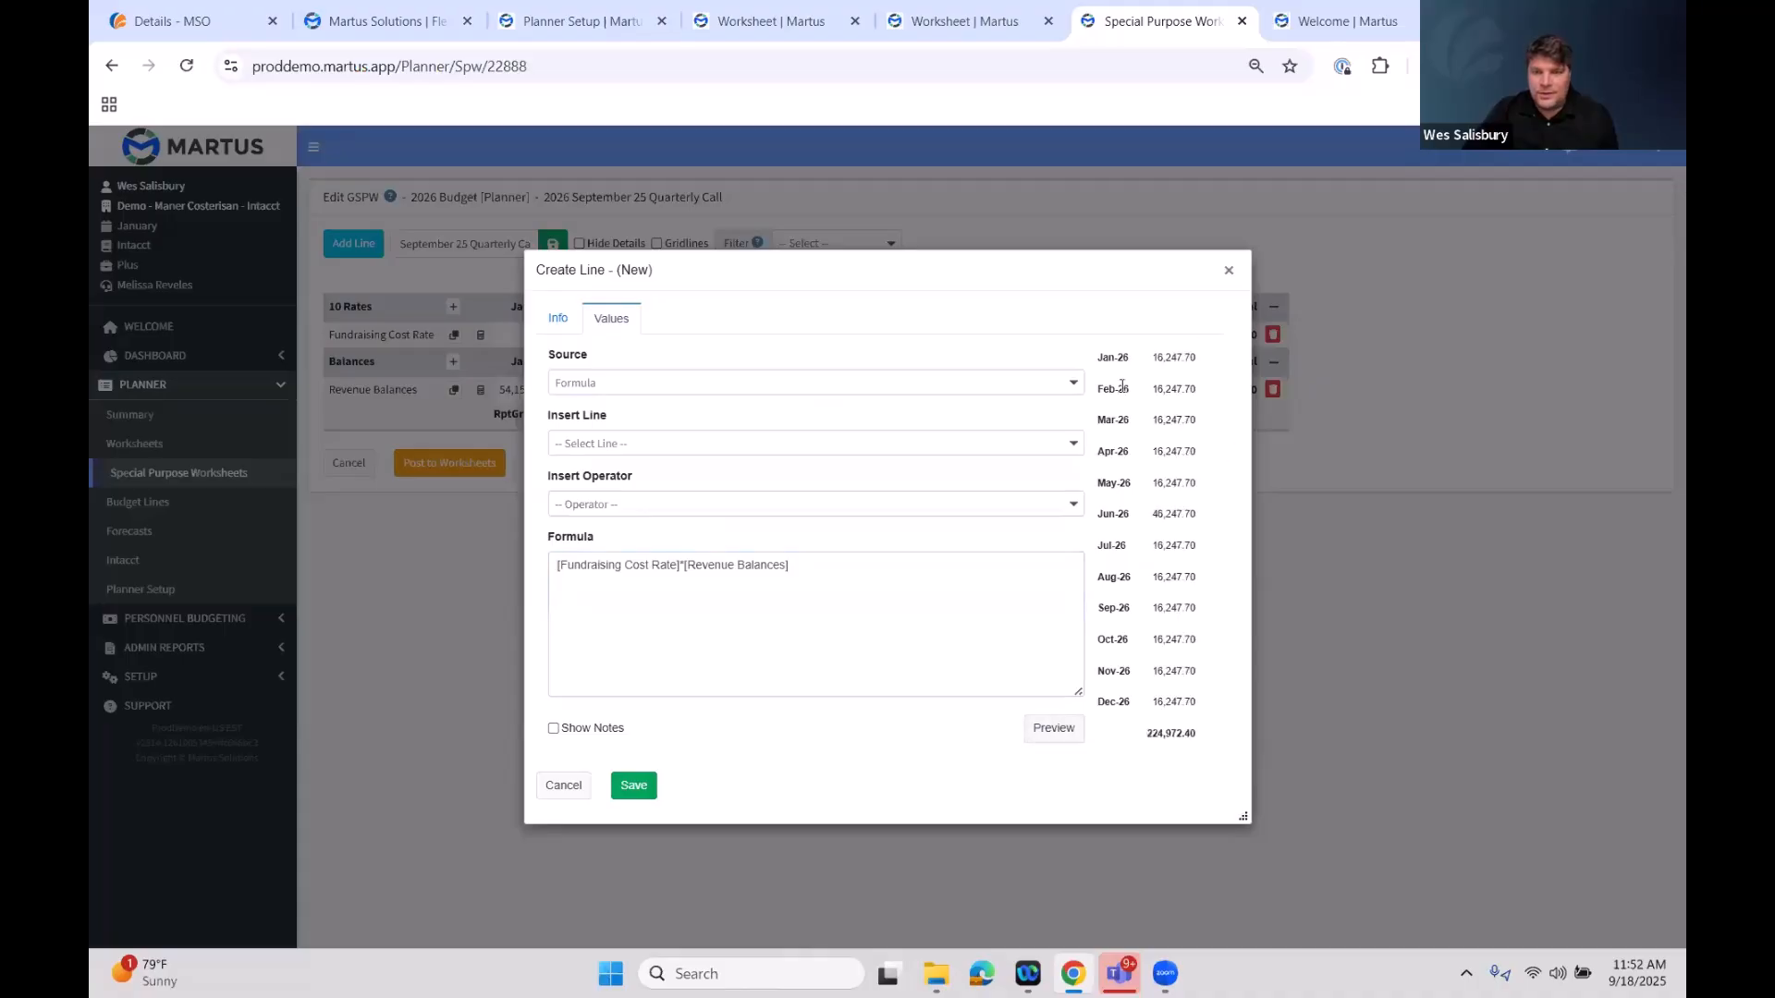
pyautogui.click(638, 781)
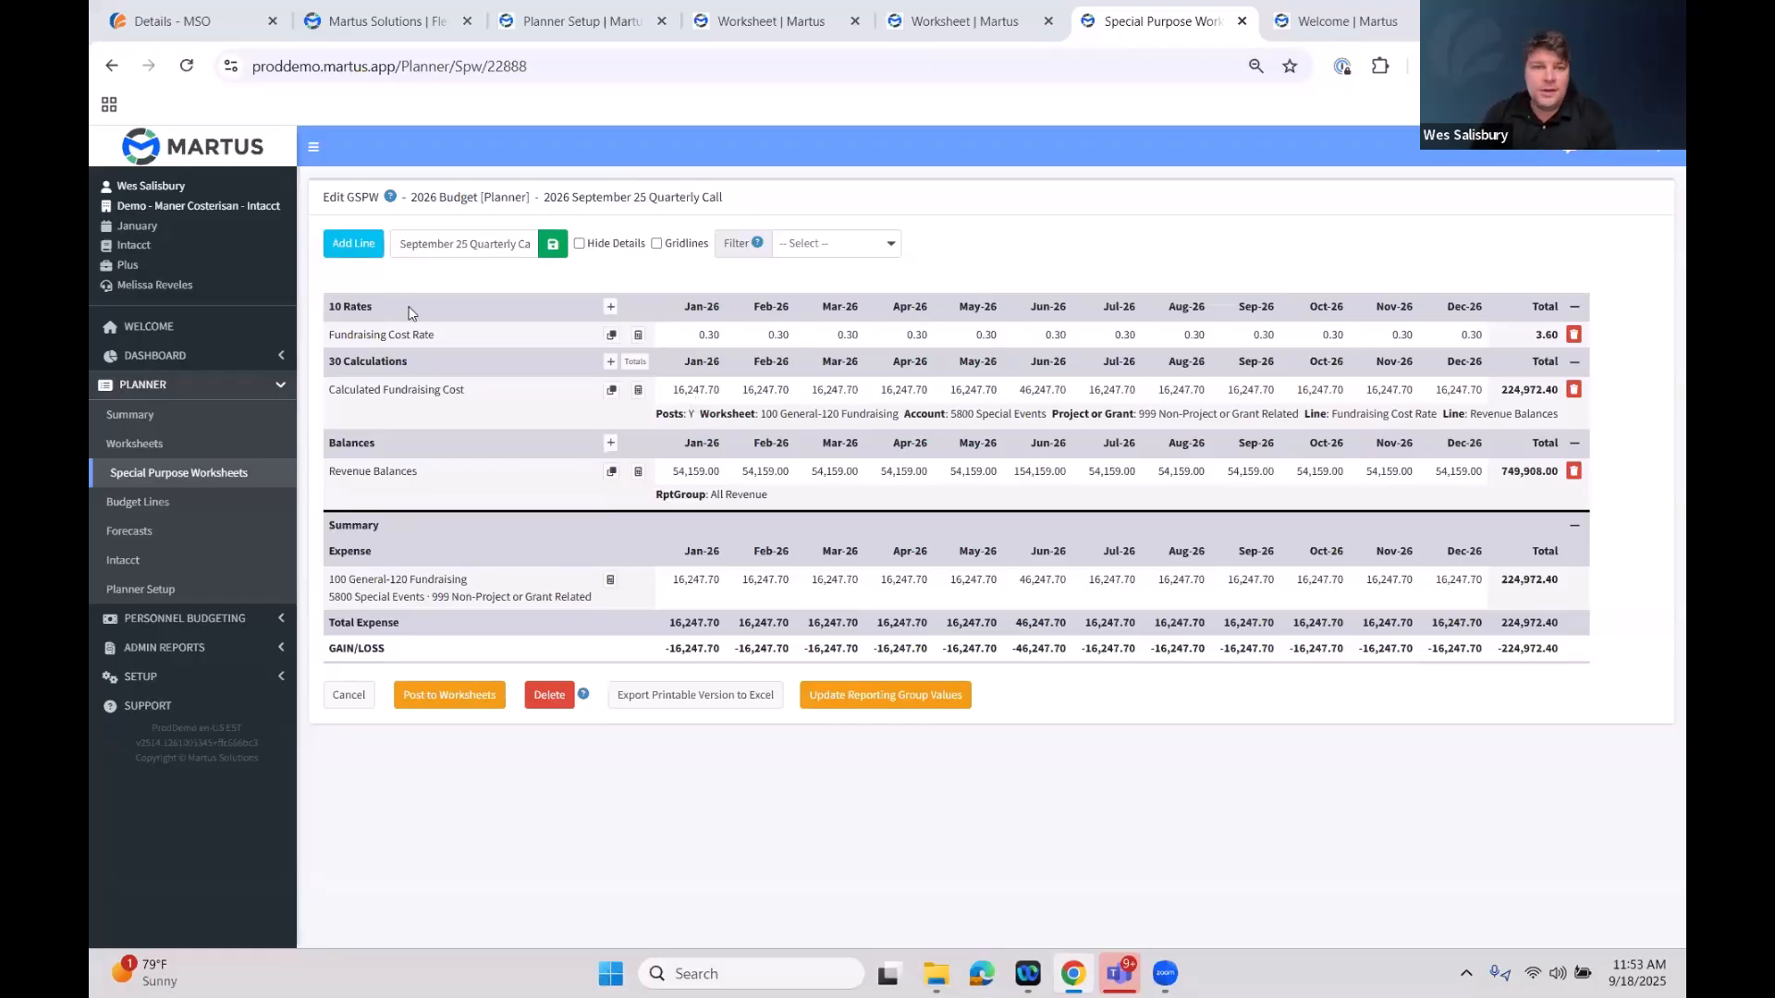
# Change the Fundraising Cost Rate line's monthly amount to 0.4, preview, and save it
pyautogui.click(638, 336)
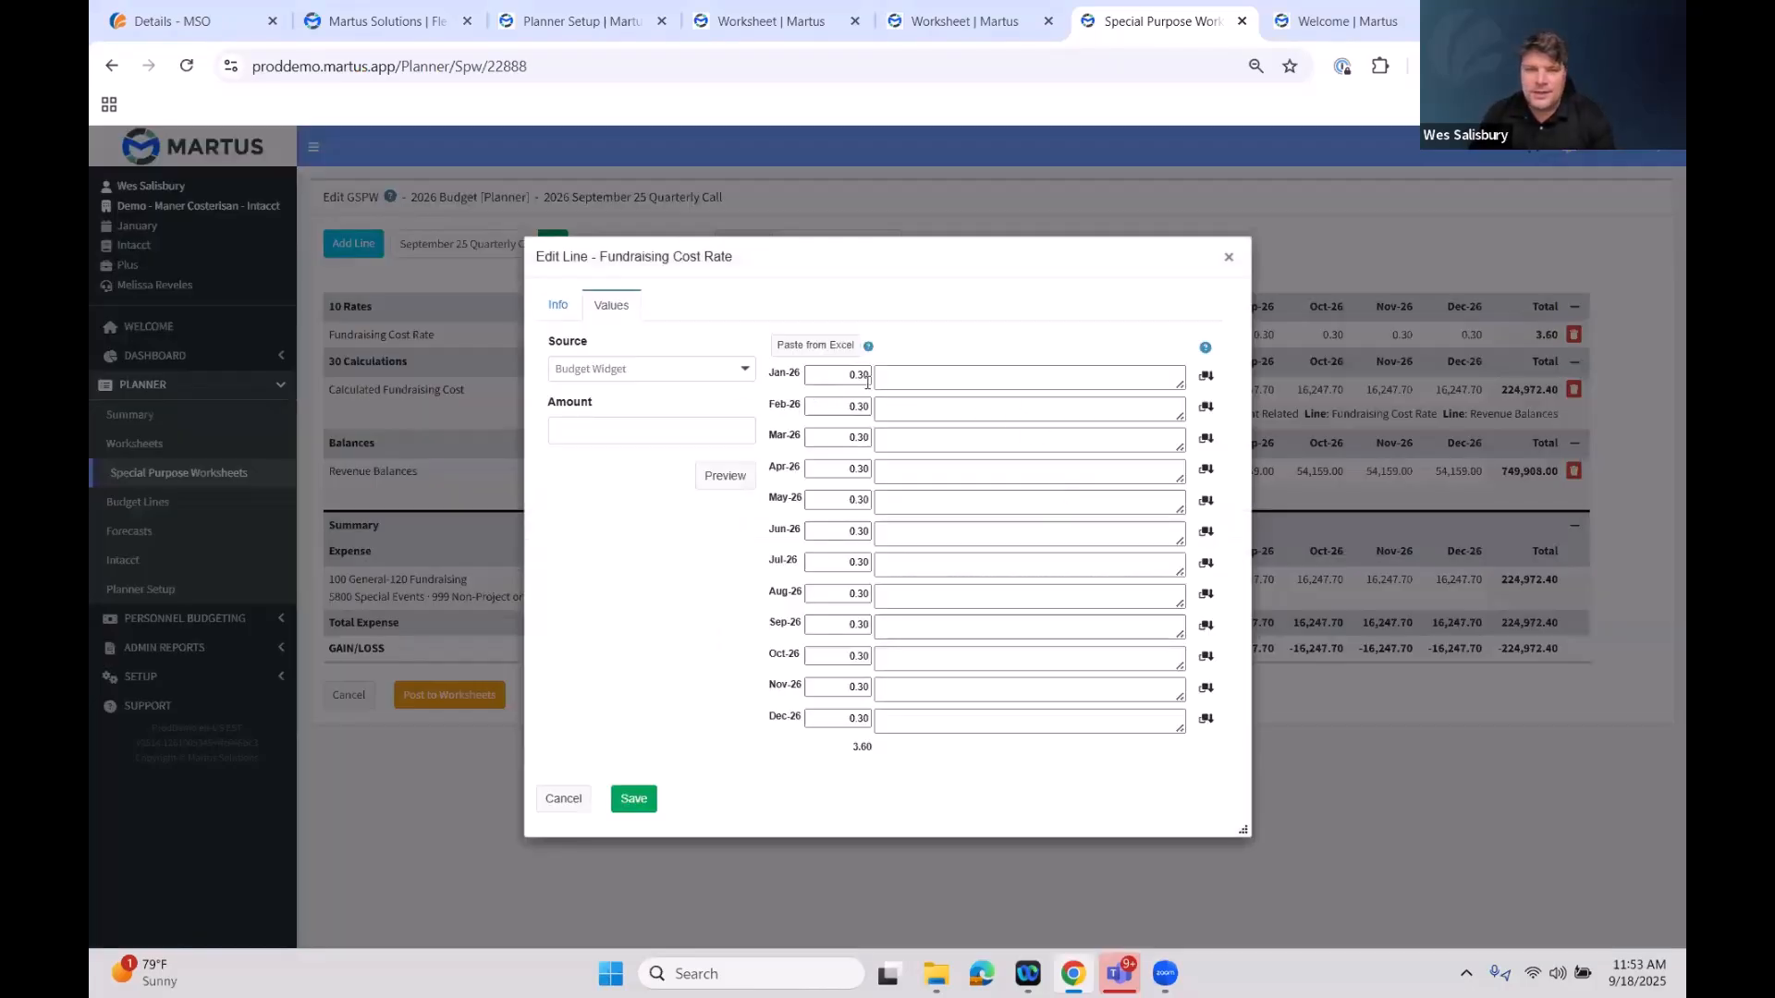
pyautogui.click(602, 603)
pyautogui.write('0.4')
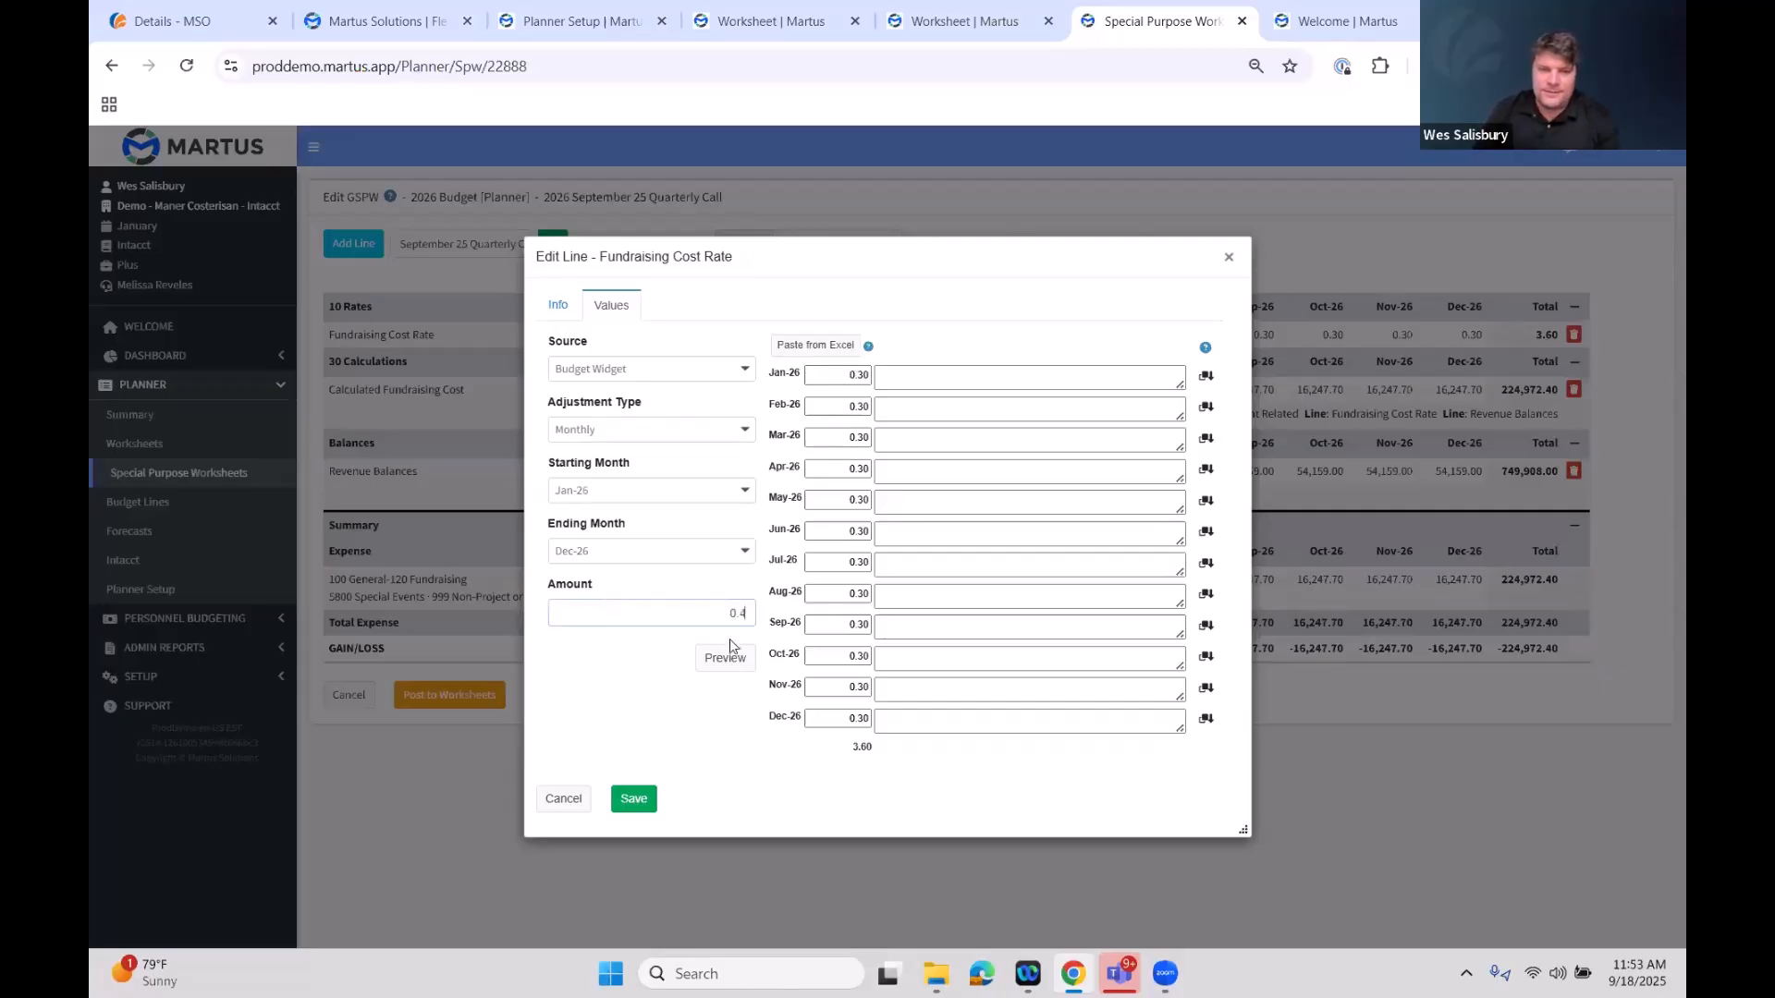
pyautogui.click(725, 660)
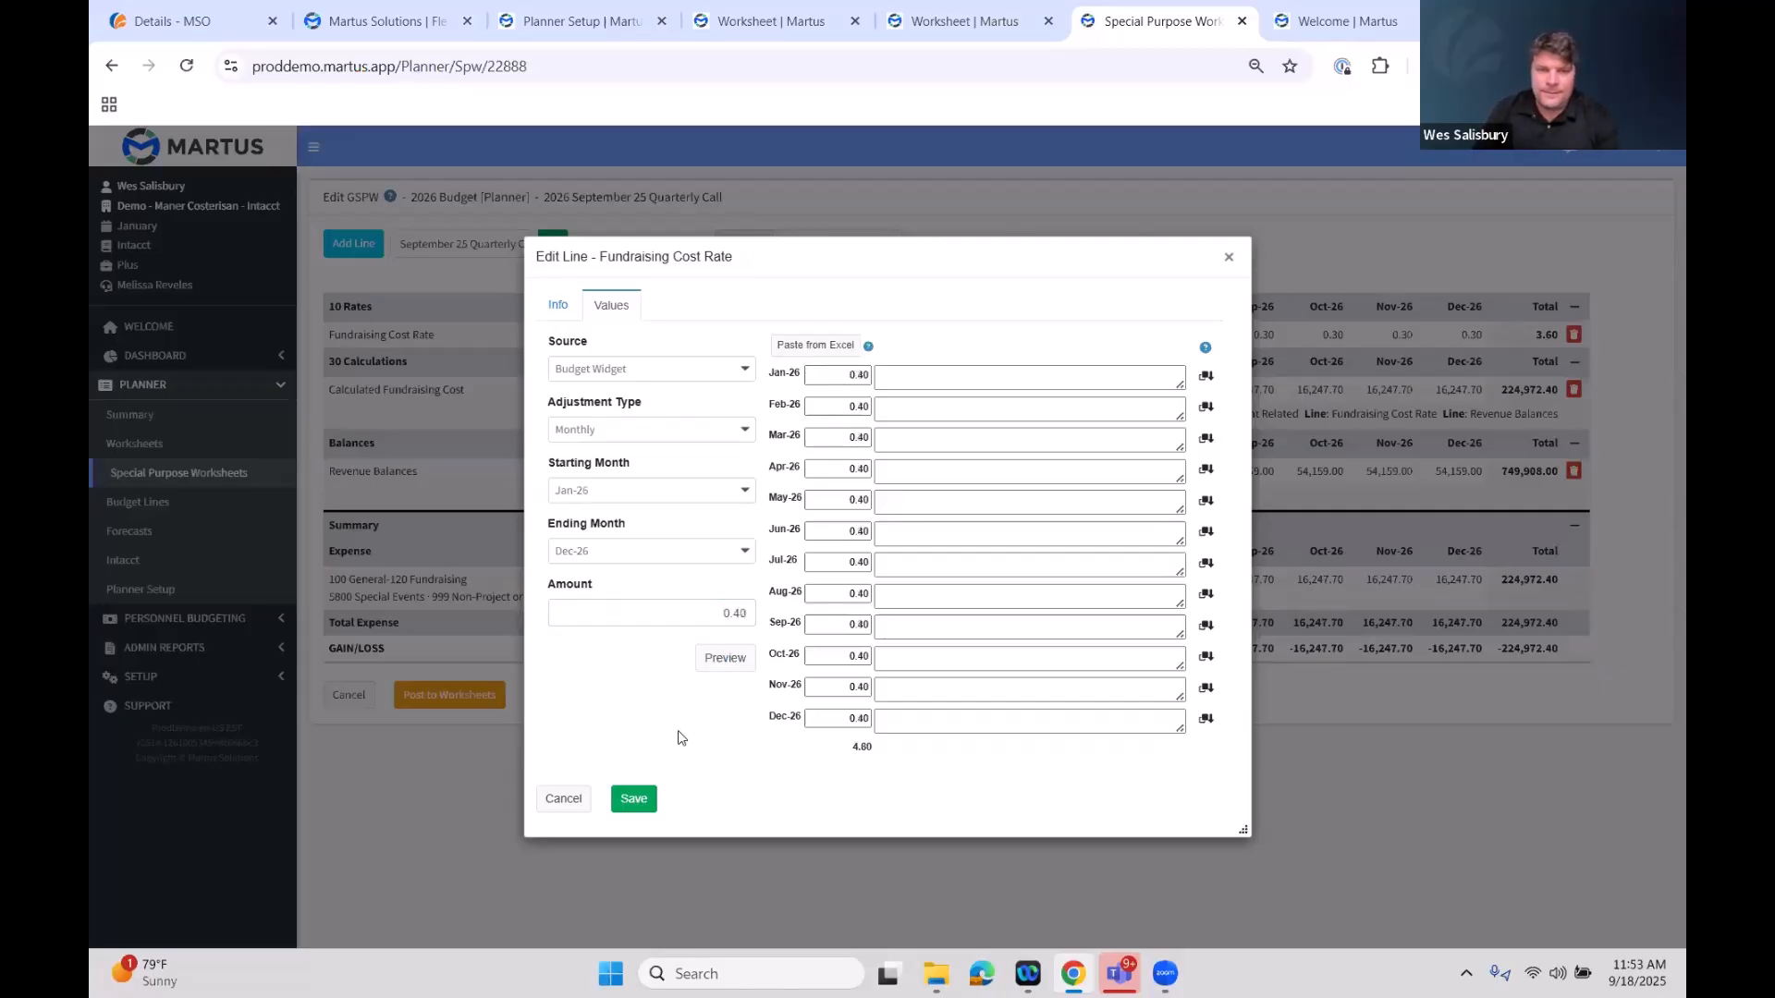
pyautogui.click(634, 800)
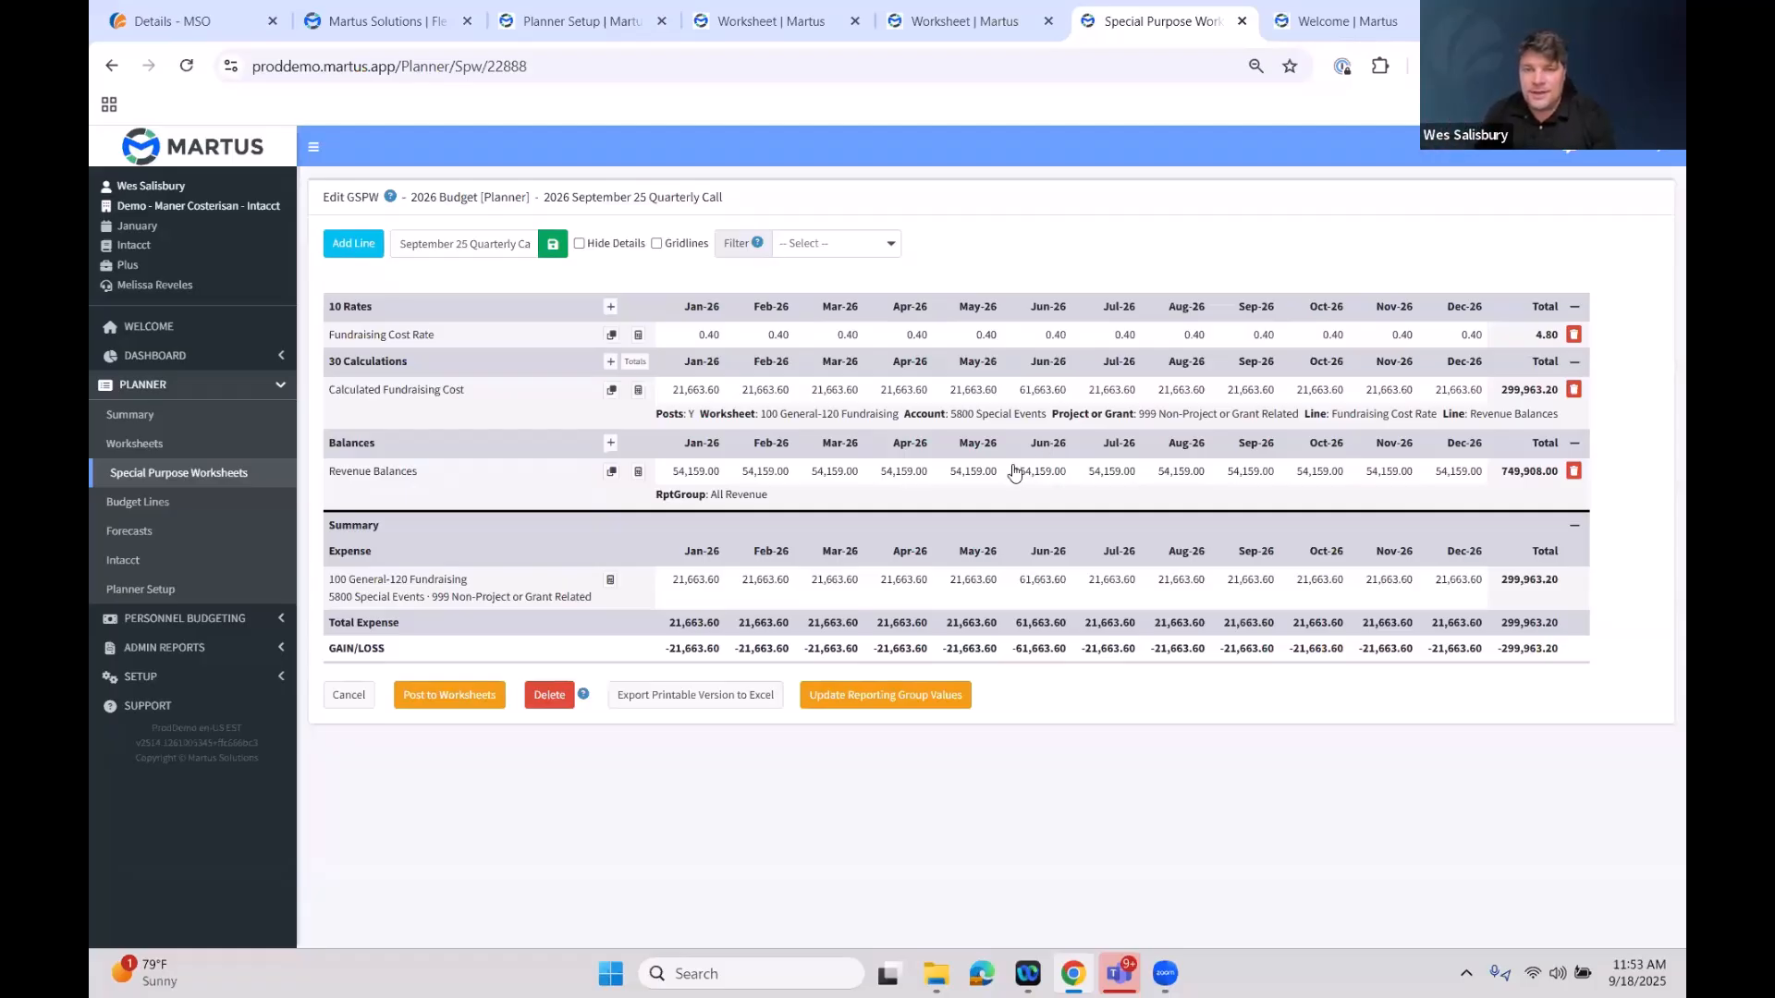
# Set the Fundraising Cost Rate's Jun-26 value to 0.5 with the note "We expect the big fundraising event to be more expensive." and save
pyautogui.click(1050, 339)
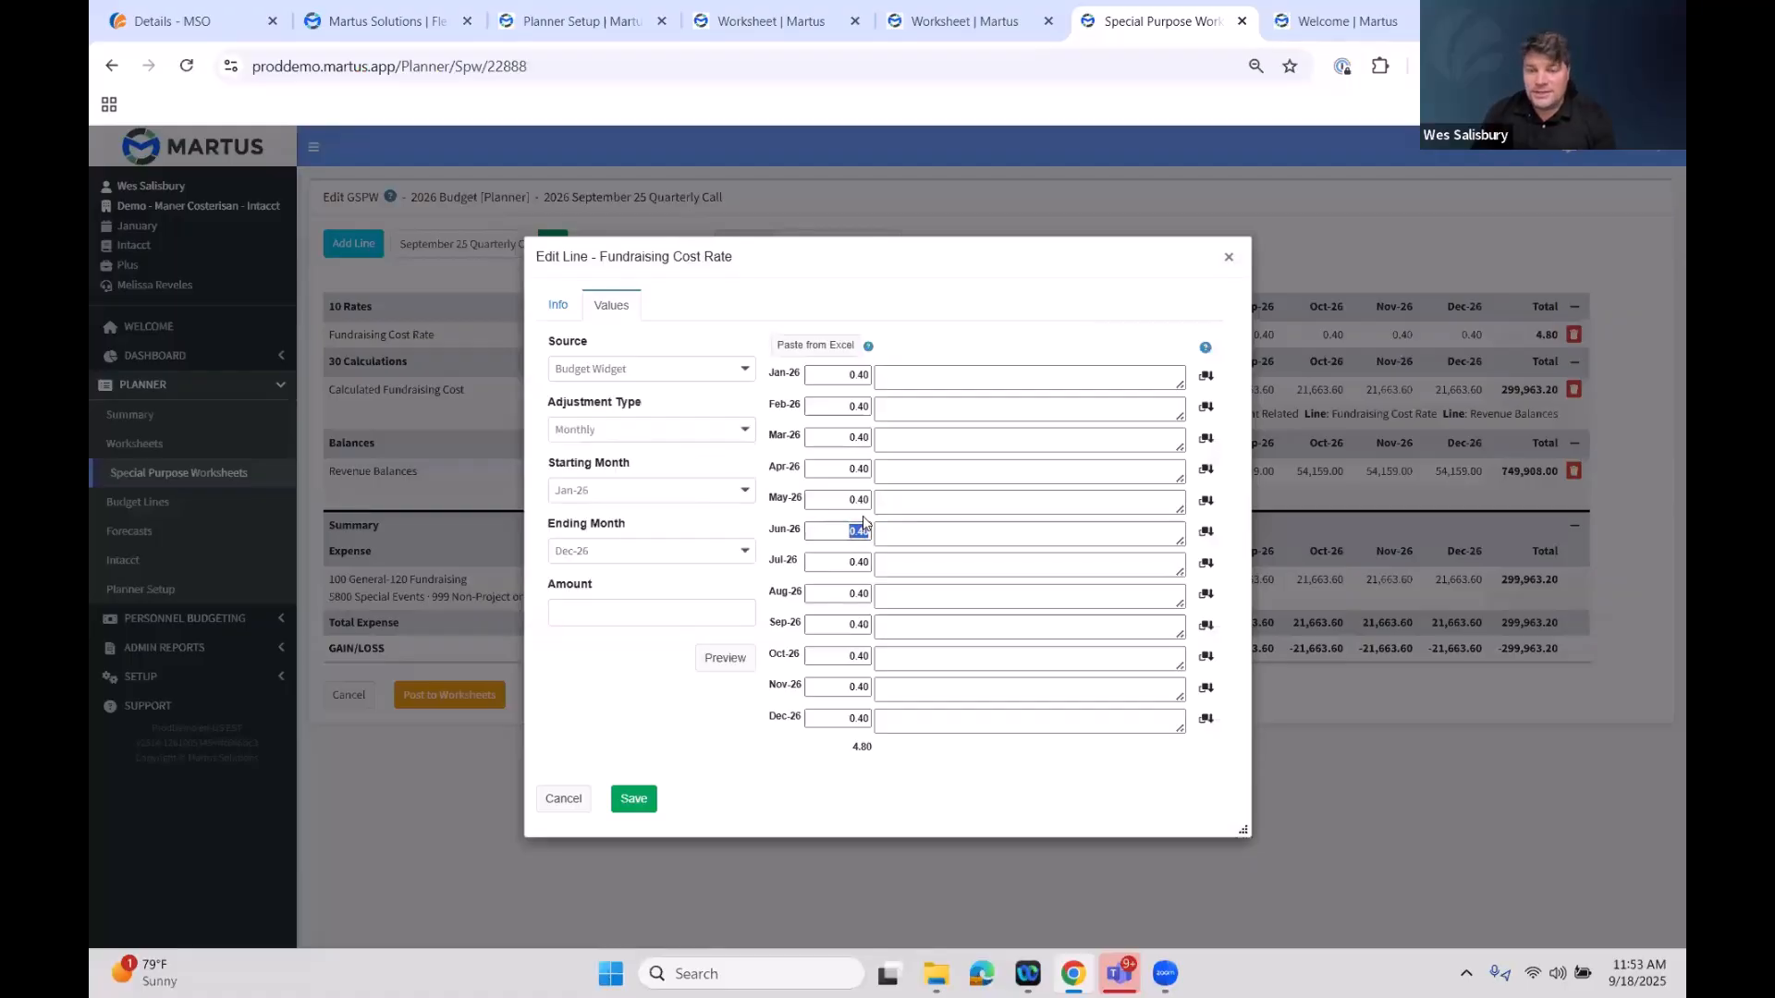
pyautogui.write('0.5')
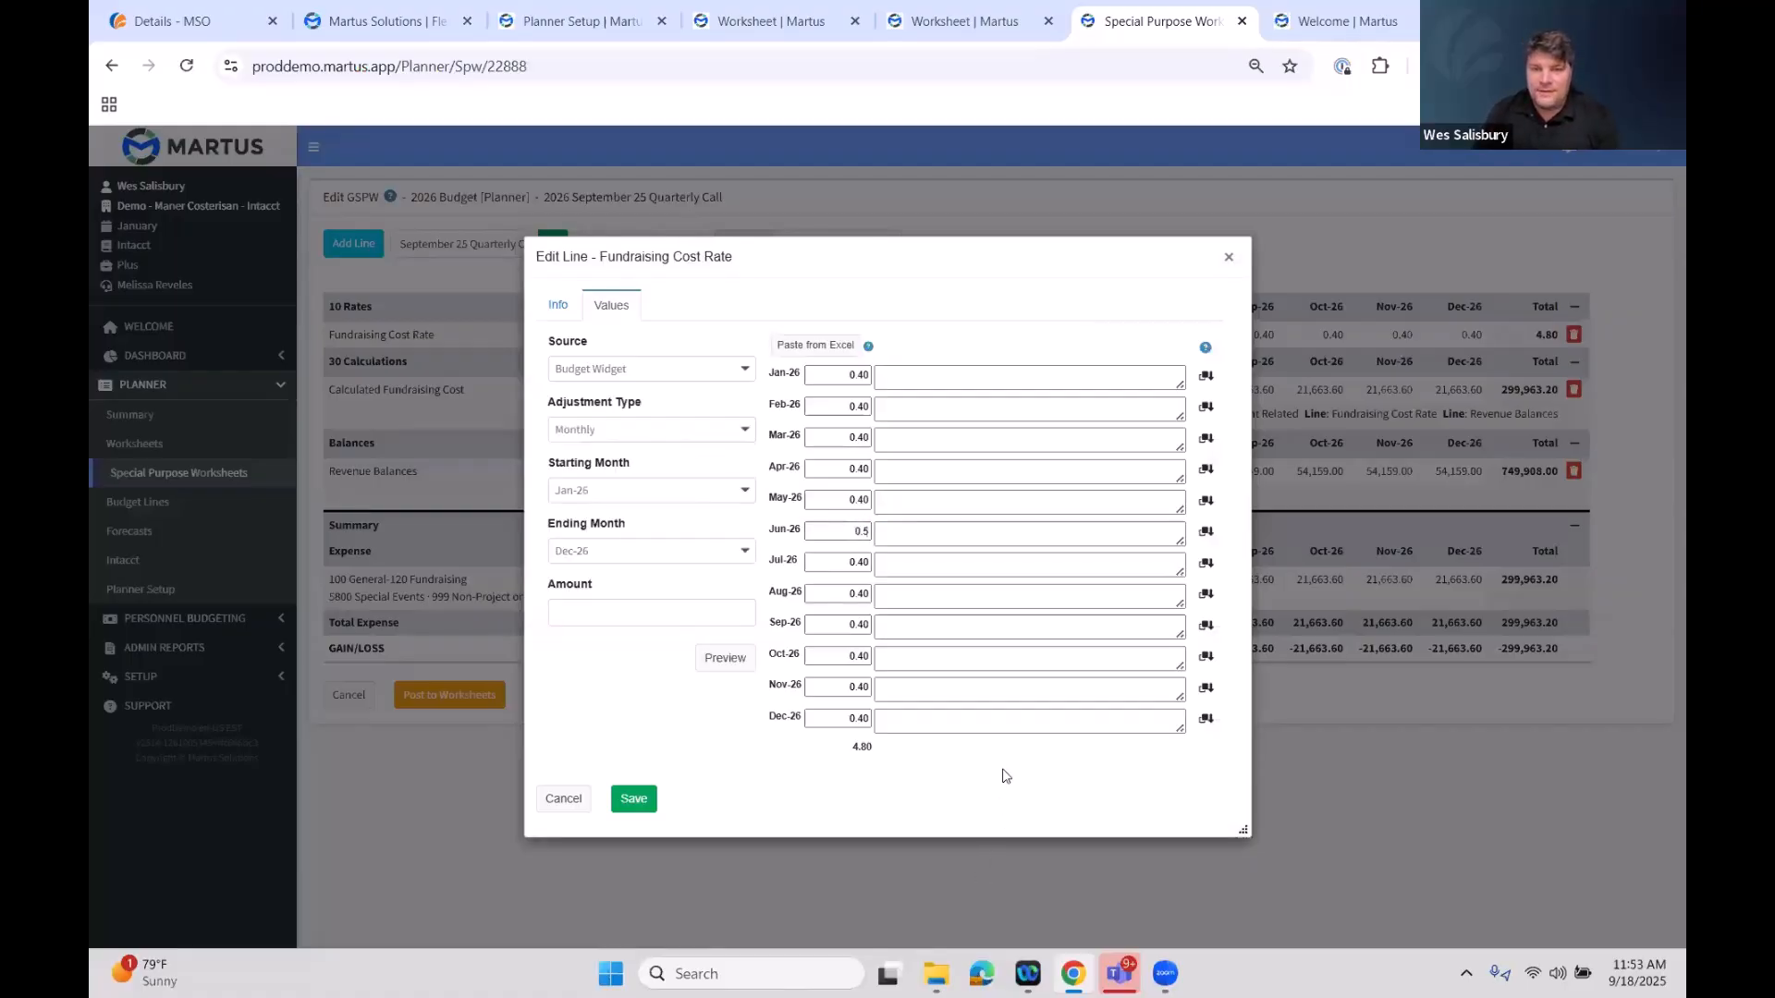
pyautogui.click(889, 532)
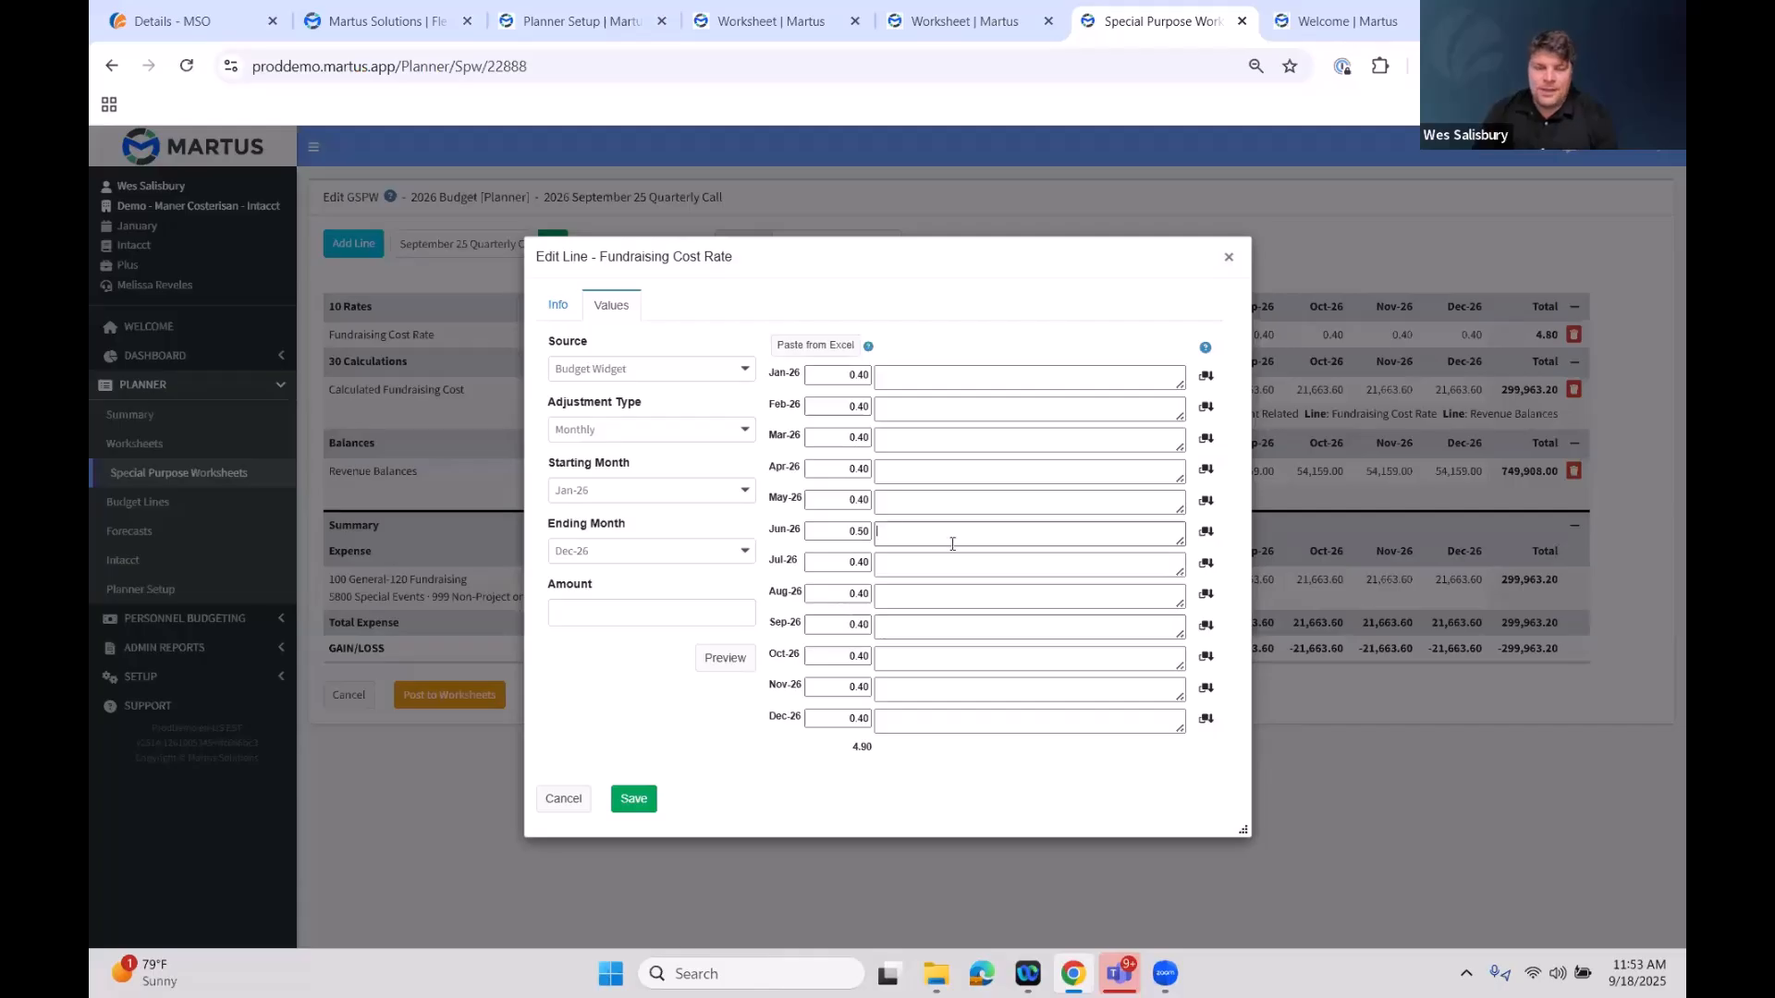
pyautogui.write('We expect the big fundraising')
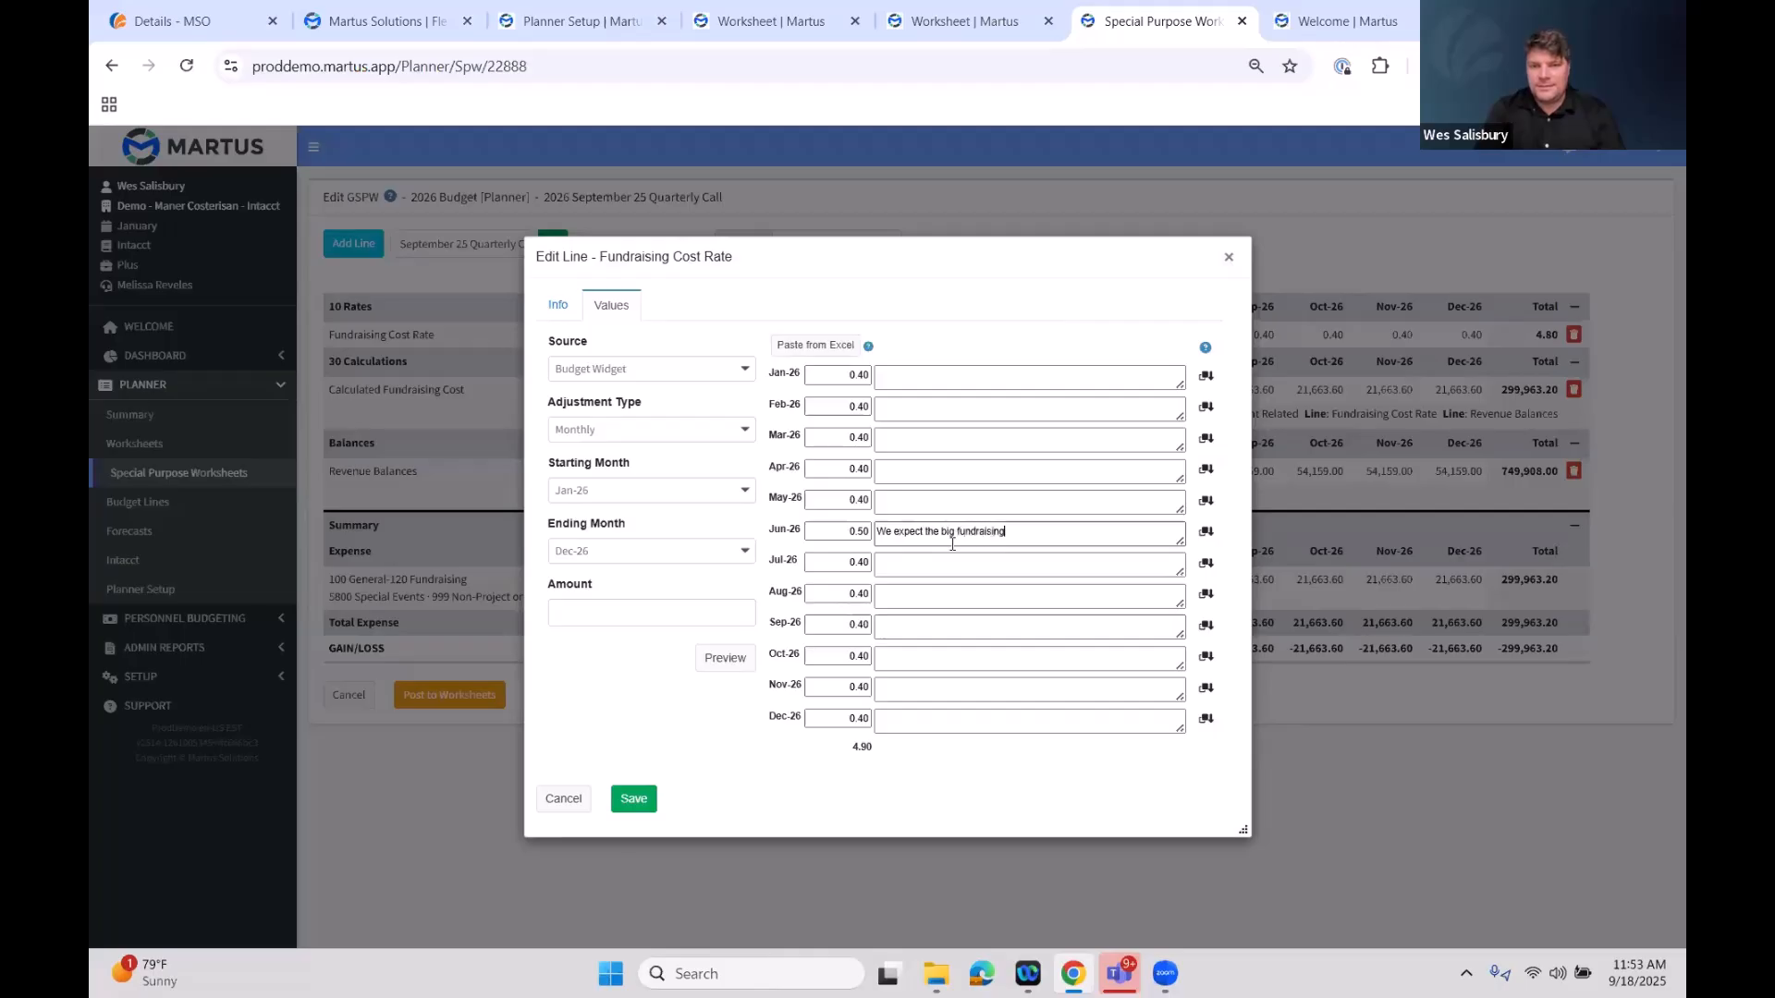
pyautogui.write(' event to be more exp')
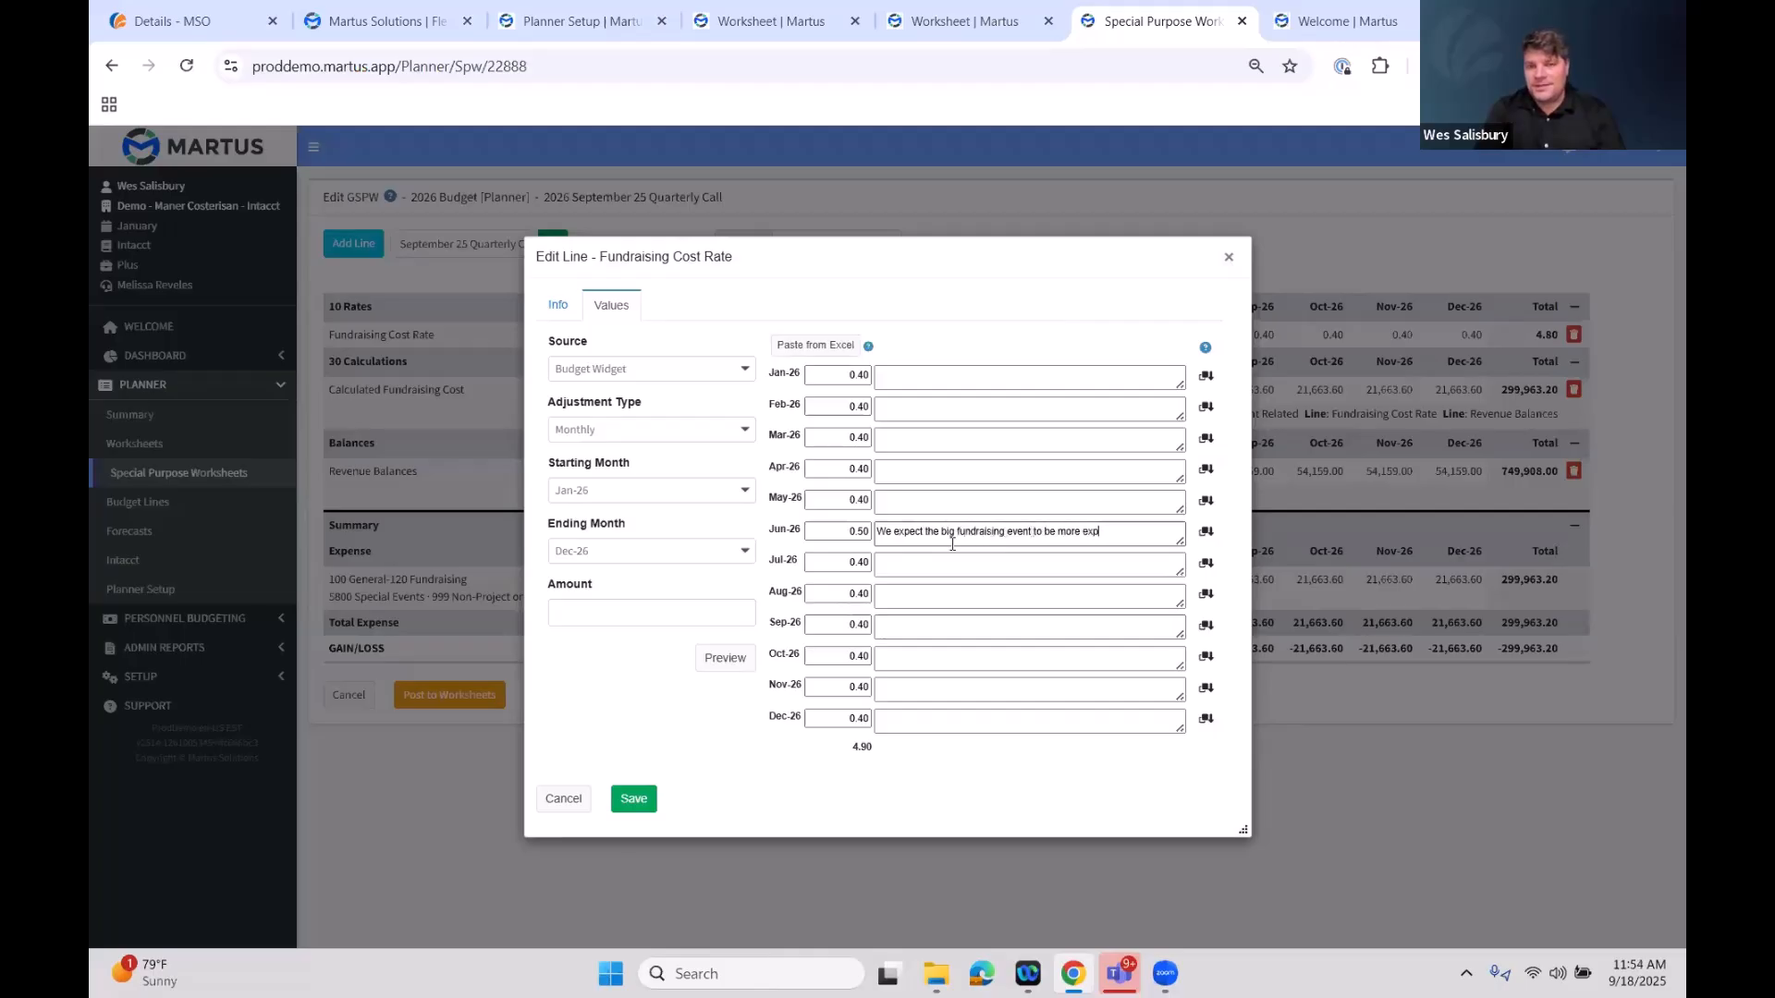
pyautogui.write('ensive.')
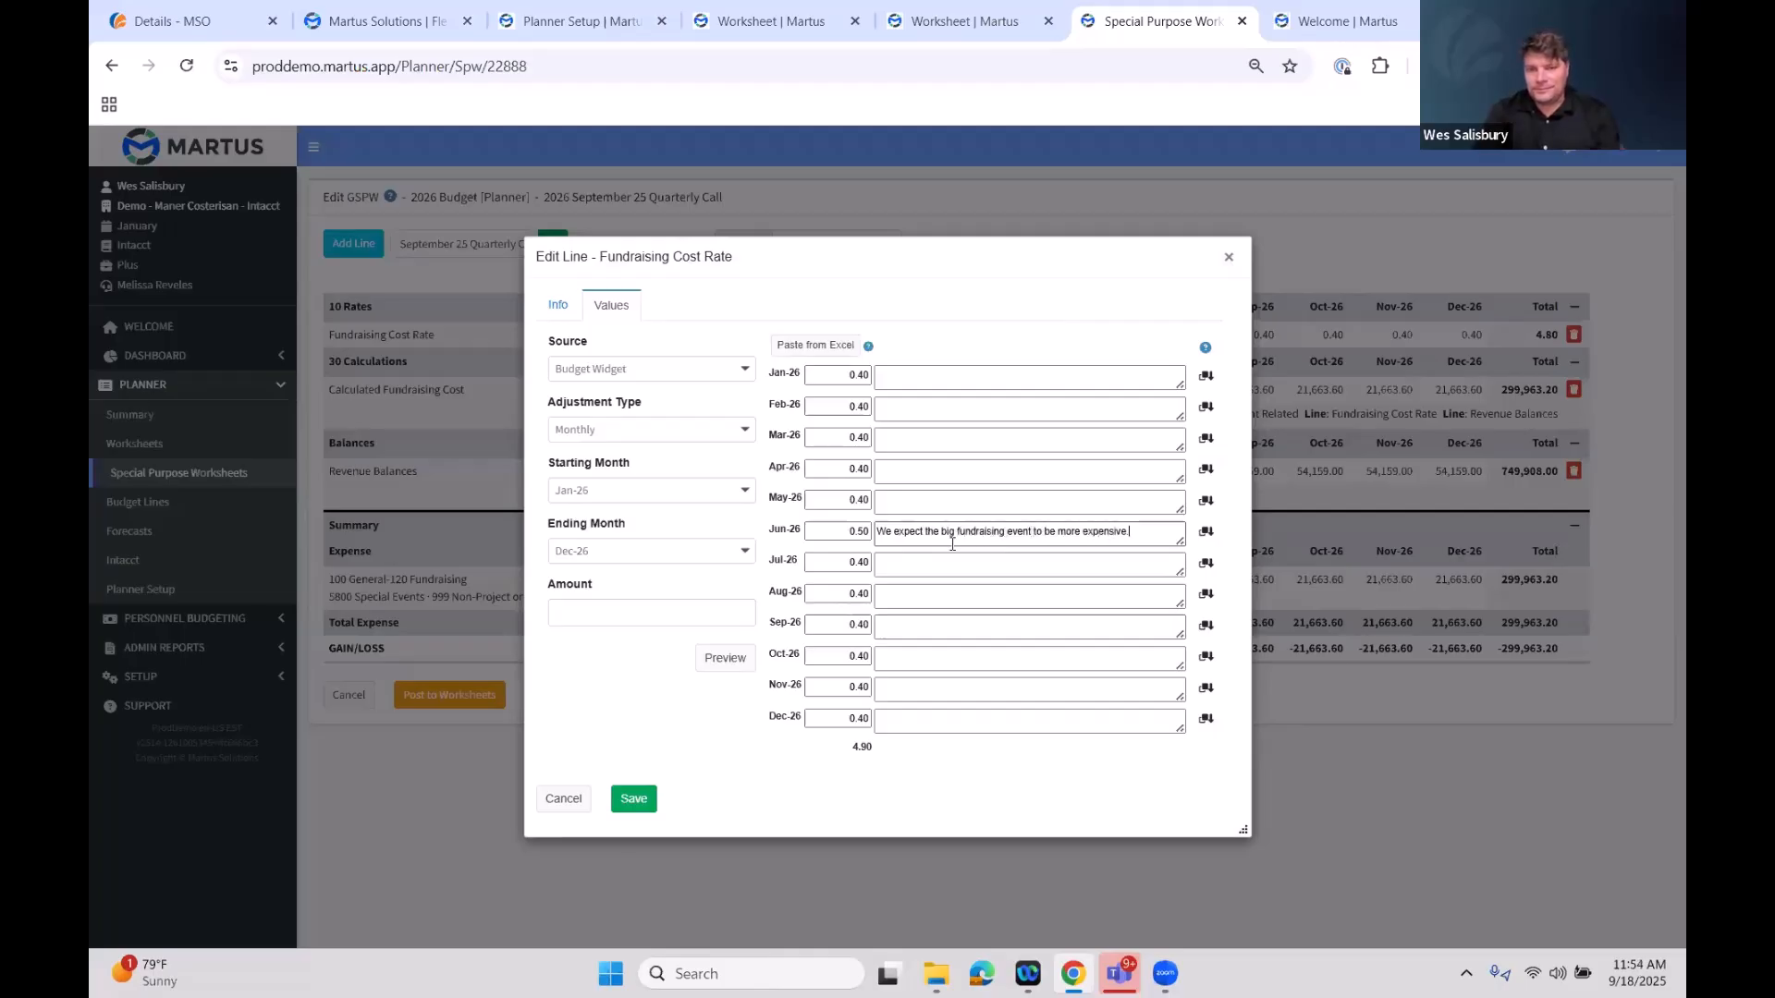
pyautogui.click(635, 800)
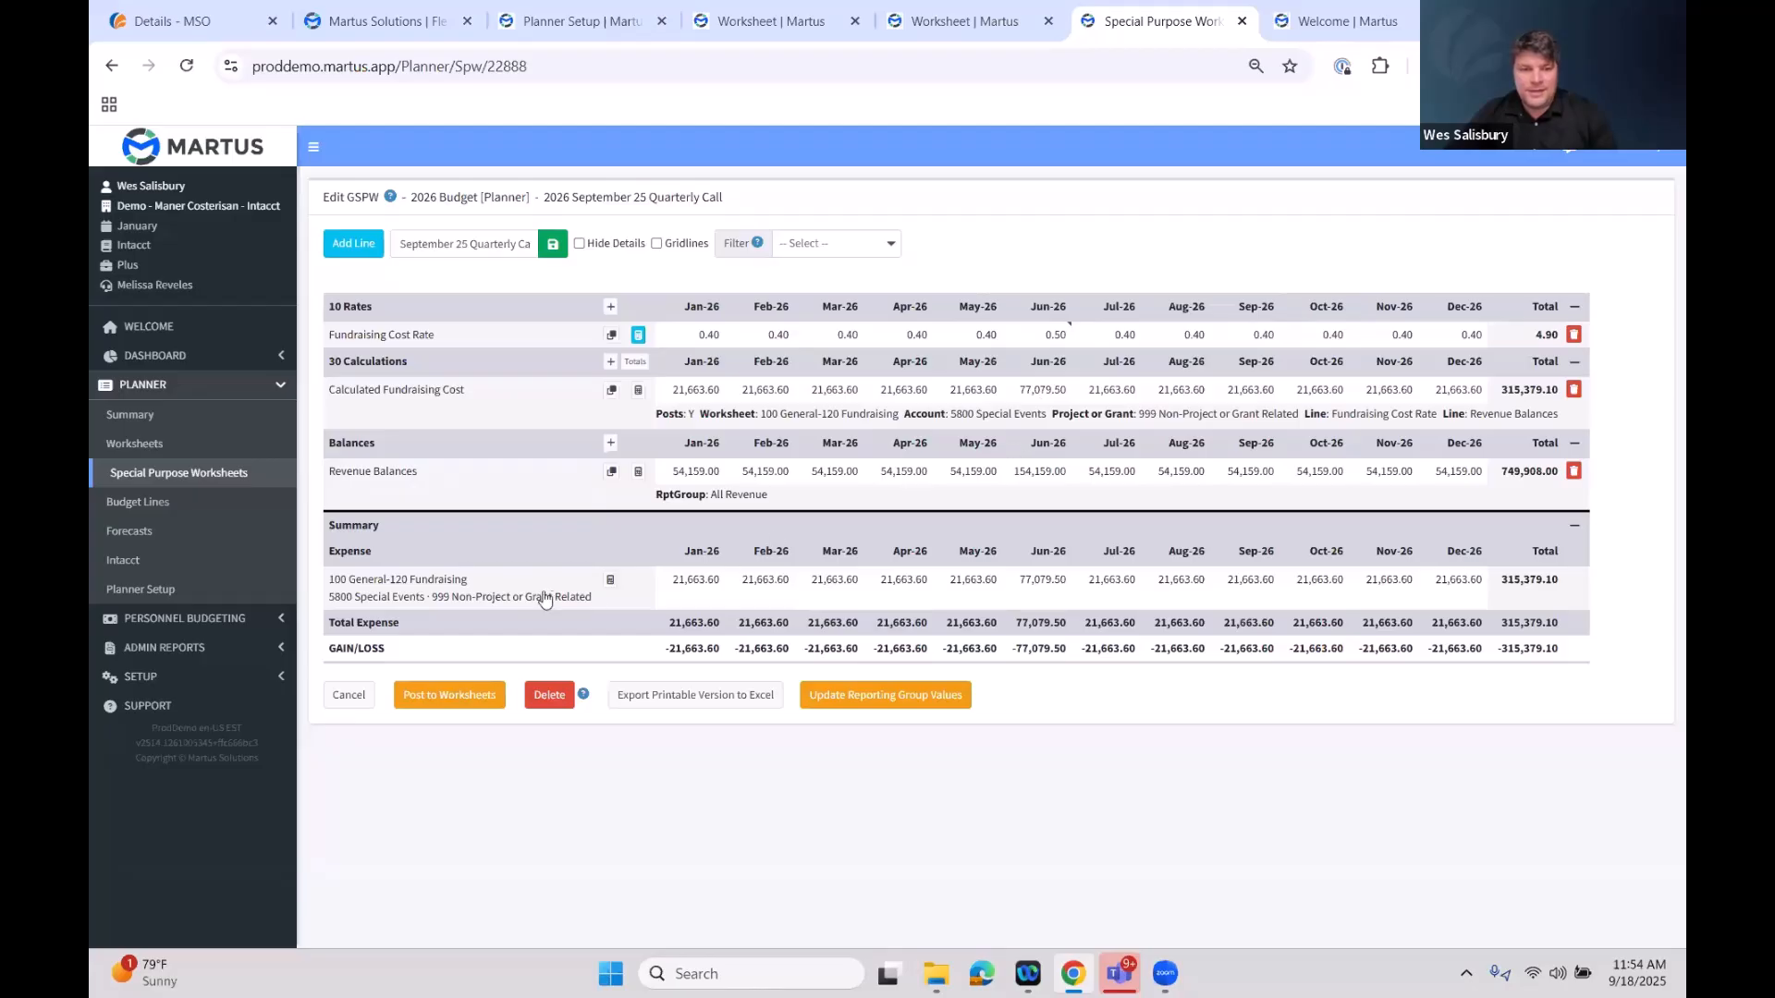
# Post the special purpose worksheet to the worksheets and confirm
pyautogui.click(472, 689)
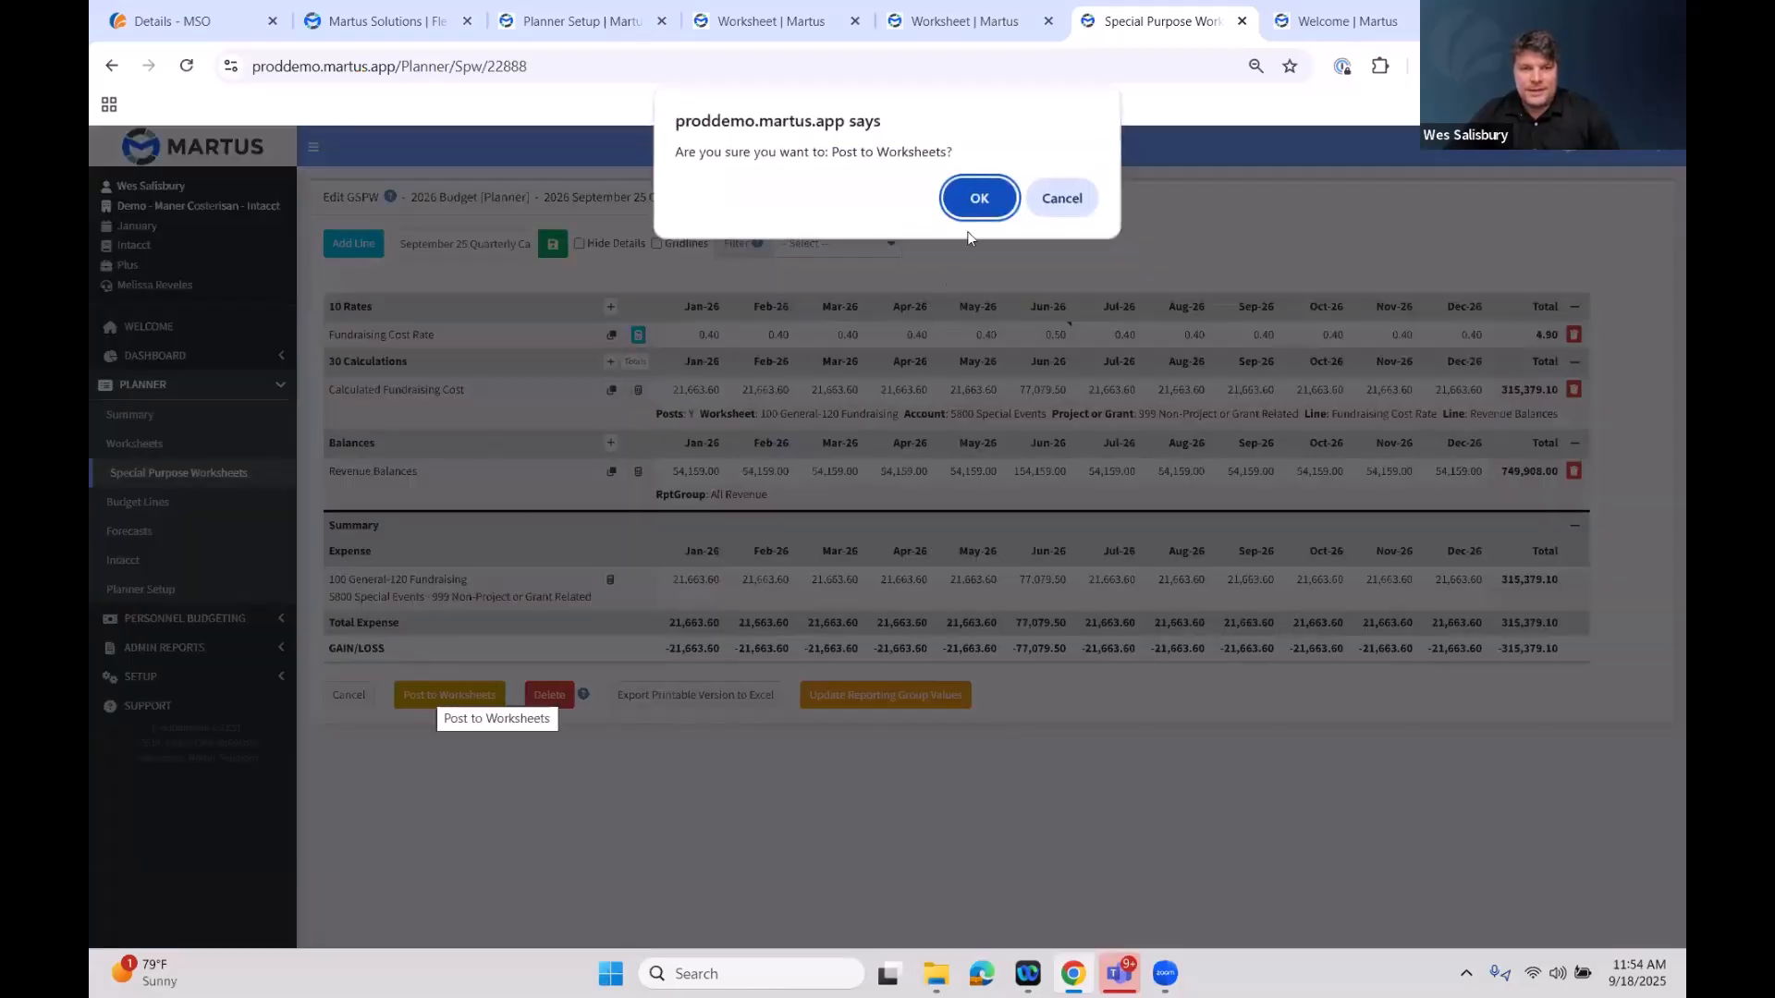
pyautogui.click(980, 198)
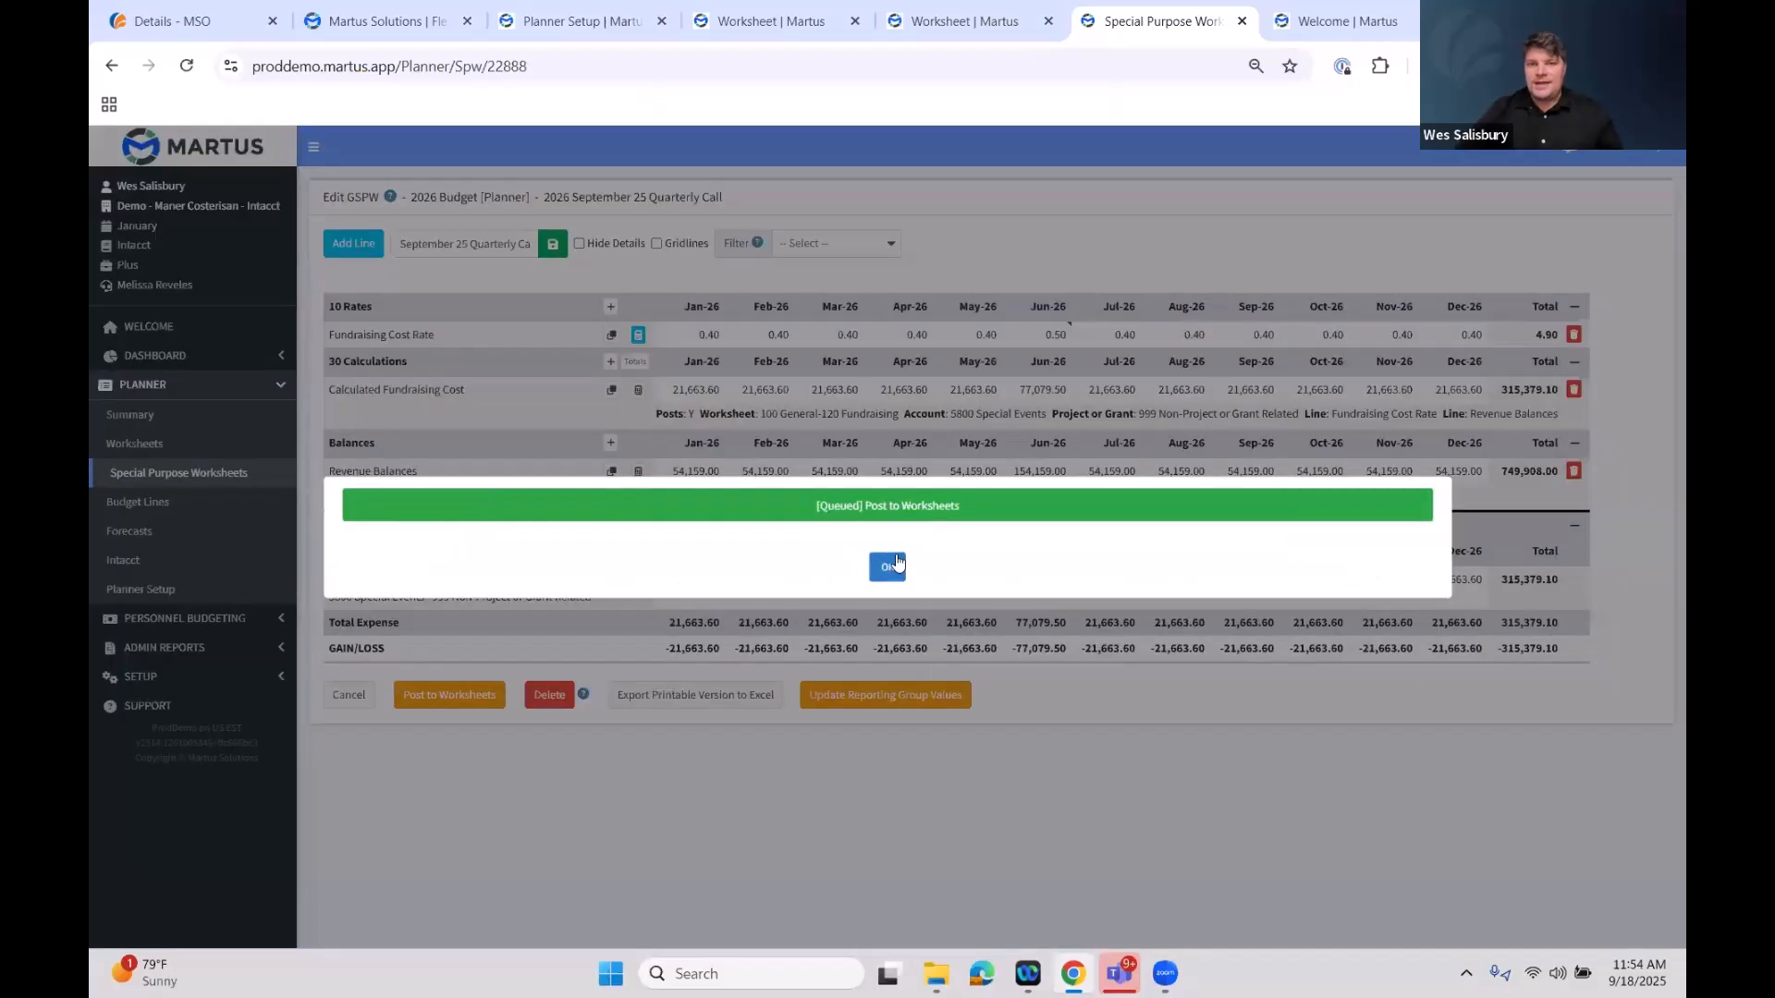
pyautogui.click(889, 566)
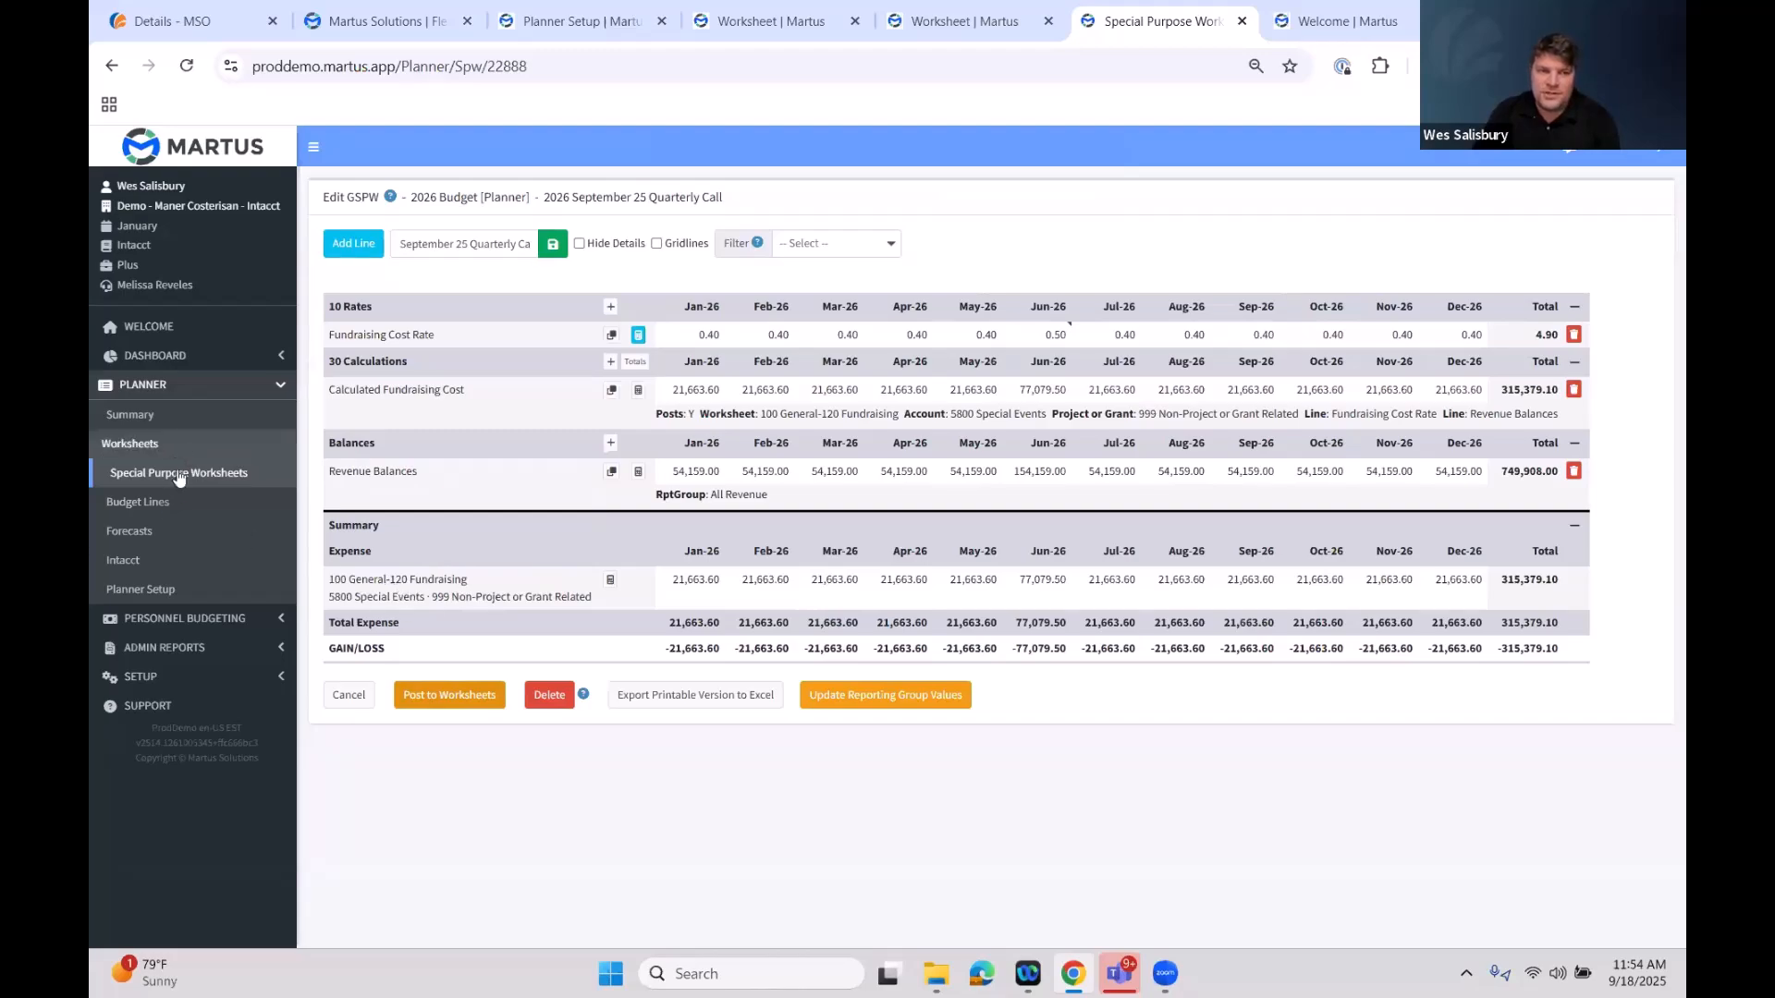
# Open the 100 General-120 Fundraising worksheet and examine its 5800 Special Events line
pyautogui.click(155, 444)
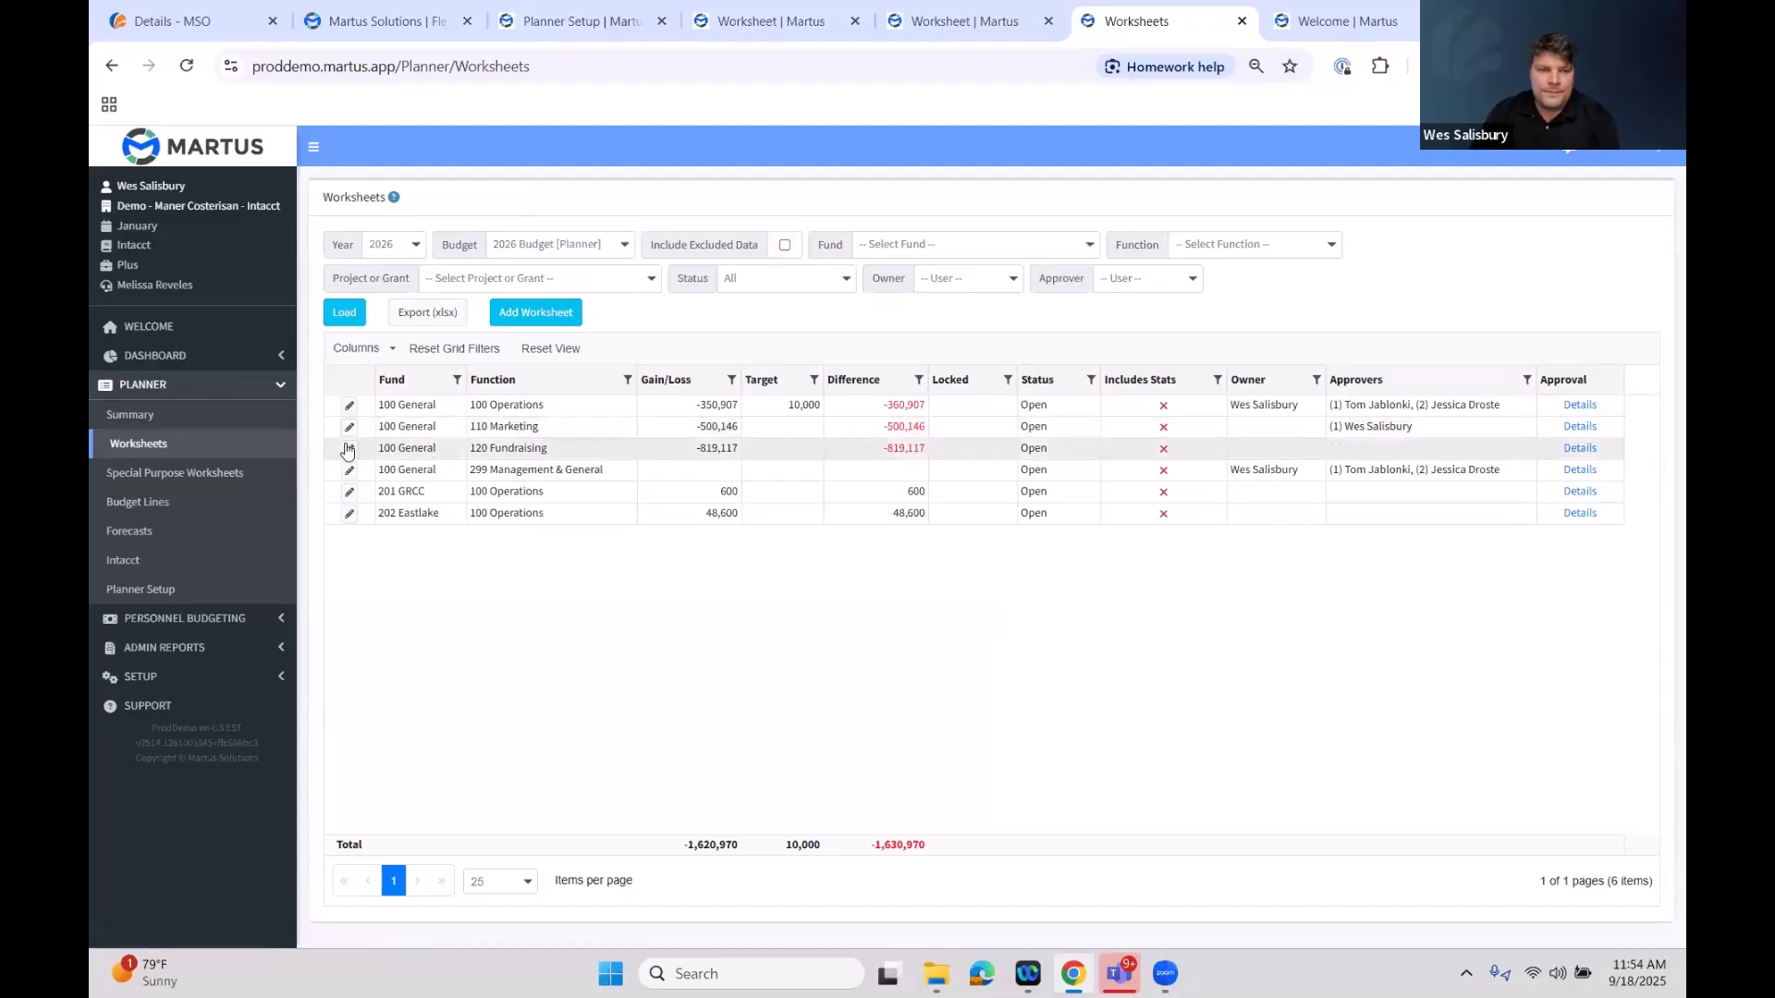
pyautogui.click(351, 452)
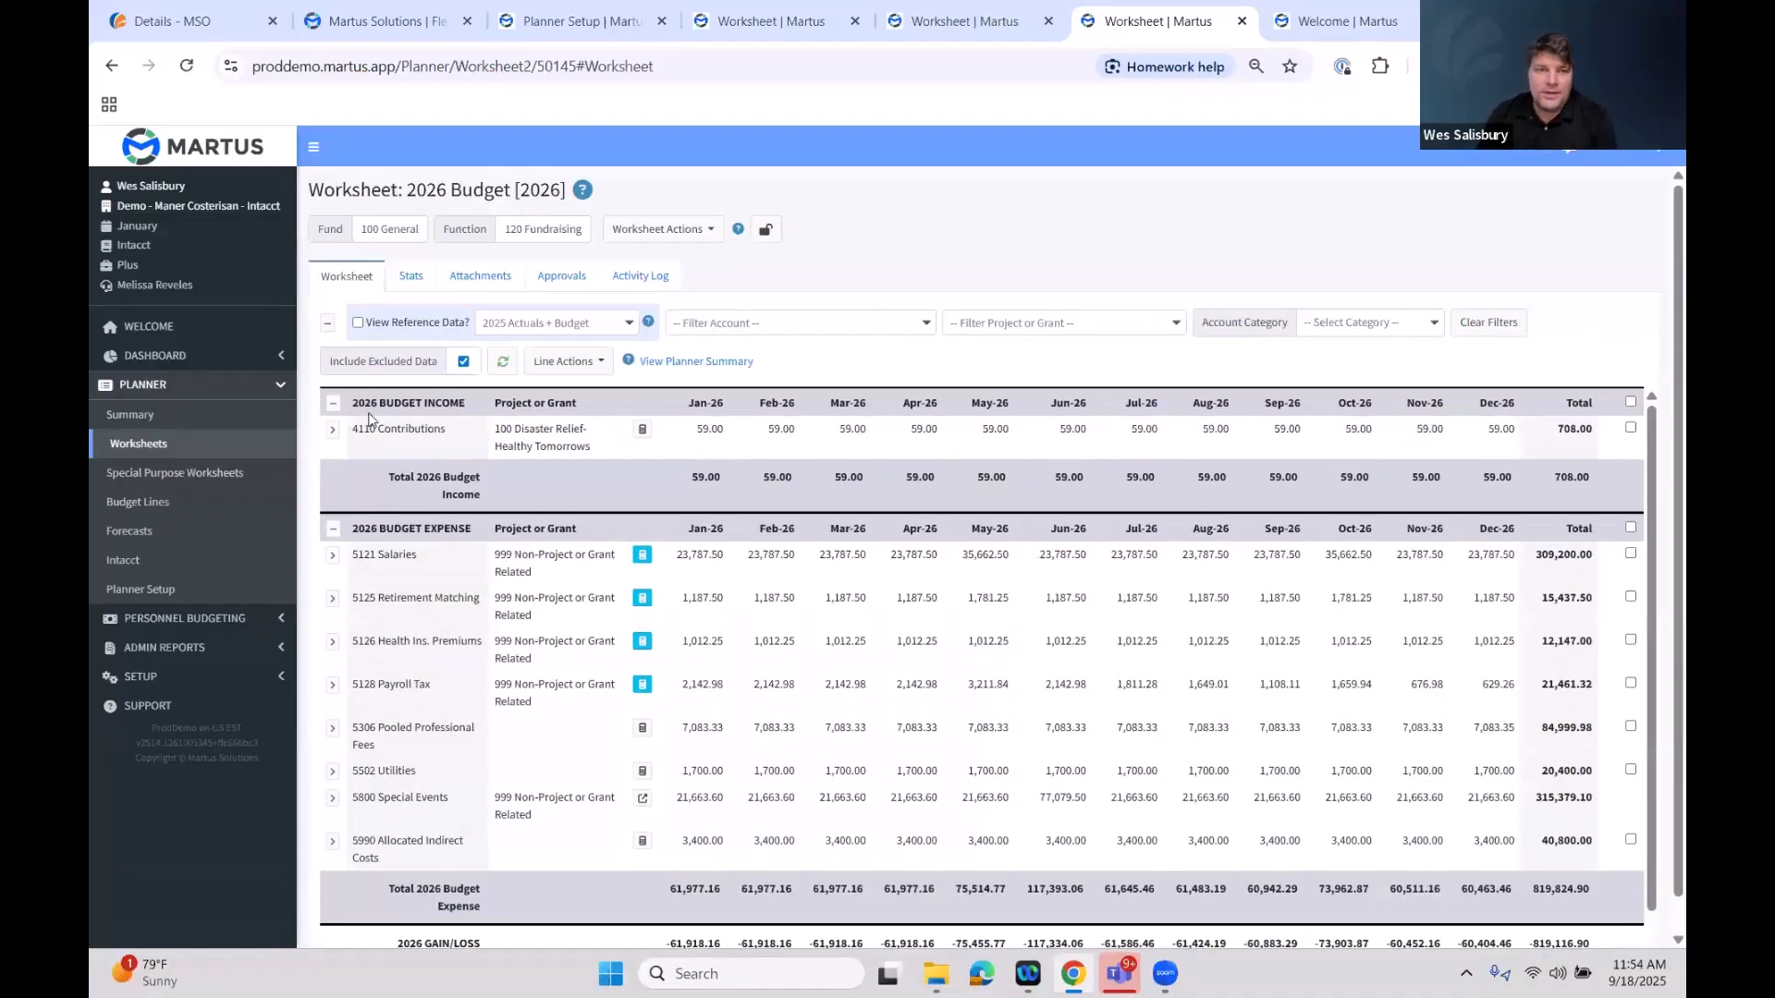
pyautogui.moveTo(584, 230); pyautogui.dragTo(500, 231)
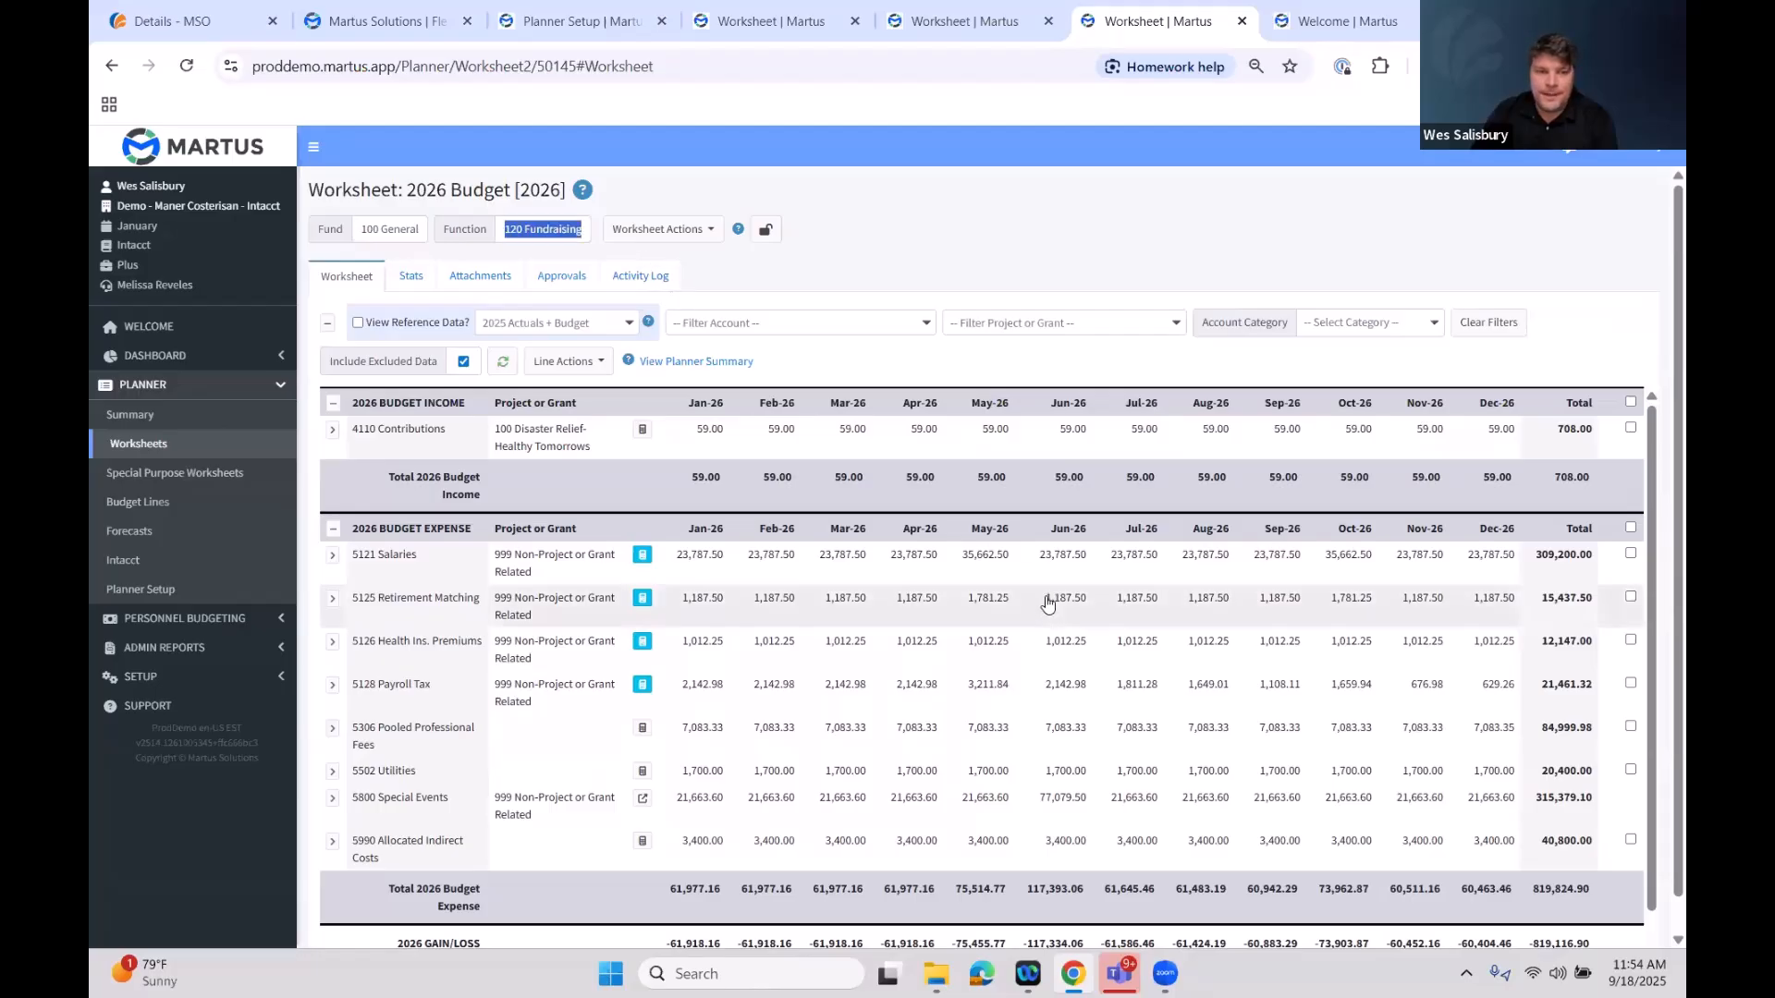
pyautogui.scroll(-1, 721, 758)
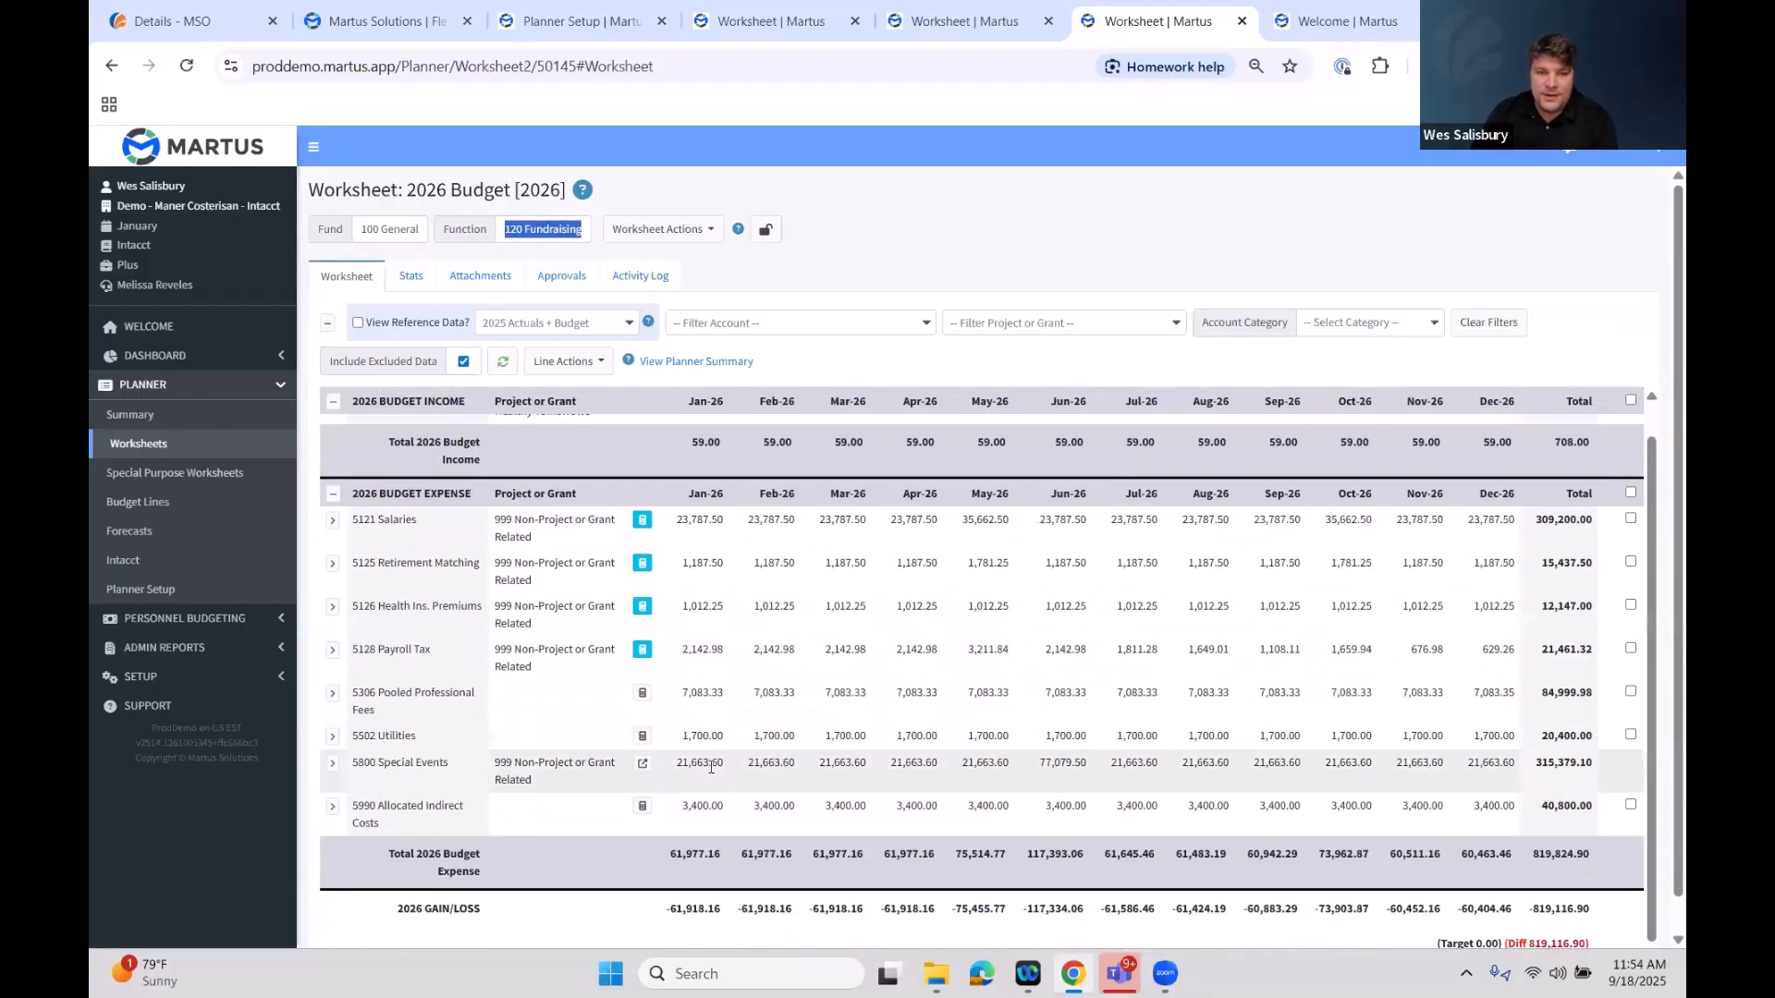
pyautogui.click(711, 768)
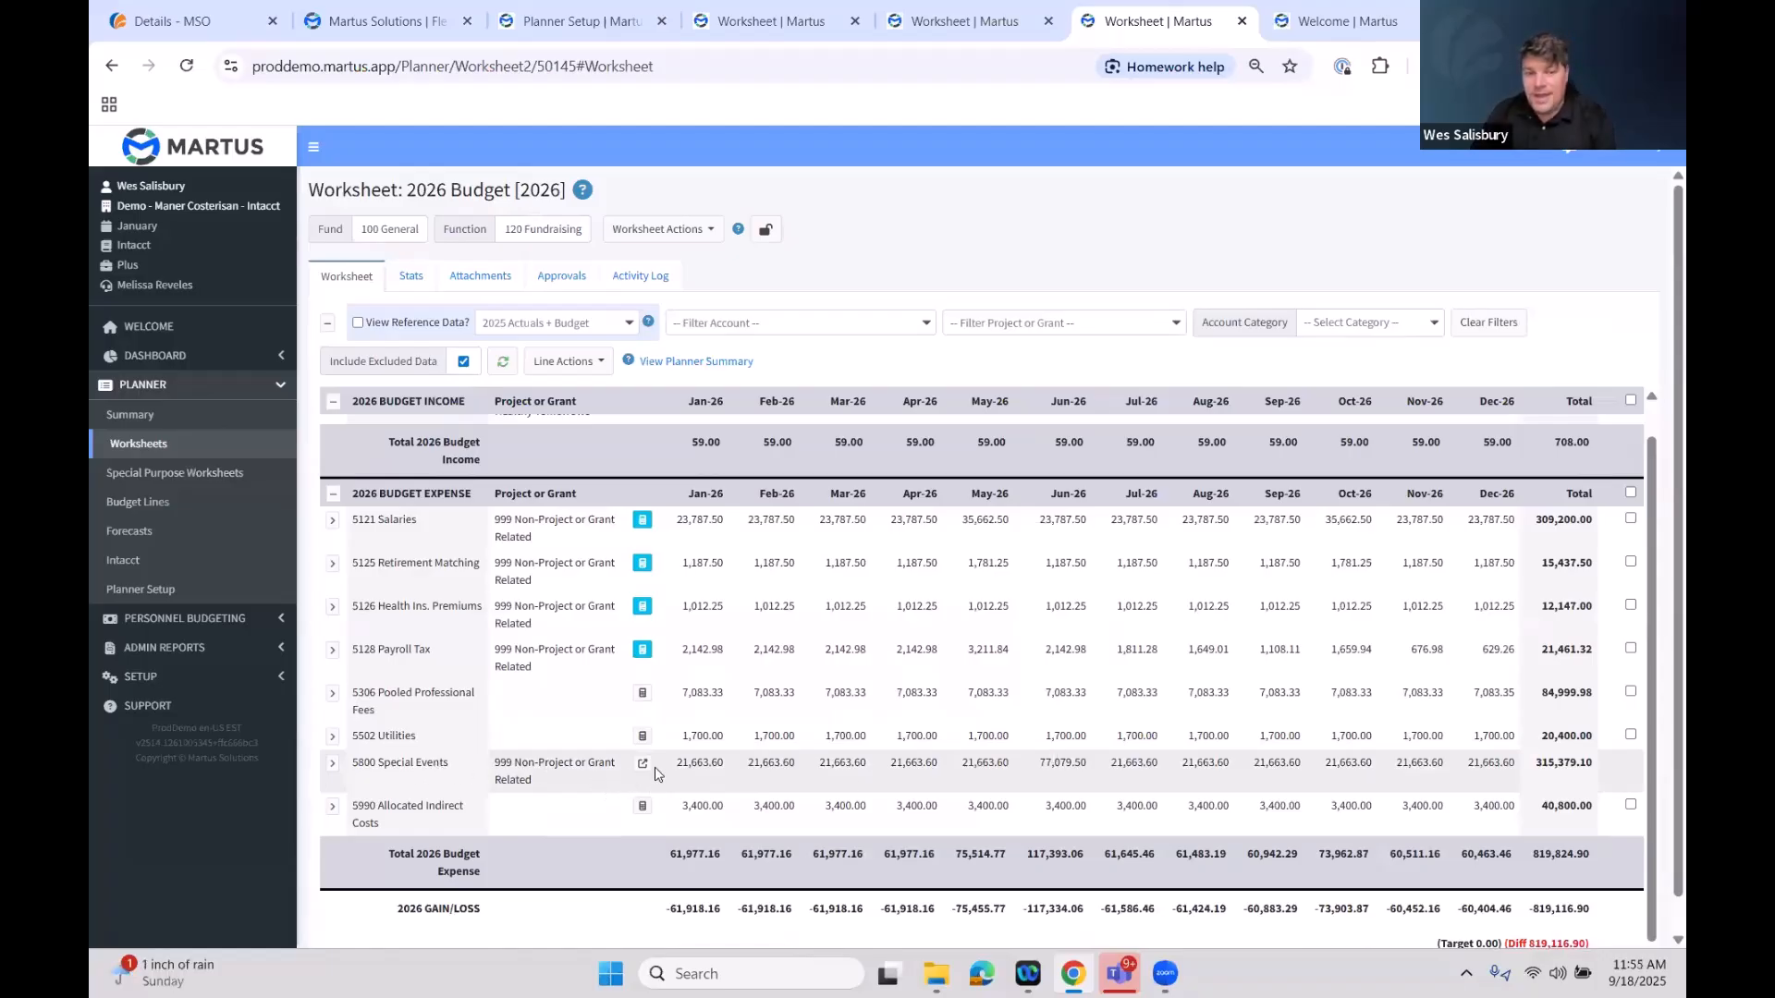
# Follow the 5800 Special Events line's link back to the global special purpose worksheet
pyautogui.moveTo(854, 764); pyautogui.dragTo(859, 763)
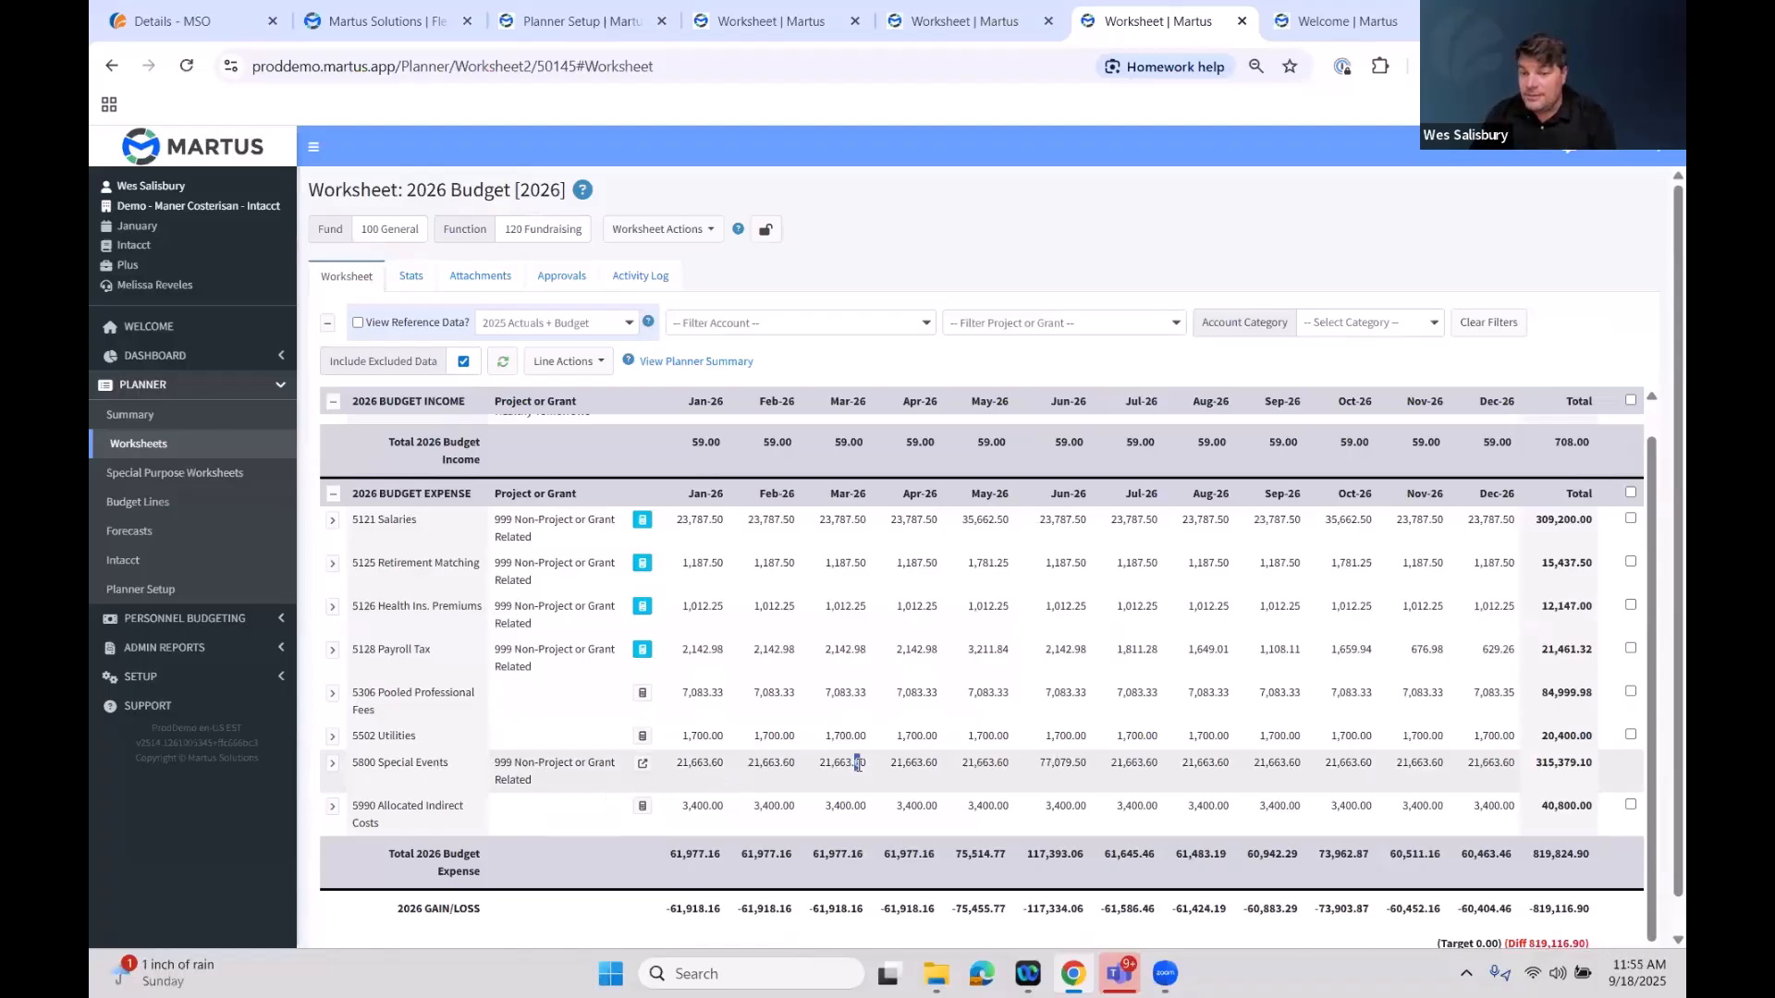
pyautogui.click(645, 771)
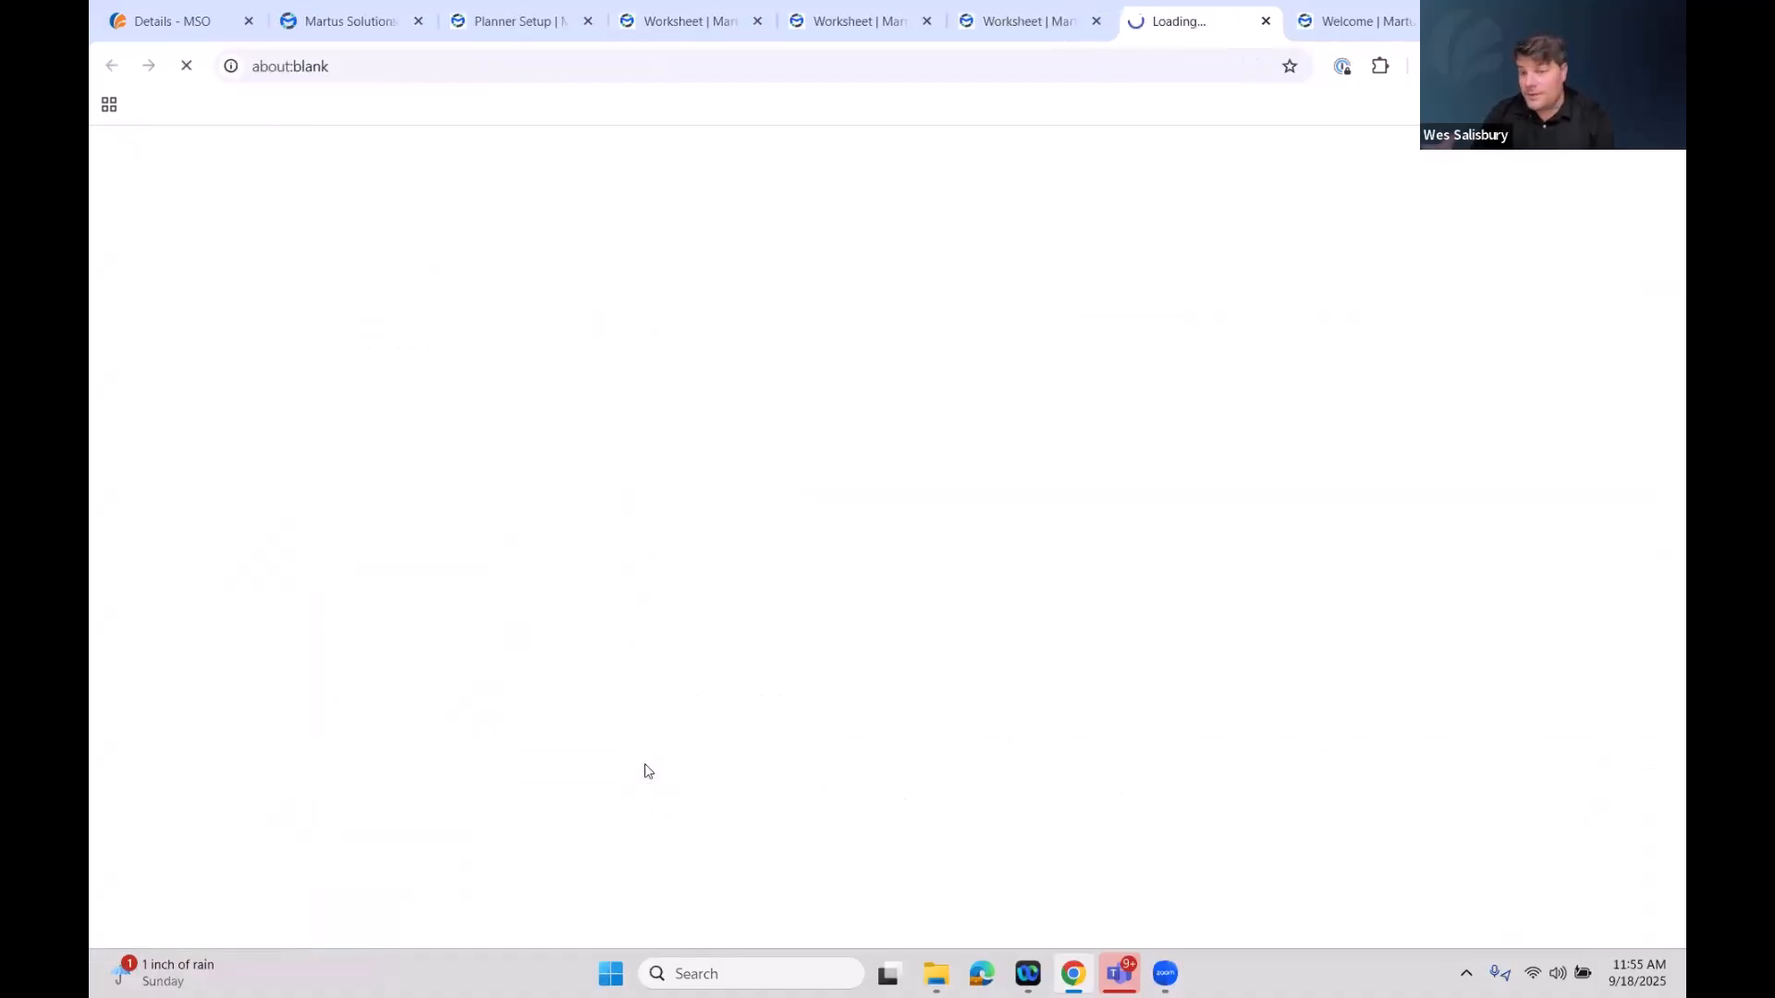